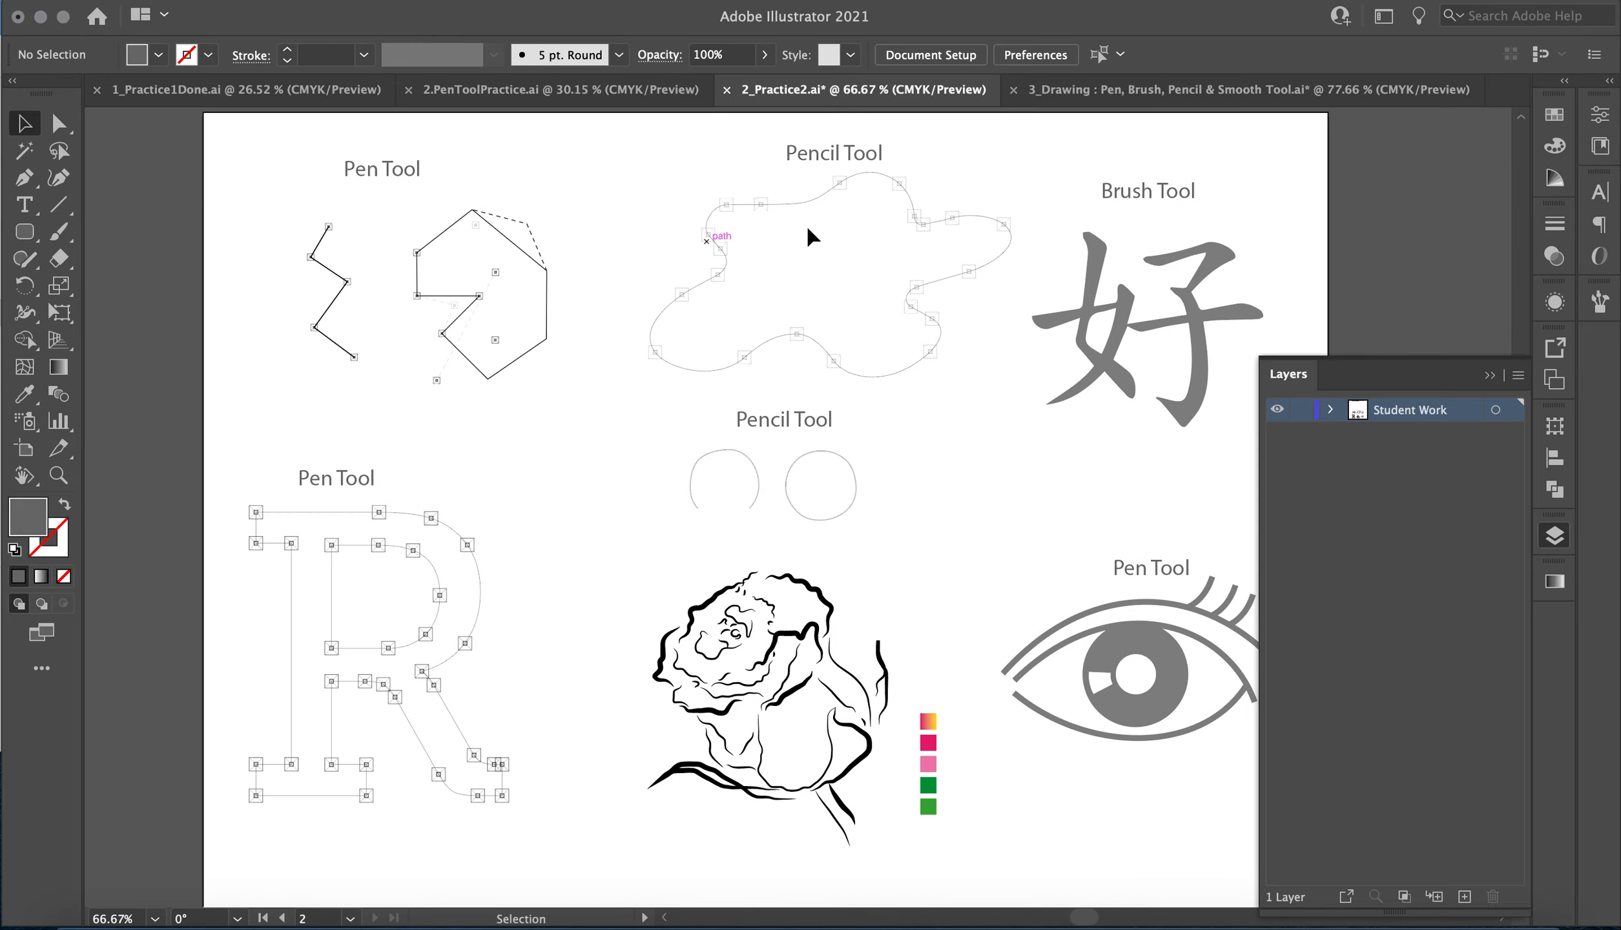
# Look over the Pen, Pencil and Brush exercises on the practice page and the blank page above it.
pyautogui.scroll(2, 1014, 463)
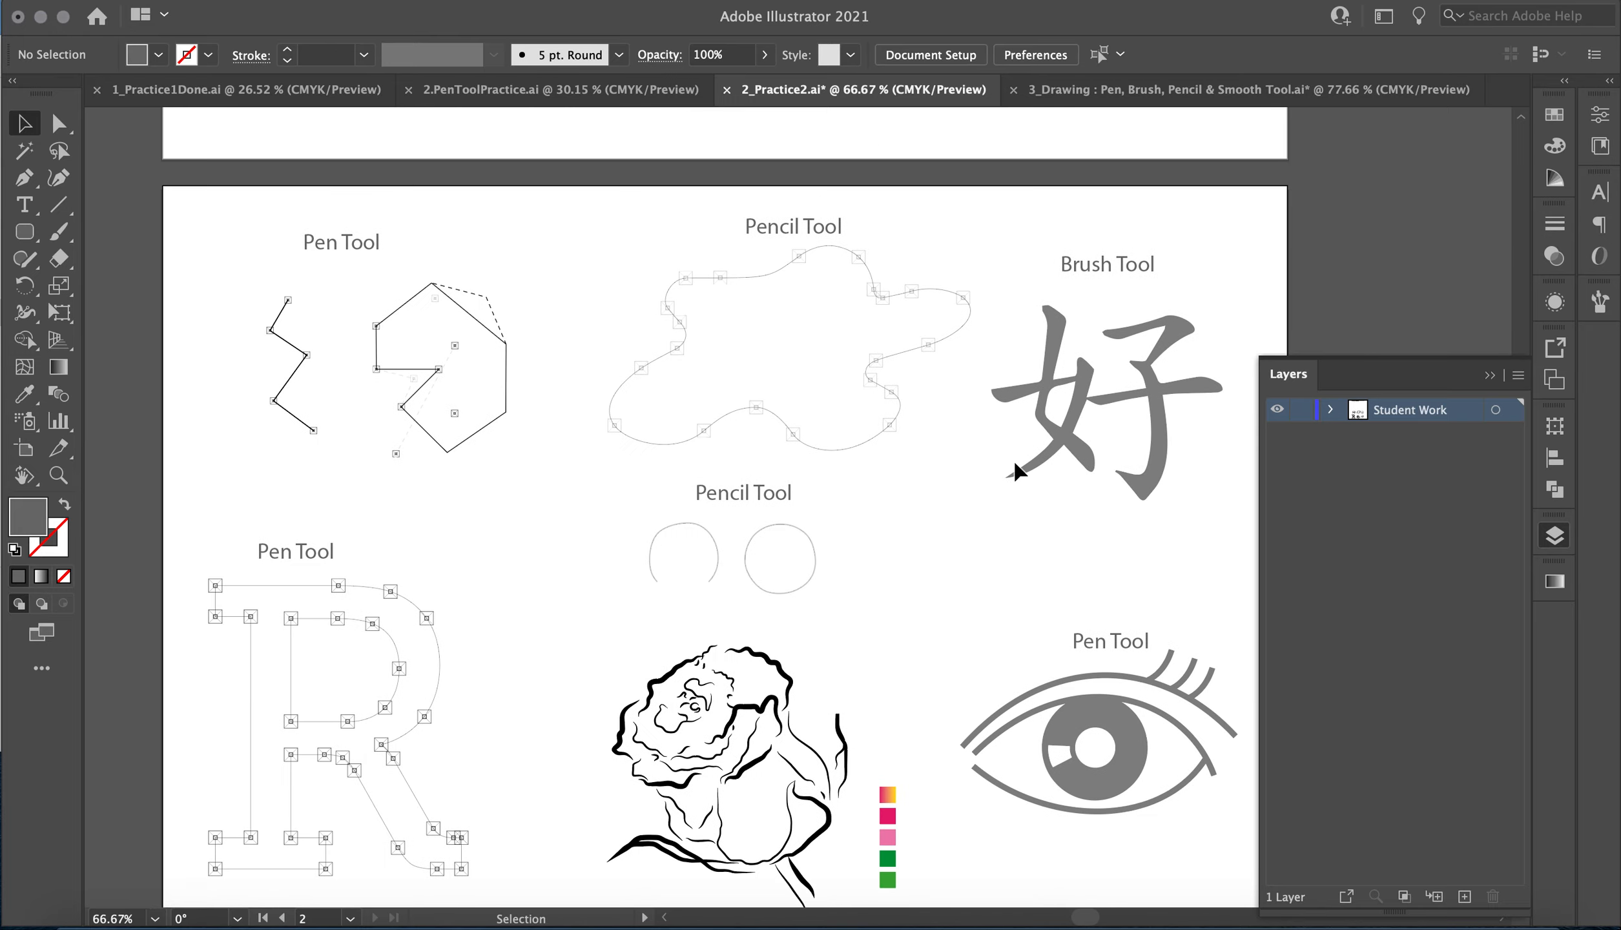
pyautogui.scroll(-5, 1015, 463)
pyautogui.scroll(8, 1015, 463)
pyautogui.scroll(4, 1019, 471)
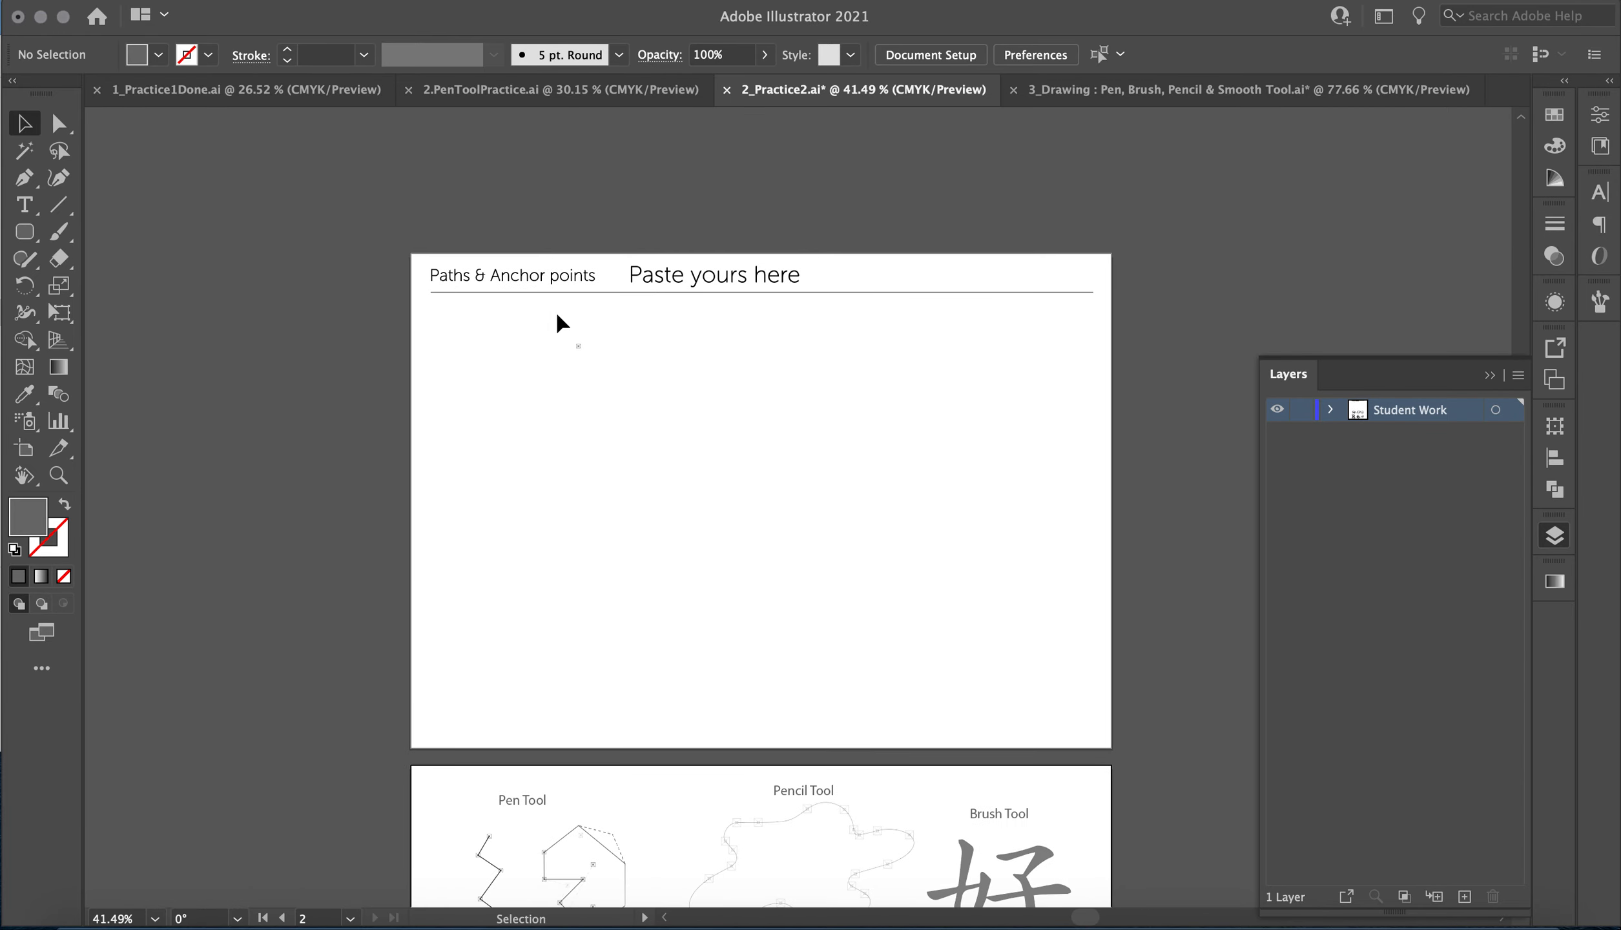
pyautogui.scroll(-12, 762, 401)
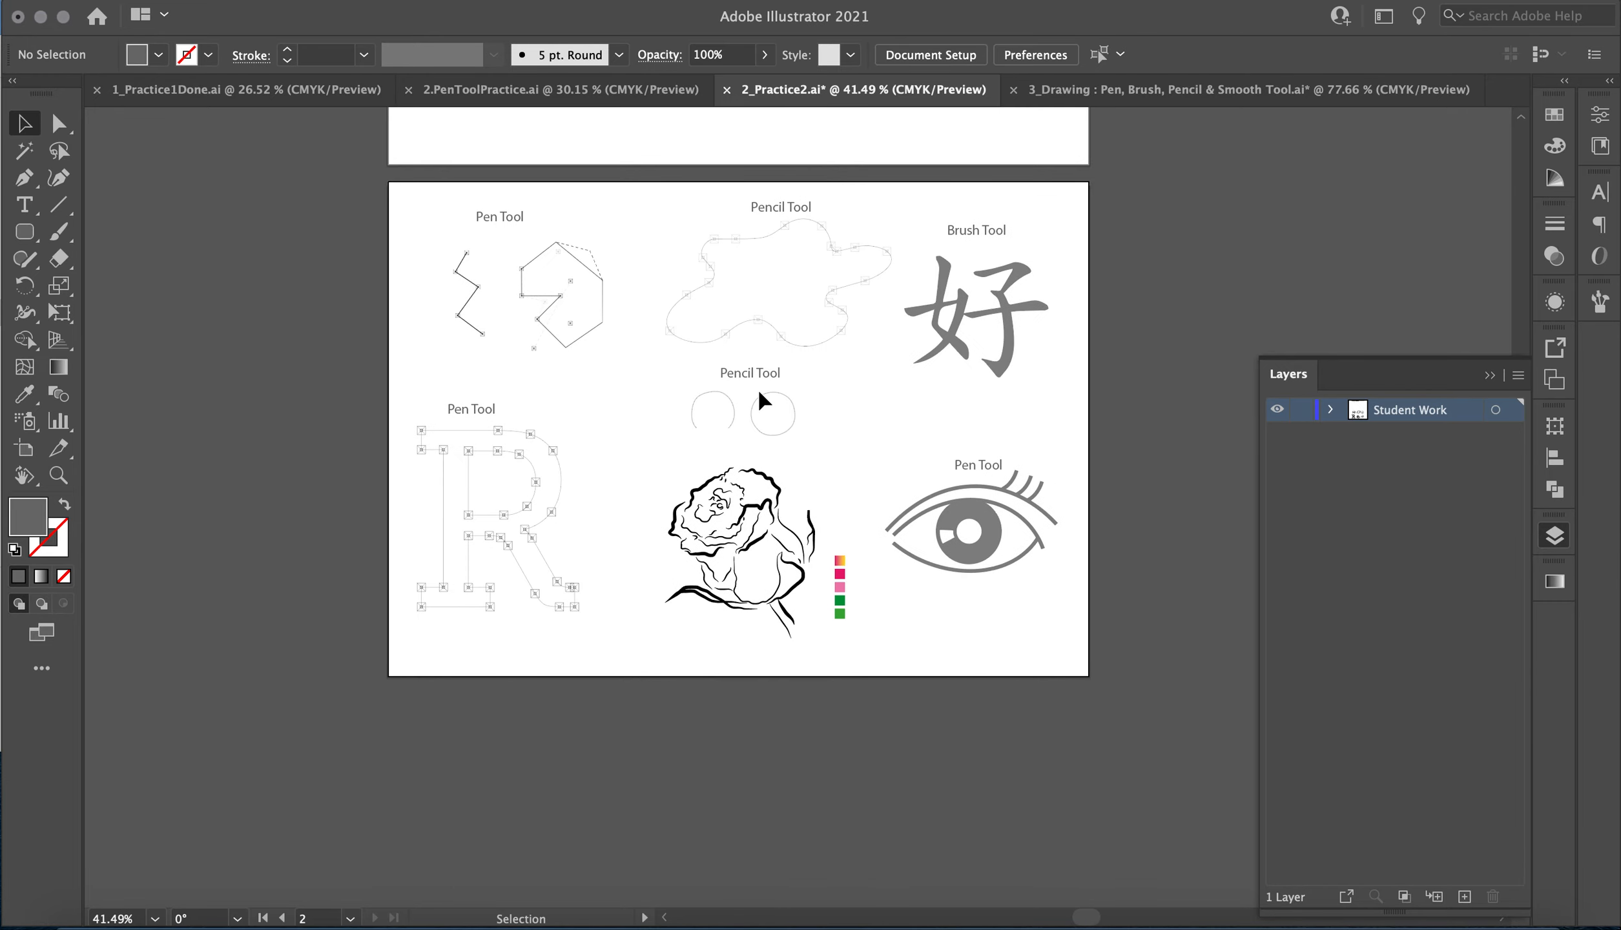
pyautogui.scroll(4, 762, 401)
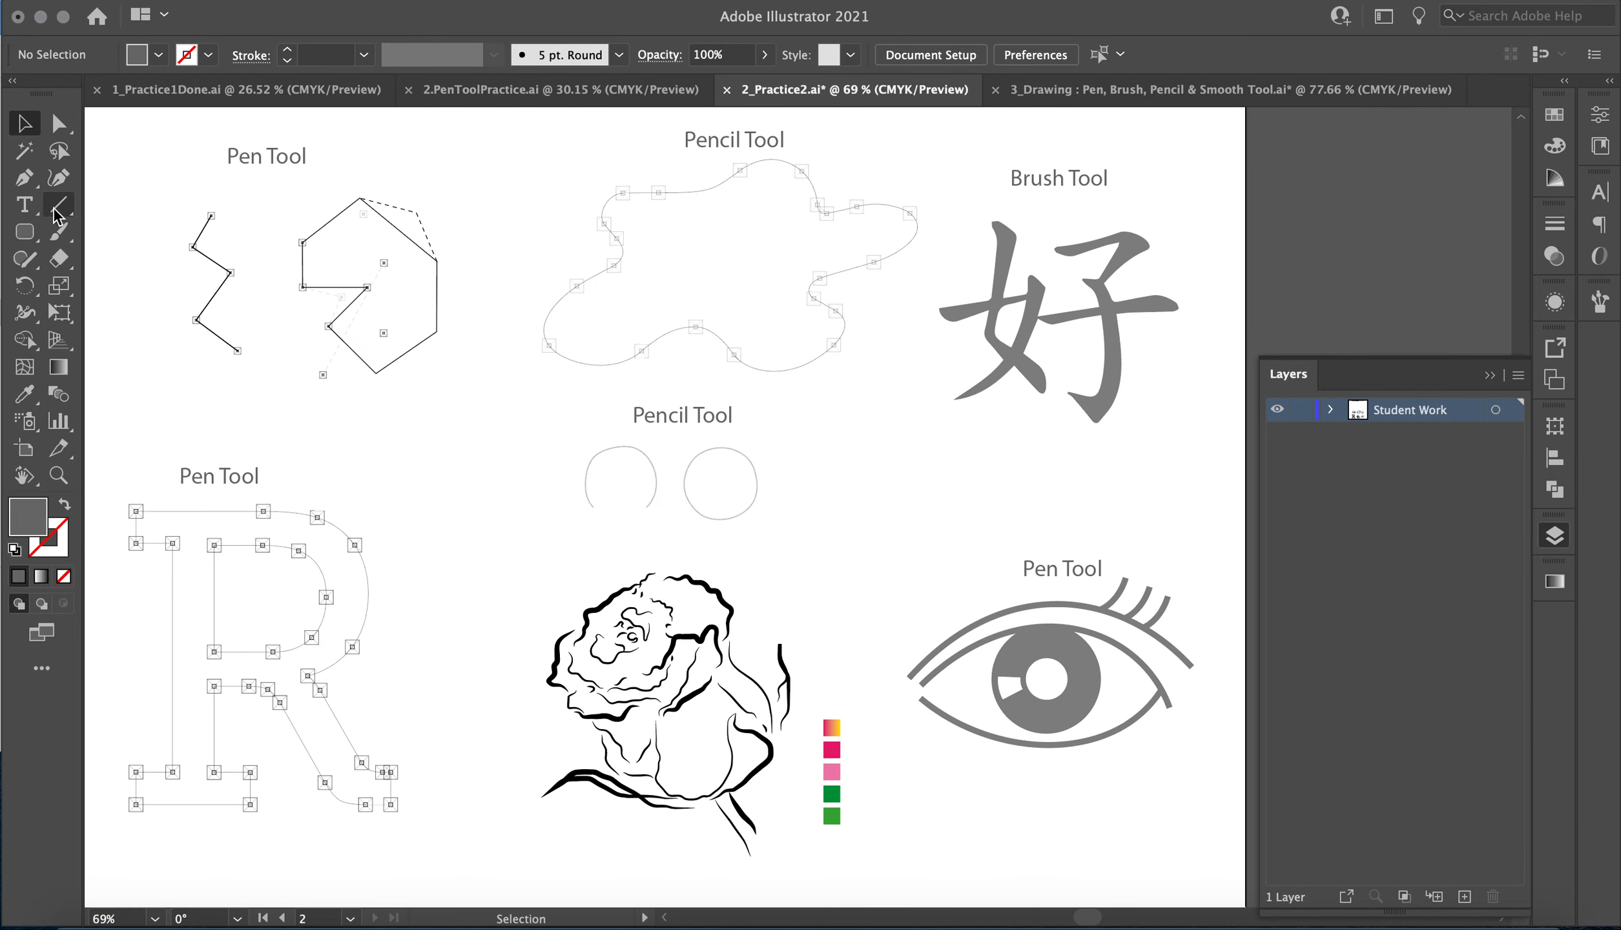
# Trace the zigzag template with the Pen tool, placing a corner anchor point on each of its five marked points.
pyautogui.click(44, 182)
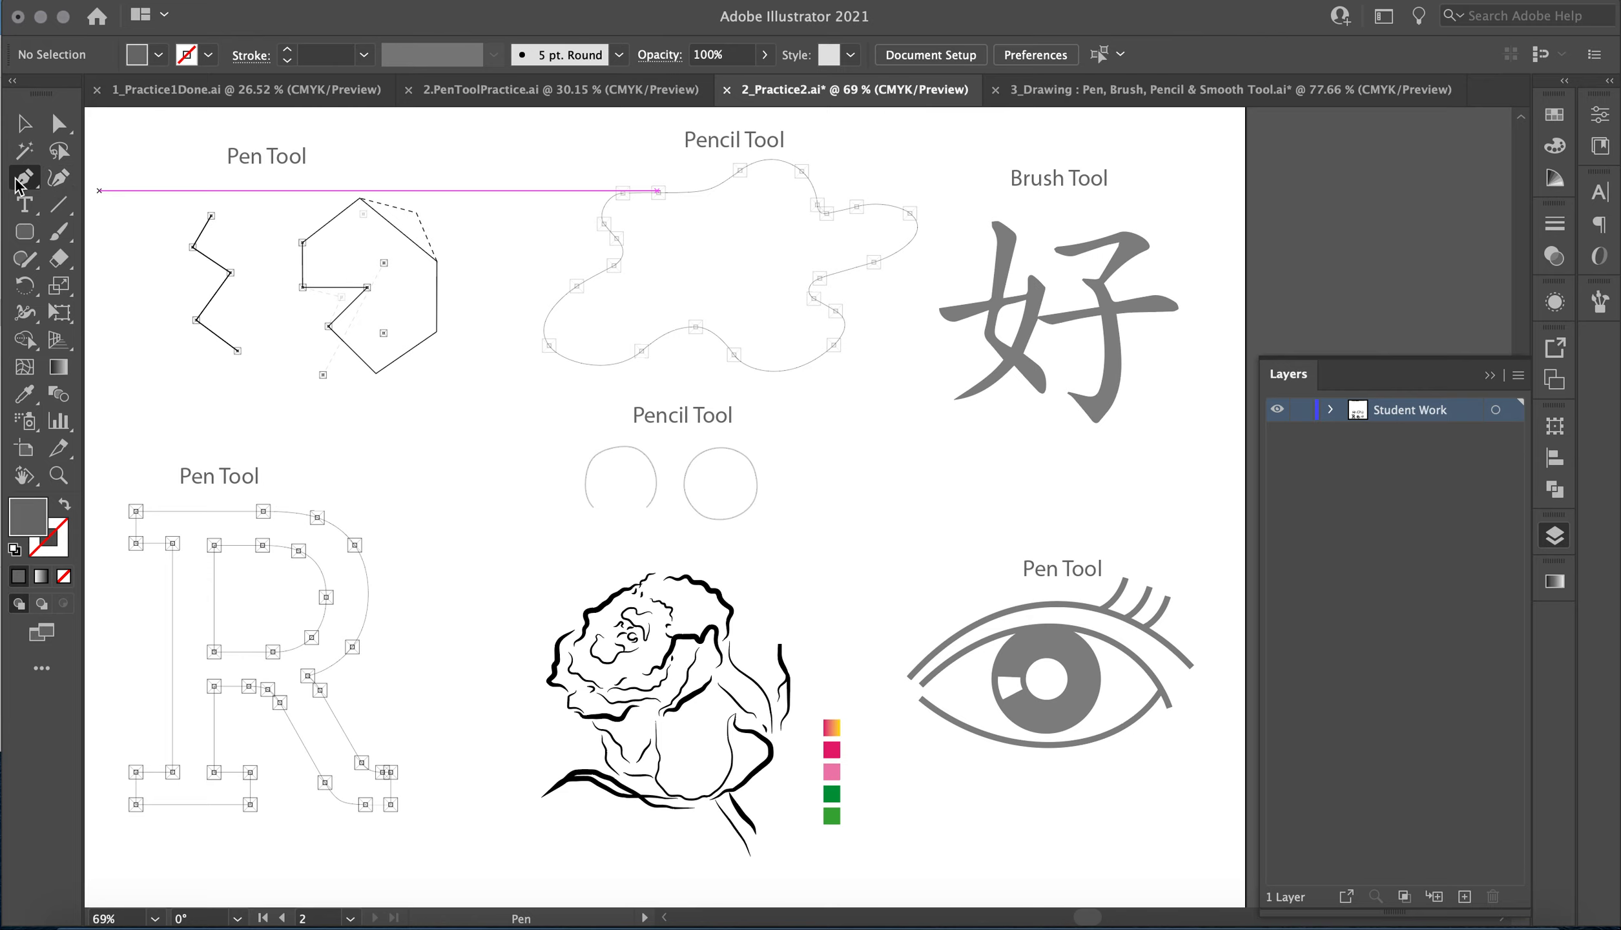
pyautogui.click(17, 182)
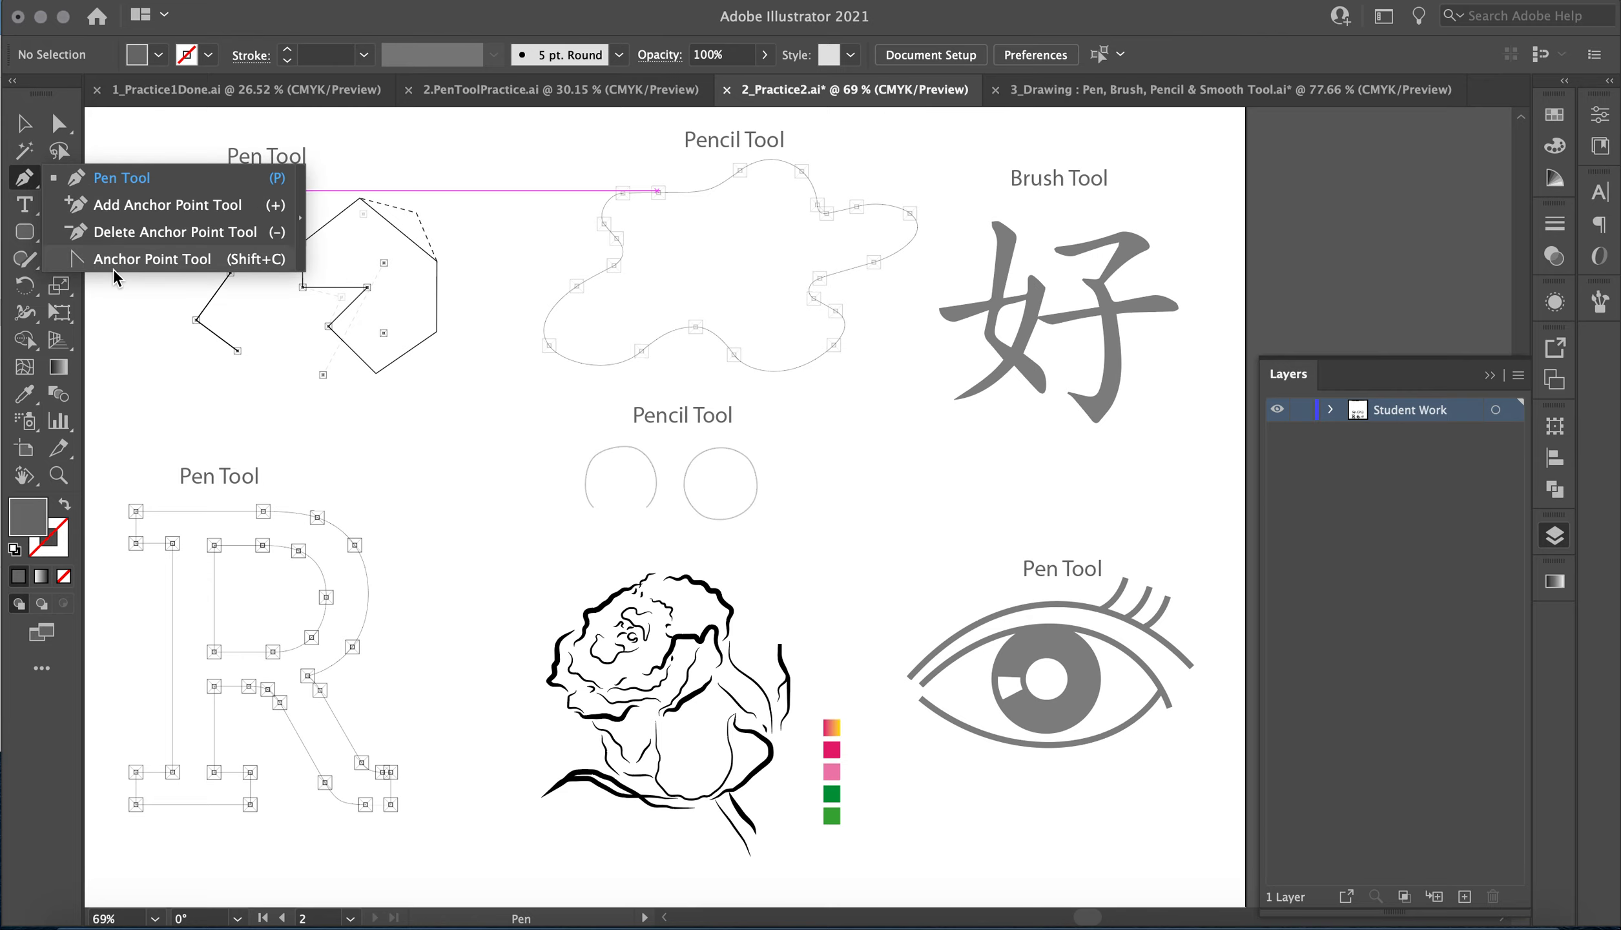
pyautogui.click(121, 178)
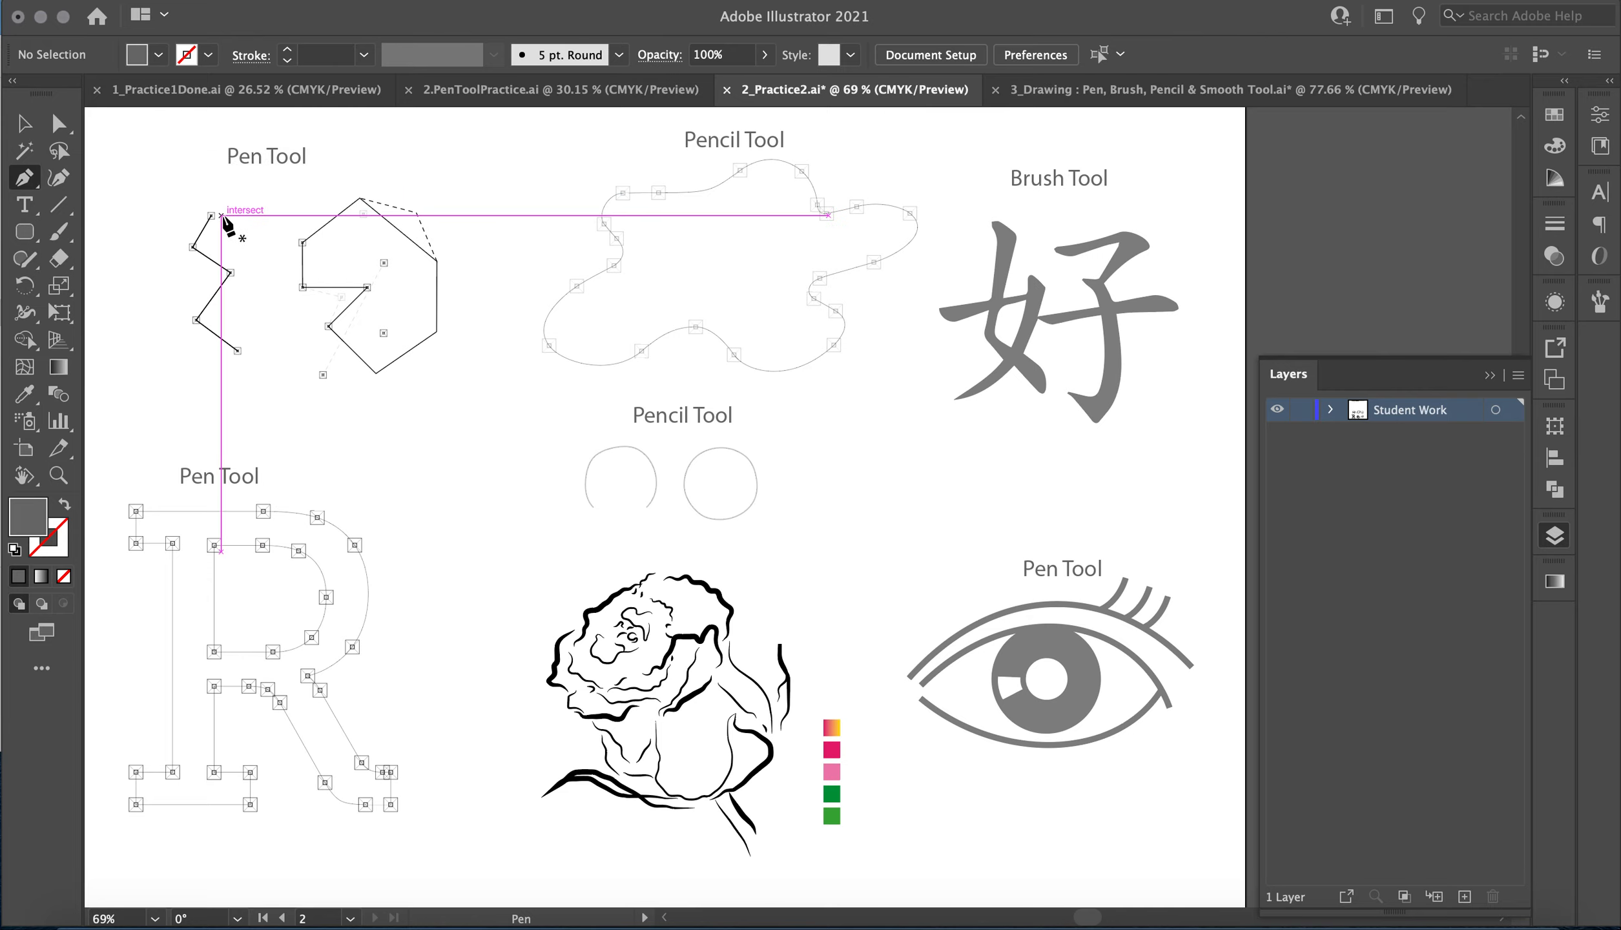
pyautogui.press('super+equal')
pyautogui.press('super+equal')
pyautogui.hscroll(-15, 228, 225)
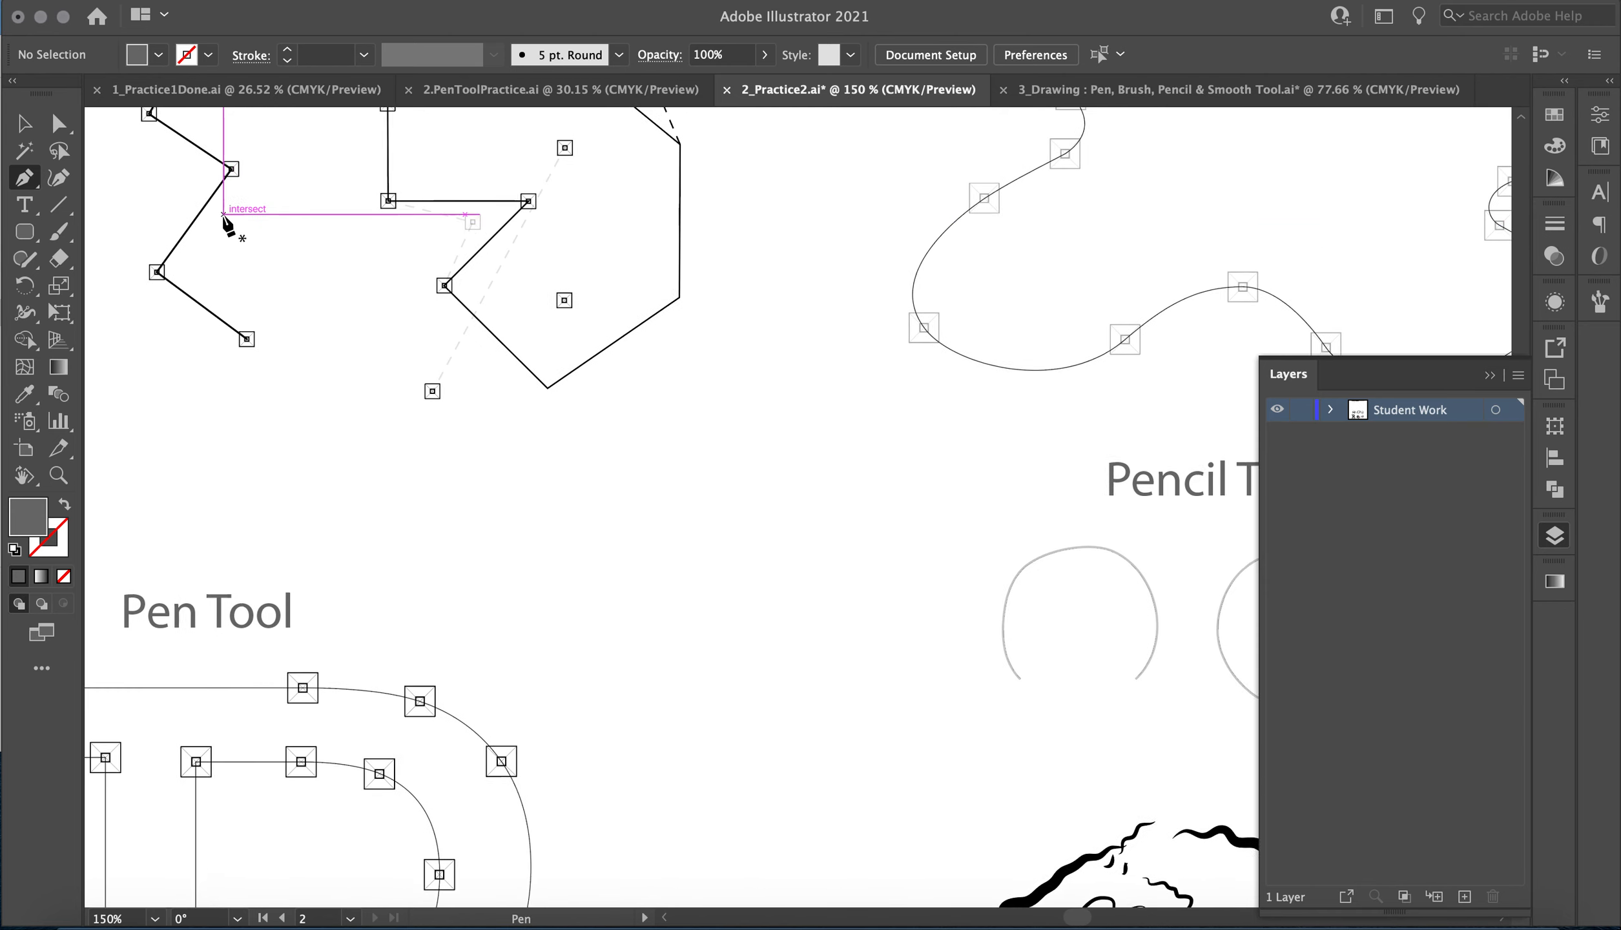
pyautogui.scroll(-5, 228, 225)
pyautogui.hscroll(-3, 349, 354)
pyautogui.scroll(-2, 349, 353)
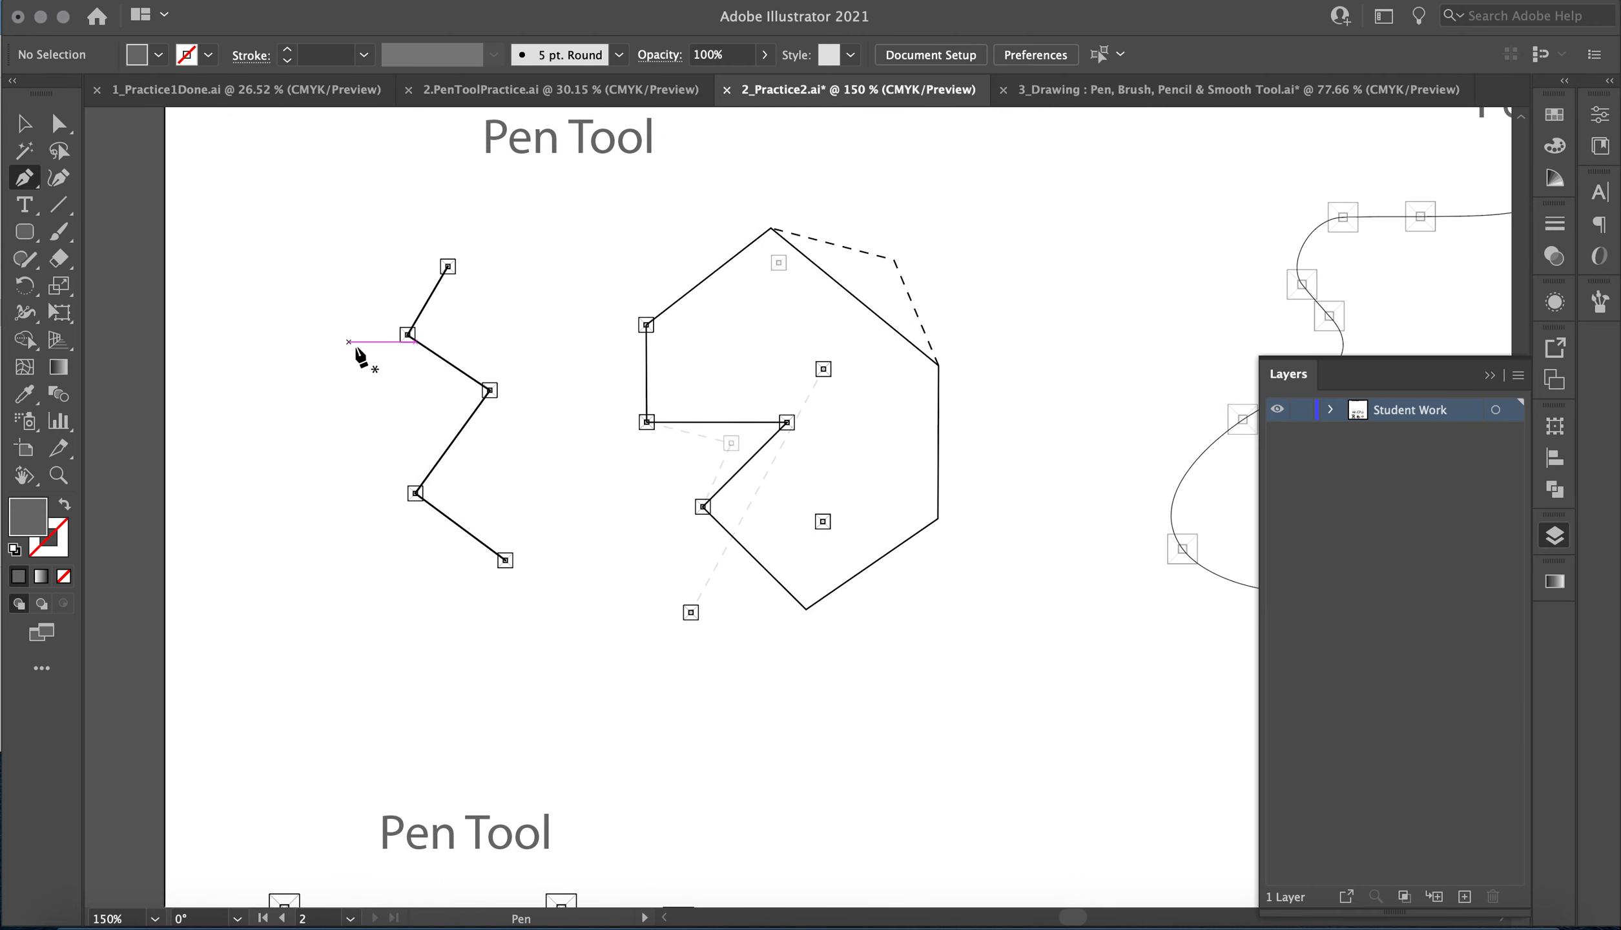
pyautogui.click(448, 267)
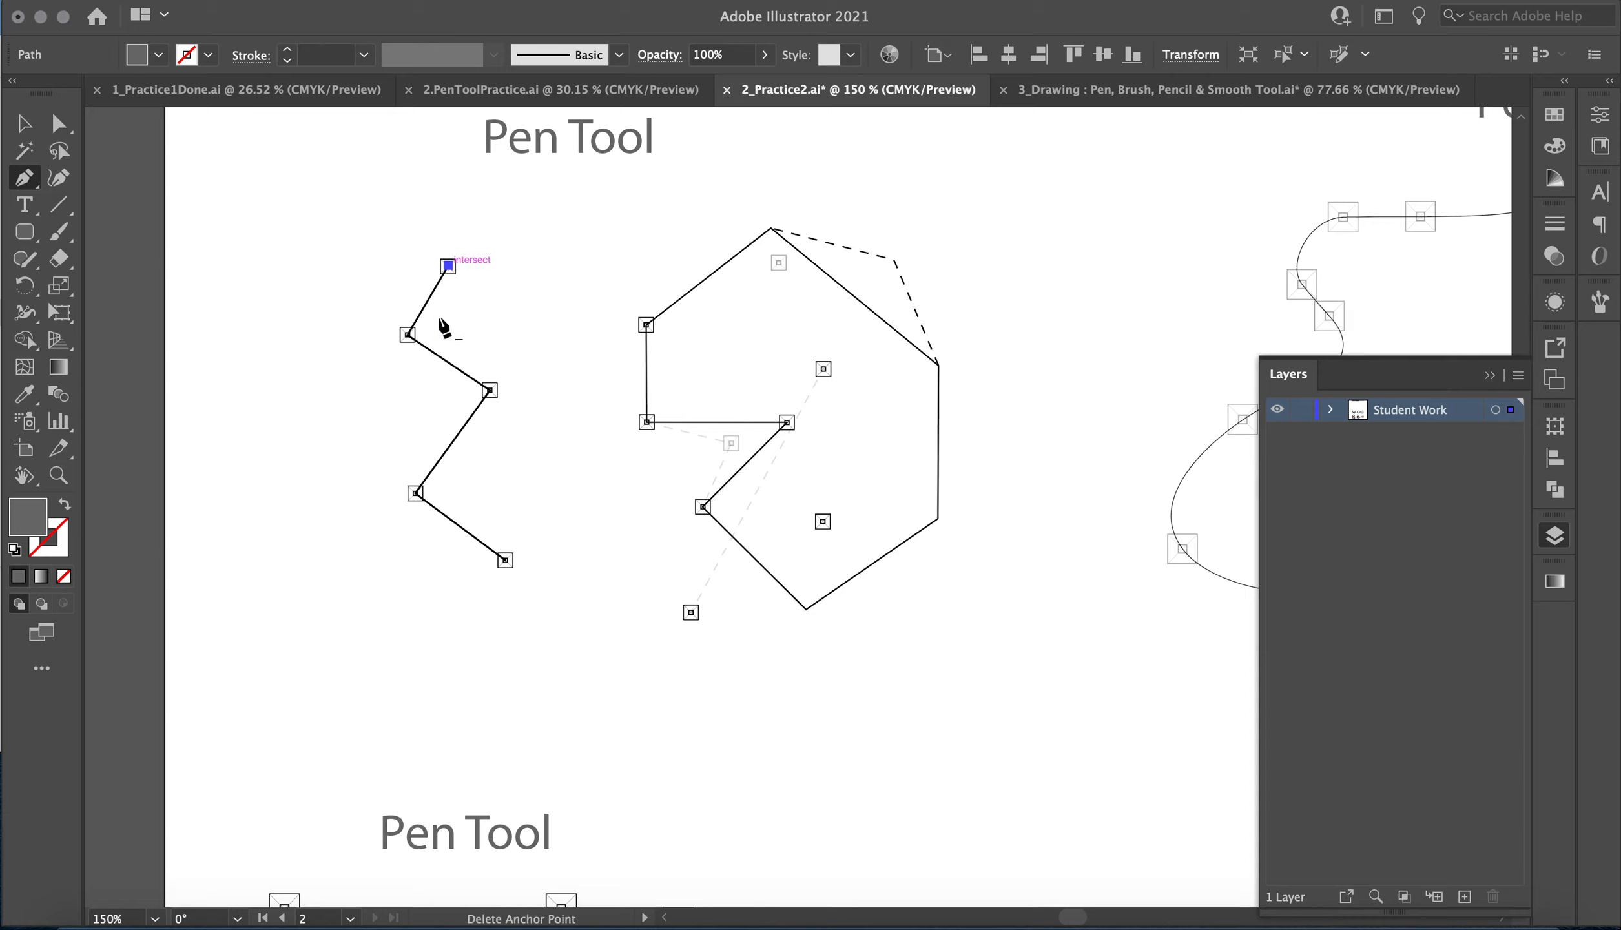
pyautogui.click(407, 335)
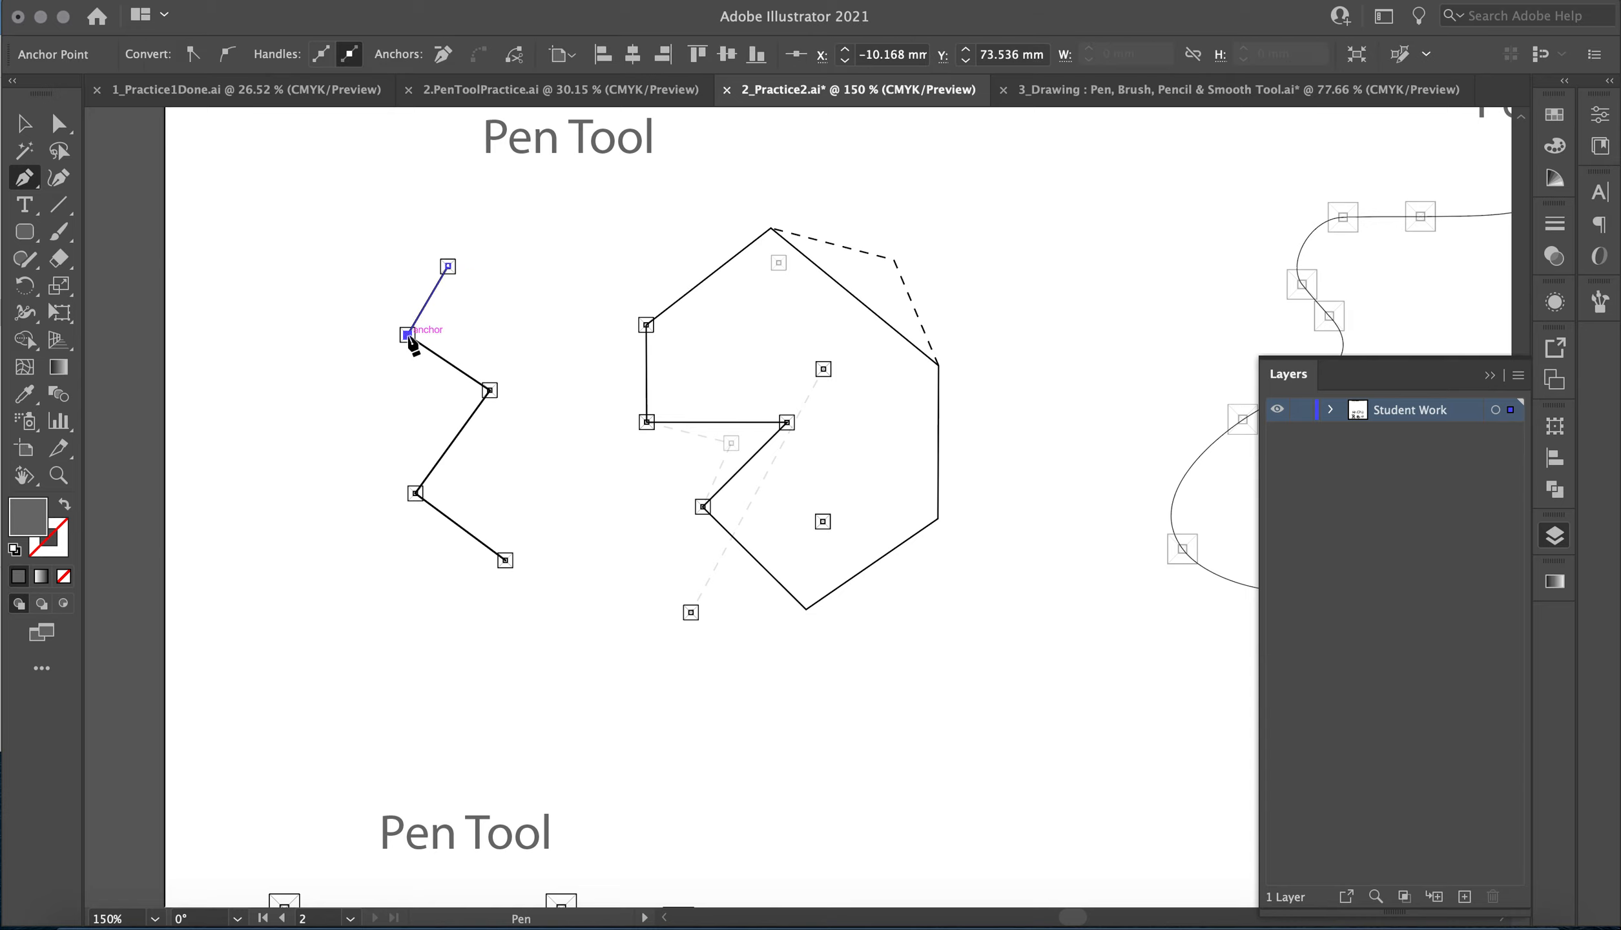
pyautogui.click(489, 390)
pyautogui.click(415, 494)
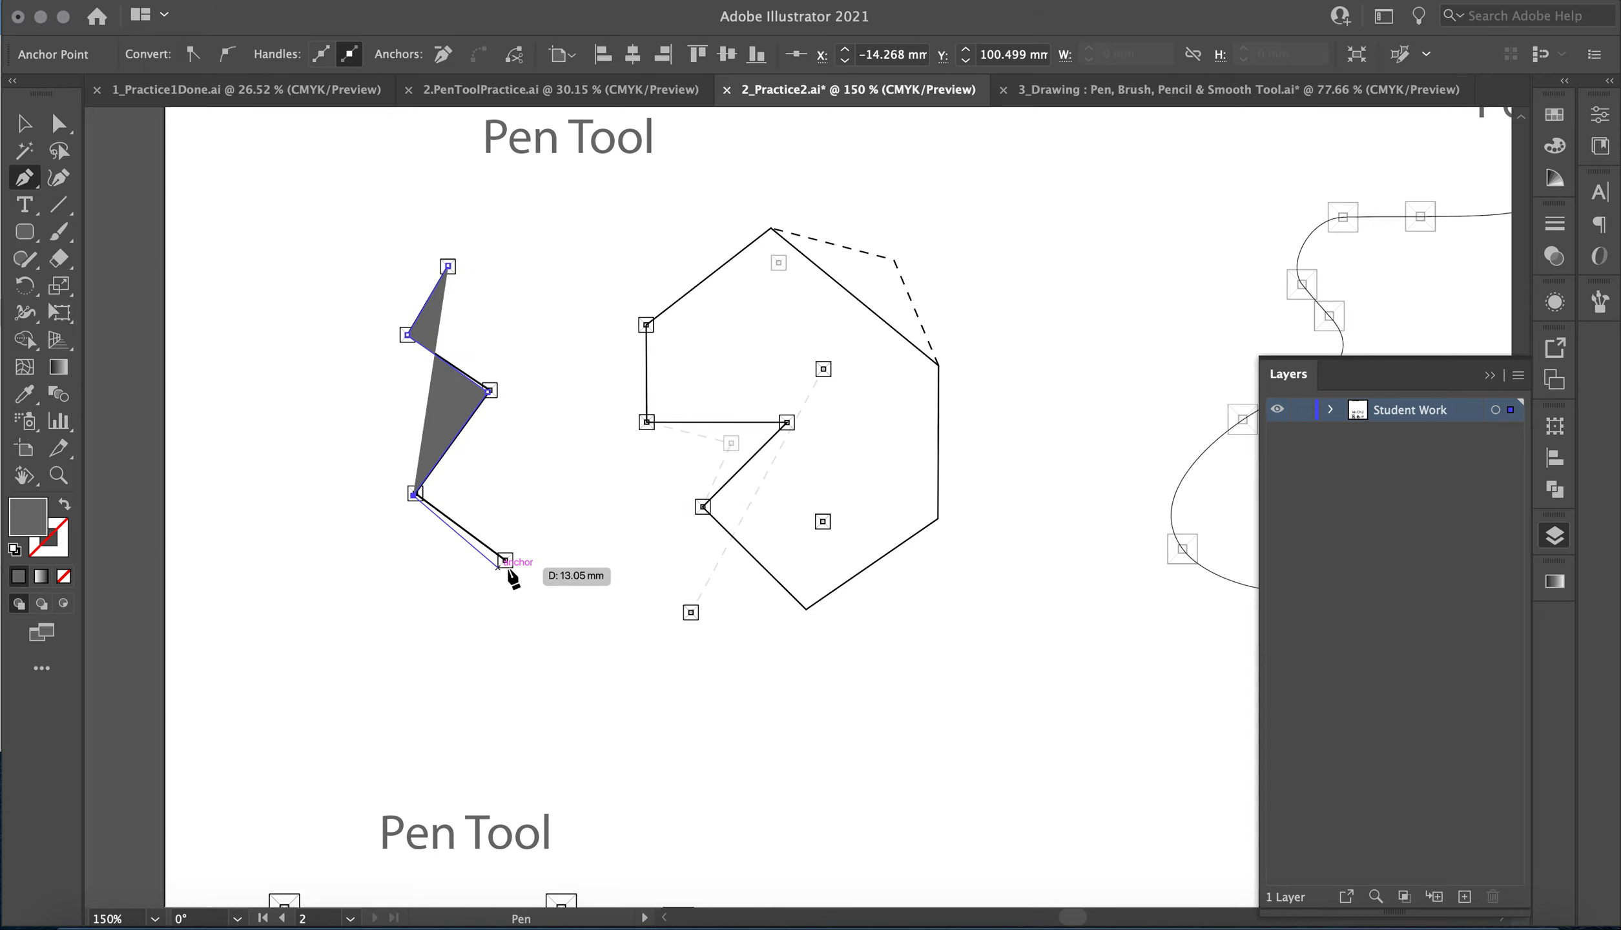
pyautogui.click(505, 560)
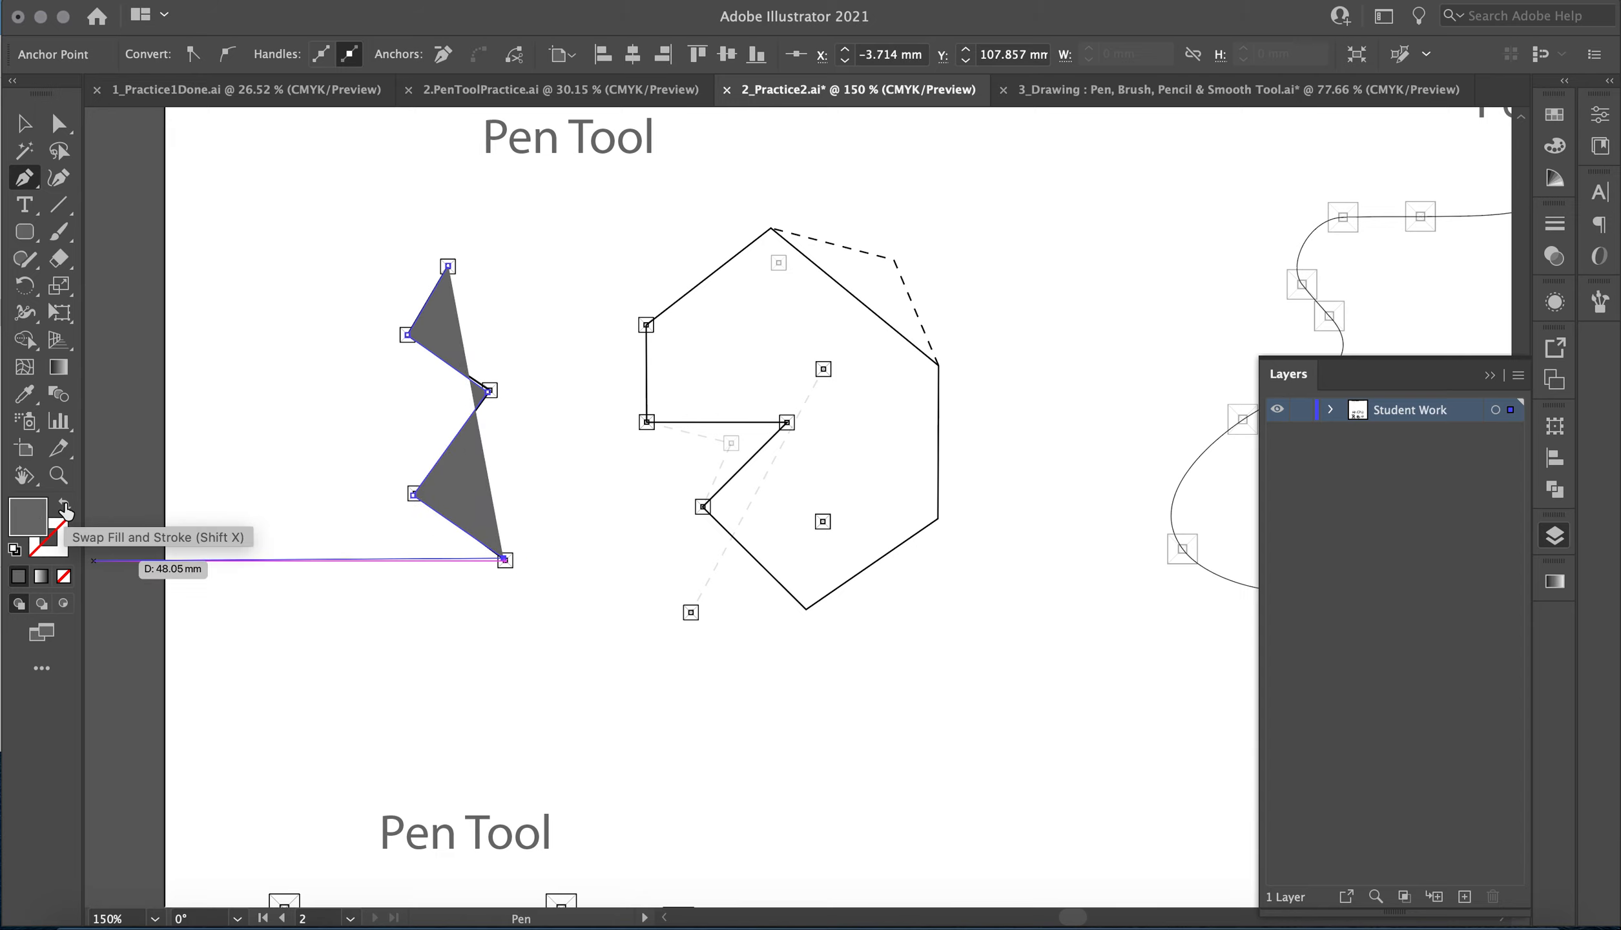
# Swap the zigzag's fill and stroke colours, and set the stroke to a blue with a 227° hue.
pyautogui.click(64, 506)
pyautogui.doubleClick(55, 556)
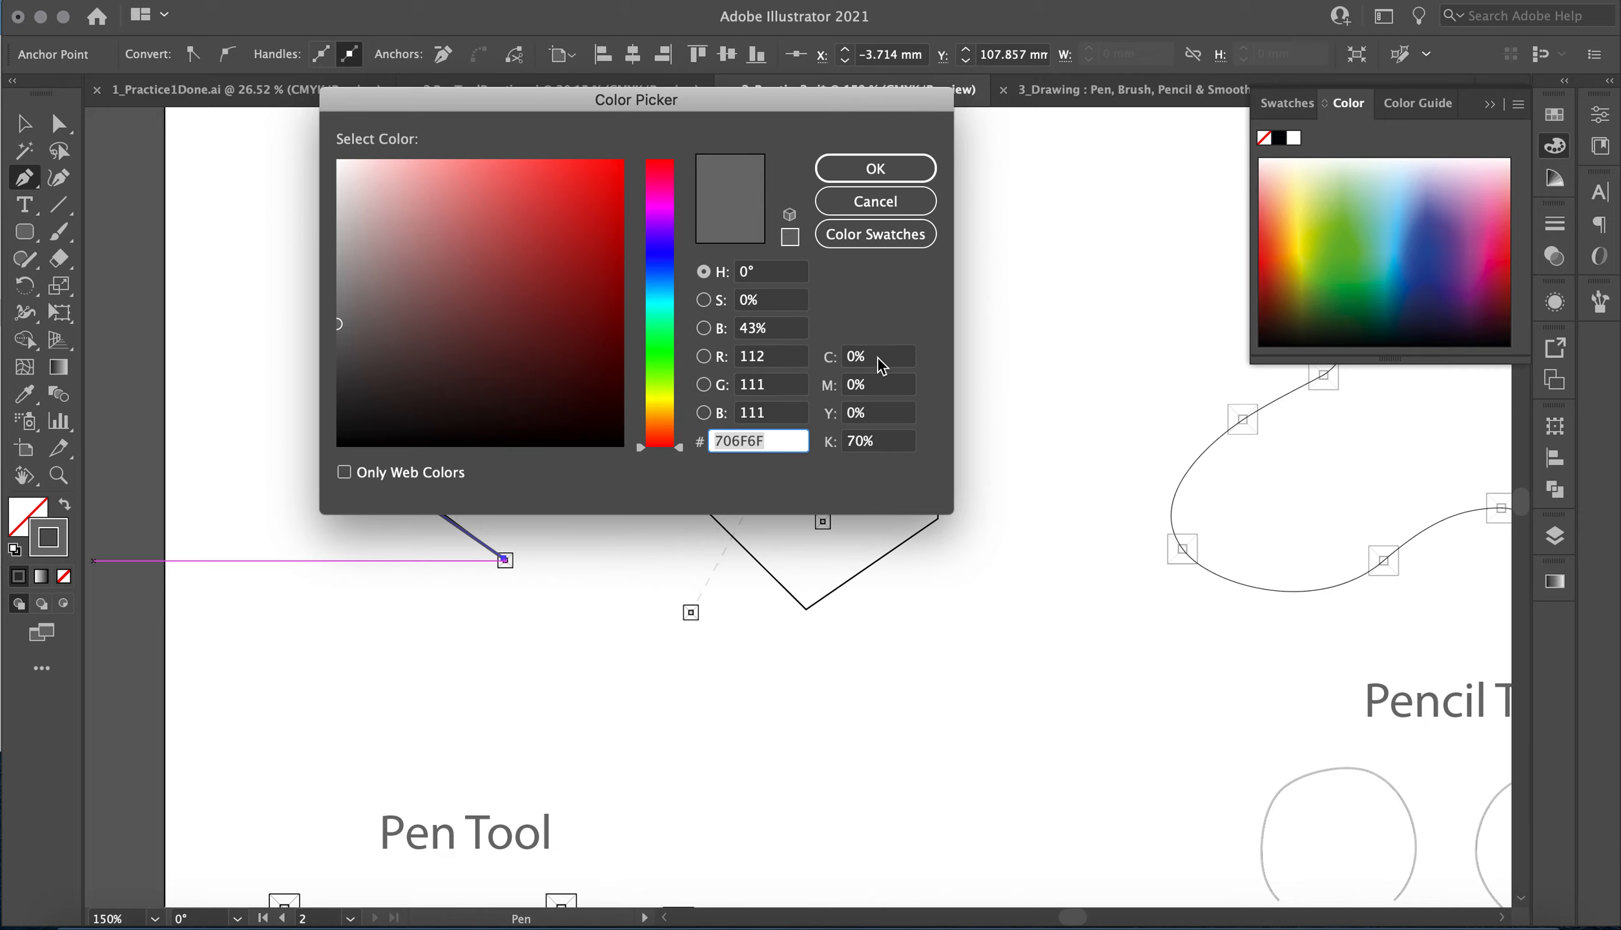
pyautogui.write('1146ED')
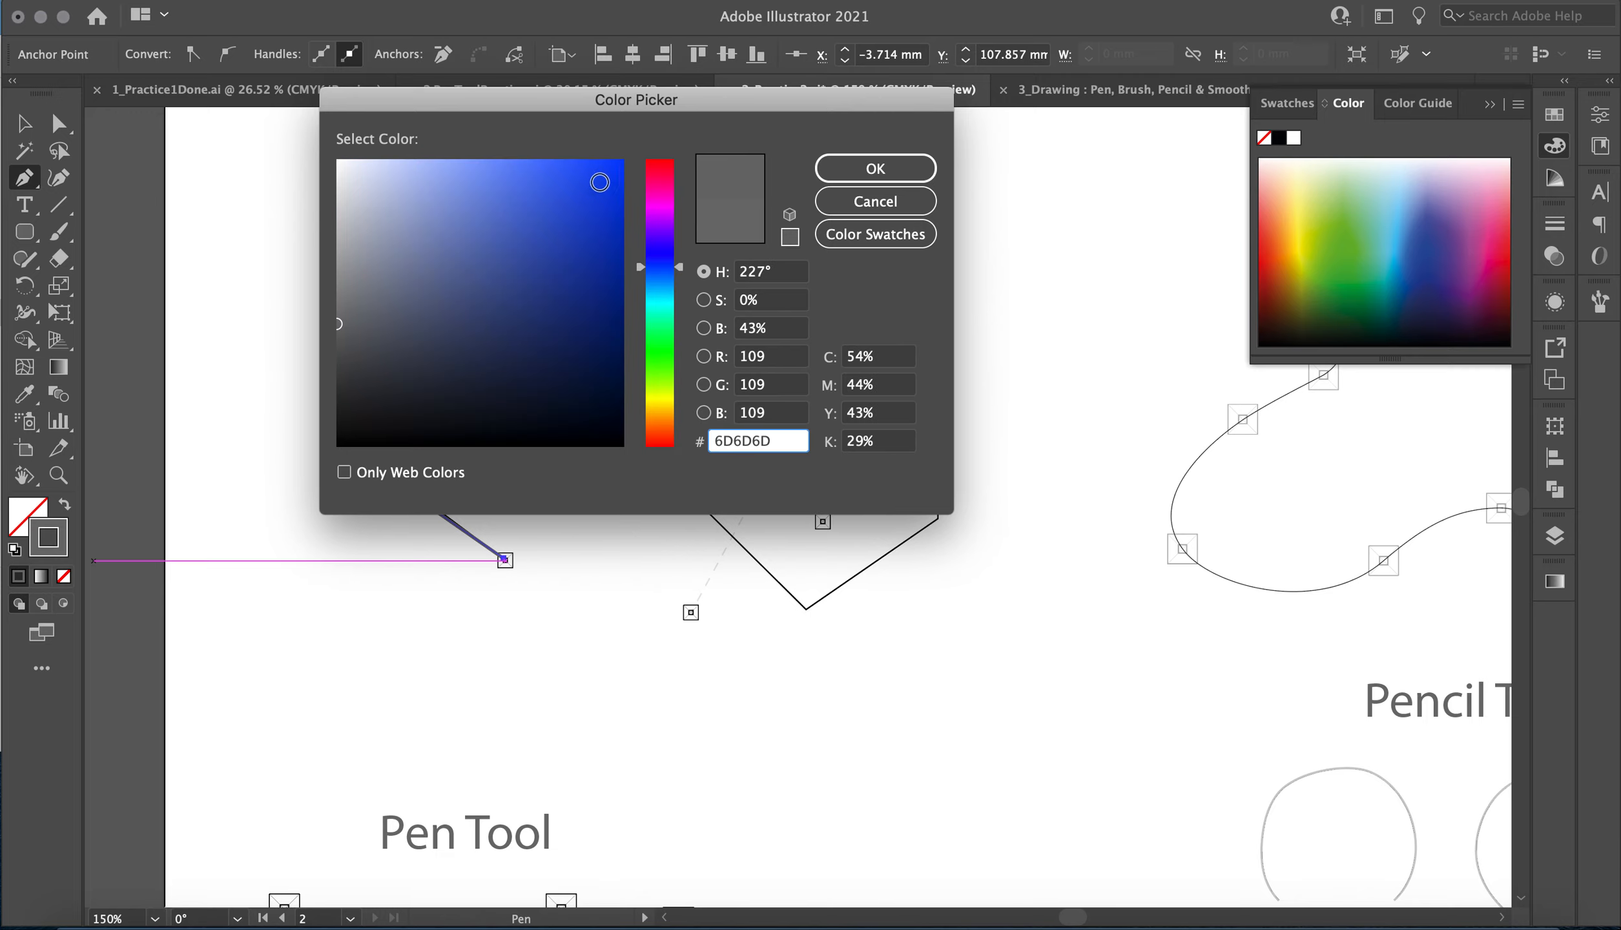
pyautogui.click(875, 169)
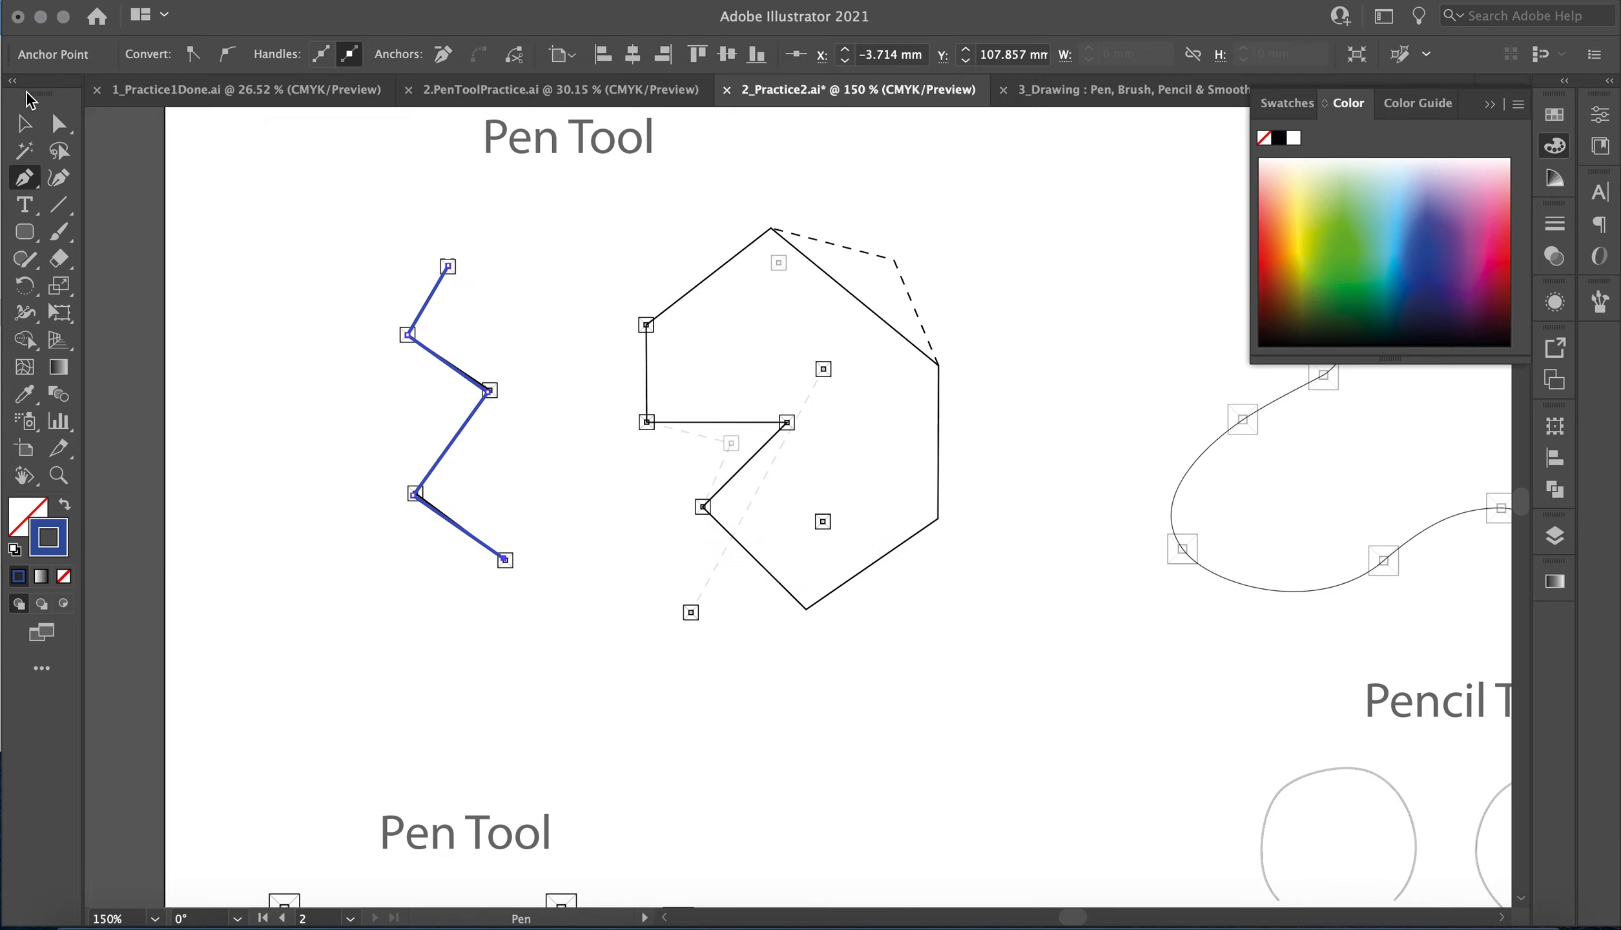
# Select the traced zigzag path and increase its stroke weight to 3 pt.
pyautogui.click(24, 124)
pyautogui.click(478, 226)
pyautogui.click(426, 319)
pyautogui.click(288, 51)
pyautogui.click(288, 51)
# Trace the solid notched polygon outline with the Pen tool as a closed path of straight segments, leaving out the dashed corner.
pyautogui.click(24, 177)
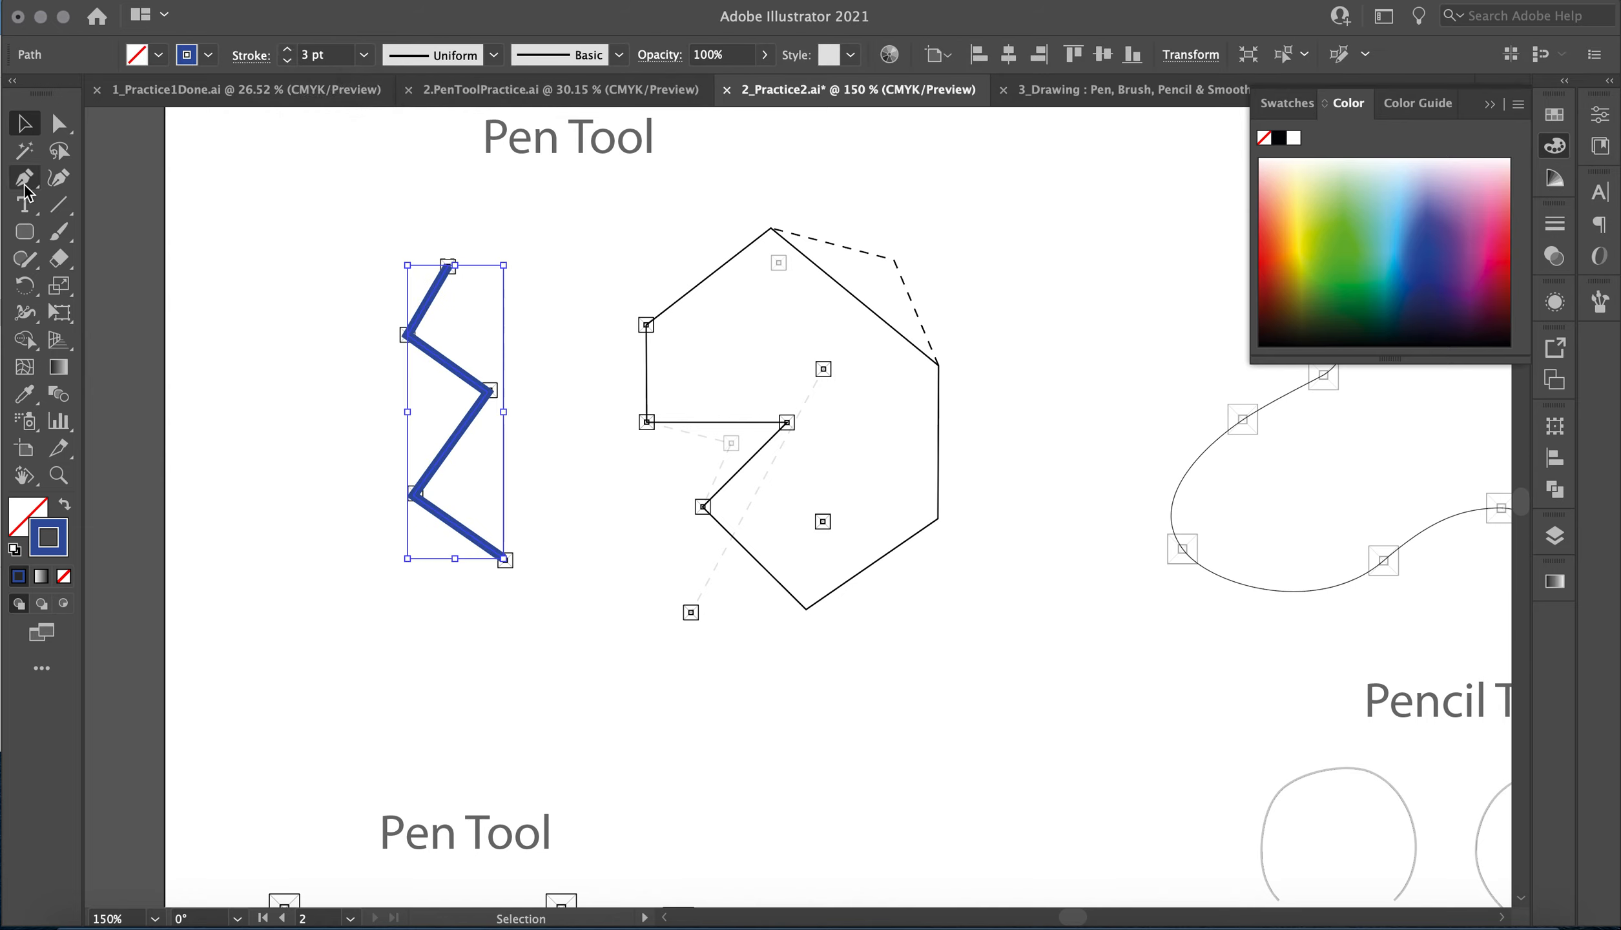
pyautogui.click(771, 229)
pyautogui.click(646, 326)
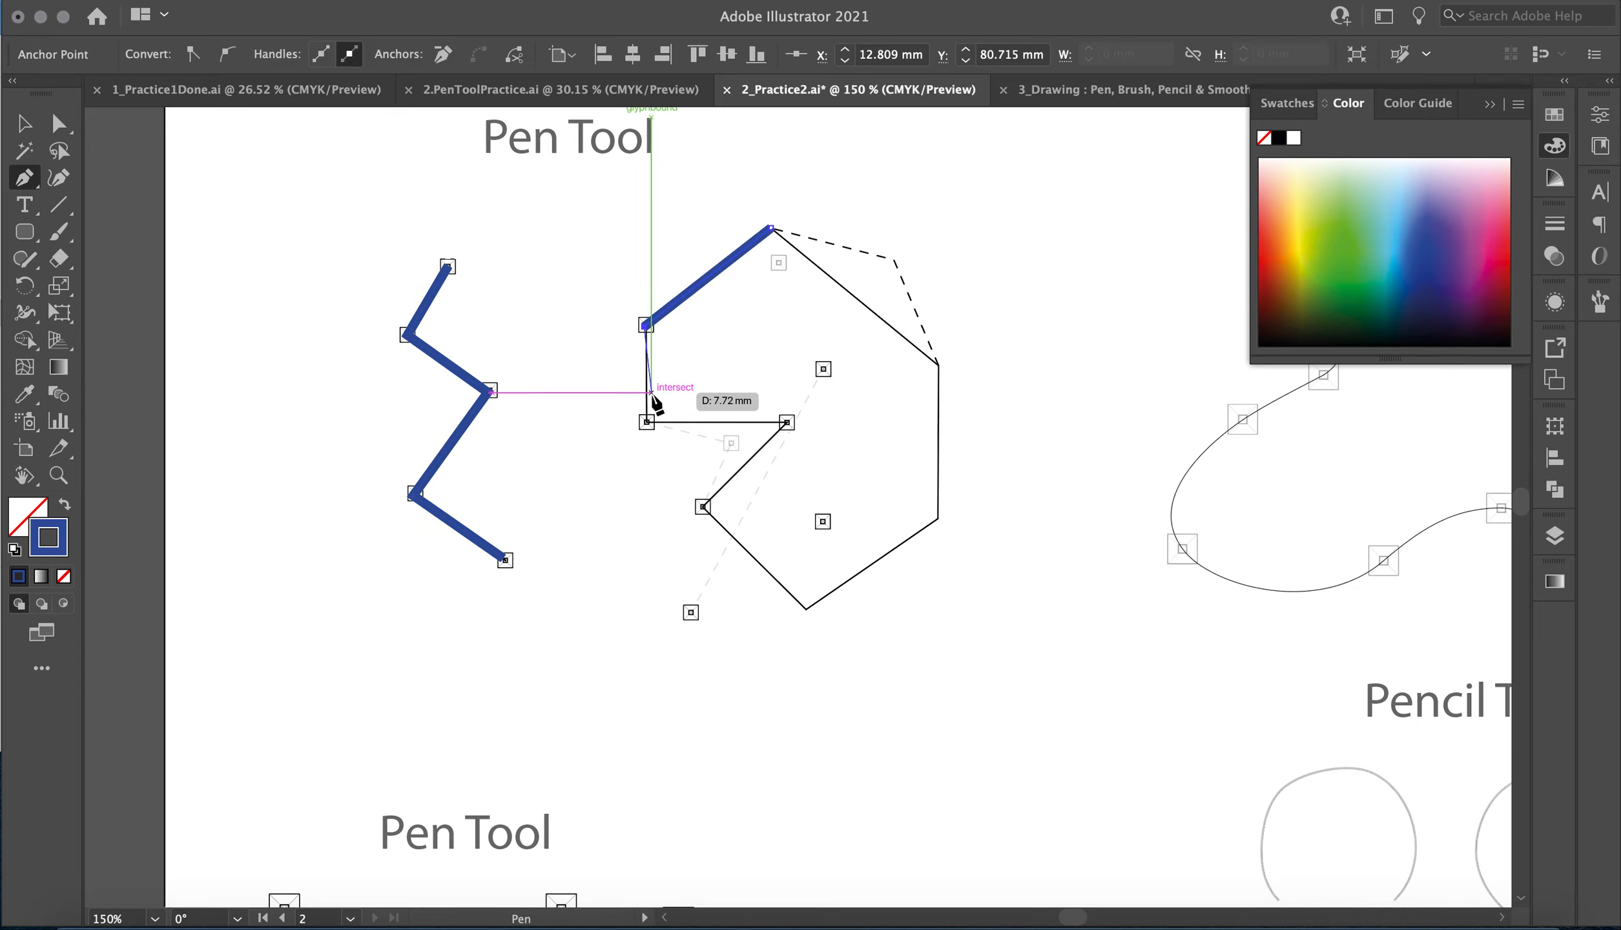
pyautogui.click(645, 421)
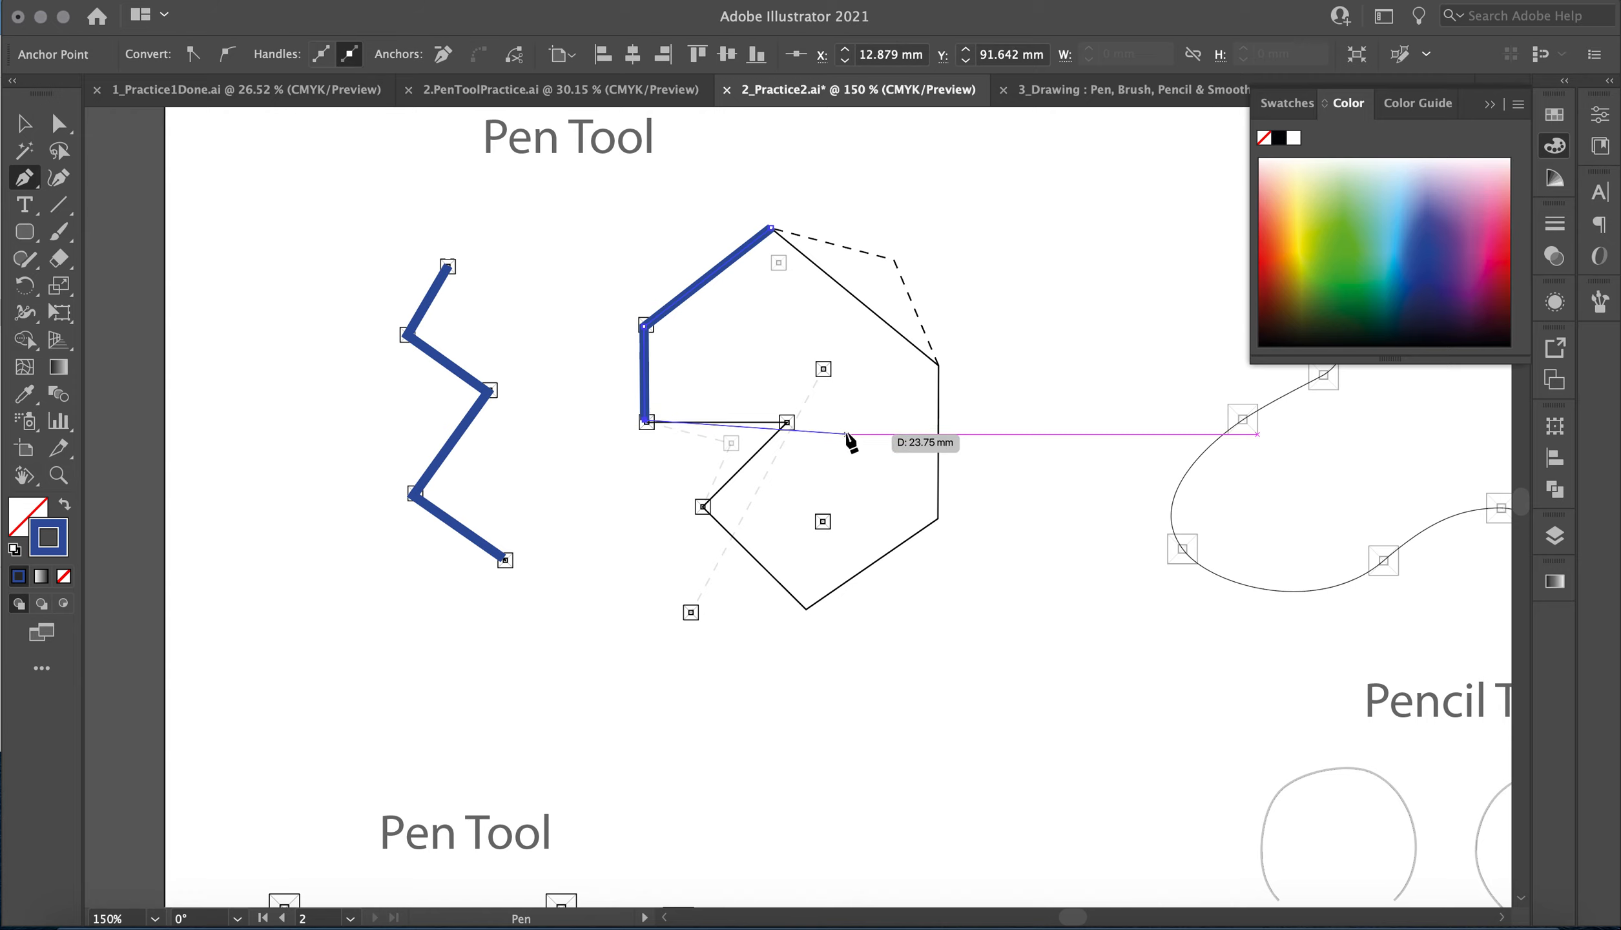
pyautogui.click(786, 421)
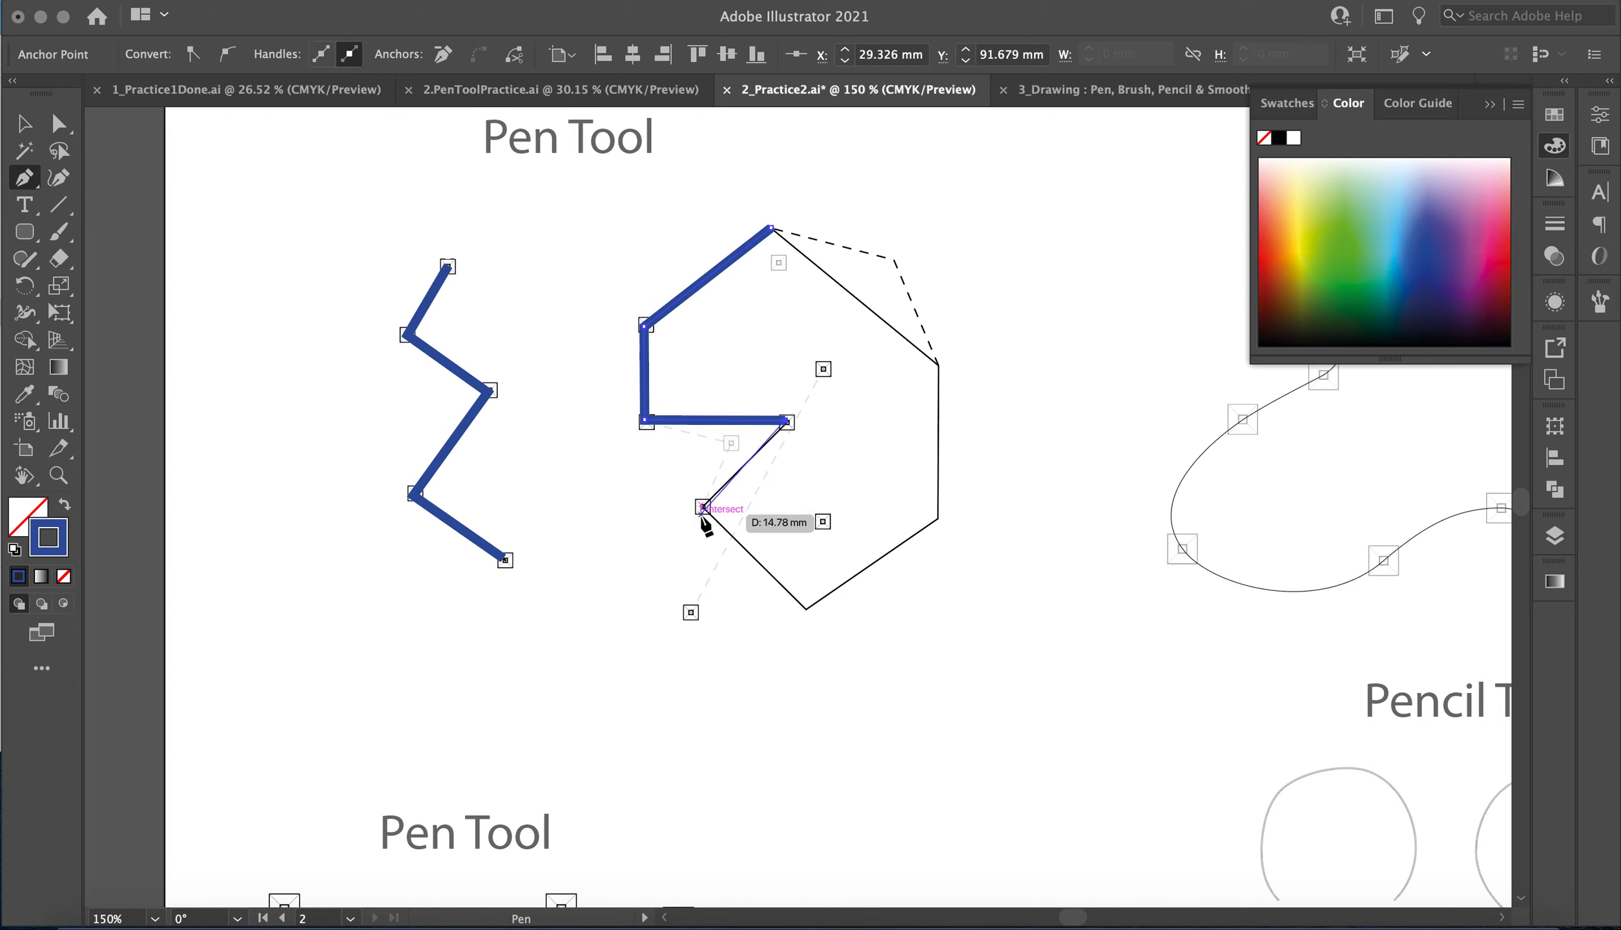
pyautogui.click(703, 506)
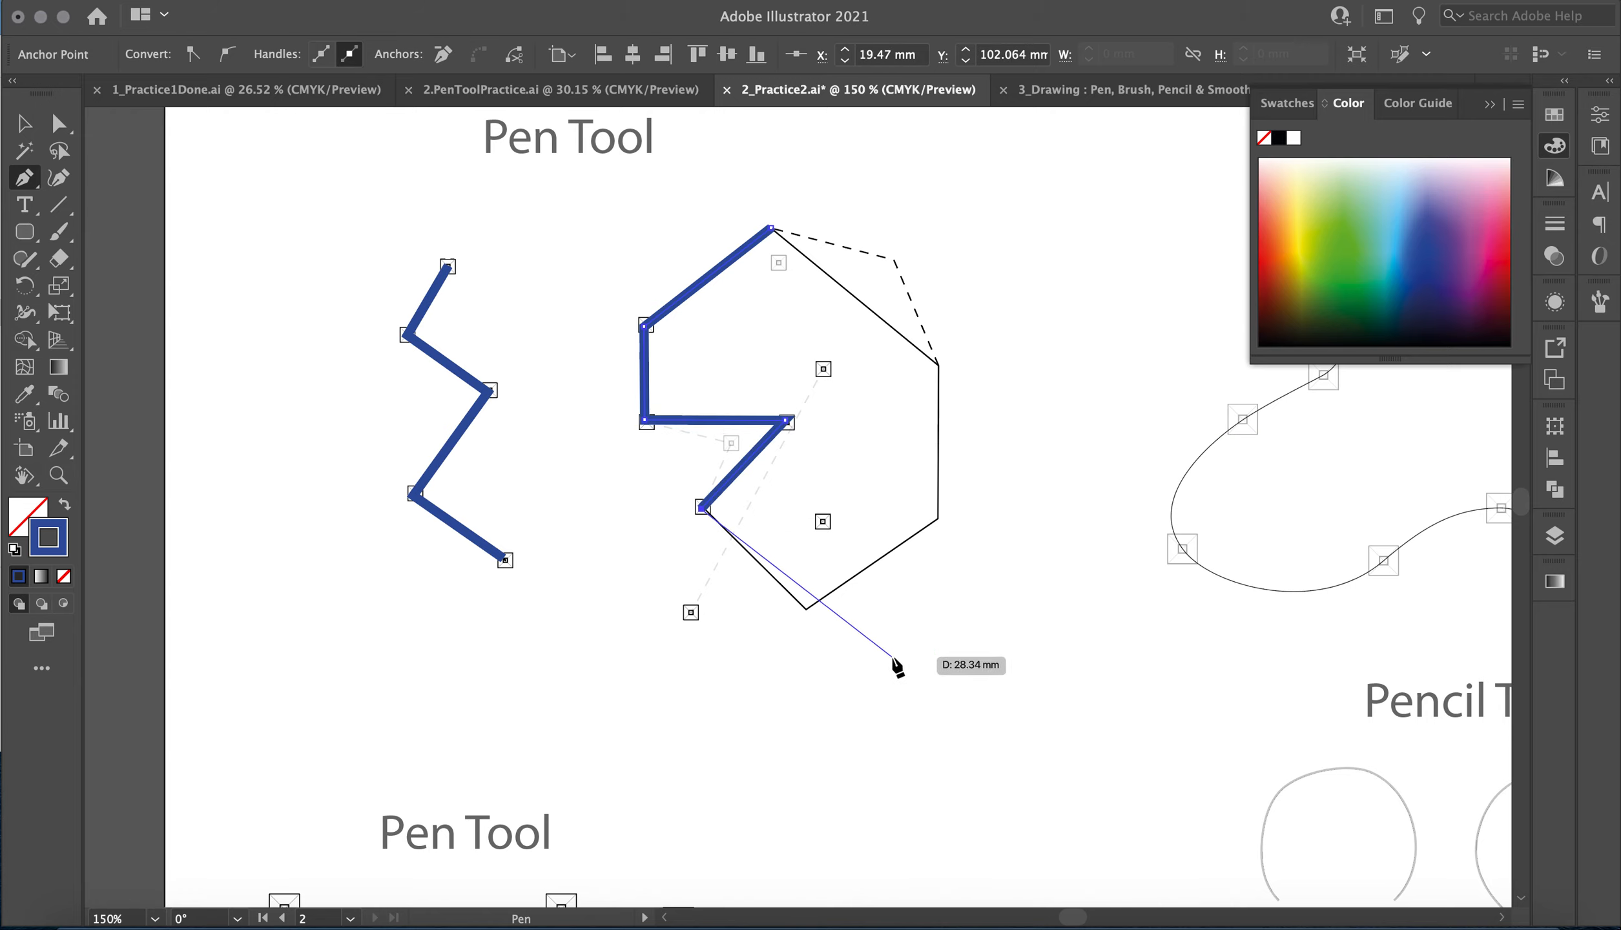
pyautogui.click(805, 608)
pyautogui.click(939, 519)
pyautogui.click(938, 365)
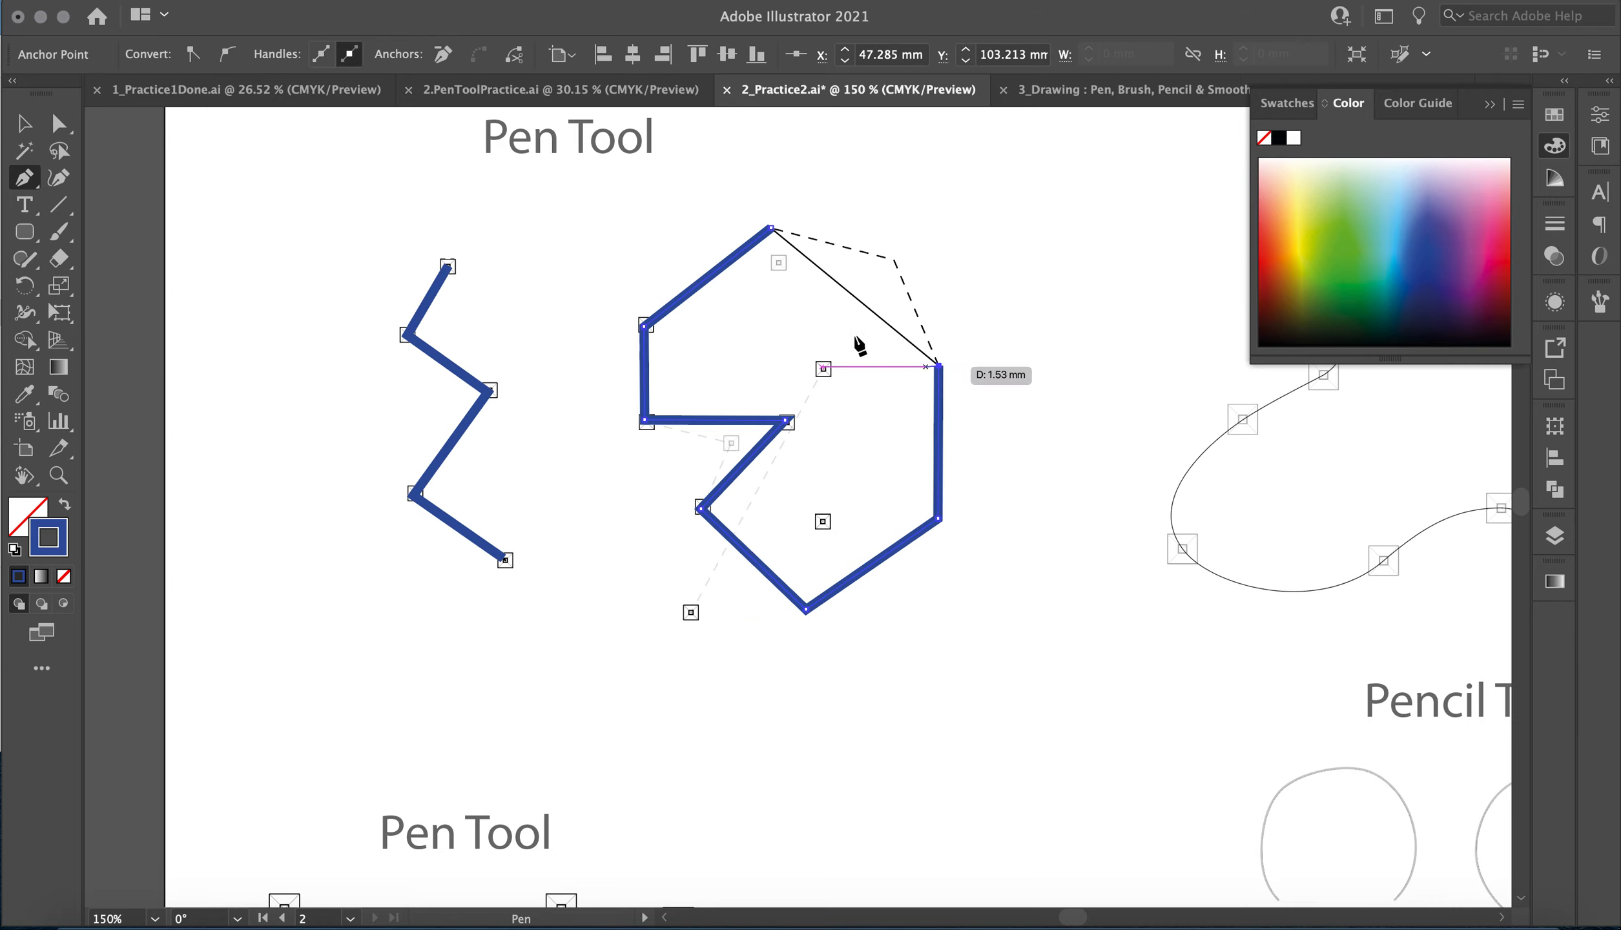
pyautogui.click(771, 228)
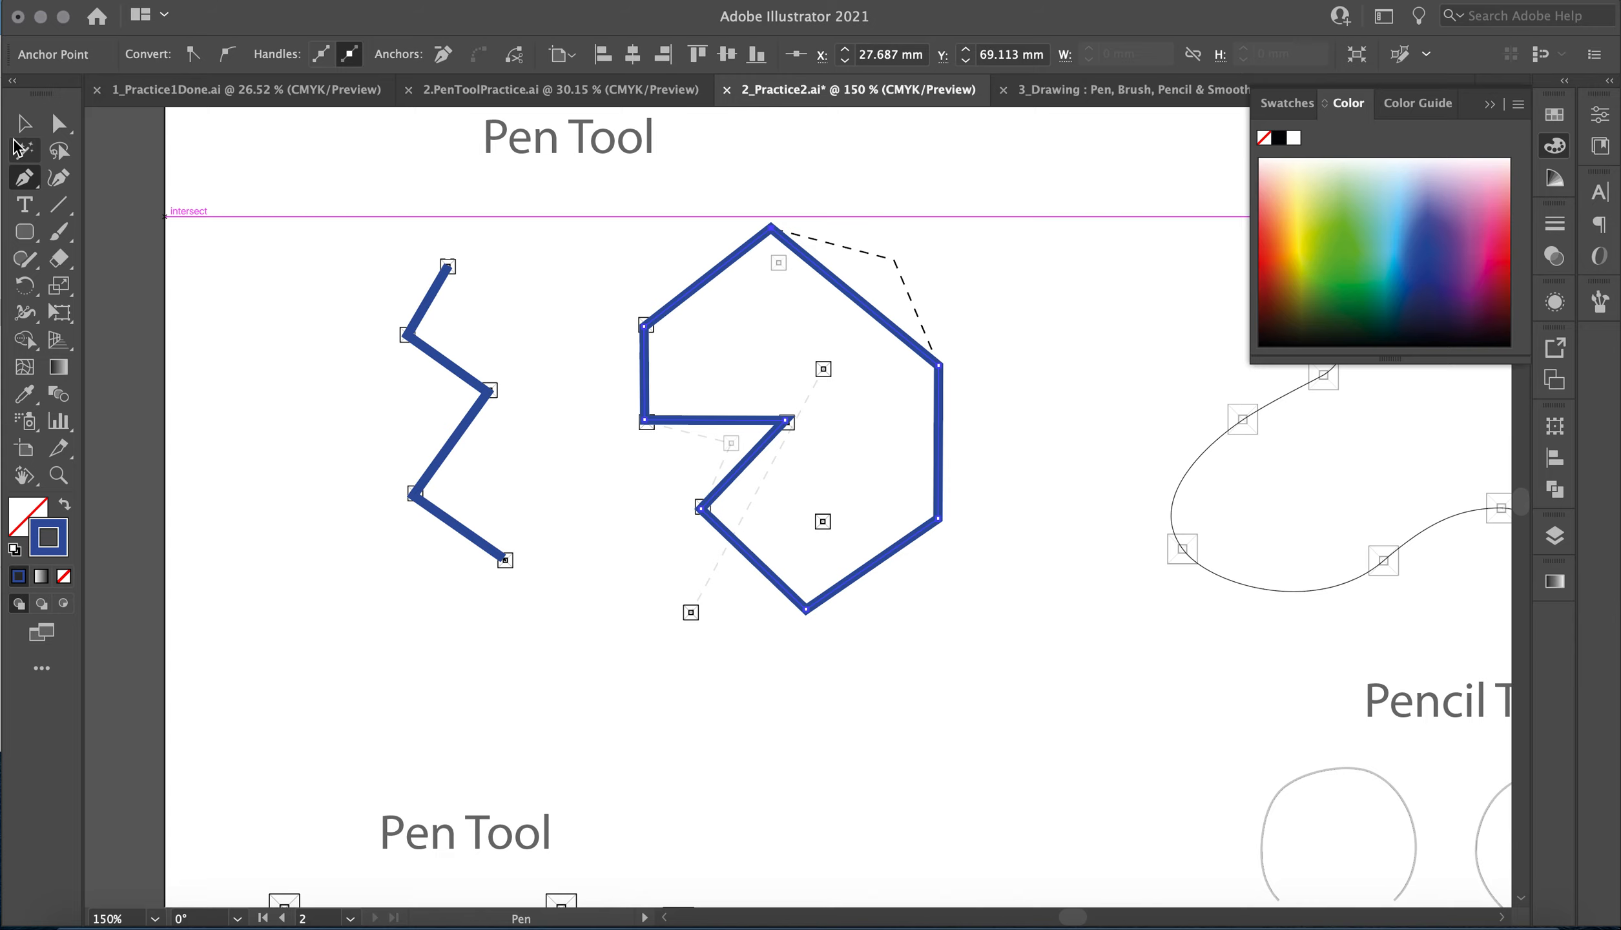
# Fill the traced polygon with light yellow-green E4EA7D.
pyautogui.press('v')
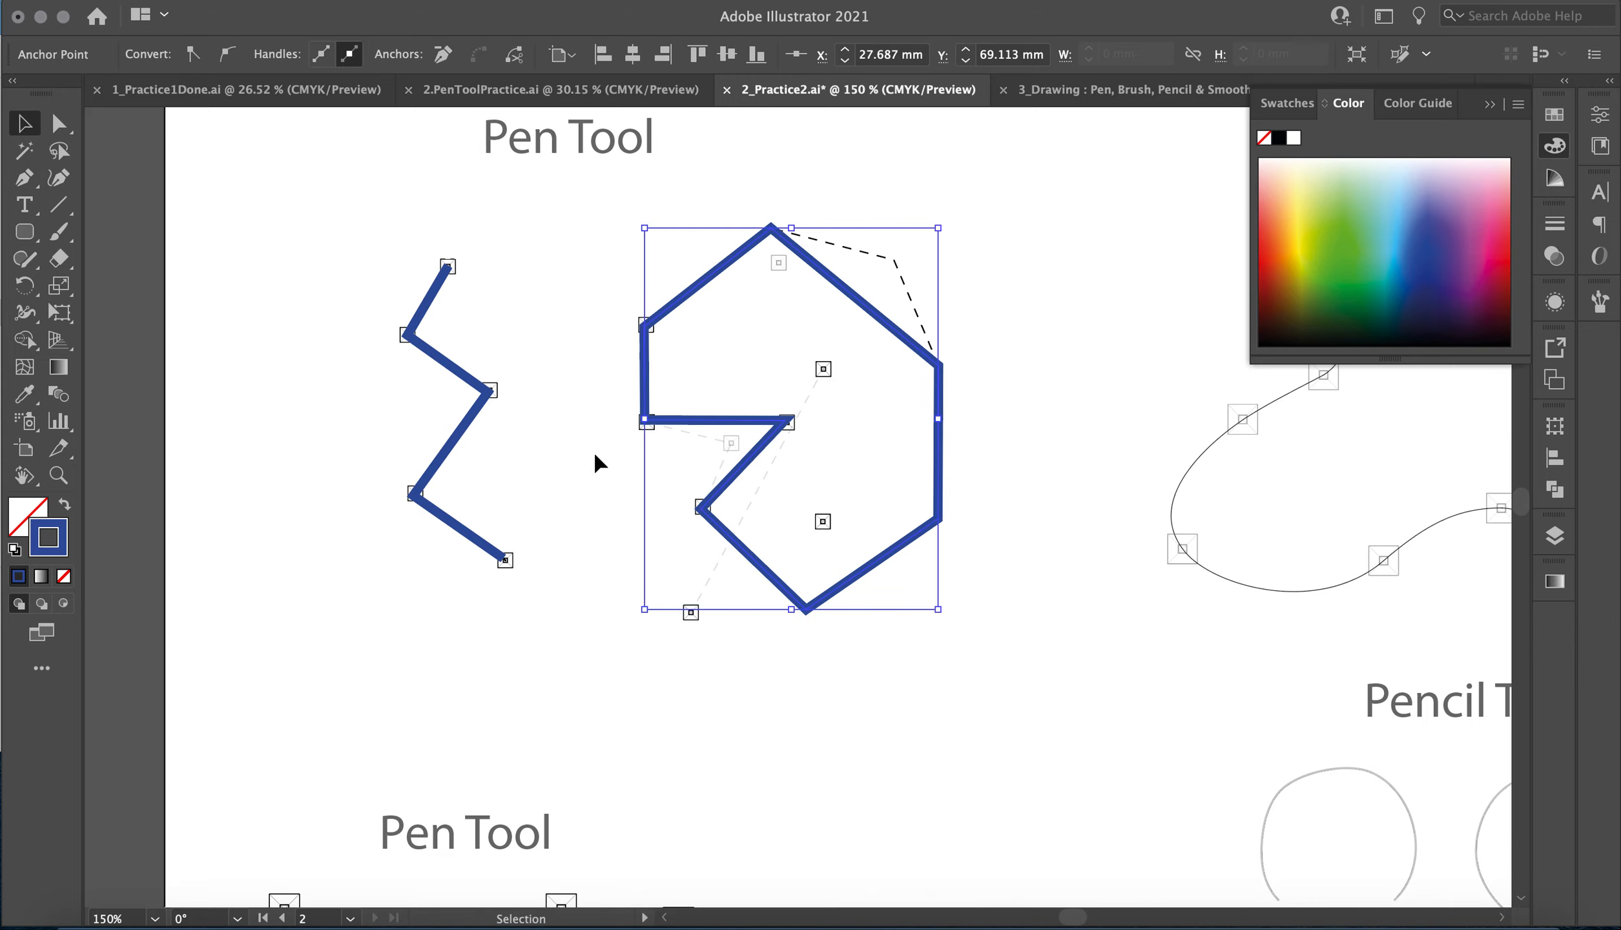
pyautogui.doubleClick(18, 505)
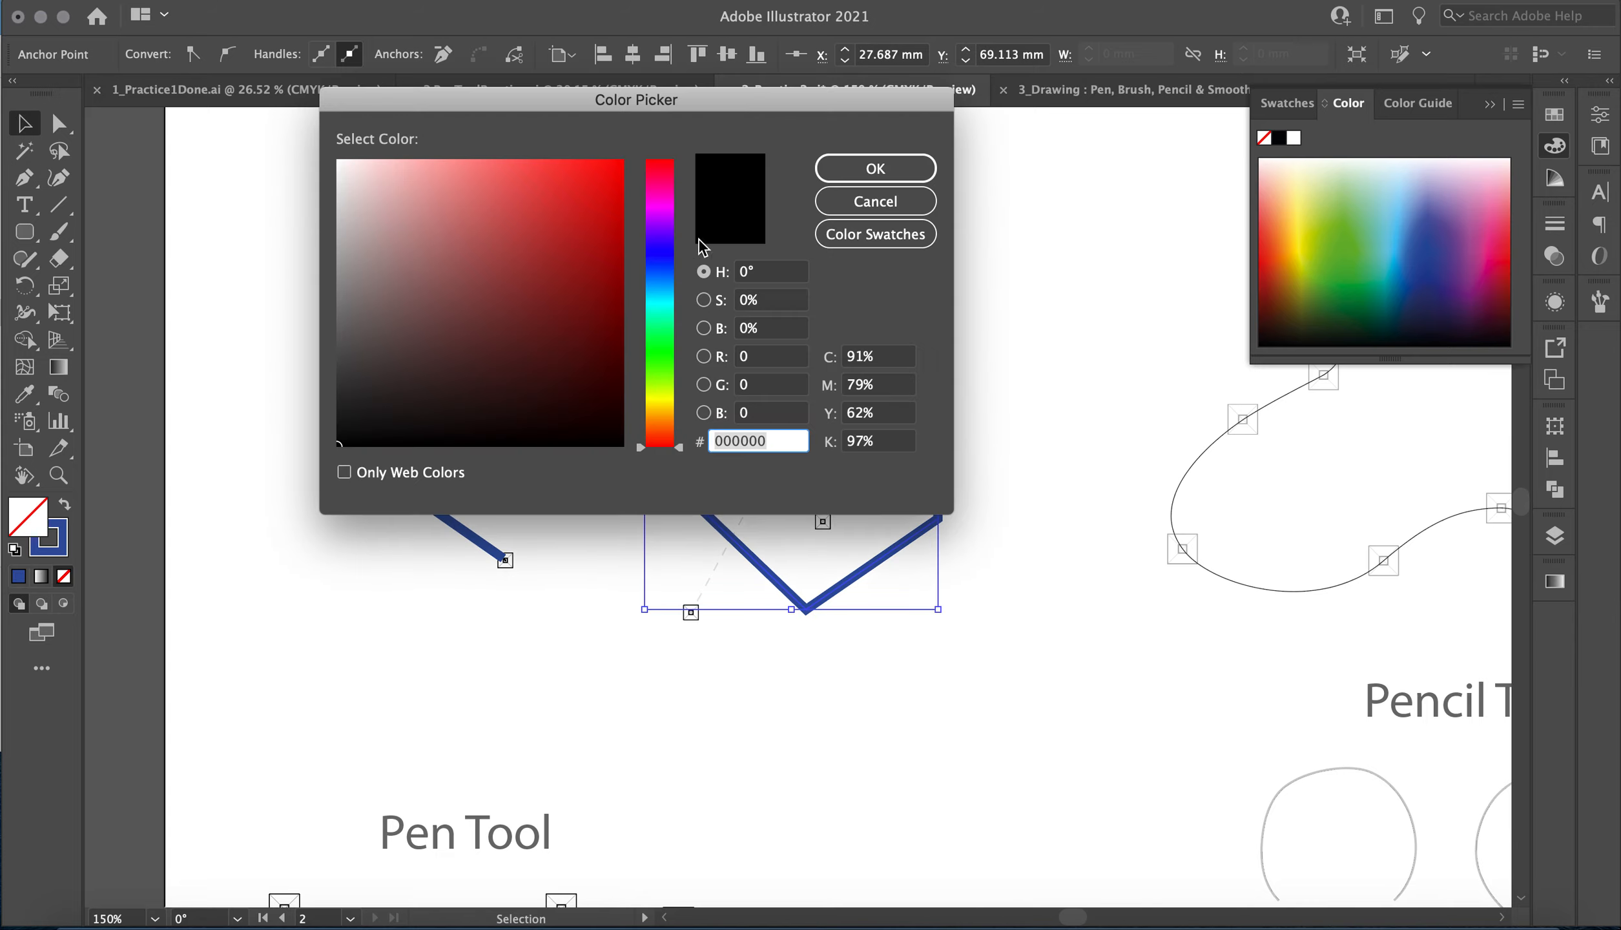
pyautogui.click(668, 397)
pyautogui.click(476, 180)
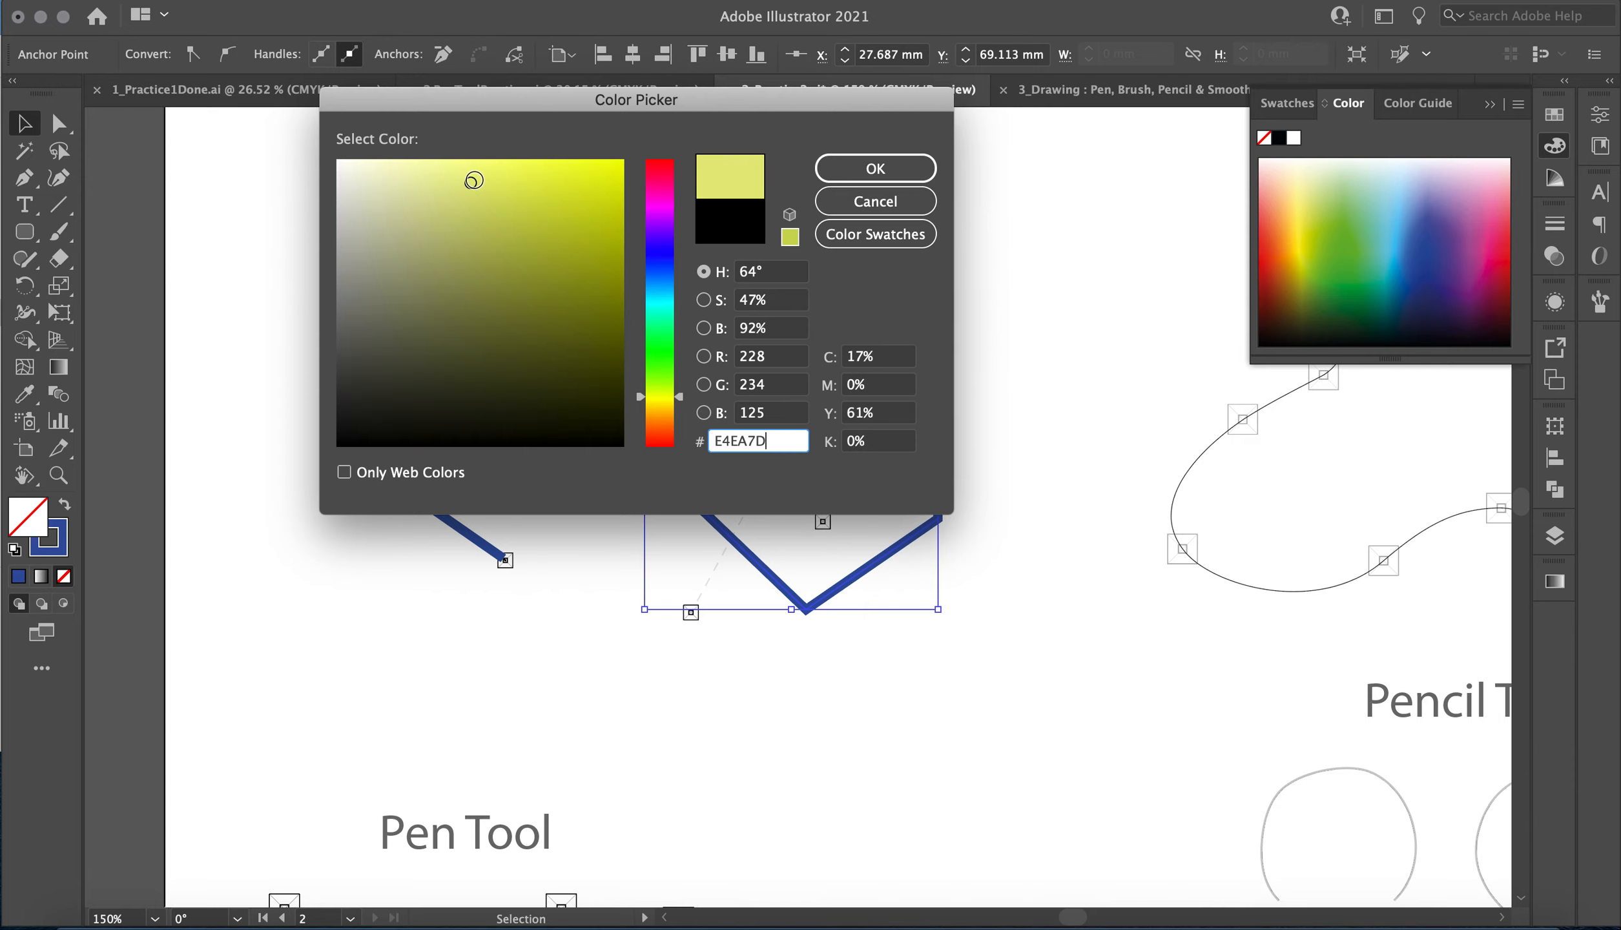
pyautogui.click(869, 167)
# Draw a wavy open path freehand with the Pencil tool inside the blob template of the first Pencil exercise.
pyautogui.hscroll(10, 985, 496)
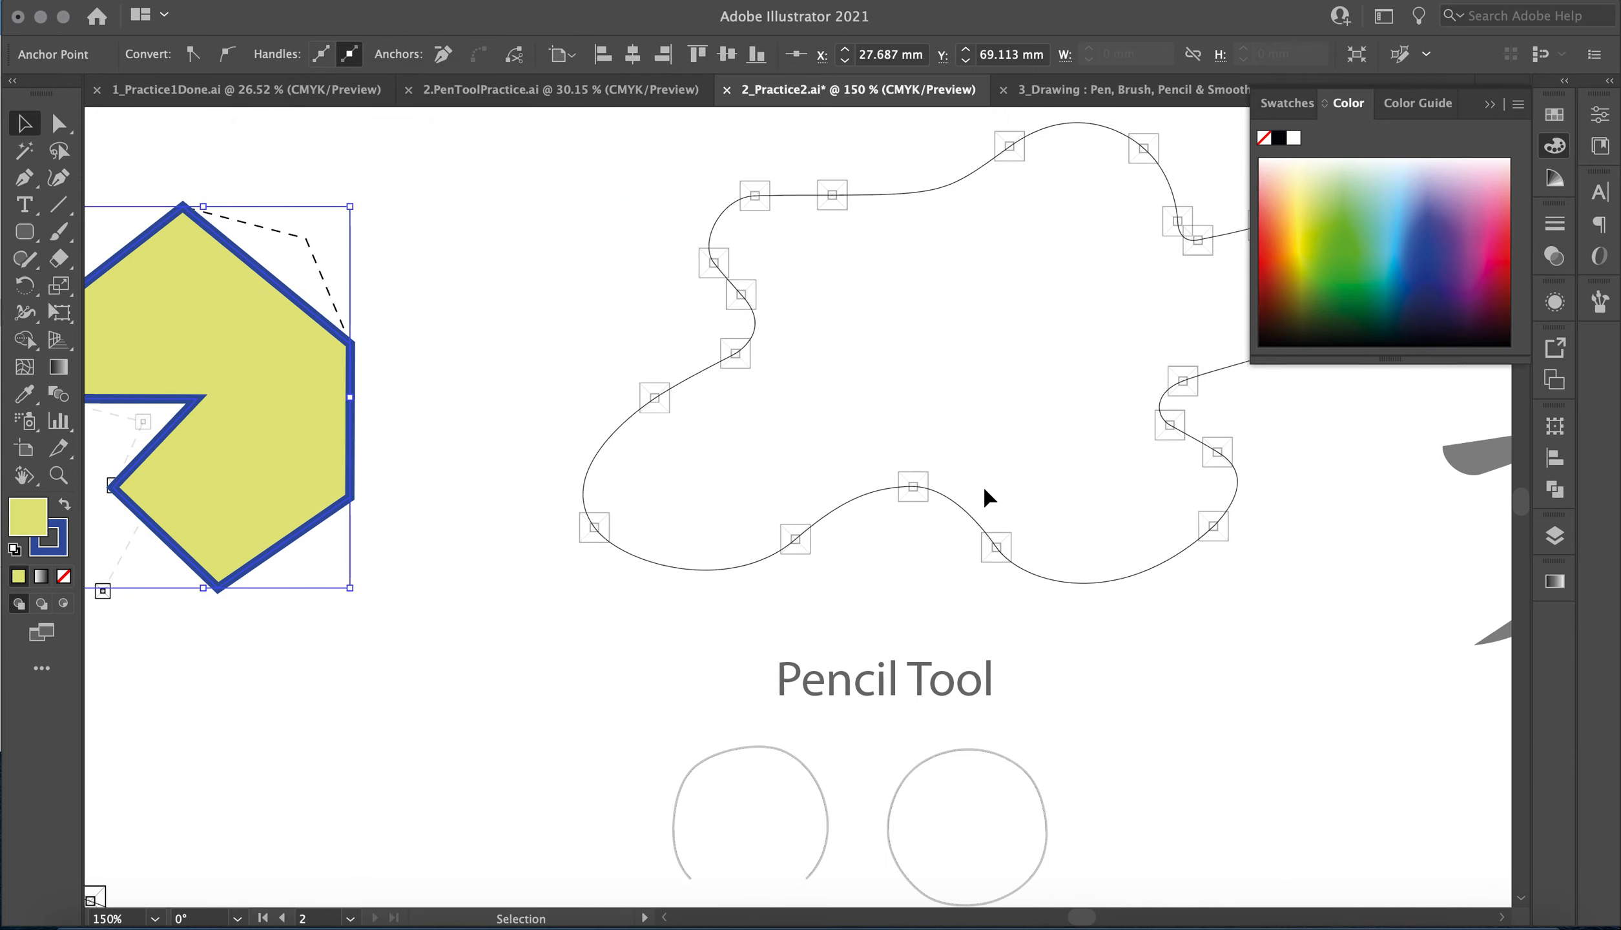
pyautogui.hscroll(5, 362, 308)
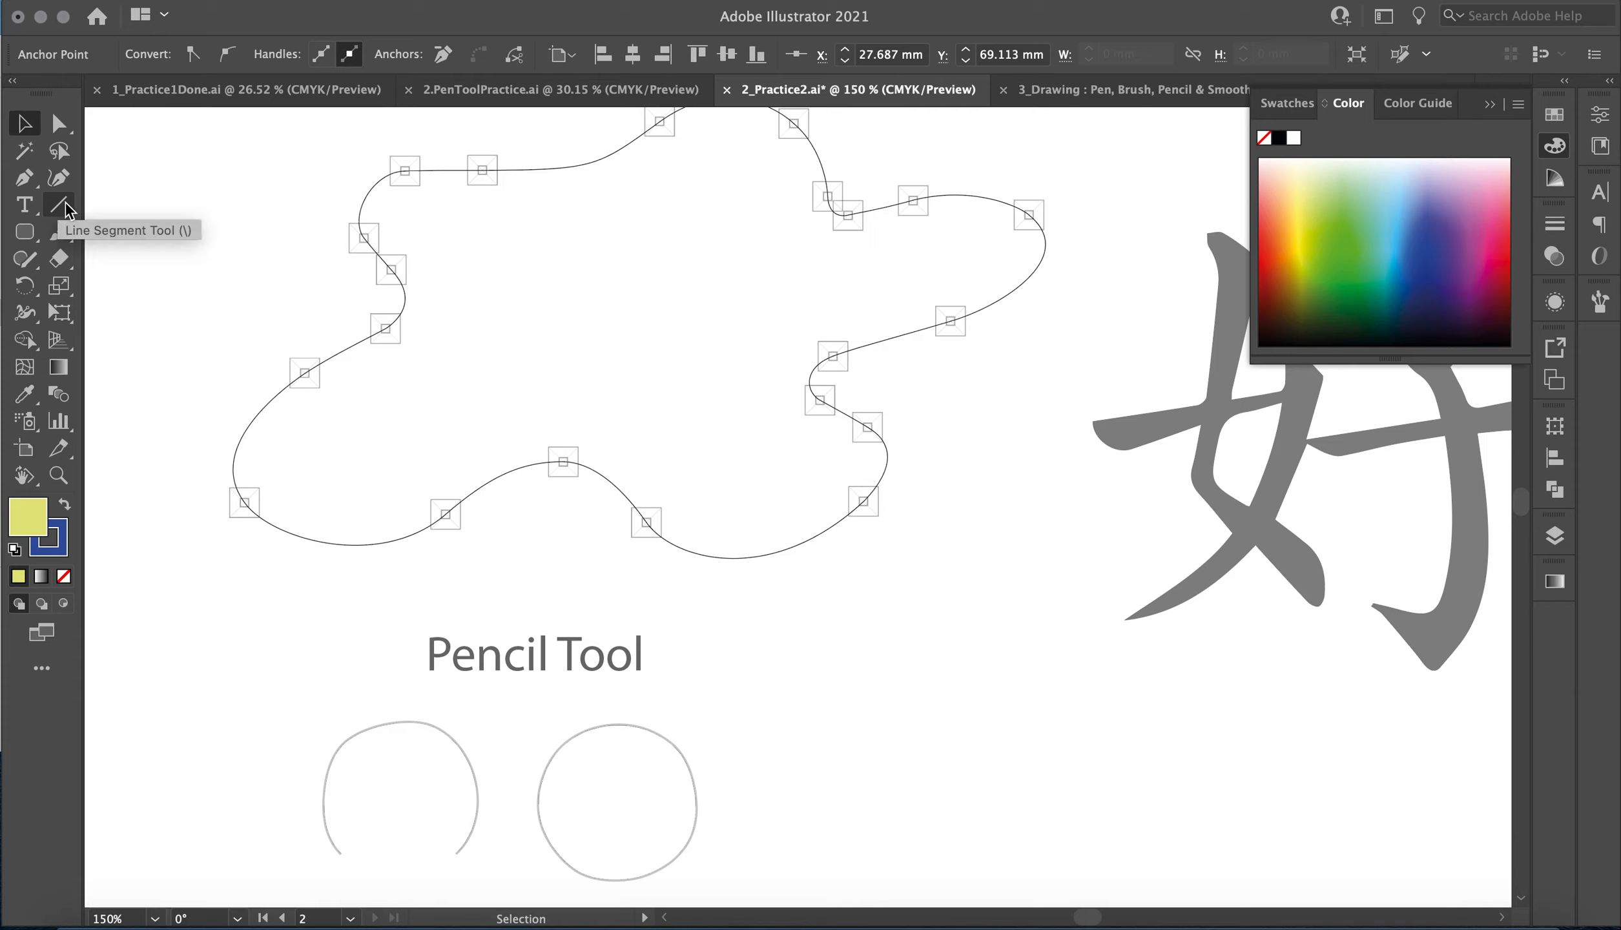
pyautogui.click(58, 244)
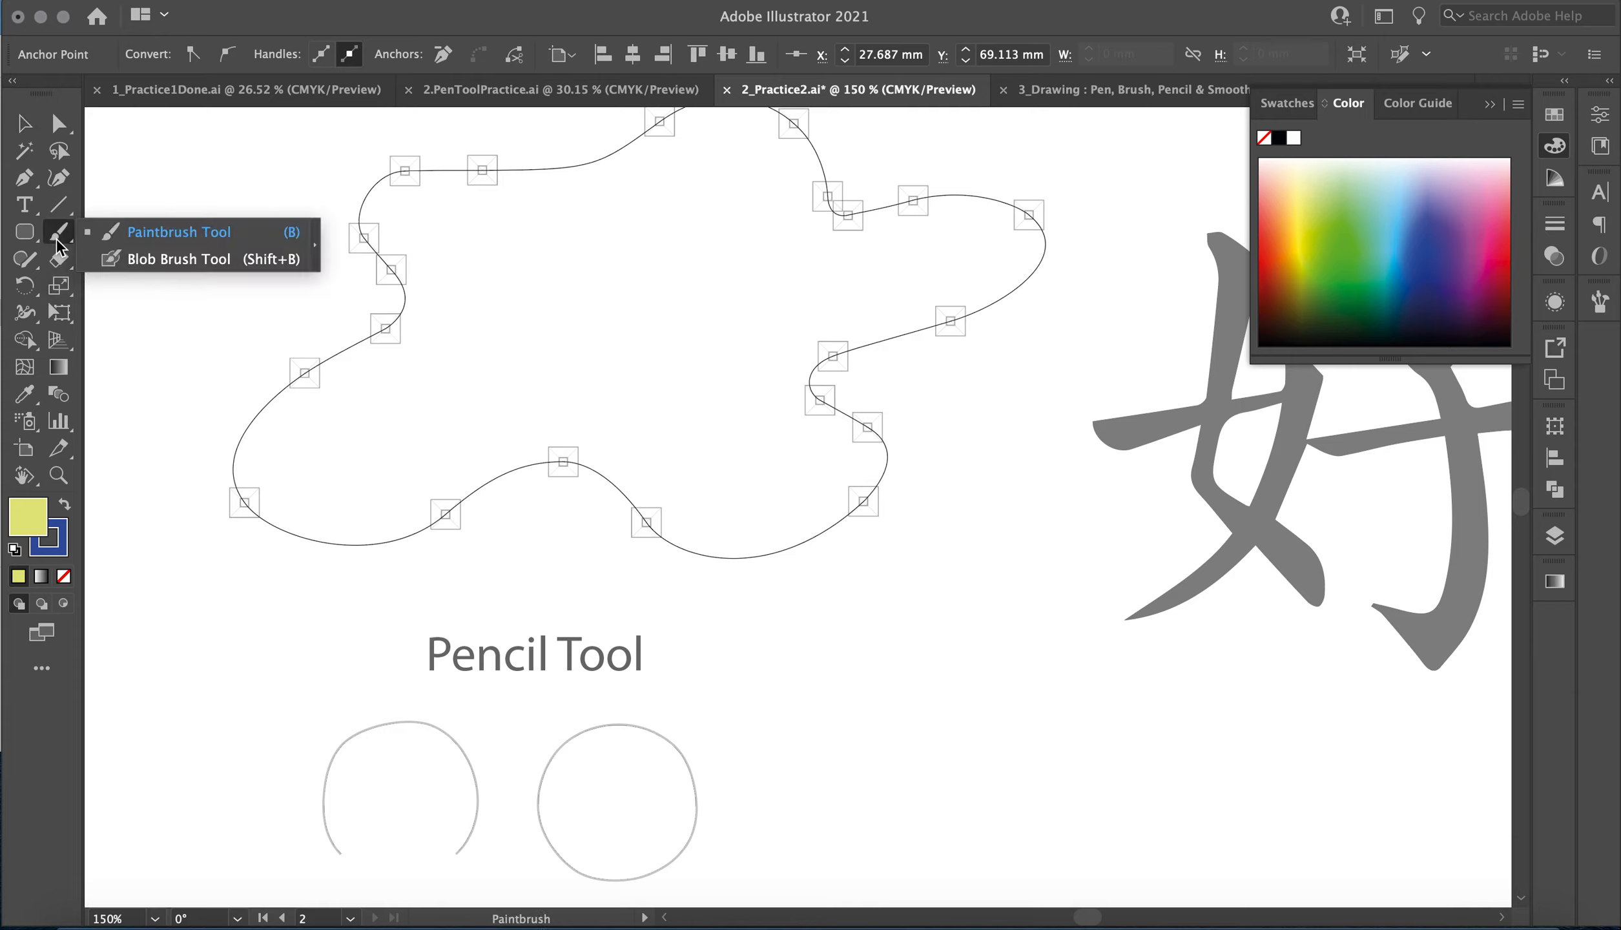
pyautogui.click(24, 259)
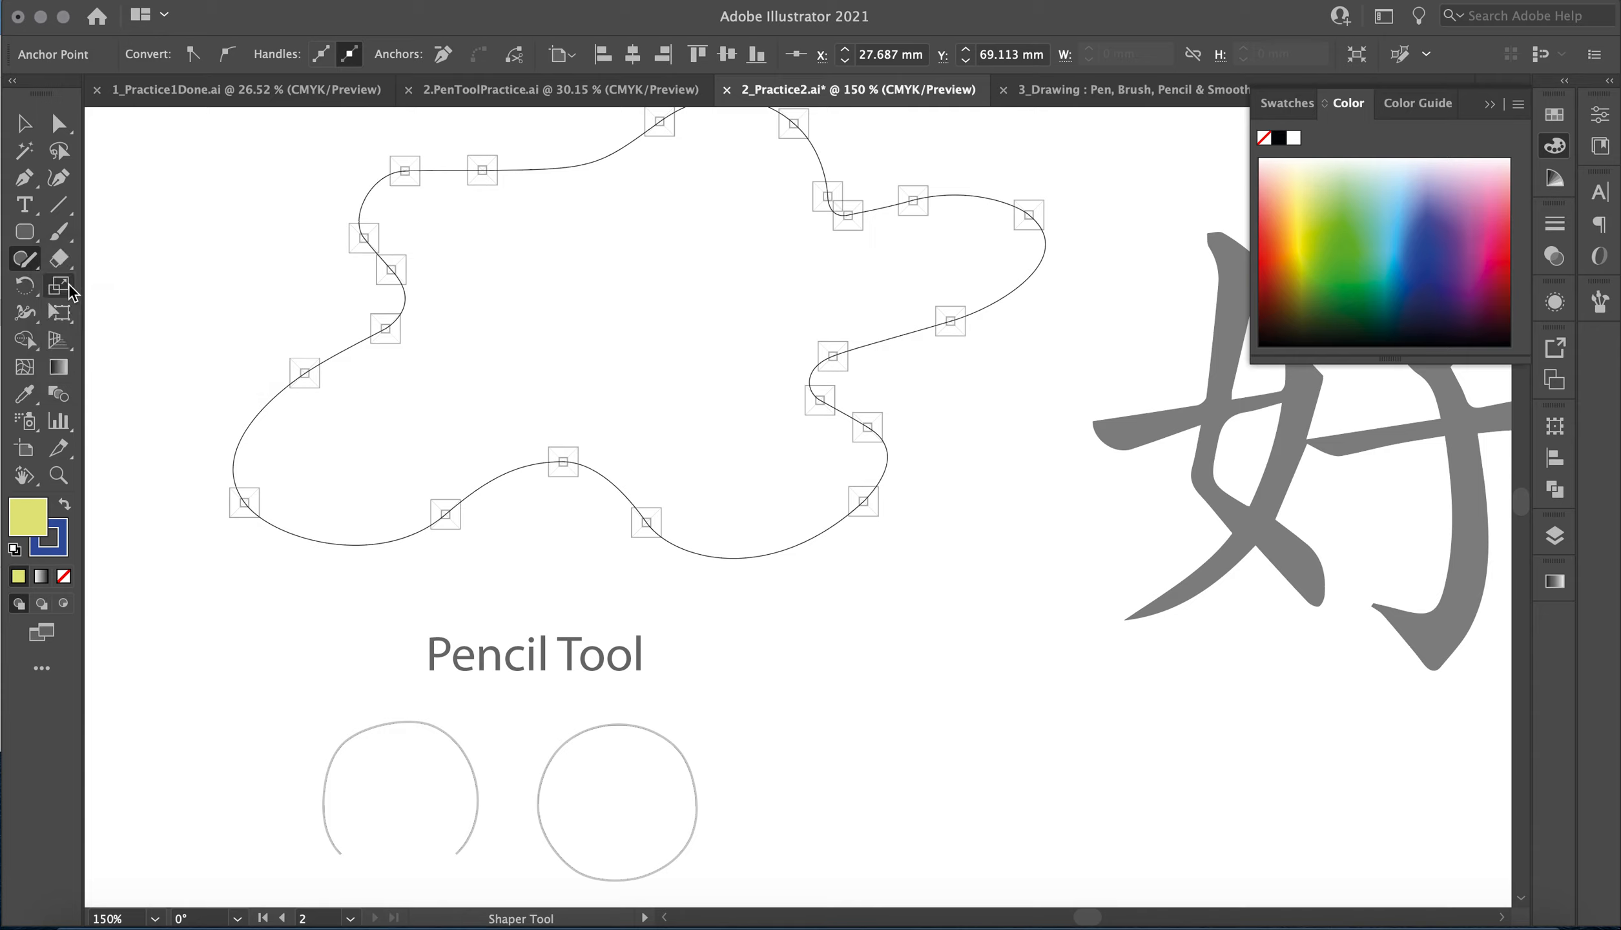
pyautogui.click(29, 264)
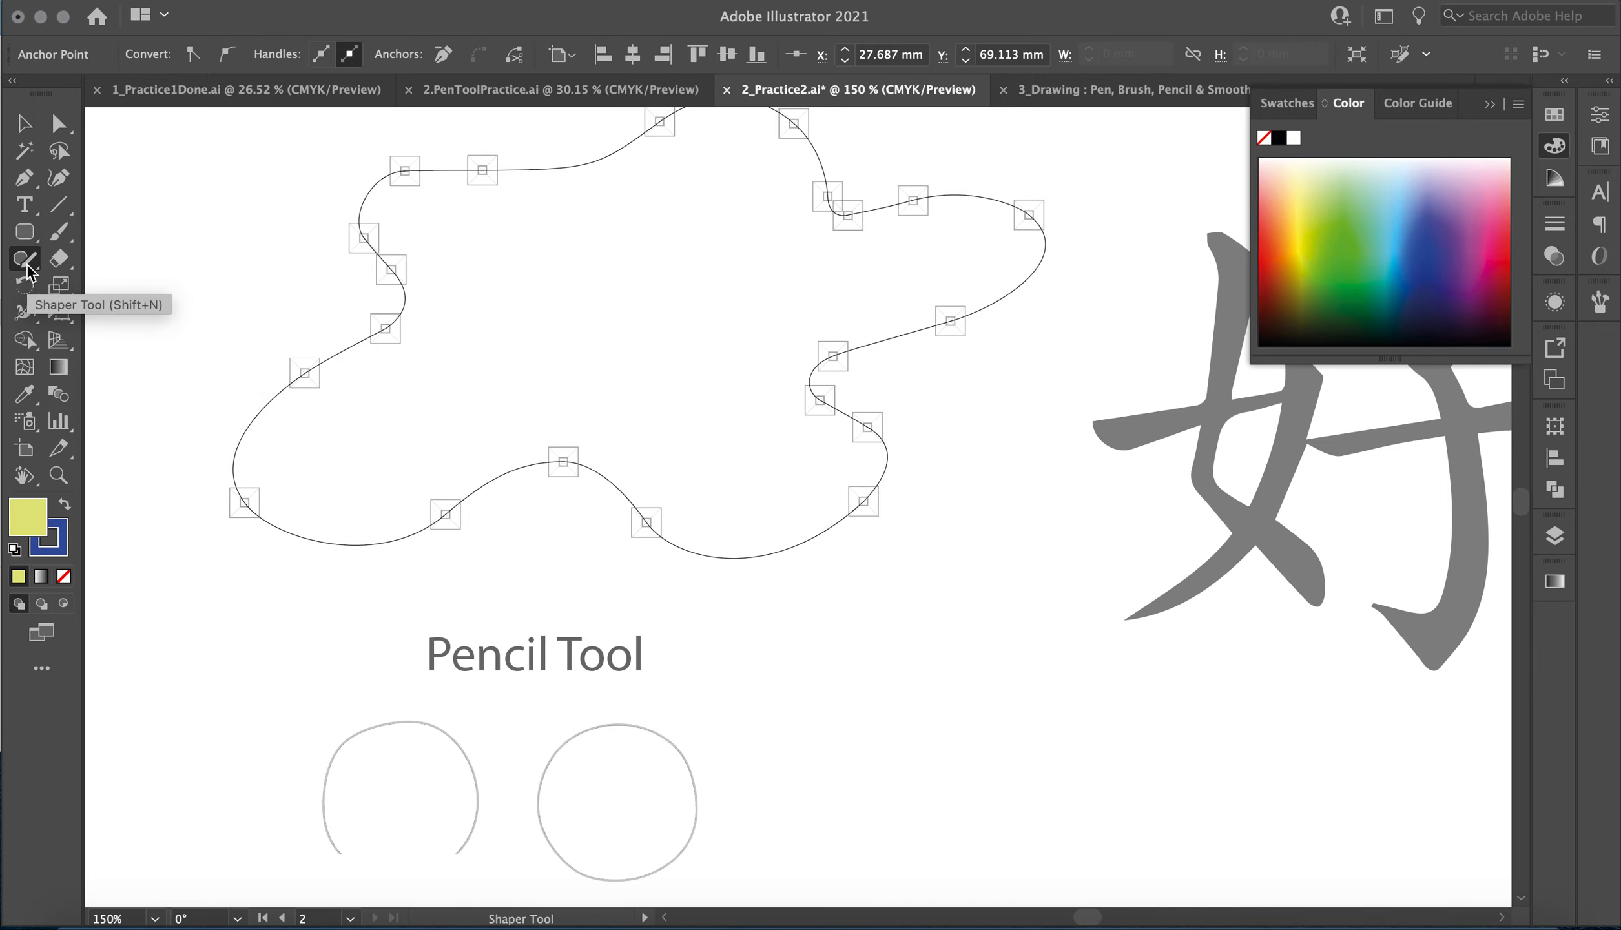
pyautogui.click(28, 270)
pyautogui.click(96, 282)
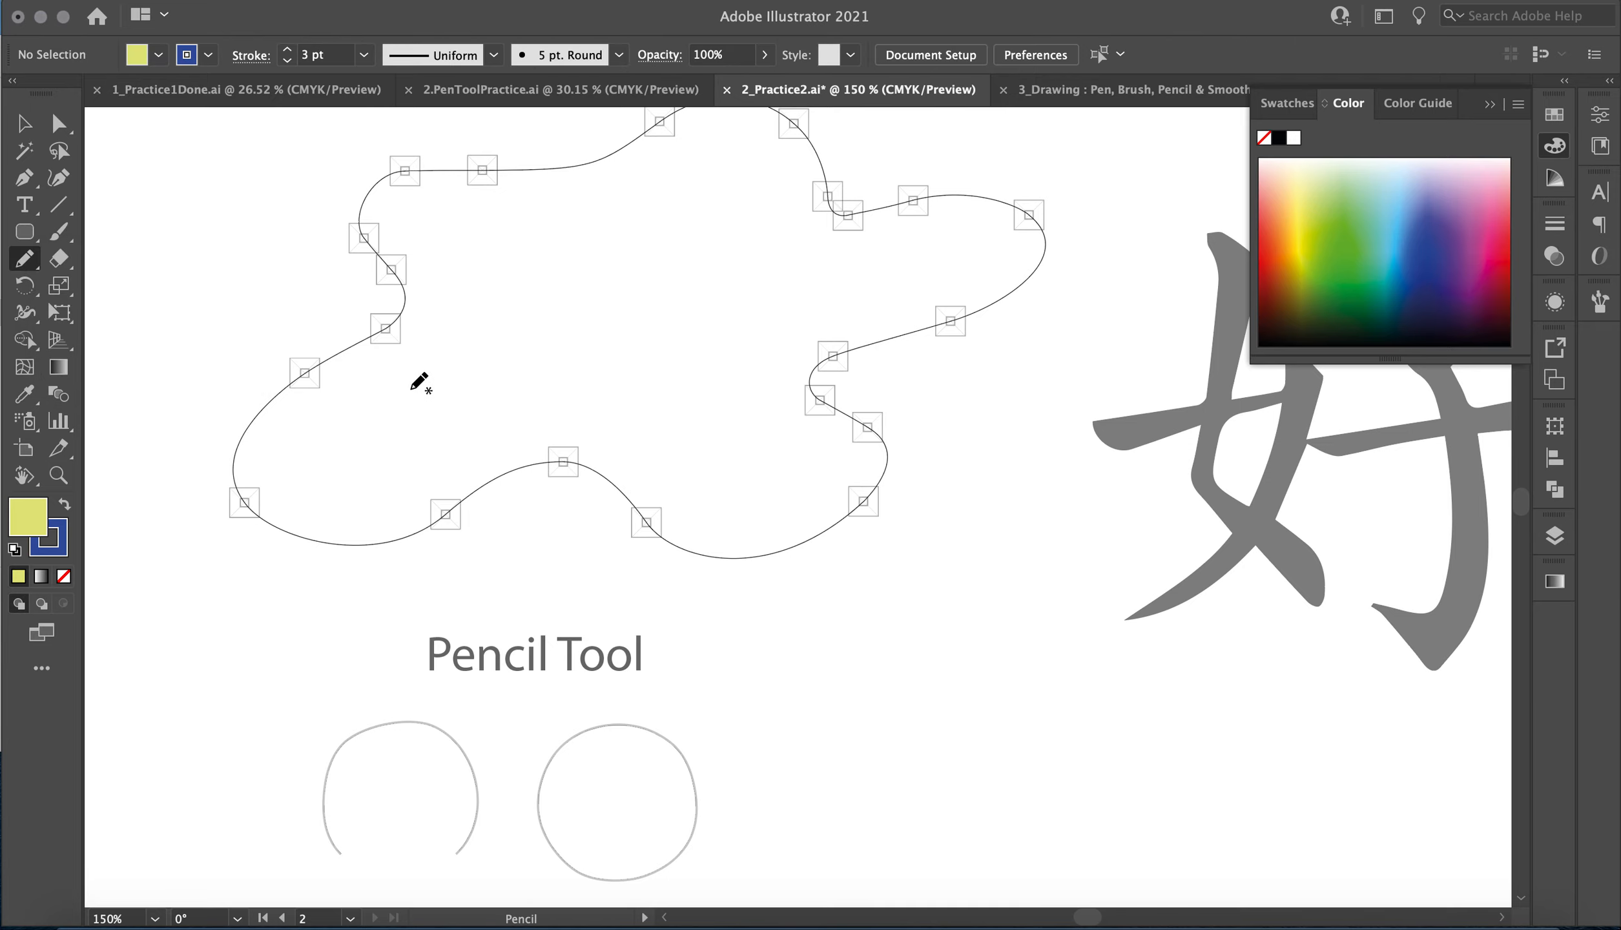
pyautogui.scroll(3, 420, 382)
pyautogui.hscroll(1, 420, 383)
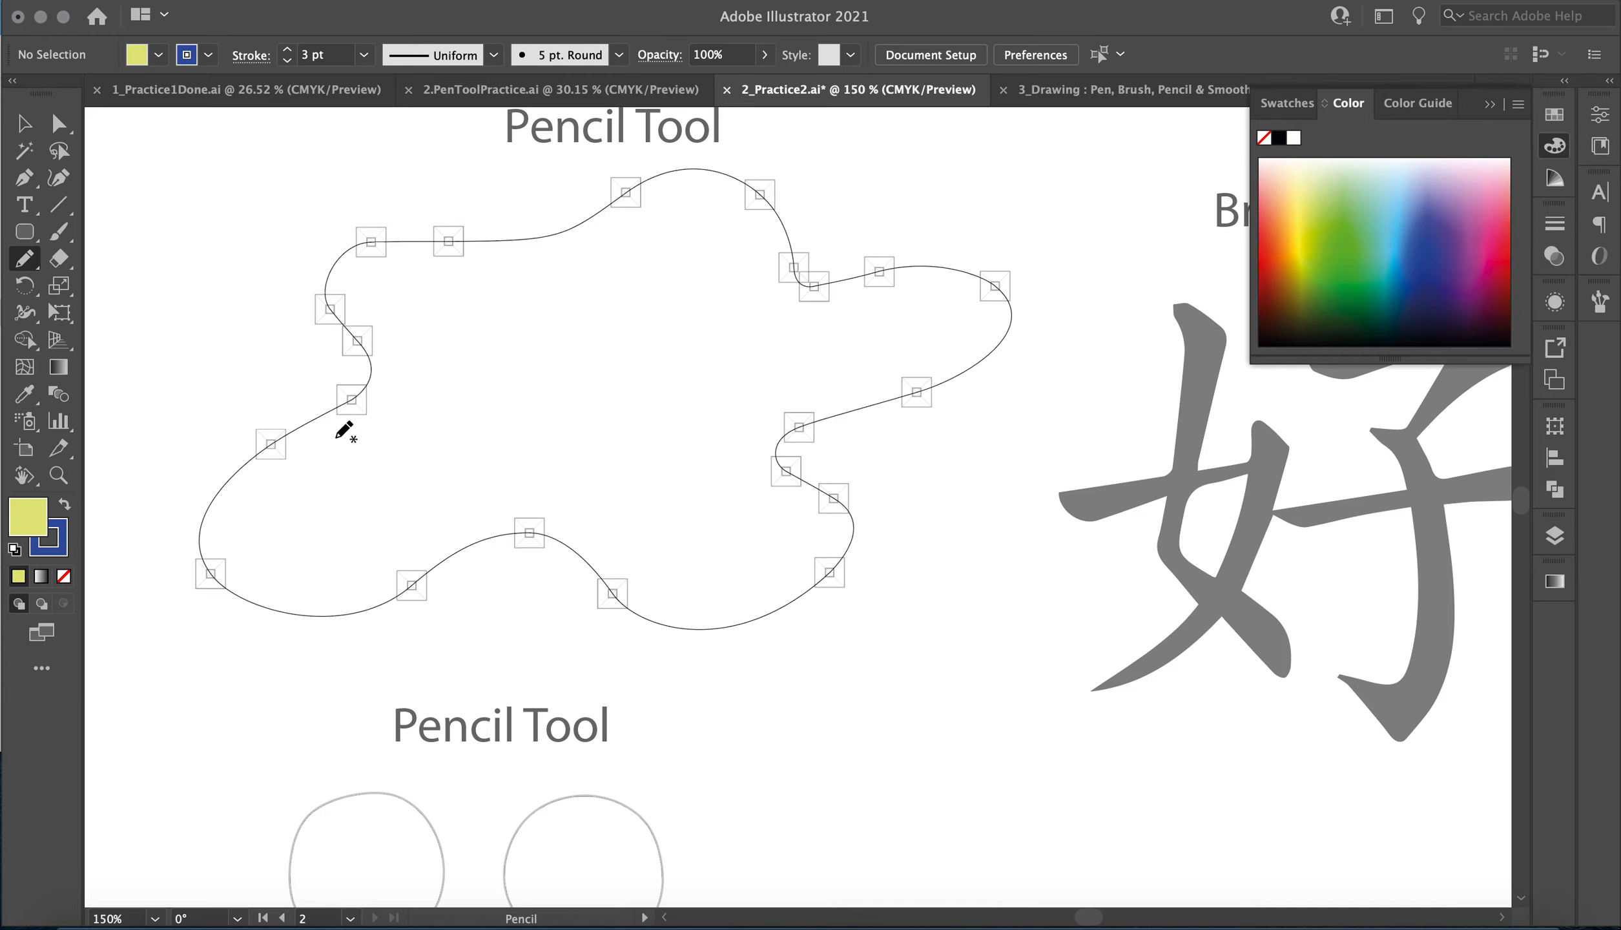
pyautogui.moveTo(537, 413)
pyautogui.mouseDown()
pyautogui.moveTo(529, 352)
pyautogui.moveTo(663, 319)
pyautogui.moveTo(831, 357)
pyautogui.moveTo(699, 423)
pyautogui.mouseUp()
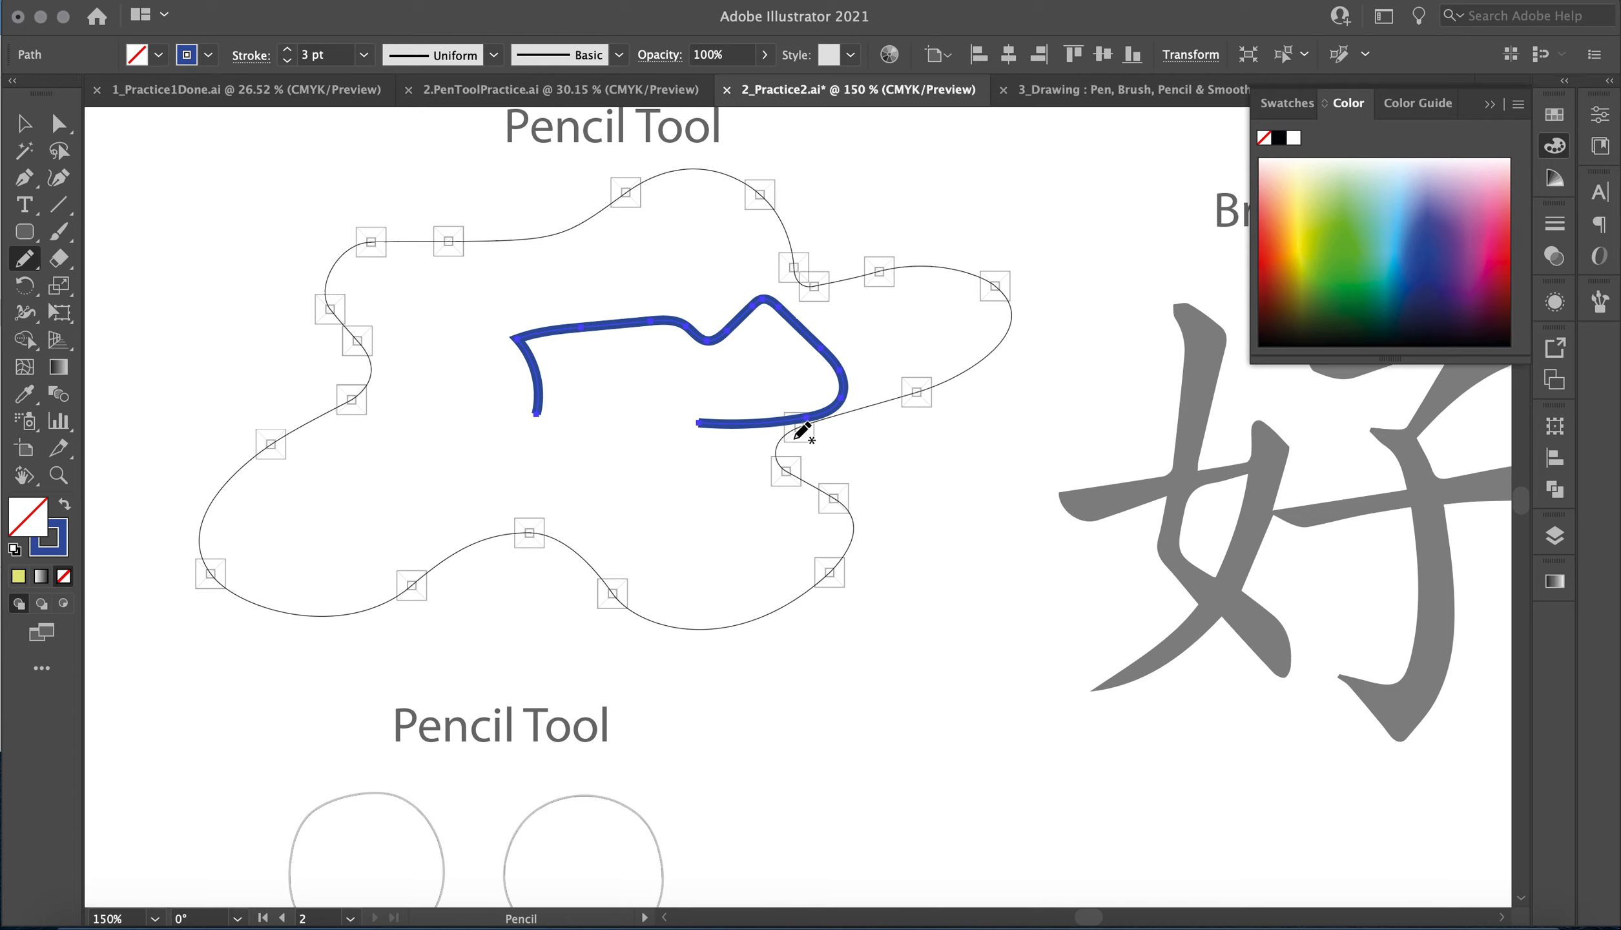
# Change the selected wavy pencil path's stroke color to dark red 9E333B.
pyautogui.press('super+equal')
pyautogui.press('super+equal')
pyautogui.press('super+equal')
pyautogui.press('super+equal')
pyautogui.press('super+equal')
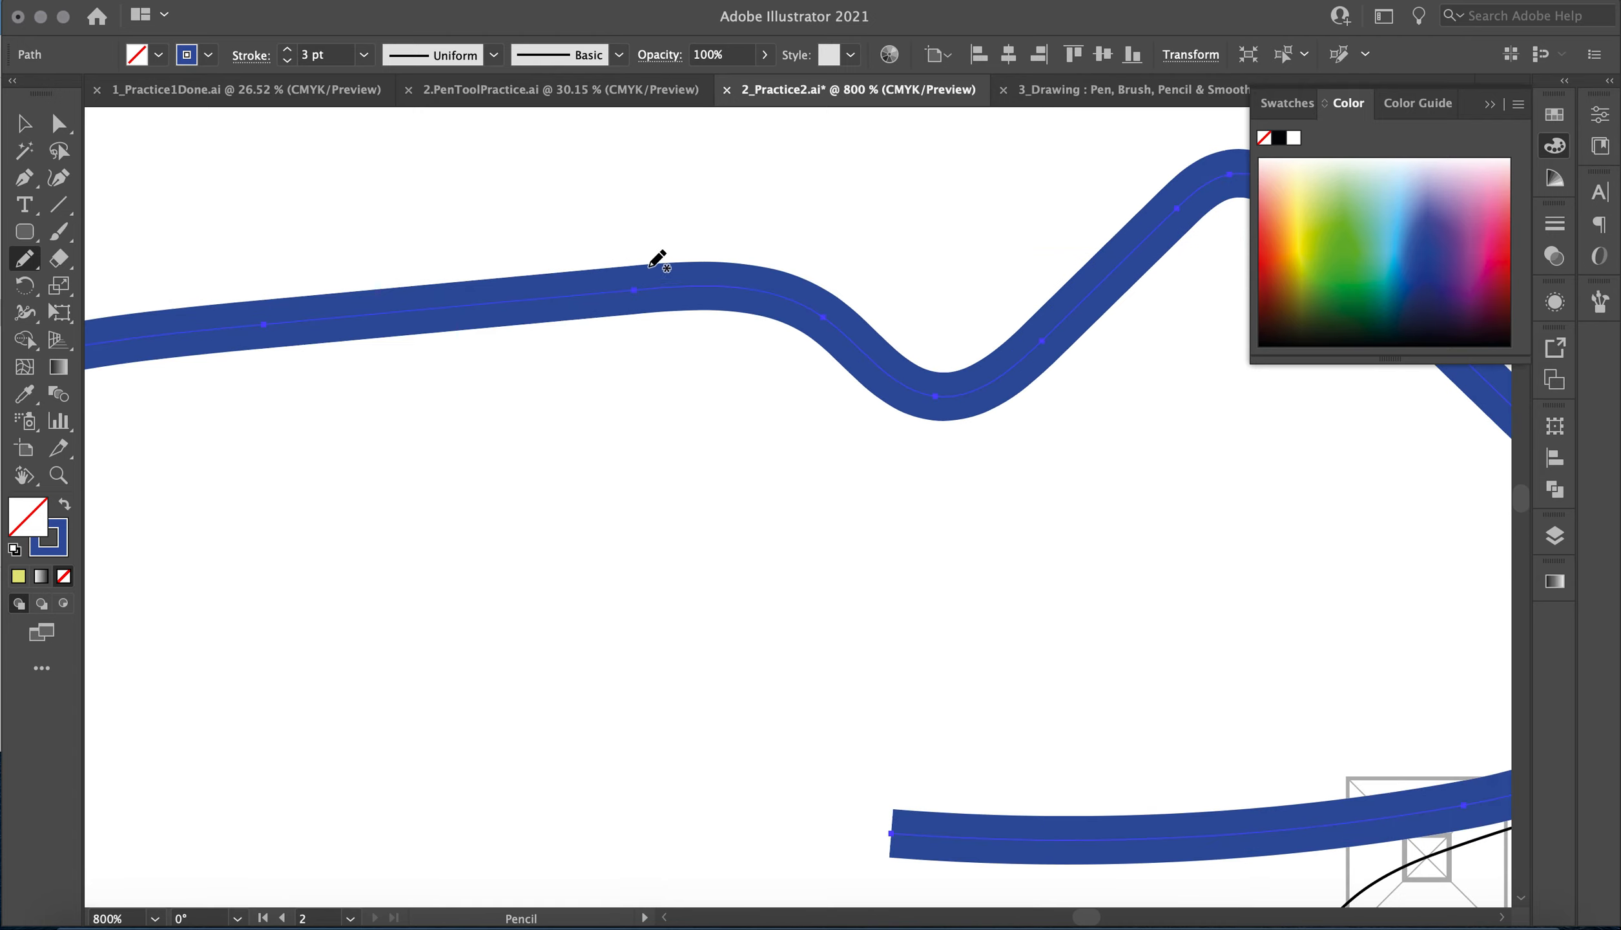
pyautogui.doubleClick(62, 534)
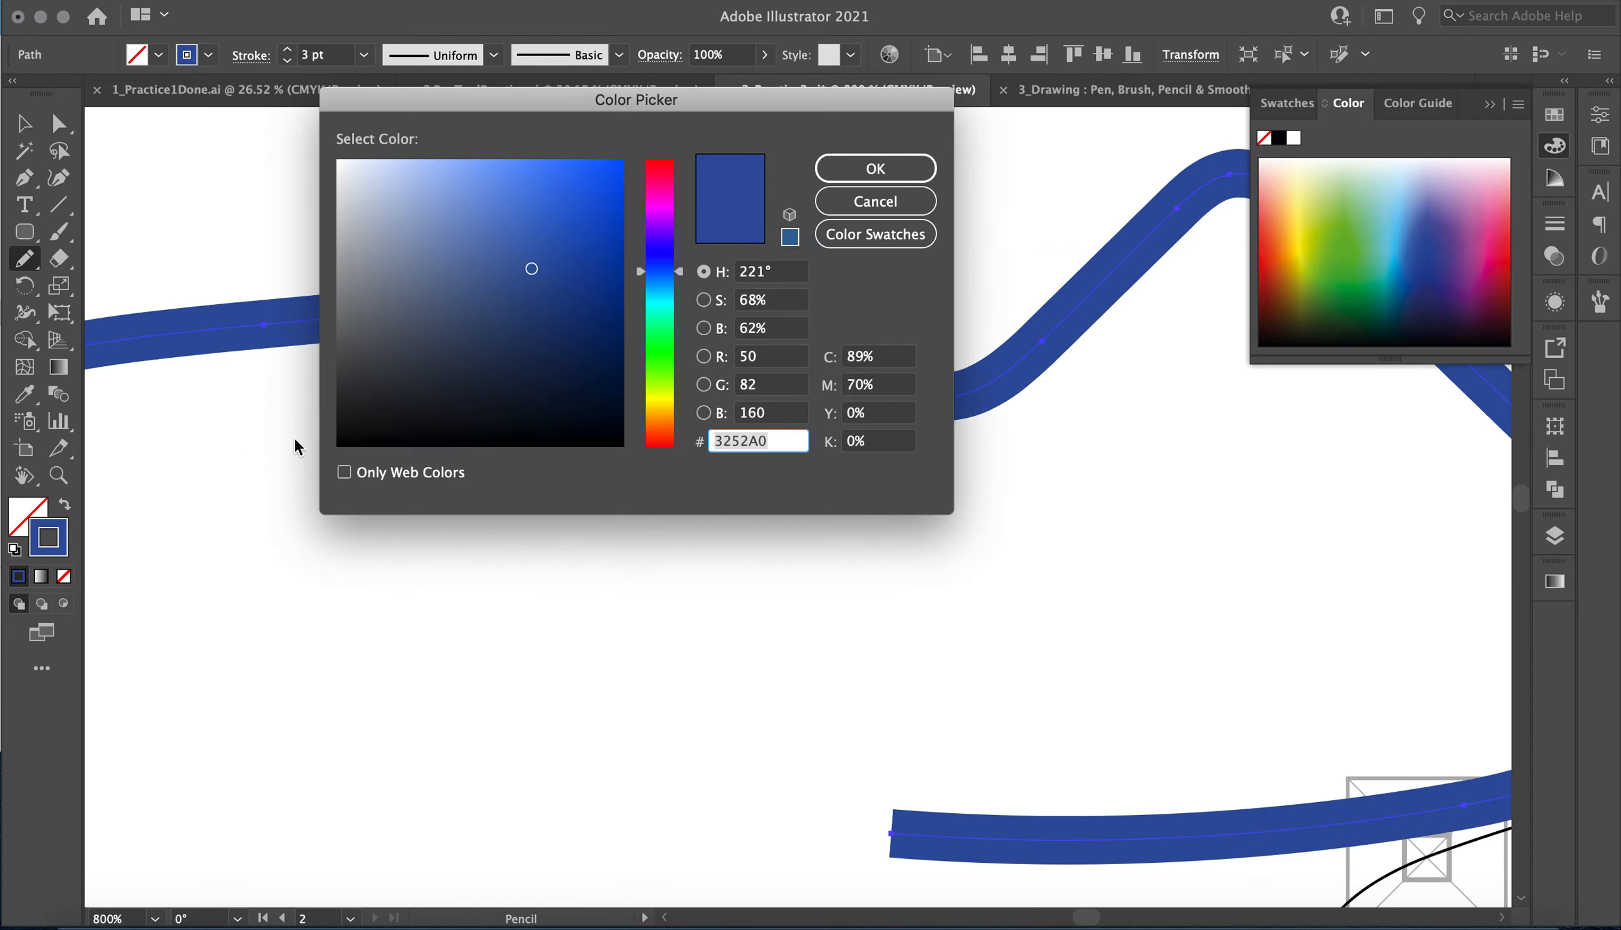
pyautogui.click(665, 169)
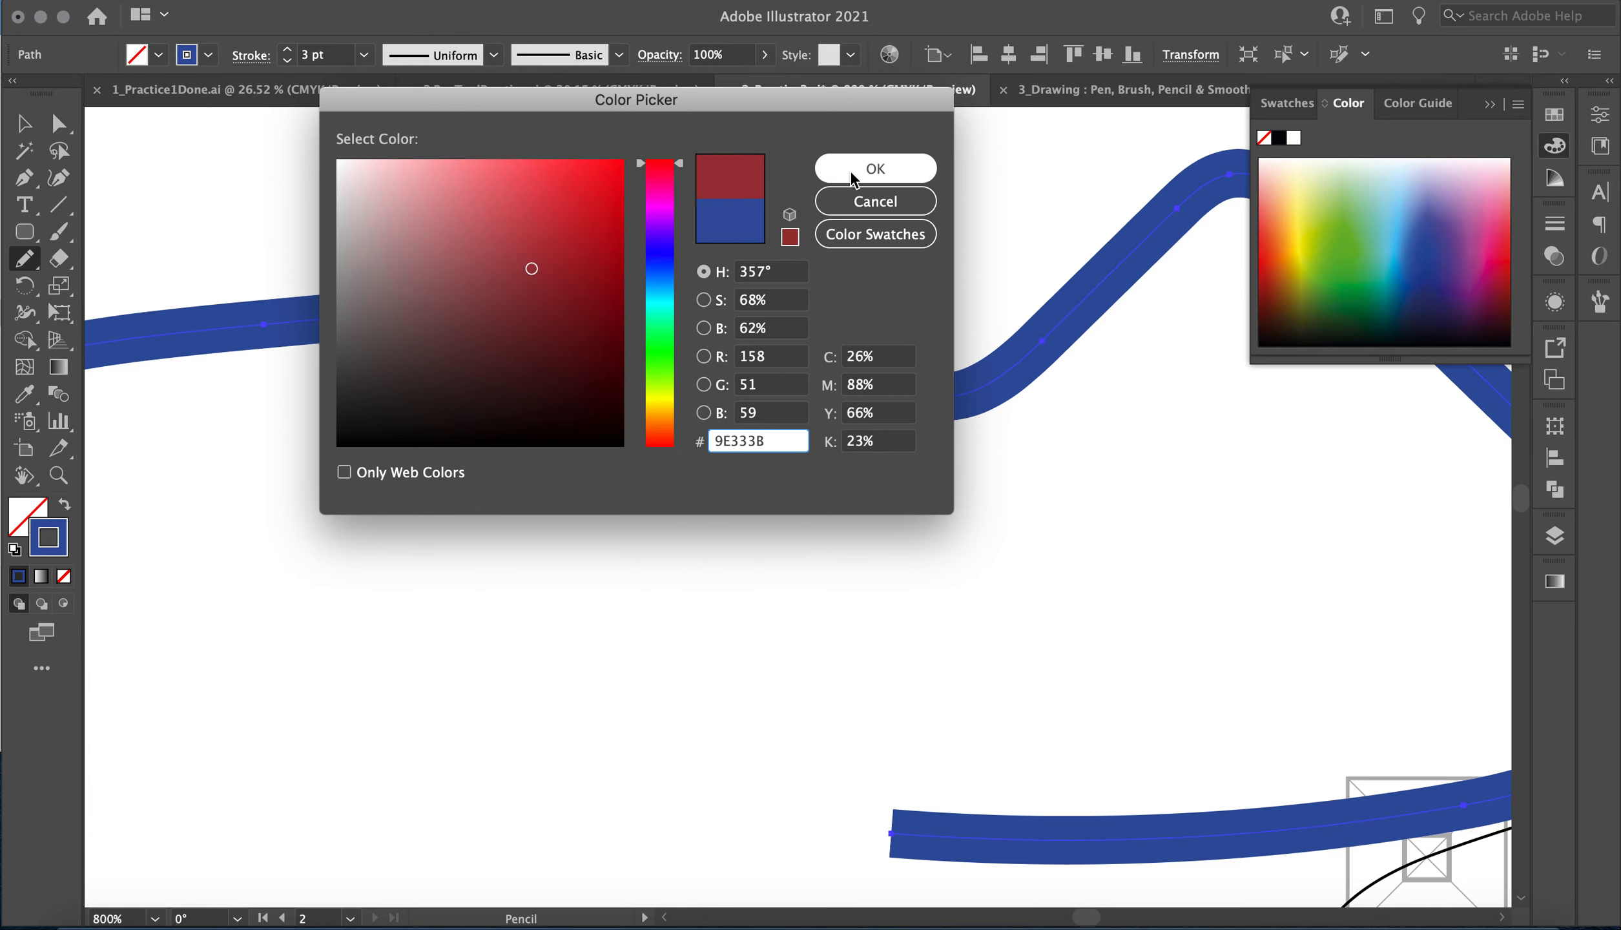
pyautogui.click(872, 169)
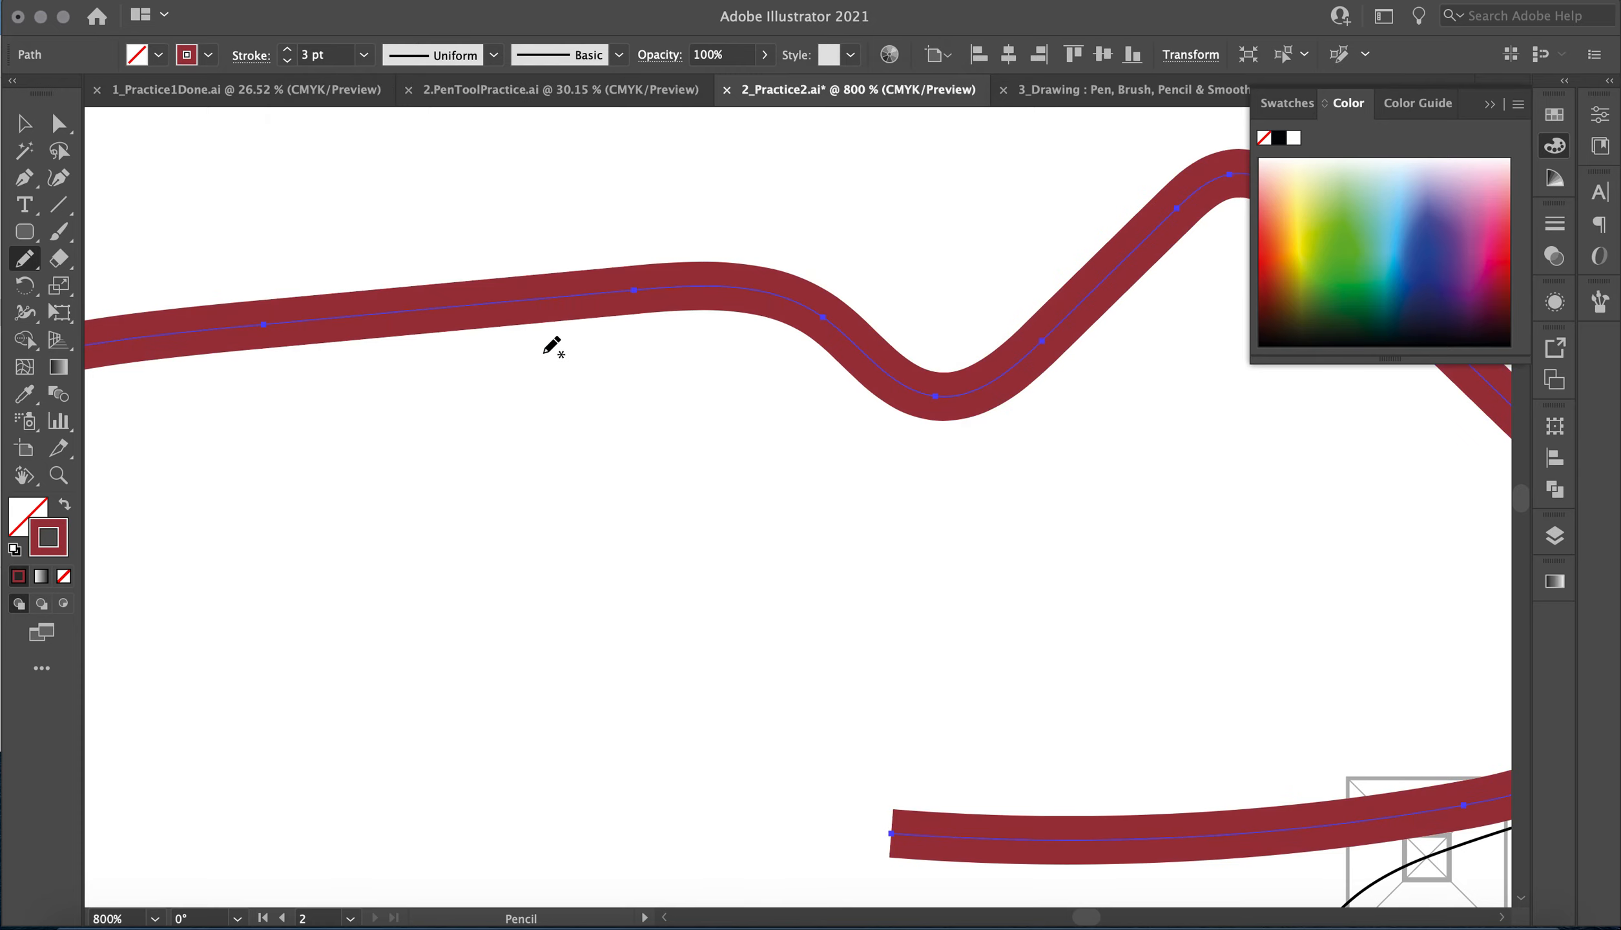
# Move one anchor point of the wavy path's long upper segment down with the Direct Selection tool, creating a dip.
pyautogui.click(63, 128)
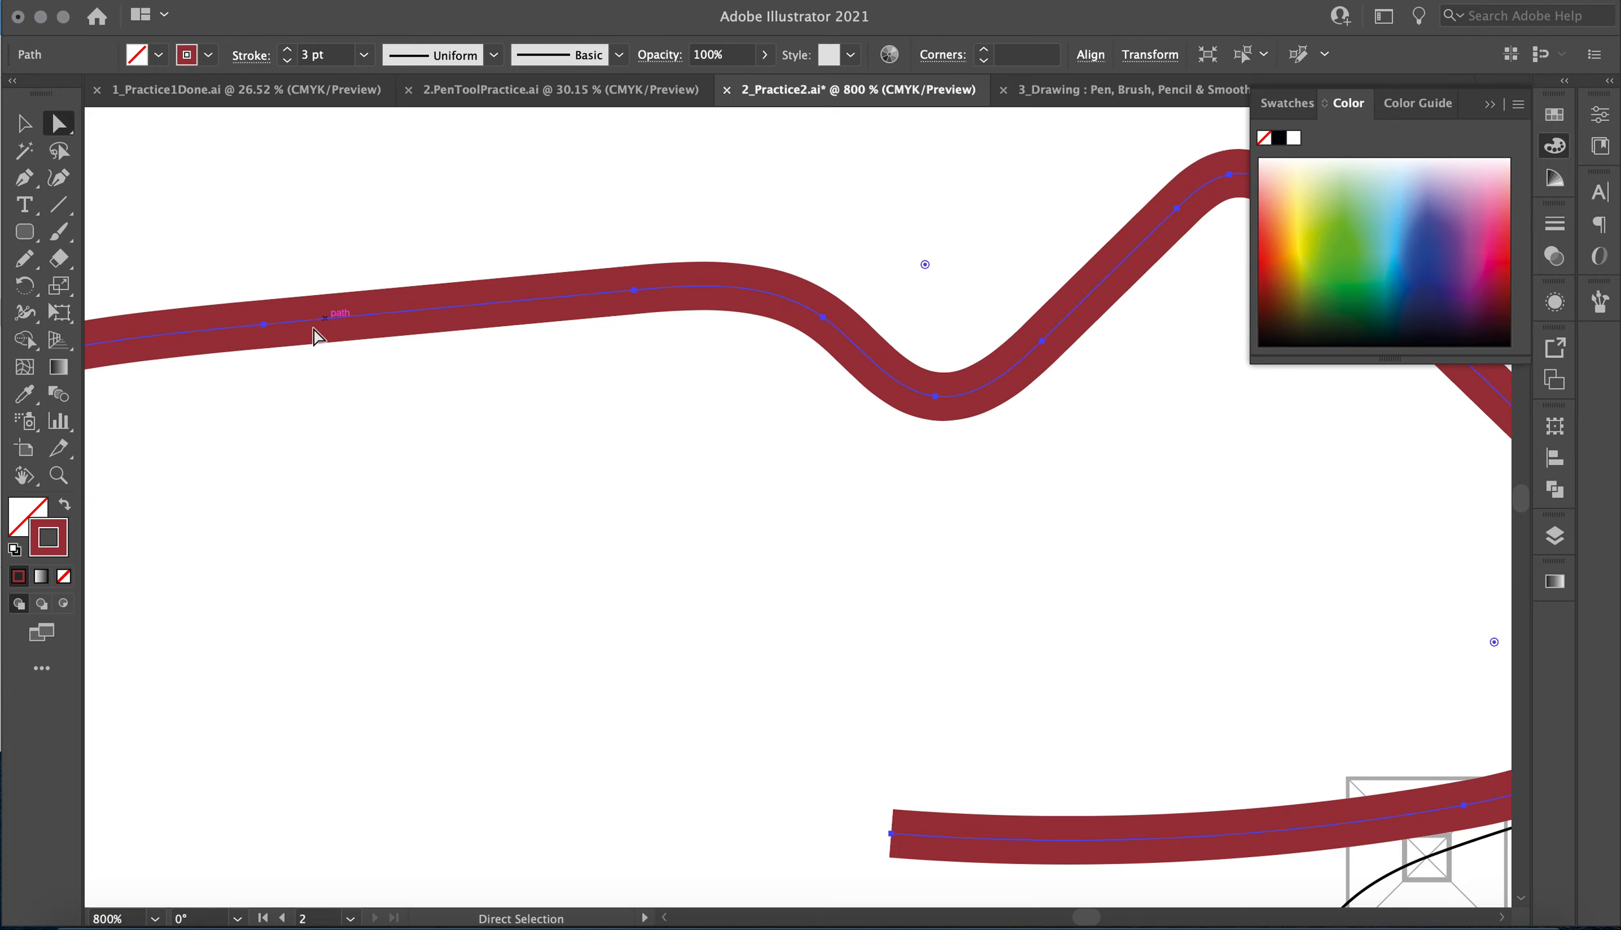
pyautogui.click(265, 324)
pyautogui.moveTo(266, 327); pyautogui.dragTo(321, 500)
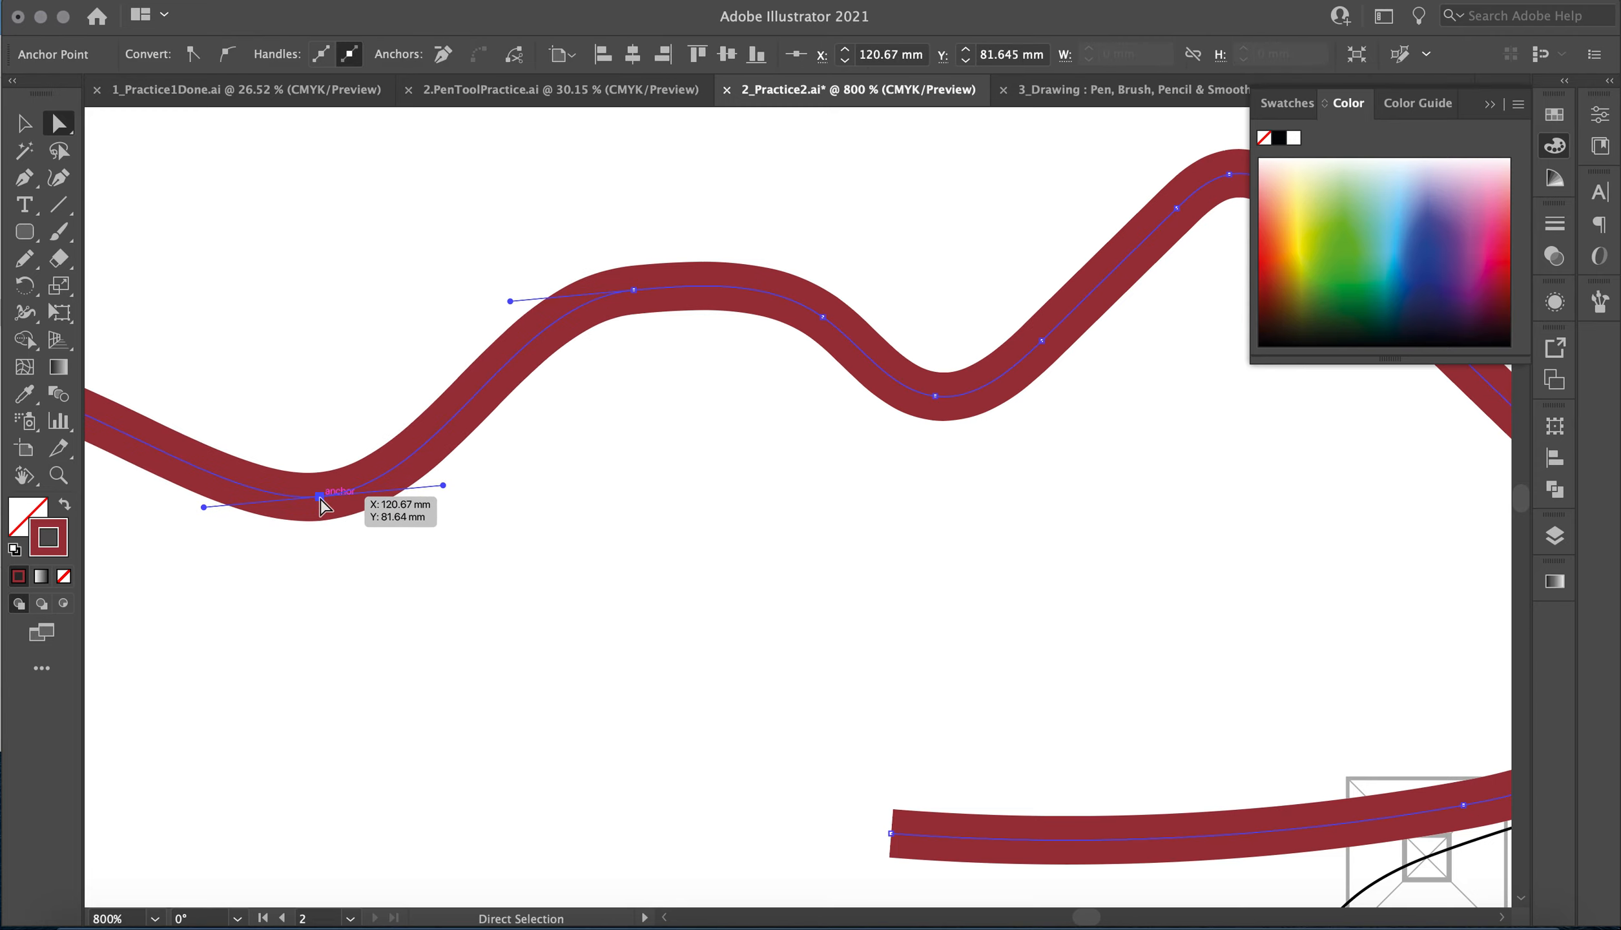
# Delete the whole wavy test path from inside the blob template.
pyautogui.press('Delete')
pyautogui.press('Delete')
pyautogui.click(24, 122)
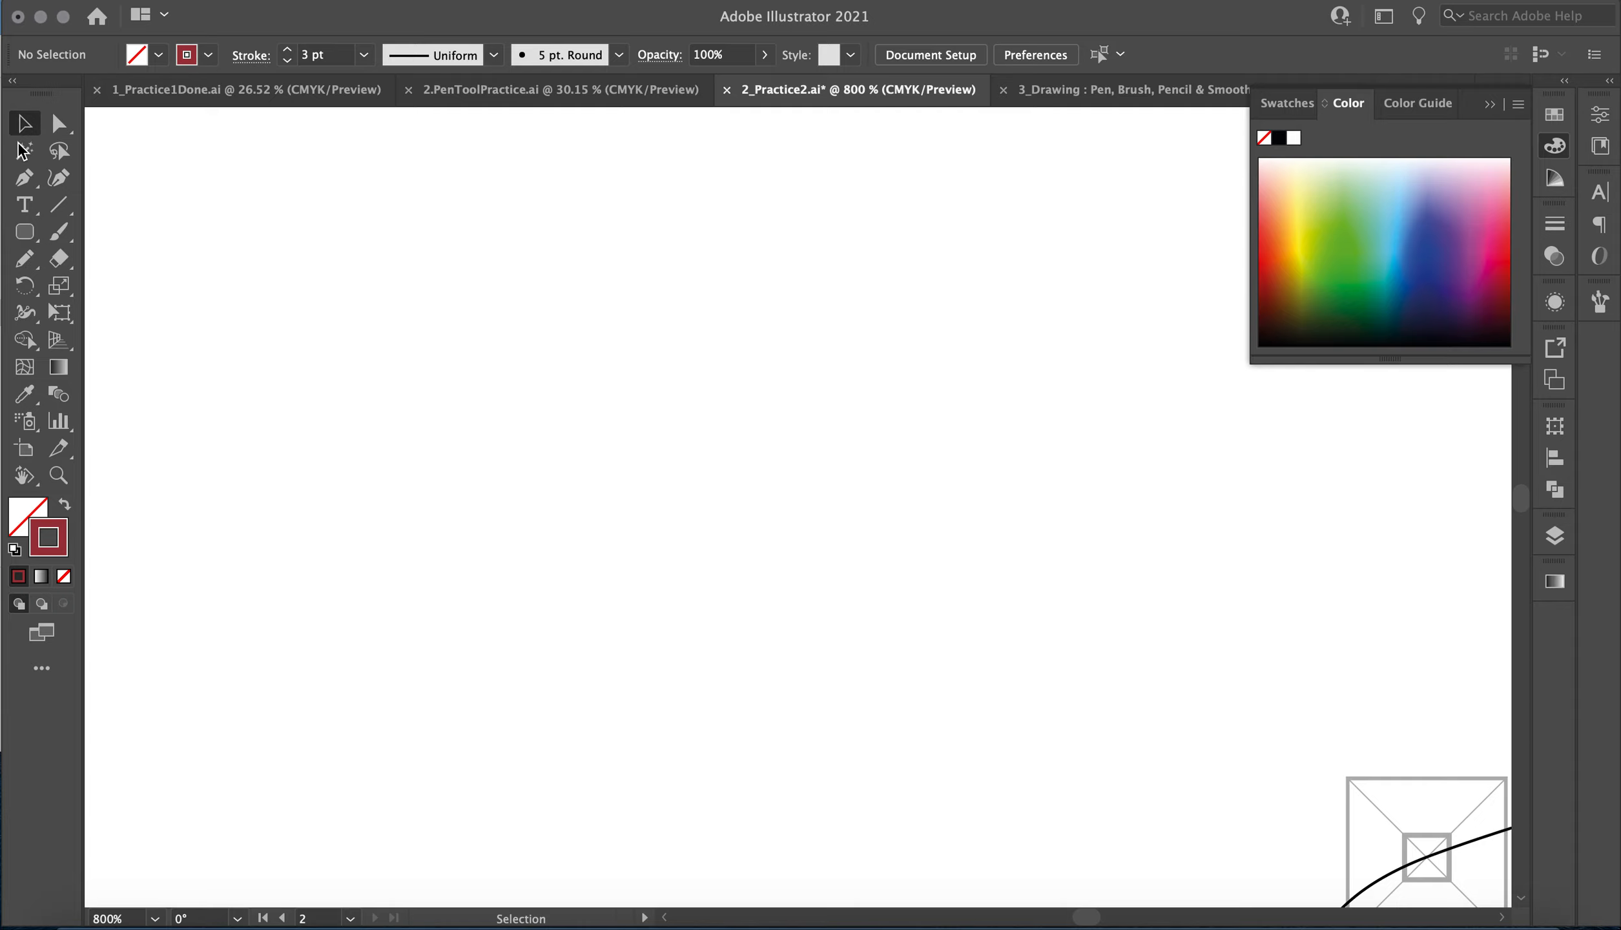
# Trace the blob template's upper edge with the Pencil tool, from its upper-left node over the top bump to the start of the right lobe.
pyautogui.click(24, 258)
pyautogui.scroll(-5, 282, 398)
pyautogui.hscroll(-8, 281, 398)
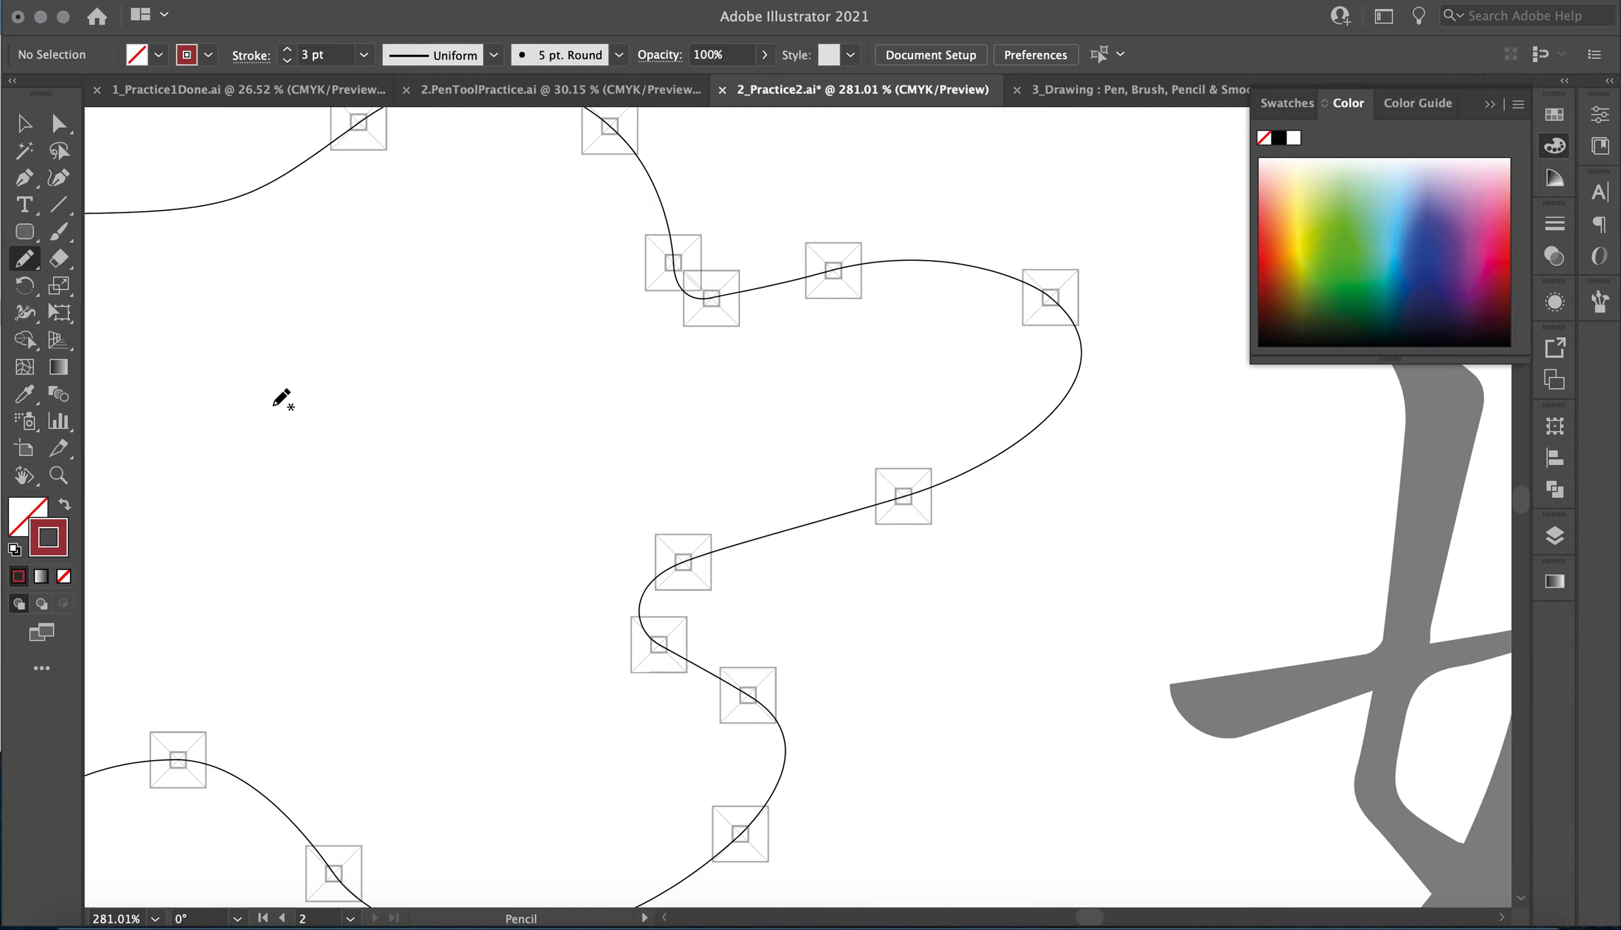
pyautogui.scroll(2, 380, 332)
pyautogui.scroll(-2, 380, 332)
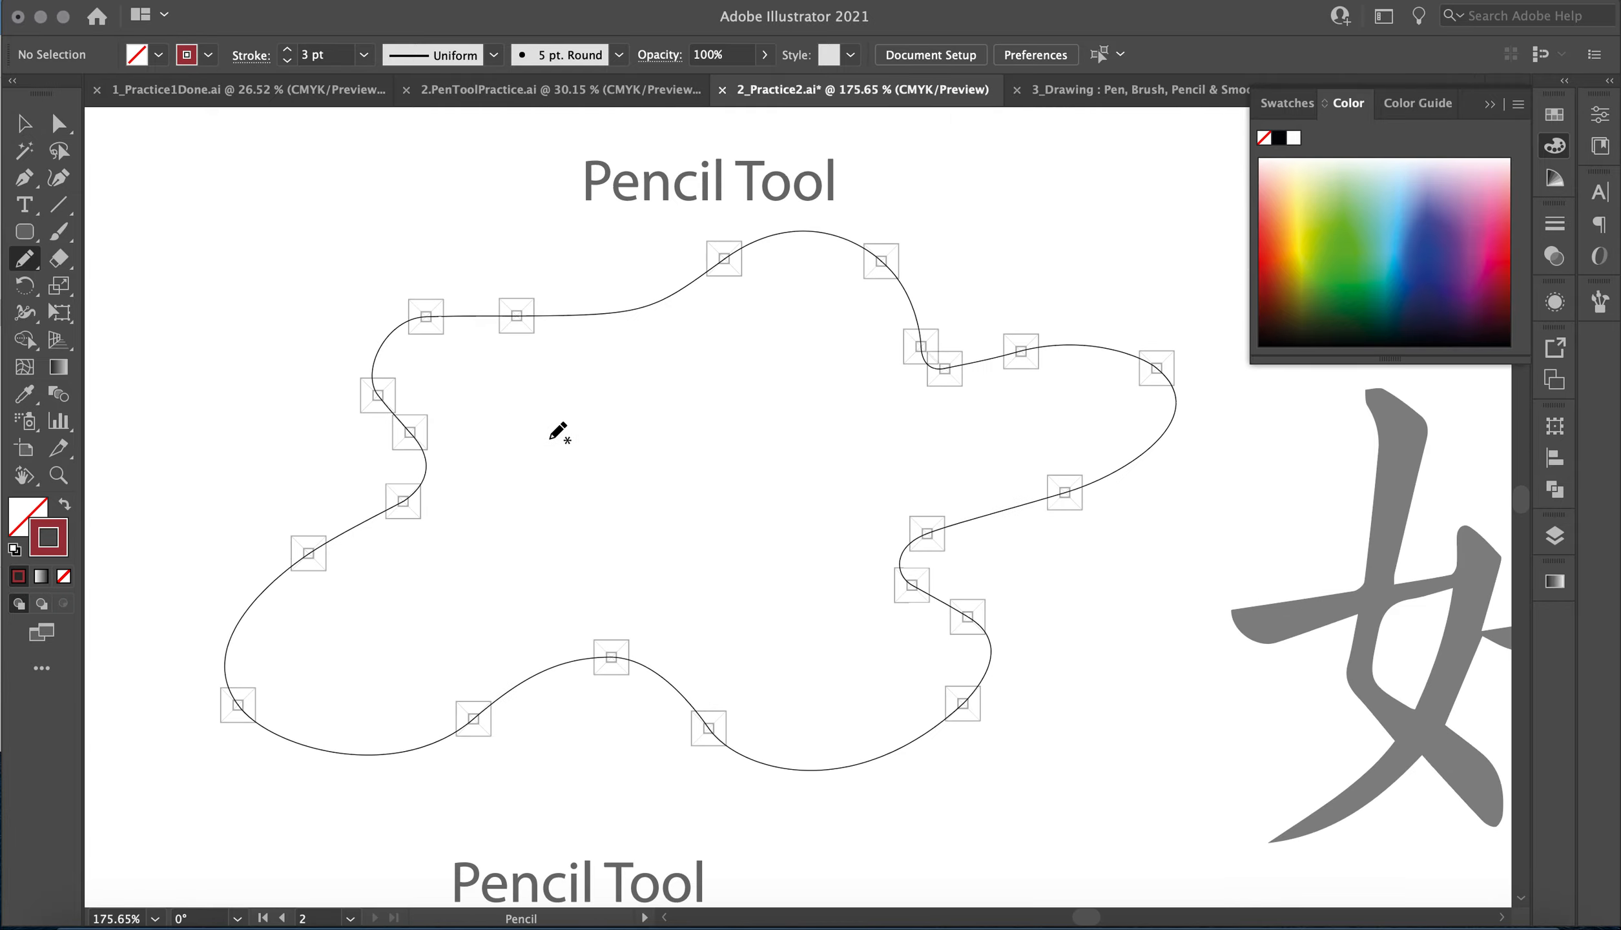
pyautogui.hscroll(2, 442, 340)
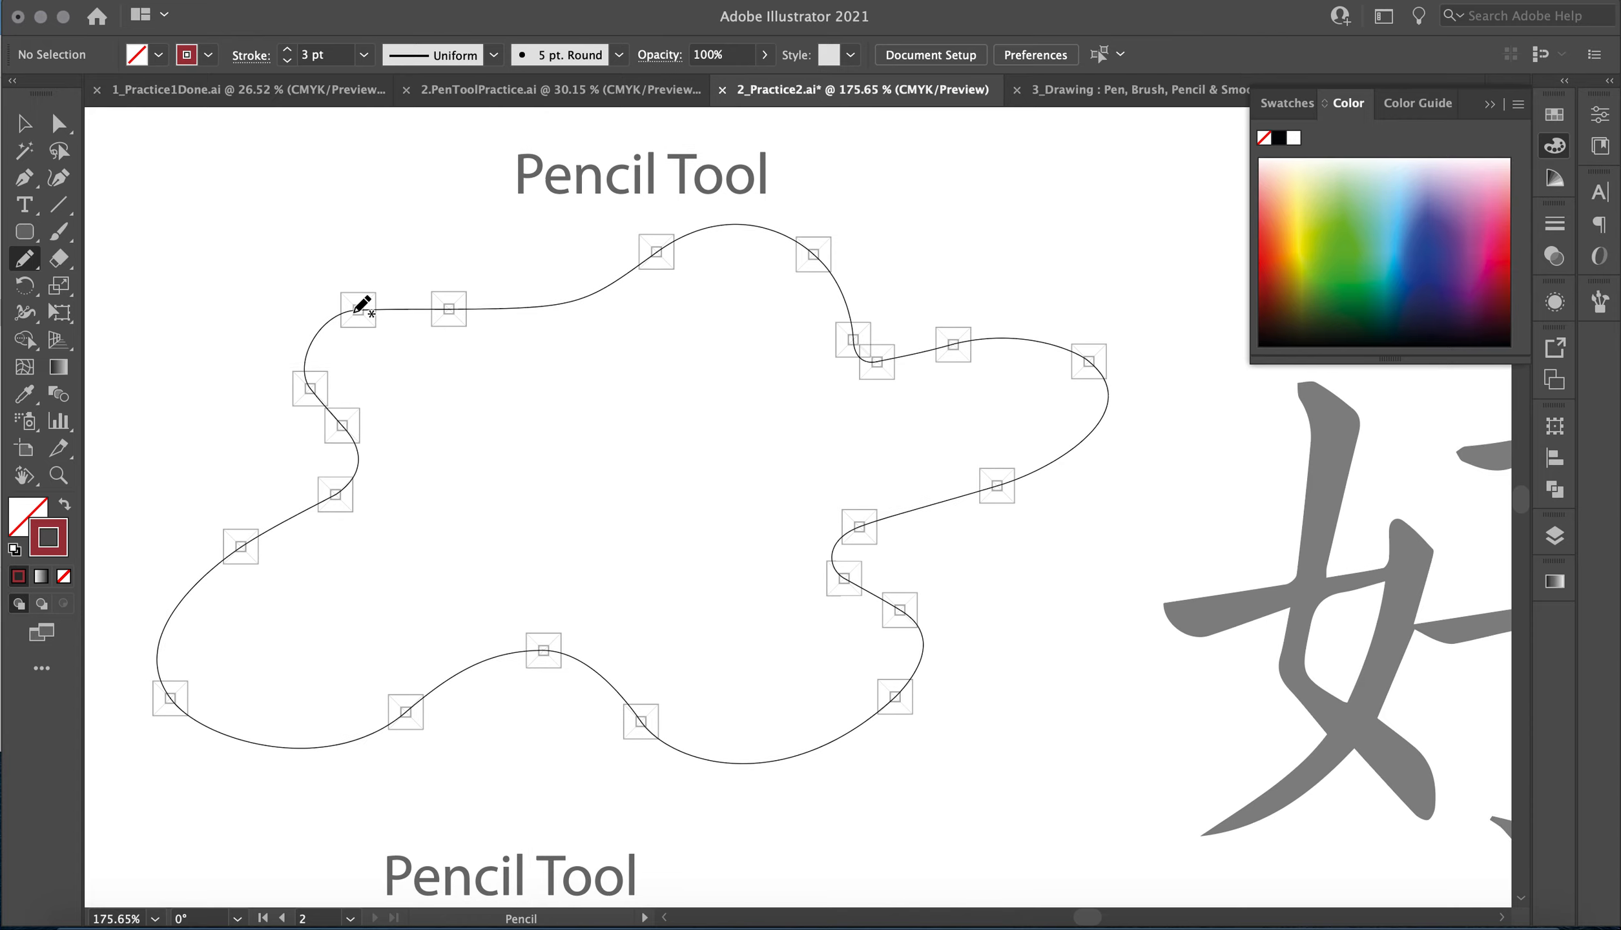
pyautogui.moveTo(358, 310)
pyautogui.mouseDown()
pyautogui.moveTo(553, 302)
pyautogui.moveTo(660, 253)
pyautogui.mouseUp()
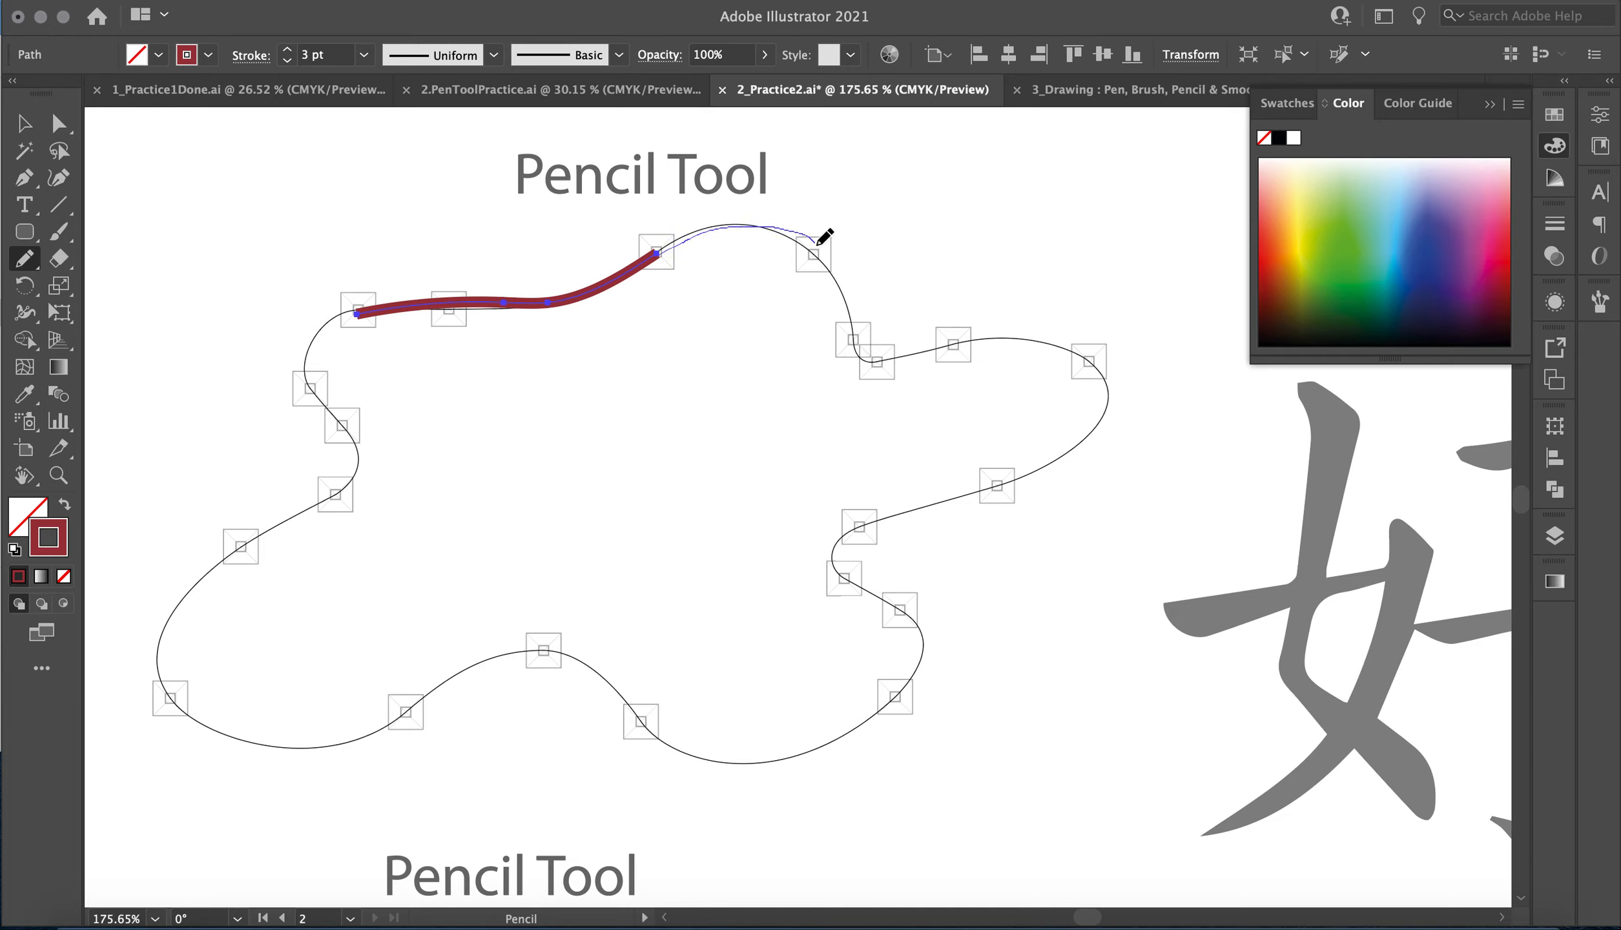
pyautogui.moveTo(845, 304); pyautogui.dragTo(848, 333)
pyautogui.moveTo(948, 346); pyautogui.dragTo(949, 347)
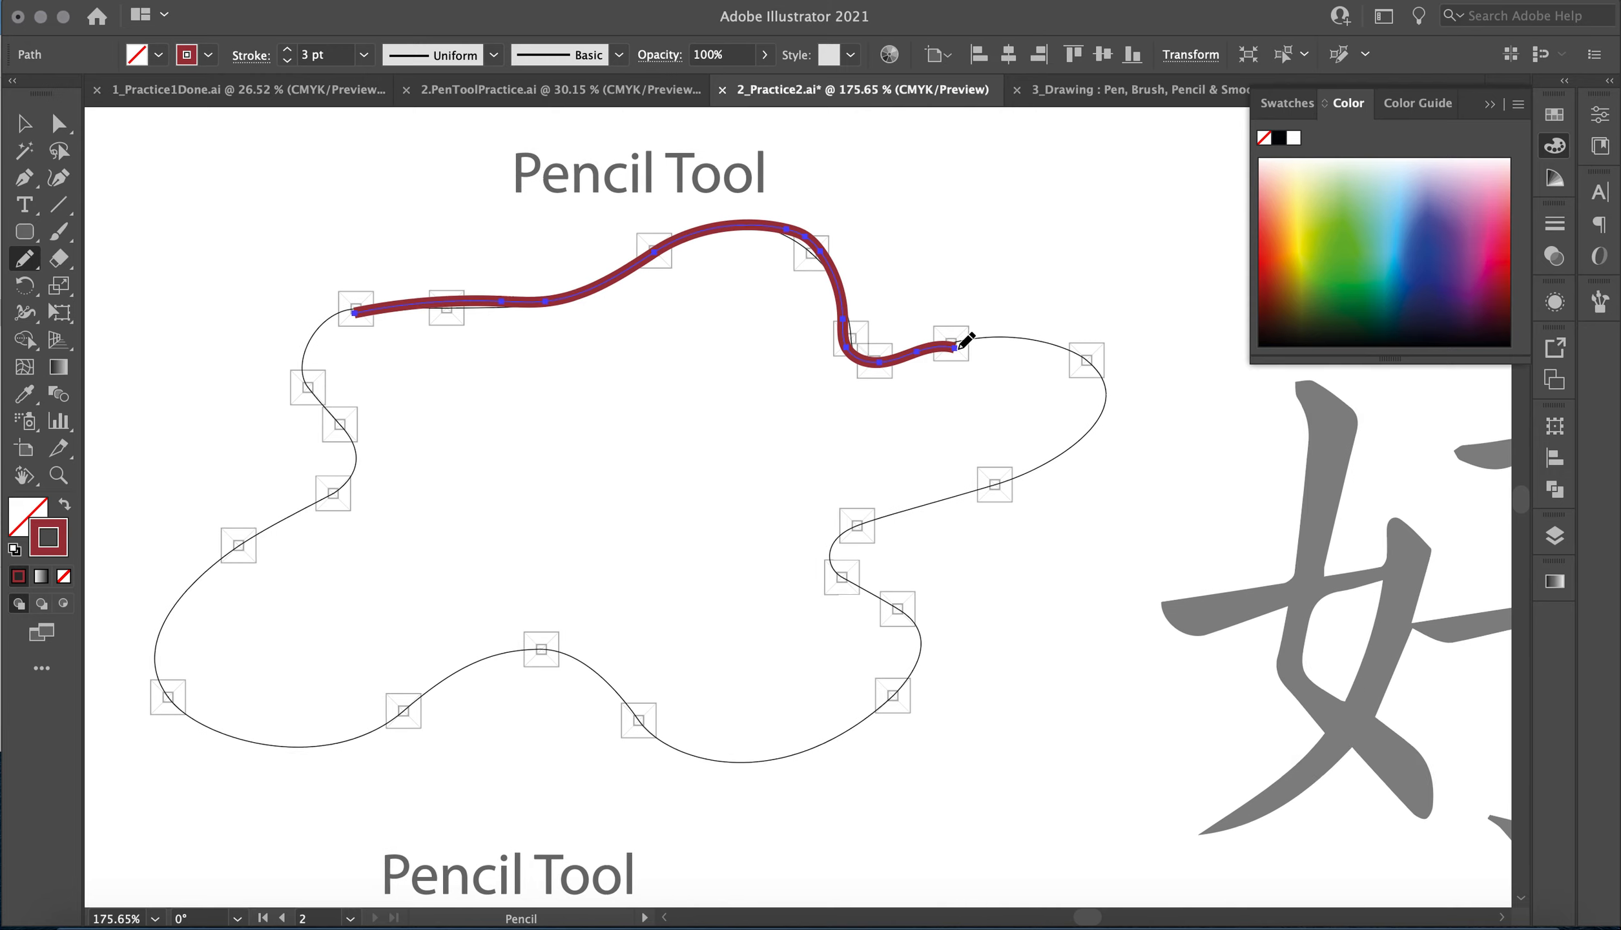
# Extend the pencil path from its endpoint around the blob's right lobe and into the notch below it.
pyautogui.hscroll(5, 923, 346)
pyautogui.scroll(-2, 923, 346)
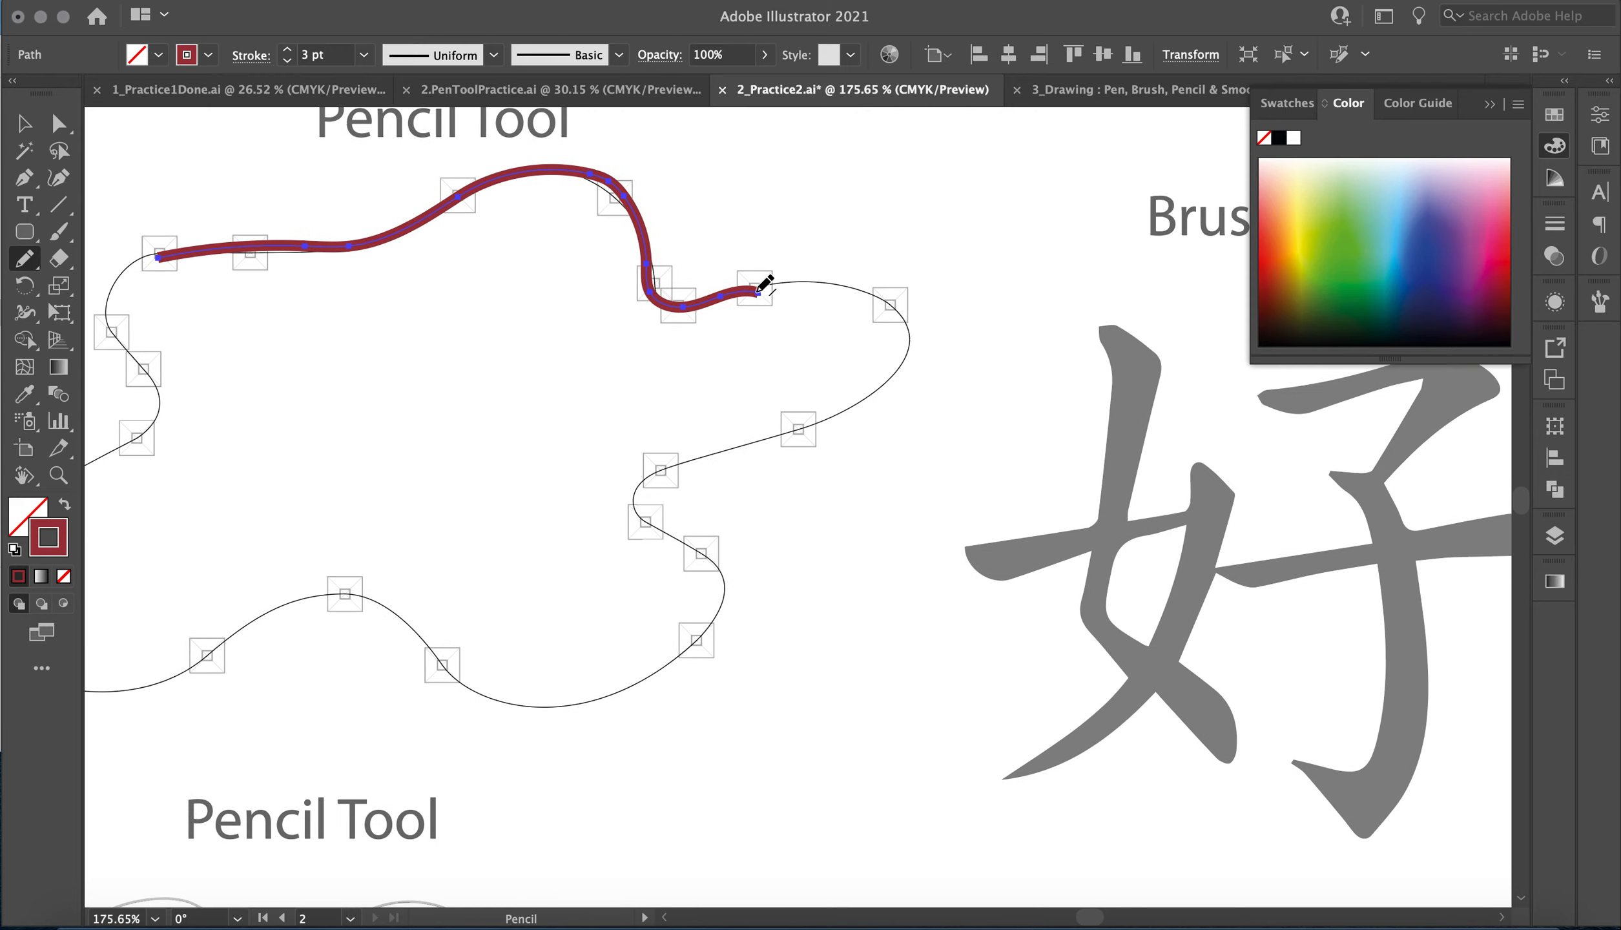
pyautogui.moveTo(765, 291); pyautogui.dragTo(890, 302)
pyautogui.moveTo(829, 412); pyautogui.dragTo(744, 446)
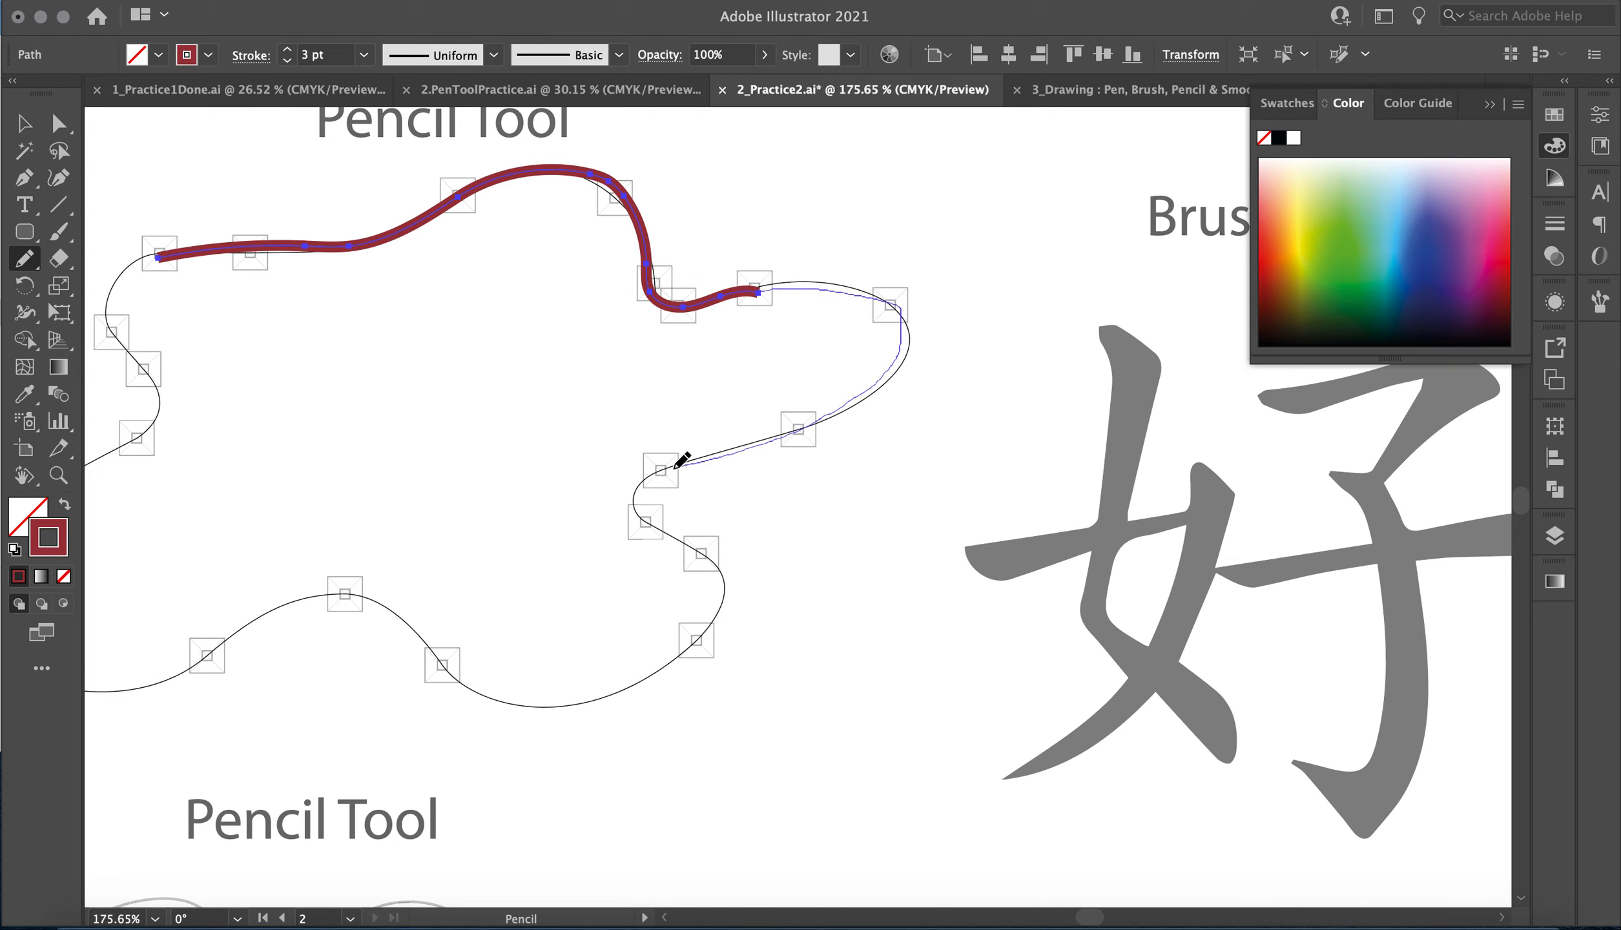
pyautogui.moveTo(665, 518); pyautogui.dragTo(663, 518)
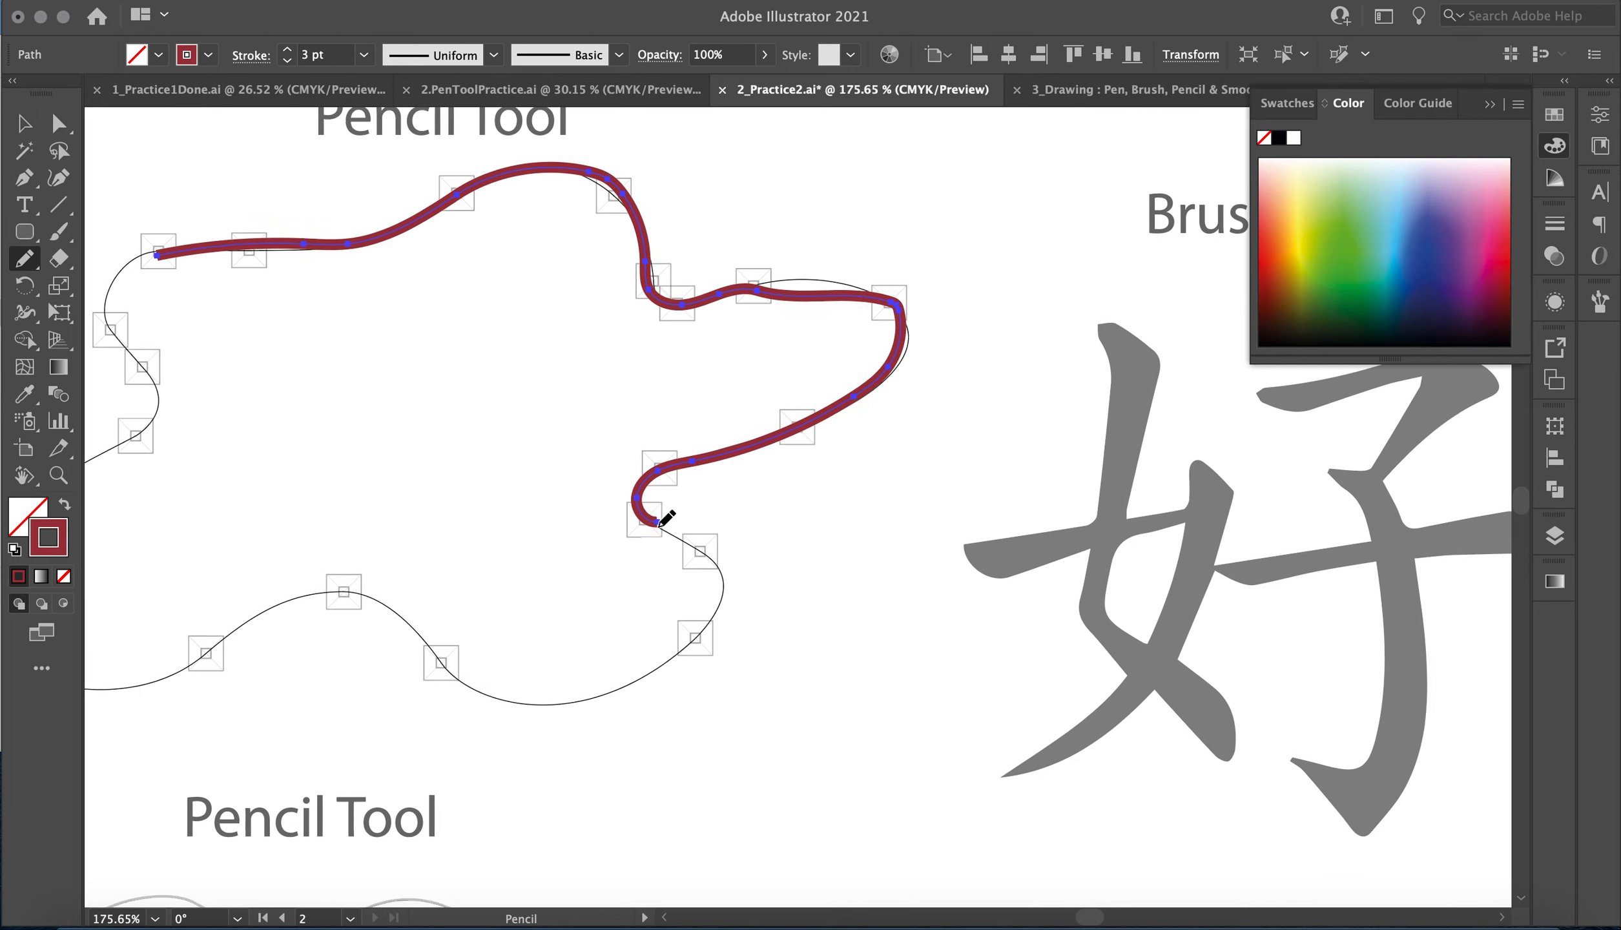
# Continue the pencil path around the lower-right bulge and over the bottom hump to the node left of it.
pyautogui.scroll(-5, 661, 517)
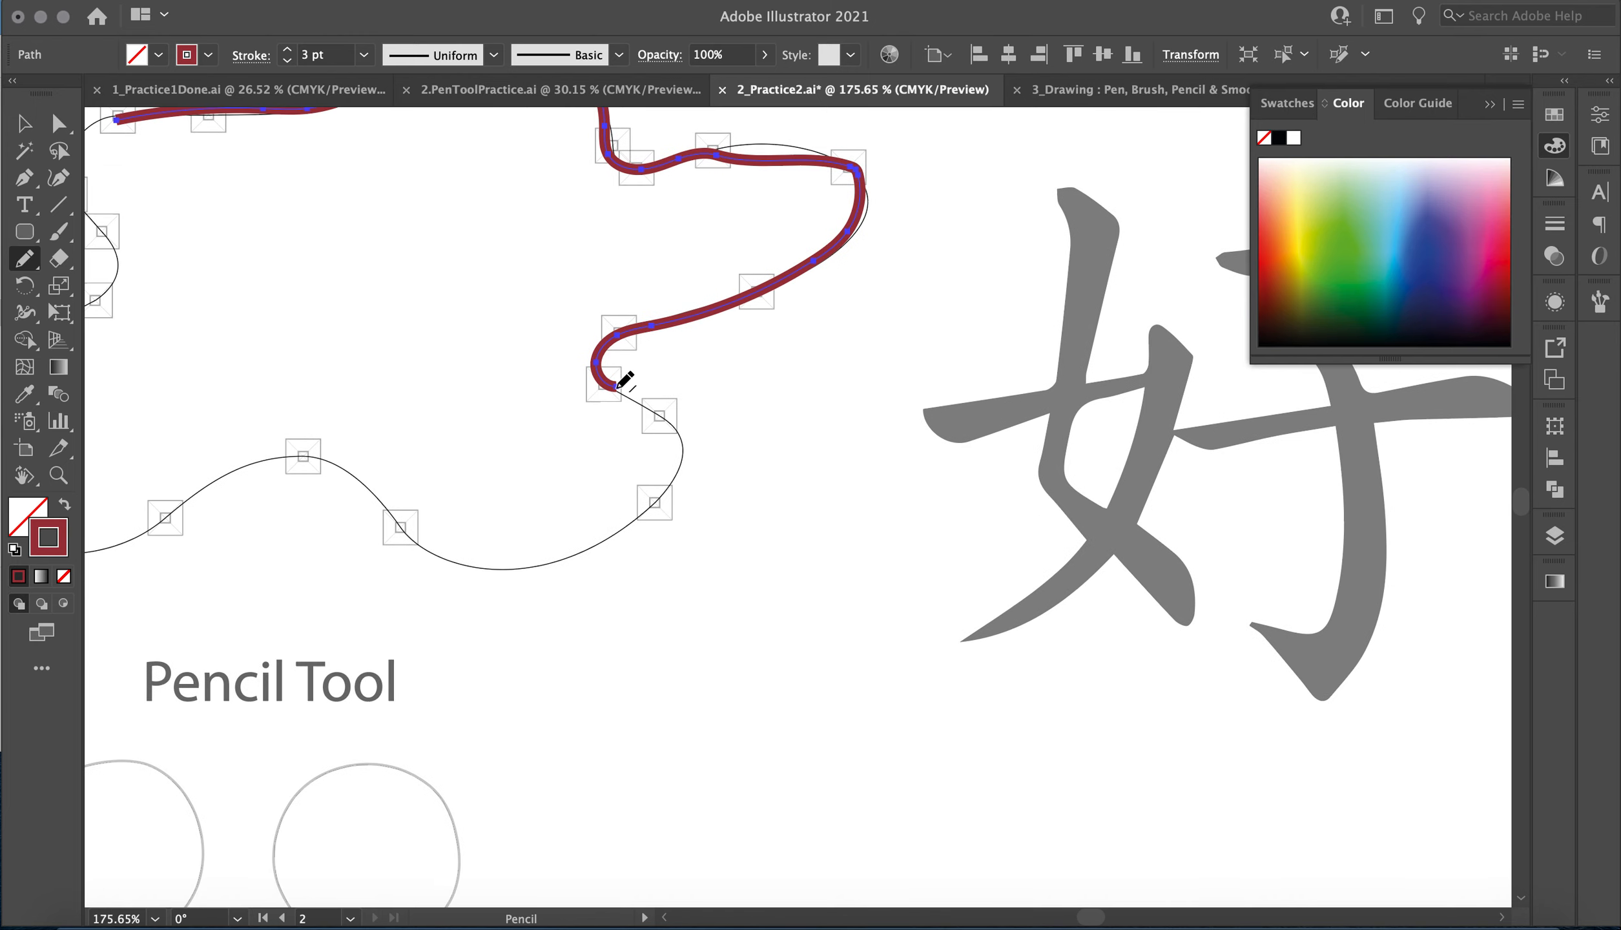
pyautogui.moveTo(659, 405); pyautogui.dragTo(682, 443)
pyautogui.moveTo(529, 560)
pyautogui.mouseDown()
pyautogui.moveTo(412, 538)
pyautogui.moveTo(366, 481)
pyautogui.moveTo(314, 456)
pyautogui.mouseUp()
pyautogui.moveTo(184, 511); pyautogui.dragTo(152, 532)
# Continue the pencil path around the lower-left lobe and up the left side, closing it at its starting point.
pyautogui.hscroll(-5, 156, 529)
pyautogui.scroll(-2, 156, 529)
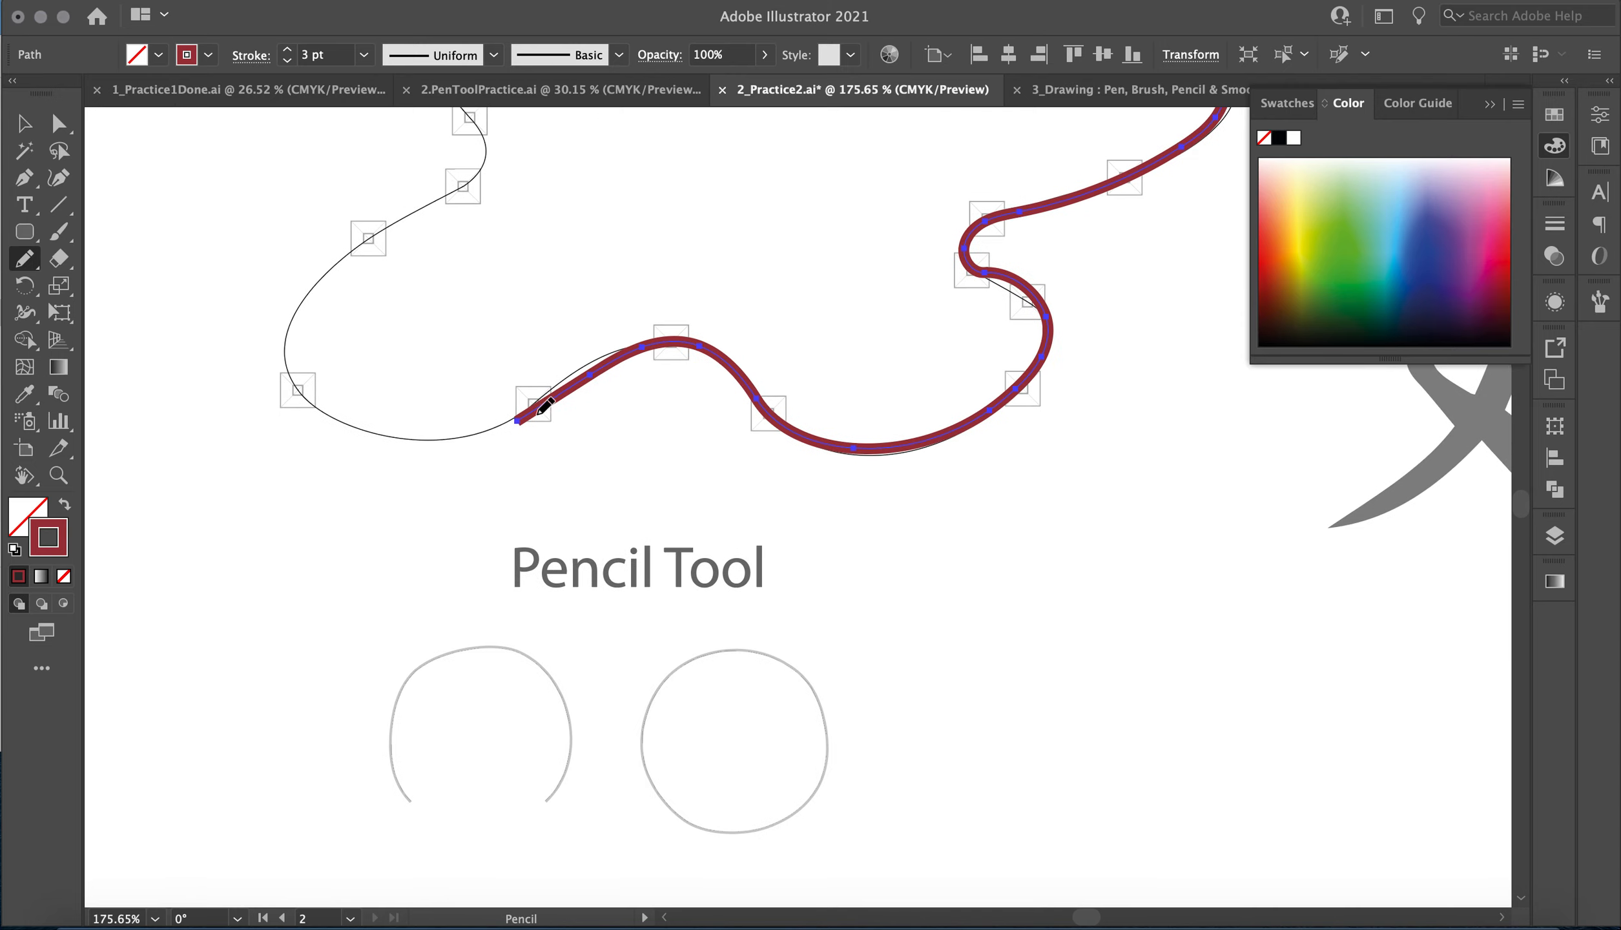
pyautogui.moveTo(520, 420)
pyautogui.mouseDown()
pyautogui.moveTo(322, 408)
pyautogui.moveTo(292, 364)
pyautogui.moveTo(294, 330)
pyautogui.moveTo(340, 269)
pyautogui.moveTo(458, 189)
pyautogui.mouseUp()
pyautogui.scroll(3, 458, 188)
pyautogui.hscroll(2, 458, 189)
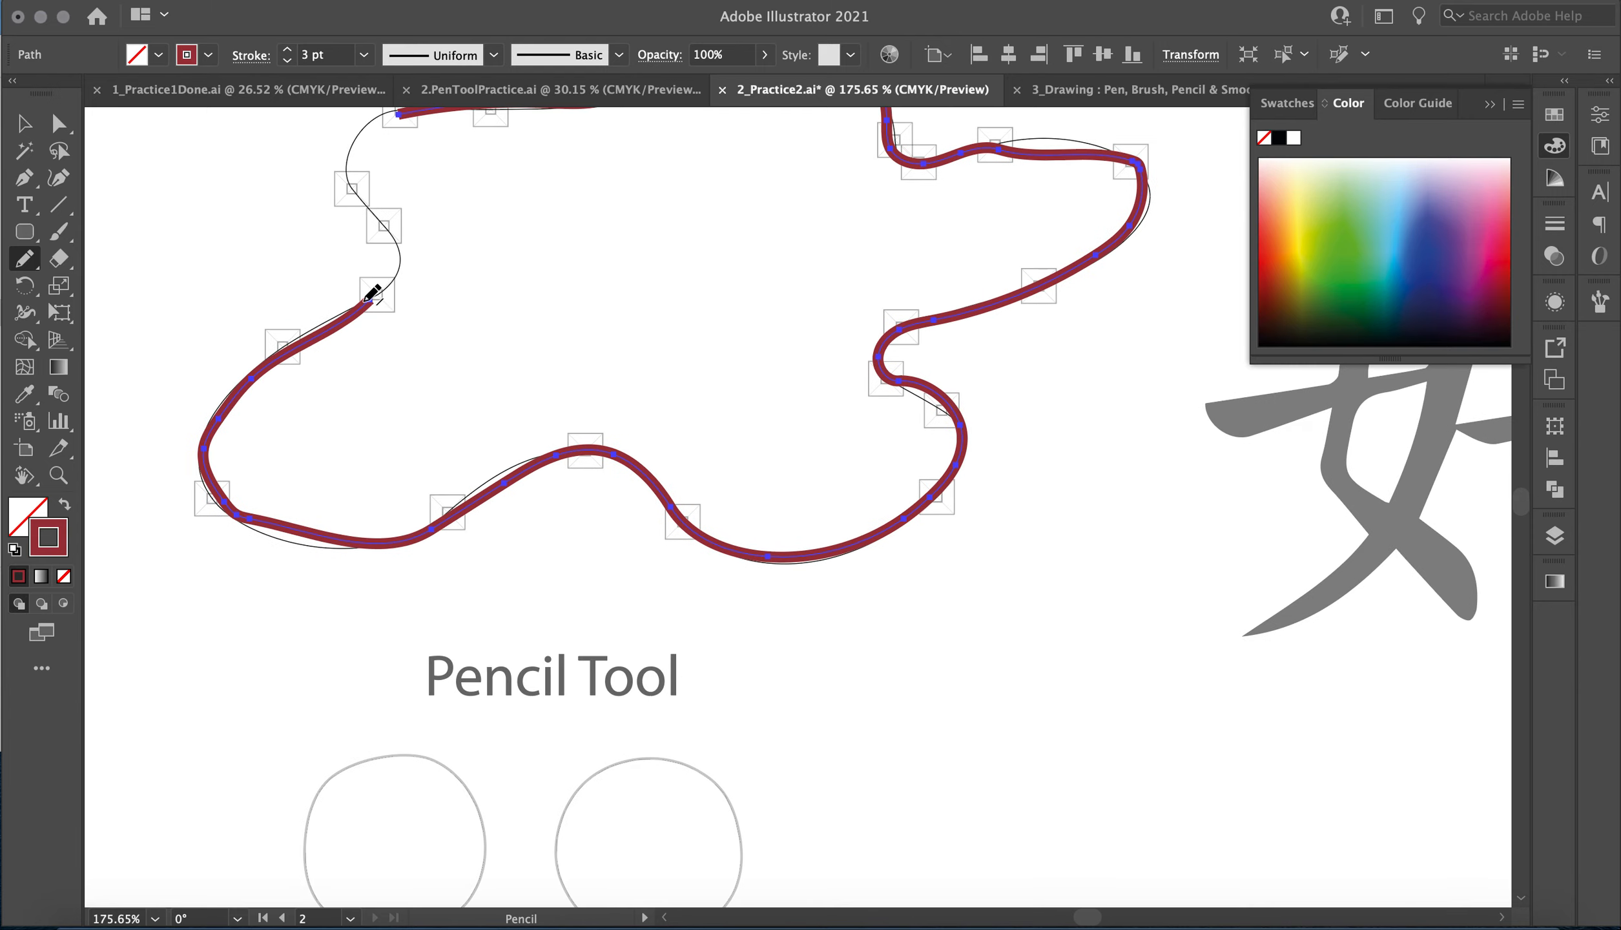
pyautogui.moveTo(366, 211)
pyautogui.mouseDown()
pyautogui.moveTo(352, 164)
pyautogui.moveTo(402, 115)
pyautogui.mouseUp()
pyautogui.moveTo(403, 115); pyautogui.dragTo(403, 114)
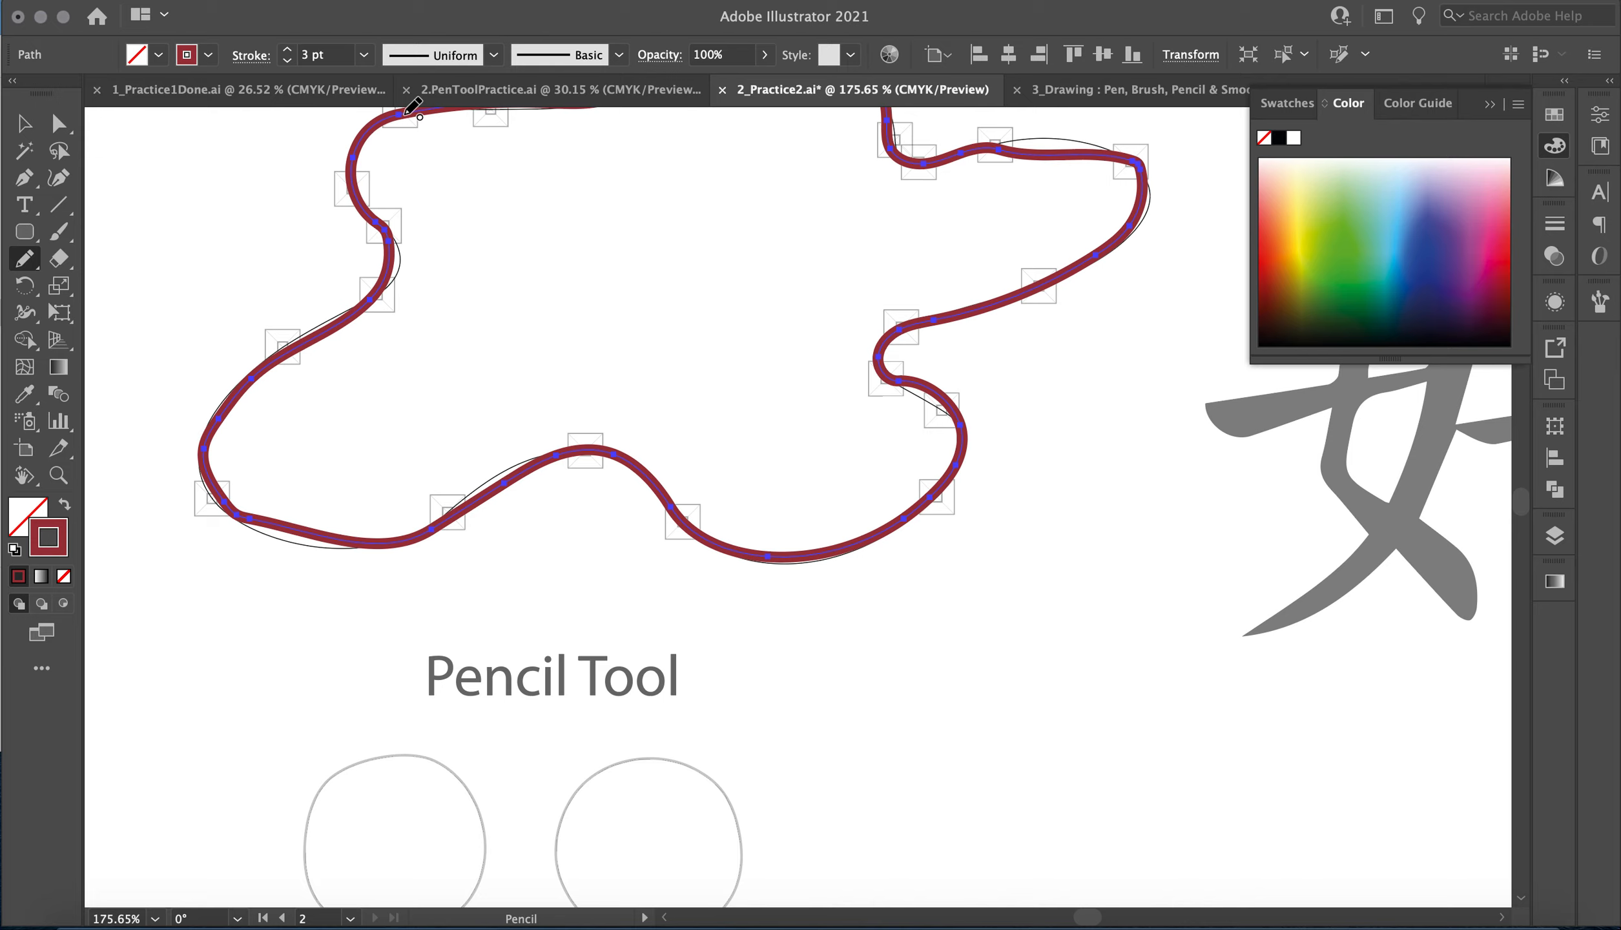
# Move anchor points with the Direct Selection tool to fit the template at the lower-left lobe and along the right lobe's upper edge.
pyautogui.click(59, 123)
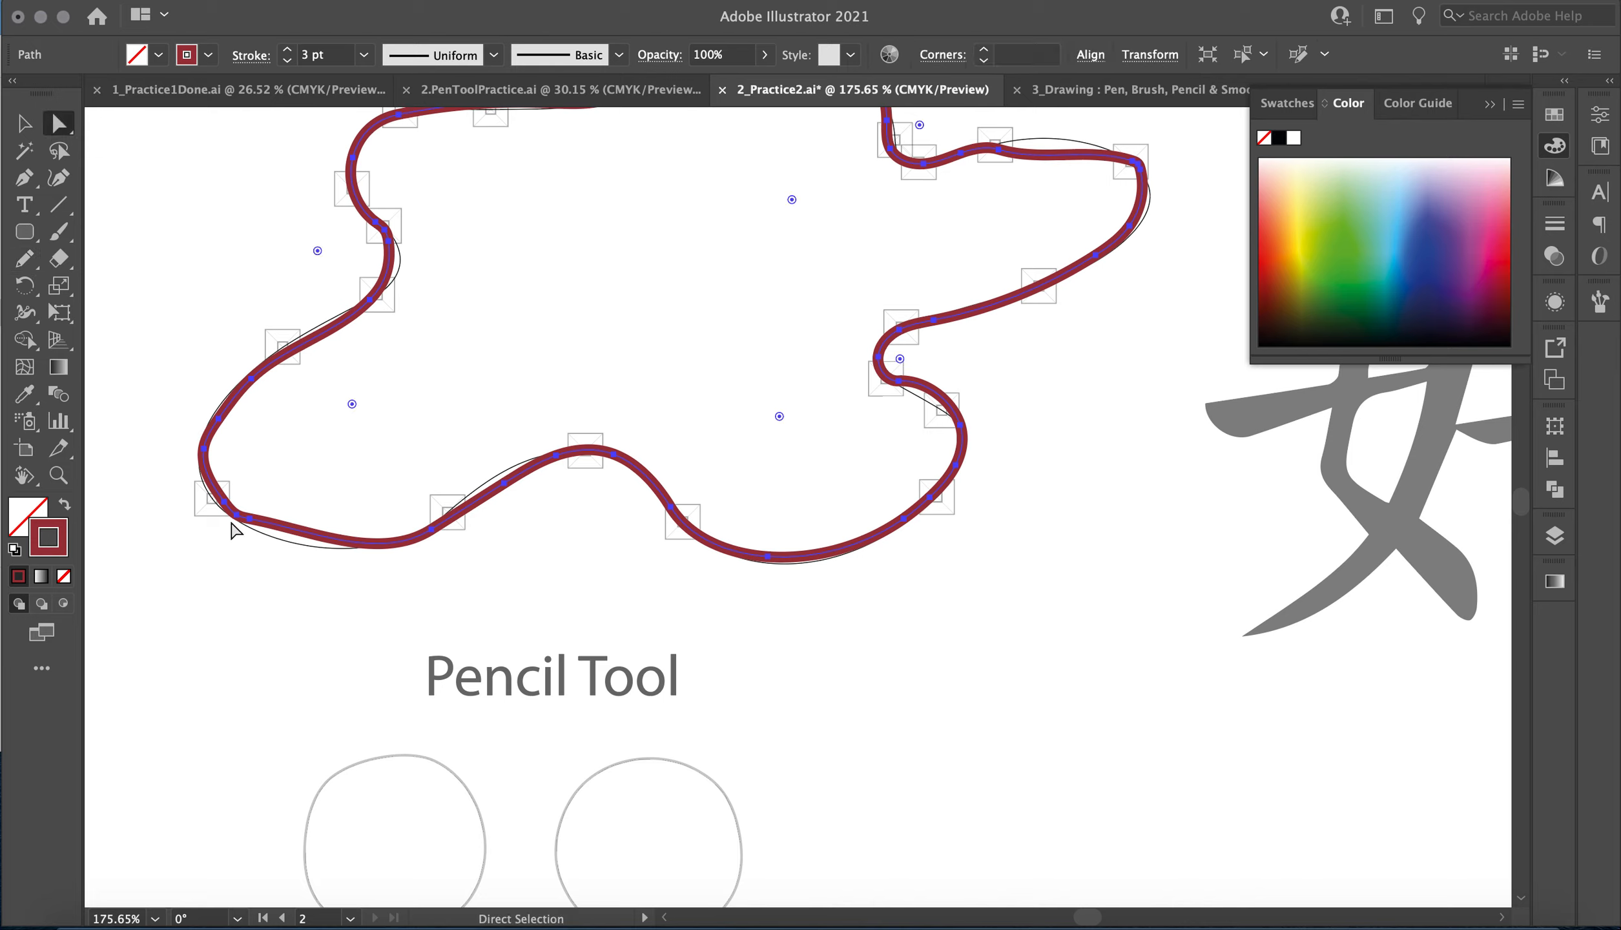
pyautogui.click(251, 520)
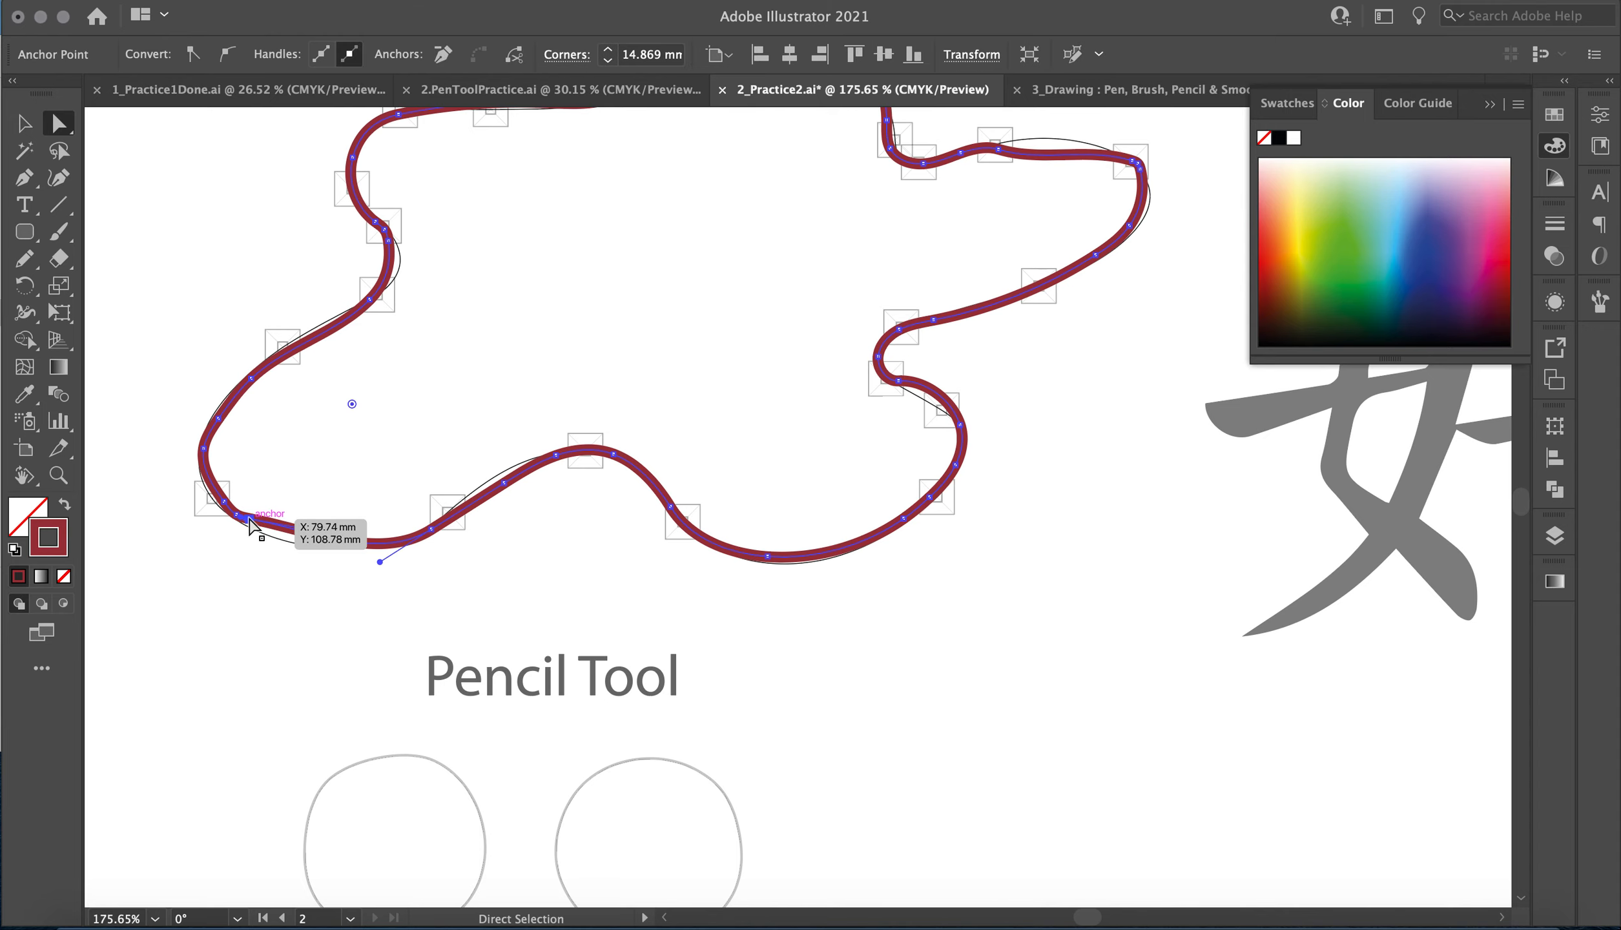
pyautogui.moveTo(256, 523)
pyautogui.mouseDown()
pyautogui.moveTo(267, 531)
pyautogui.moveTo(235, 519)
pyautogui.mouseUp()
pyautogui.hscroll(5, 585, 368)
pyautogui.scroll(2, 586, 368)
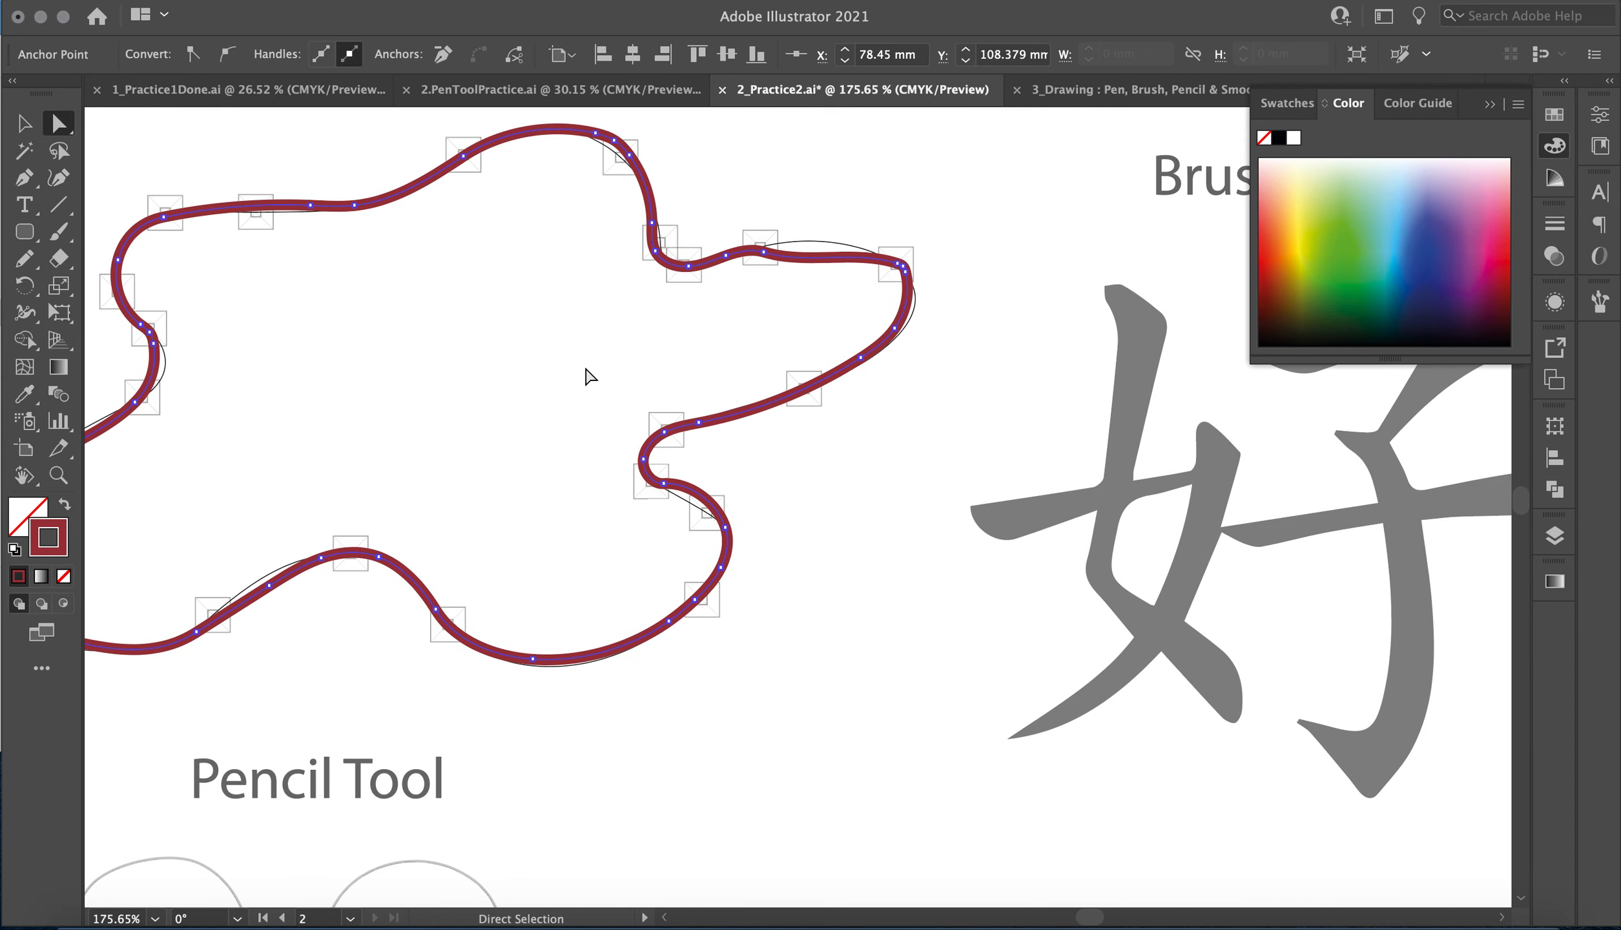
pyautogui.moveTo(777, 253); pyautogui.dragTo(799, 248)
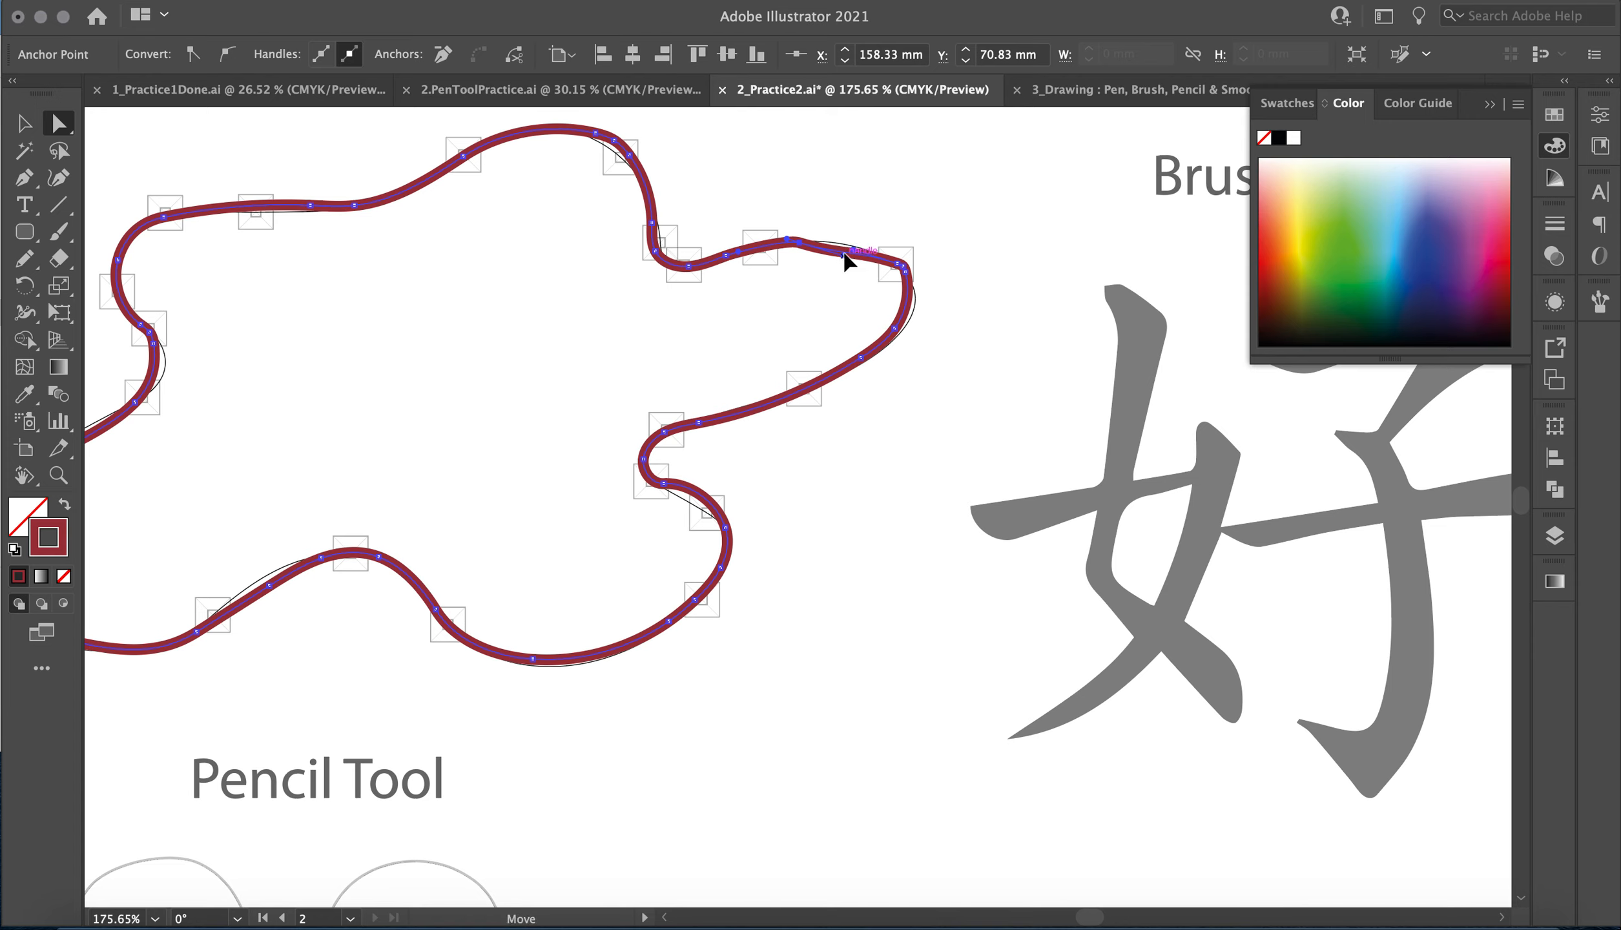
pyautogui.click(853, 248)
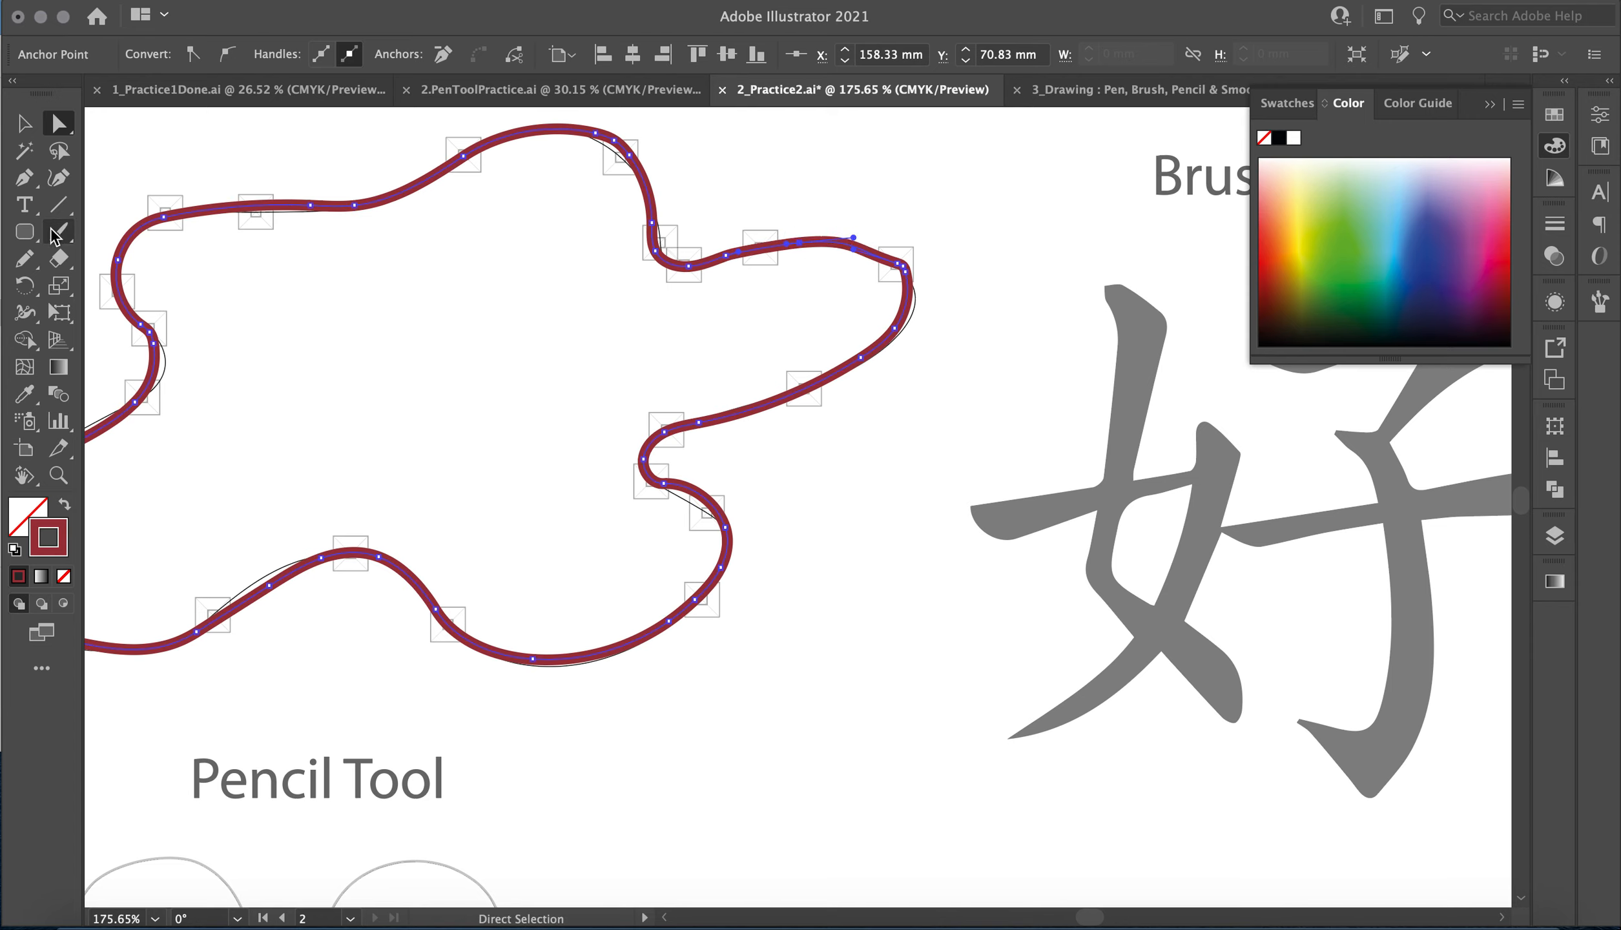
# Smooth the traced path around the right lobe and the notch below it with the Smooth tool.
pyautogui.click(27, 263)
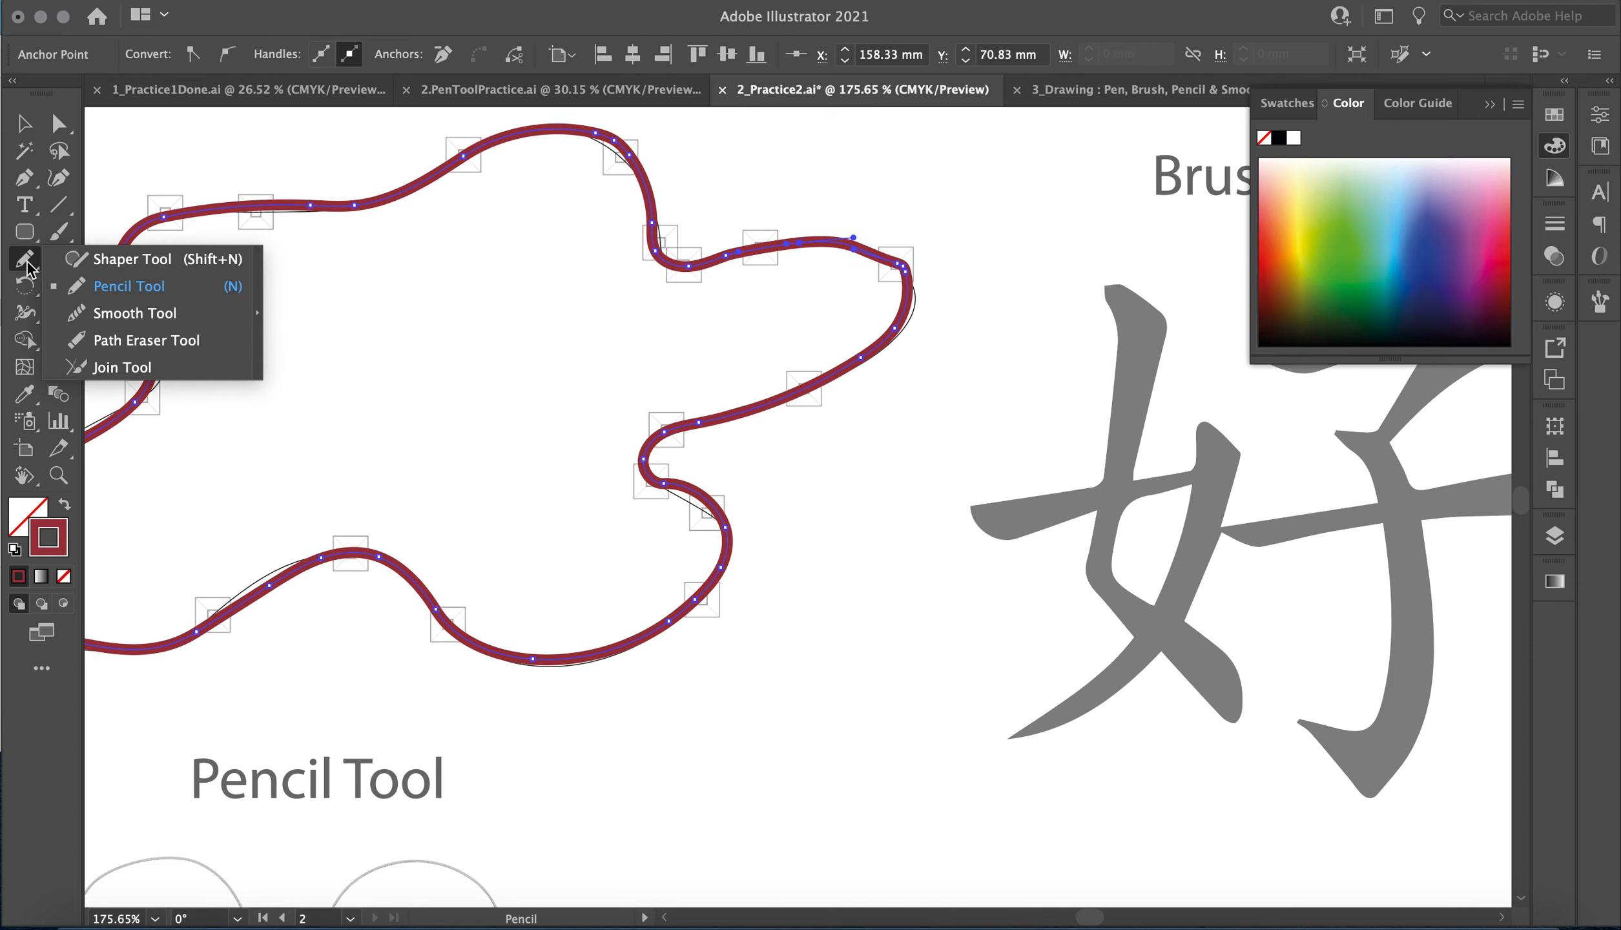
pyautogui.click(103, 316)
pyautogui.hscroll(-5, 476, 370)
pyautogui.scroll(-1, 476, 369)
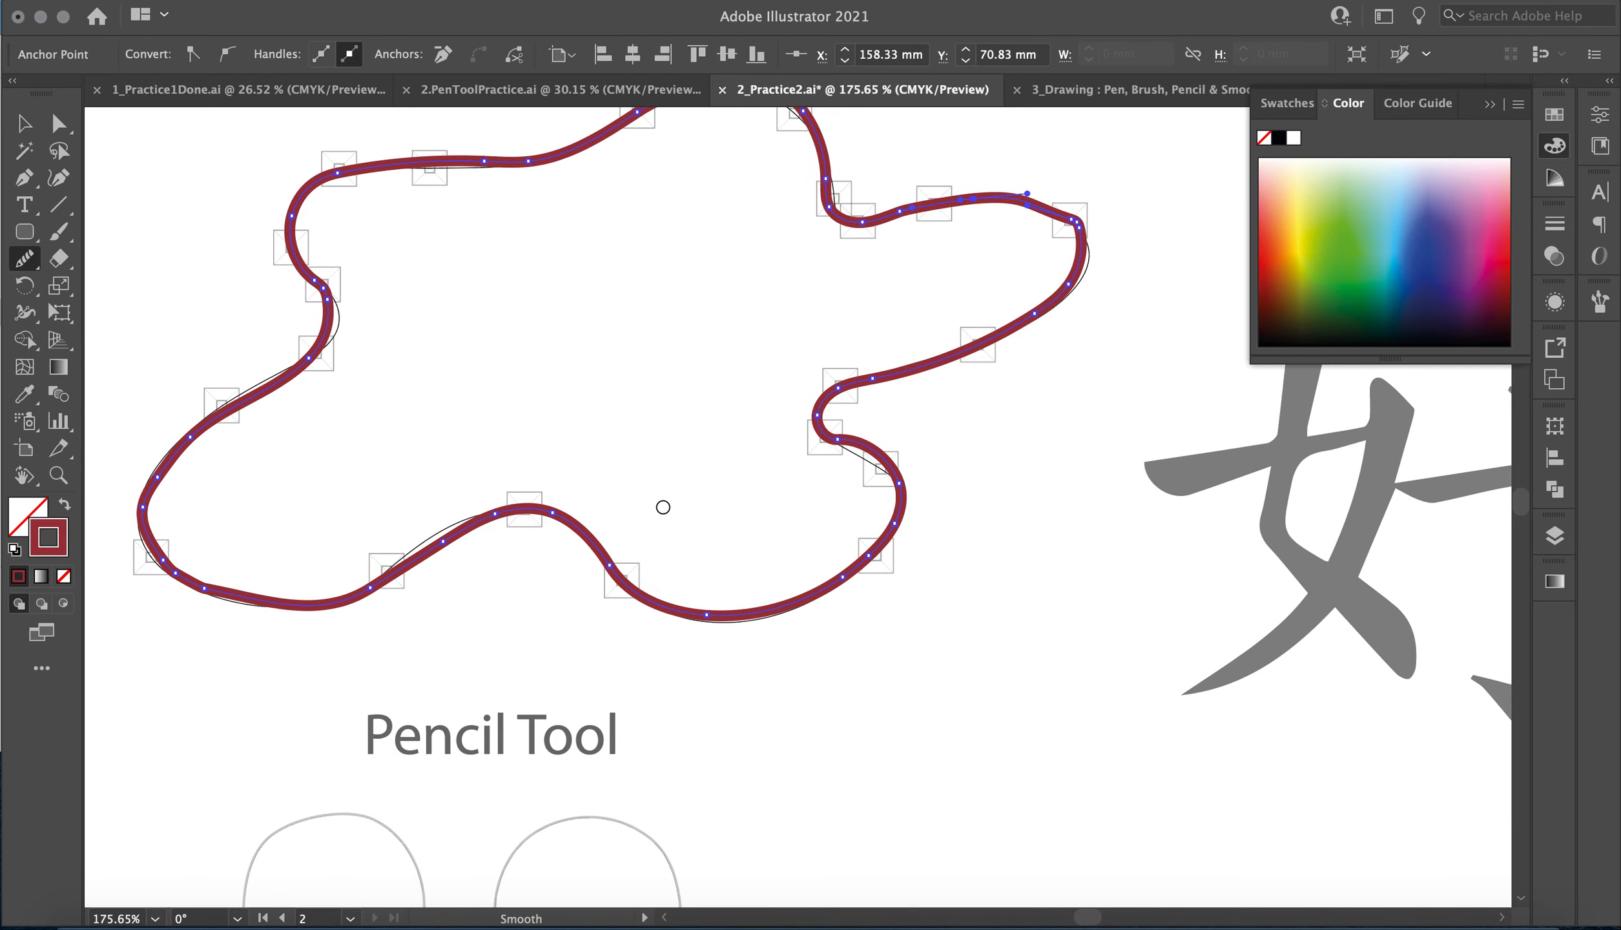
pyautogui.scroll(5, 663, 506)
pyautogui.hscroll(-3, 662, 507)
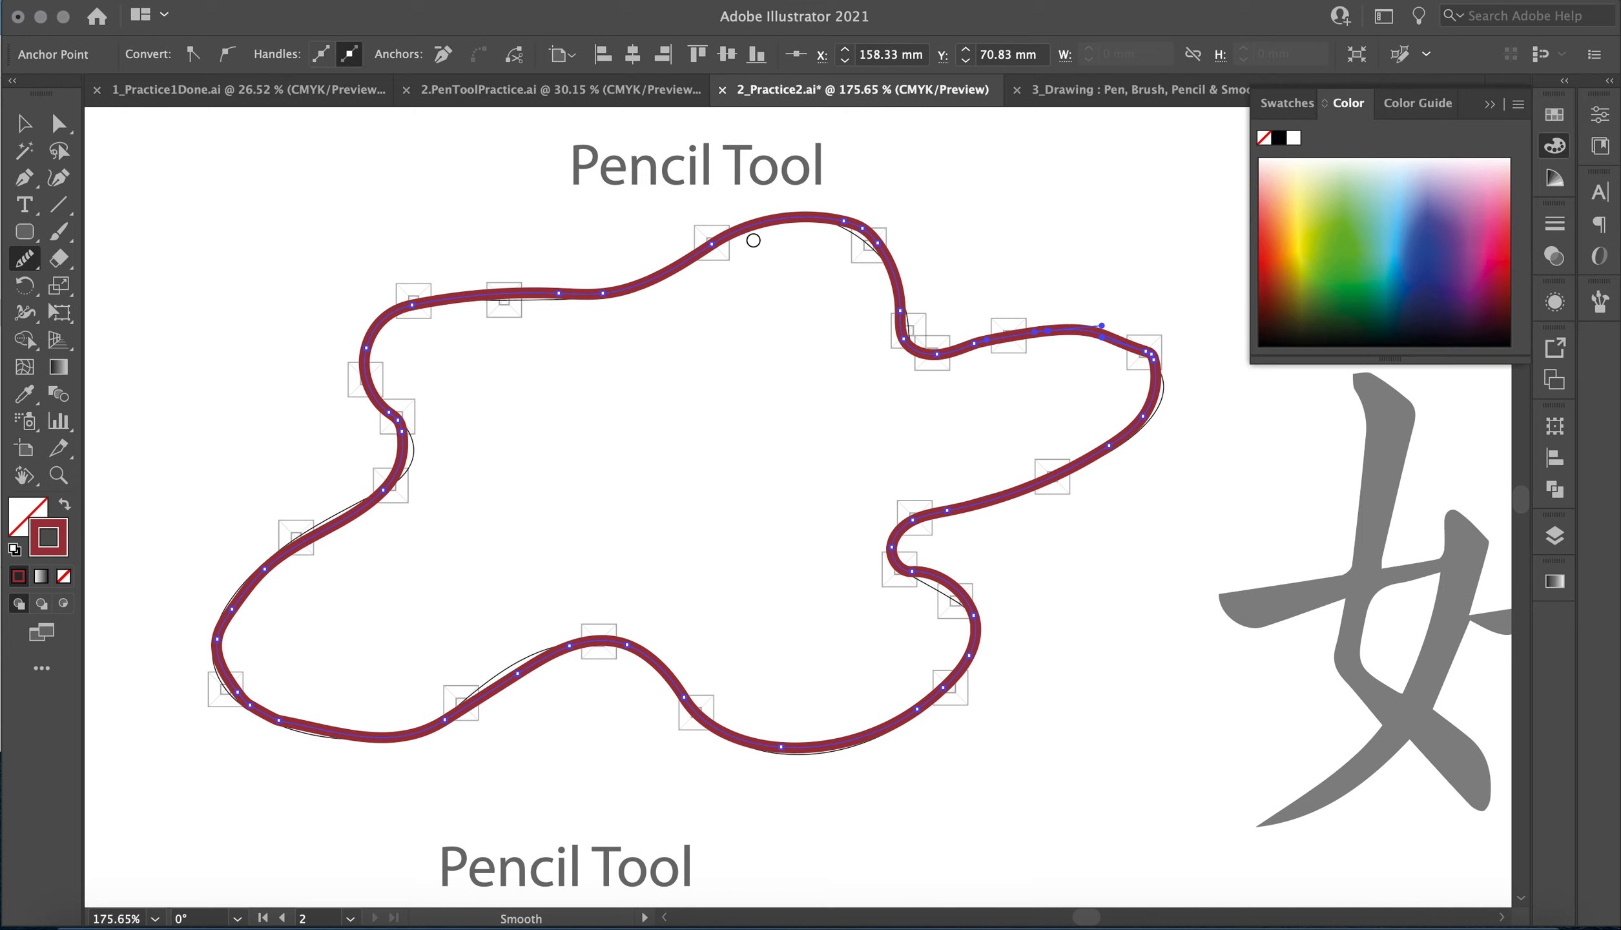
pyautogui.moveTo(890, 264)
pyautogui.mouseDown()
pyautogui.moveTo(1032, 340)
pyautogui.moveTo(1111, 511)
pyautogui.moveTo(1075, 524)
pyautogui.mouseUp()
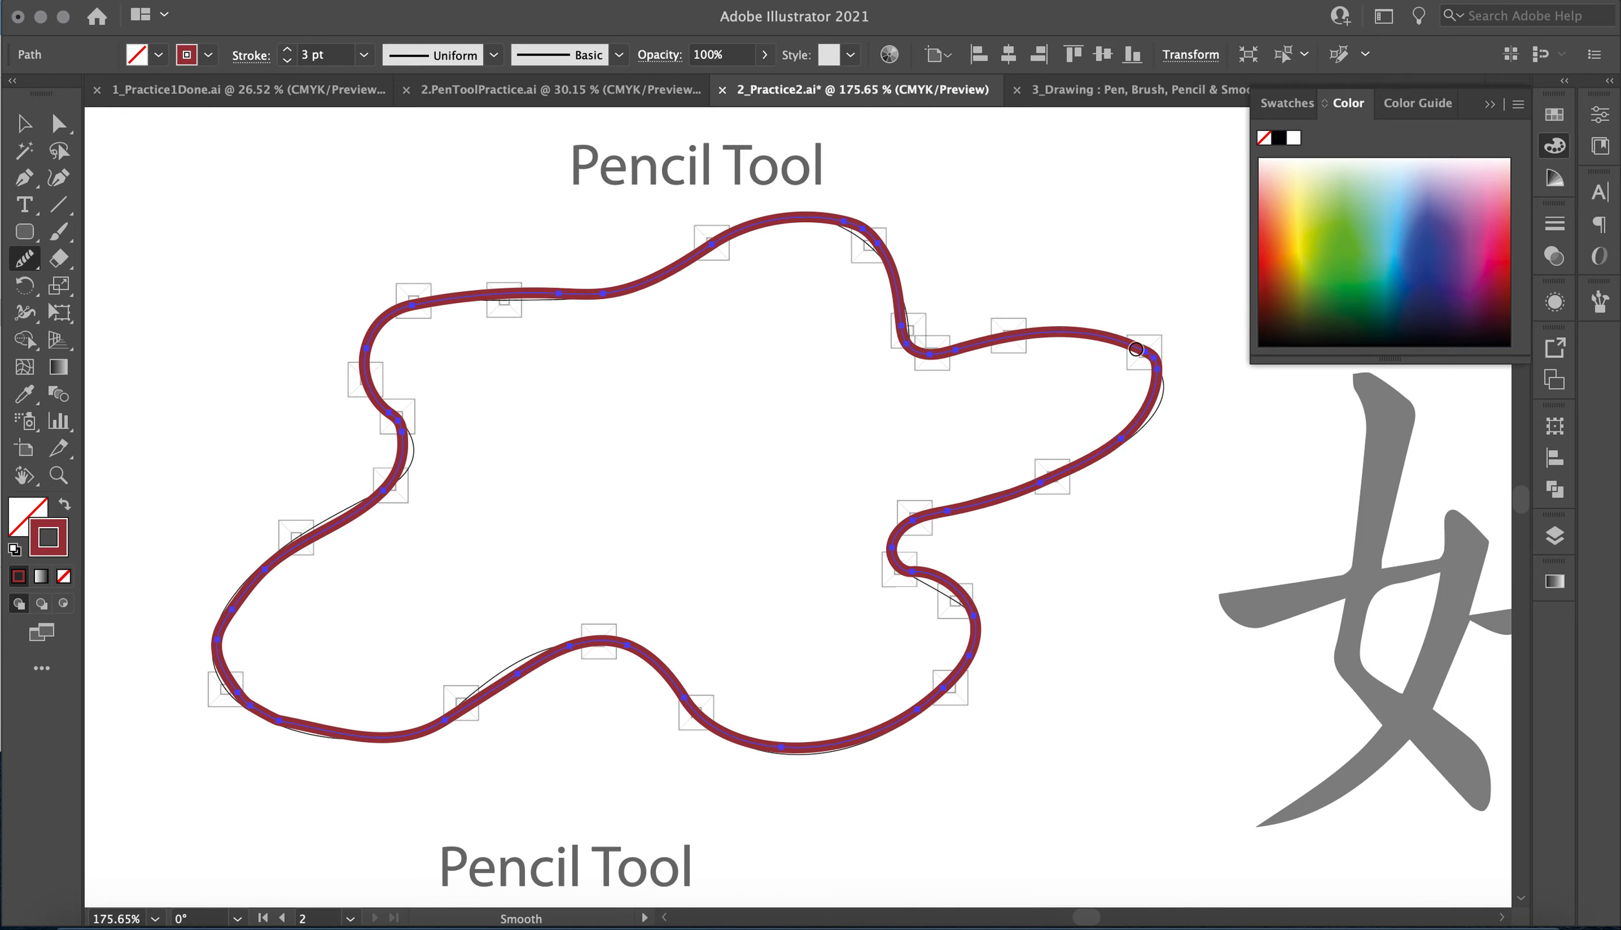
pyautogui.moveTo(1169, 388)
pyautogui.mouseDown()
pyautogui.moveTo(1015, 530)
pyautogui.moveTo(1125, 360)
pyautogui.moveTo(1122, 337)
pyautogui.moveTo(1083, 467)
pyautogui.moveTo(944, 500)
pyautogui.moveTo(888, 547)
pyautogui.moveTo(1027, 650)
pyautogui.moveTo(1074, 654)
pyautogui.moveTo(965, 618)
pyautogui.mouseUp()
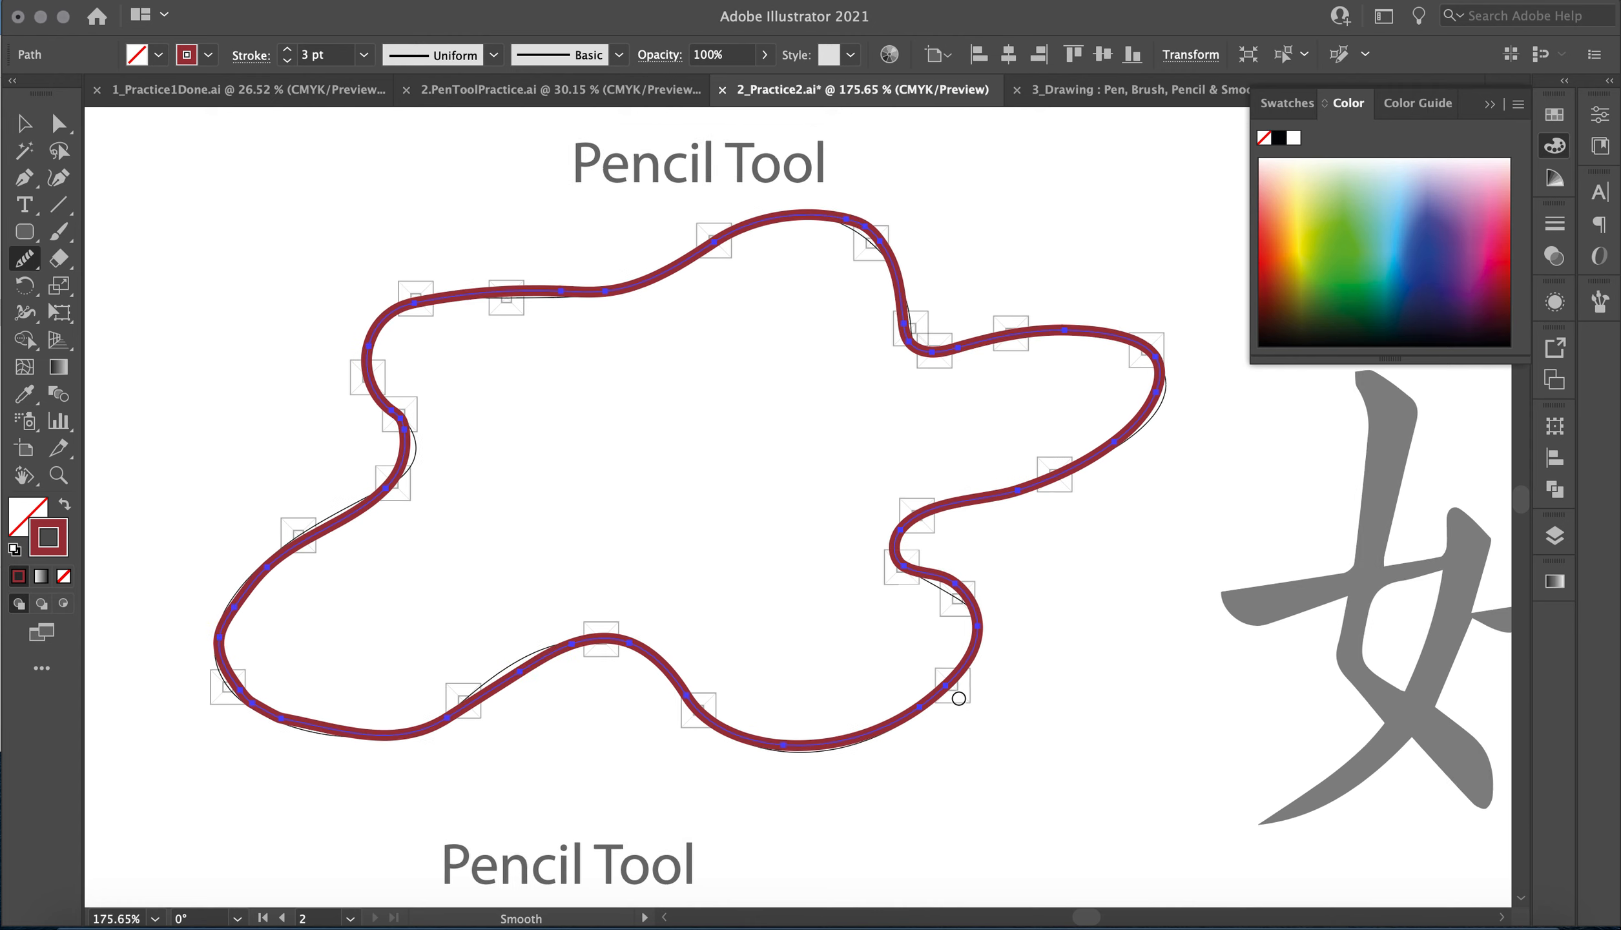
# Smooth the traced path along the bottom hump, the lower-left lobe and the left side up to the upper edge.
pyautogui.scroll(-2, 955, 694)
pyautogui.hscroll(-3, 955, 695)
pyautogui.moveTo(902, 693)
pyautogui.mouseDown()
pyautogui.moveTo(716, 575)
pyautogui.moveTo(522, 656)
pyautogui.mouseUp()
pyautogui.moveTo(694, 578); pyautogui.dragTo(510, 665)
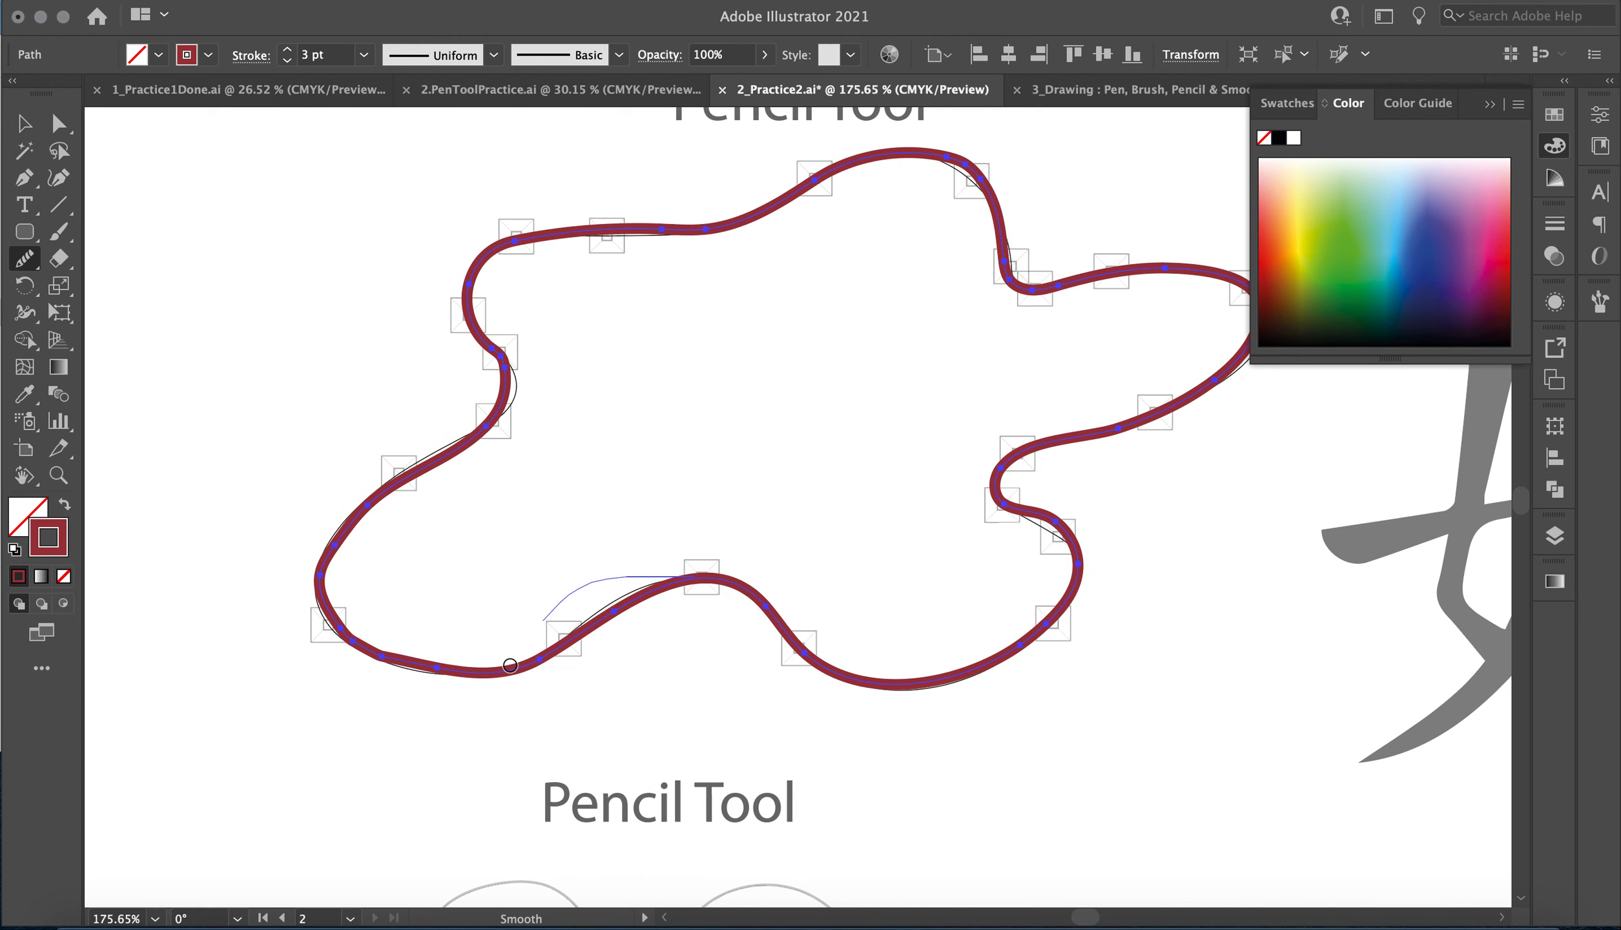
pyautogui.moveTo(684, 569)
pyautogui.mouseDown()
pyautogui.moveTo(480, 662)
pyautogui.moveTo(307, 527)
pyautogui.moveTo(365, 508)
pyautogui.moveTo(456, 673)
pyautogui.mouseUp()
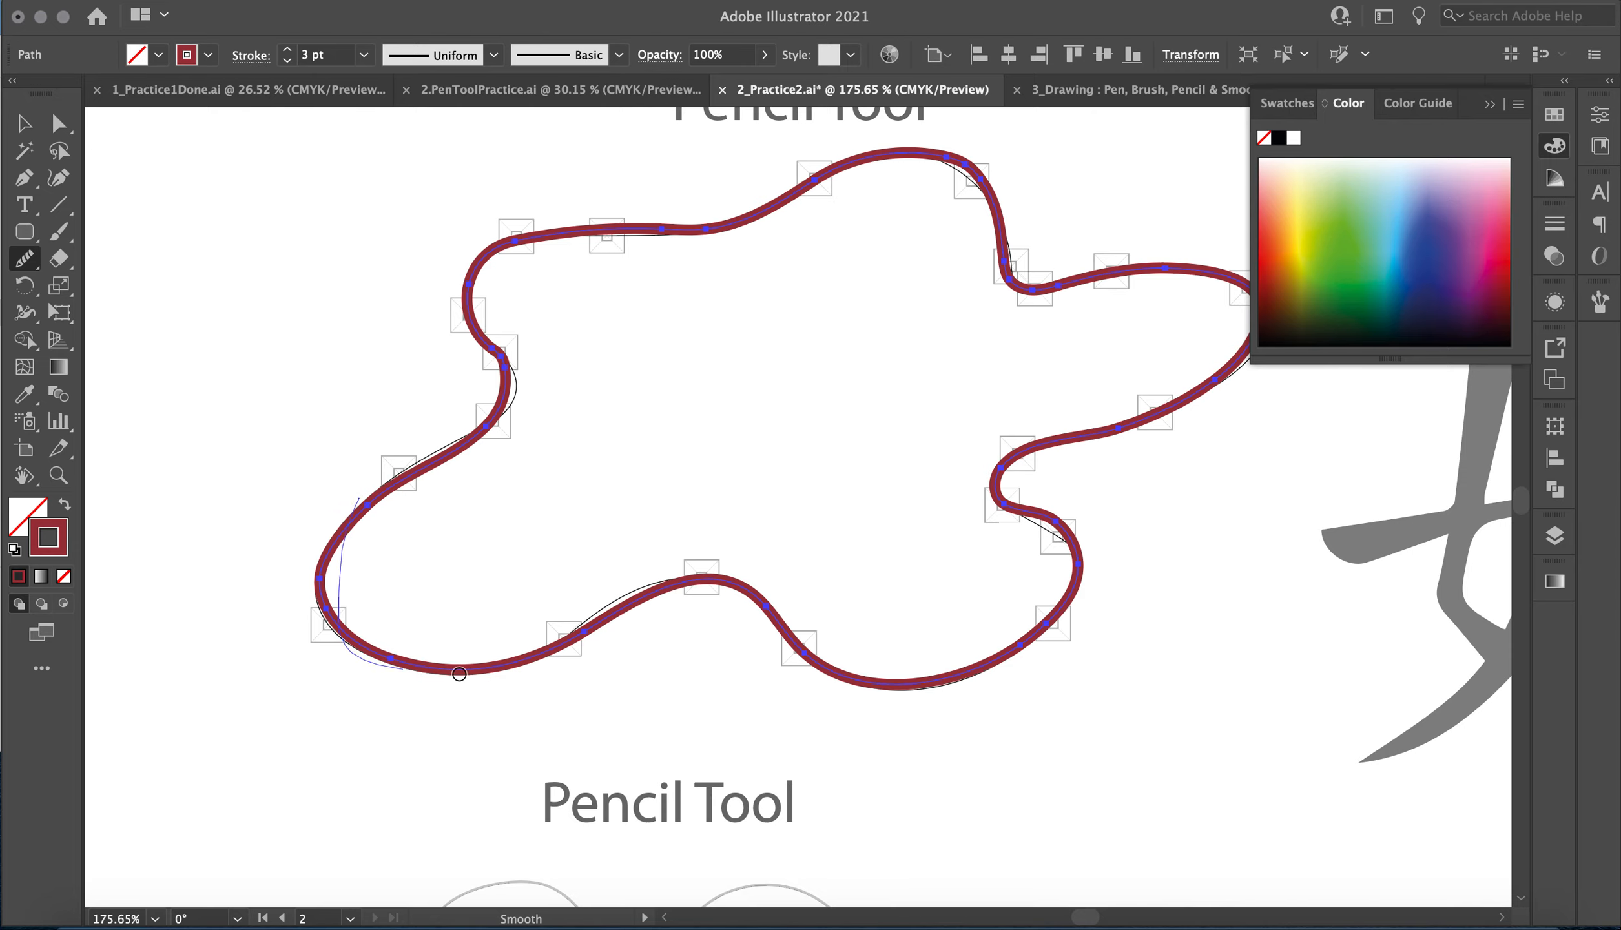
pyautogui.moveTo(319, 573)
pyautogui.mouseDown()
pyautogui.moveTo(464, 448)
pyautogui.moveTo(597, 203)
pyautogui.moveTo(773, 225)
pyautogui.mouseUp()
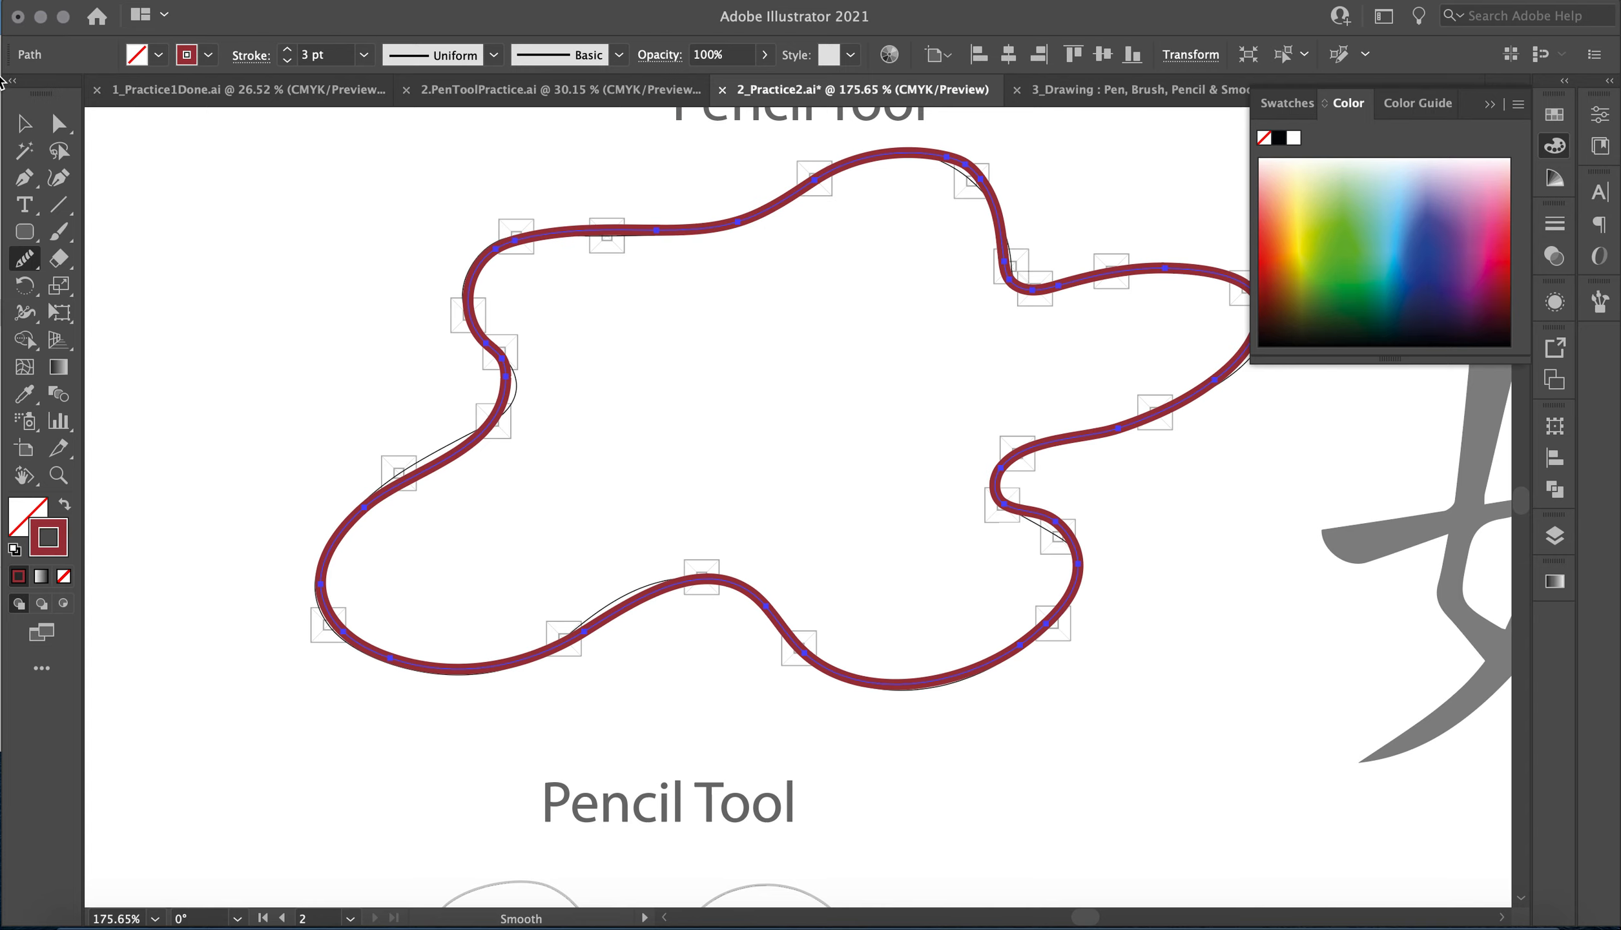
# Move anchor points and handles with the Direct Selection tool at the left notch, the lower-left slope and the right lobe's tip to fit the template.
pyautogui.click(59, 122)
pyautogui.click(503, 362)
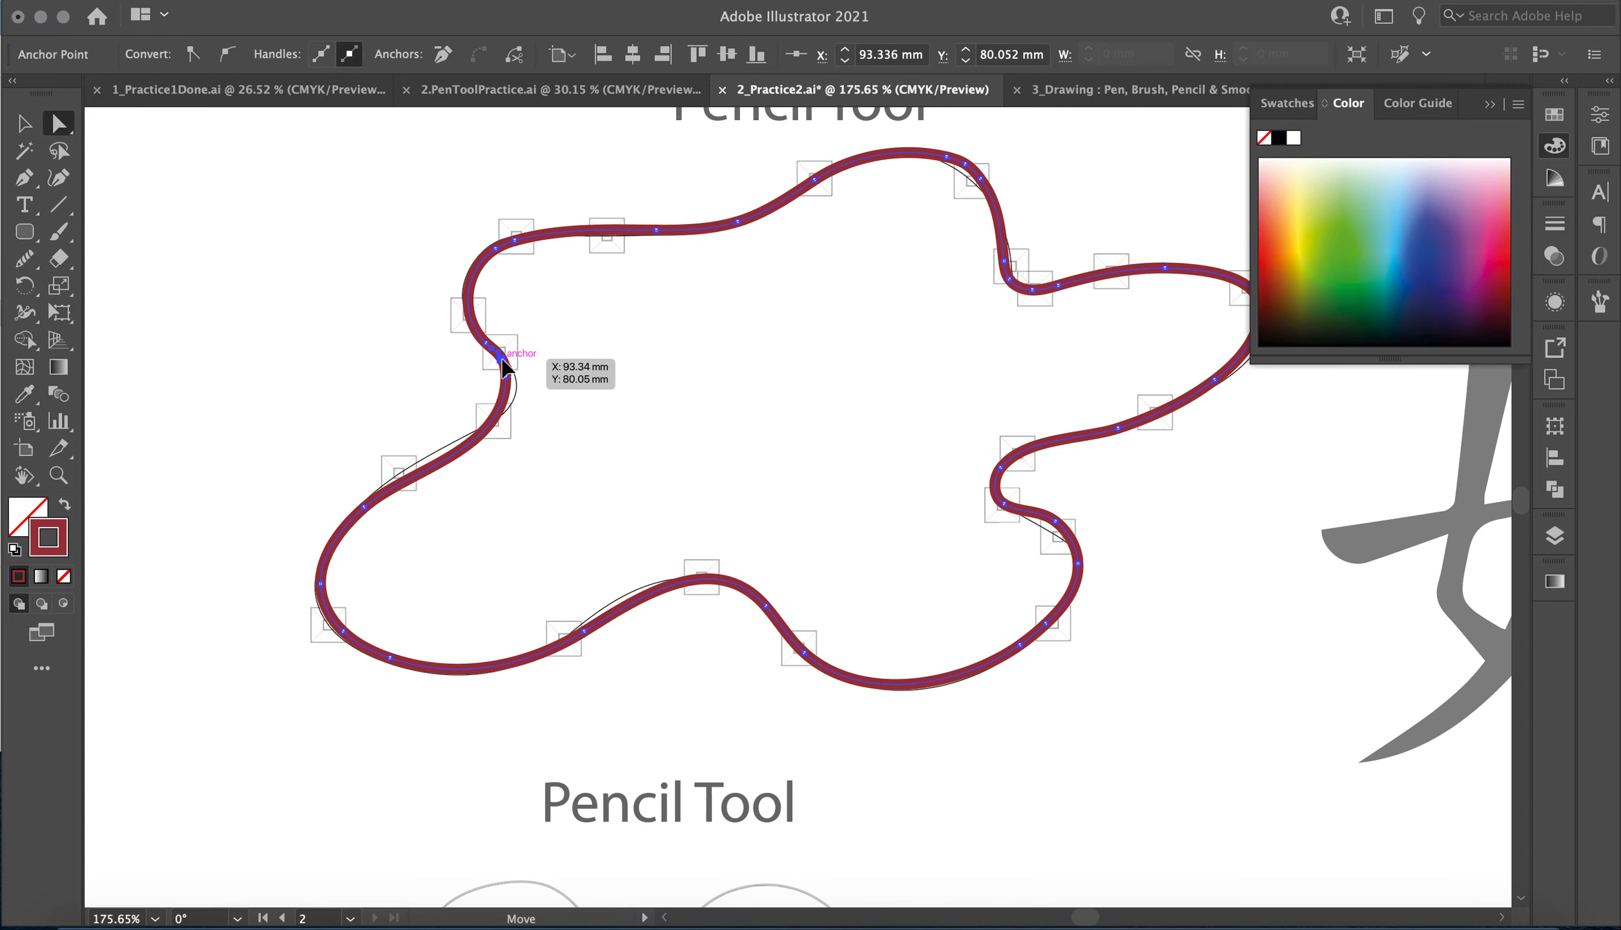
pyautogui.moveTo(510, 363); pyautogui.dragTo(512, 373)
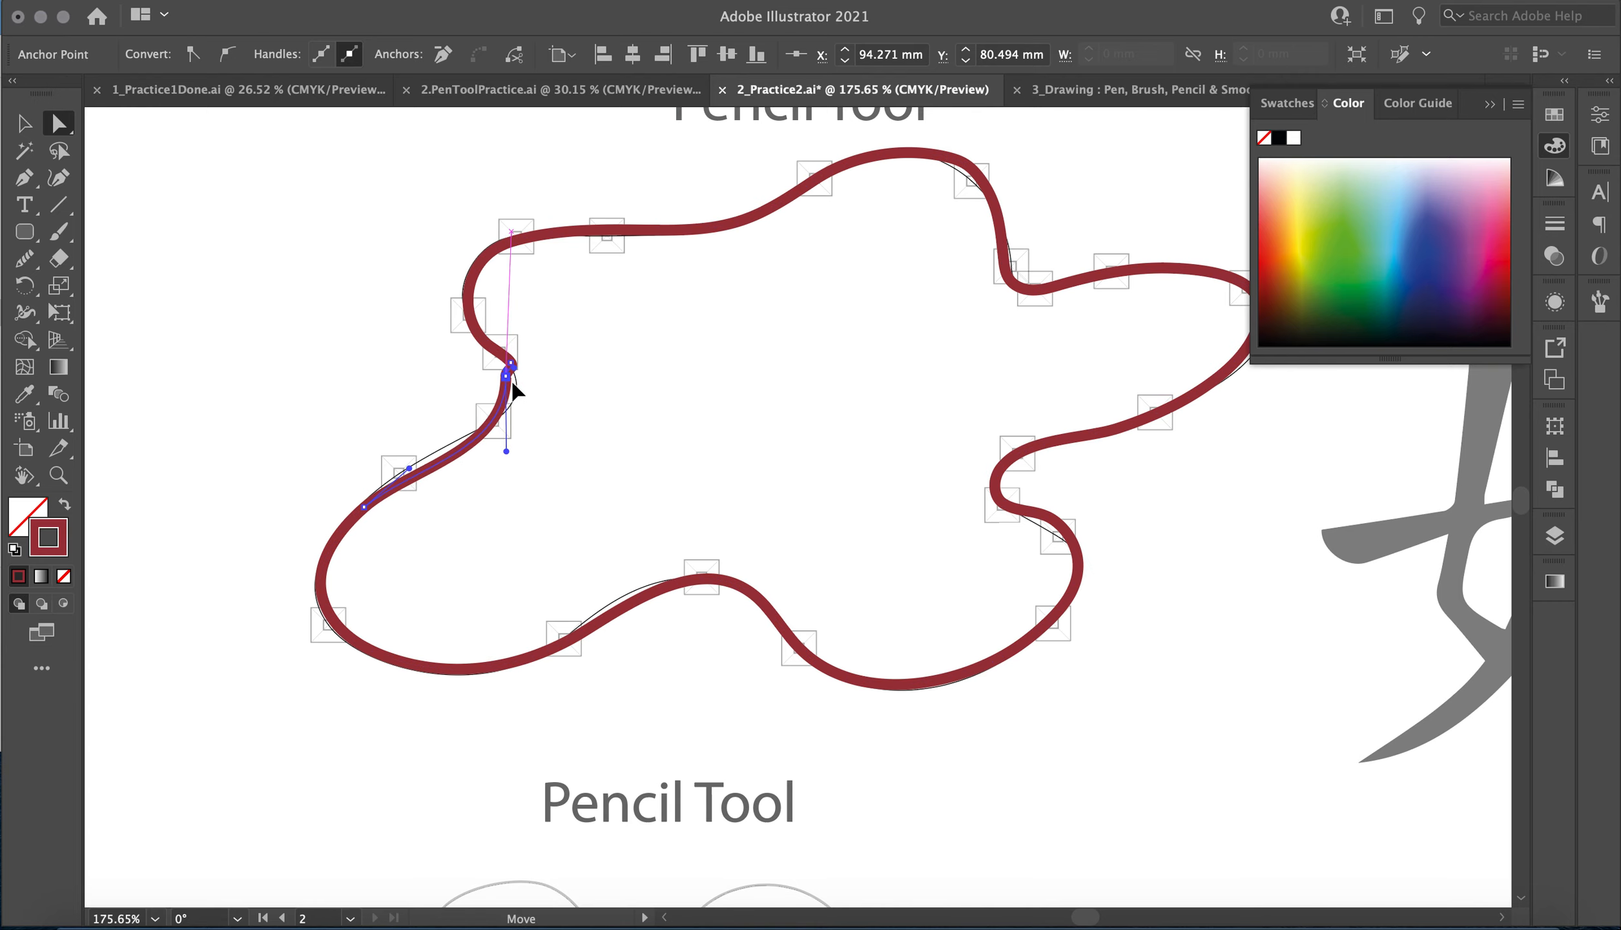
pyautogui.click(388, 463)
pyautogui.click(391, 491)
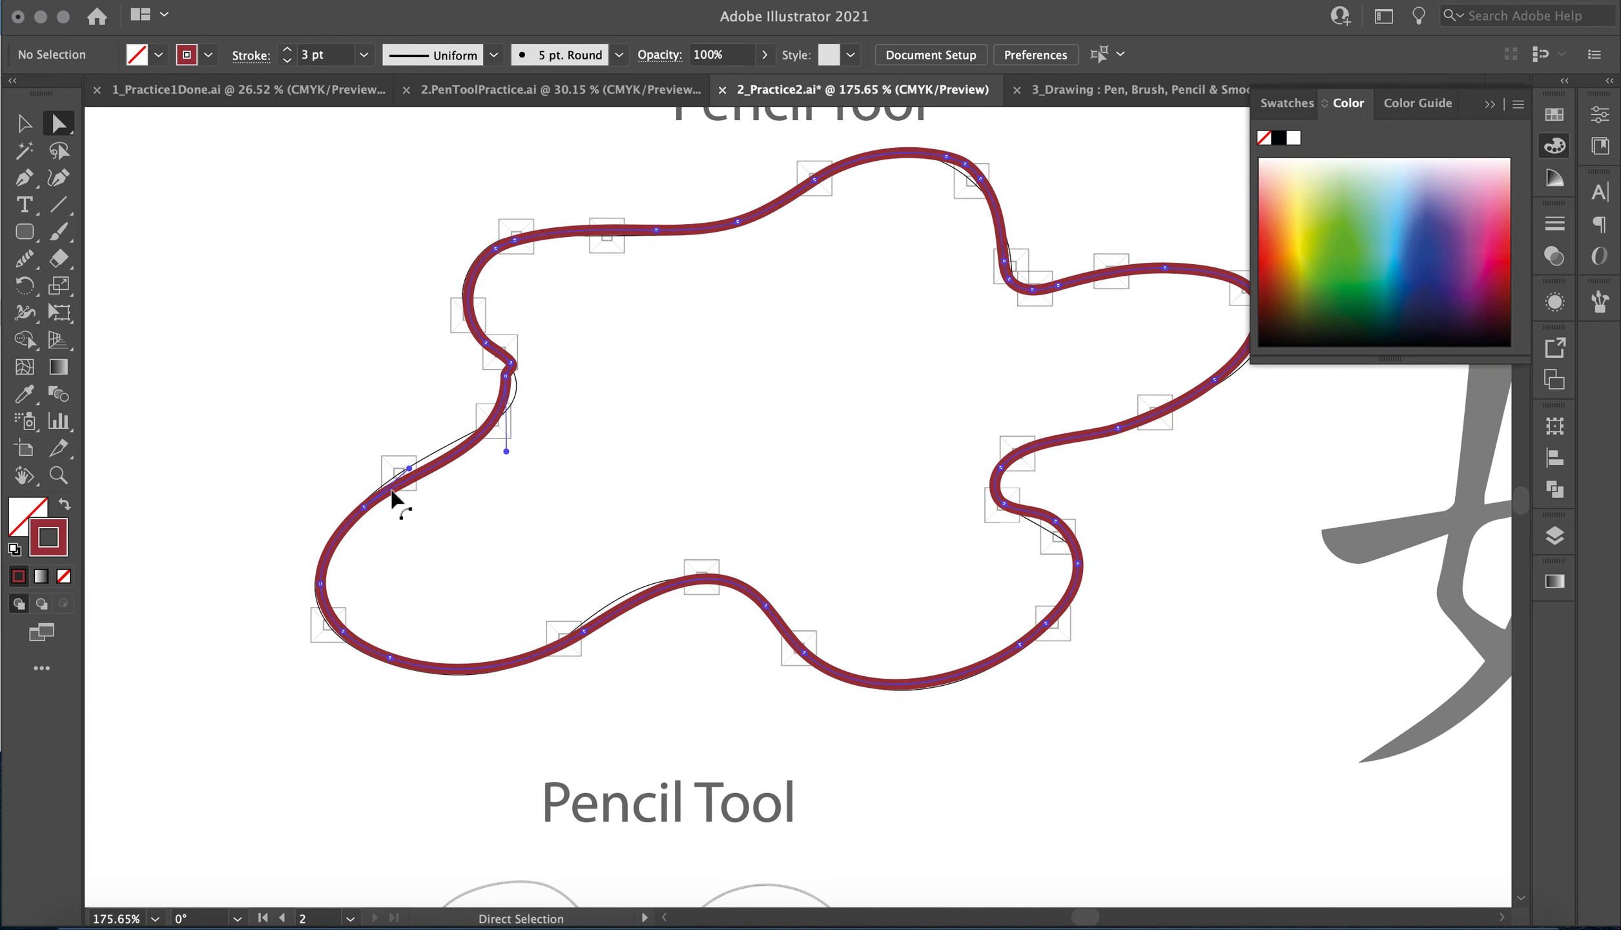
pyautogui.moveTo(408, 470); pyautogui.dragTo(390, 465)
pyautogui.hscroll(5, 1072, 526)
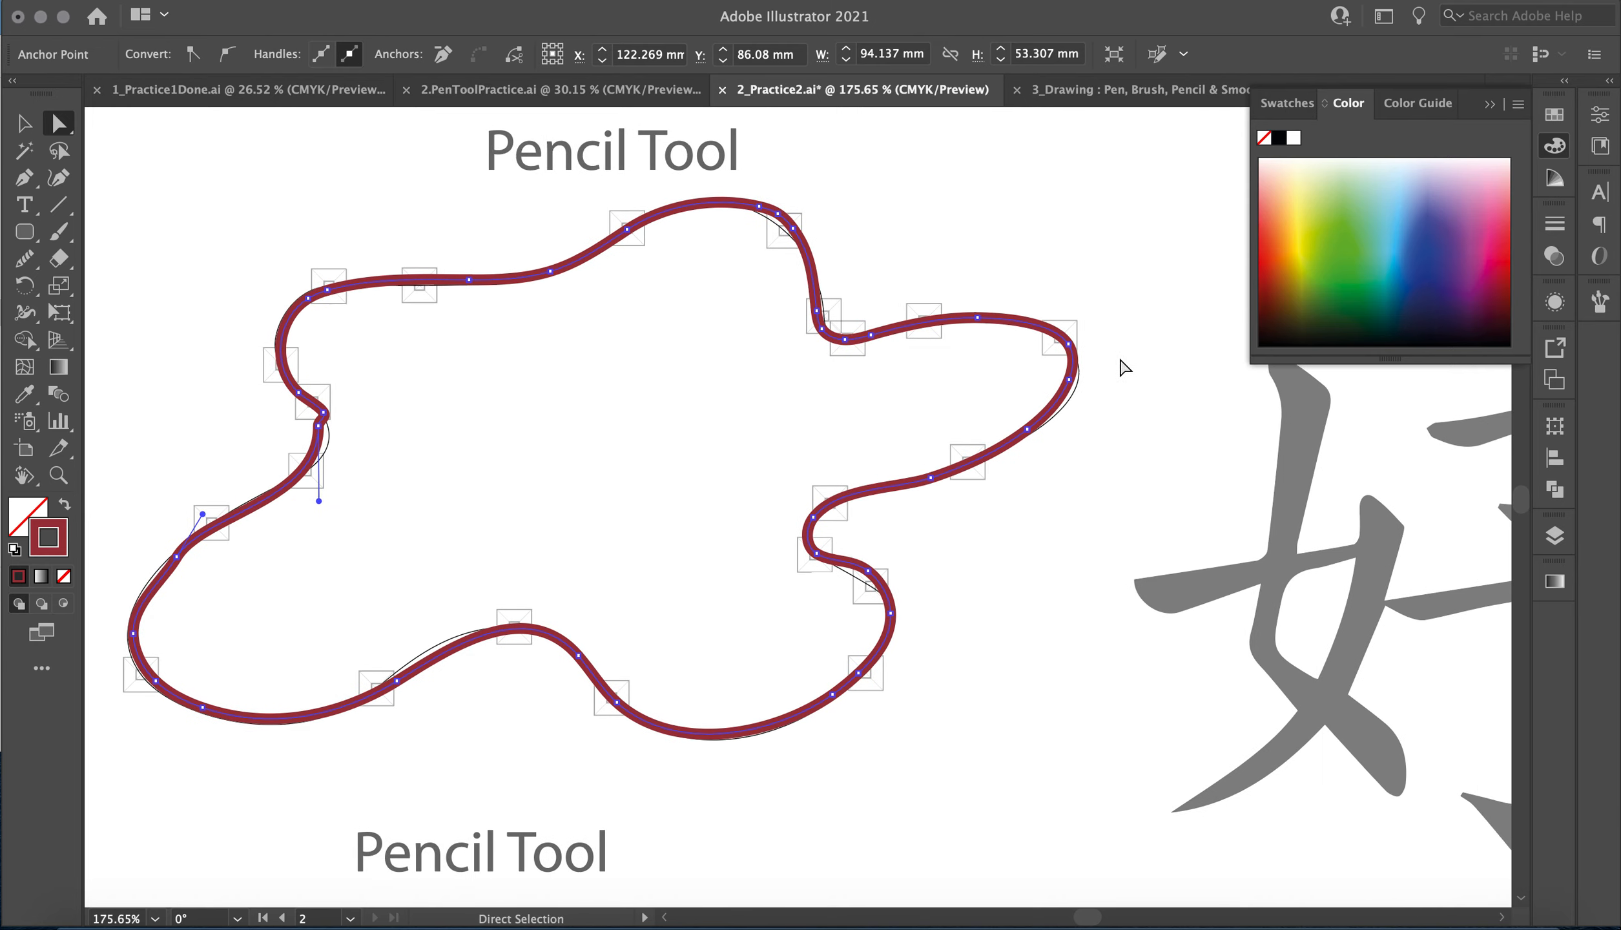
pyautogui.moveTo(1068, 391); pyautogui.dragTo(1073, 397)
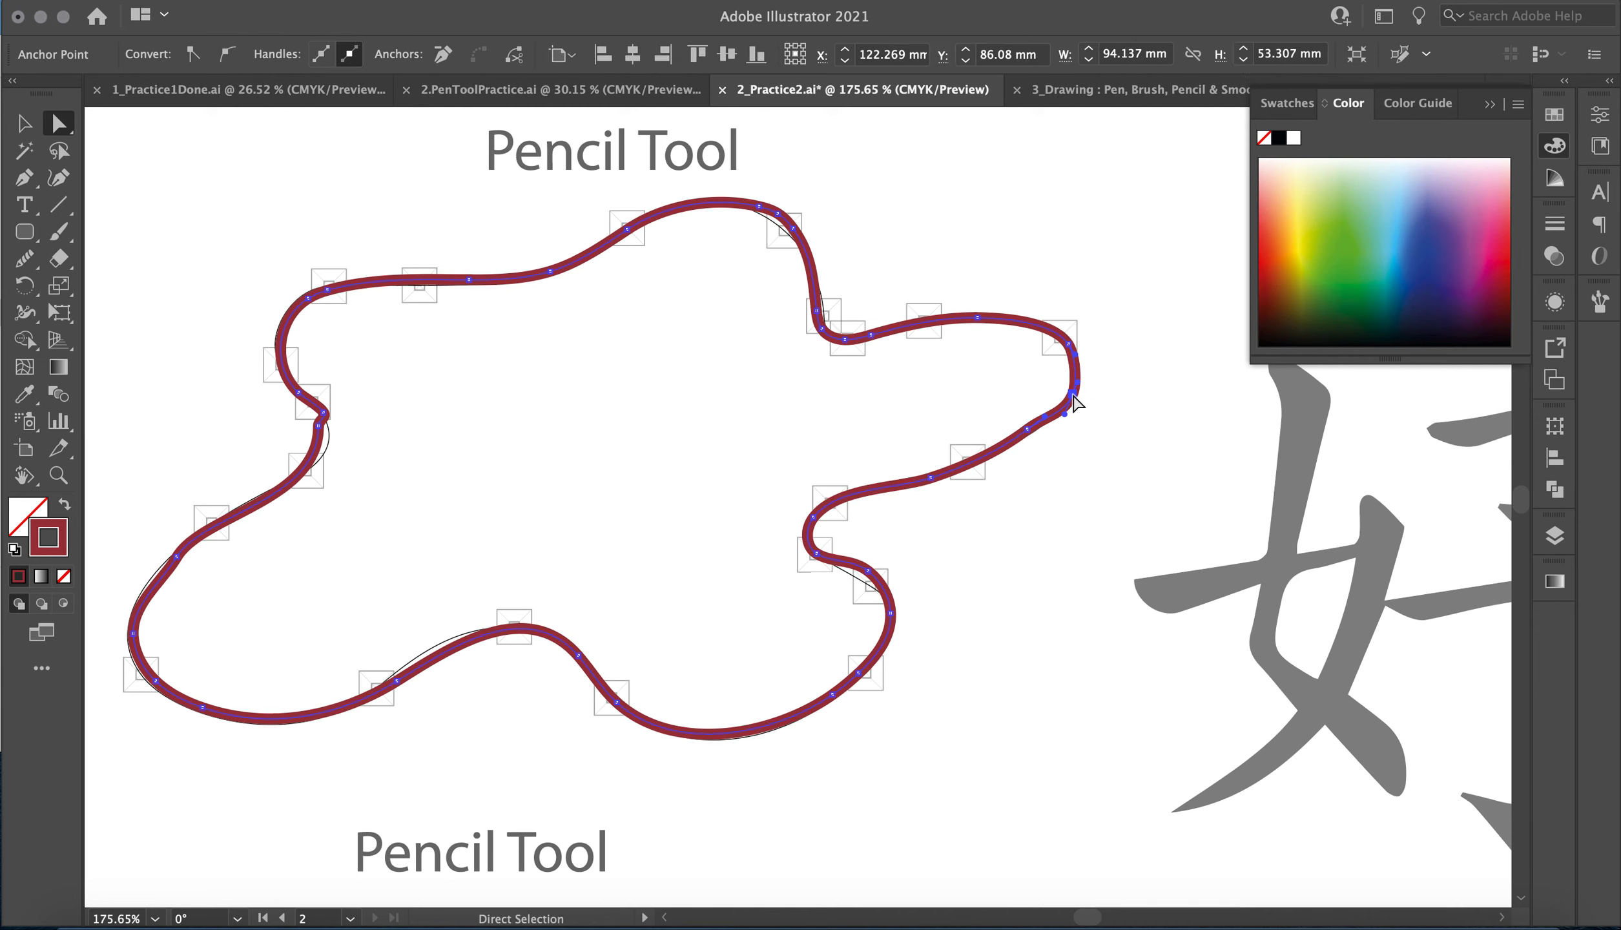
# Smooth the traced path from the left notch down around the lower-left lobe with the Smooth tool.
pyautogui.click(24, 258)
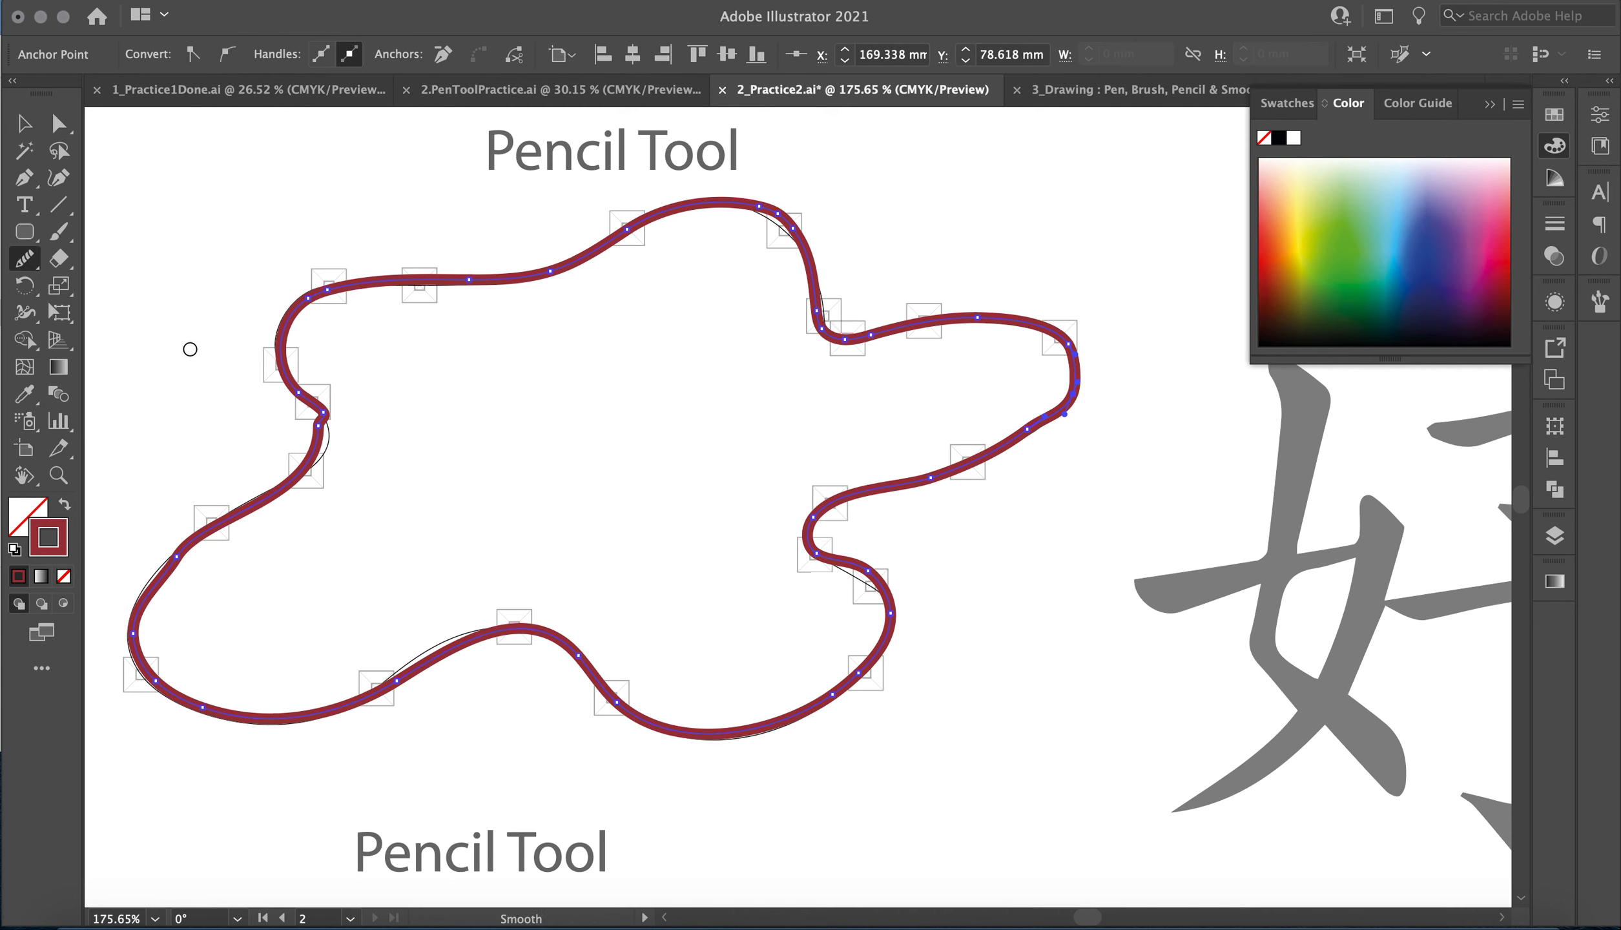
pyautogui.moveTo(313, 415)
pyautogui.mouseDown()
pyautogui.moveTo(254, 524)
pyautogui.moveTo(271, 560)
pyautogui.moveTo(289, 531)
pyautogui.mouseUp()
pyautogui.moveTo(298, 384); pyautogui.dragTo(176, 520)
pyautogui.moveTo(288, 416); pyautogui.dragTo(309, 534)
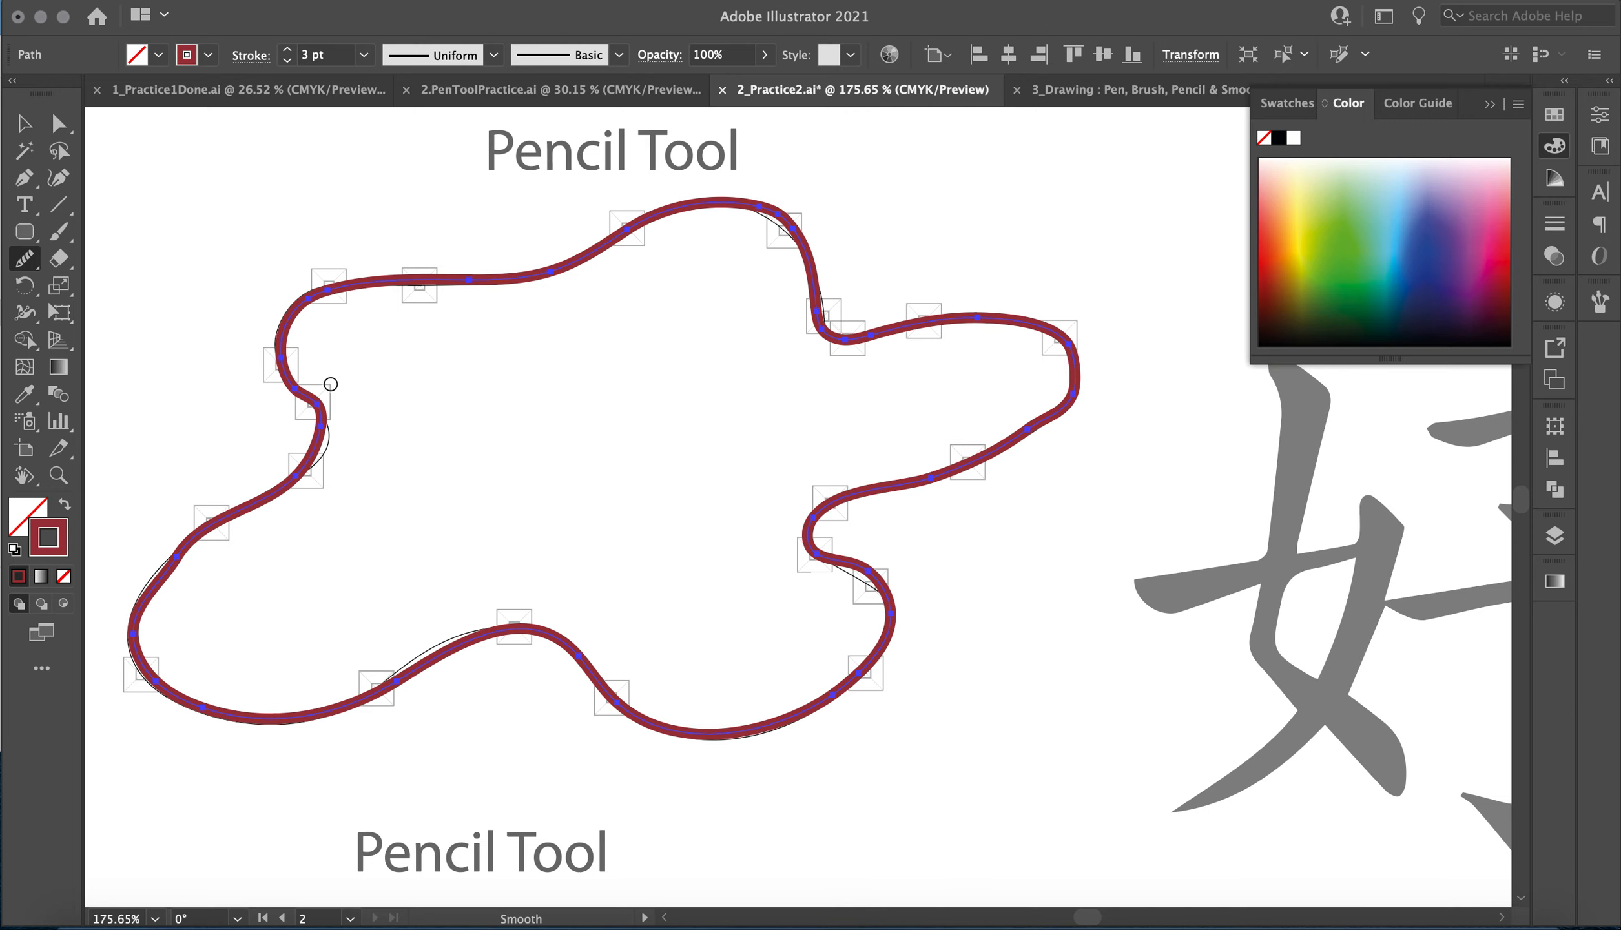
pyautogui.moveTo(320, 455)
pyautogui.mouseDown()
pyautogui.moveTo(168, 559)
pyautogui.moveTo(175, 676)
pyautogui.mouseUp()
pyautogui.moveTo(231, 525)
pyautogui.mouseDown()
pyautogui.moveTo(91, 595)
pyautogui.moveTo(85, 689)
pyautogui.mouseUp()
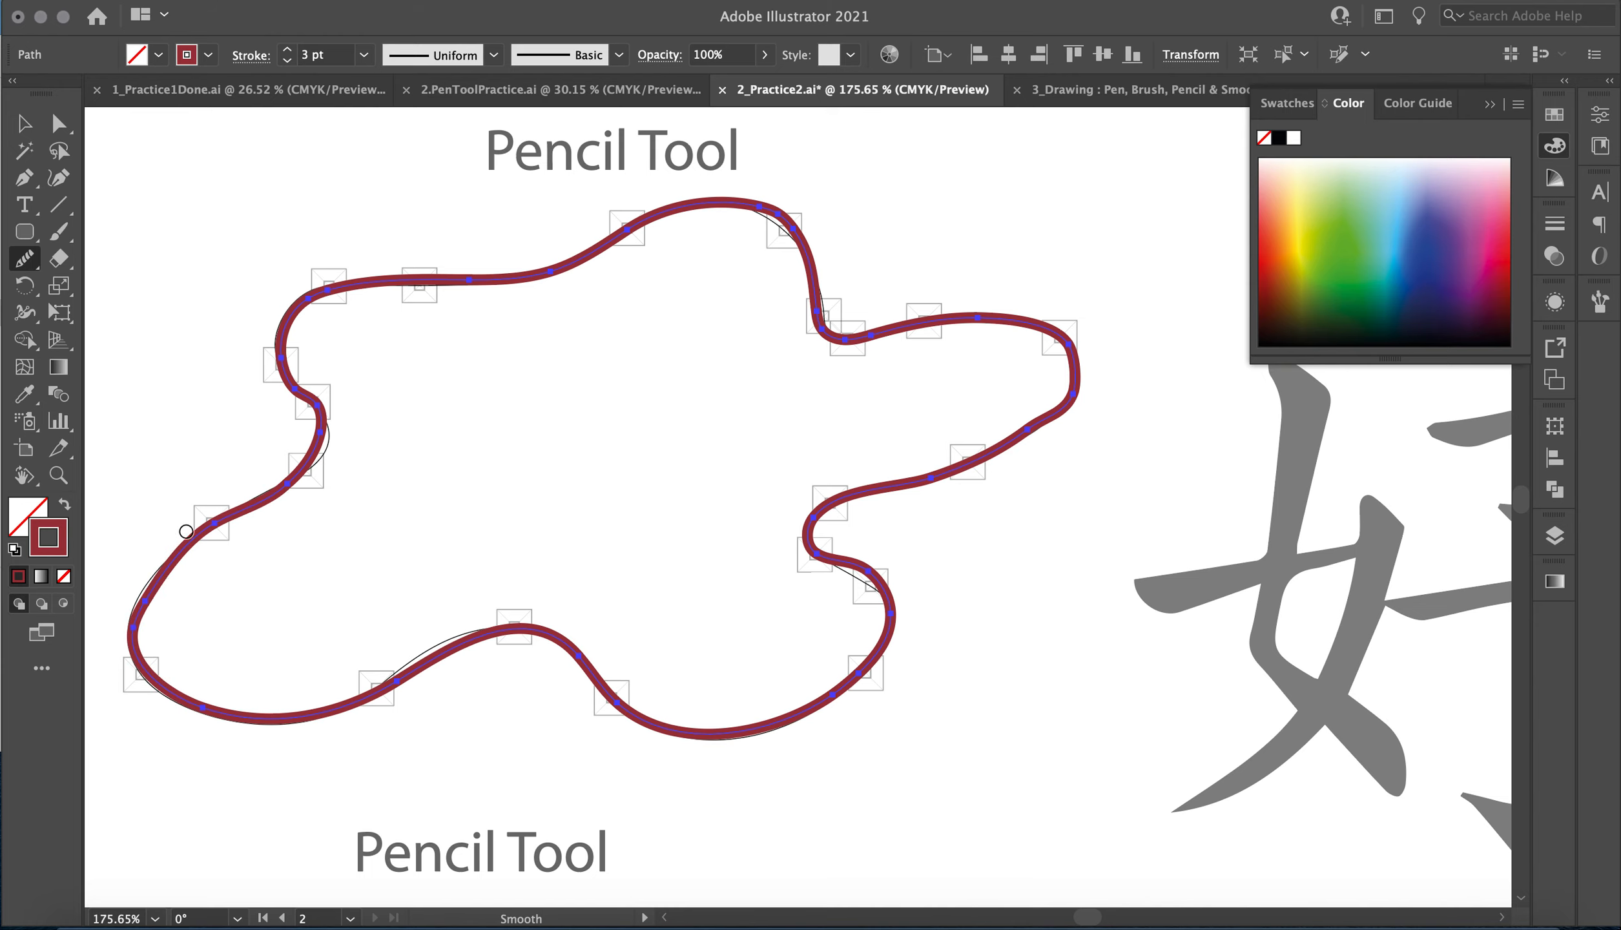
pyautogui.moveTo(186, 531)
pyautogui.mouseDown()
pyautogui.moveTo(135, 656)
pyautogui.moveTo(189, 683)
pyautogui.mouseUp()
# Smooth the underside of the right lobe and the path below the right notch.
pyautogui.moveTo(1050, 367); pyautogui.dragTo(905, 491)
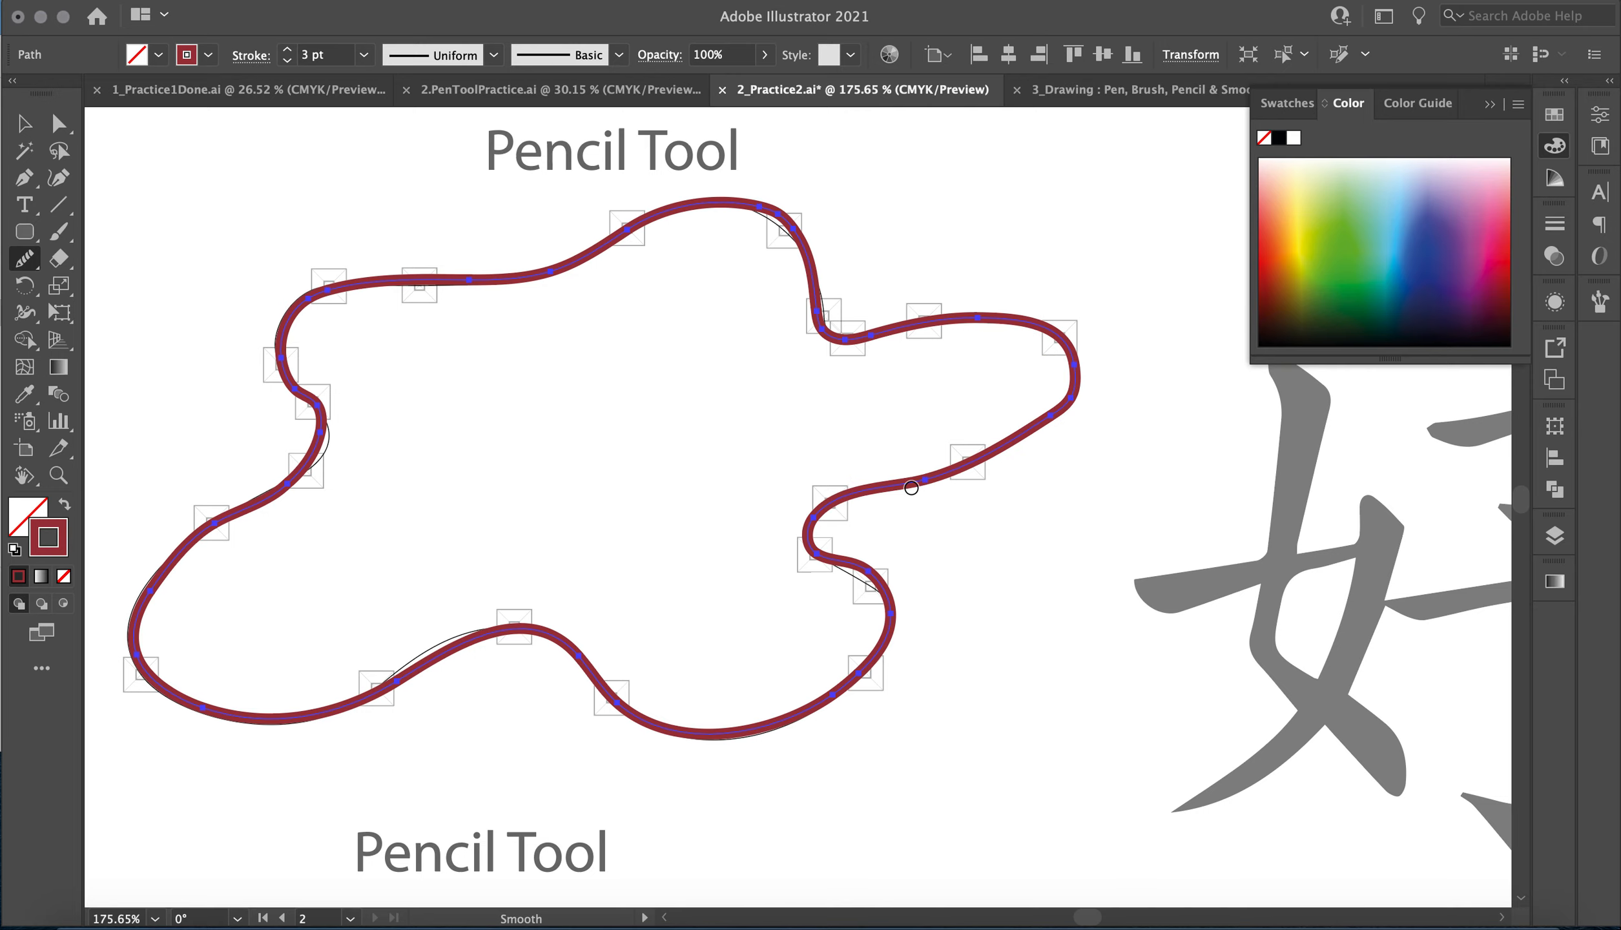
pyautogui.moveTo(1075, 411)
pyautogui.mouseDown()
pyautogui.moveTo(924, 503)
pyautogui.moveTo(883, 509)
pyautogui.mouseUp()
pyautogui.moveTo(869, 570); pyautogui.dragTo(885, 671)
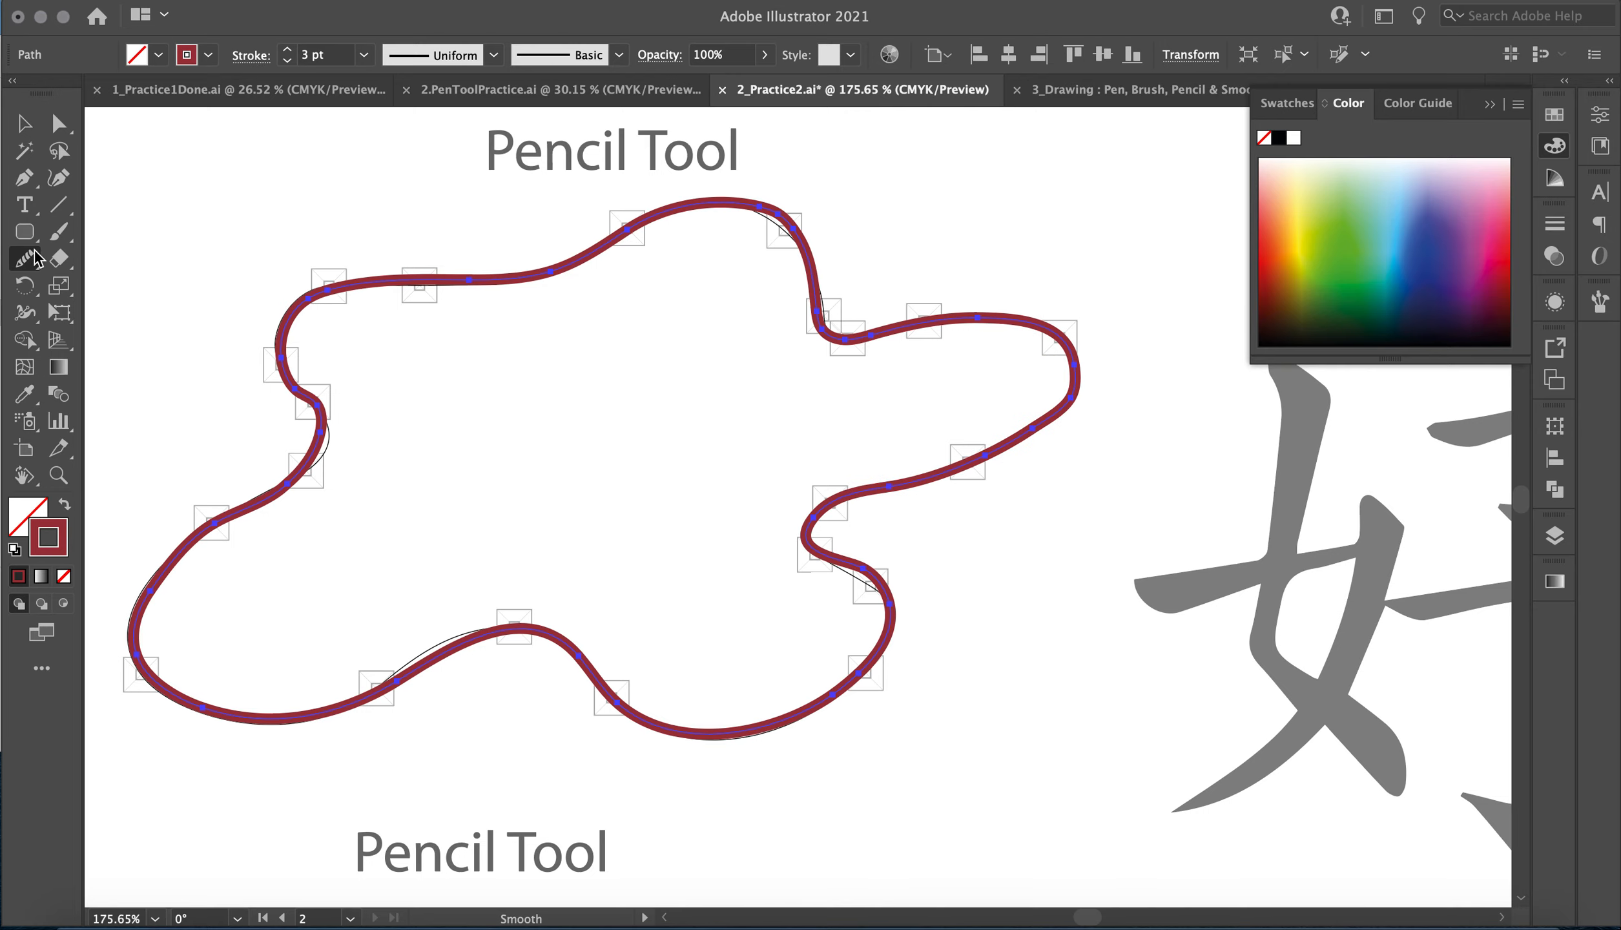
# Adjust the path with the Direct Selection tool below the right notch and at the left notch to follow the template.
pyautogui.moveTo(25, 271); pyautogui.dragTo(97, 262)
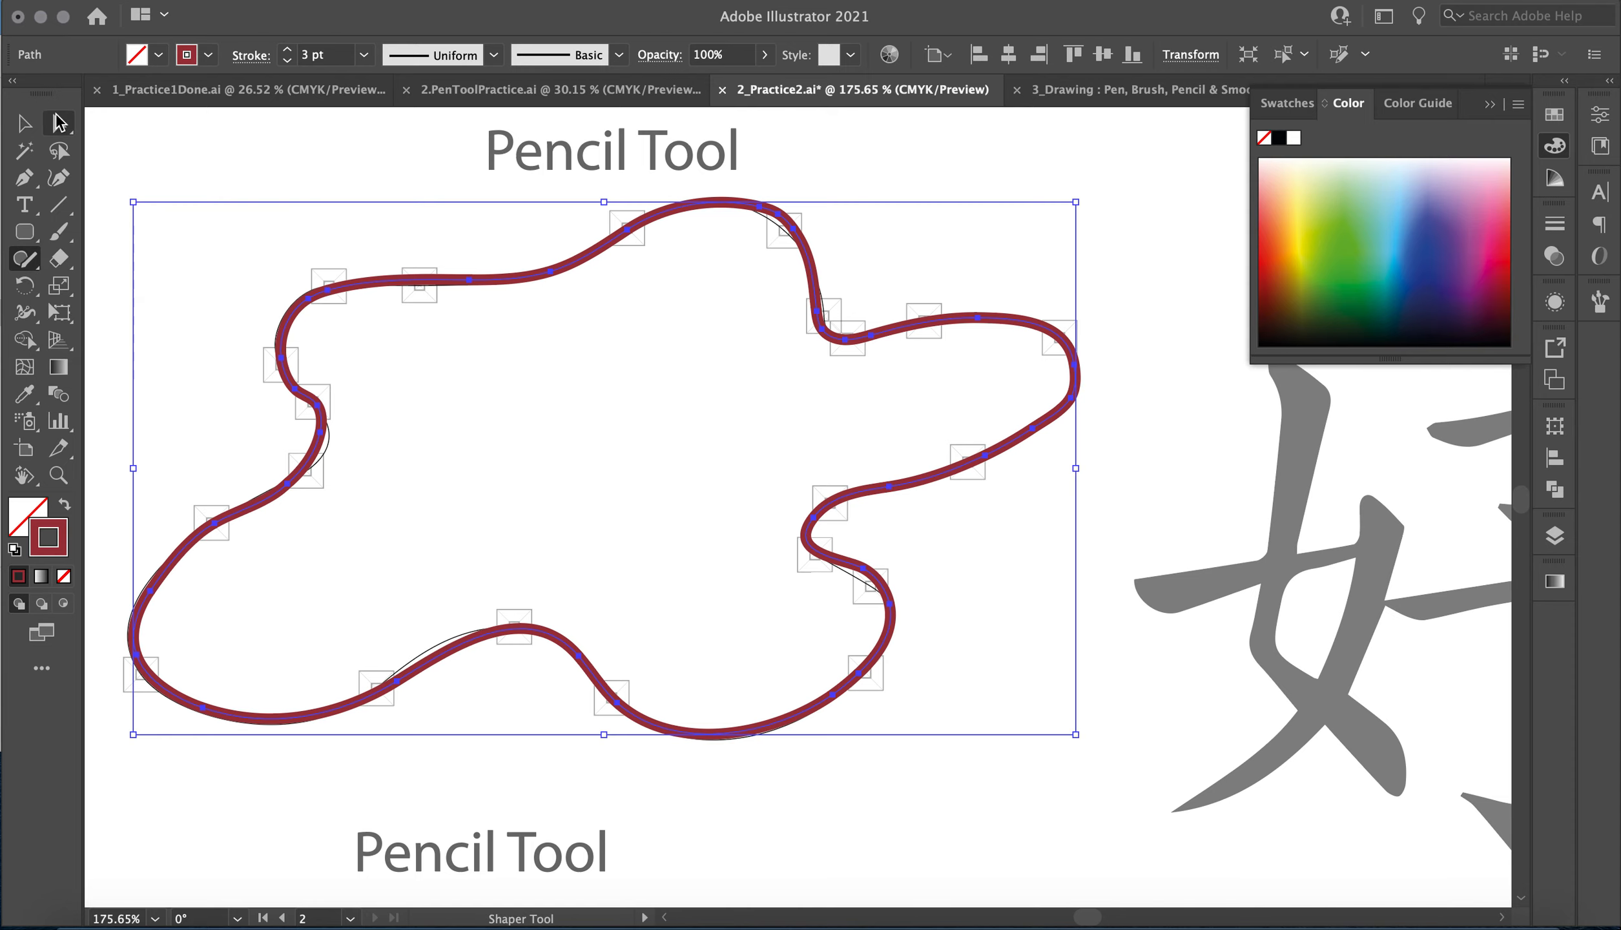
pyautogui.click(60, 124)
pyautogui.click(857, 567)
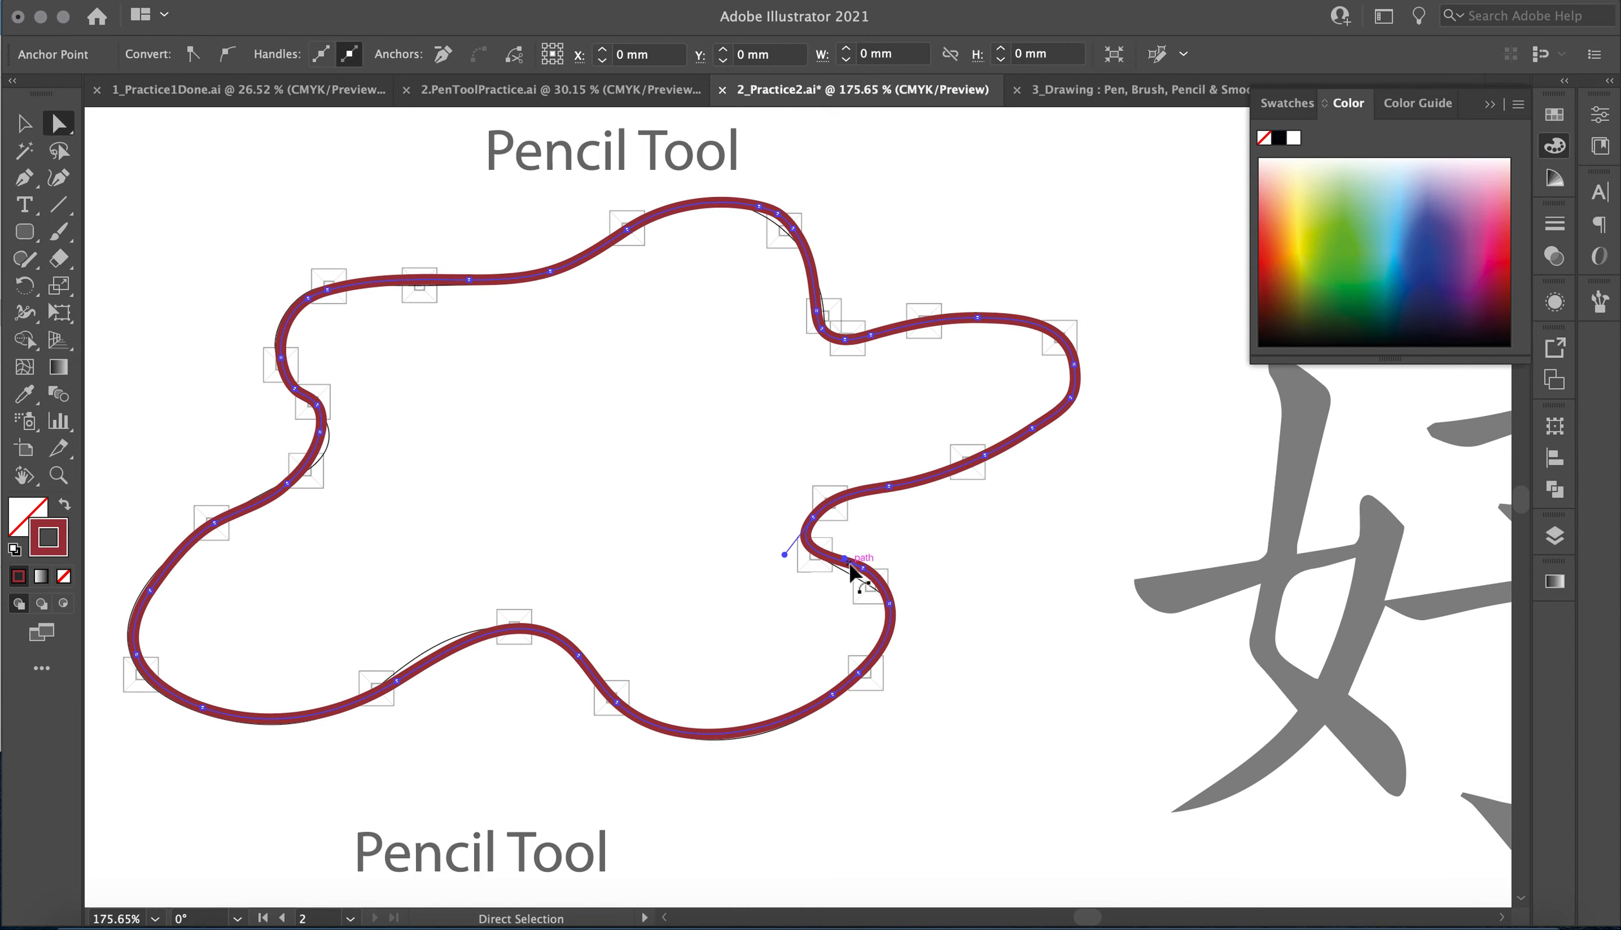
pyautogui.moveTo(862, 569); pyautogui.dragTo(856, 580)
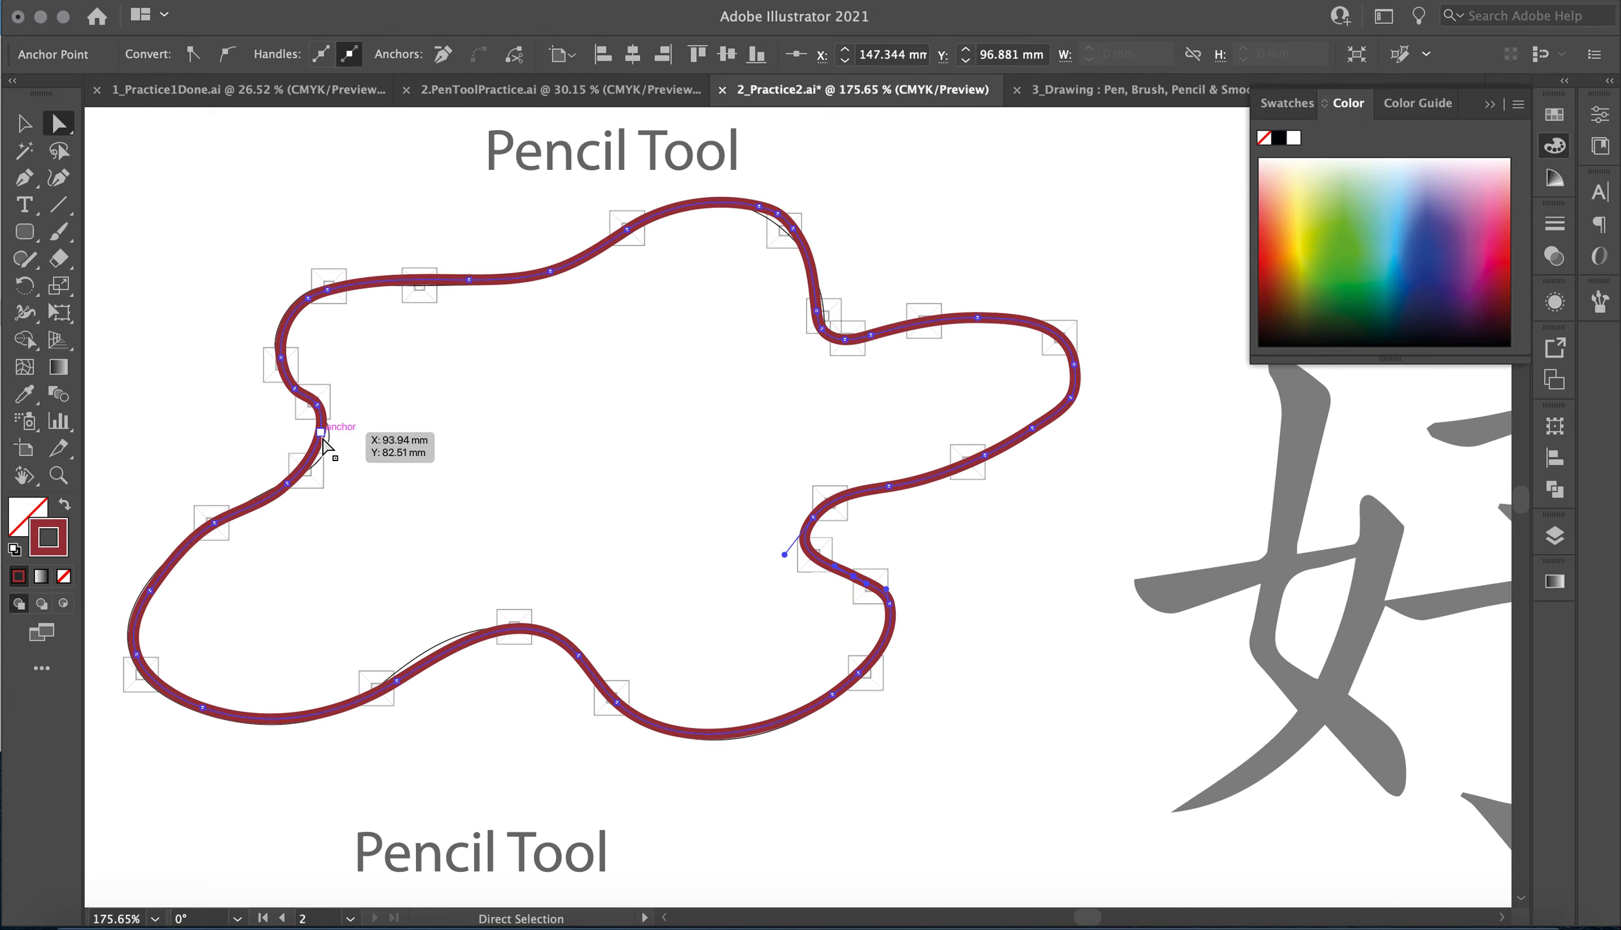
pyautogui.moveTo(322, 446); pyautogui.dragTo(325, 454)
# Reselect the traced blob and smooth its left notch and the slope below it with the Smooth tool.
pyautogui.click(24, 258)
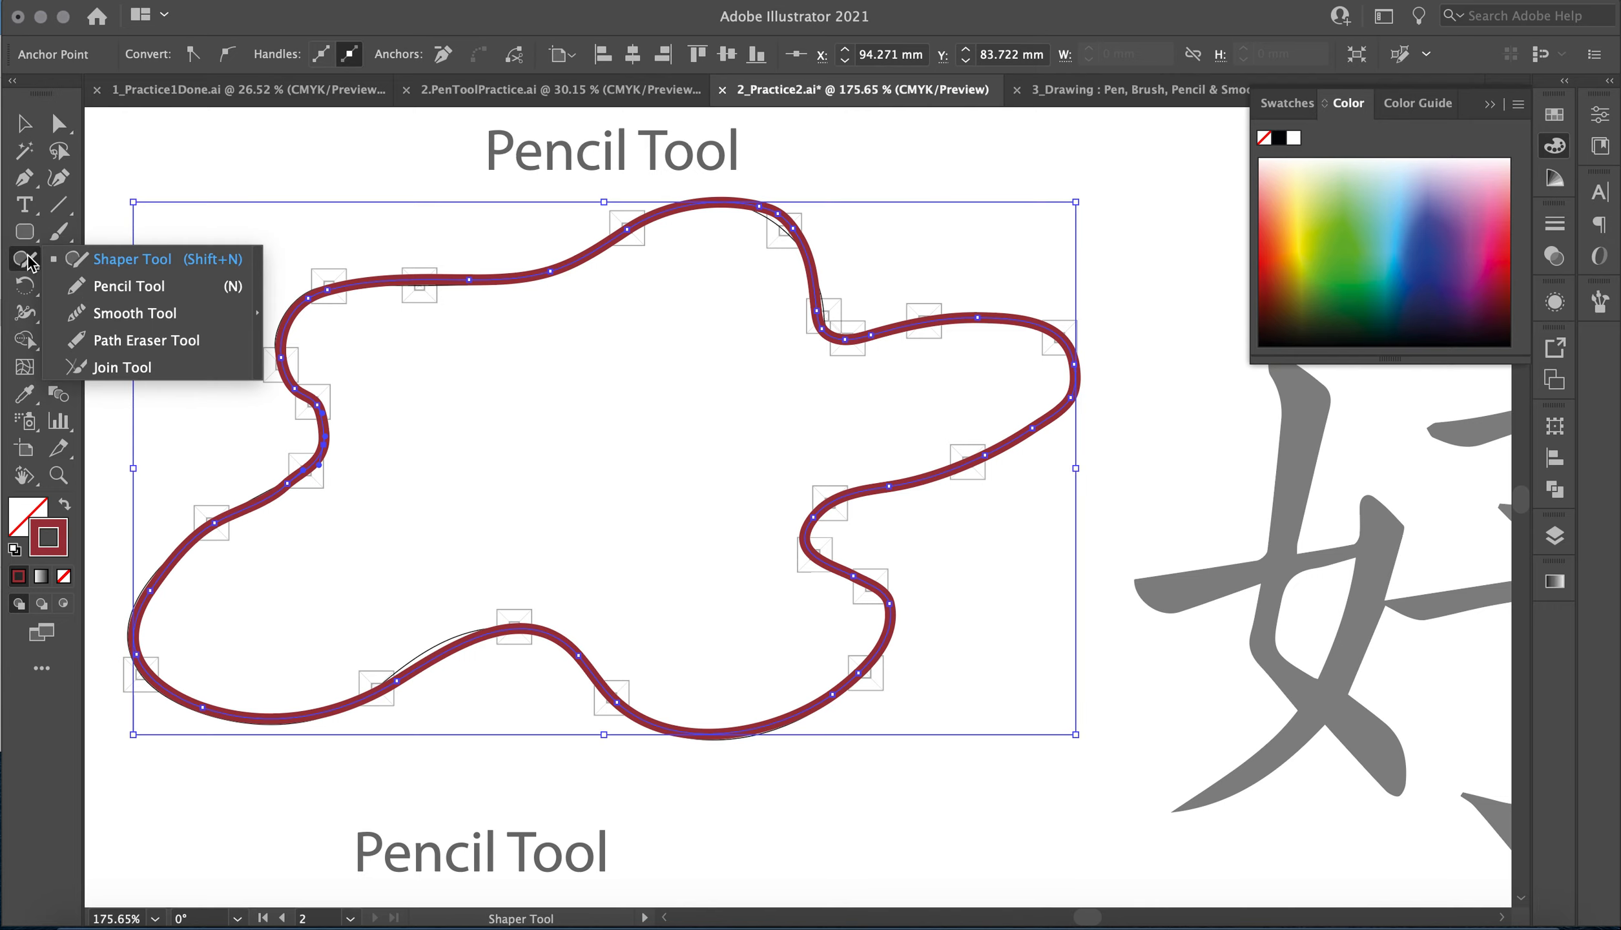
pyautogui.click(129, 313)
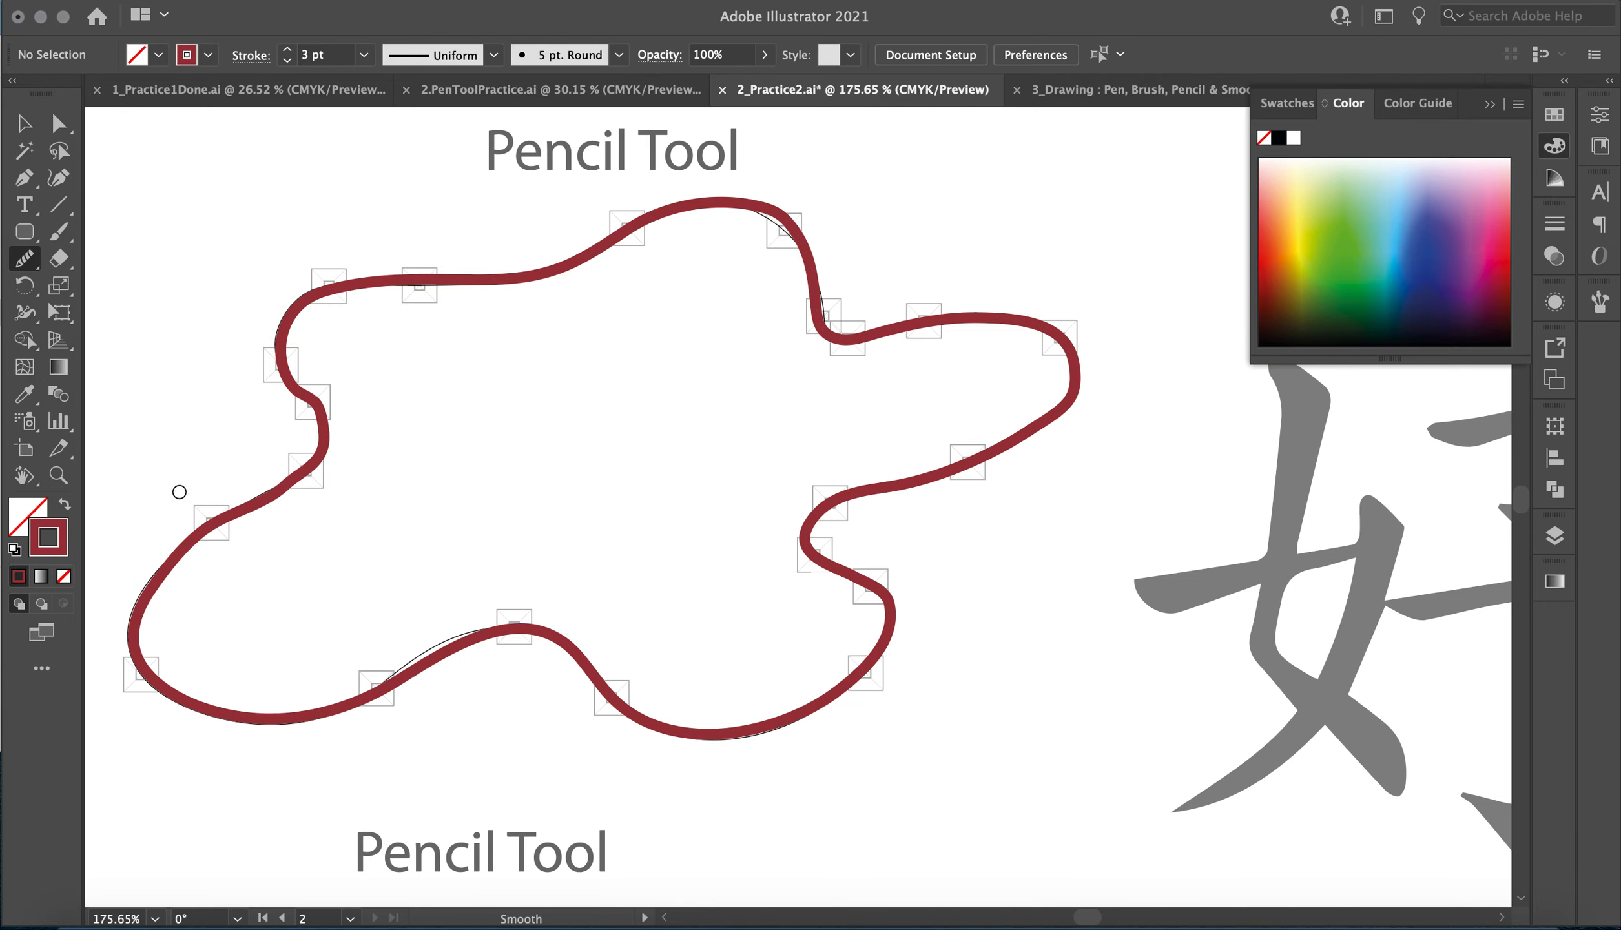
pyautogui.click(26, 122)
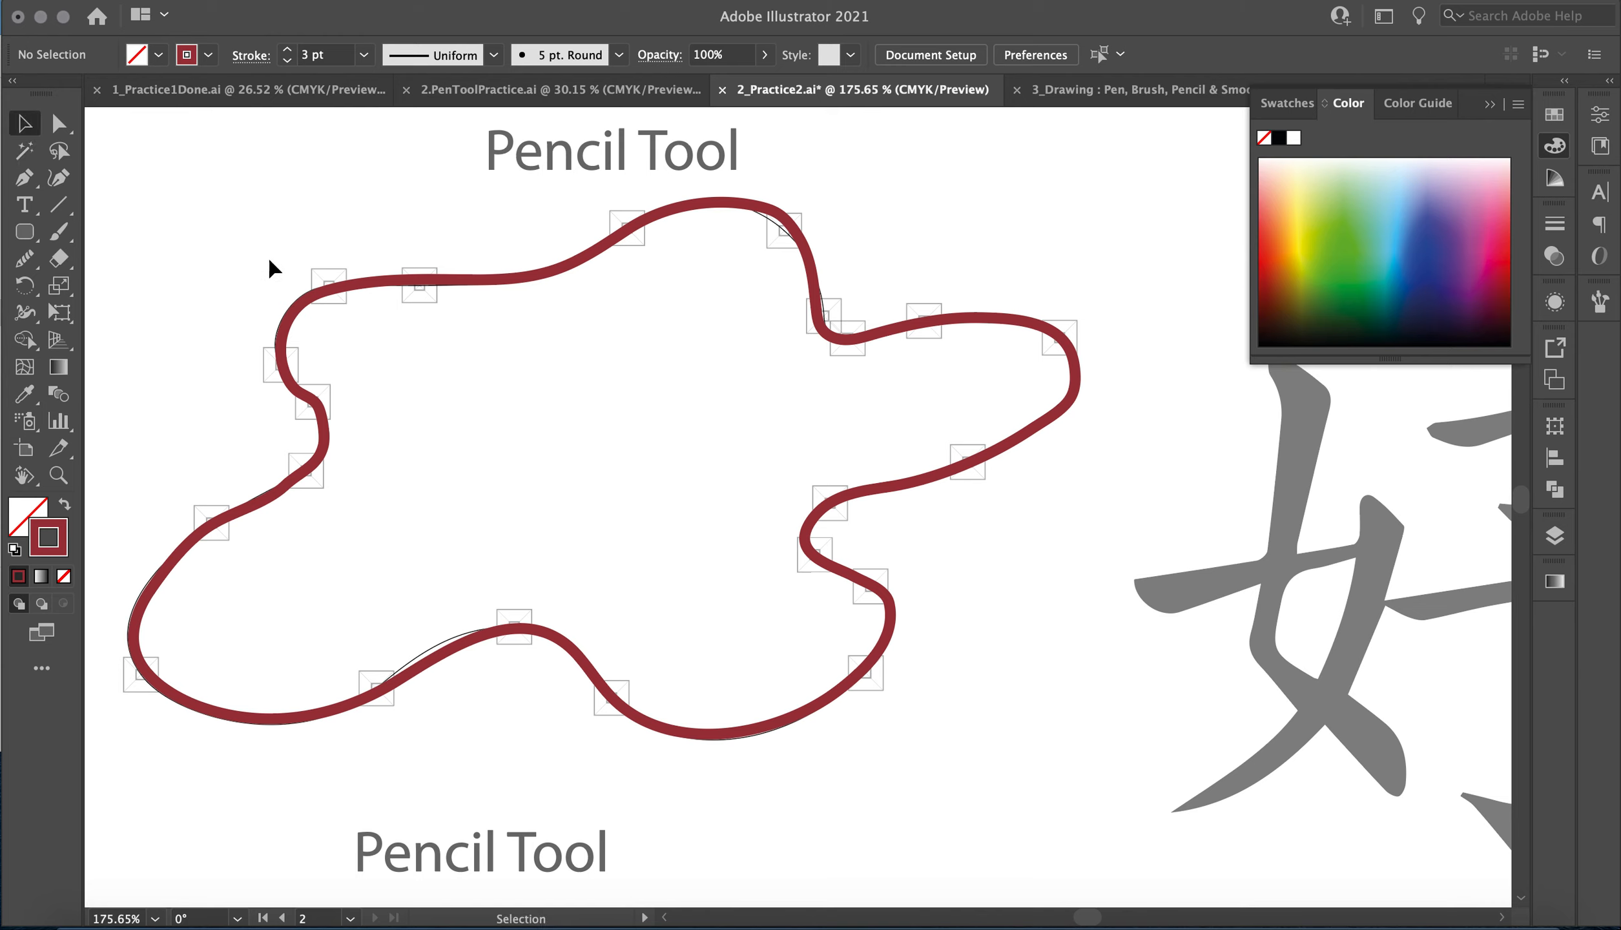
pyautogui.keyDown('super'); pyautogui.click(288, 315); pyautogui.keyUp('super')
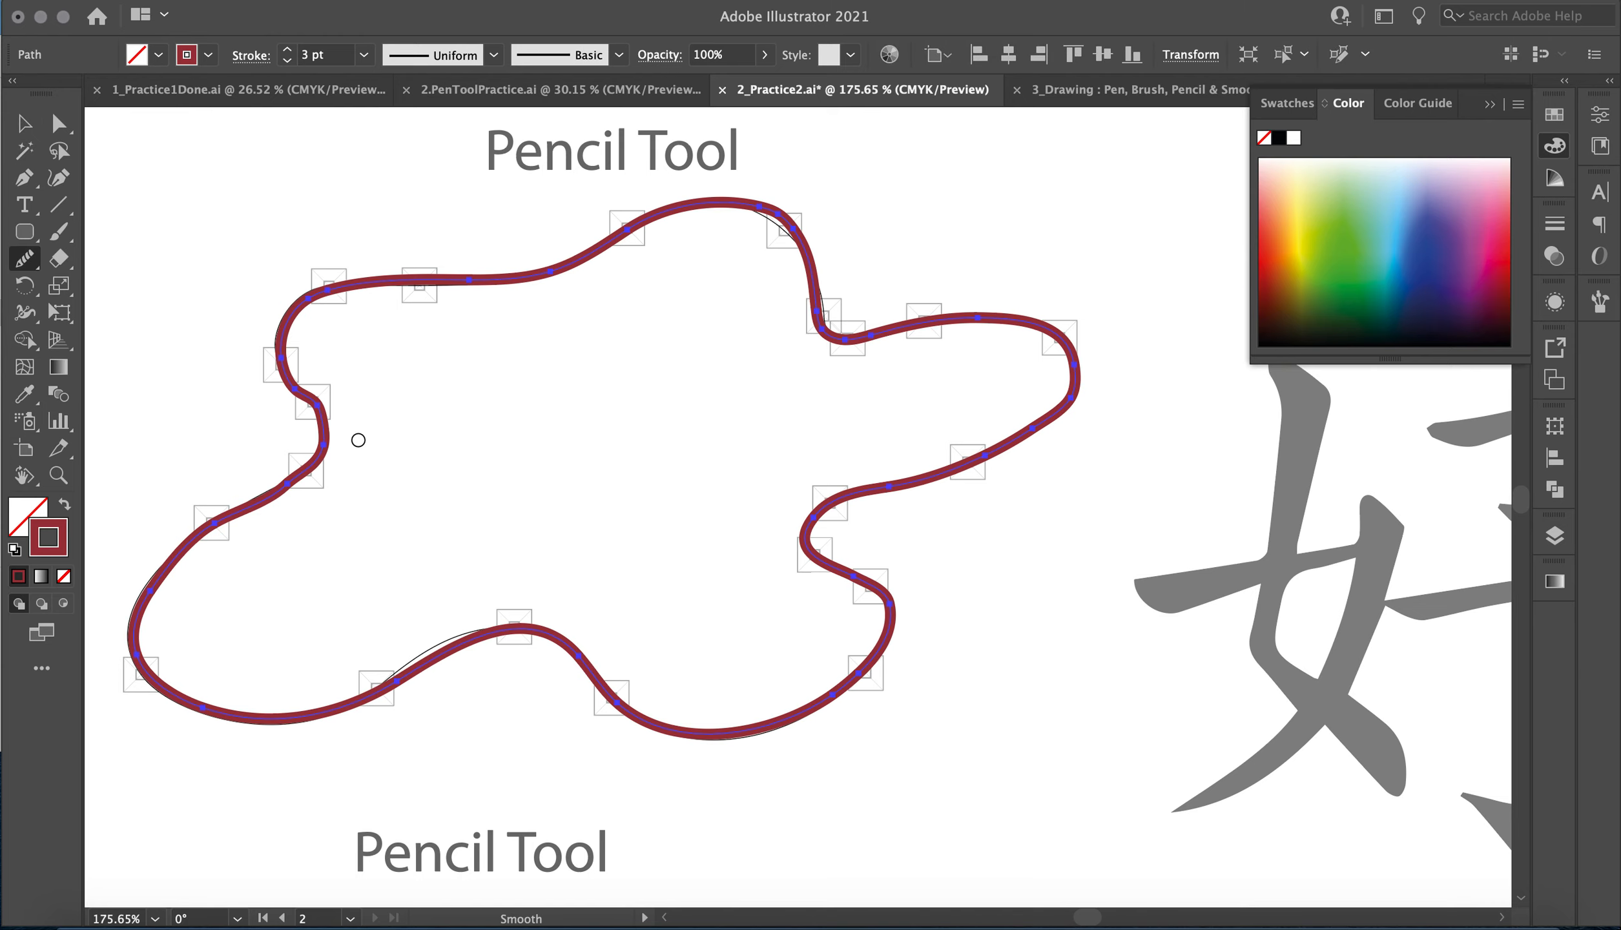
pyautogui.moveTo(316, 403)
pyautogui.mouseDown()
pyautogui.moveTo(320, 452)
pyautogui.moveTo(217, 543)
pyautogui.mouseUp()
pyautogui.moveTo(308, 464); pyautogui.dragTo(196, 510)
# Trace the open arc and the circle under the second Pencil Tool heading with the Pencil tool.
pyautogui.hscroll(6, 656, 457)
pyautogui.scroll(-8, 654, 456)
pyautogui.scroll(-3, 549, 529)
pyautogui.scroll(4, 551, 525)
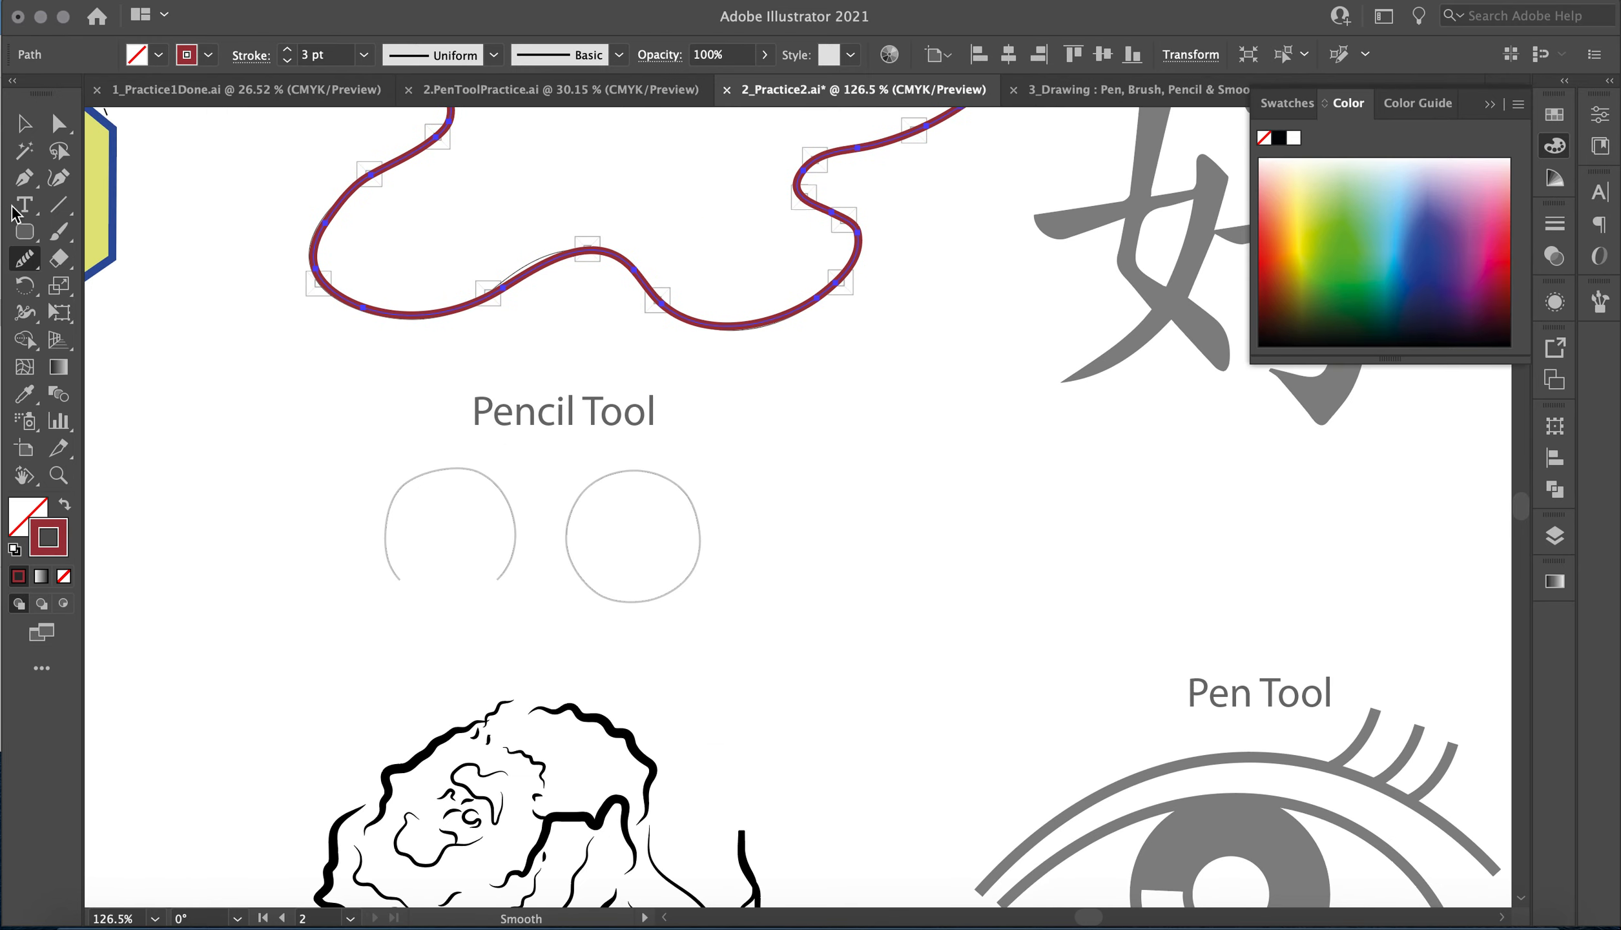
pyautogui.click(25, 259)
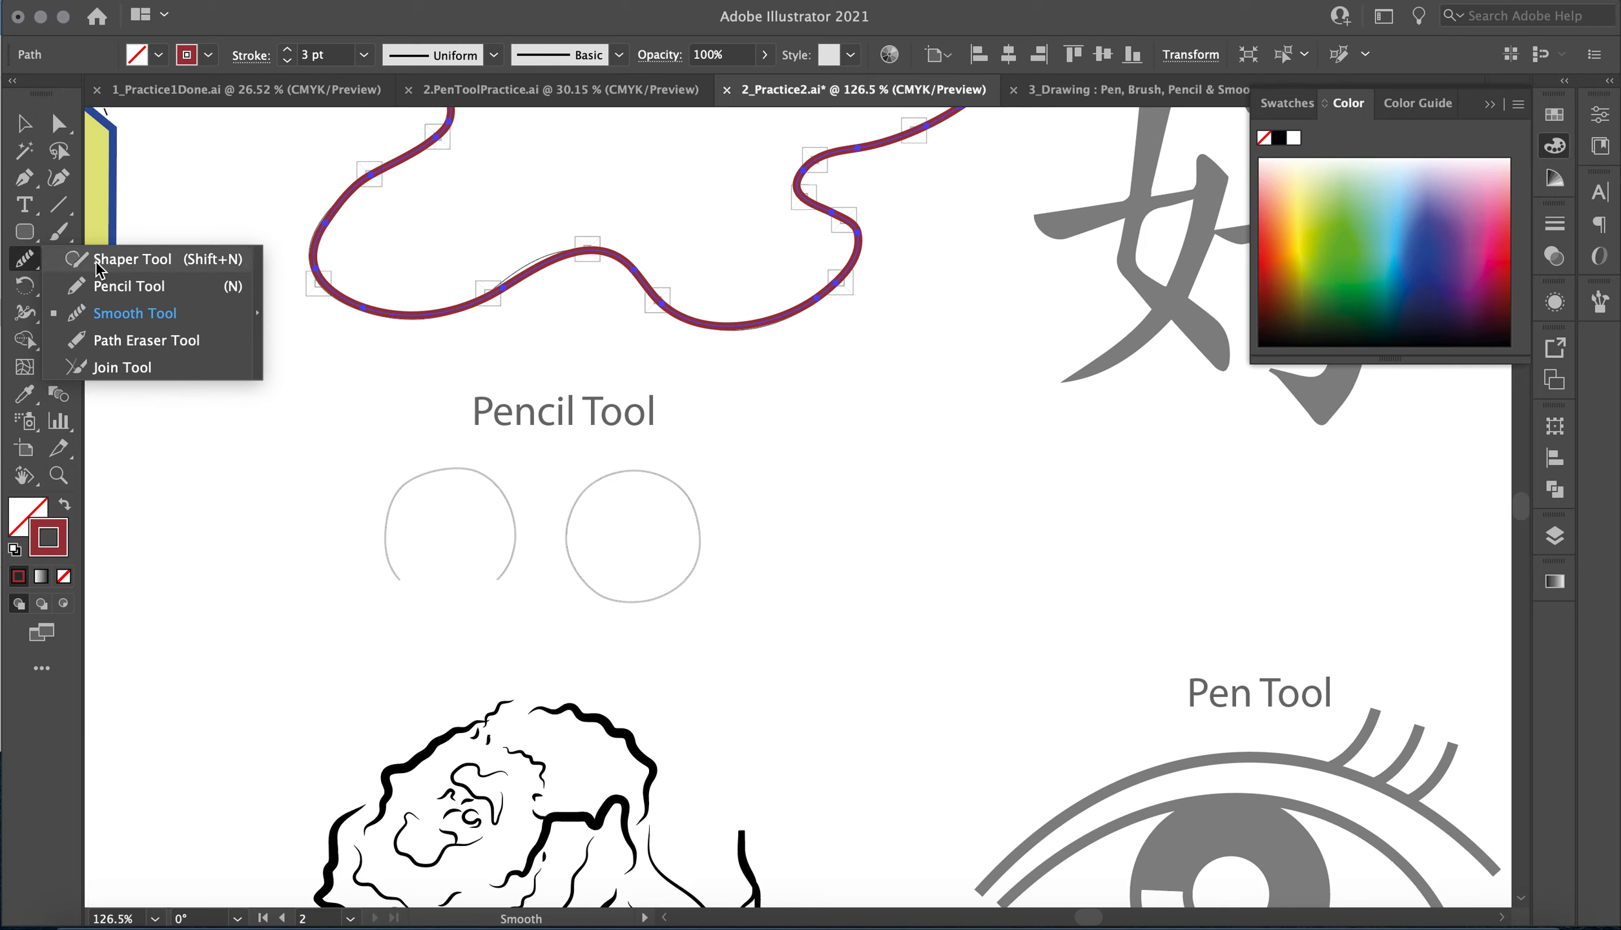
pyautogui.click(100, 288)
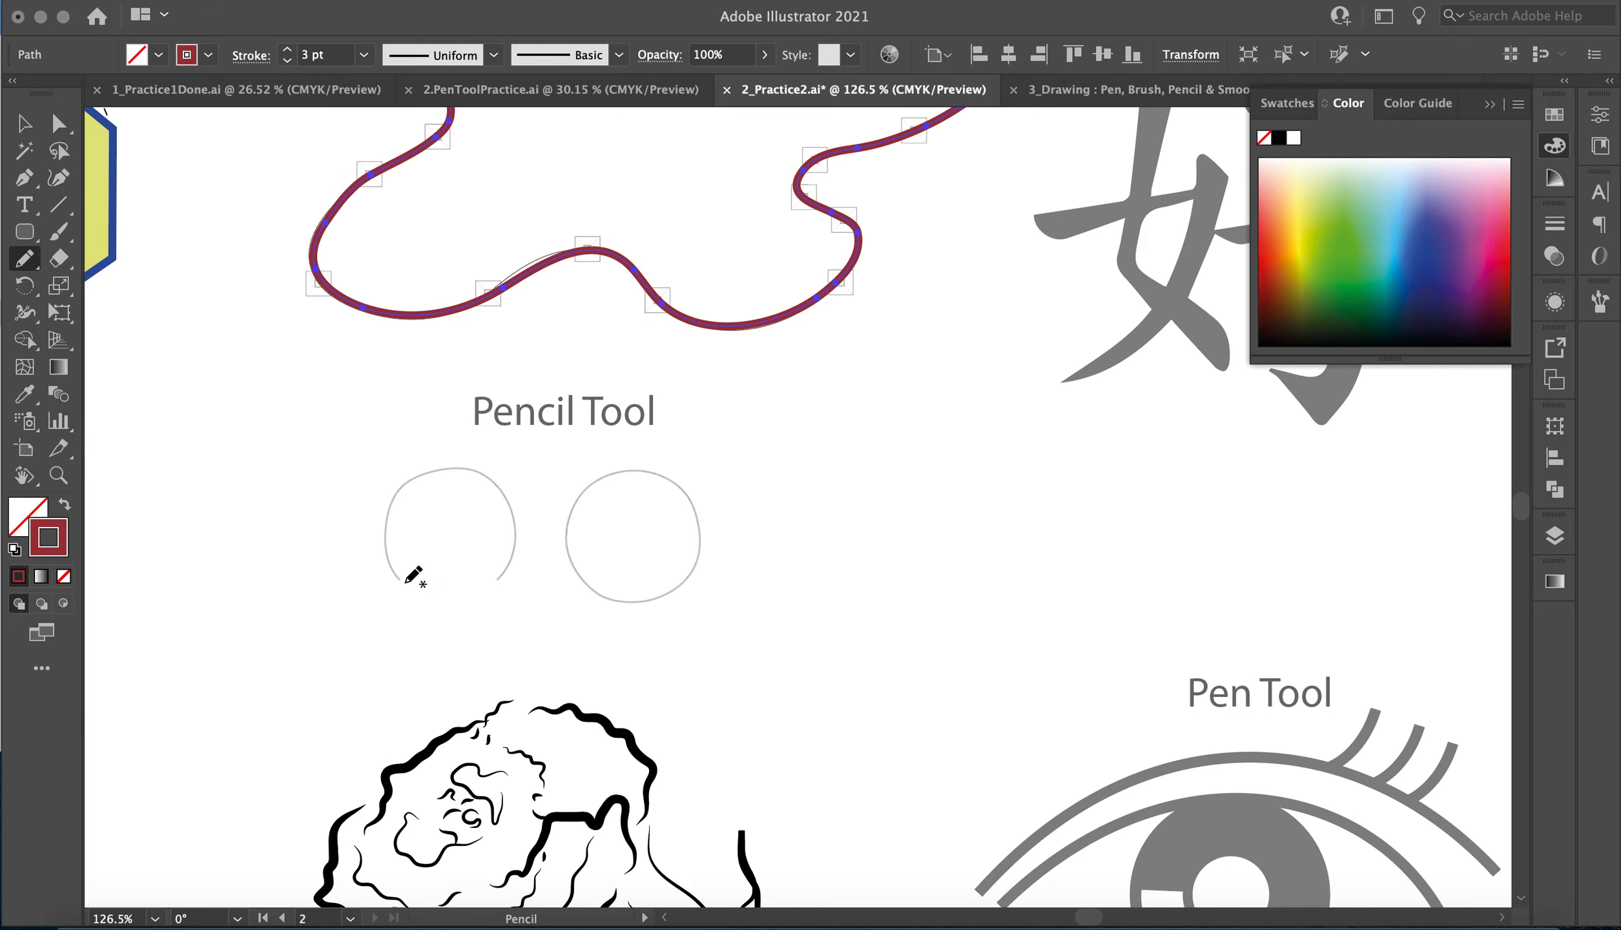
pyautogui.moveTo(400, 579)
pyautogui.mouseDown()
pyautogui.moveTo(396, 498)
pyautogui.moveTo(424, 479)
pyautogui.moveTo(512, 488)
pyautogui.moveTo(520, 574)
pyautogui.moveTo(491, 592)
pyautogui.mouseUp()
pyautogui.moveTo(592, 587)
pyautogui.mouseDown()
pyautogui.moveTo(567, 539)
pyautogui.moveTo(600, 489)
pyautogui.moveTo(690, 482)
pyautogui.moveTo(702, 531)
pyautogui.mouseUp()
pyautogui.moveTo(672, 586)
pyautogui.mouseDown()
pyautogui.moveTo(578, 577)
pyautogui.moveTo(589, 585)
pyautogui.mouseUp()
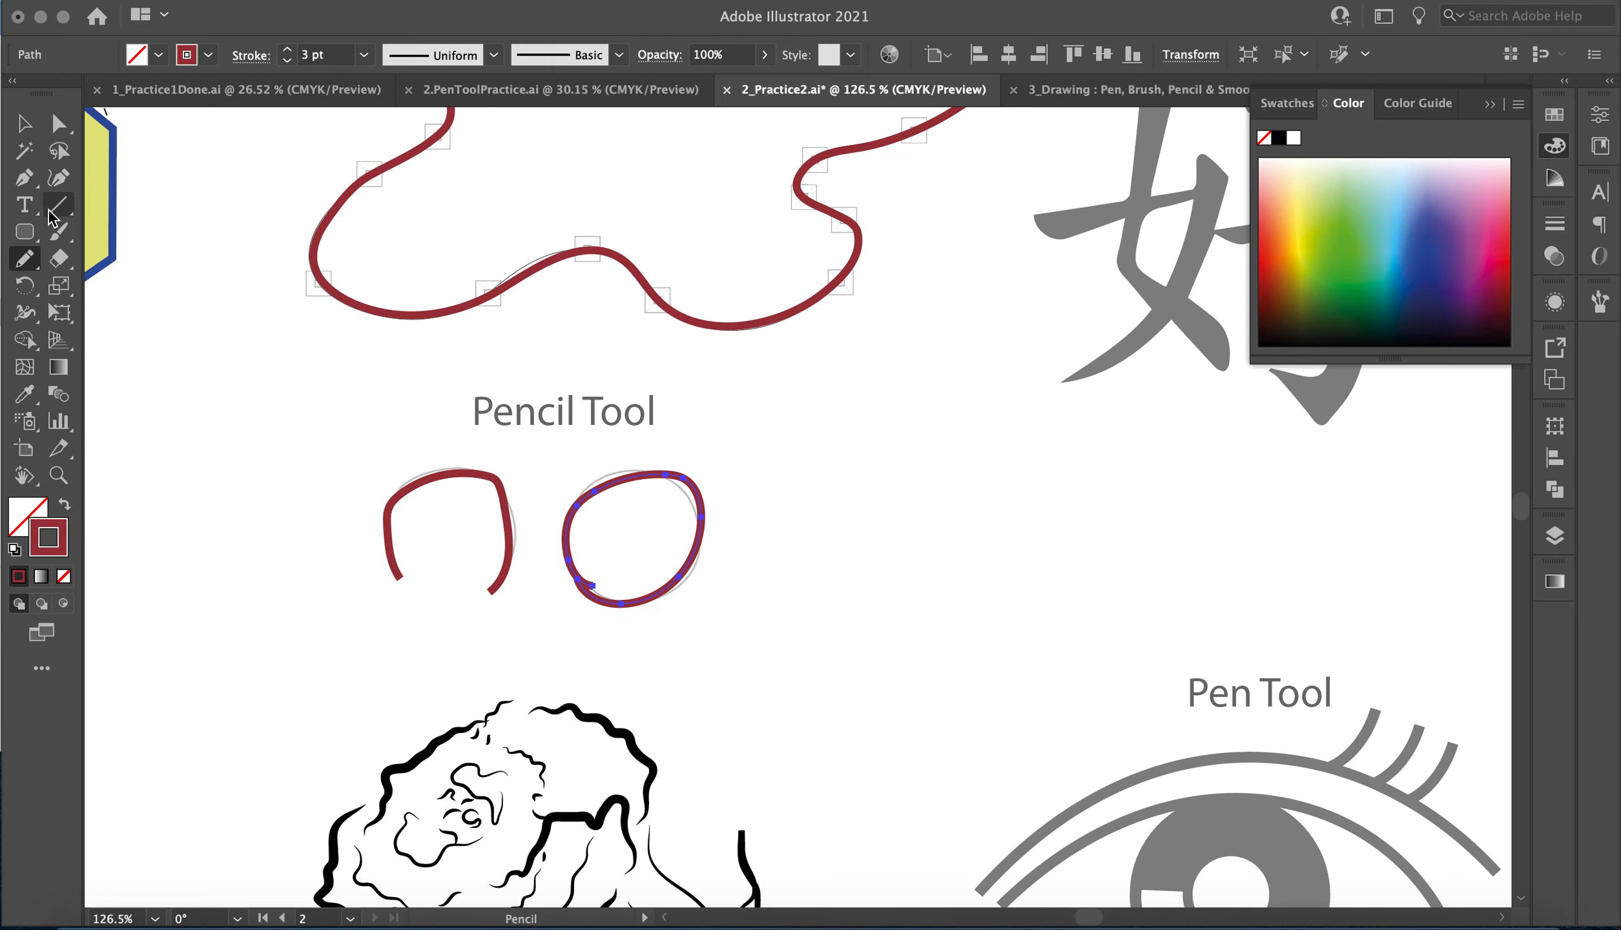
# Smooth the pencil-drawn circle along its upper and lower curves with the Smooth tool.
pyautogui.click(28, 269)
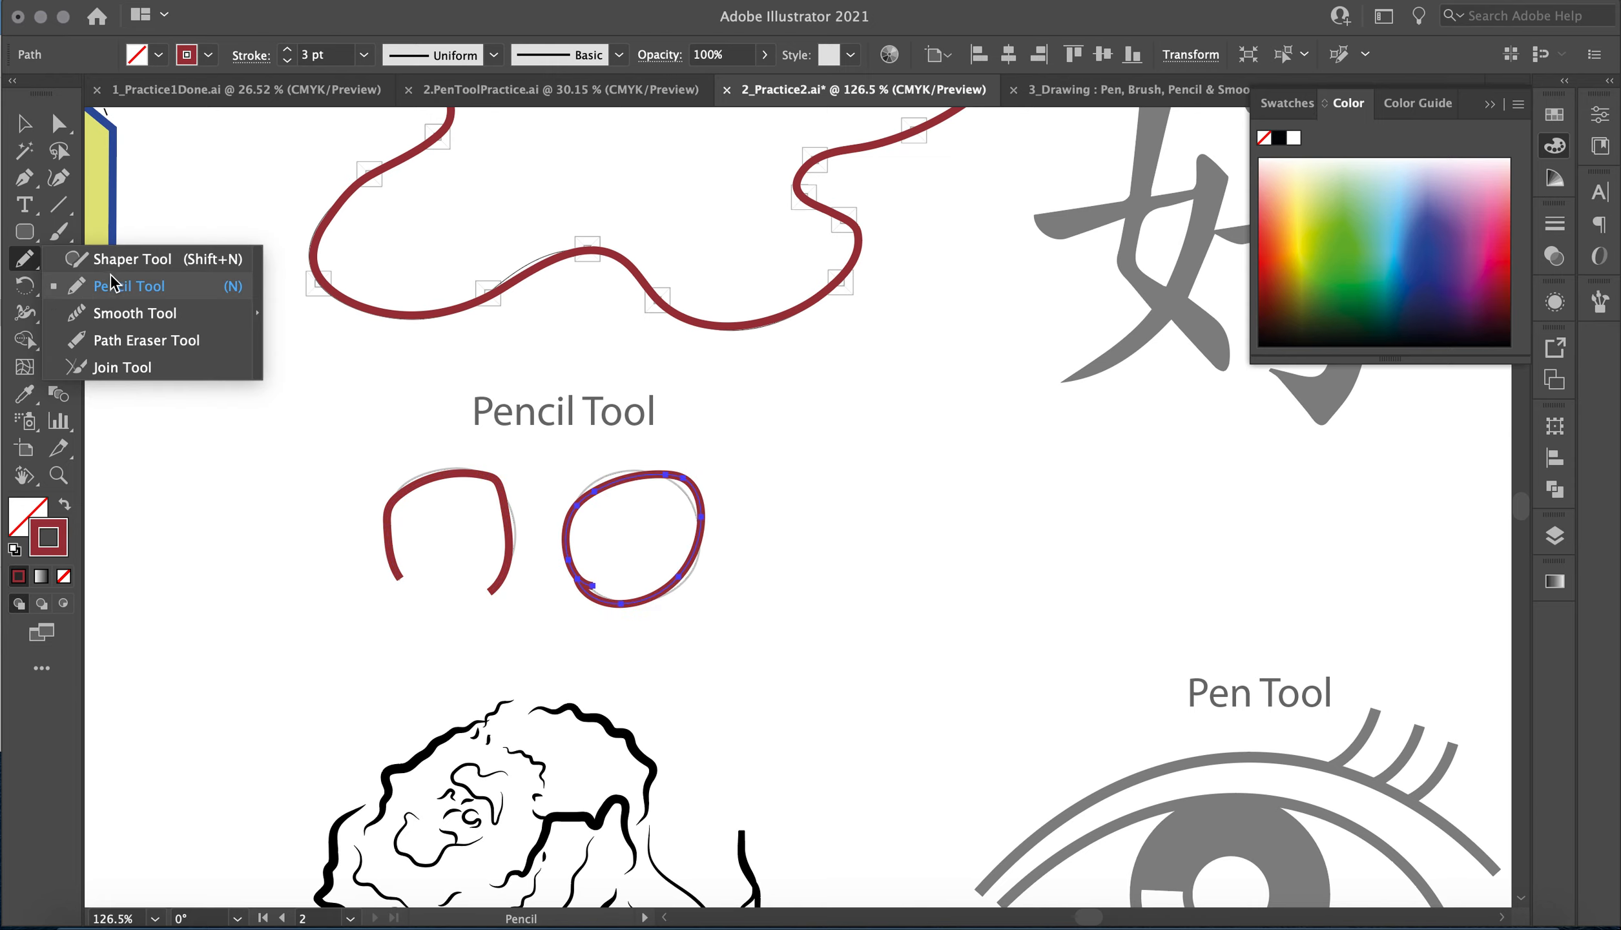
pyautogui.click(109, 314)
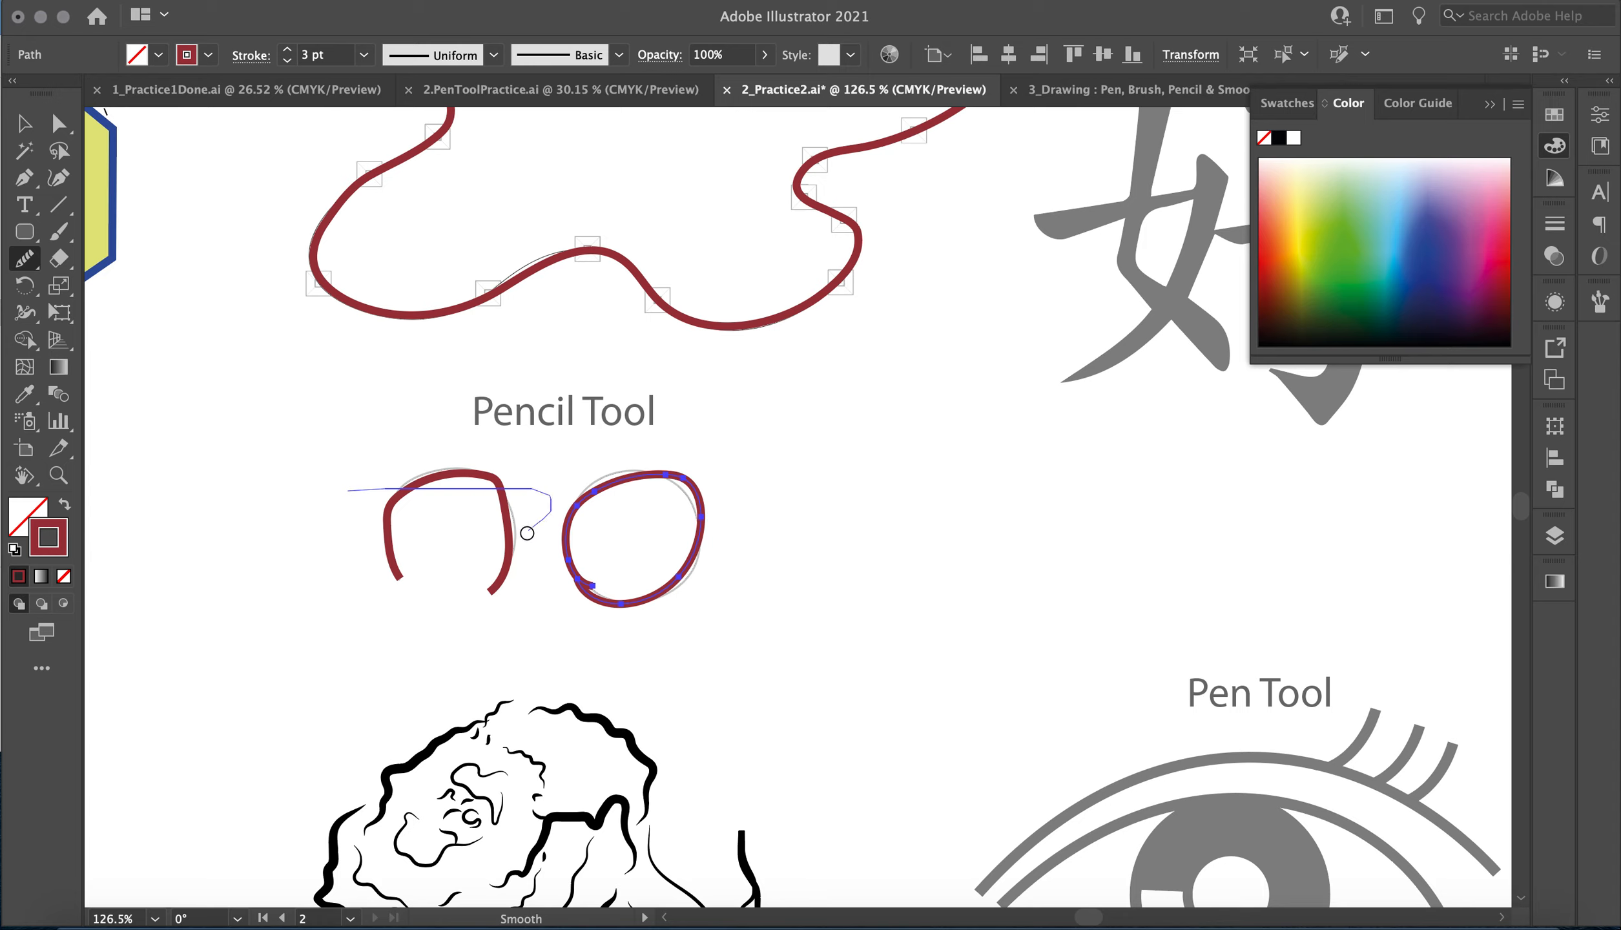
pyautogui.moveTo(645, 475)
pyautogui.mouseDown()
pyautogui.moveTo(700, 531)
pyautogui.moveTo(604, 595)
pyautogui.mouseUp()
pyautogui.moveTo(585, 499)
pyautogui.mouseDown()
pyautogui.moveTo(603, 572)
pyautogui.moveTo(662, 589)
pyautogui.mouseUp()
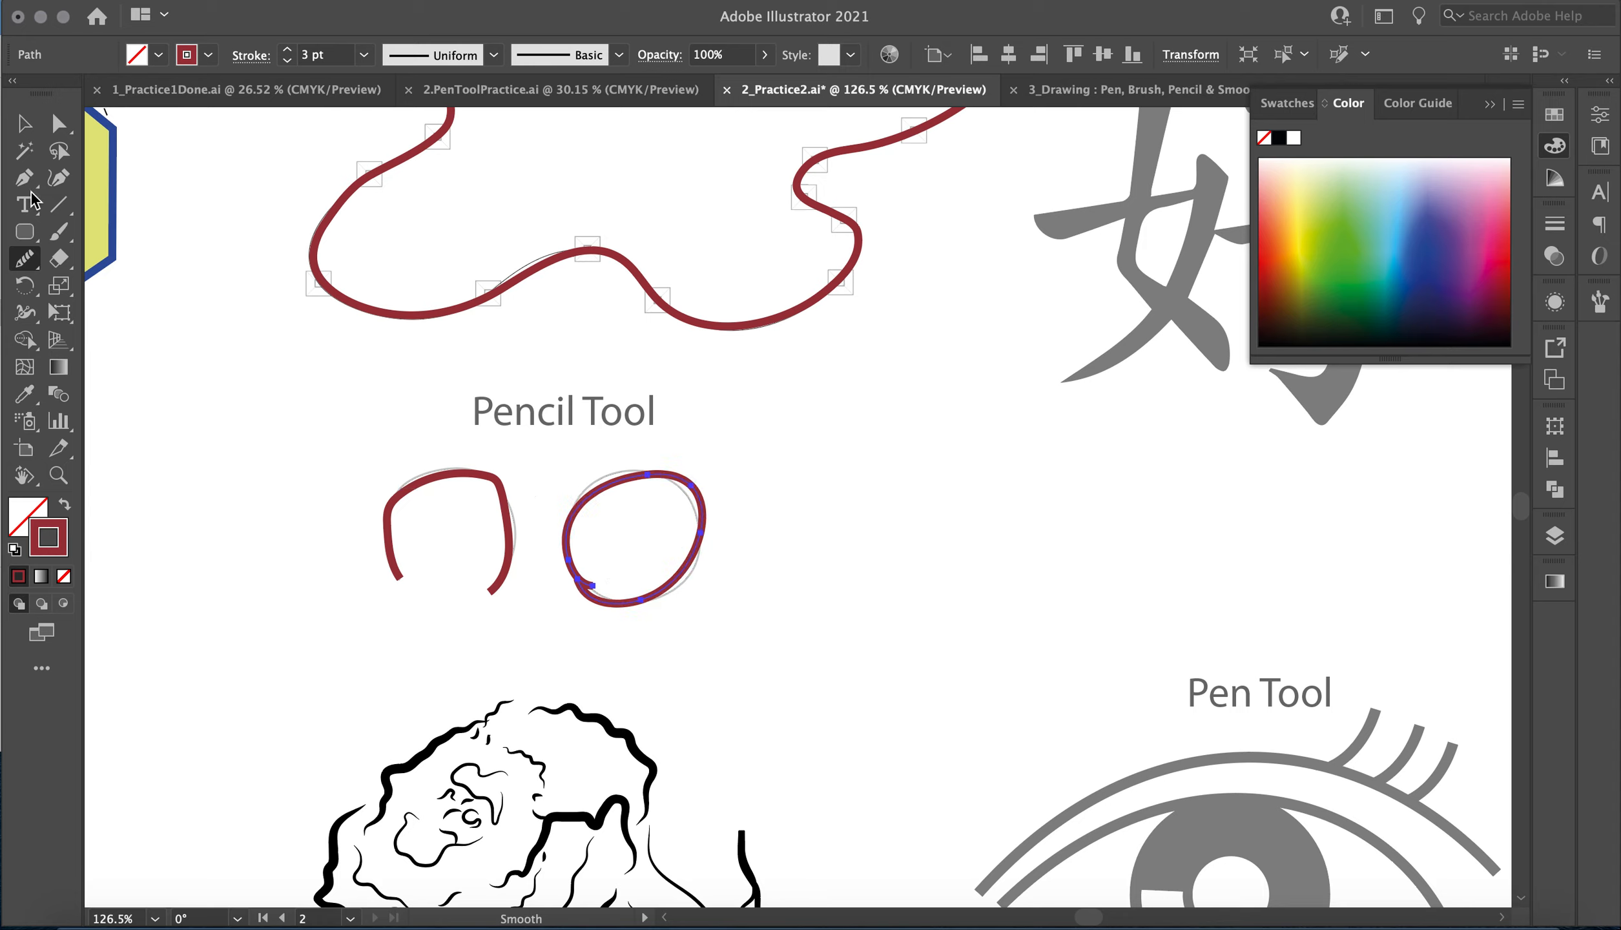
# Choose the Paintbrush tool and go to the grey Chinese character template under the Brush Tool heading.
pyautogui.click(58, 231)
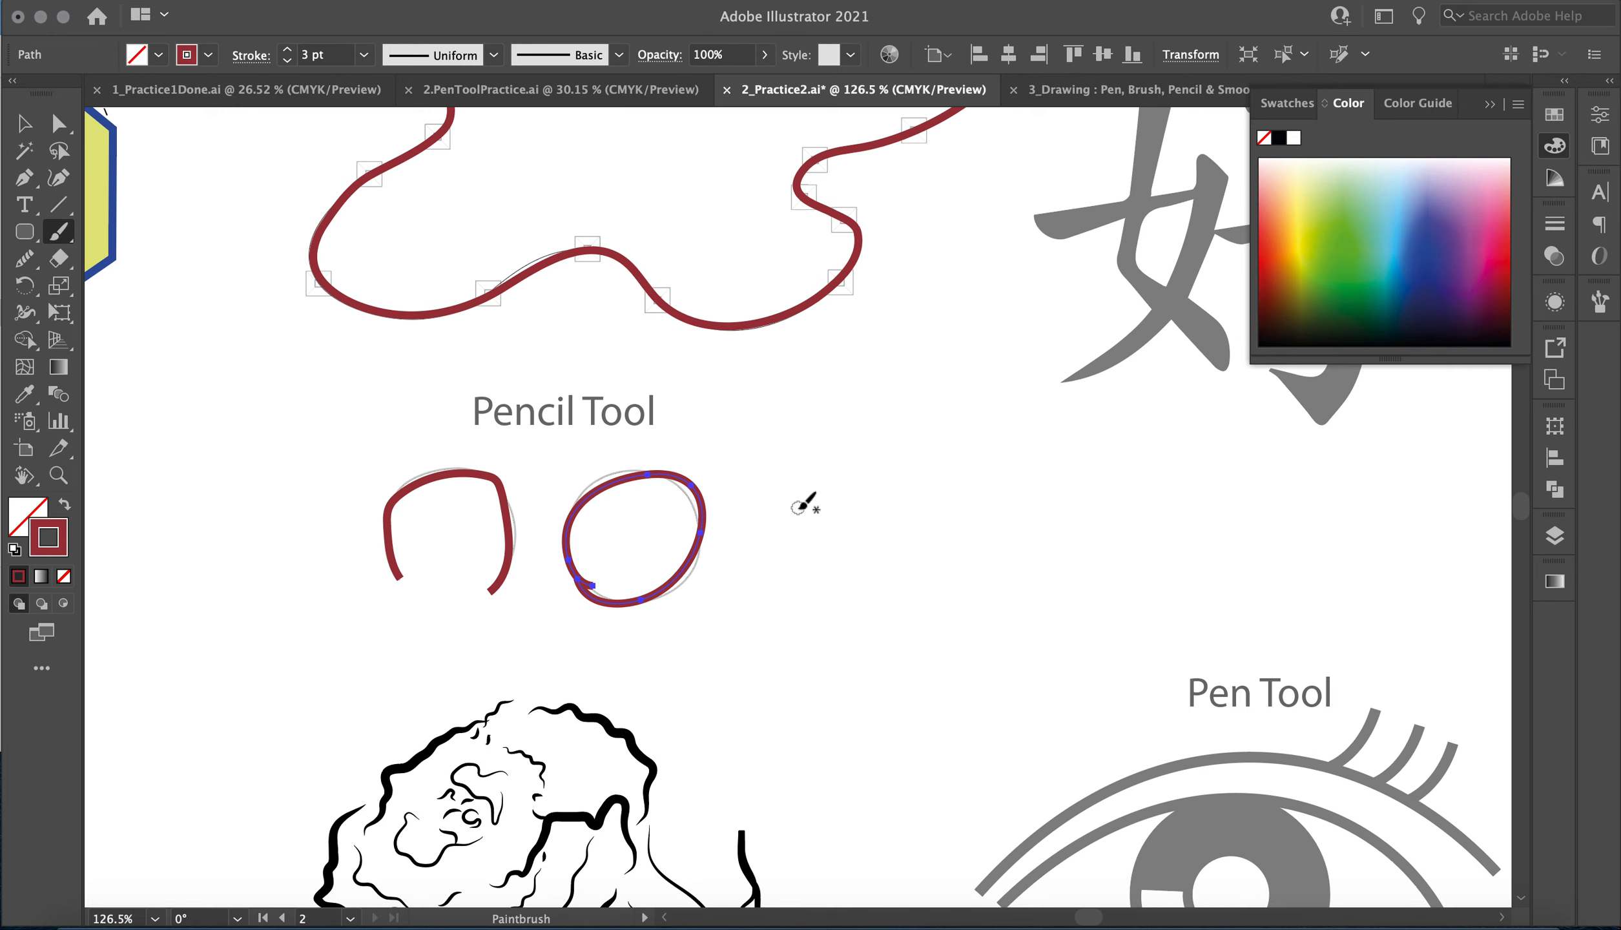
pyautogui.scroll(-5, 805, 501)
pyautogui.hscroll(4, 805, 500)
pyautogui.scroll(-5, 807, 502)
pyautogui.hscroll(-15, 807, 502)
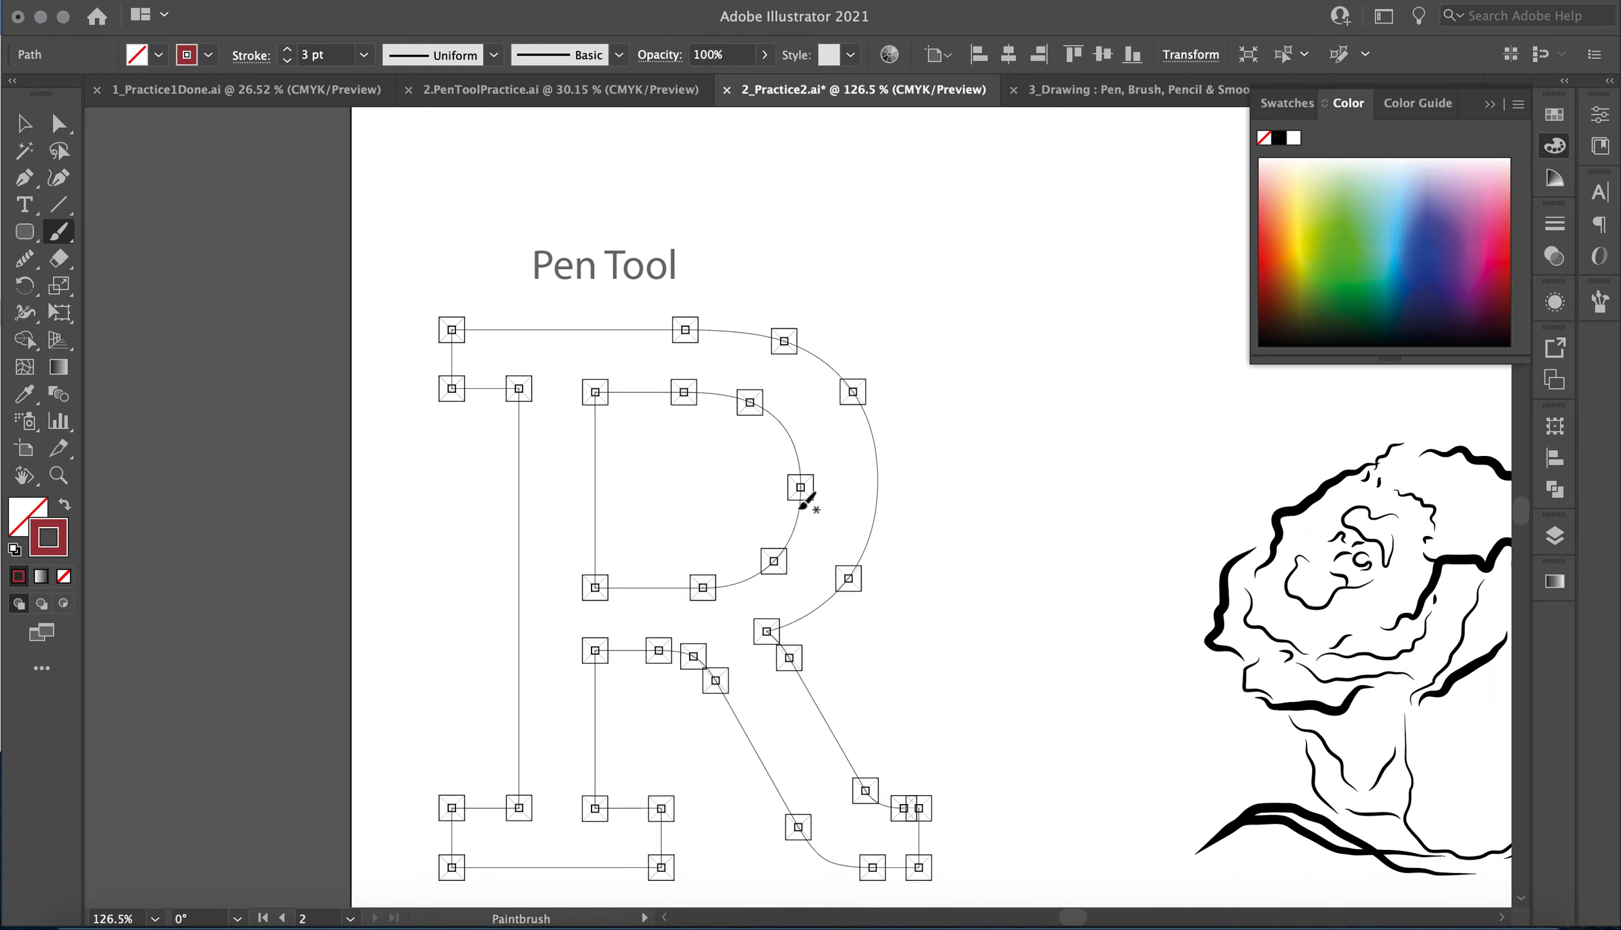
pyautogui.hscroll(15, 807, 502)
pyautogui.scroll(8, 808, 501)
pyautogui.hscroll(5, 807, 501)
pyautogui.scroll(2, 807, 501)
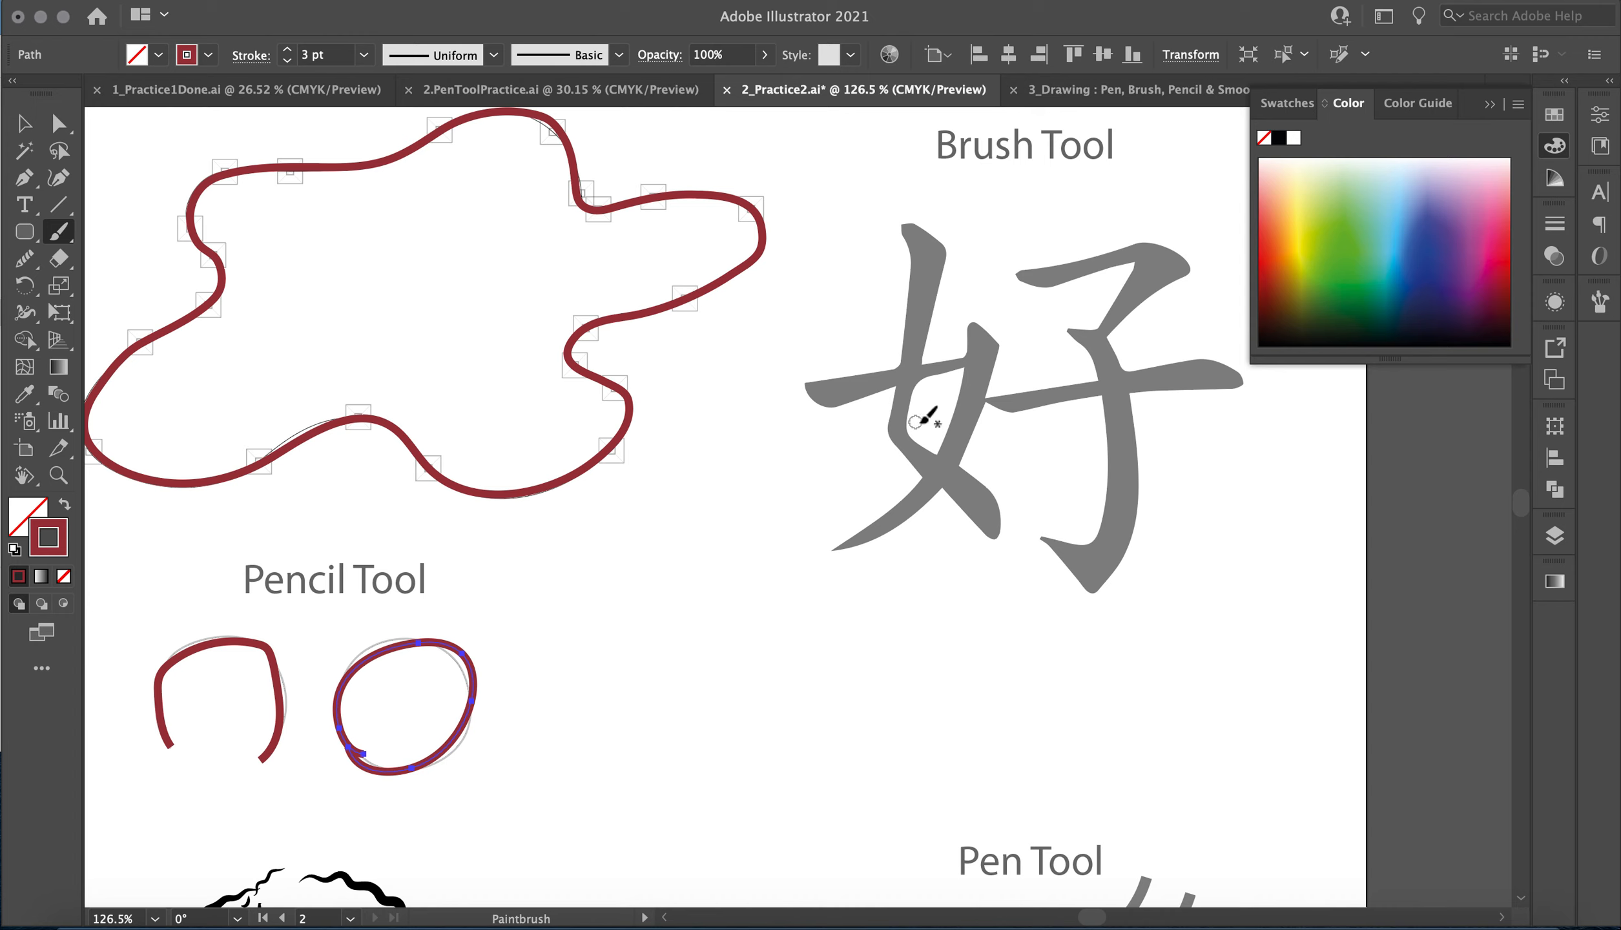
pyautogui.hscroll(5, 1056, 463)
pyautogui.scroll(-1, 1056, 463)
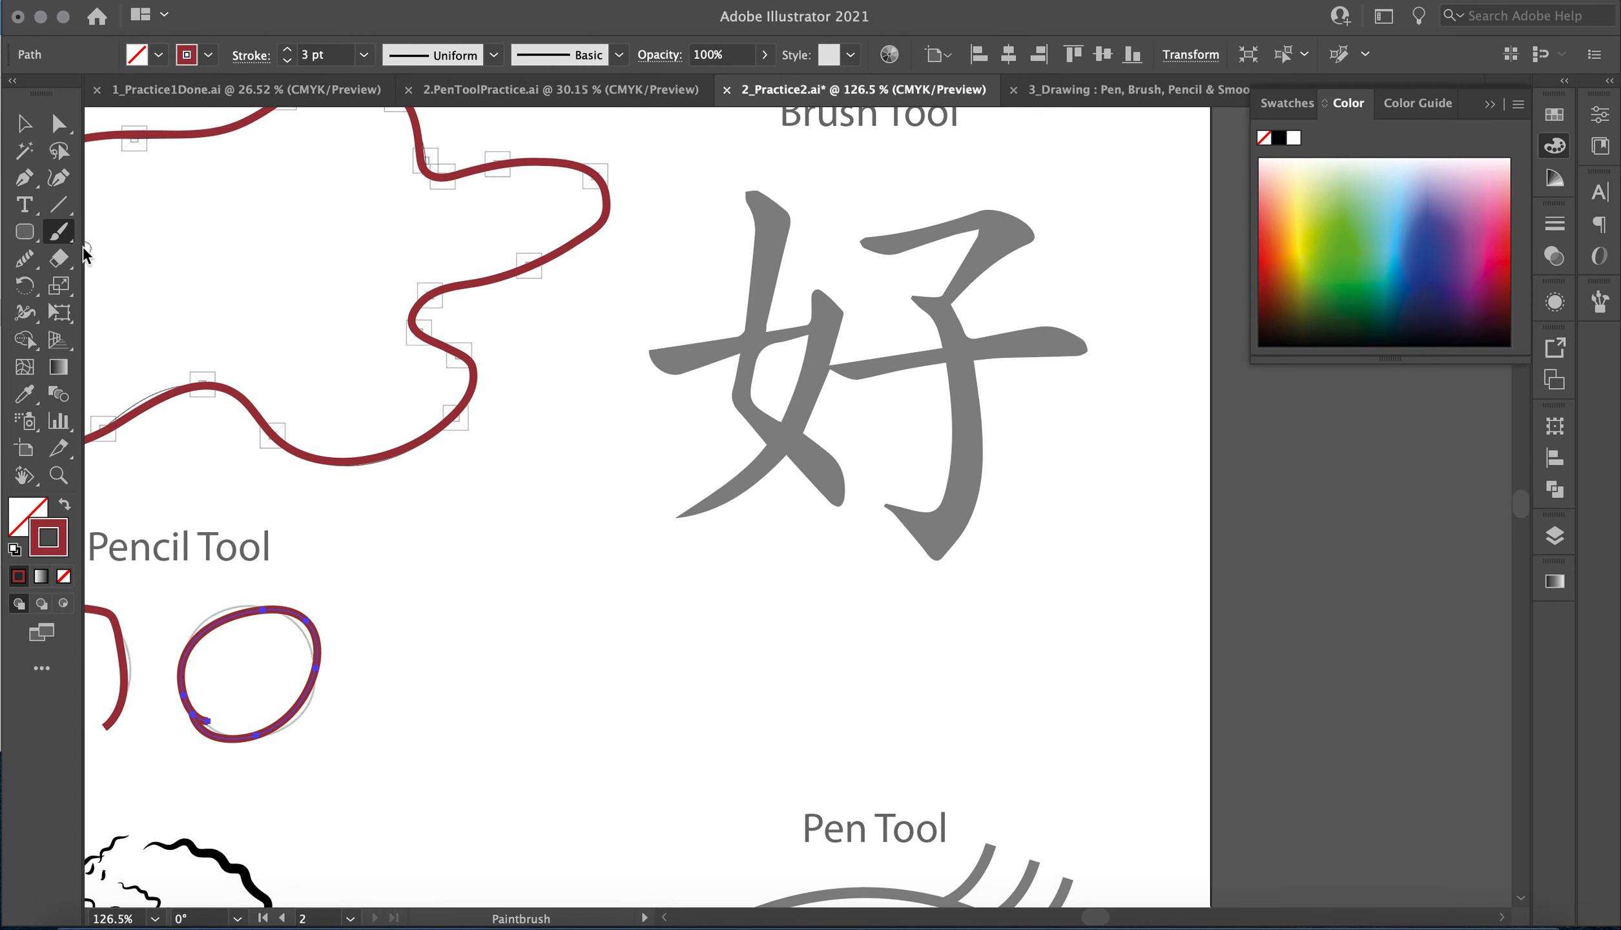
pyautogui.click(59, 230)
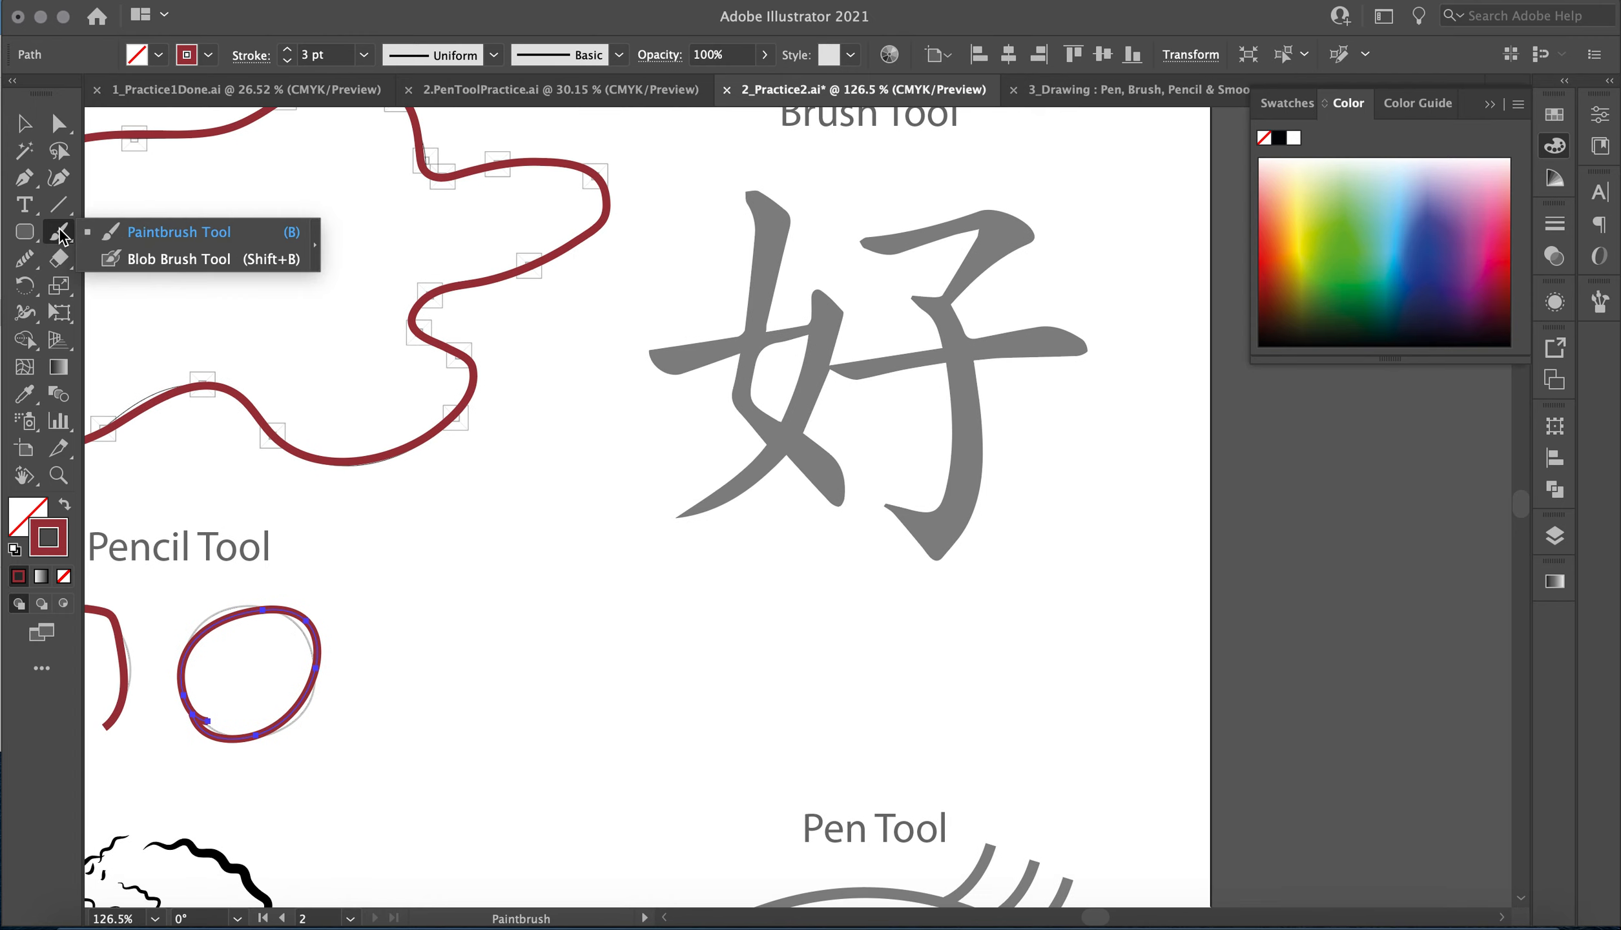
pyautogui.click(162, 223)
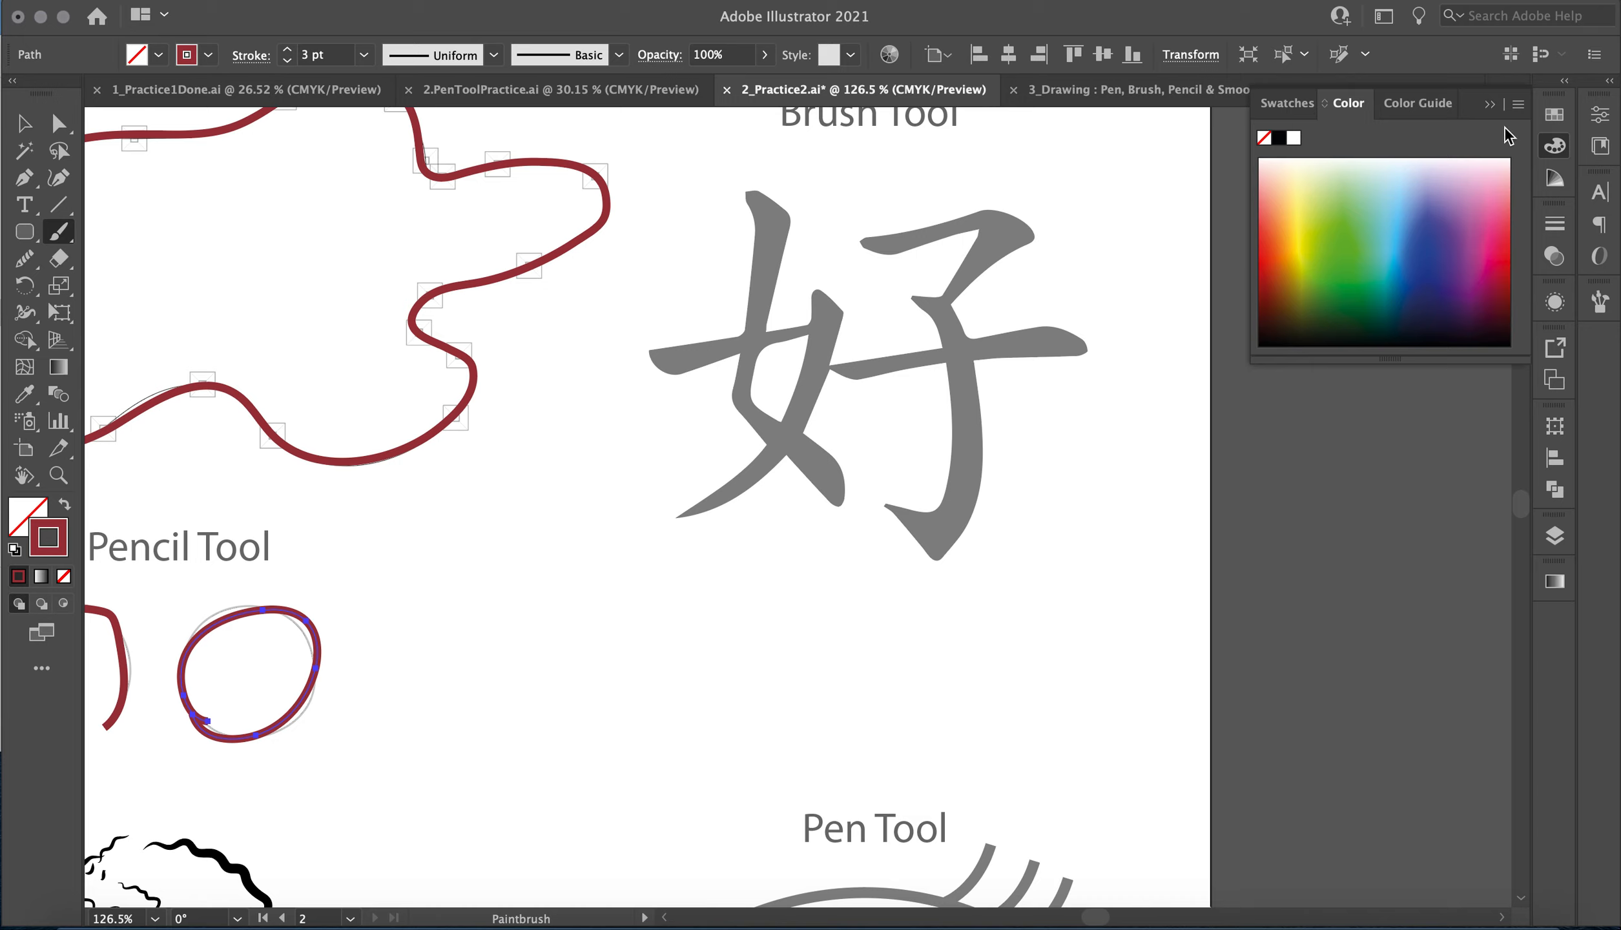
# Collapse the Color panel and show the Brushes panel beside the character template.
pyautogui.click(1491, 105)
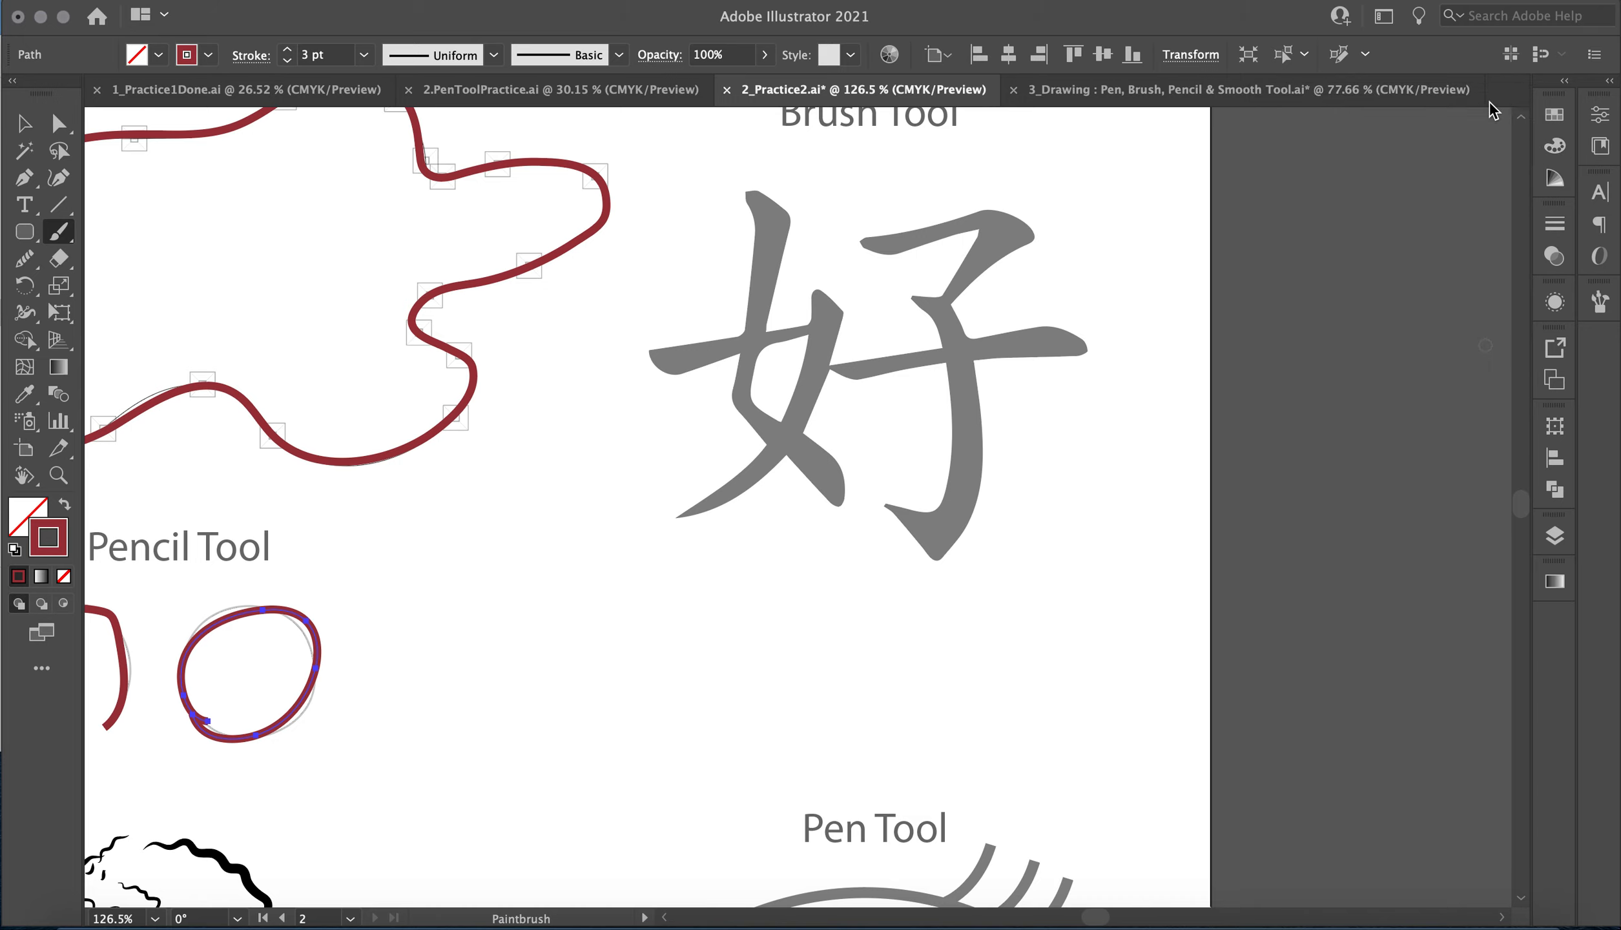
pyautogui.click(1602, 301)
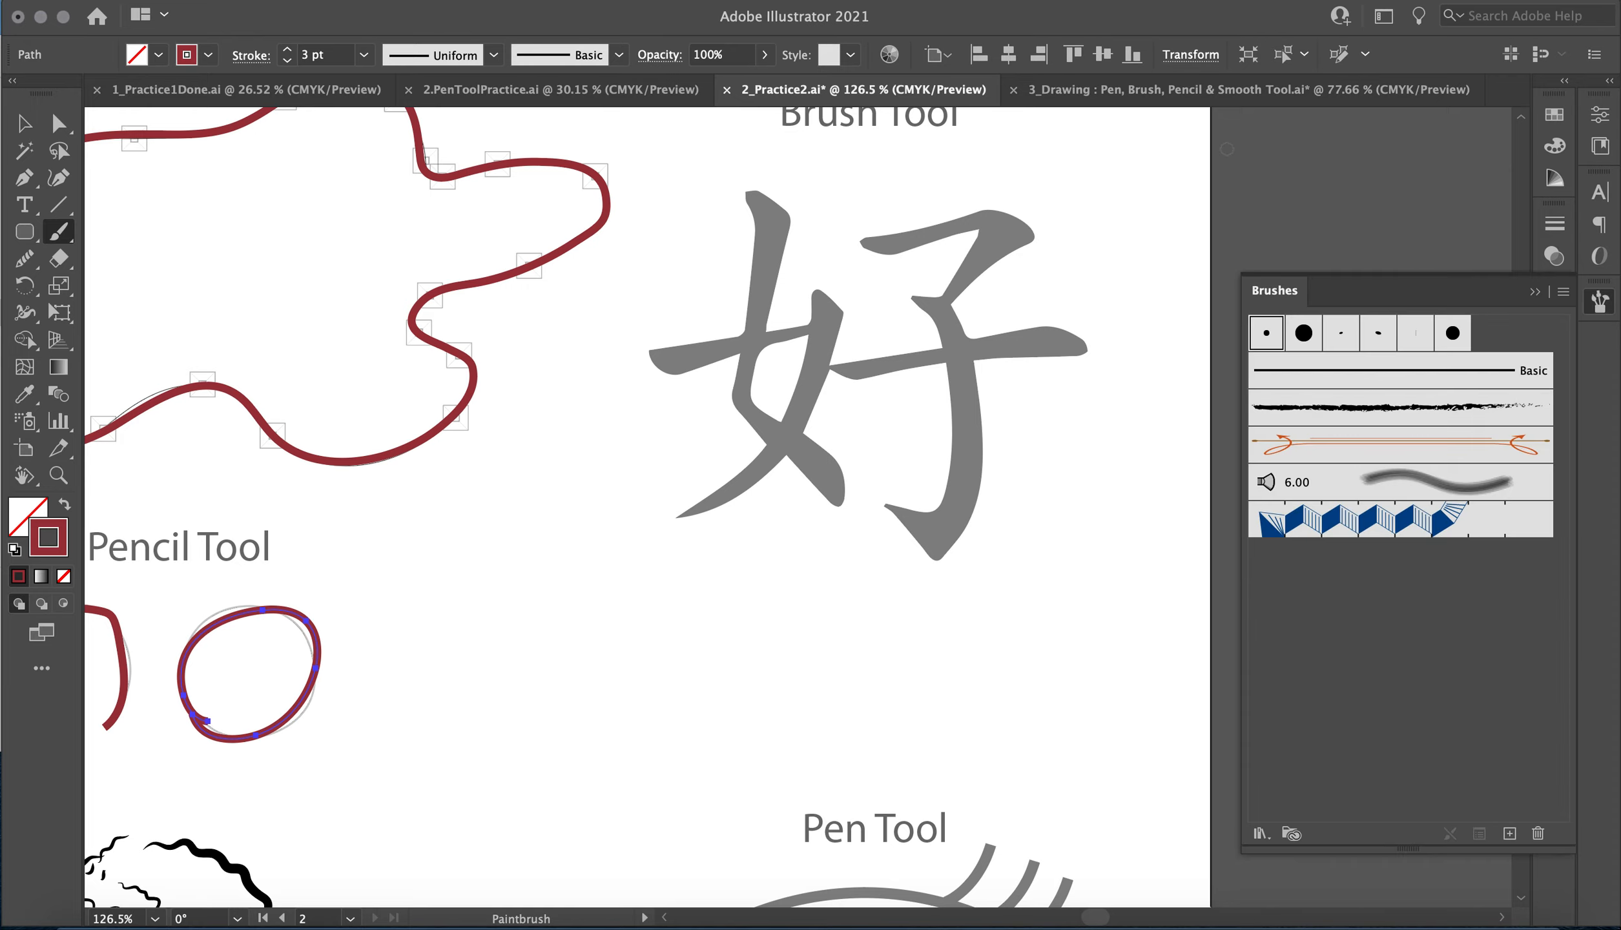
pyautogui.click(591, 2)
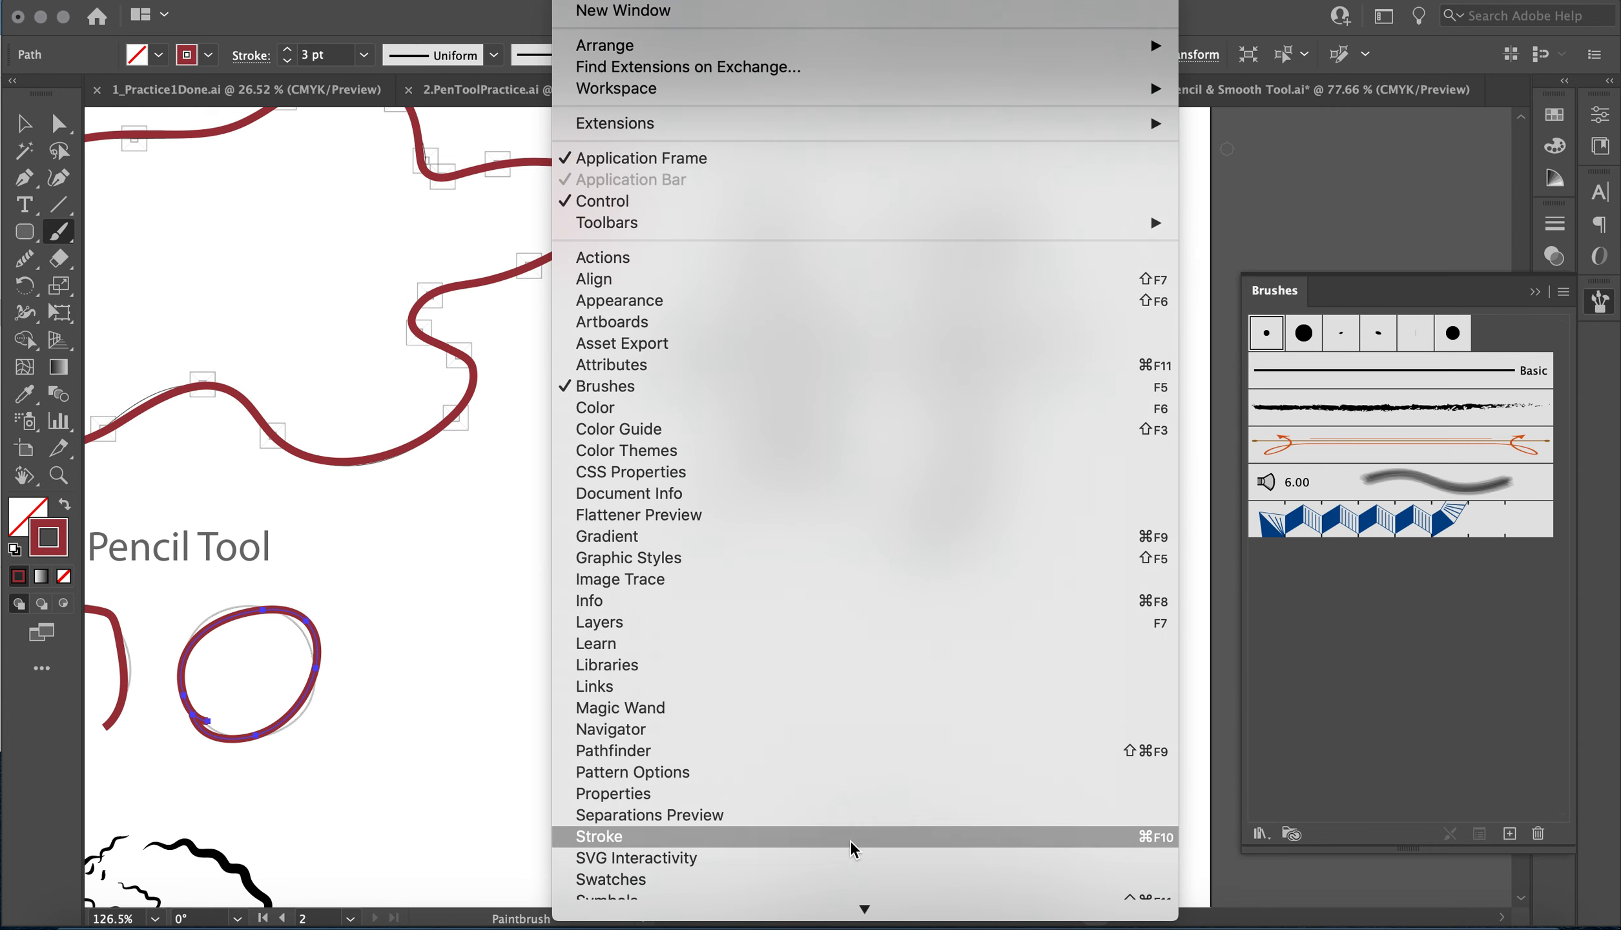
pyautogui.scroll(-5, 788, 423)
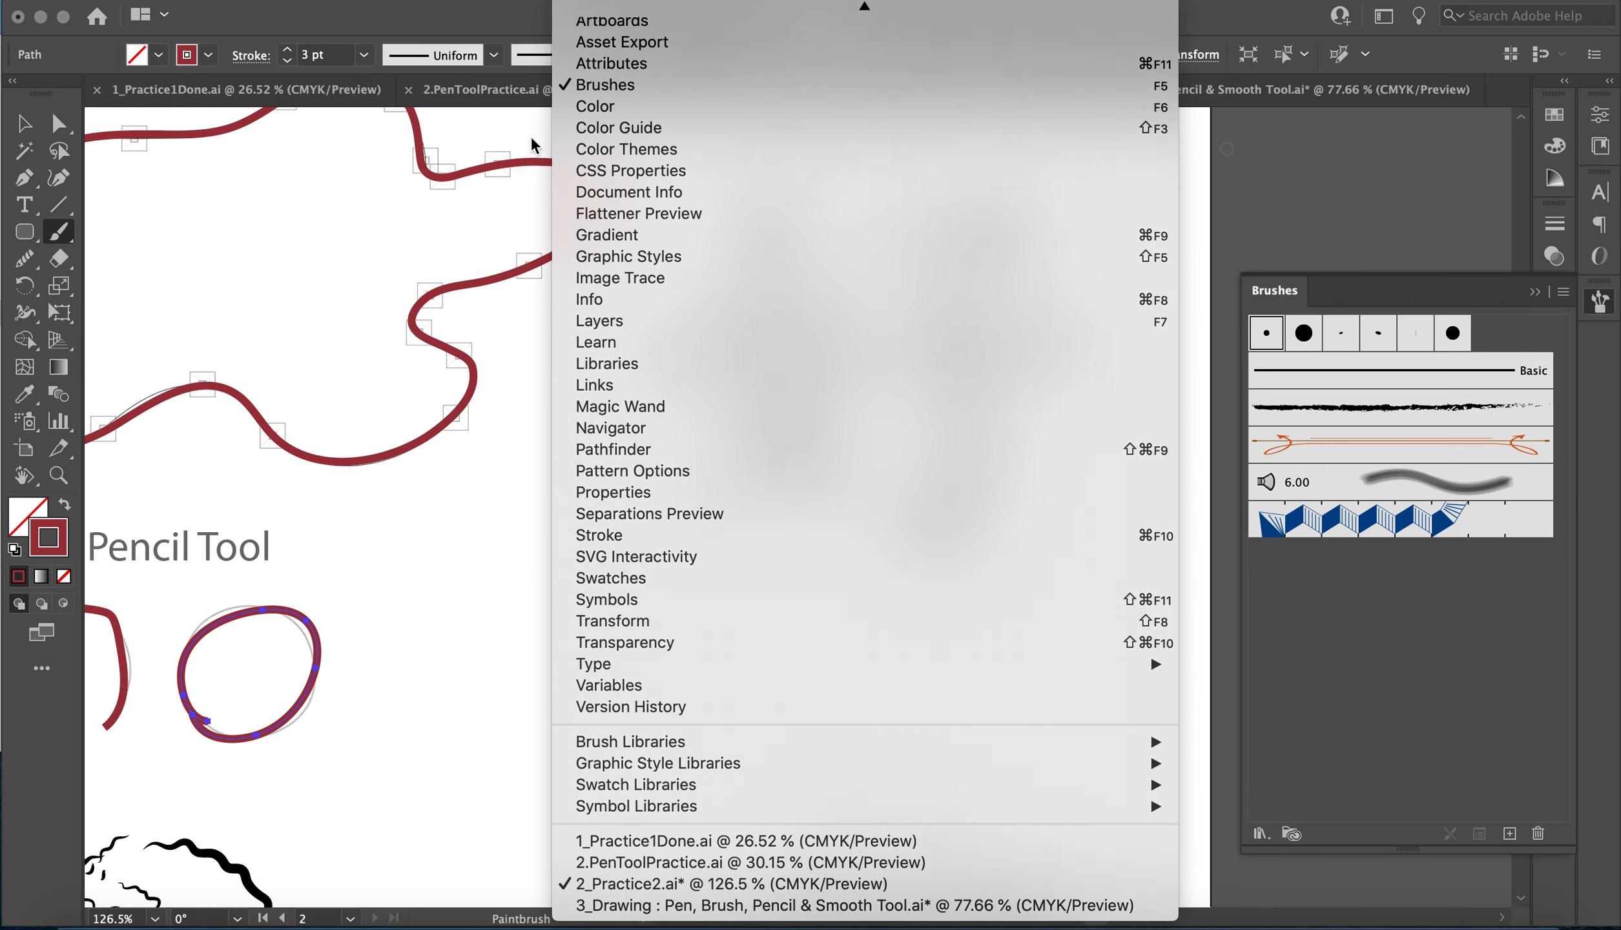
pyautogui.click(550, 367)
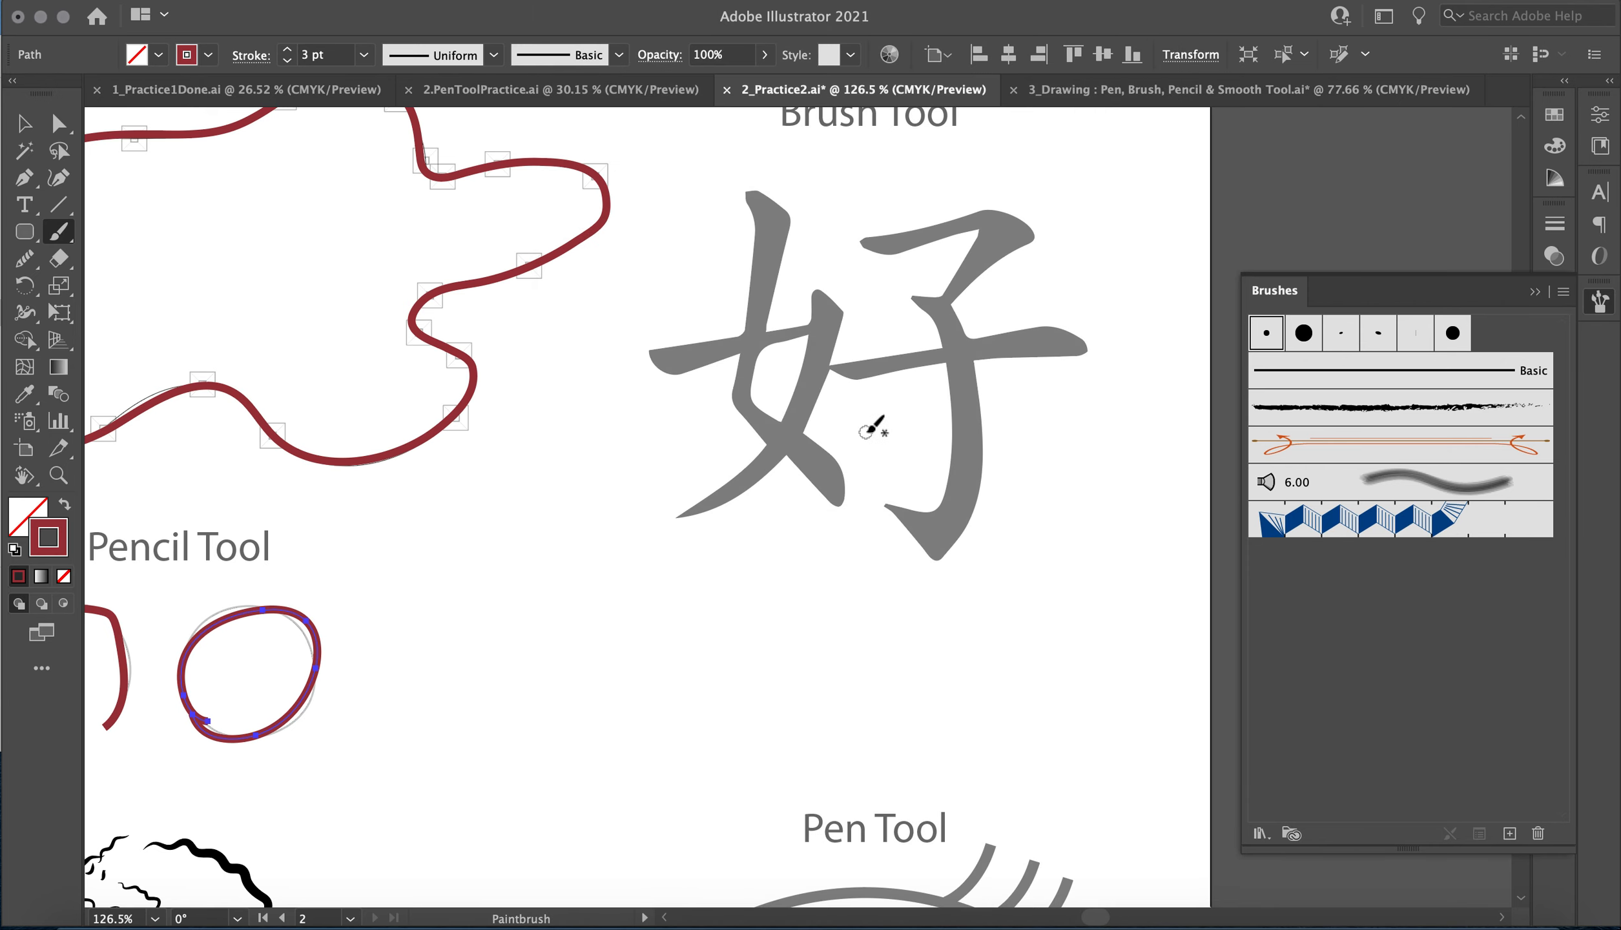
# Paint a thin curved test stroke beside the character with the 3 pt. Oval brush and delete it.
pyautogui.scroll(4, 872, 423)
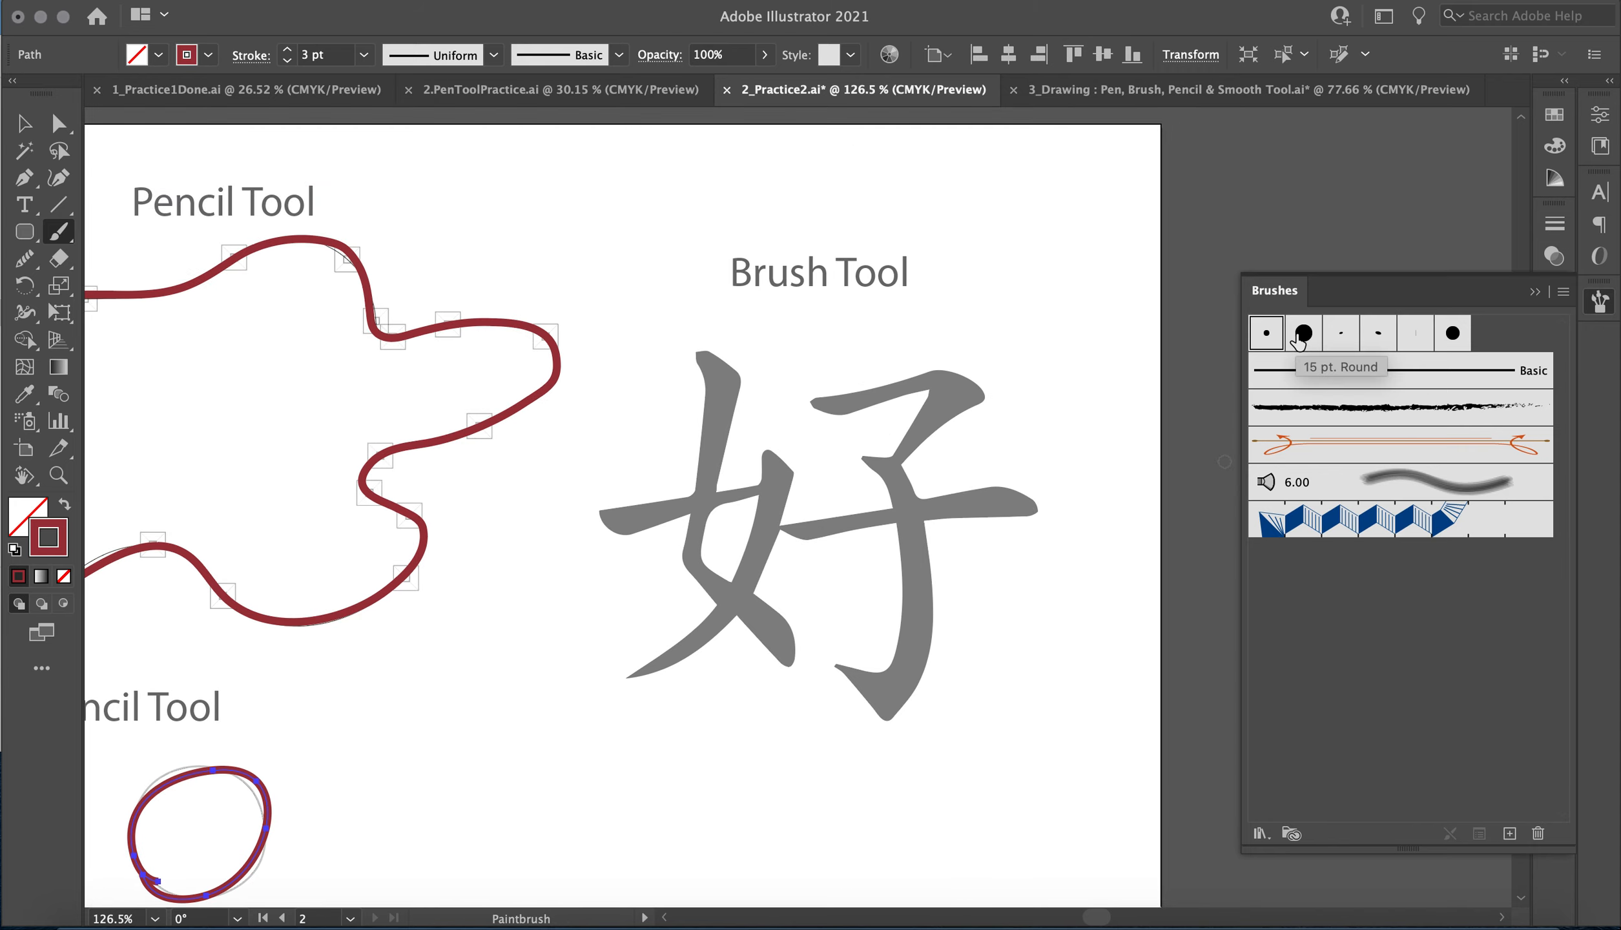
pyautogui.click(1342, 336)
pyautogui.moveTo(968, 202)
pyautogui.mouseDown()
pyautogui.moveTo(921, 345)
pyautogui.moveTo(1078, 499)
pyautogui.moveTo(961, 577)
pyautogui.mouseUp()
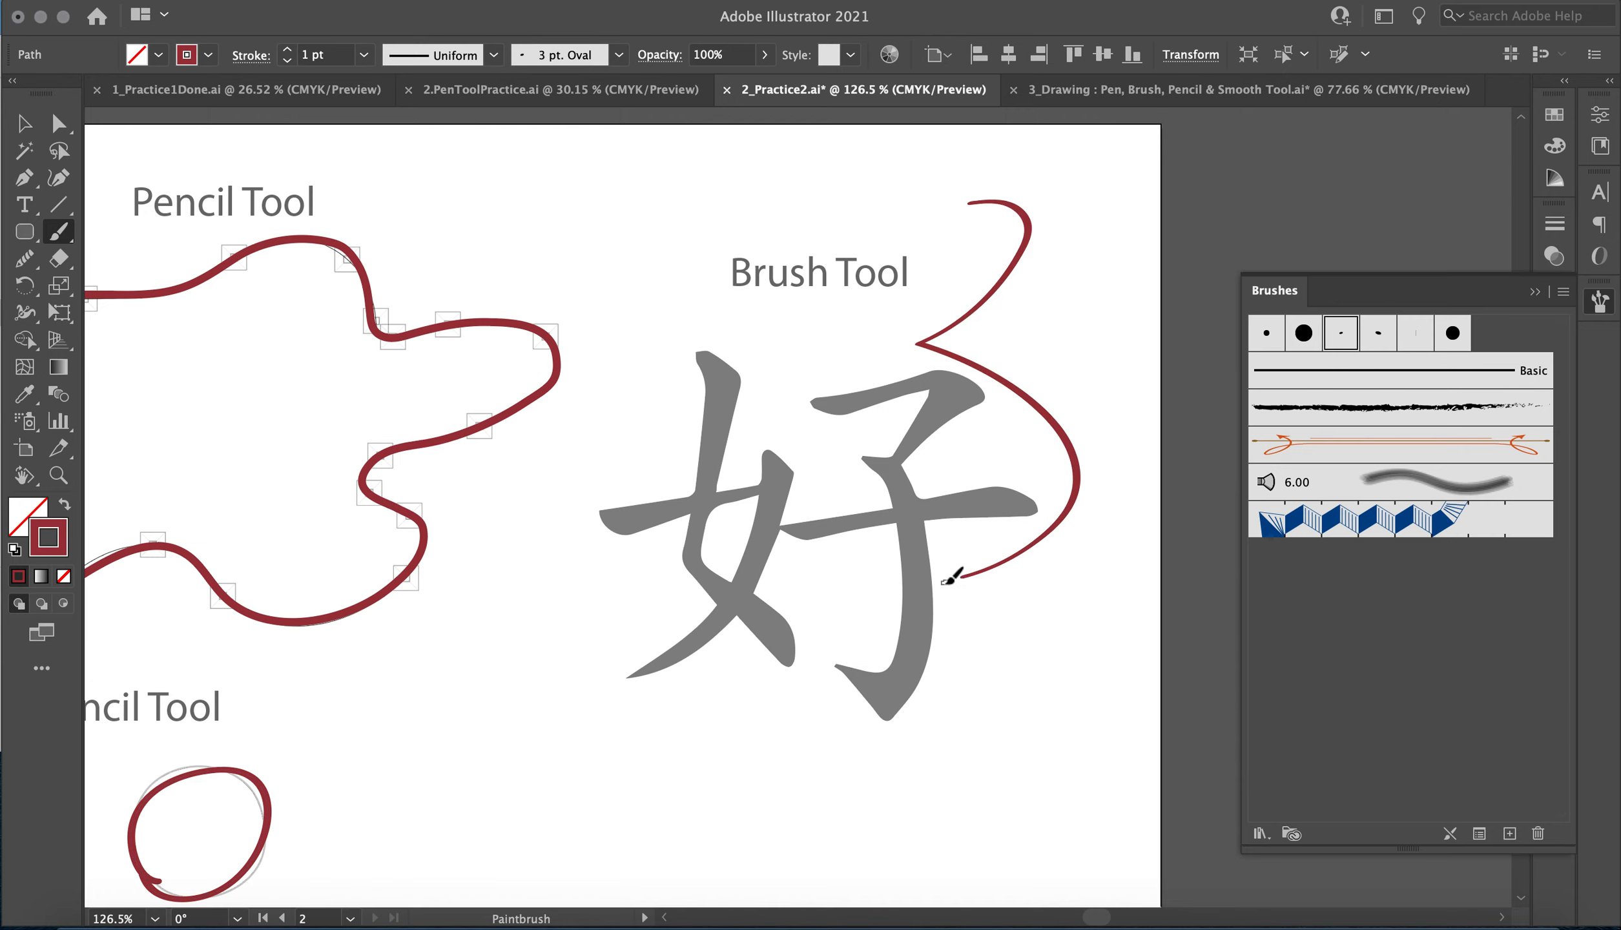
pyautogui.click(20, 123)
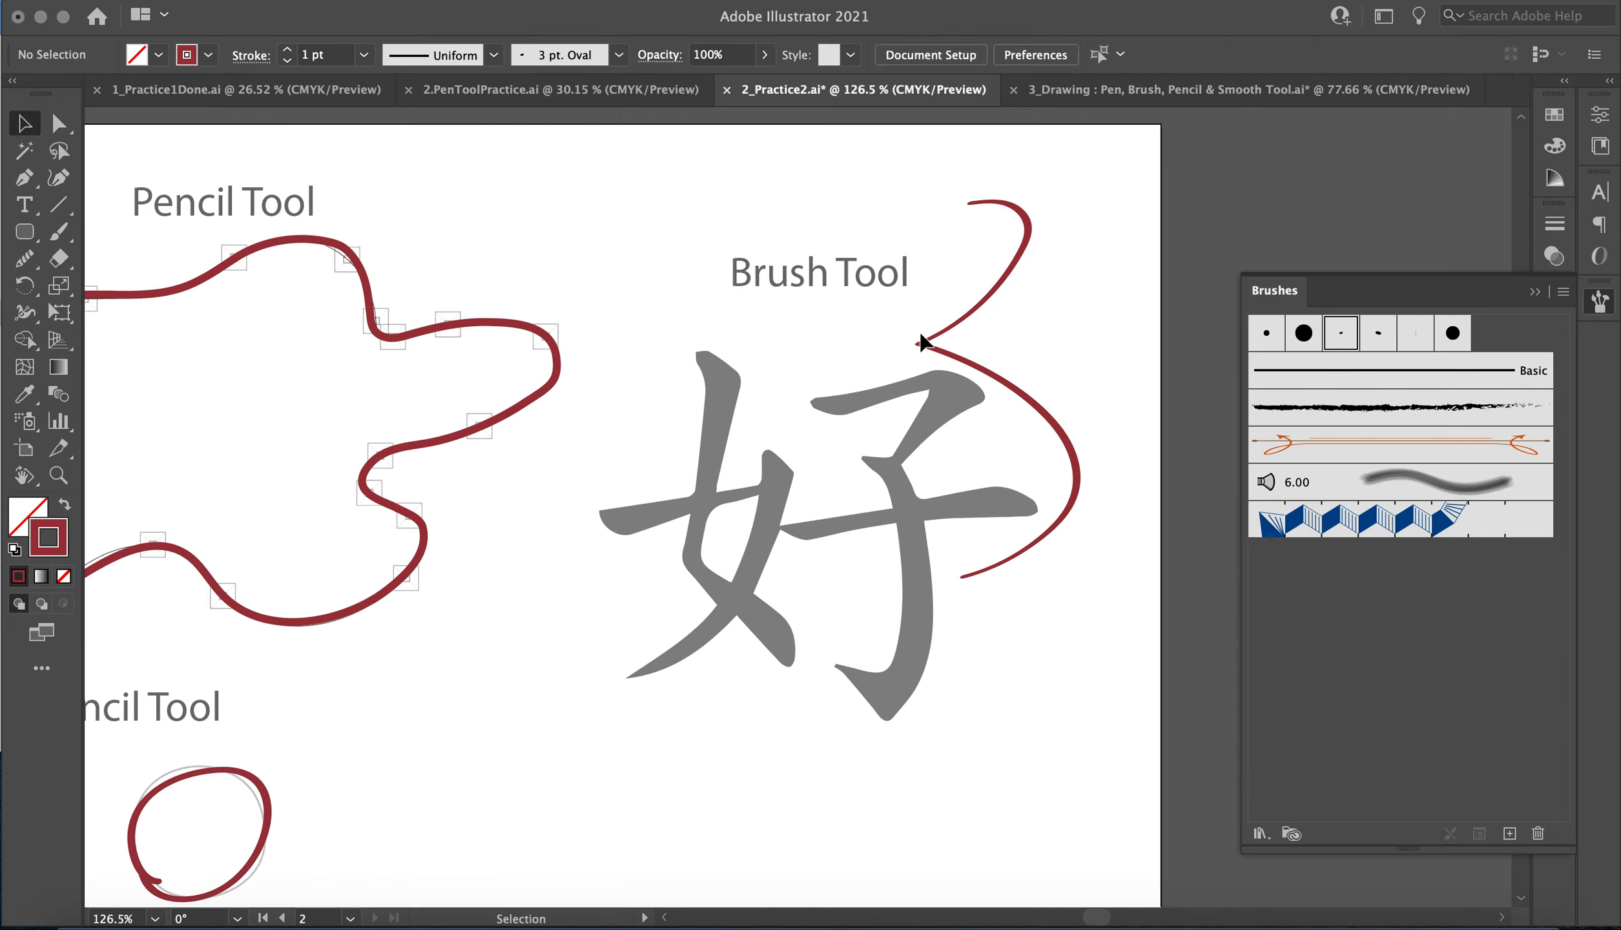
pyautogui.click(982, 313)
pyautogui.press('Delete')
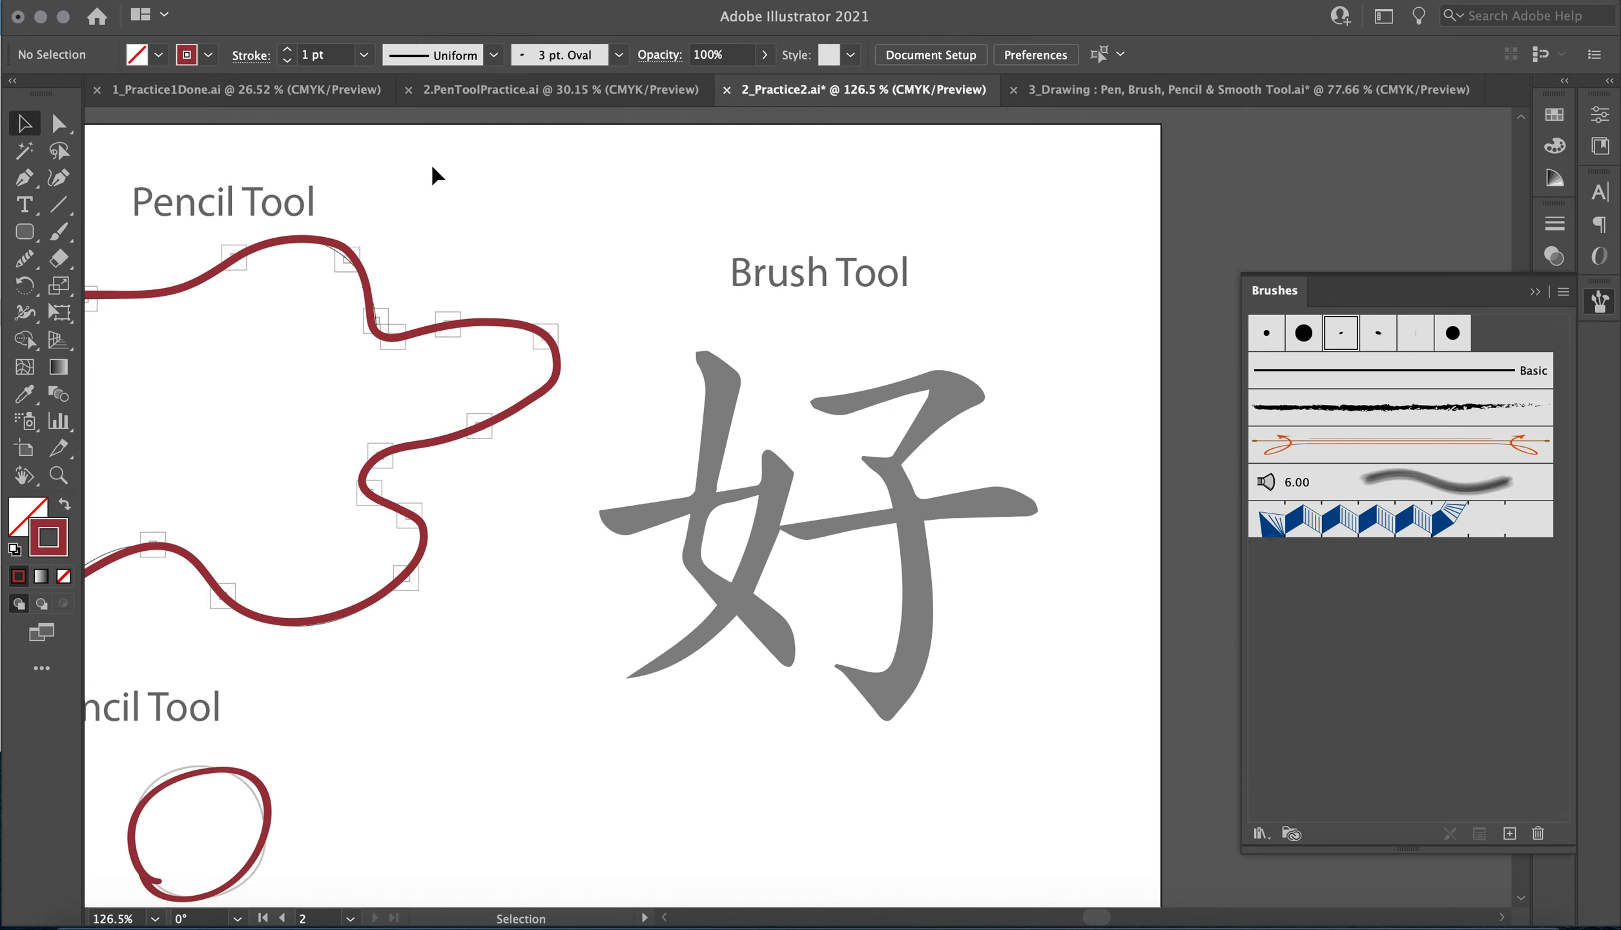
# Paint a wavy test stroke with the 15 pt. Round brush and another with the rough charcoal-style brush near the character.
pyautogui.click(58, 231)
pyautogui.click(1303, 333)
pyautogui.moveTo(1066, 202)
pyautogui.mouseDown()
pyautogui.moveTo(1045, 306)
pyautogui.moveTo(1100, 489)
pyautogui.moveTo(1093, 588)
pyautogui.mouseUp()
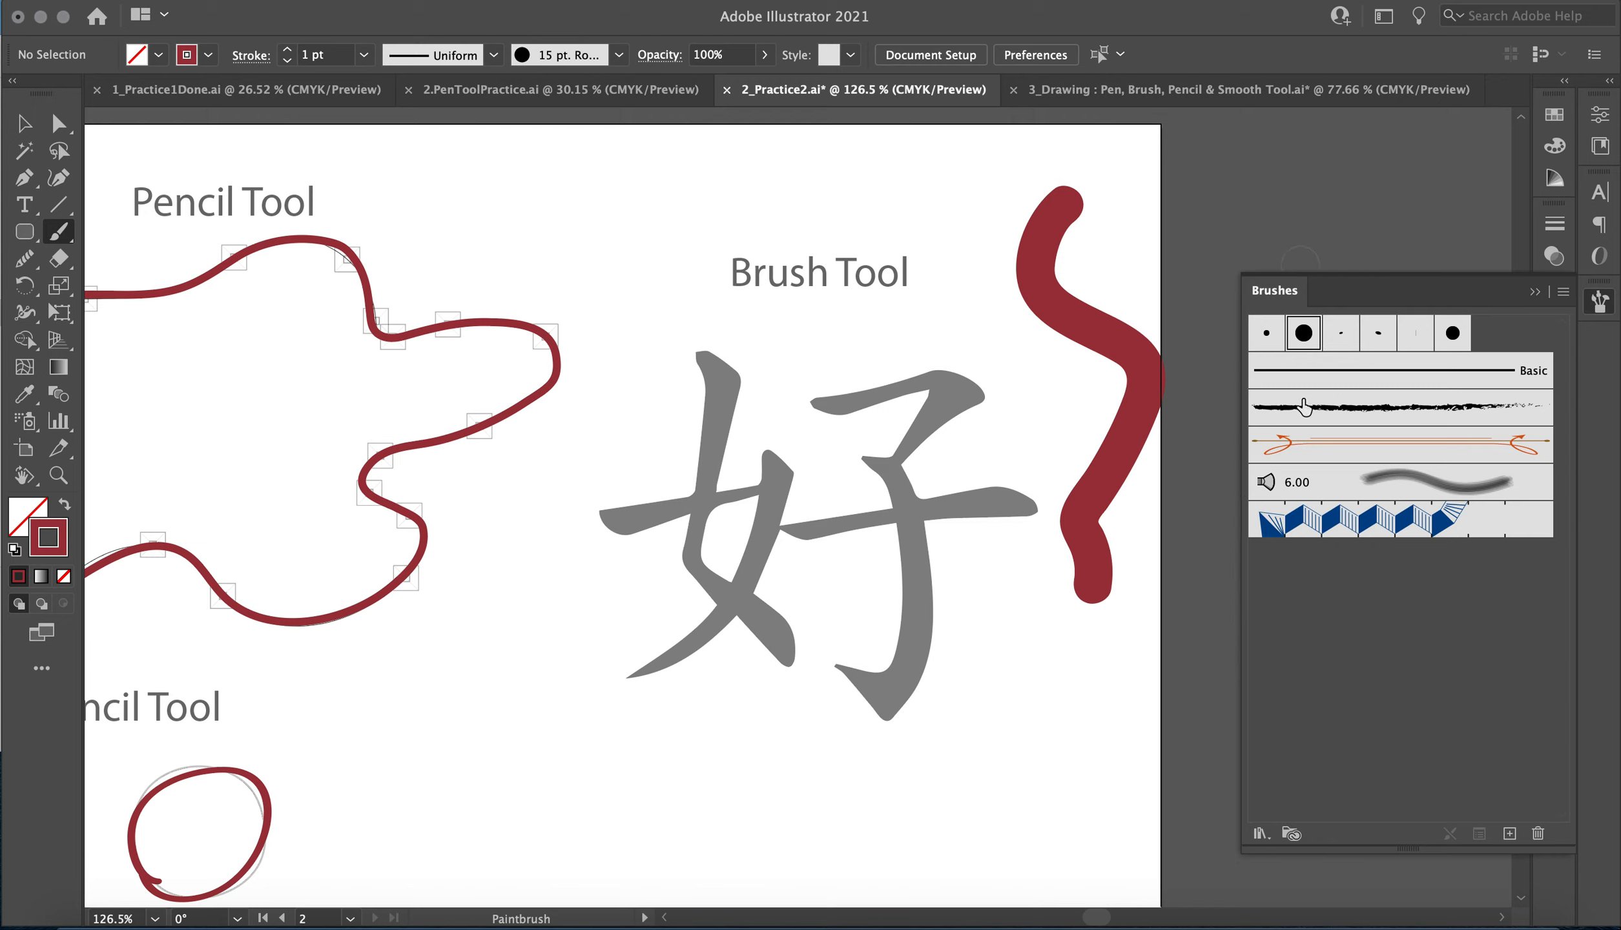
pyautogui.click(1314, 419)
pyautogui.moveTo(1006, 345); pyautogui.dragTo(1007, 549)
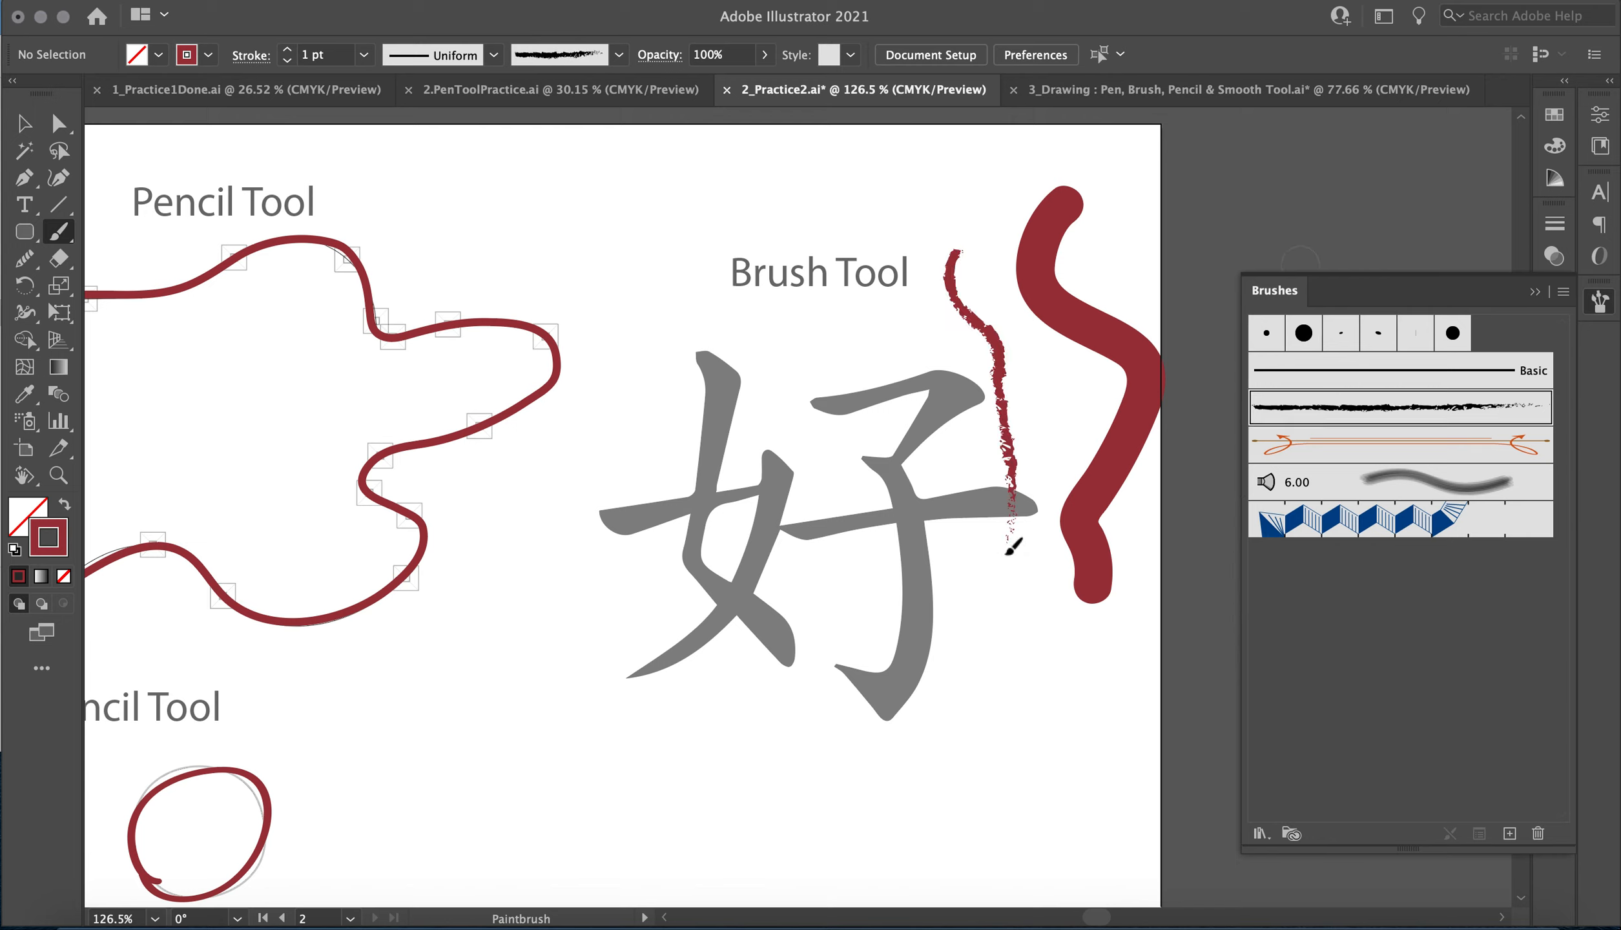
# Raise the rough test stroke's weight to 4 pt and delete both test strokes.
pyautogui.click(14, 133)
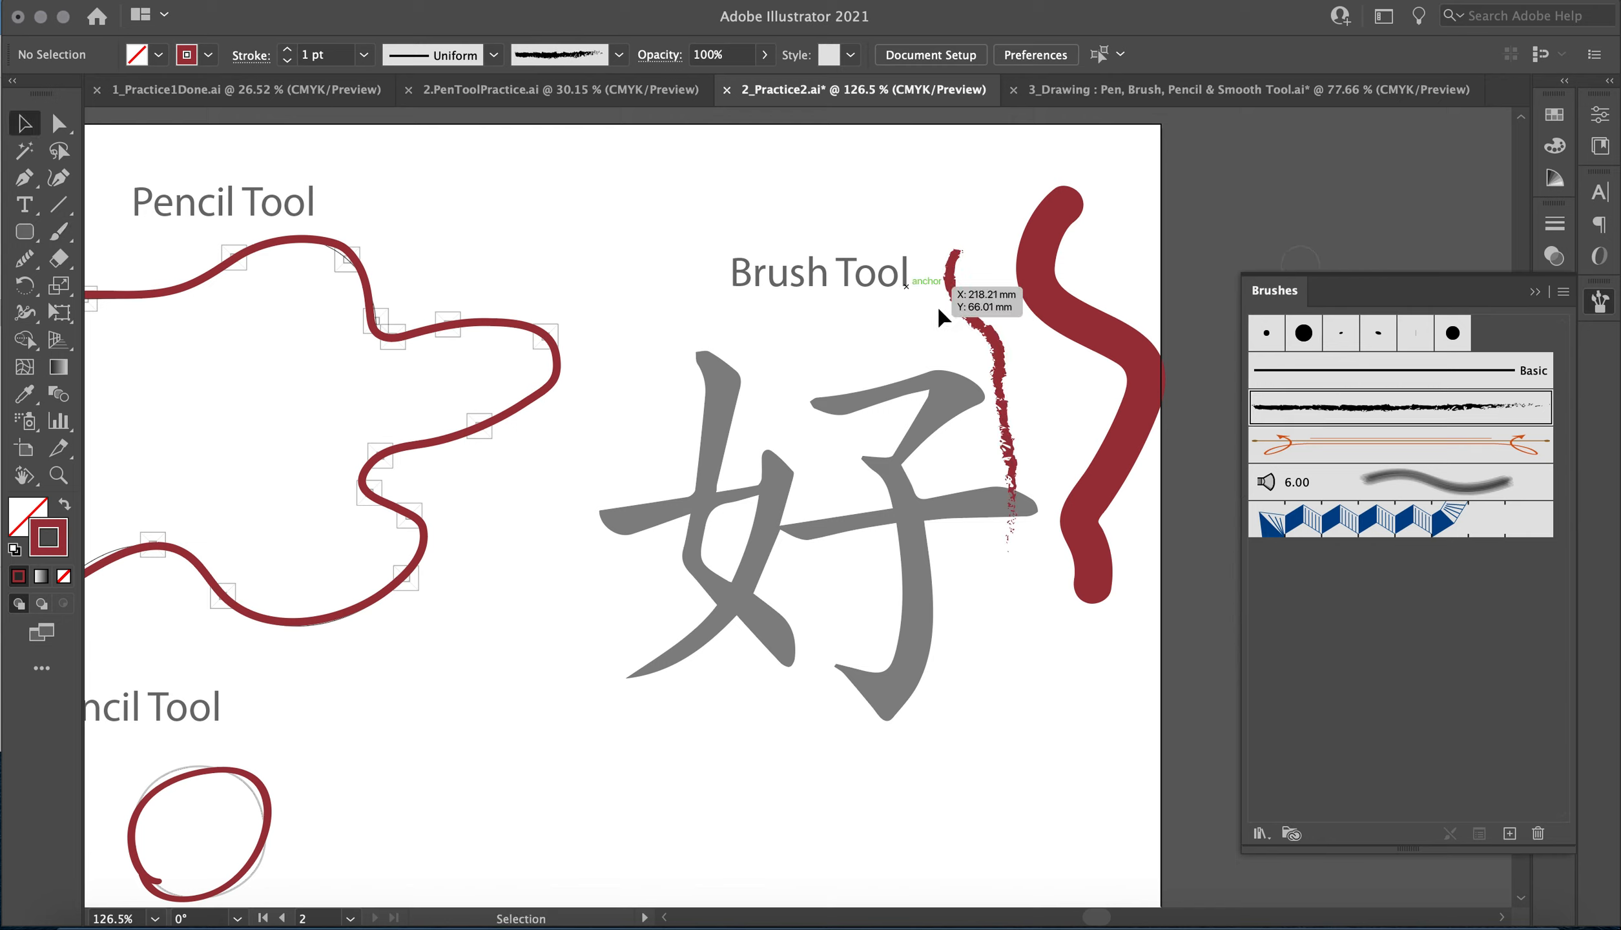
pyautogui.click(976, 333)
pyautogui.click(296, 50)
pyautogui.click(296, 50)
pyautogui.click(296, 49)
pyautogui.press('Delete')
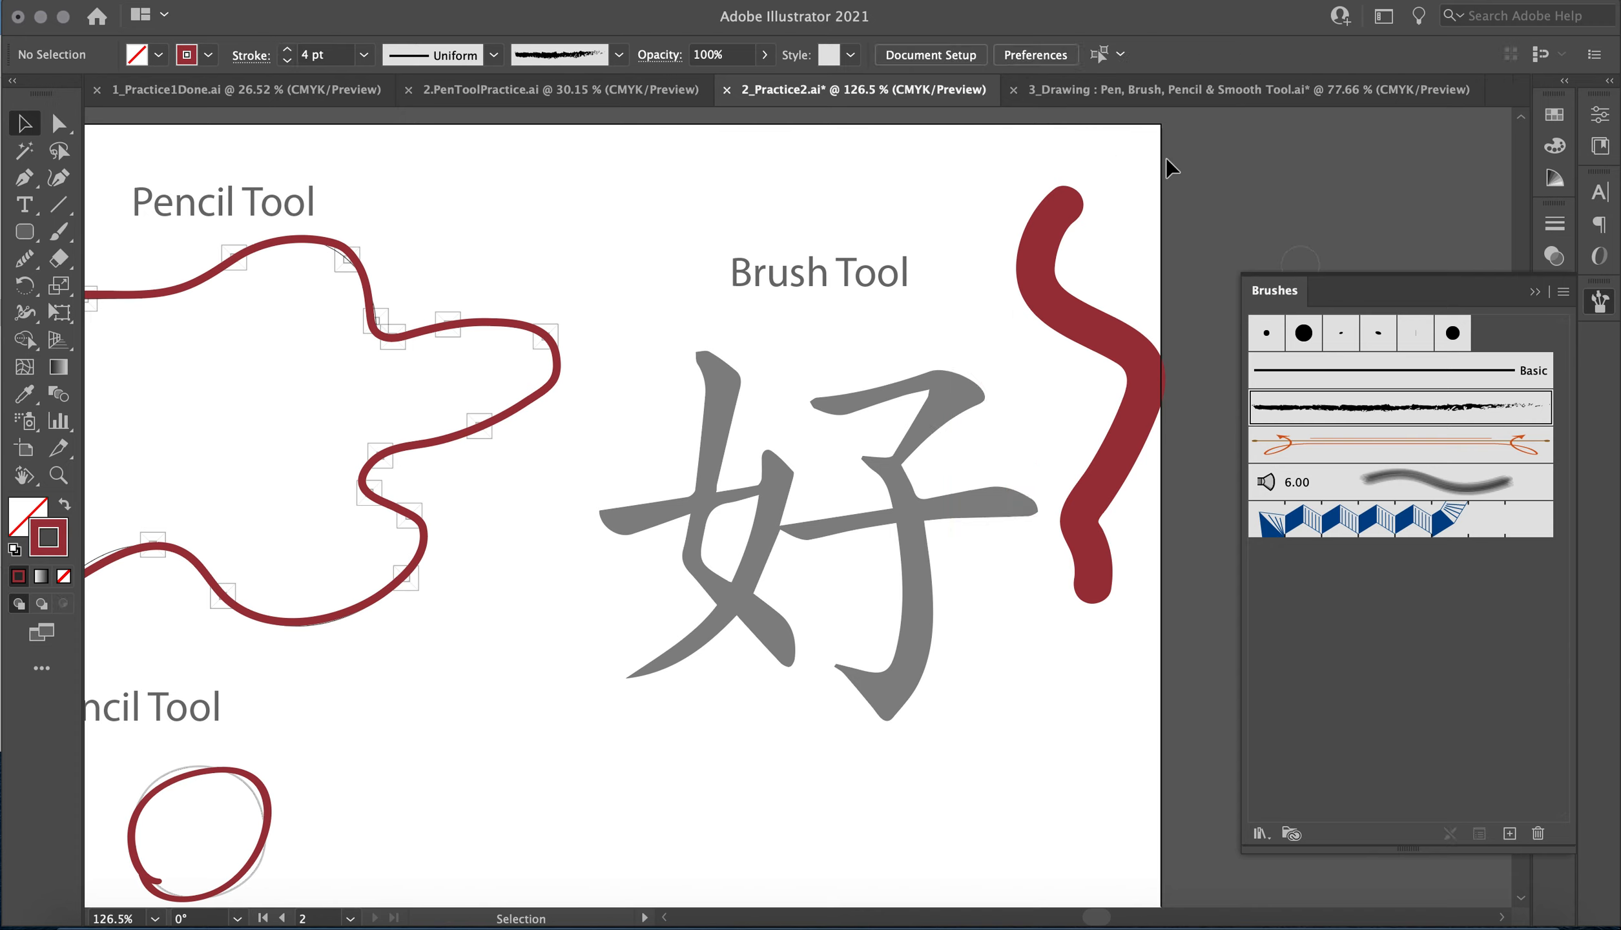
pyautogui.click(1106, 355)
pyautogui.press('Delete')
pyautogui.press('\\')
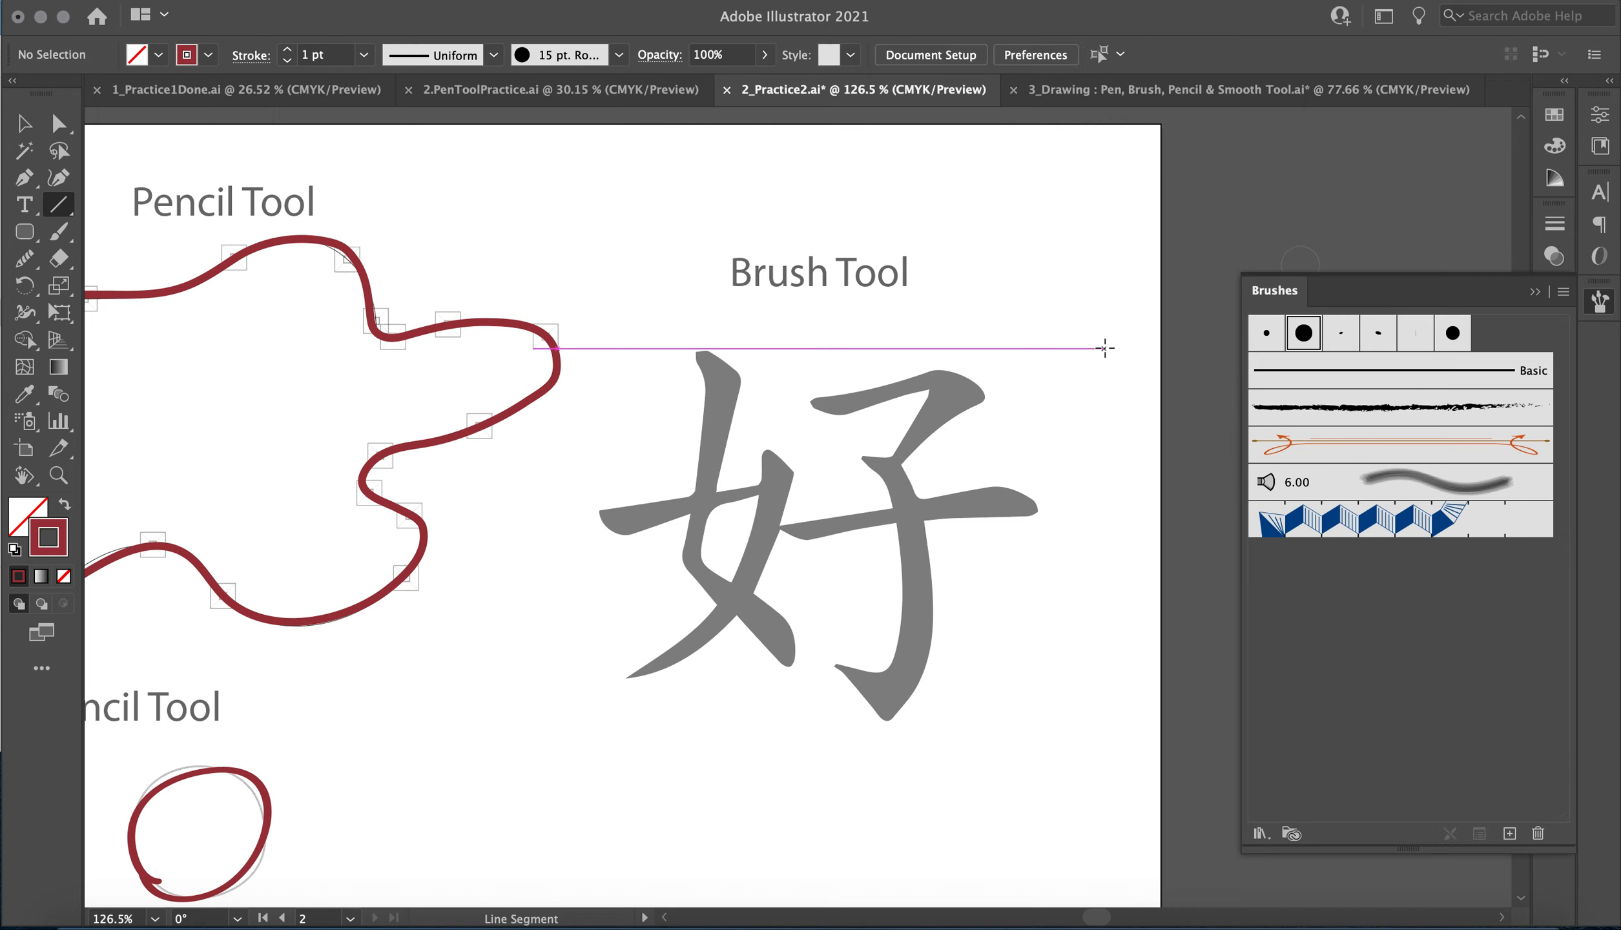
# Open the Artistic_Calligraphic brush library and dock it beside the Brushes panel.
pyautogui.click(1262, 835)
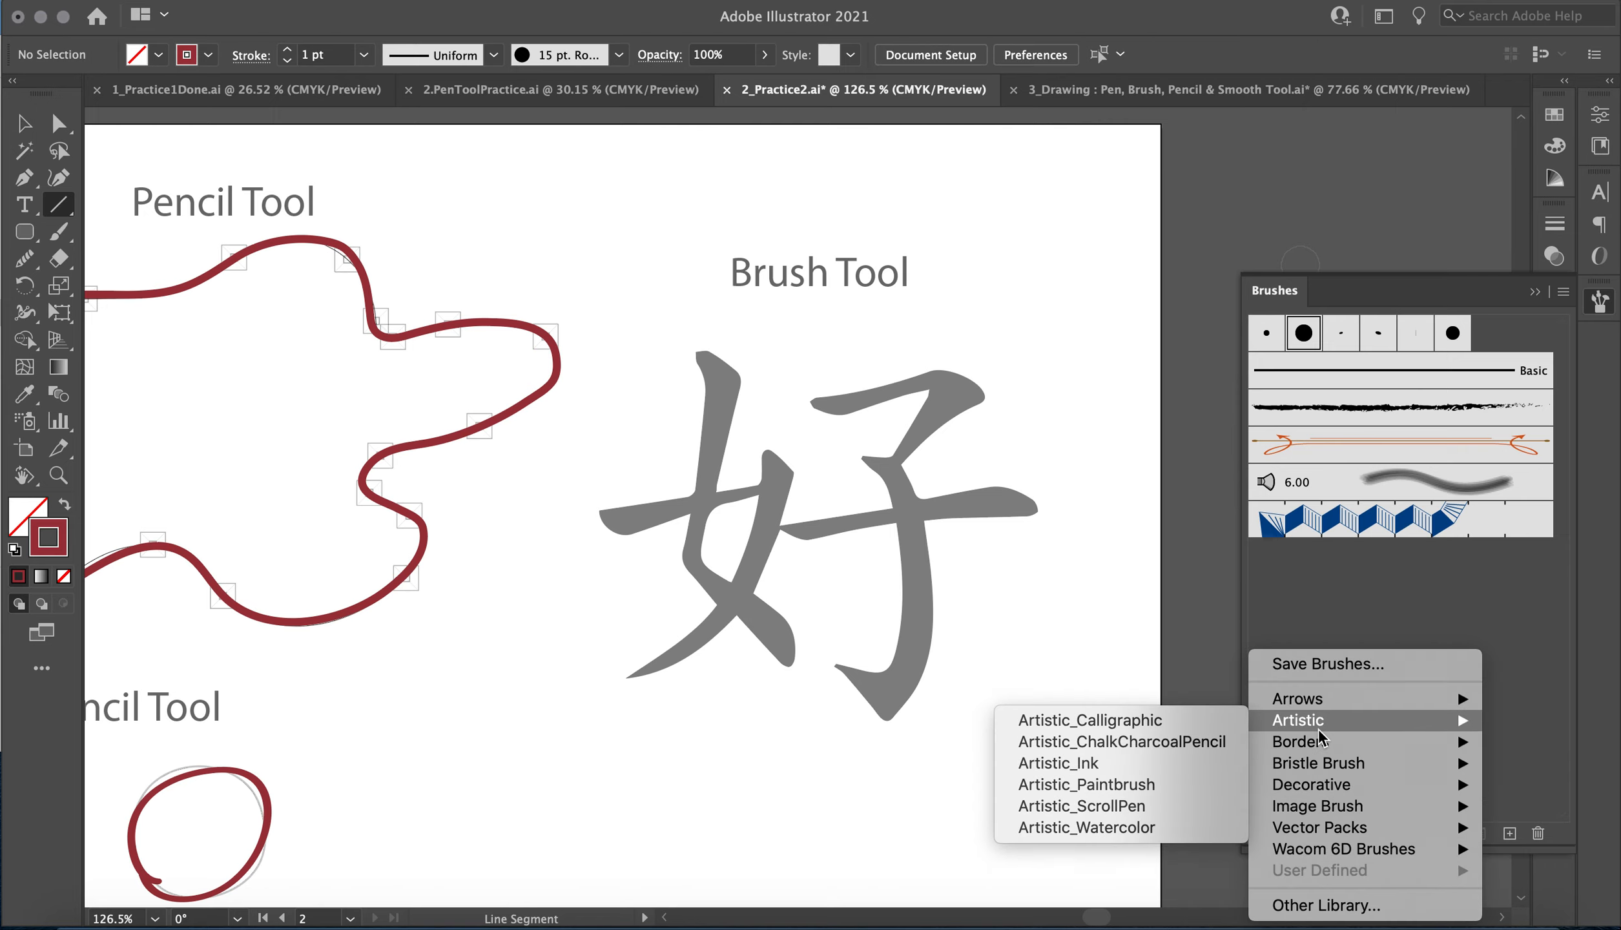
pyautogui.moveTo(1319, 739)
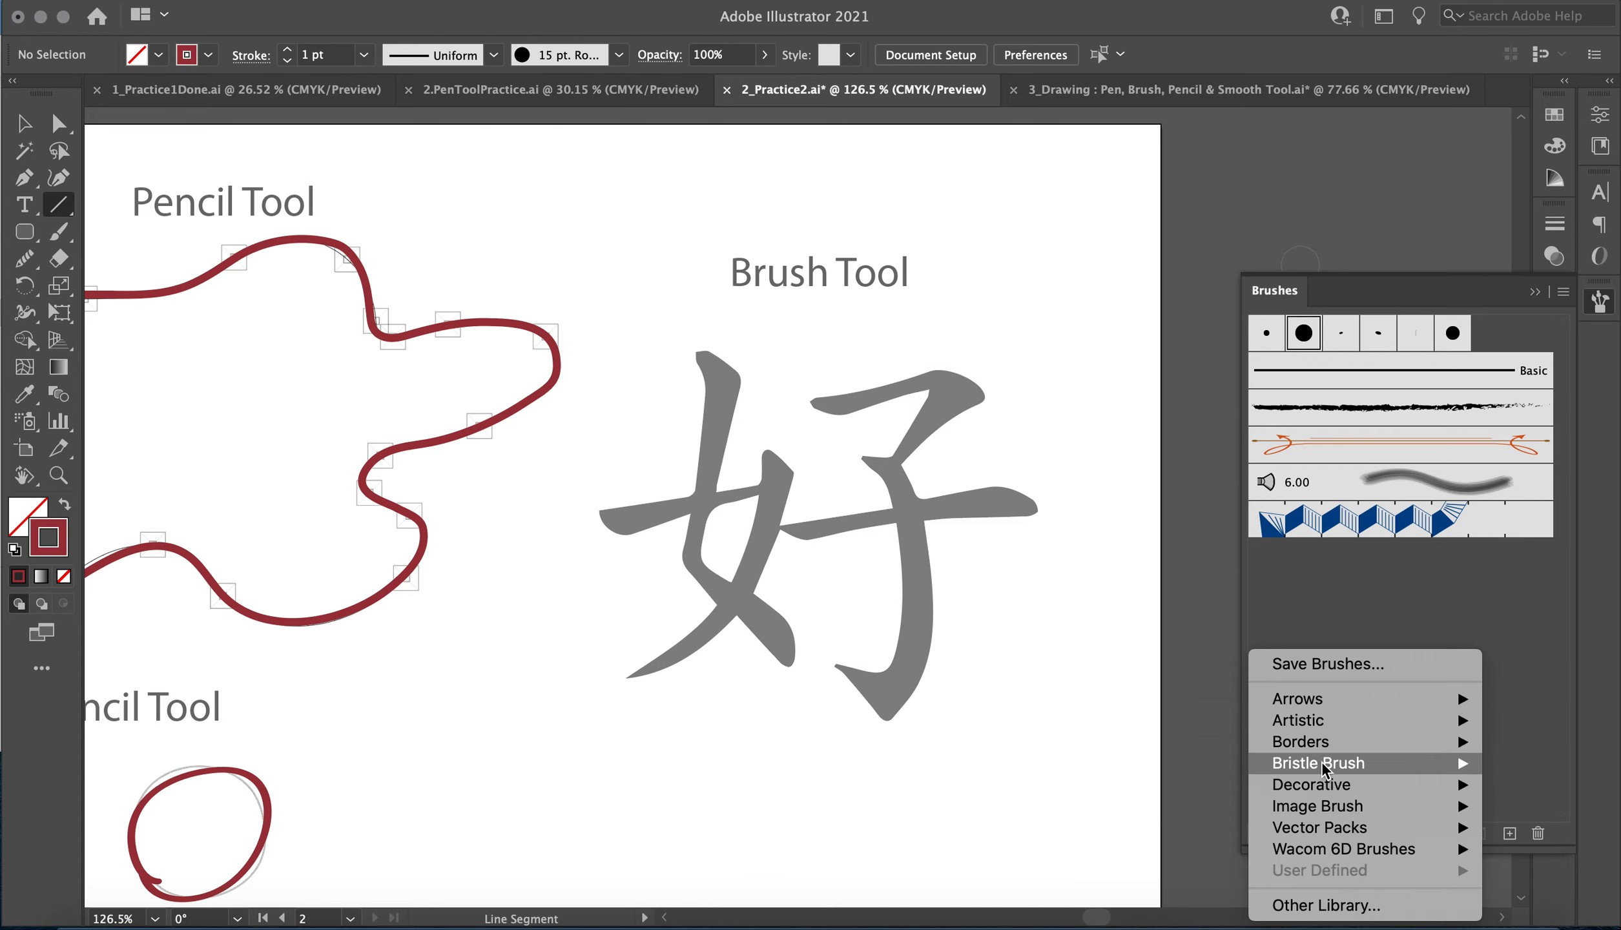
pyautogui.moveTo(1323, 769)
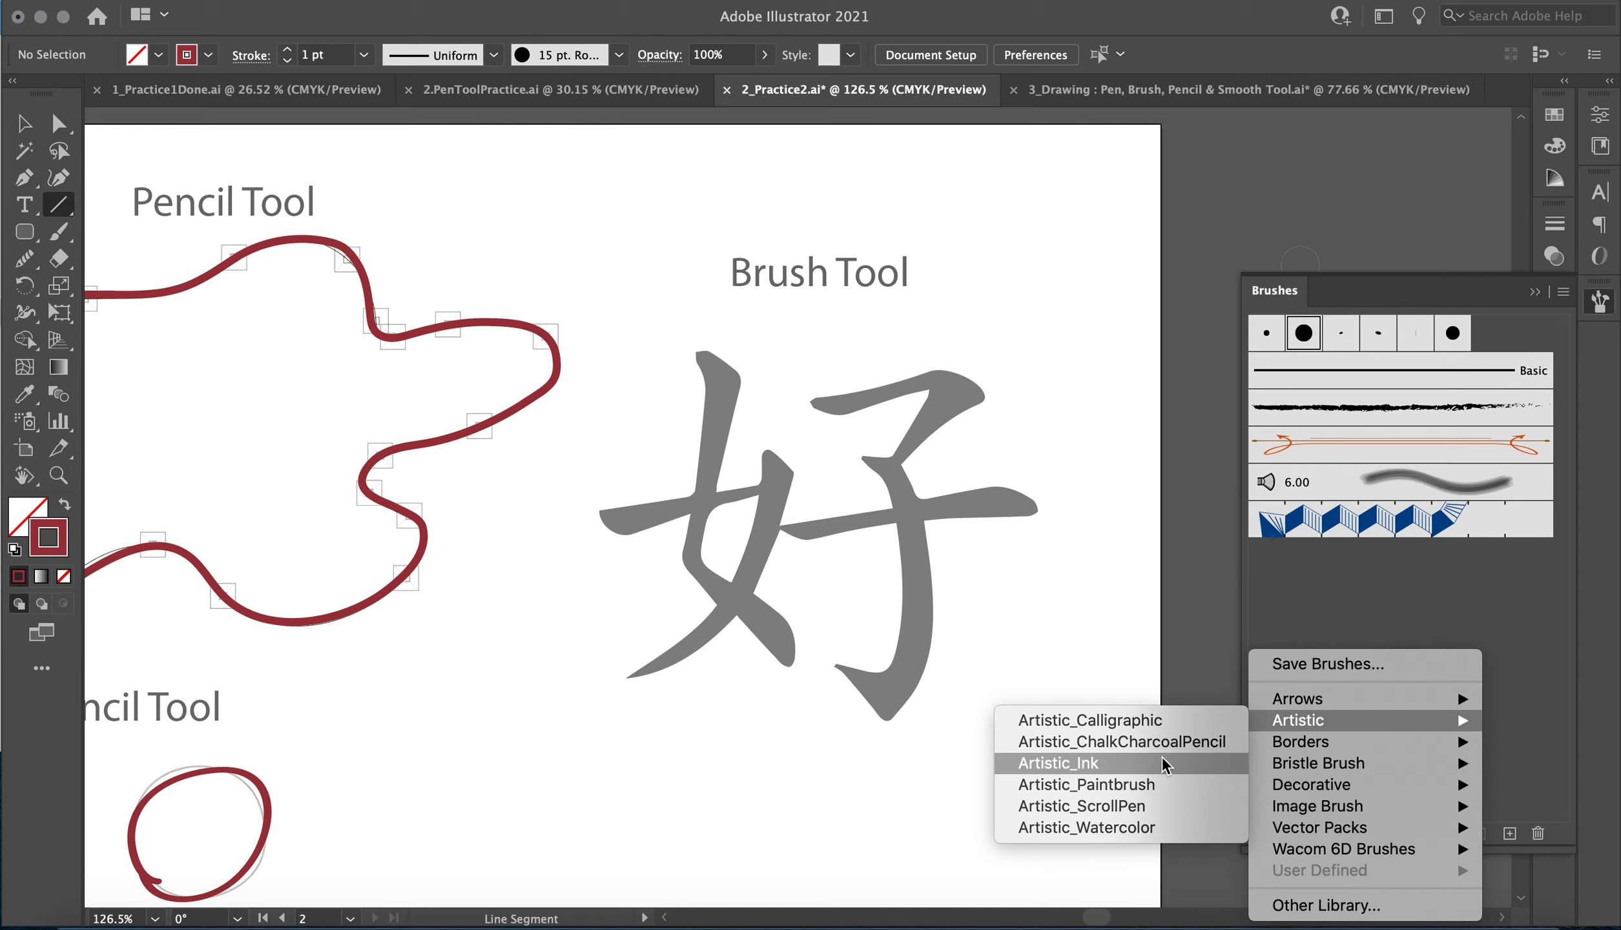
pyautogui.click(1159, 721)
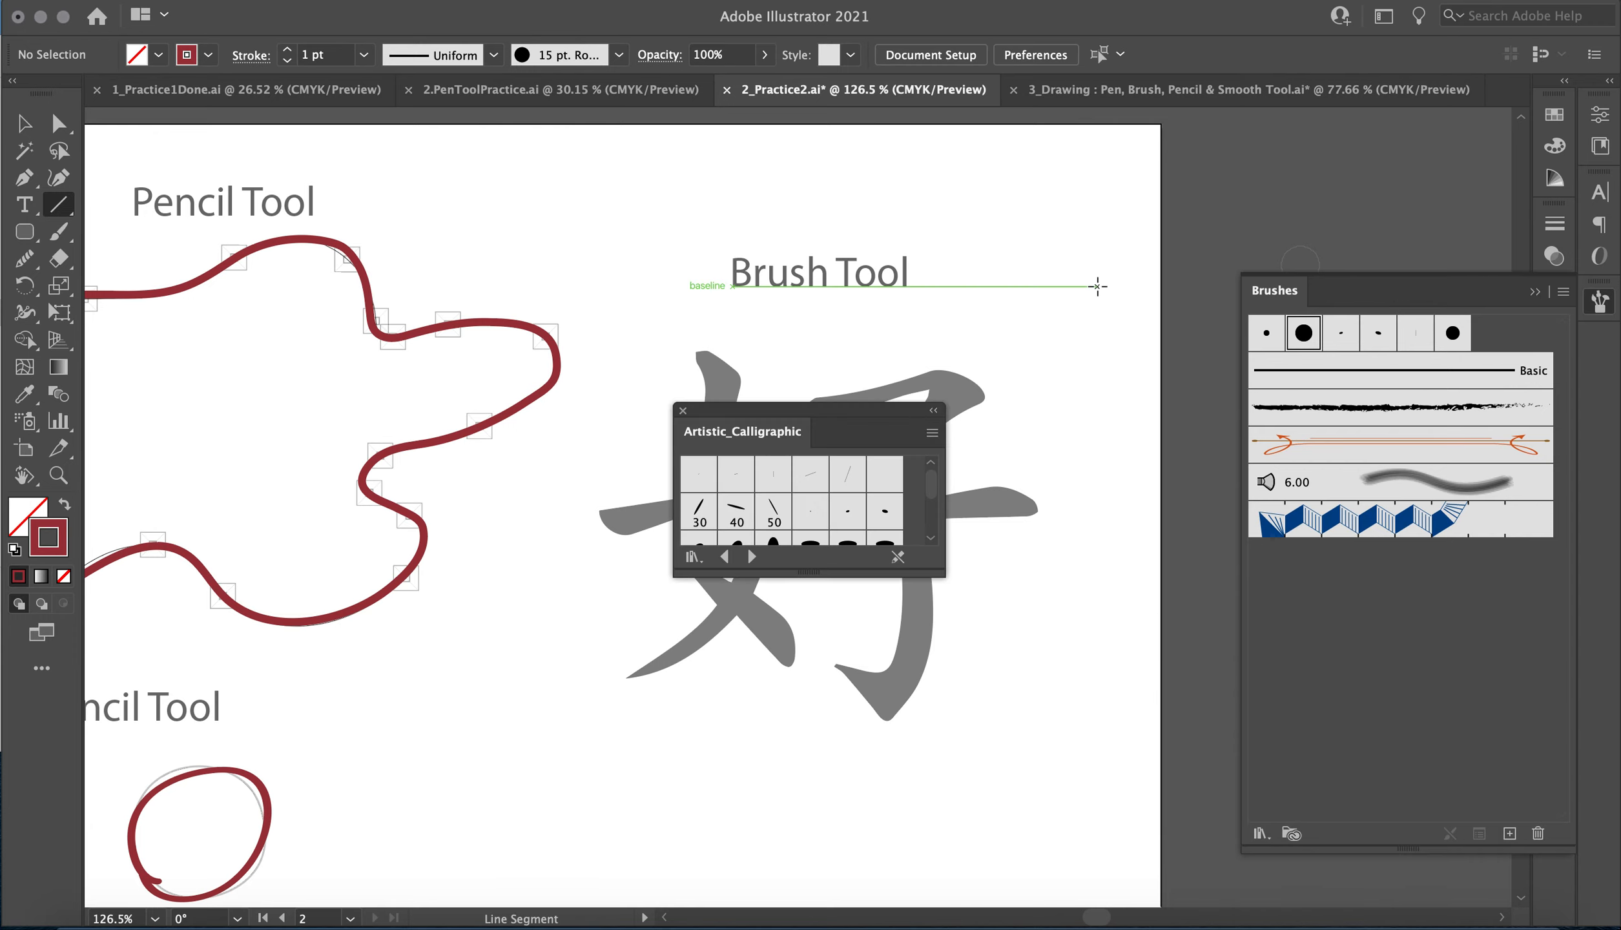
pyautogui.moveTo(819, 416)
pyautogui.mouseDown()
pyautogui.moveTo(1083, 483)
pyautogui.moveTo(1408, 623)
pyautogui.moveTo(1388, 620)
pyautogui.moveTo(1382, 557)
pyautogui.moveTo(1408, 561)
pyautogui.moveTo(1281, 583)
pyautogui.moveTo(1325, 292)
pyautogui.mouseUp()
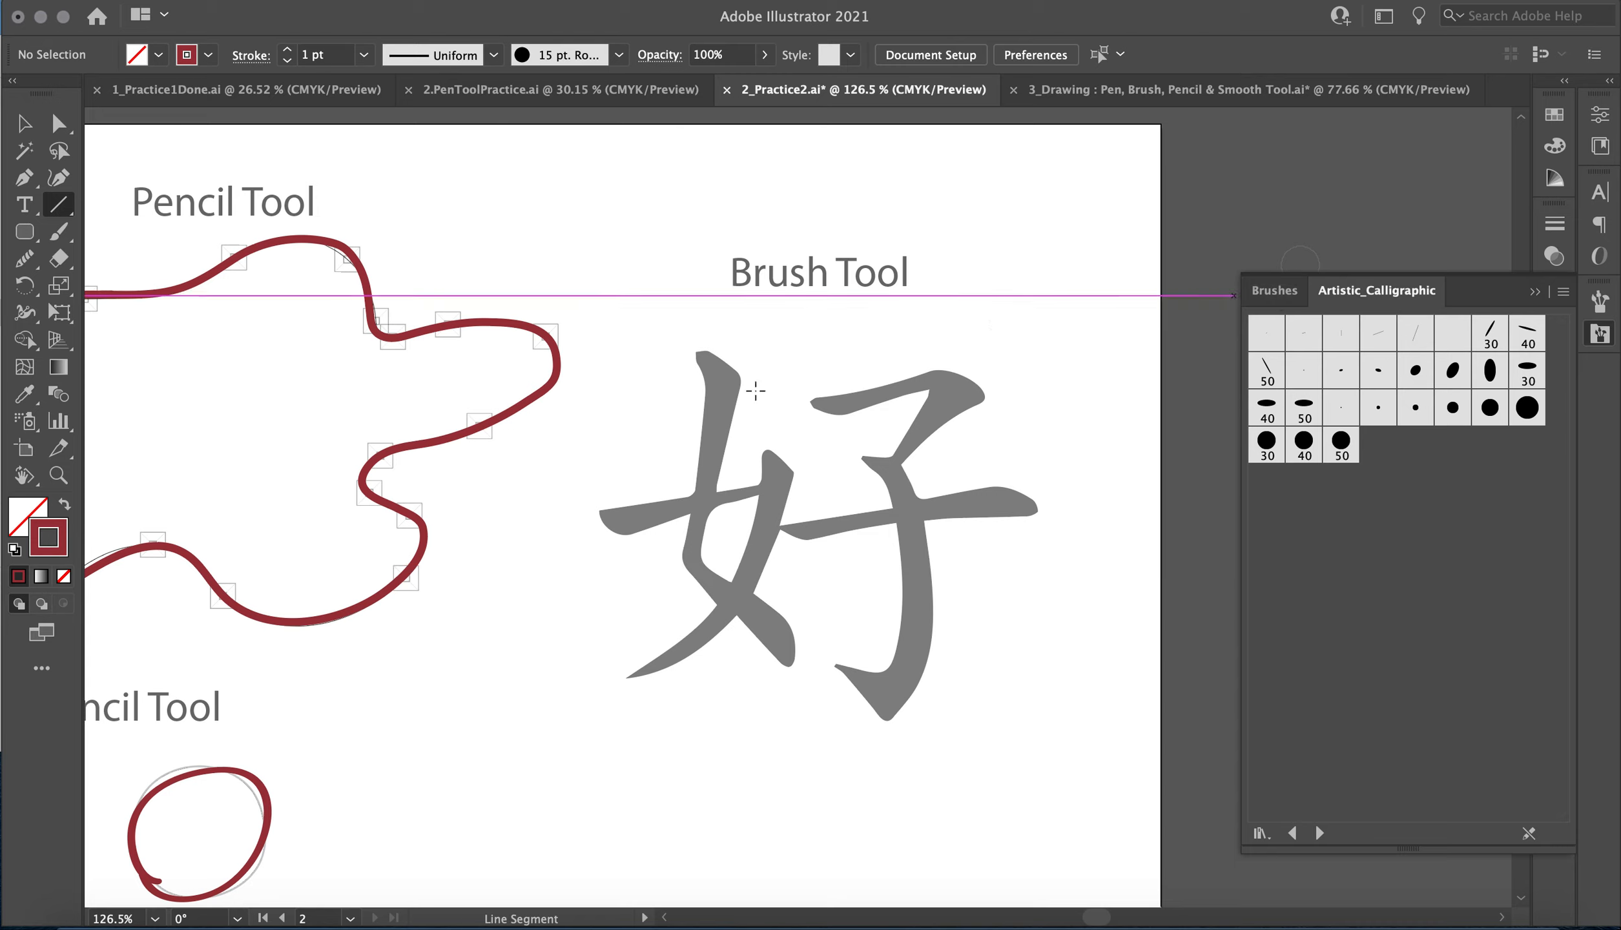
# Trace the character's left half and the bent upper stroke of its right half with the 15 pt. Oval calligraphic paintbrush.
pyautogui.click(58, 231)
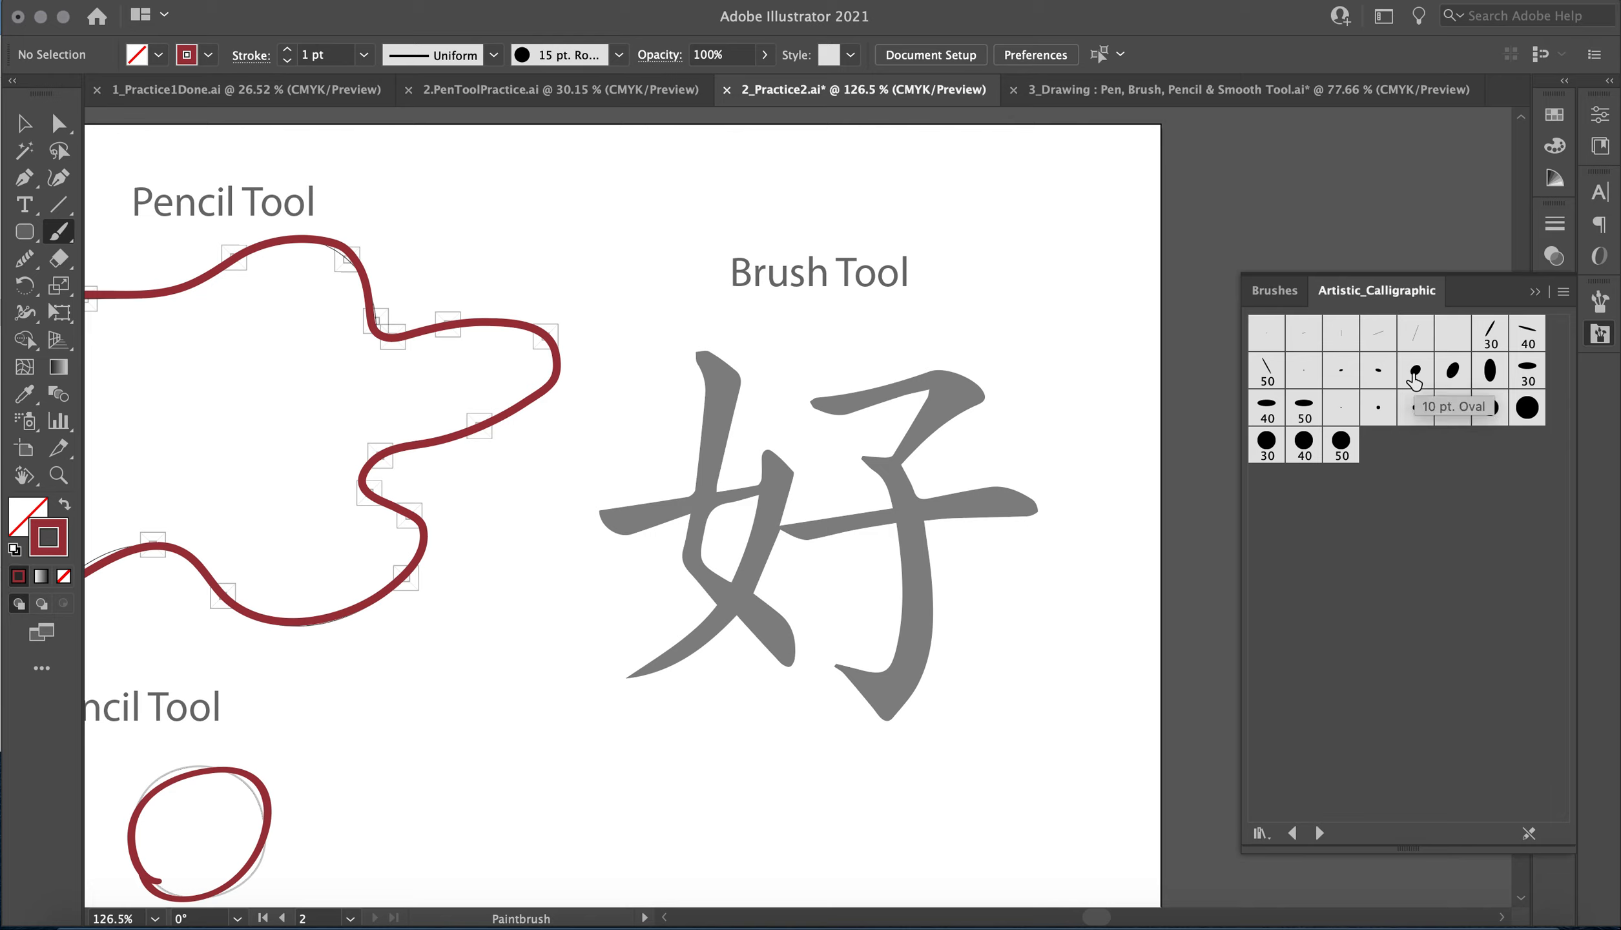
pyautogui.click(1452, 370)
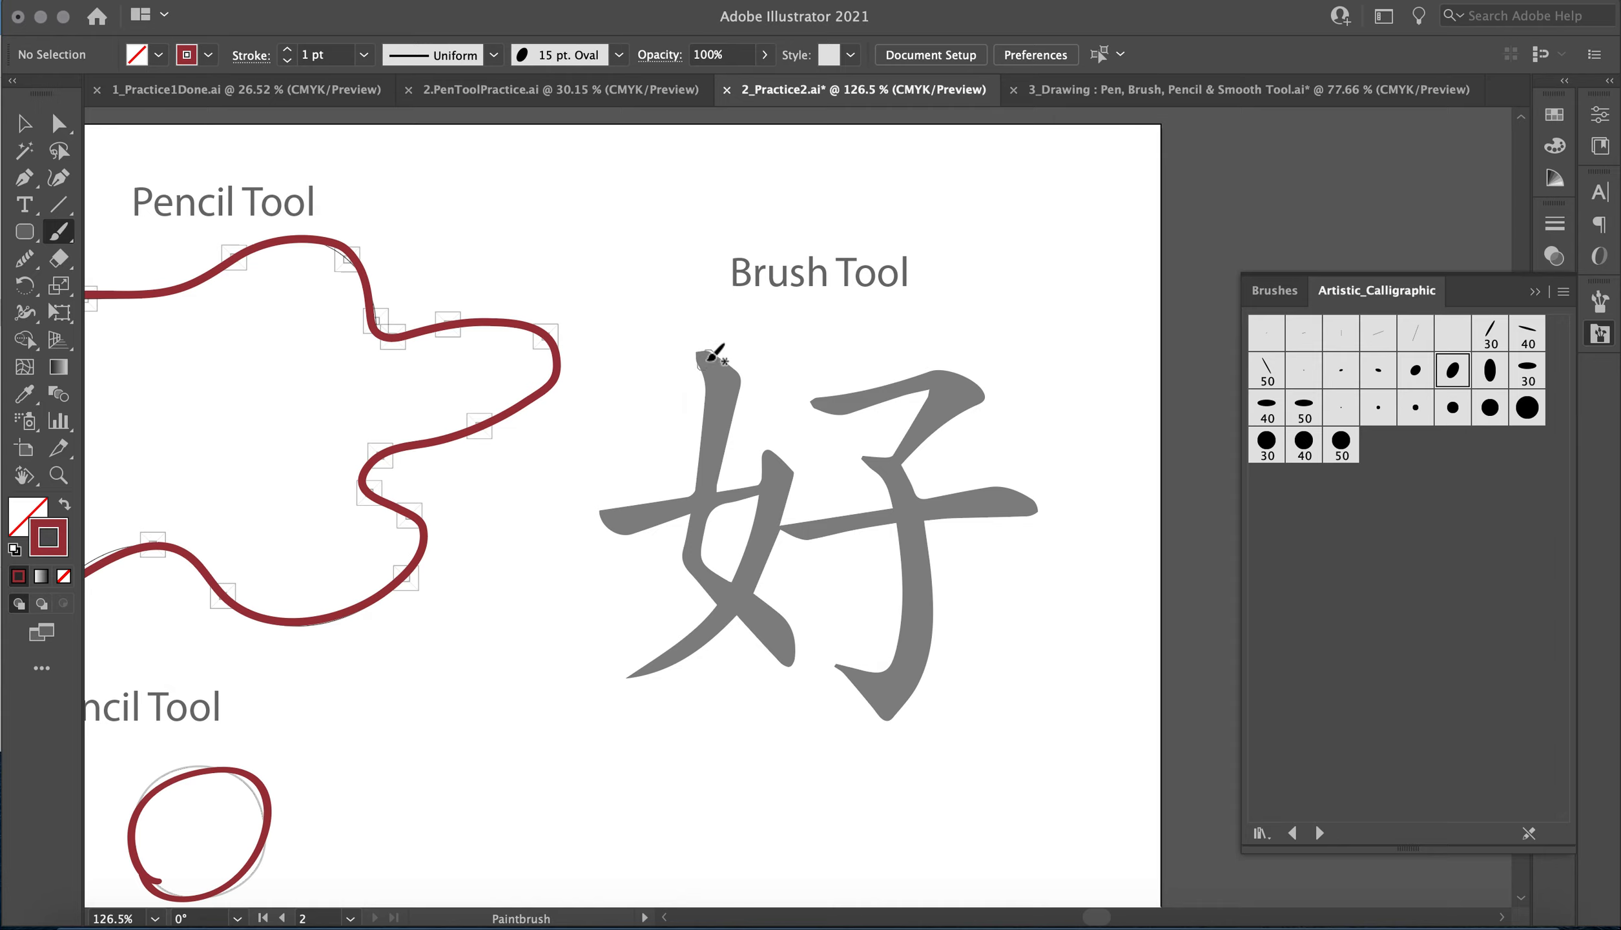
pyautogui.moveTo(711, 356); pyautogui.dragTo(726, 410)
pyautogui.moveTo(712, 494)
pyautogui.mouseDown()
pyautogui.moveTo(696, 563)
pyautogui.moveTo(798, 652)
pyautogui.mouseUp()
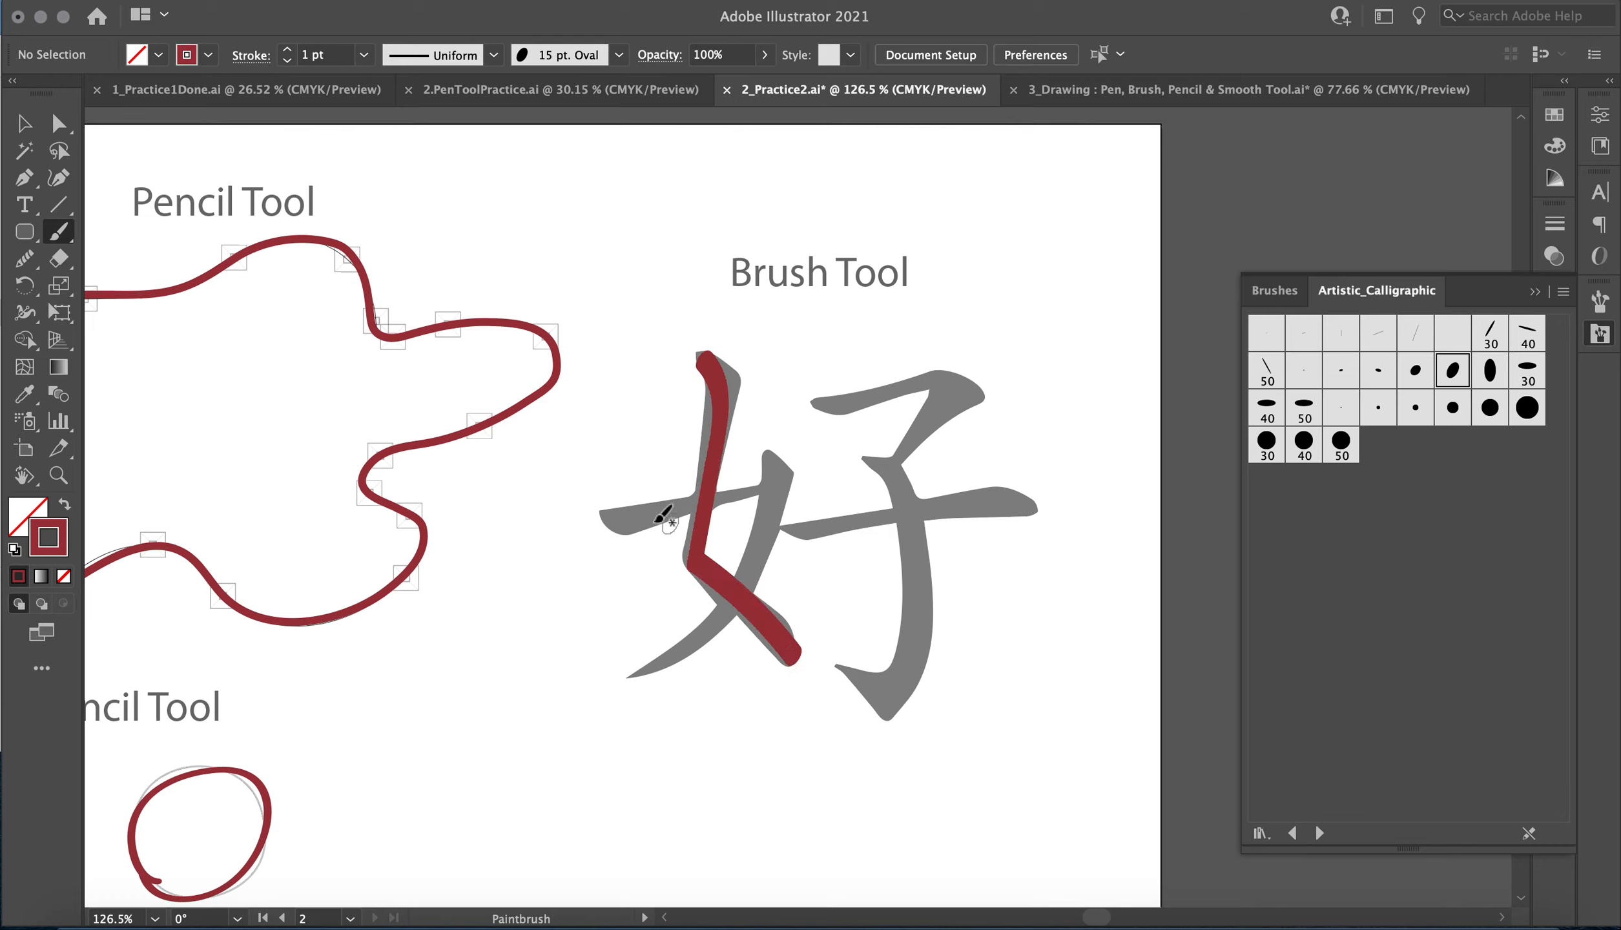
pyautogui.moveTo(613, 517)
pyautogui.mouseDown()
pyautogui.moveTo(783, 474)
pyautogui.moveTo(736, 607)
pyautogui.moveTo(631, 677)
pyautogui.mouseUp()
pyautogui.moveTo(864, 405)
pyautogui.mouseDown()
pyautogui.moveTo(966, 388)
pyautogui.moveTo(910, 449)
pyautogui.mouseUp()
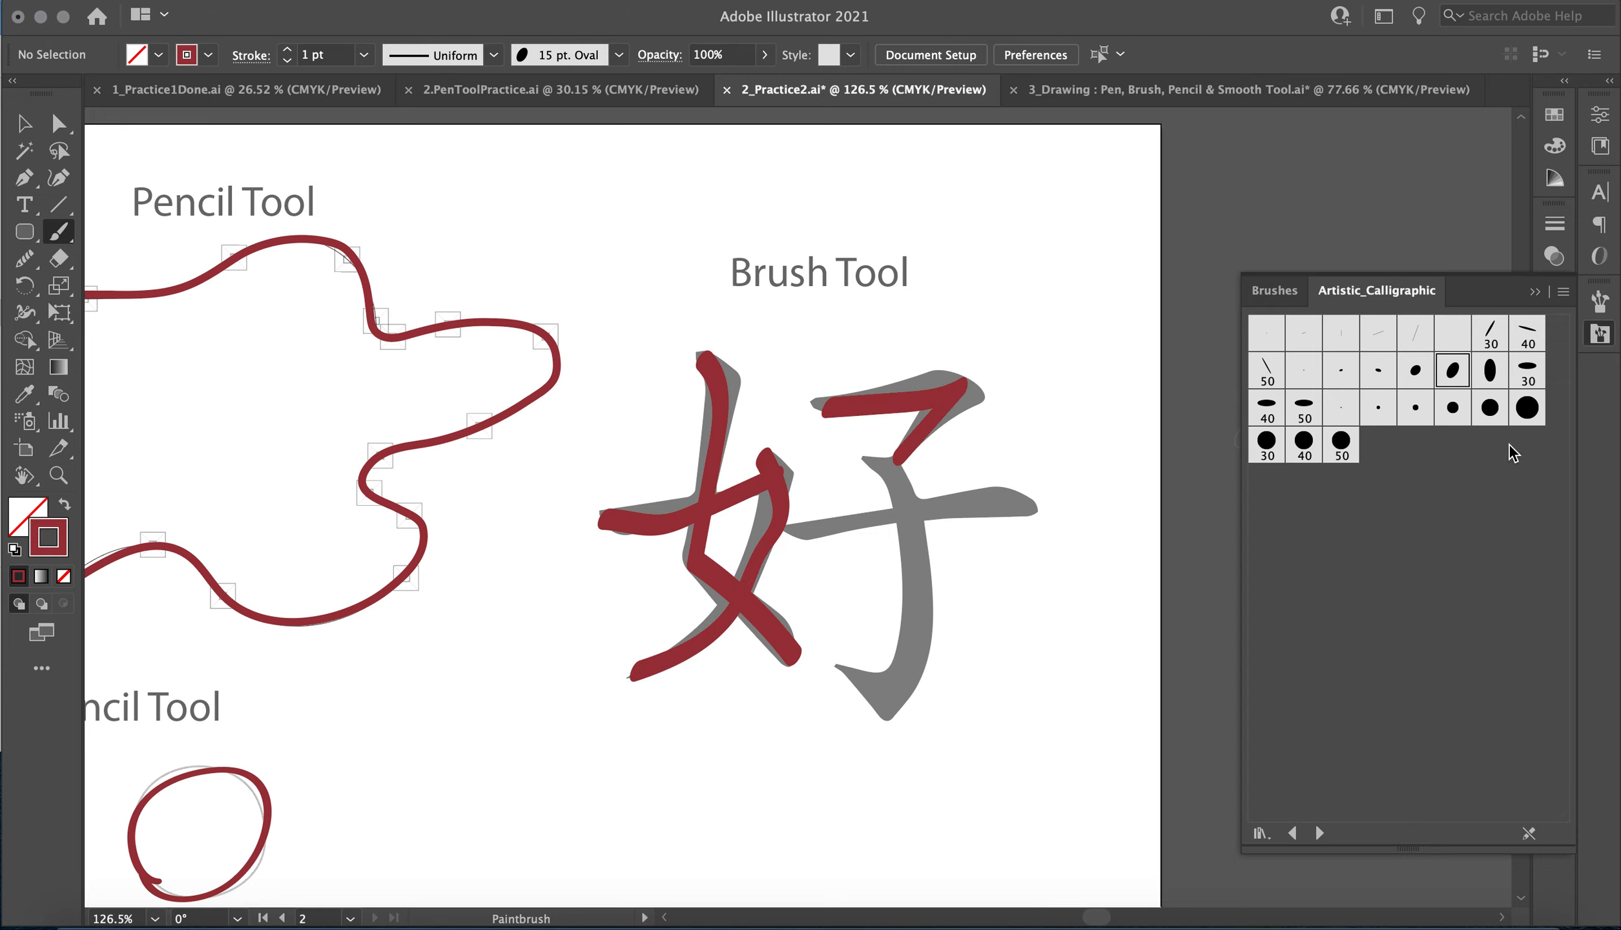
# Repaint the right half's bent upper stroke and trace its crossbar and hooked vertical with the 15 pt. Oval brush.
pyautogui.click(1489, 409)
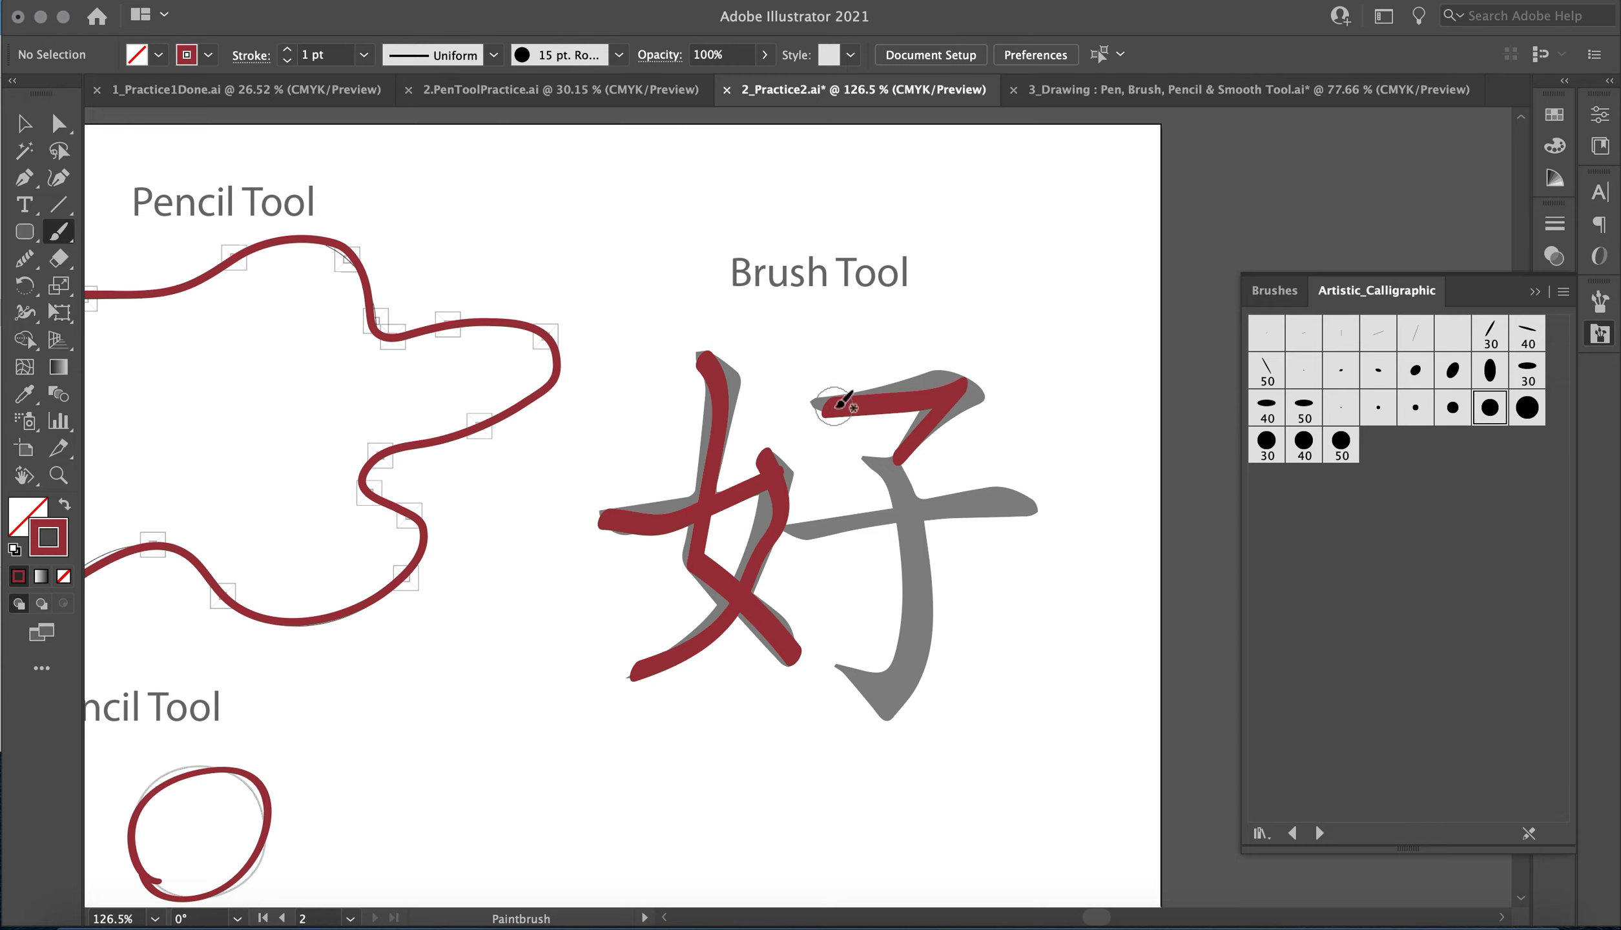
pyautogui.click(1490, 371)
pyautogui.click(1452, 372)
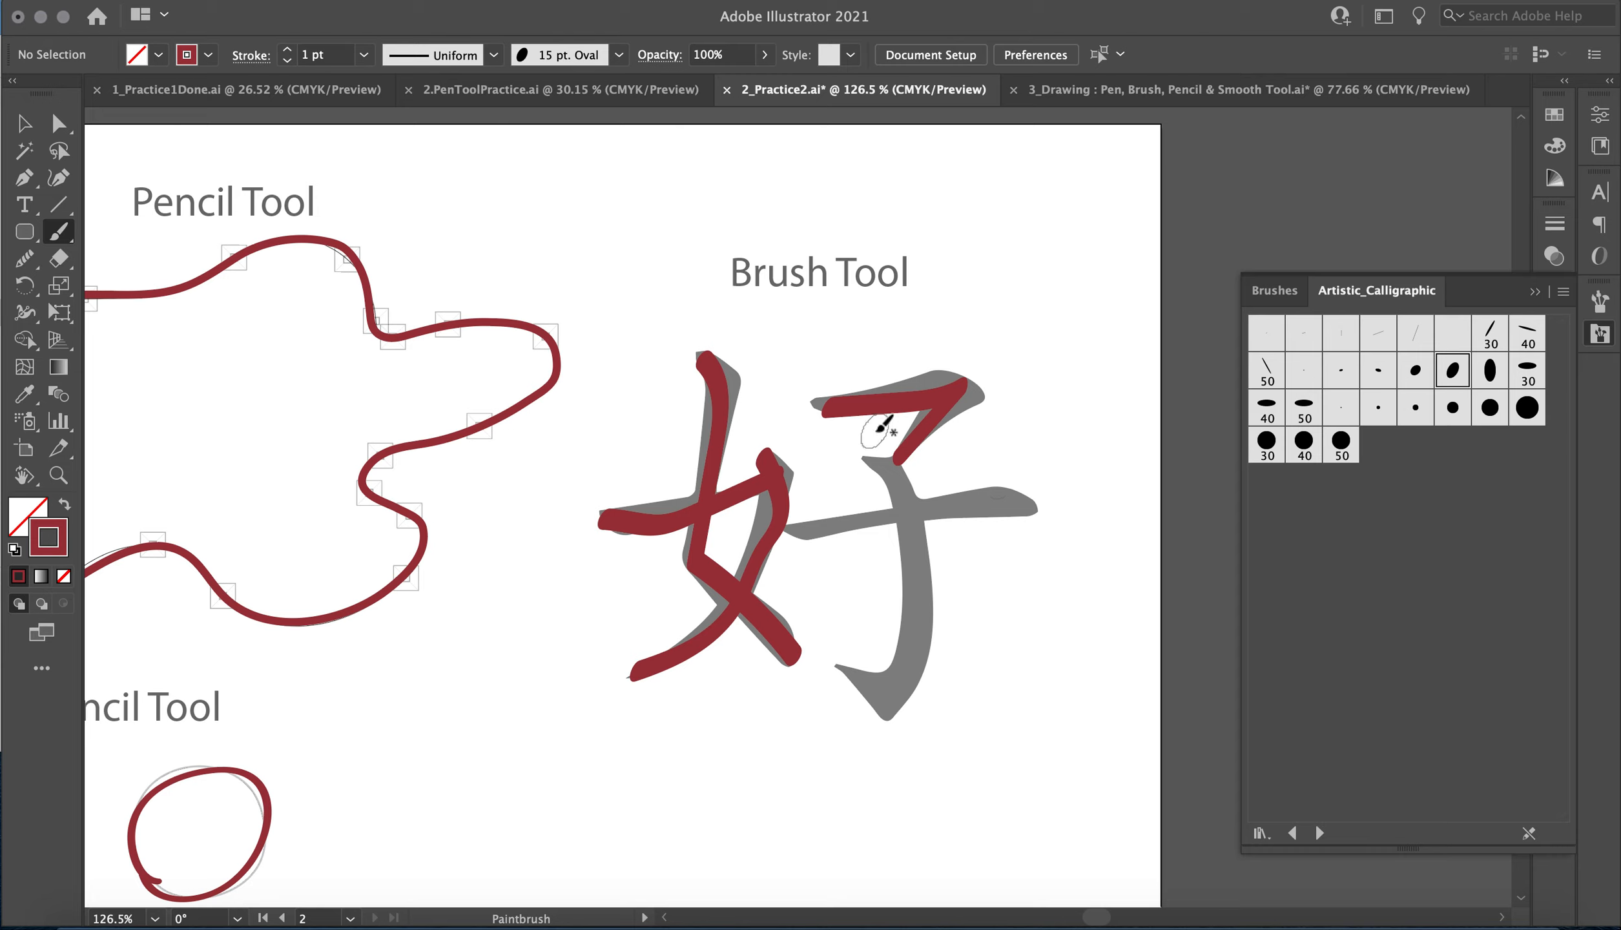
pyautogui.moveTo(828, 404)
pyautogui.mouseDown()
pyautogui.moveTo(969, 386)
pyautogui.moveTo(893, 464)
pyautogui.mouseUp()
pyautogui.moveTo(812, 529); pyautogui.dragTo(1030, 490)
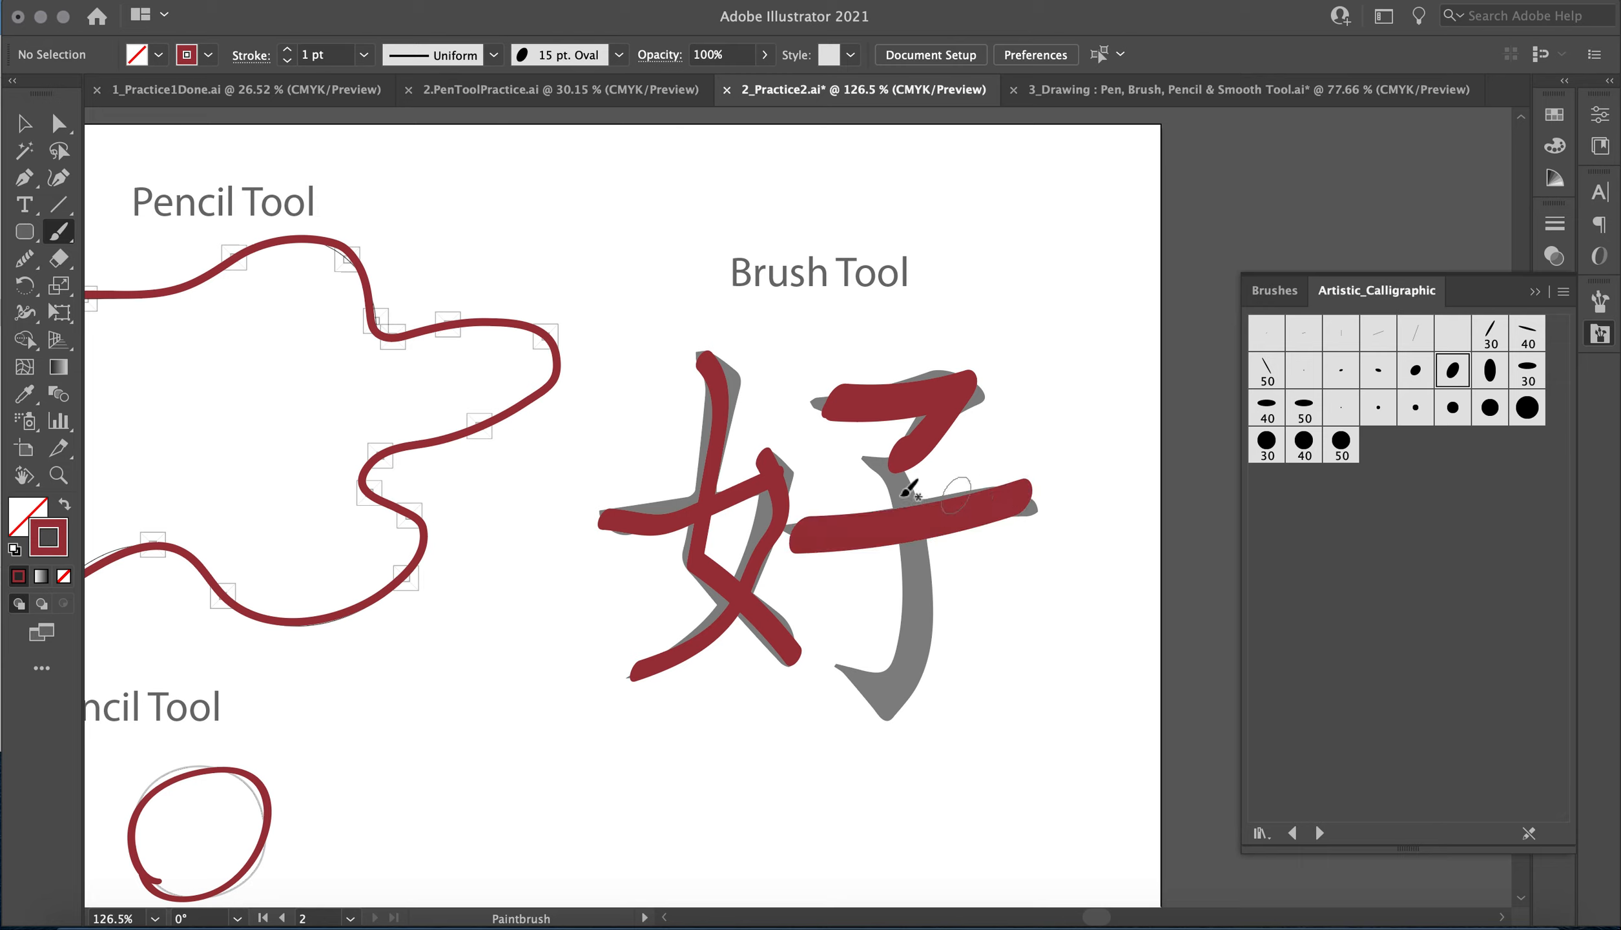
pyautogui.moveTo(884, 456)
pyautogui.mouseDown()
pyautogui.moveTo(924, 534)
pyautogui.moveTo(901, 675)
pyautogui.moveTo(868, 713)
pyautogui.moveTo(839, 647)
pyautogui.mouseUp()
# Restyle the left half's bent vertical stroke with a 2 pt weight, the 5 pt. Oval brush and Width Profile 1.
pyautogui.click(27, 121)
pyautogui.click(722, 428)
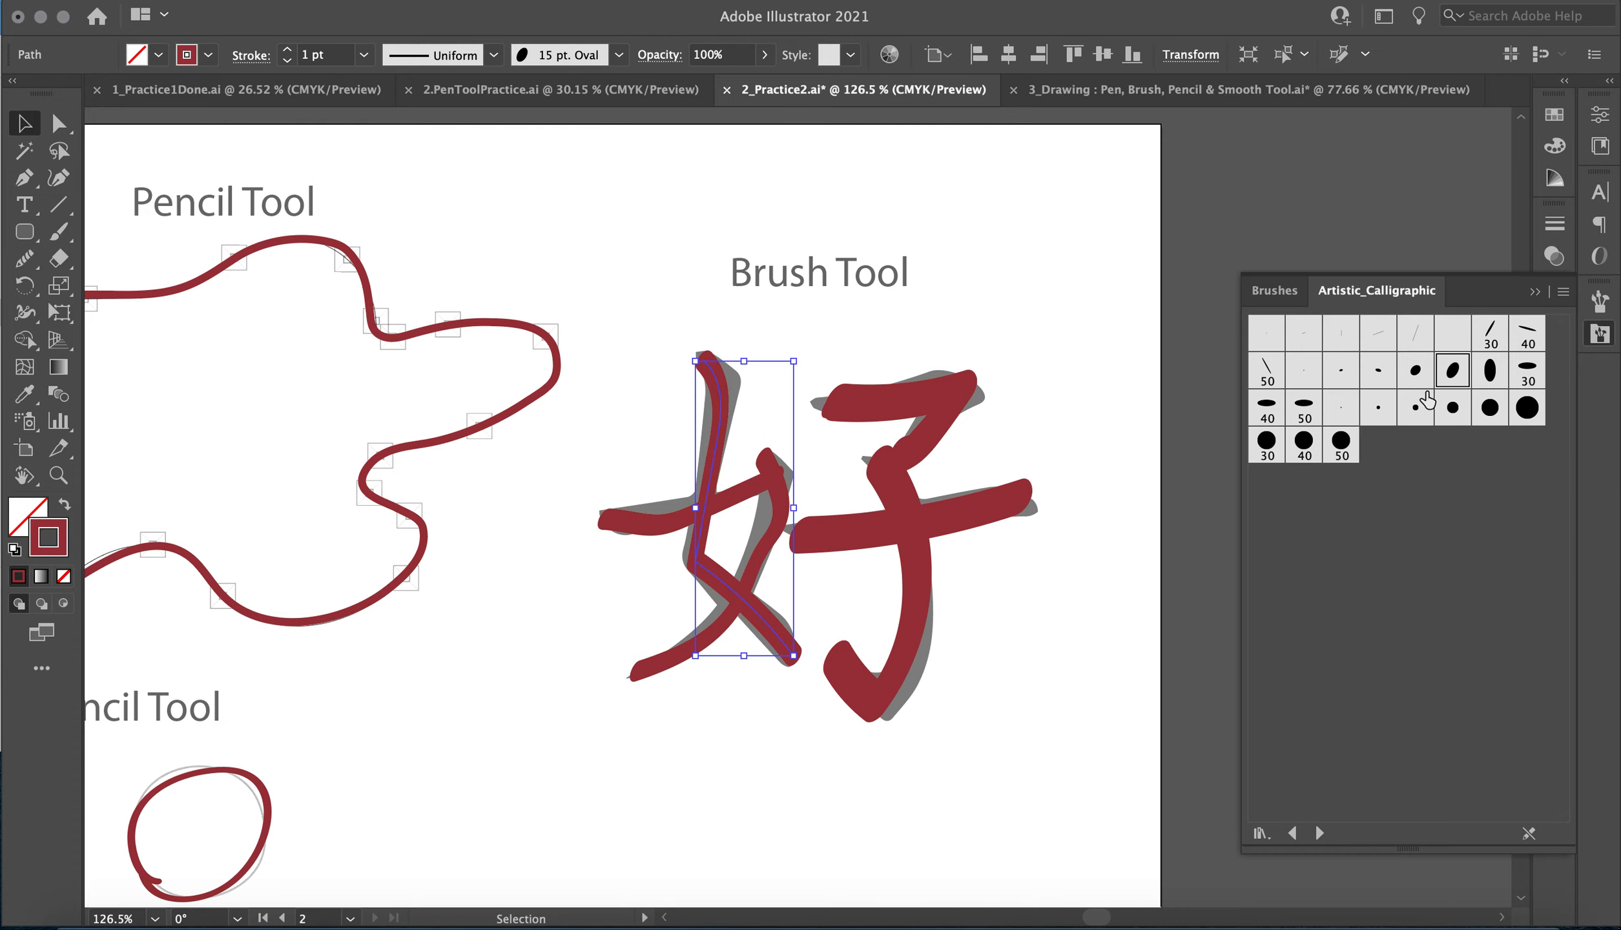
pyautogui.click(287, 49)
pyautogui.click(287, 50)
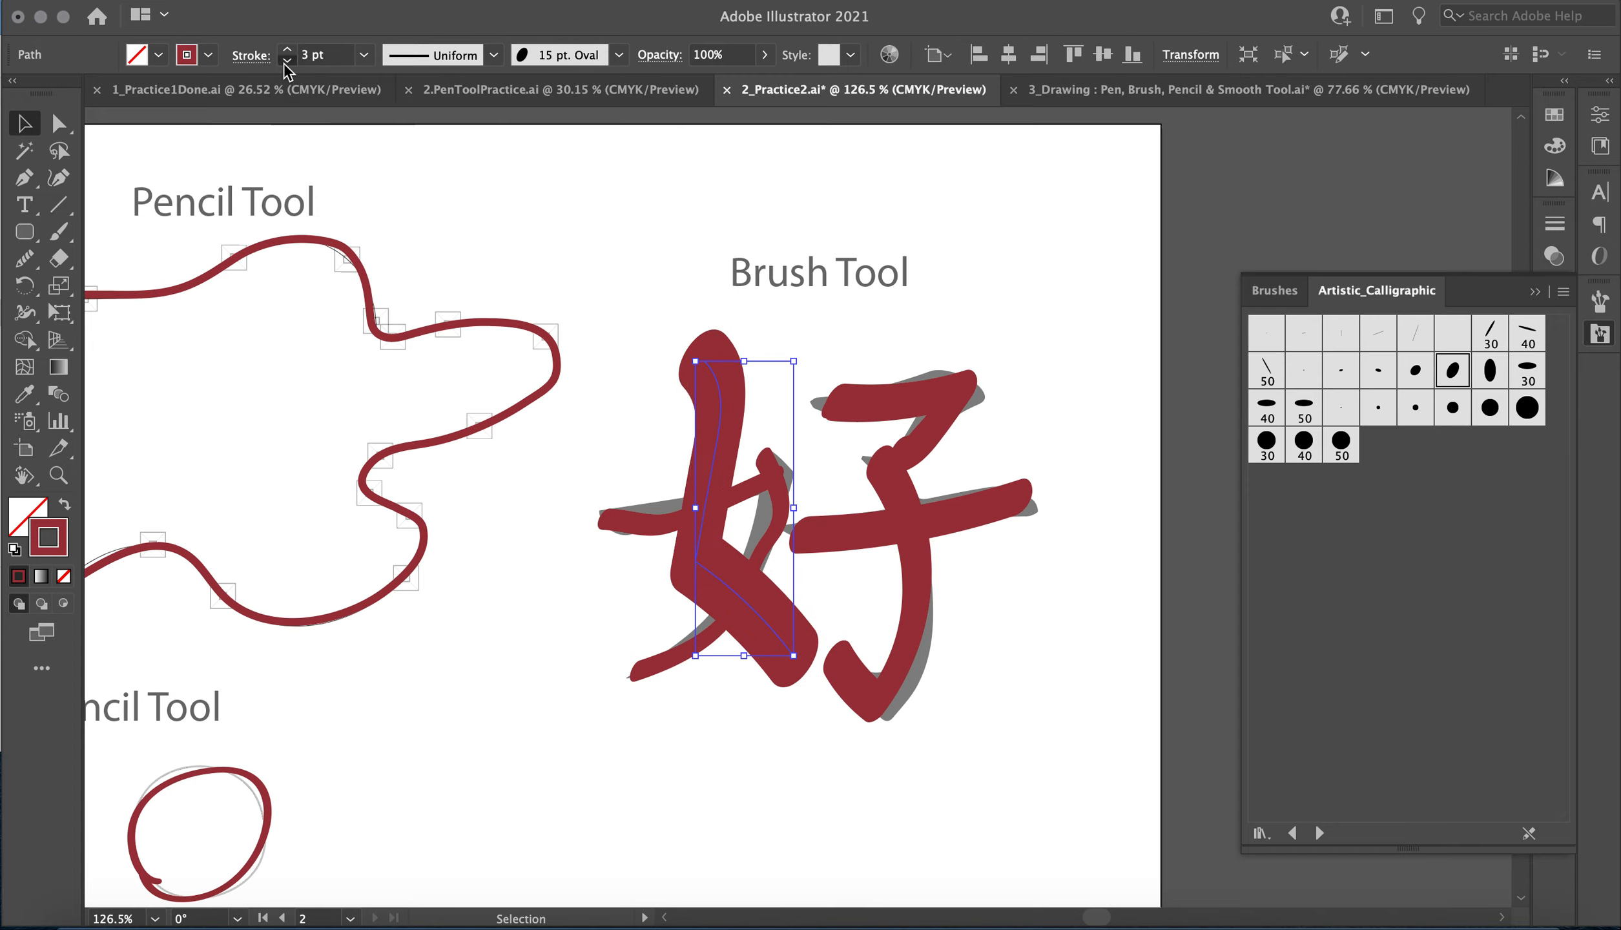
pyautogui.click(287, 60)
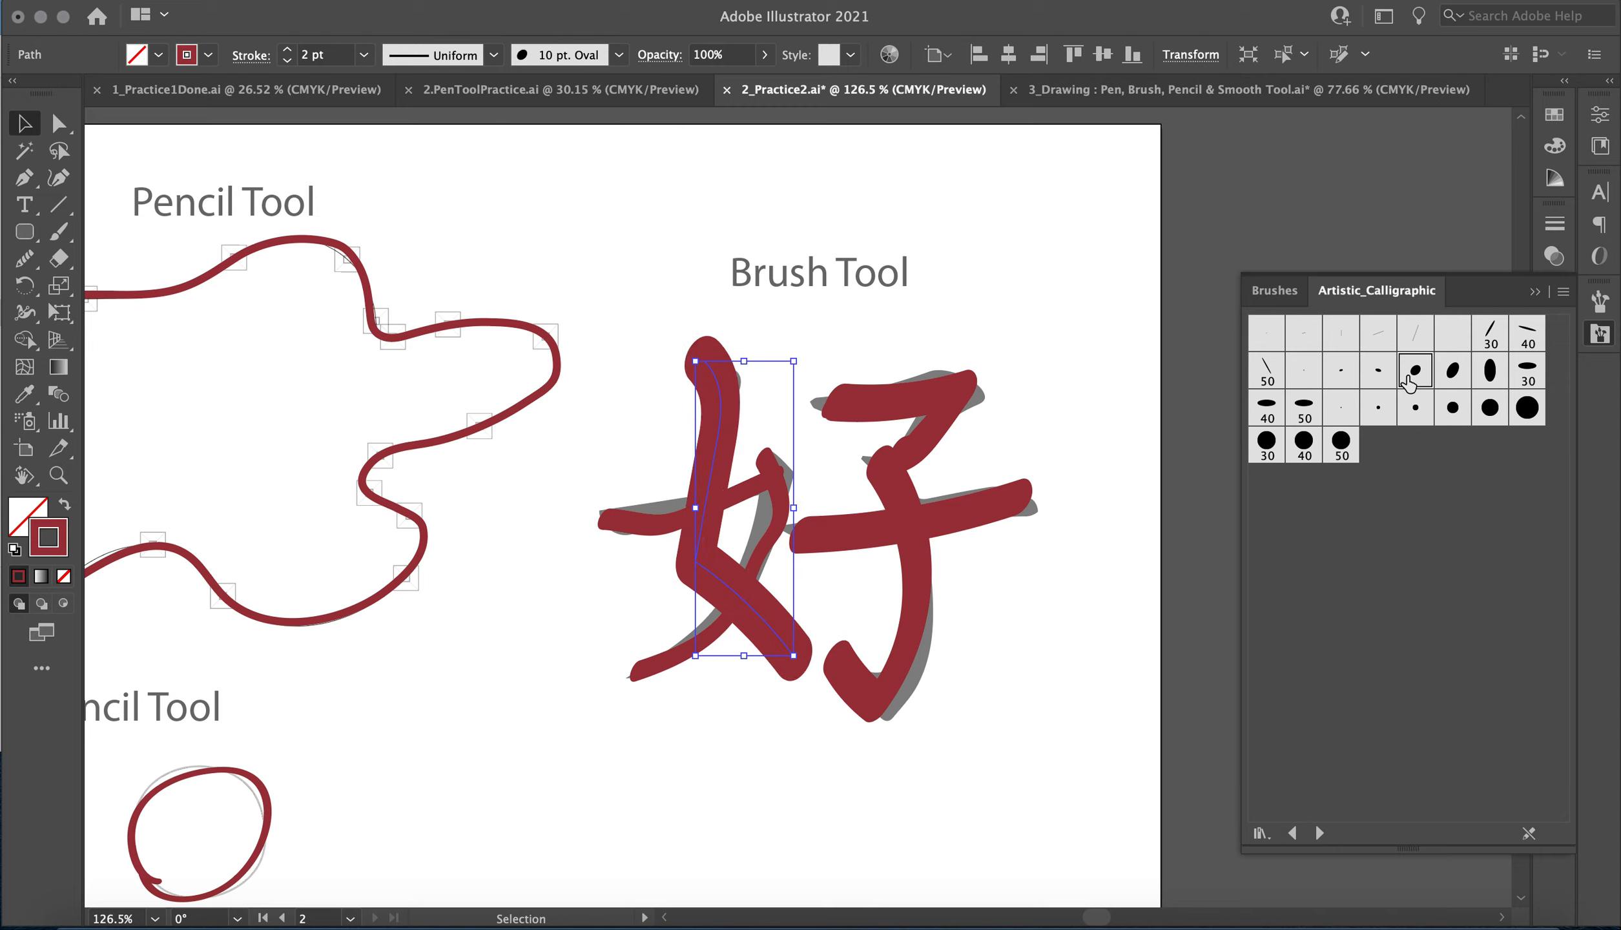
pyautogui.click(1377, 373)
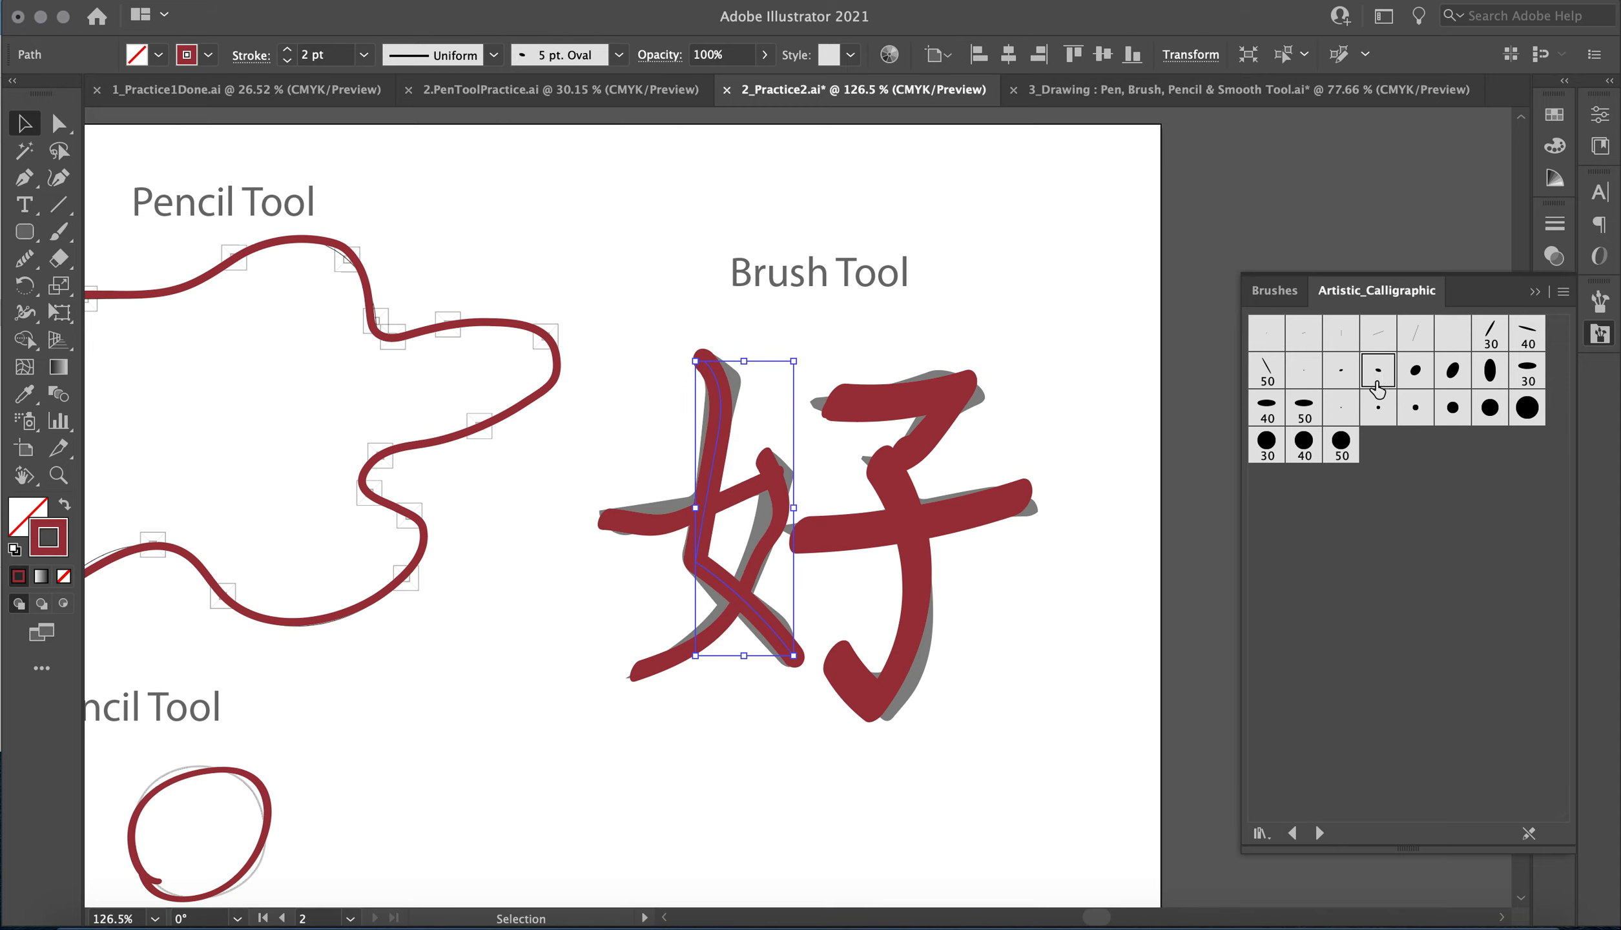
pyautogui.click(493, 55)
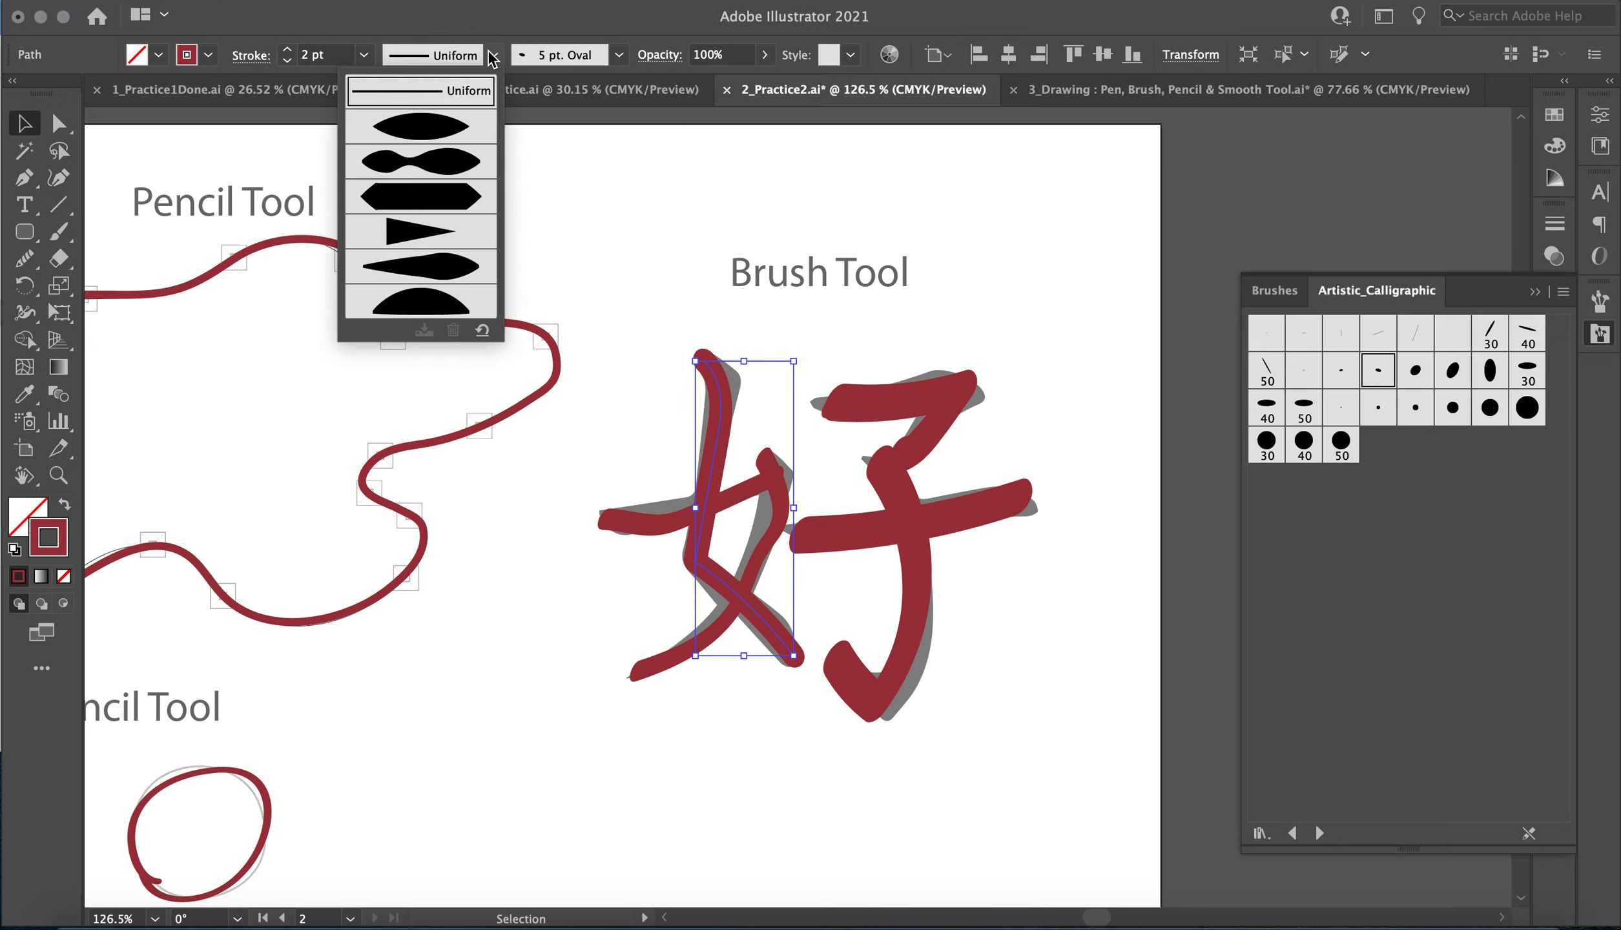
pyautogui.click(449, 147)
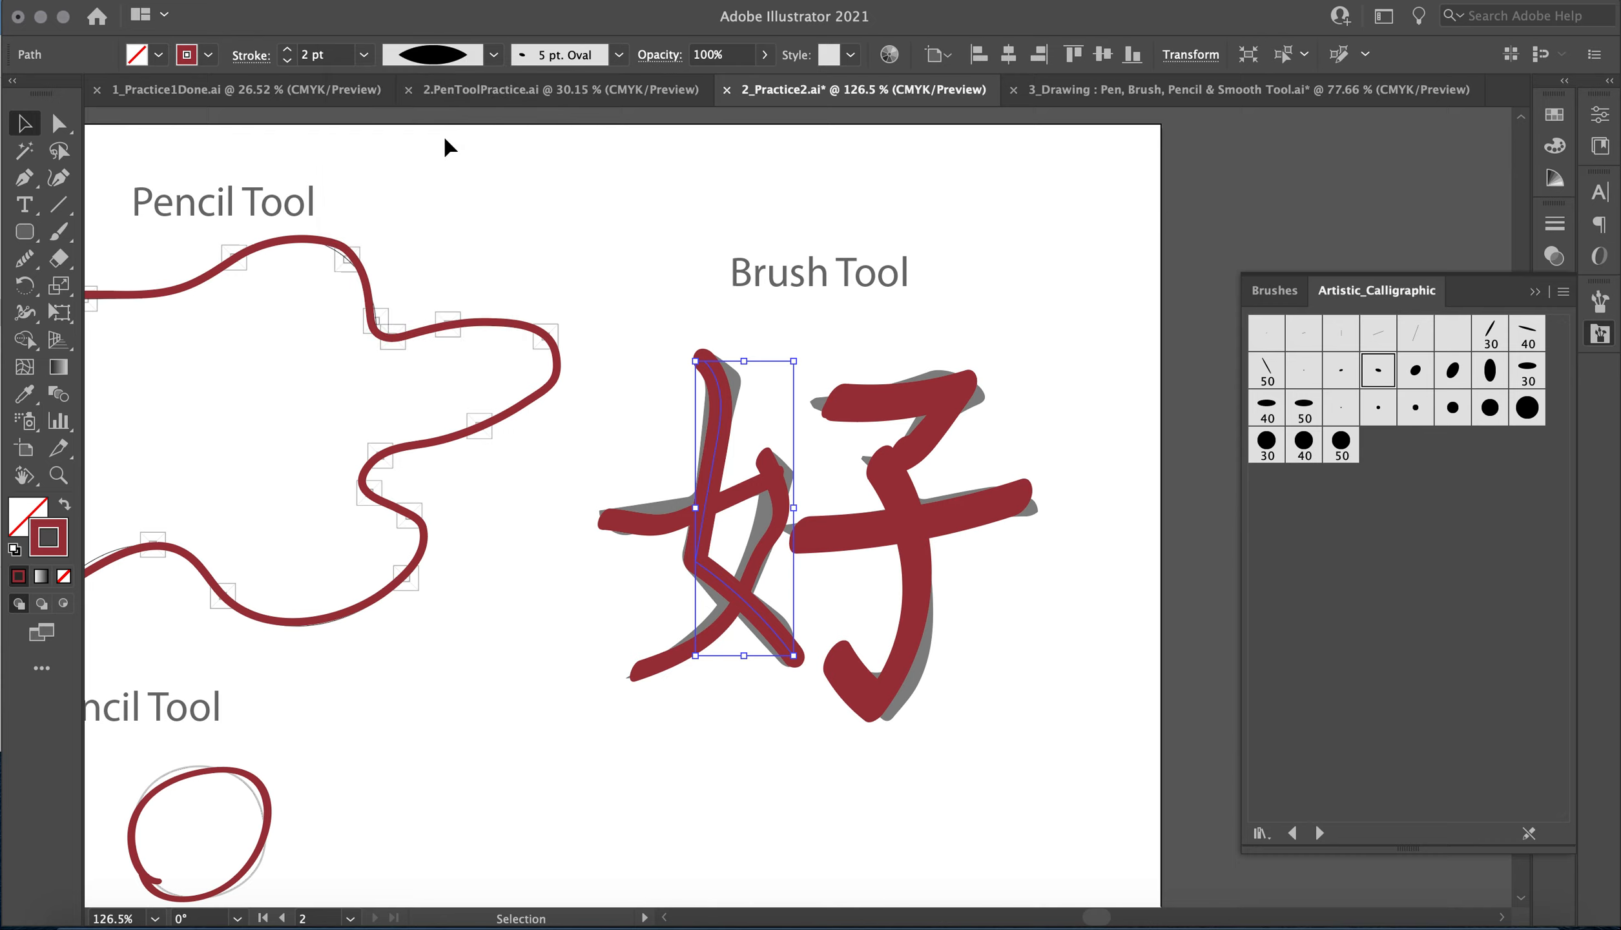
# Try Width Profile 1 and the 50 pt. and 10 pt. Oval brushes on the right half's upper stroke, restoring 15 pt. Oval.
pyautogui.click(951, 420)
pyautogui.click(492, 56)
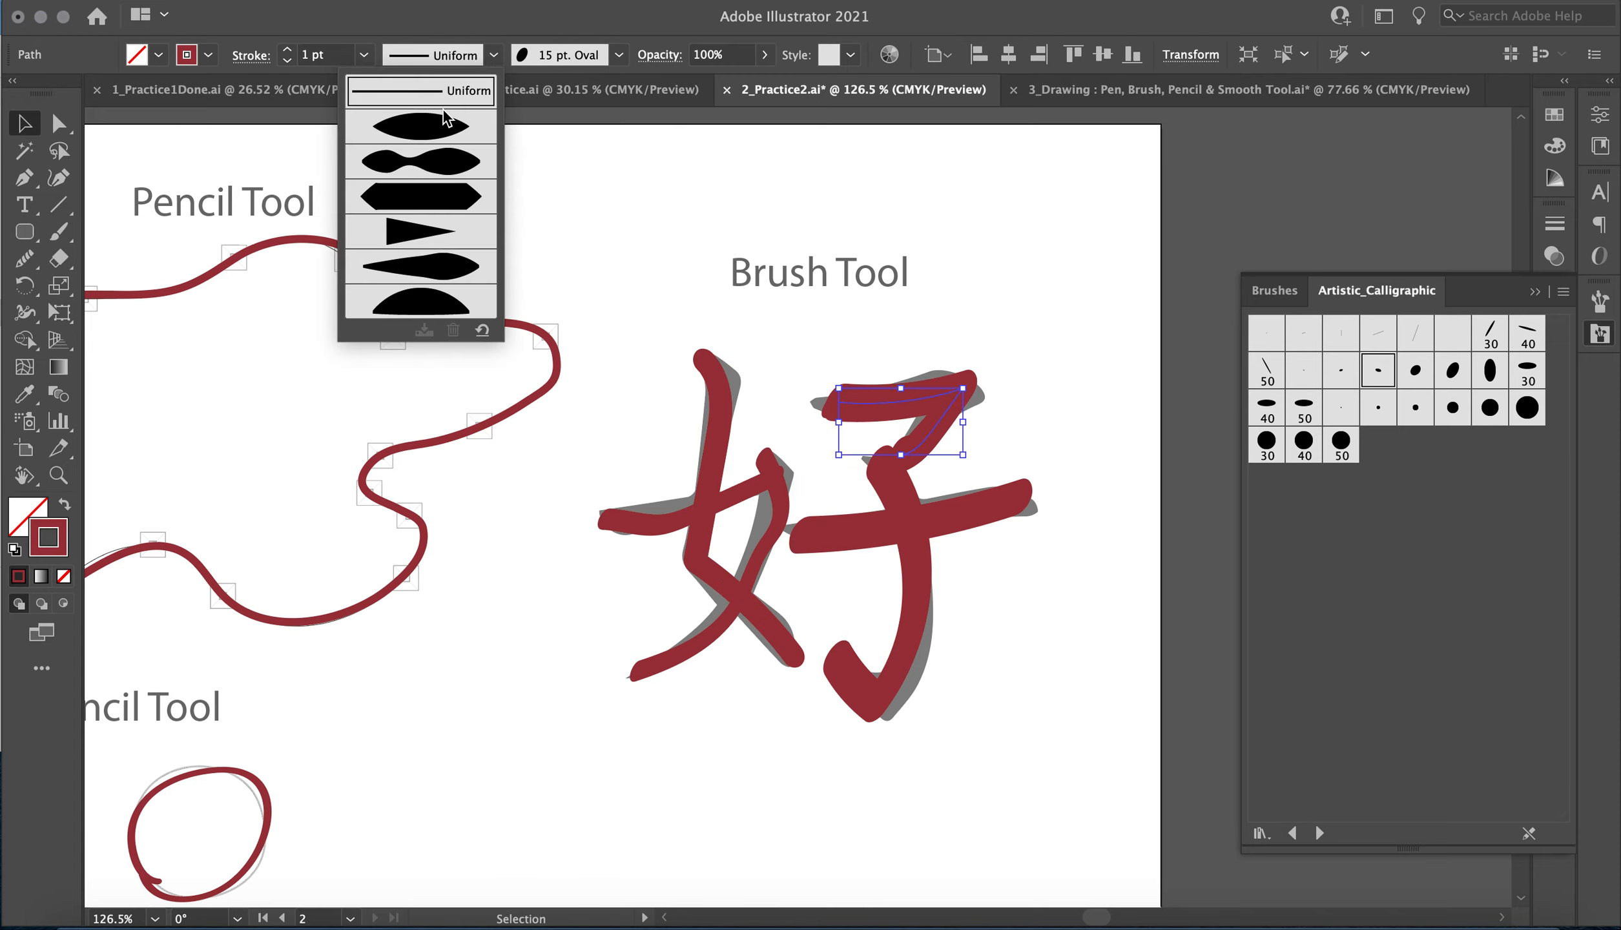
pyautogui.click(430, 133)
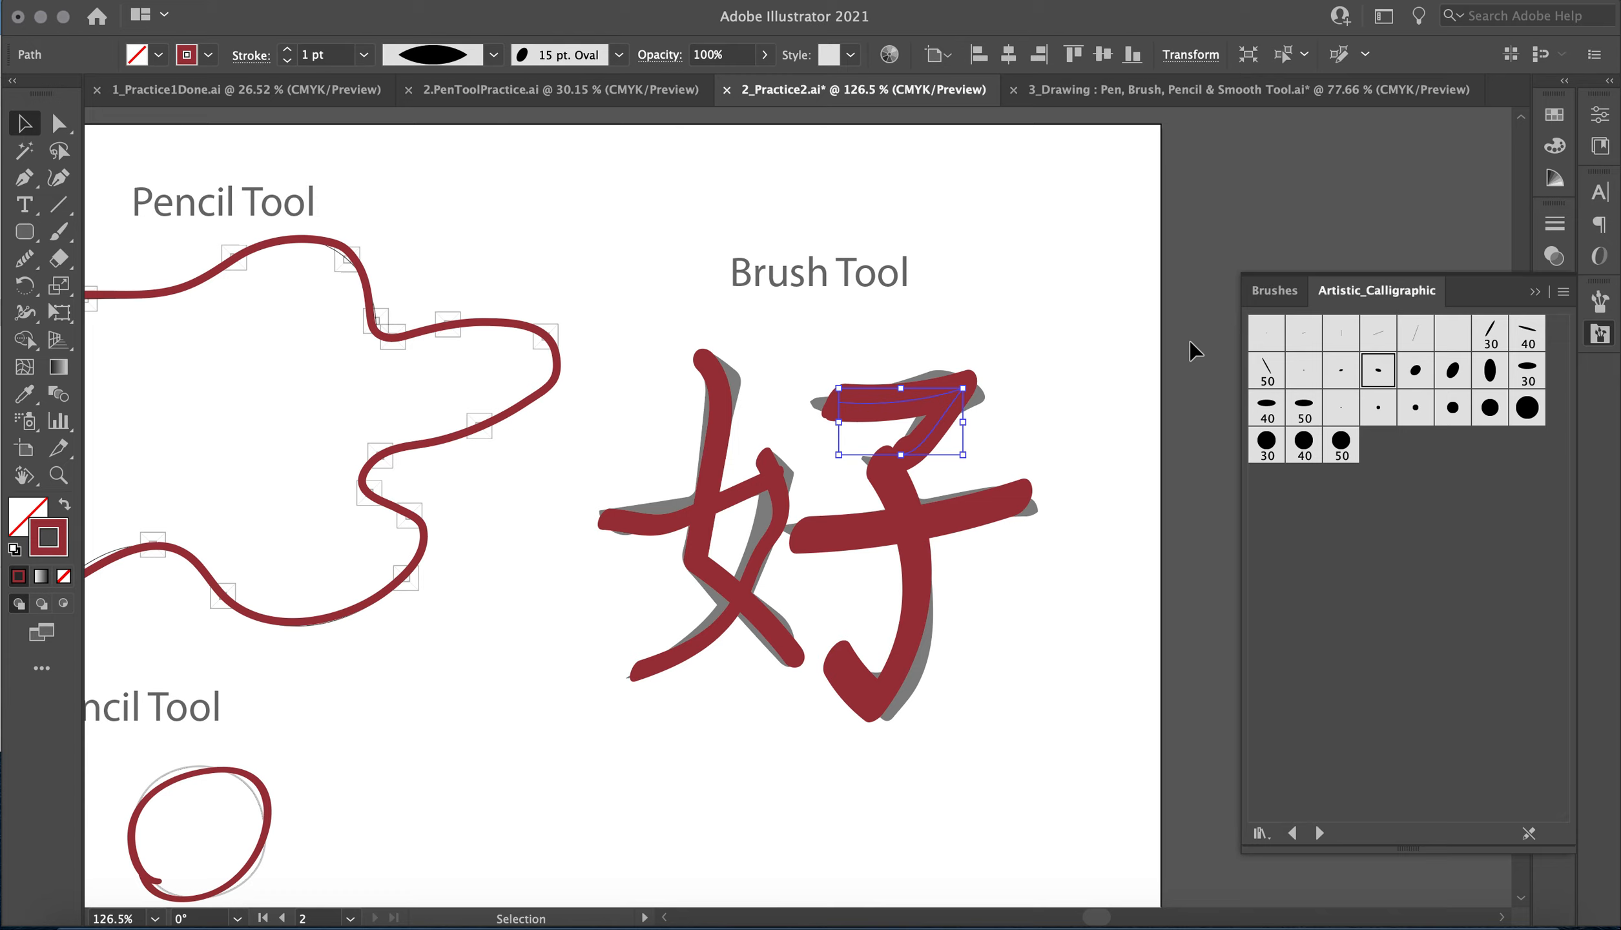
pyautogui.click(1356, 377)
pyautogui.click(1305, 411)
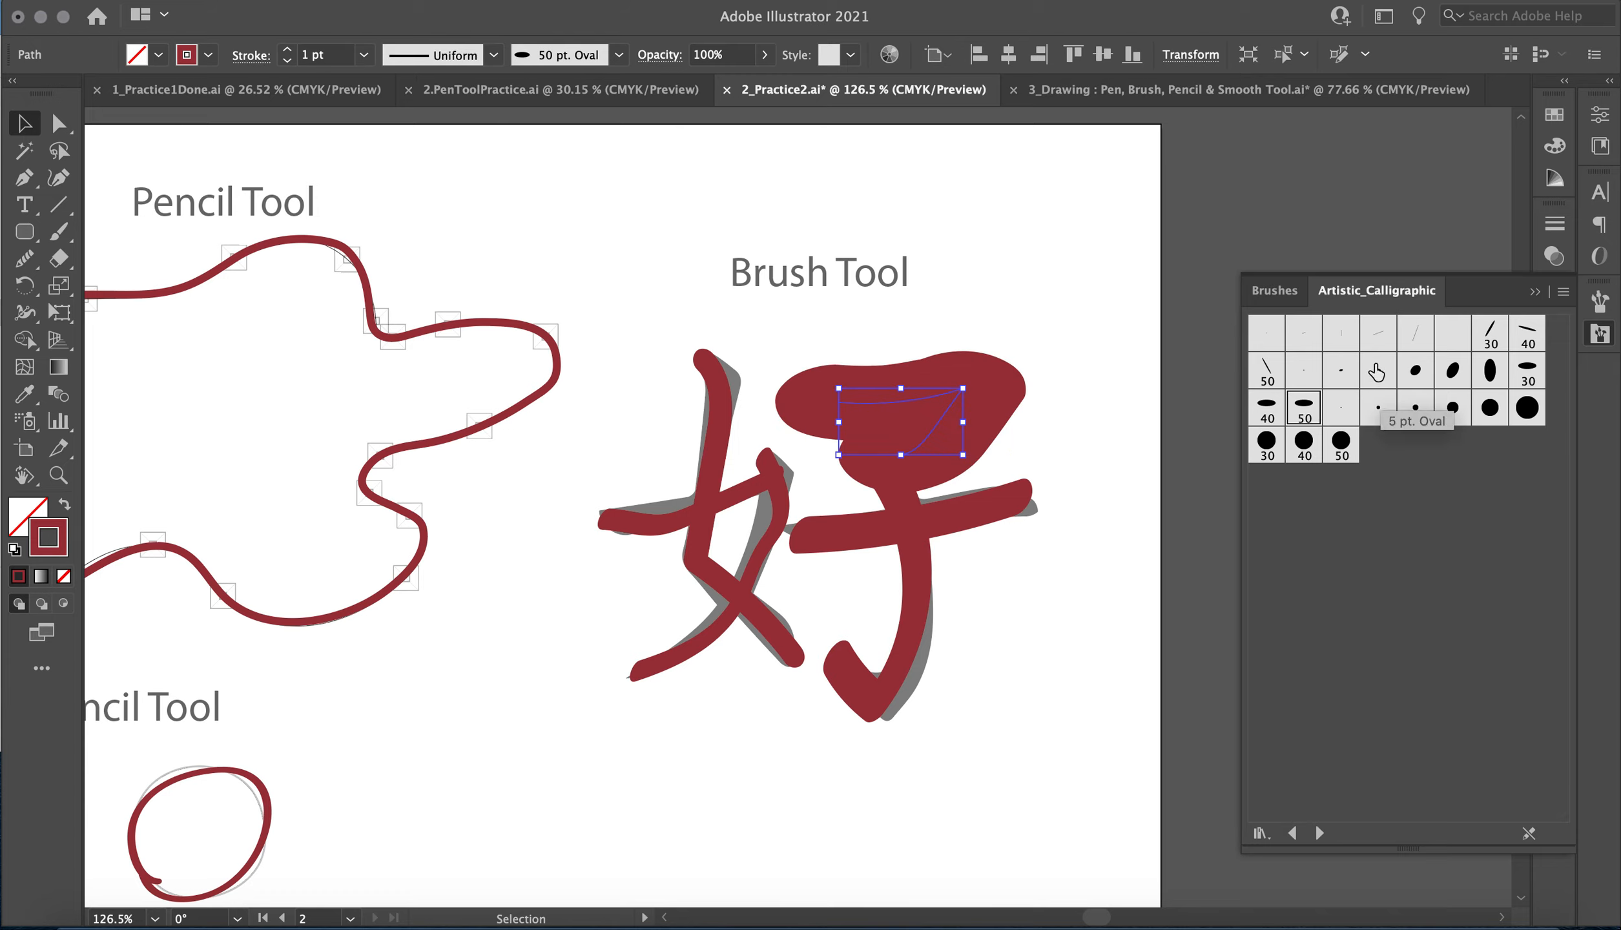
pyautogui.click(1418, 372)
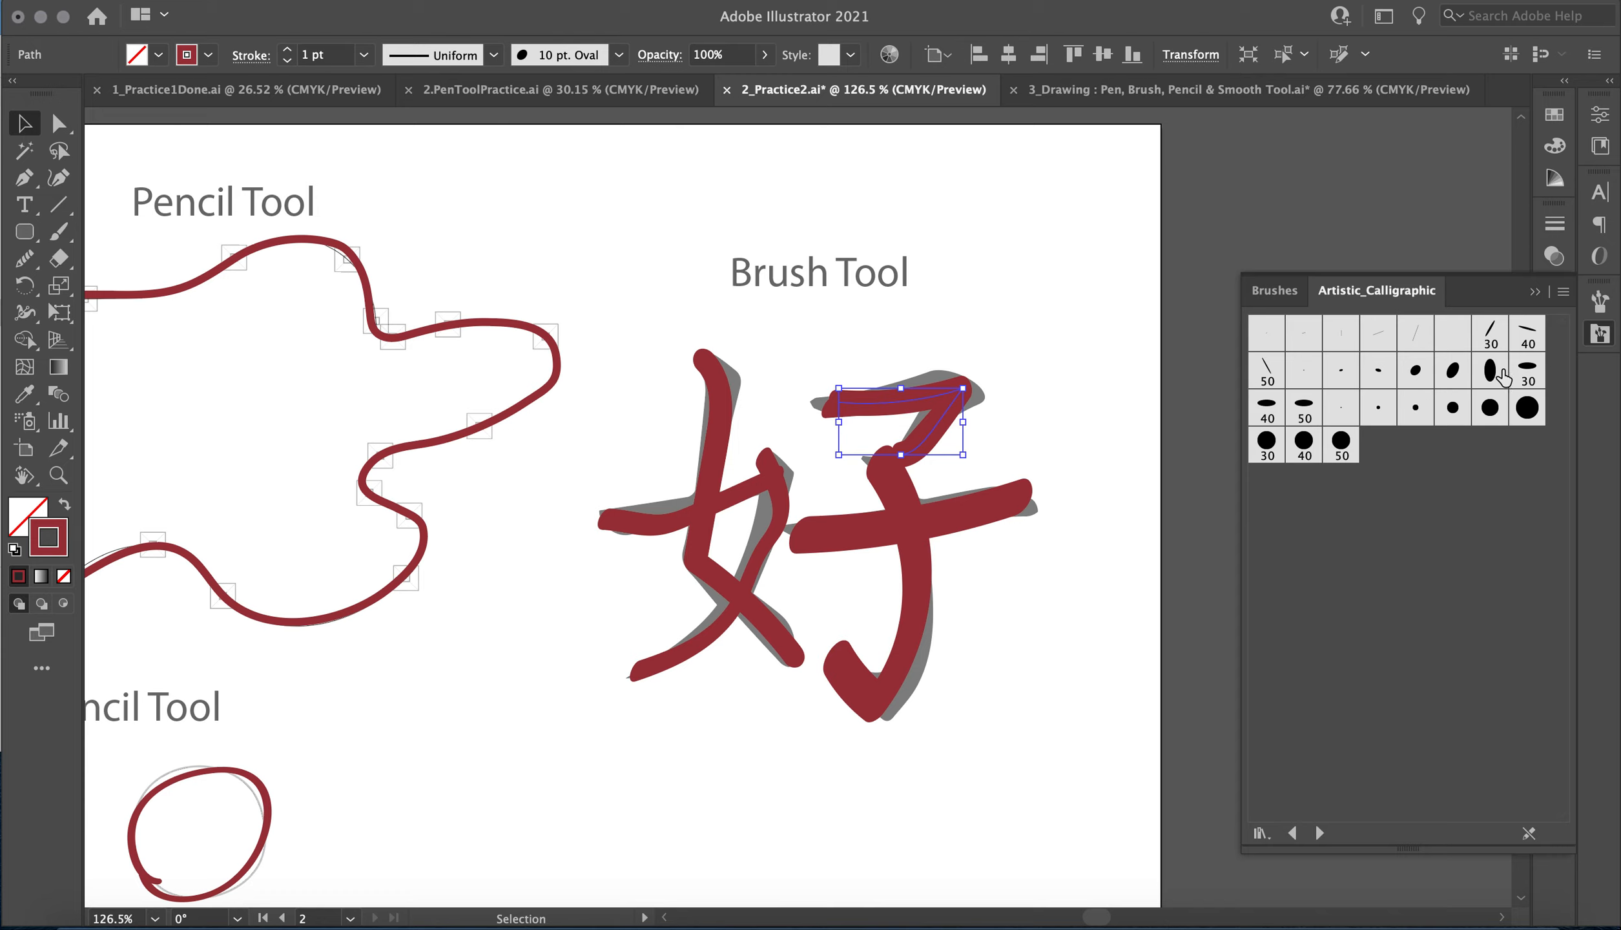
pyautogui.click(1452, 373)
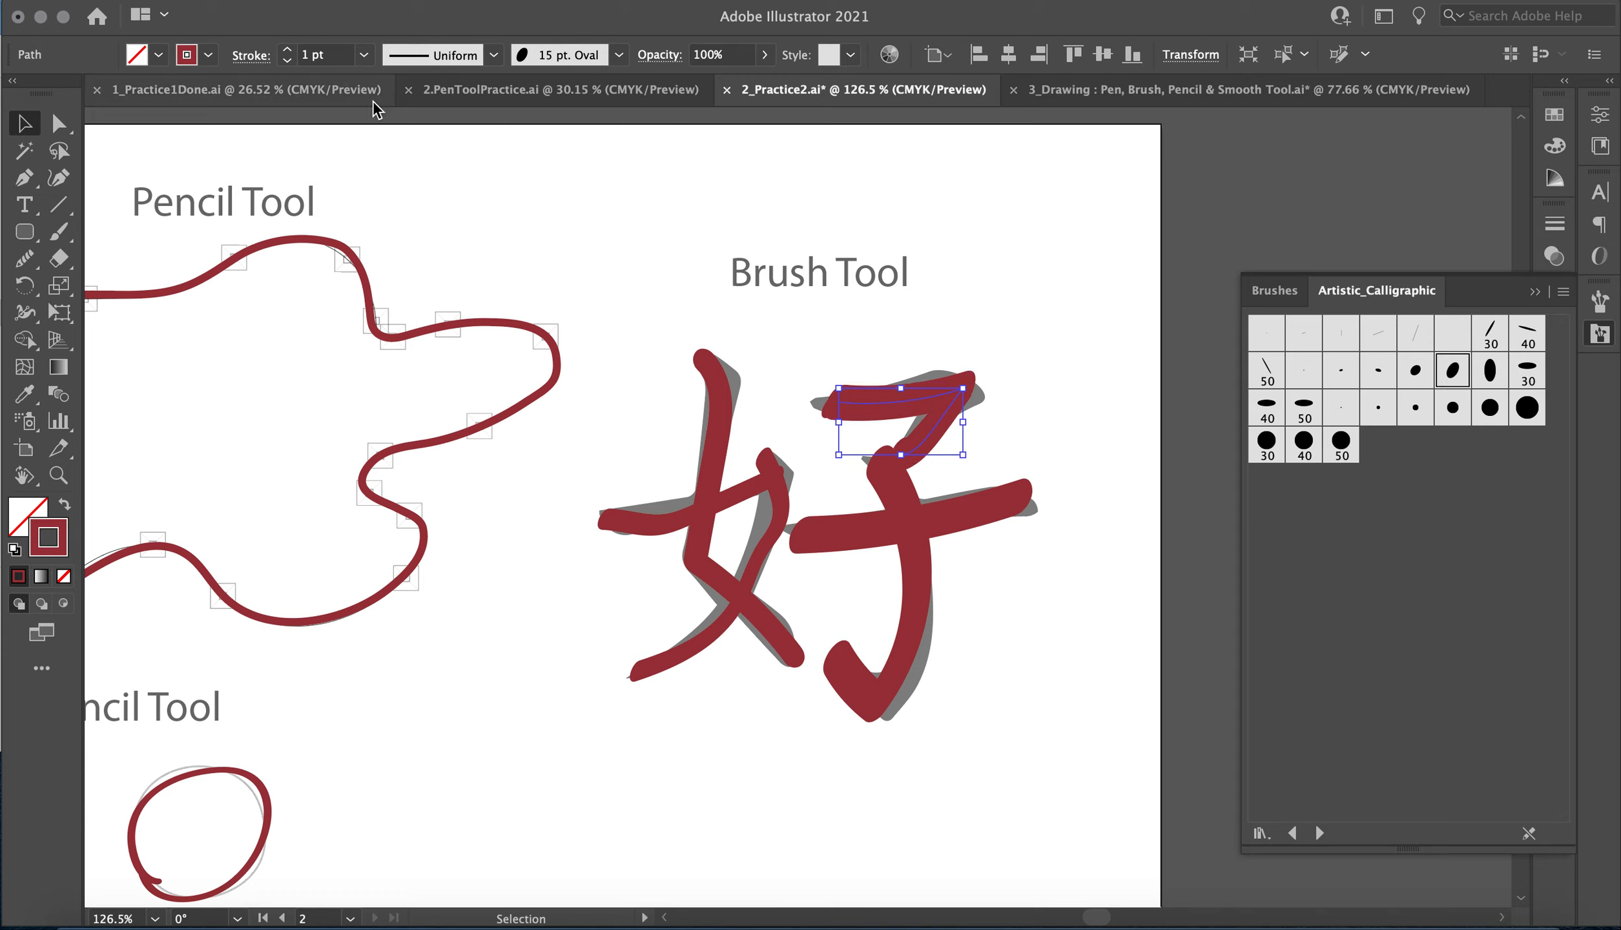
# Try a 4 pt weight on the right half's upper stroke and return it to 1 pt.
pyautogui.click(287, 49)
pyautogui.click(287, 49)
pyautogui.click(287, 50)
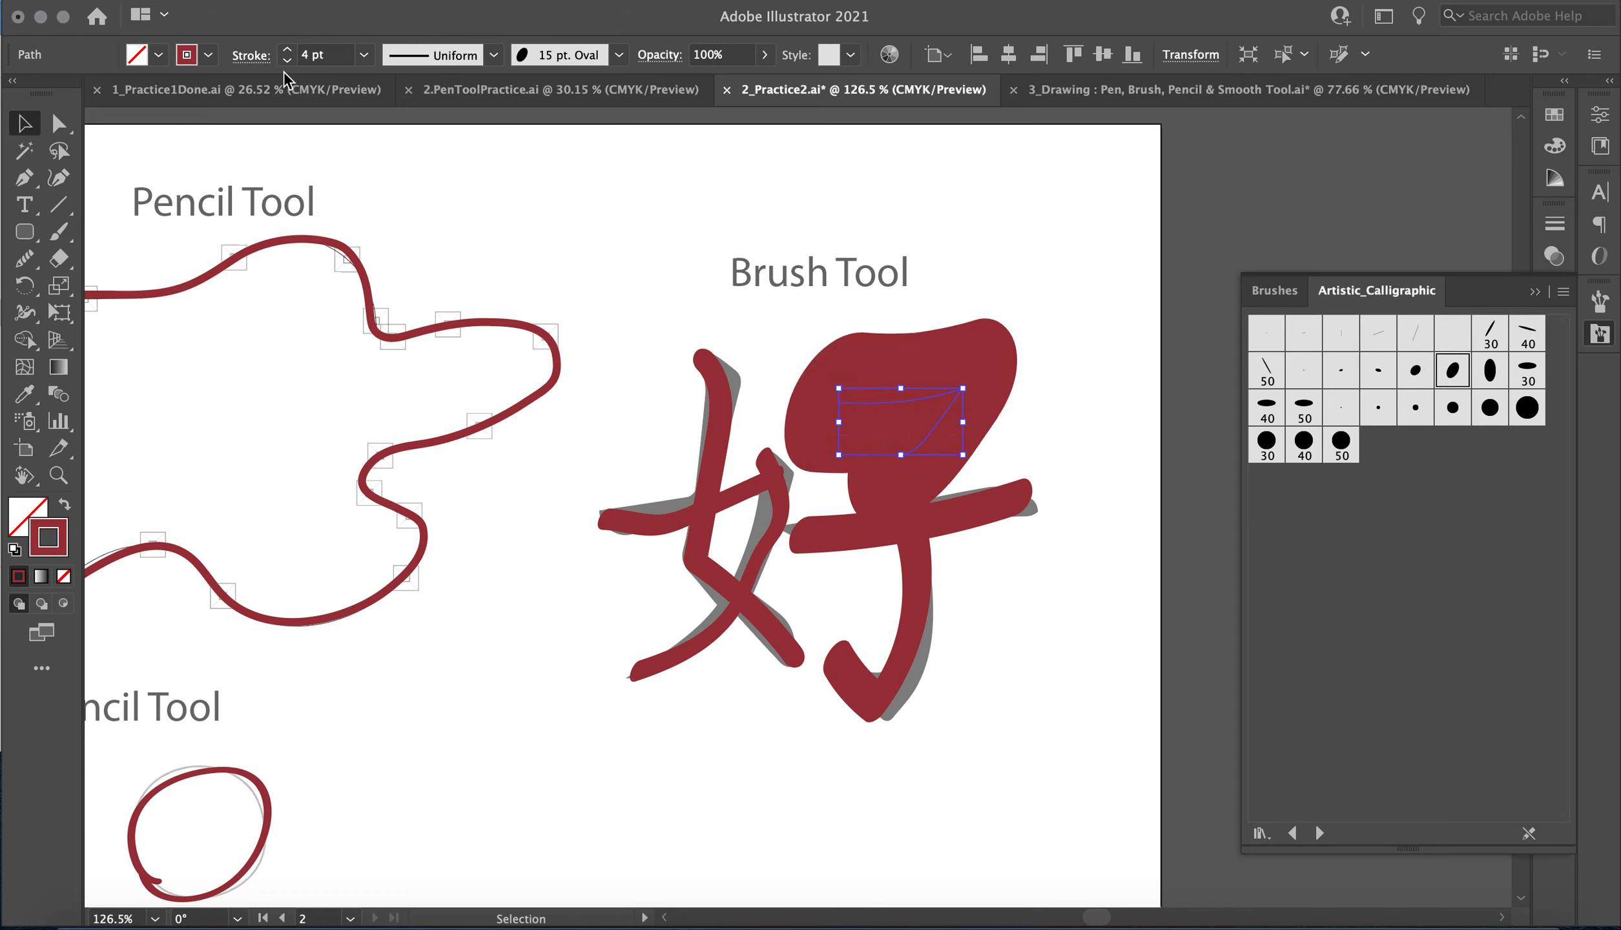
pyautogui.click(289, 62)
pyautogui.click(289, 62)
pyautogui.click(289, 62)
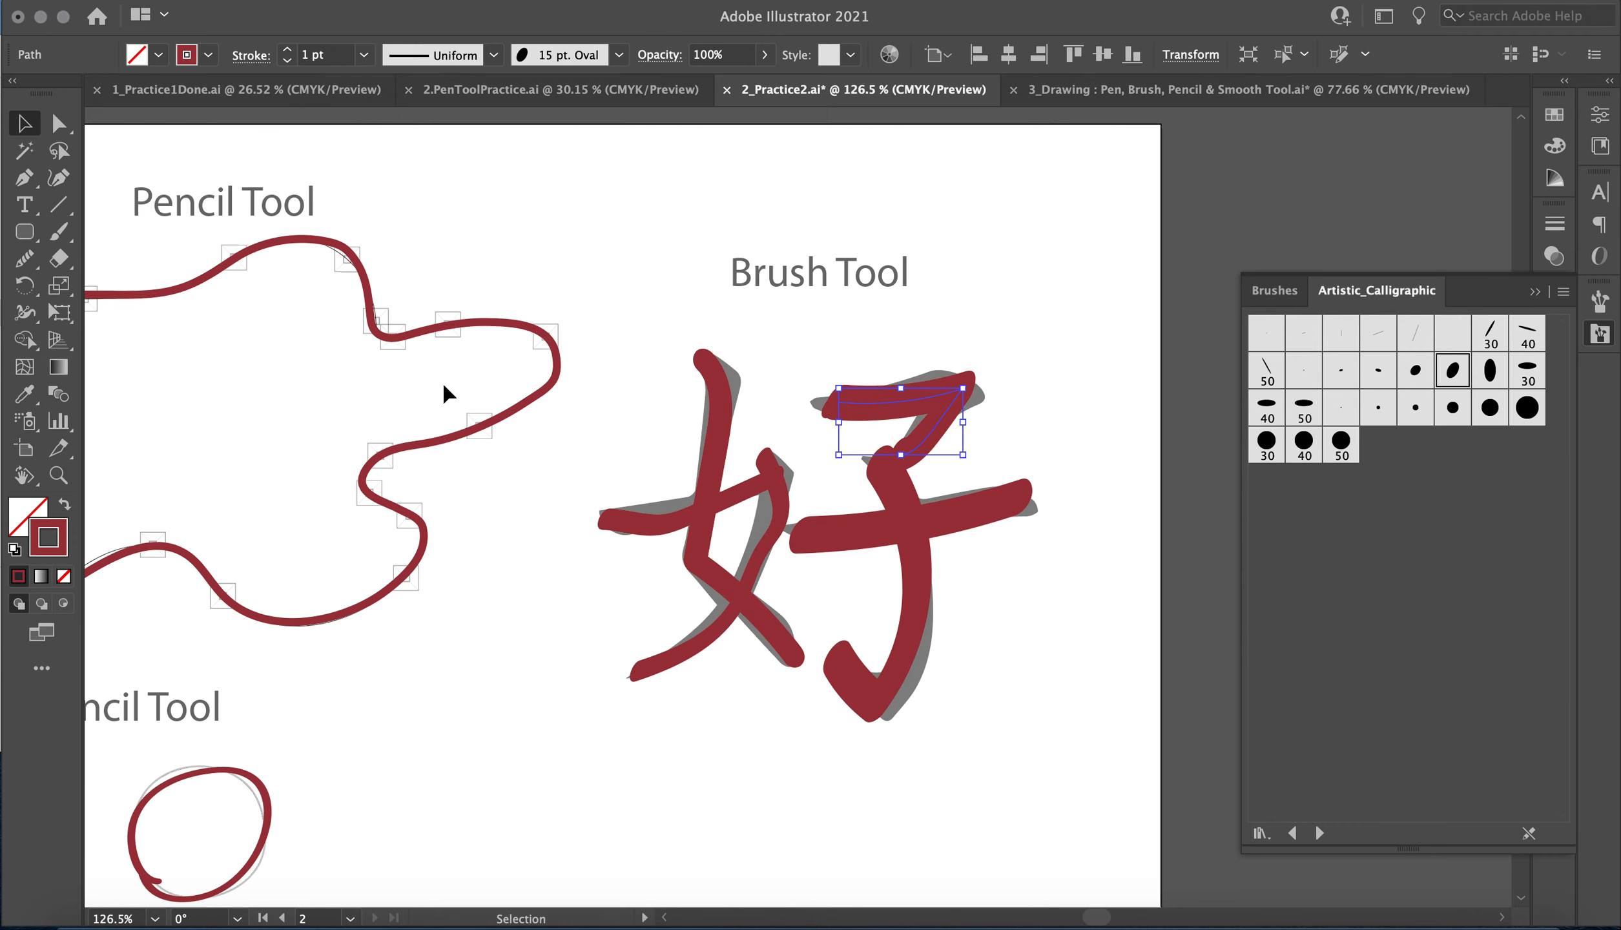
pyautogui.scroll(-5, 446, 392)
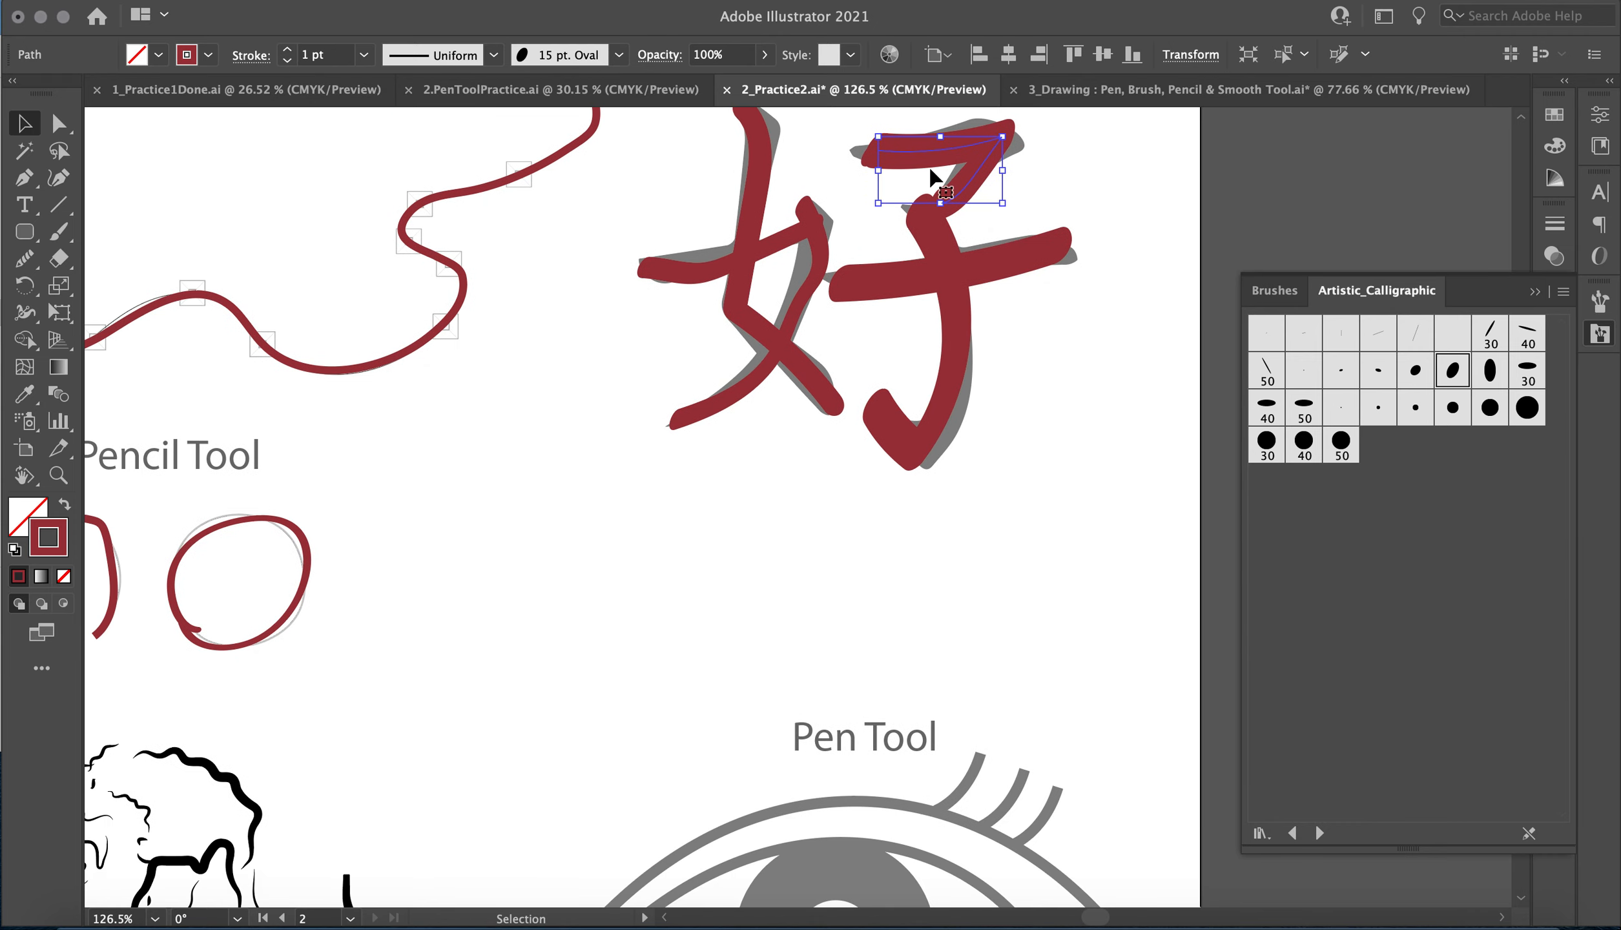
# Move the bottom corner anchor of the right half's hooked vertical stroke outward onto the template with Direct Selection.
pyautogui.click(938, 434)
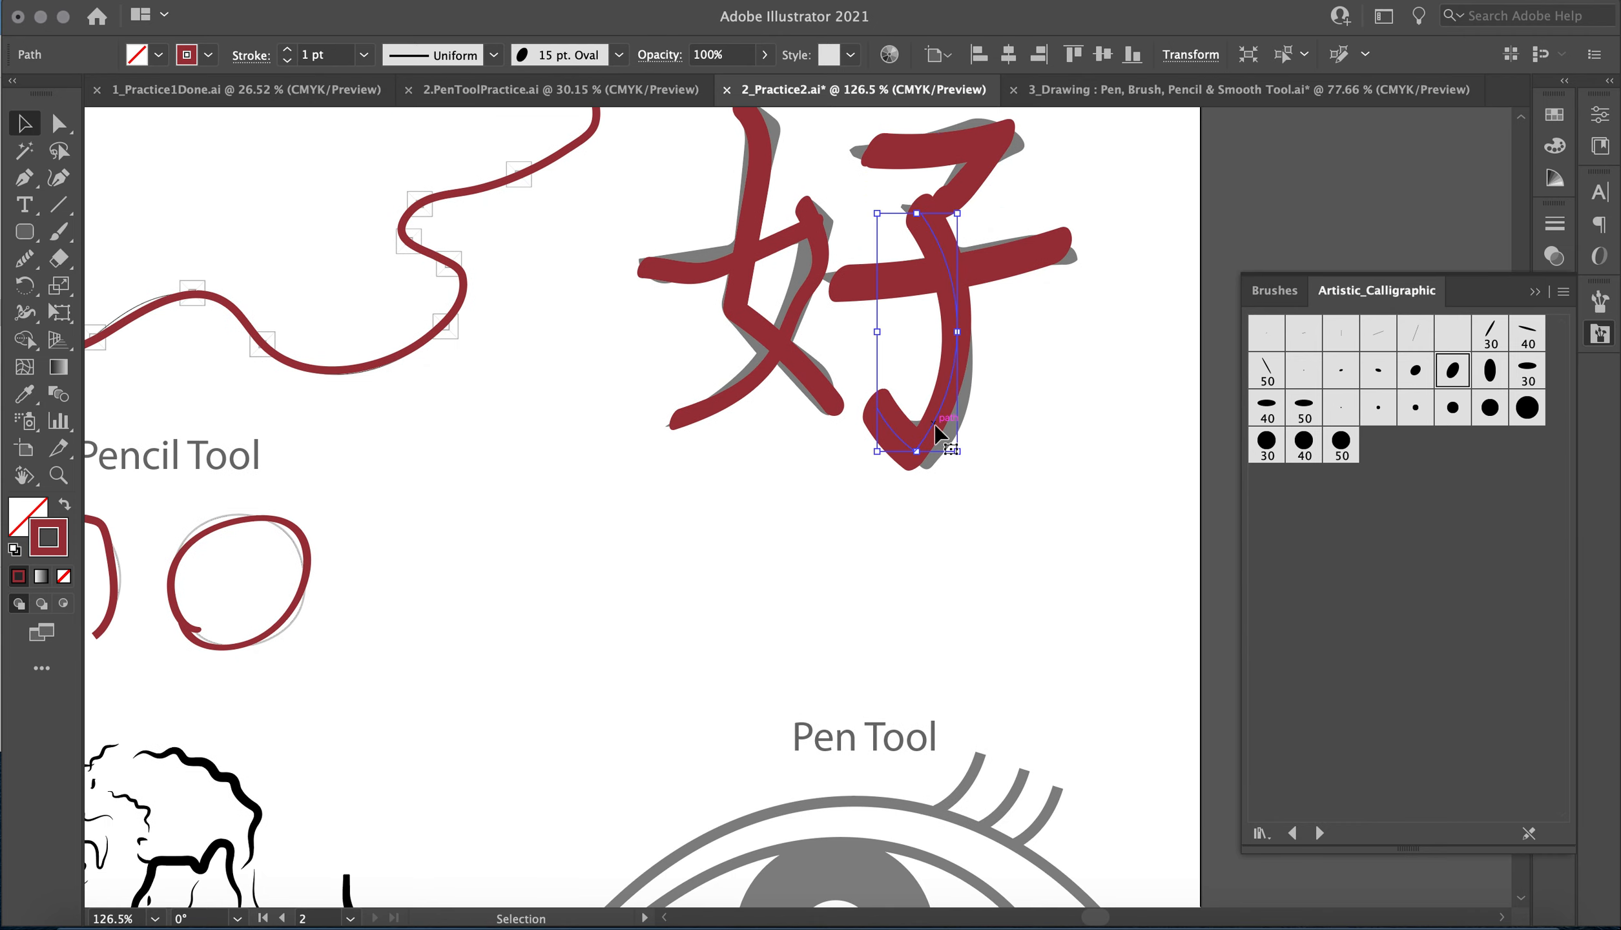
pyautogui.click(58, 124)
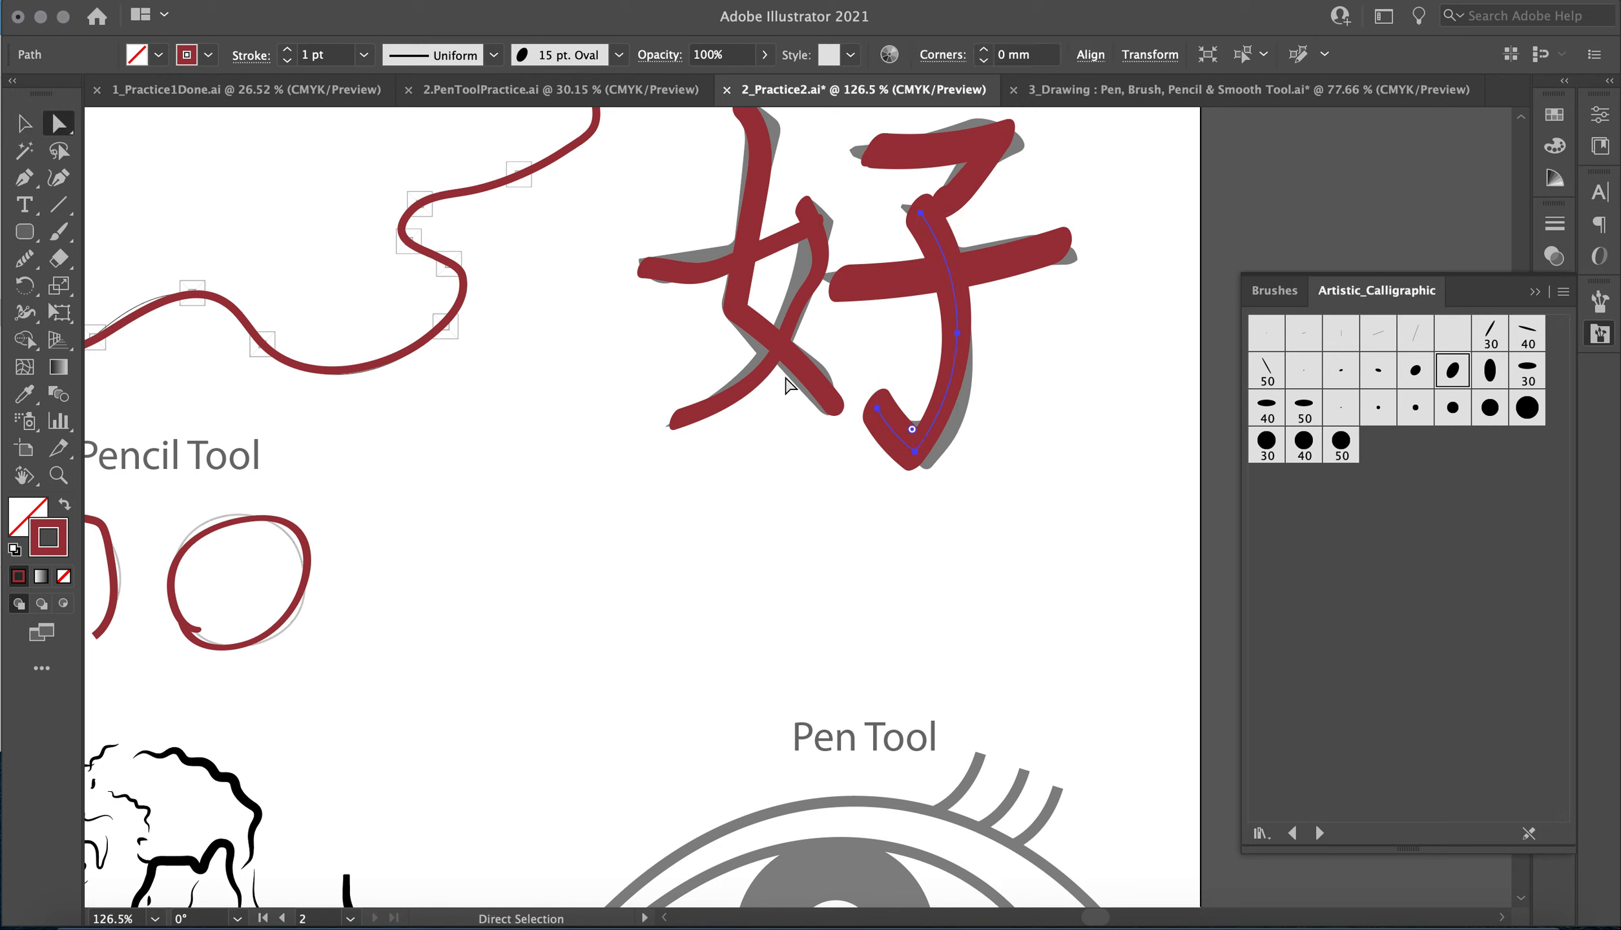
pyautogui.click(914, 452)
pyautogui.moveTo(914, 452); pyautogui.dragTo(935, 456)
# Shift the middle anchor points of the left half's long curved stroke slightly and even out its curve with the Smooth tool.
pyautogui.moveTo(837, 401); pyautogui.dragTo(832, 402)
pyautogui.click(819, 281)
pyautogui.moveTo(811, 287); pyautogui.dragTo(804, 291)
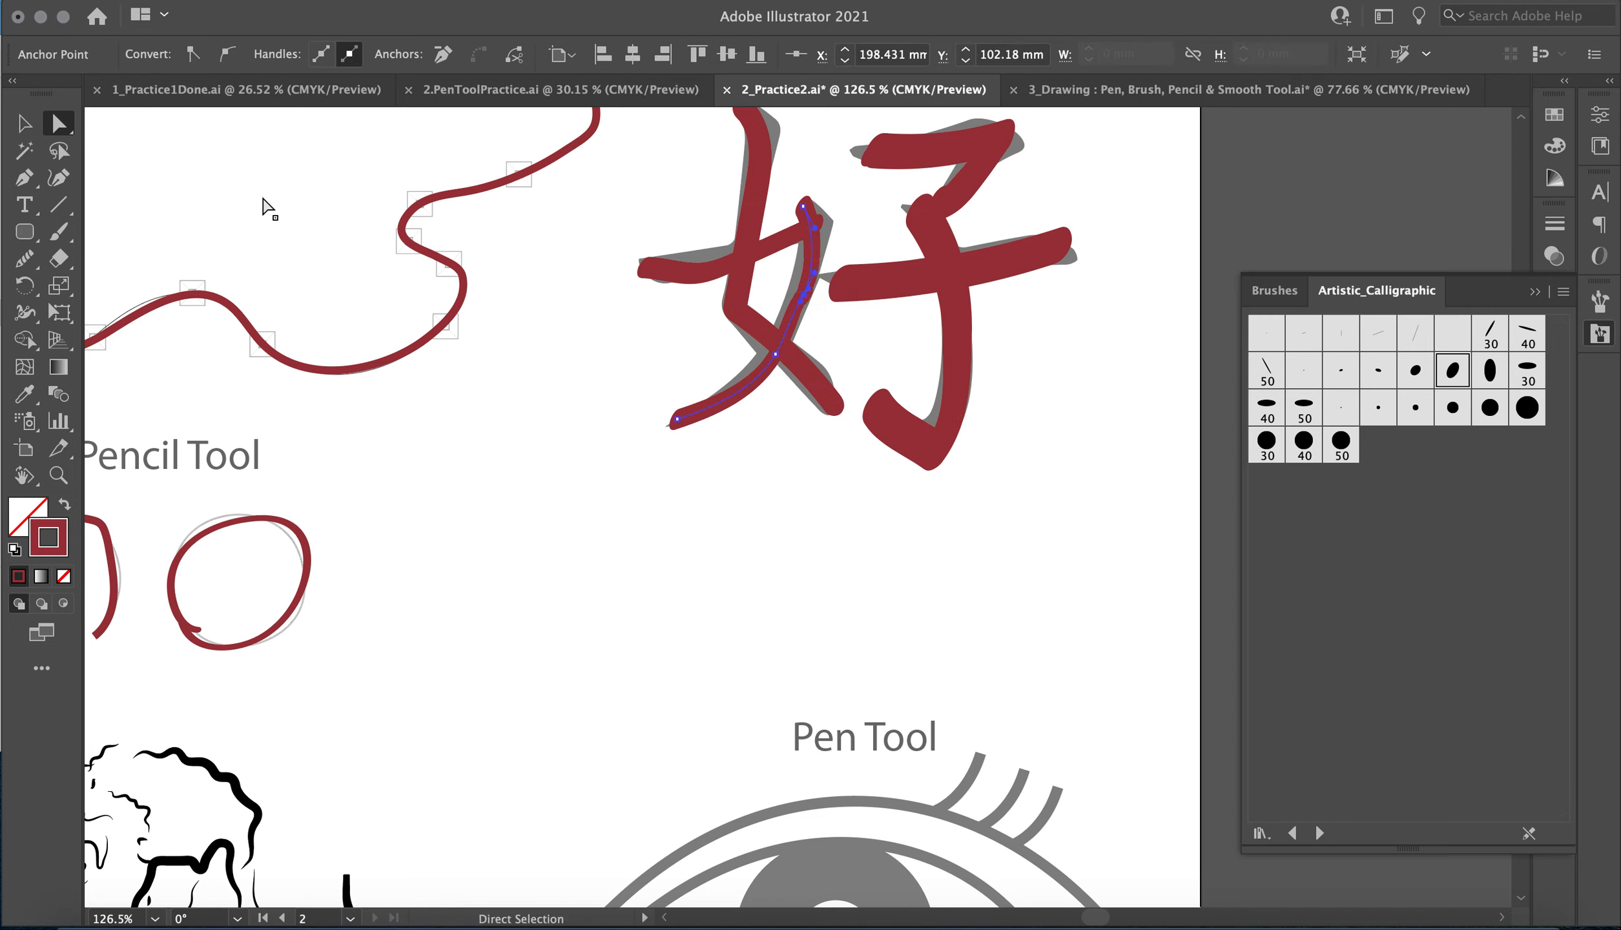
pyautogui.click(23, 257)
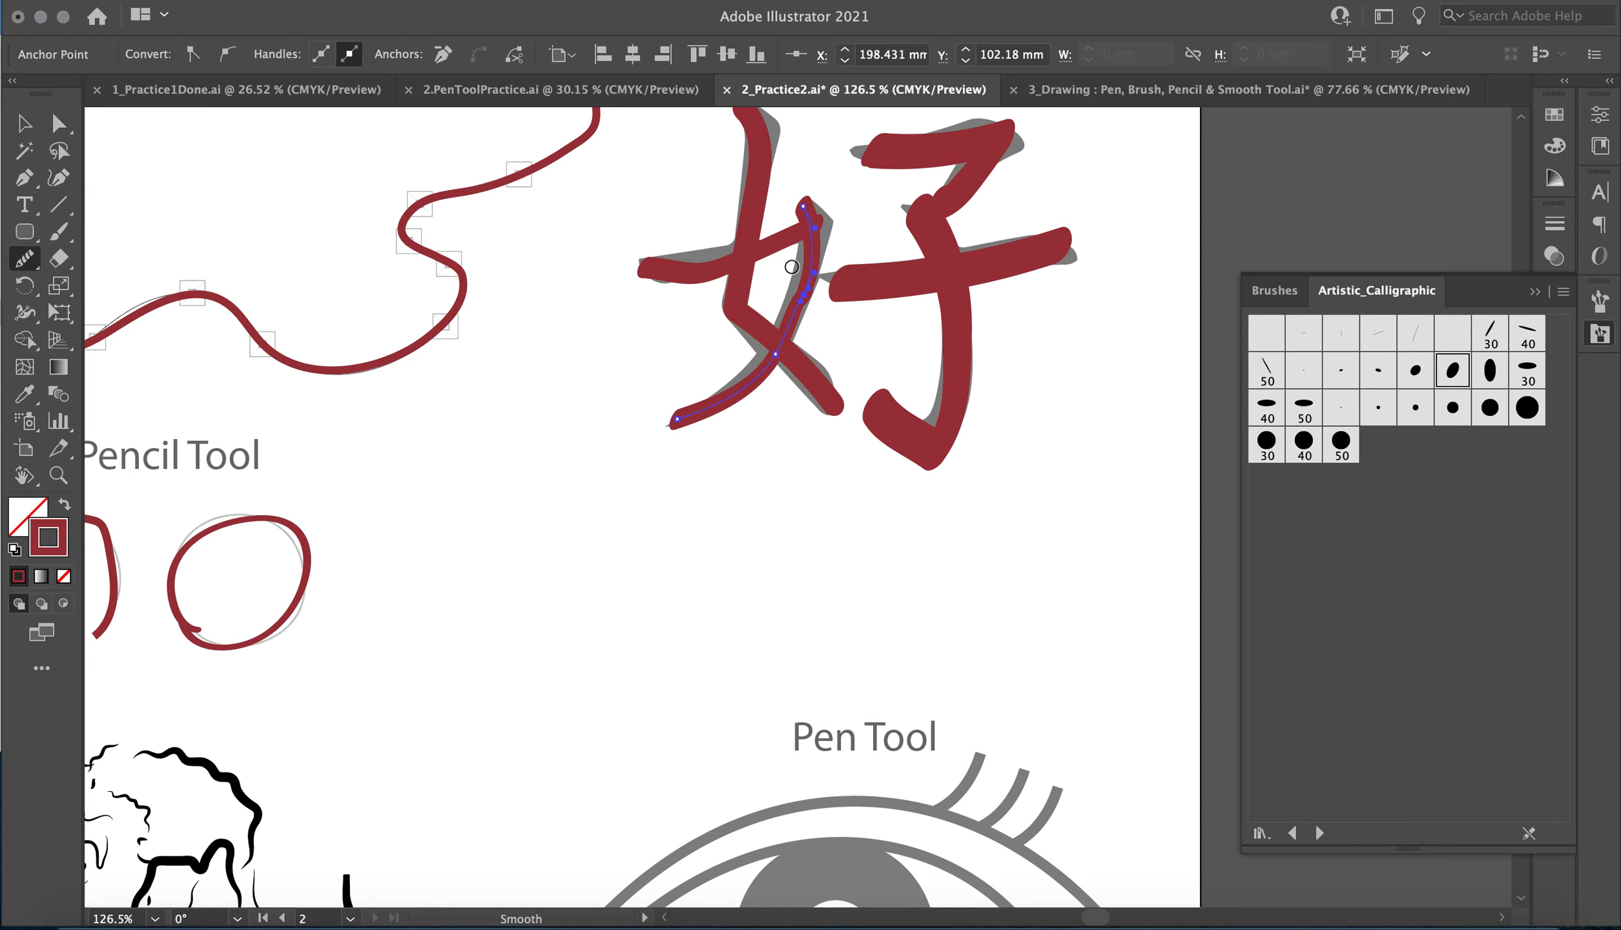
pyautogui.moveTo(811, 294); pyautogui.dragTo(707, 434)
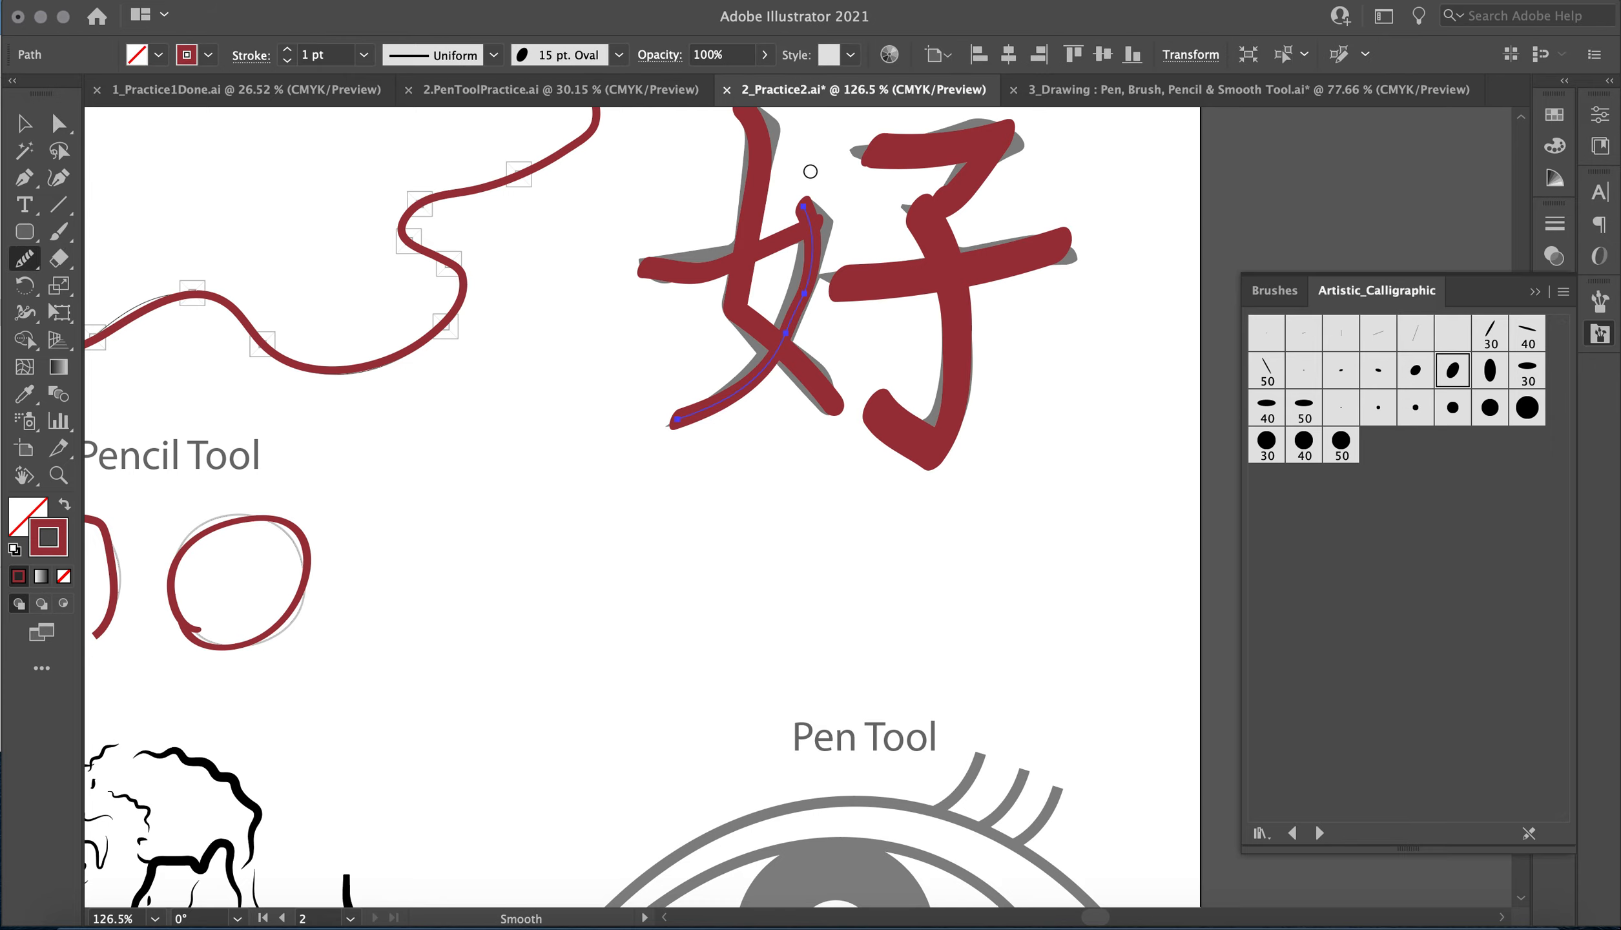
pyautogui.moveTo(766, 311); pyautogui.dragTo(717, 410)
pyautogui.click(59, 123)
pyautogui.click(959, 345)
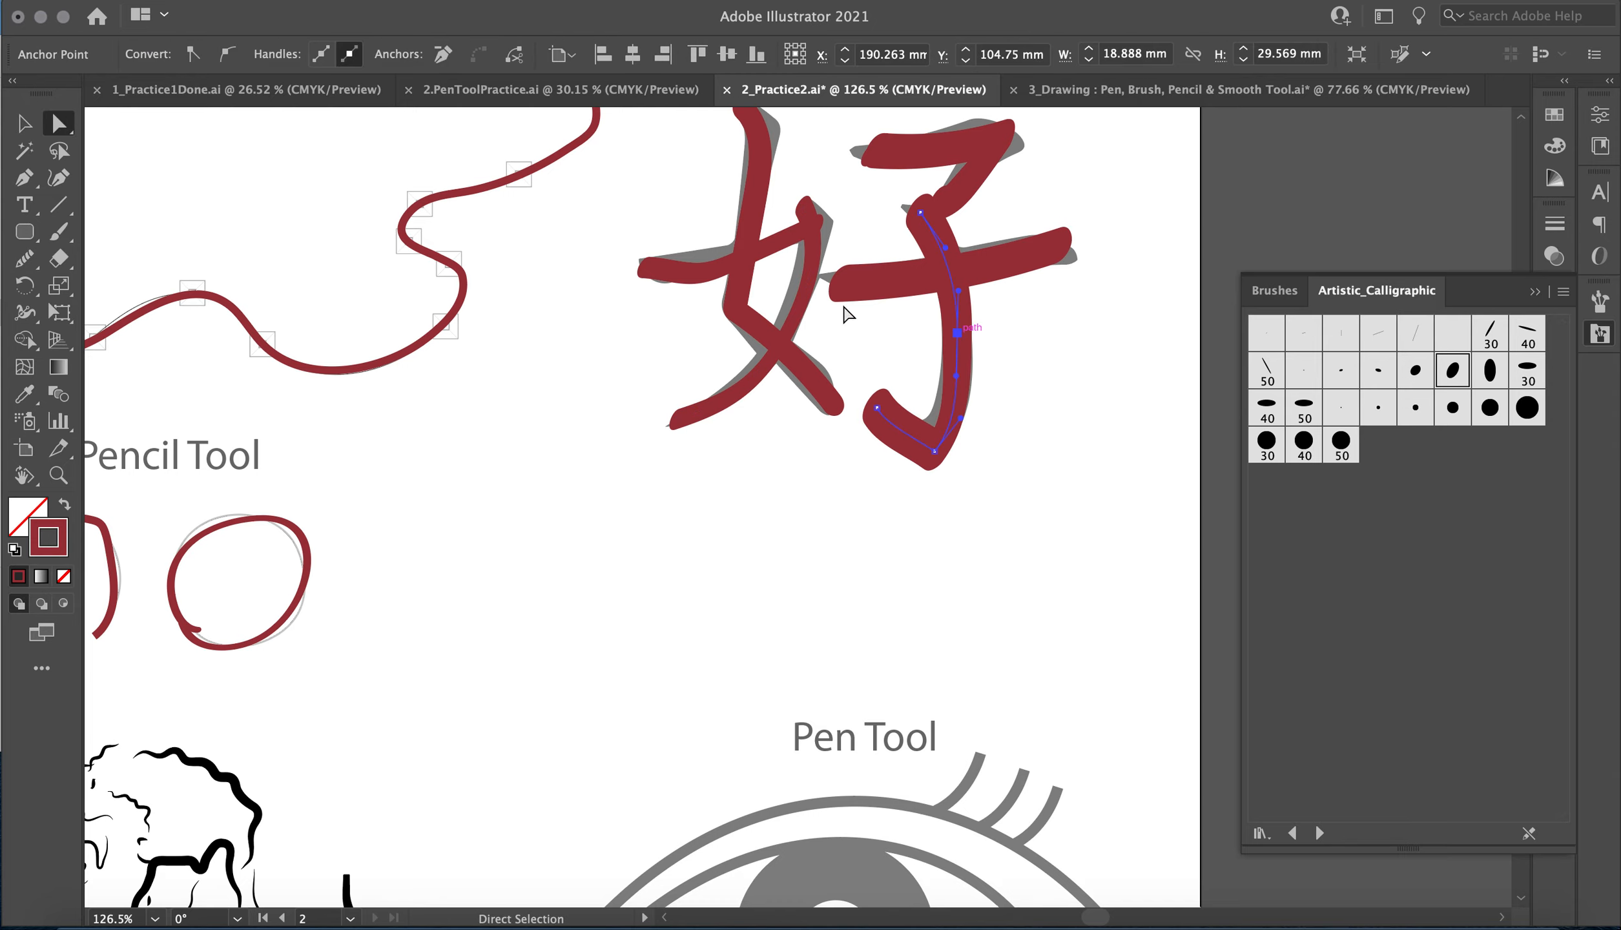
pyautogui.click(31, 271)
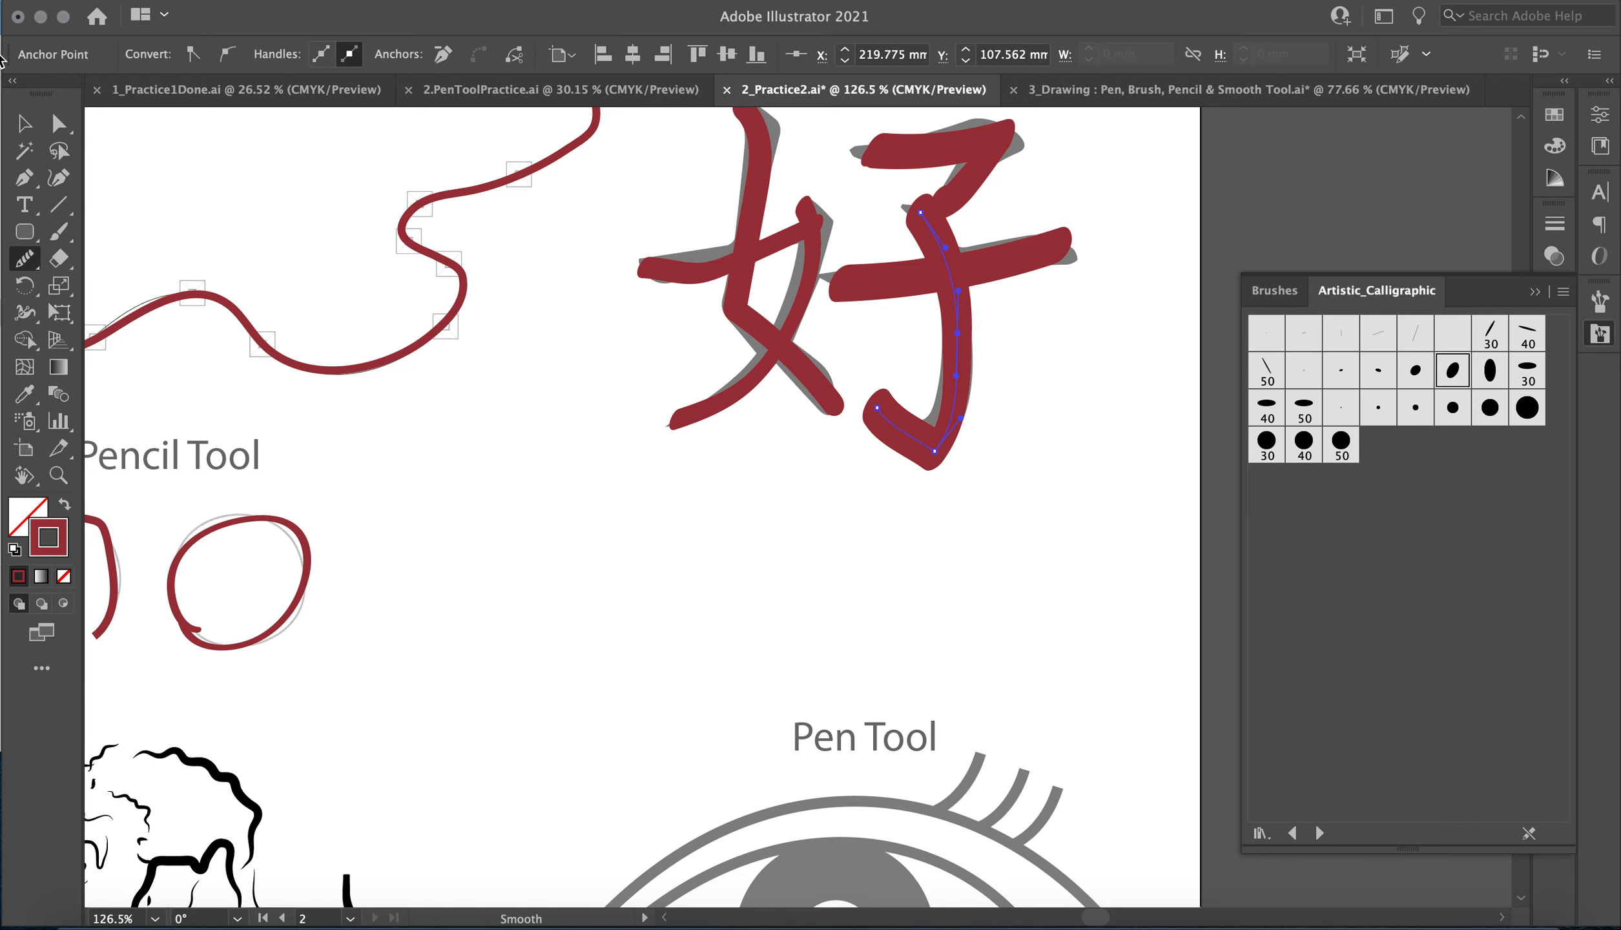
pyautogui.click(24, 124)
# Start tracing the letter R template with the Pen tool: the upper serif's 8 mm edge, the 32 mm top edge and the bowl's upper curve.
pyautogui.scroll(-10, 504, 481)
pyautogui.hscroll(-10, 504, 481)
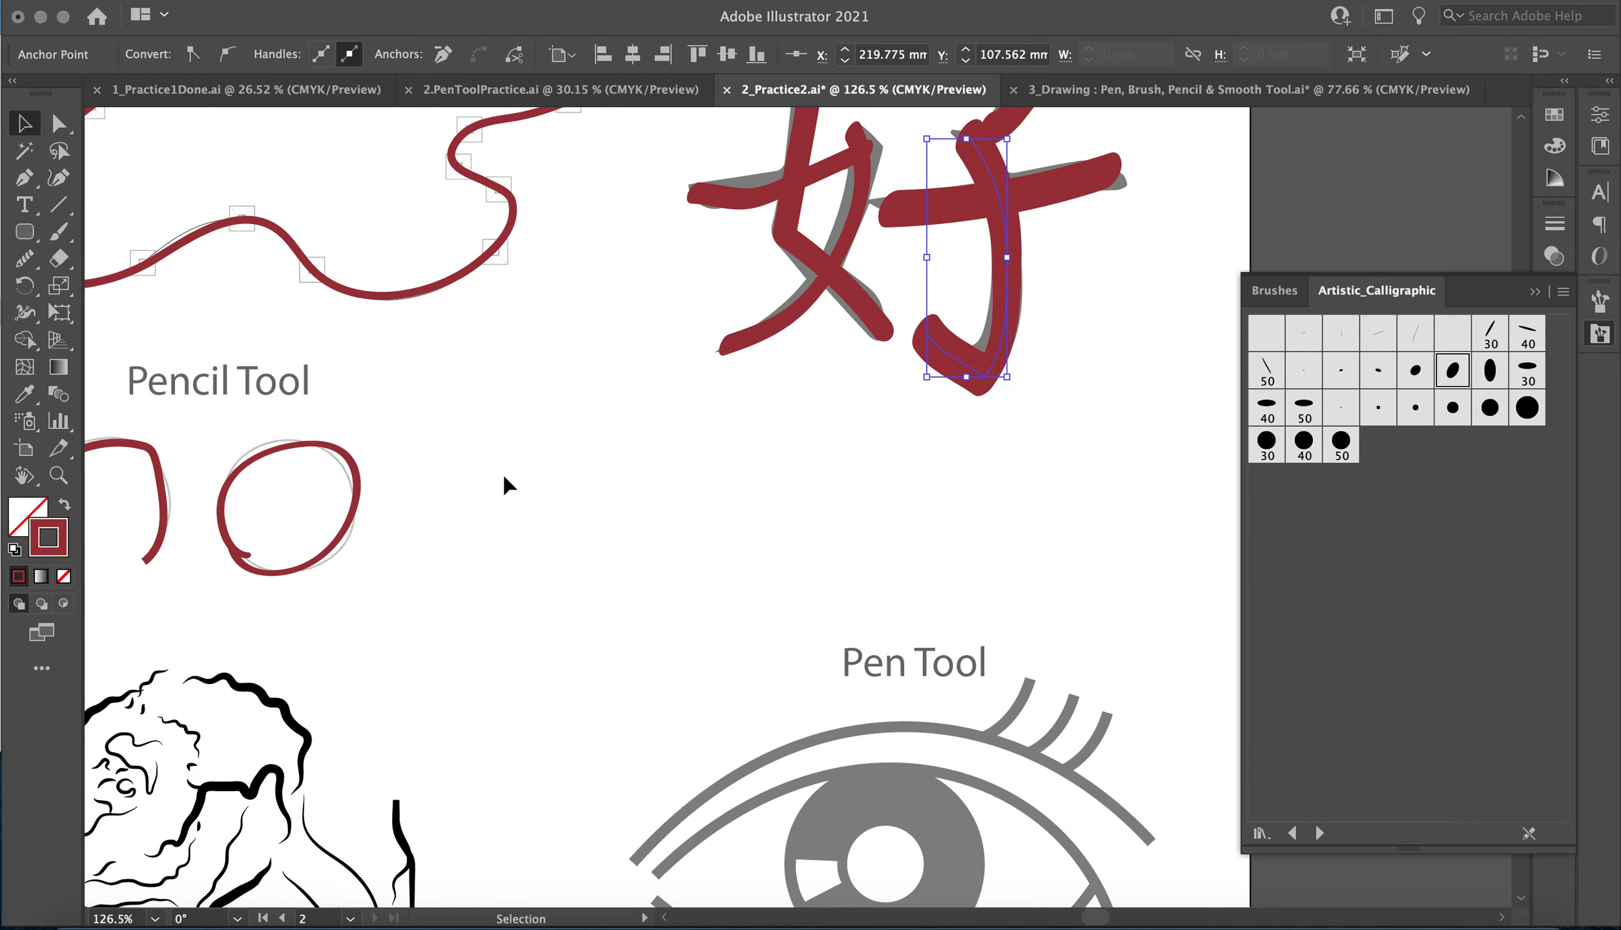
pyautogui.scroll(5, 508, 484)
pyautogui.hscroll(-5, 509, 484)
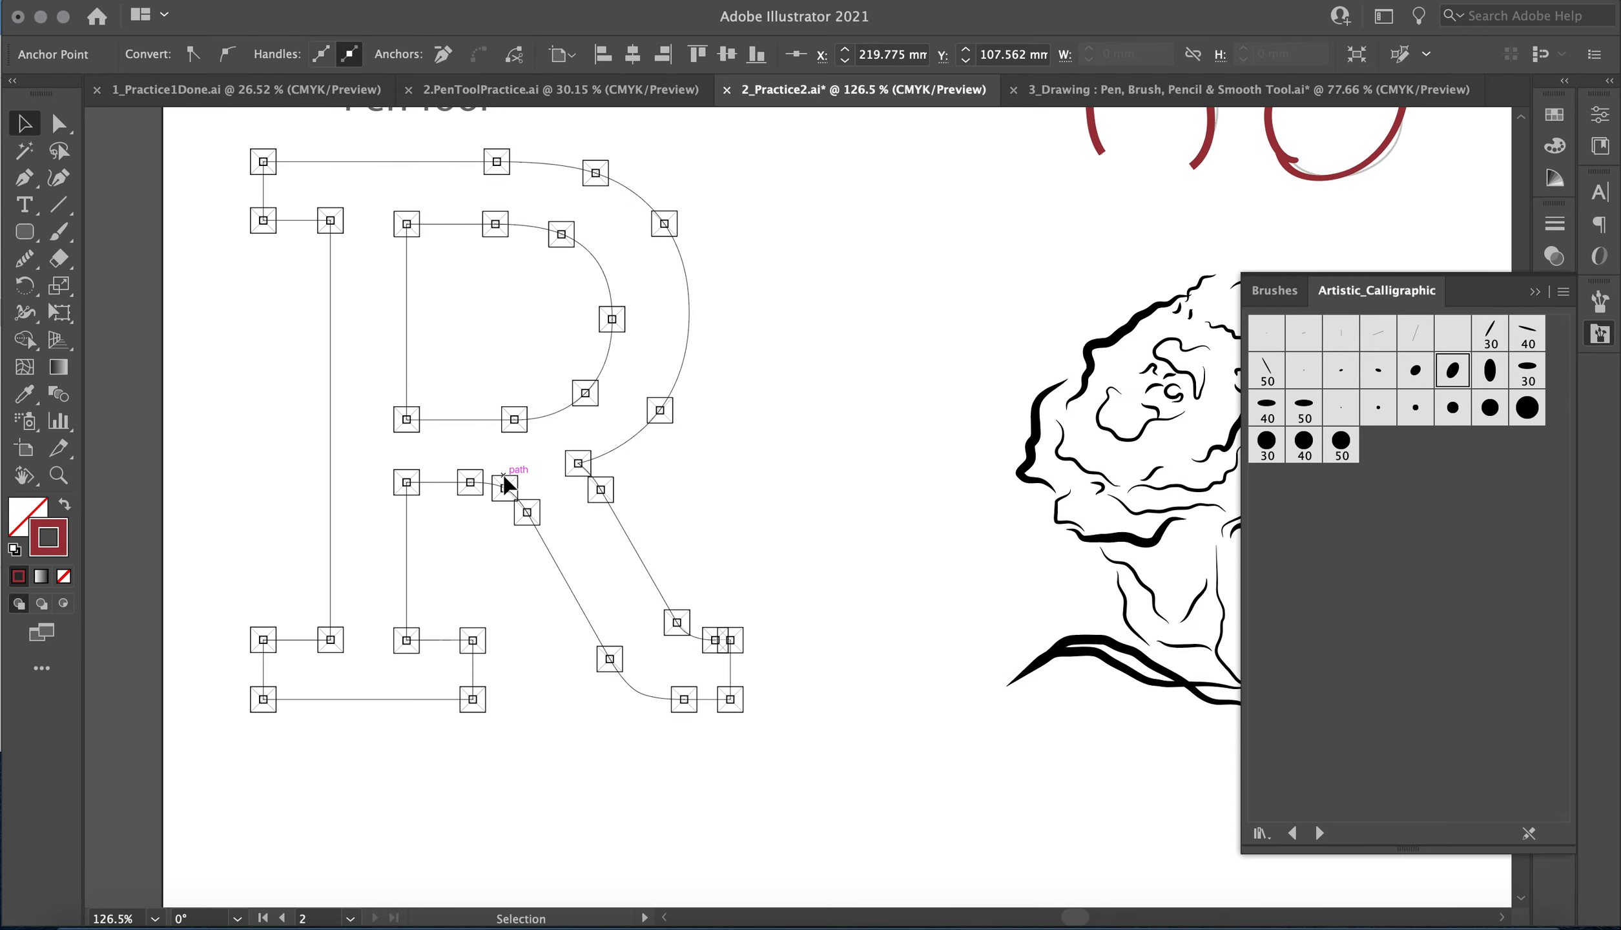
pyautogui.scroll(-3, 152, 305)
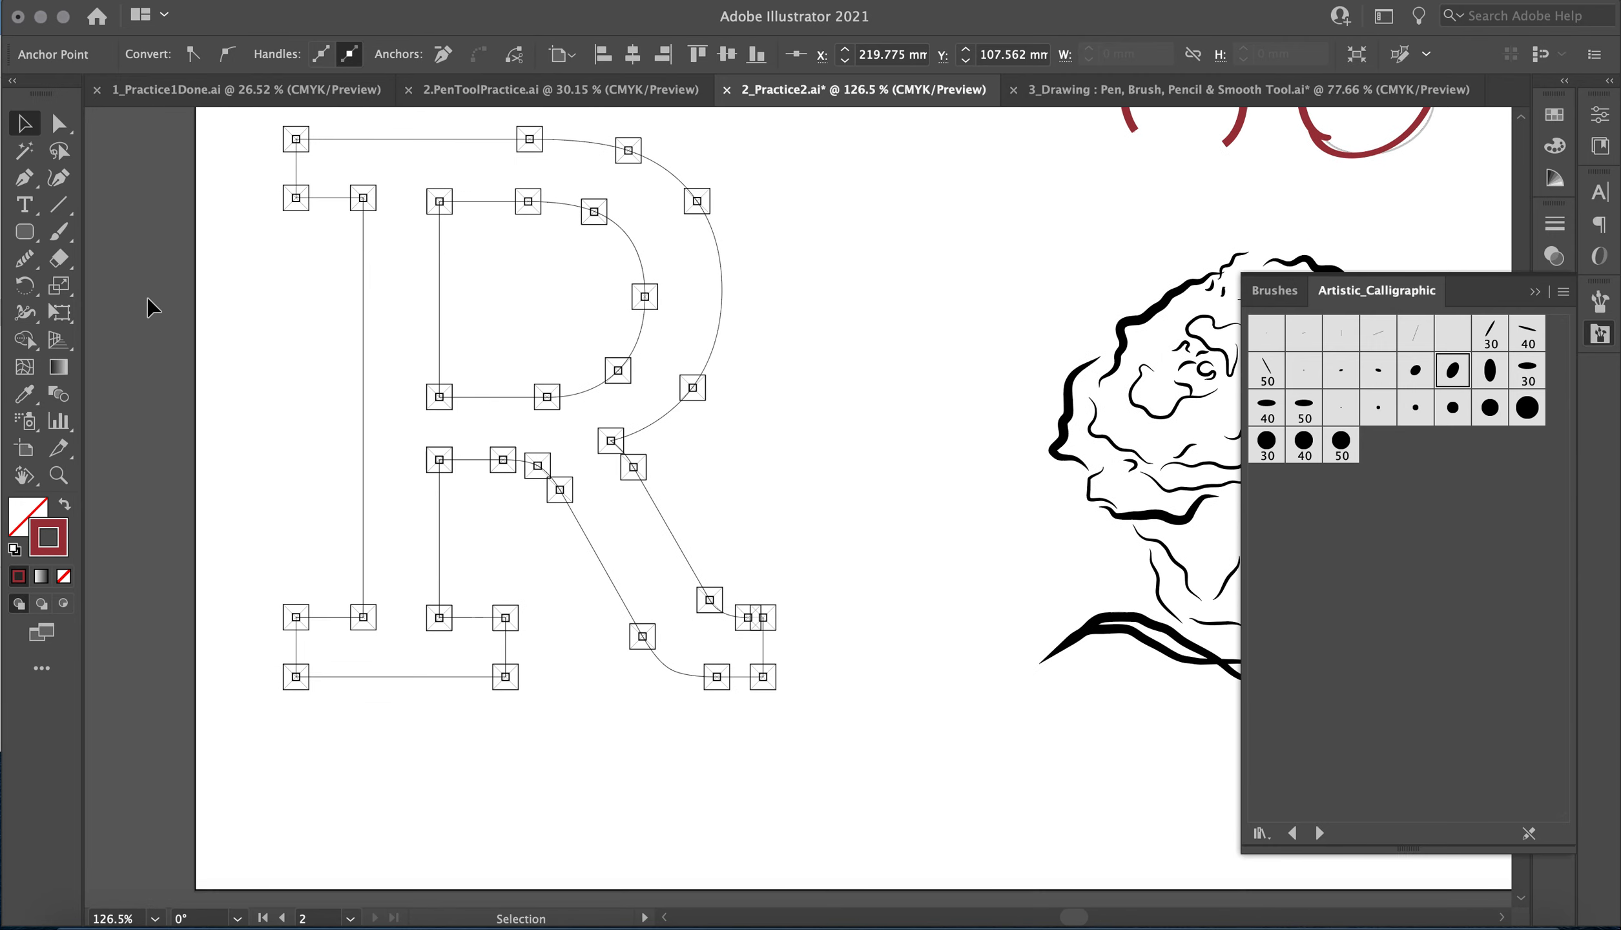
pyautogui.scroll(1, 150, 303)
pyautogui.hscroll(-1, 149, 304)
pyautogui.click(26, 178)
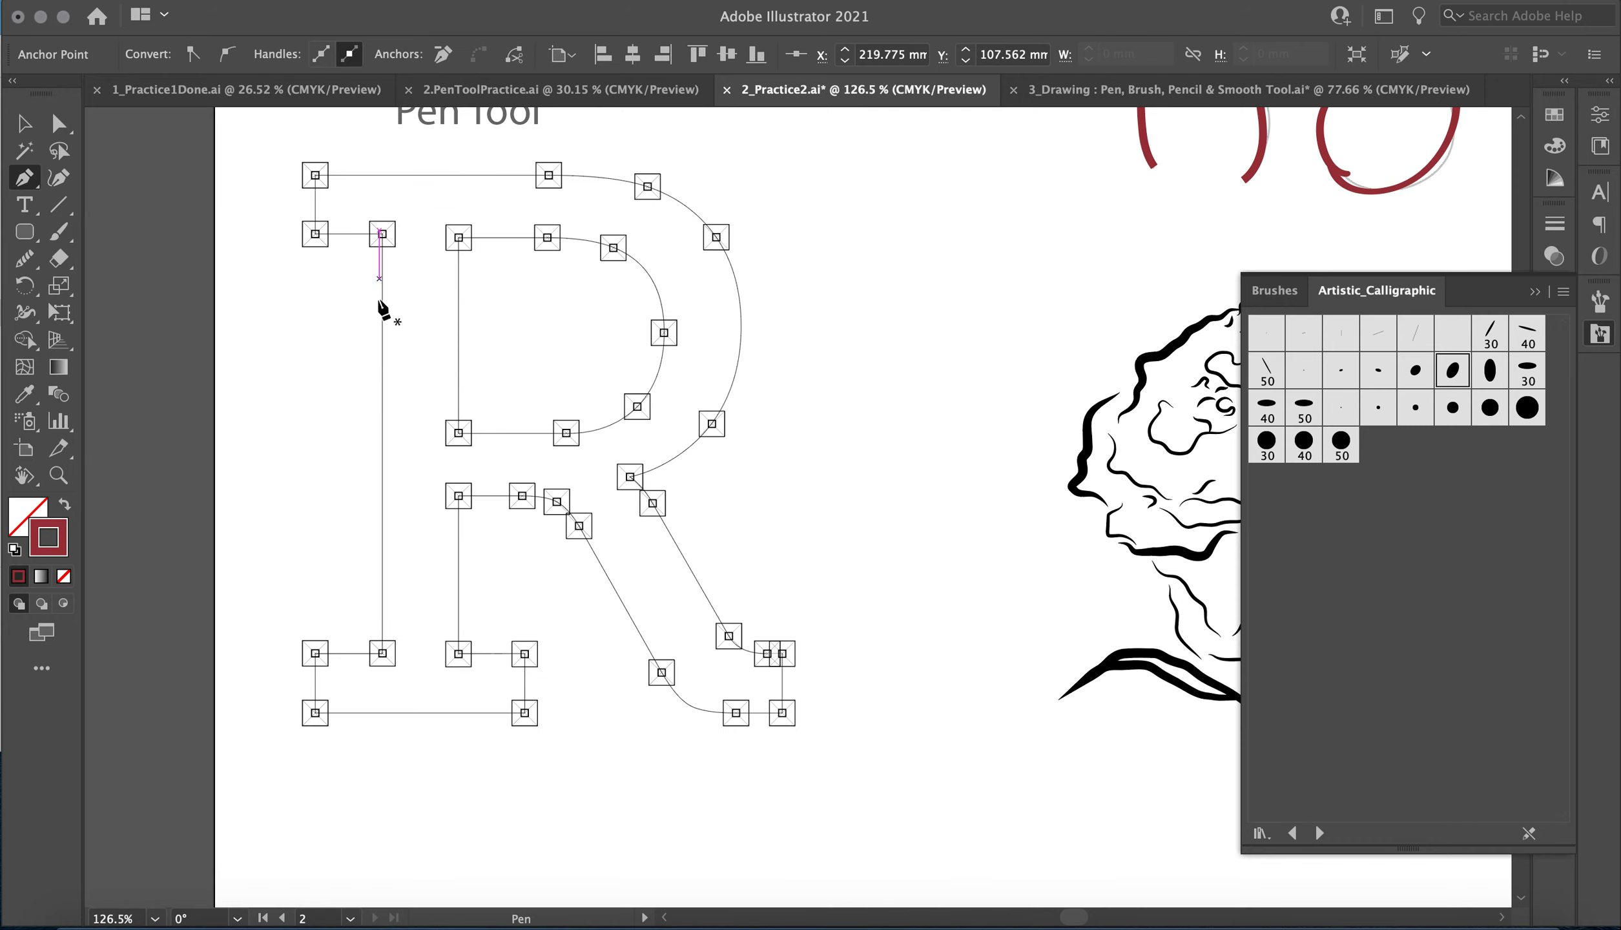
pyautogui.click(316, 234)
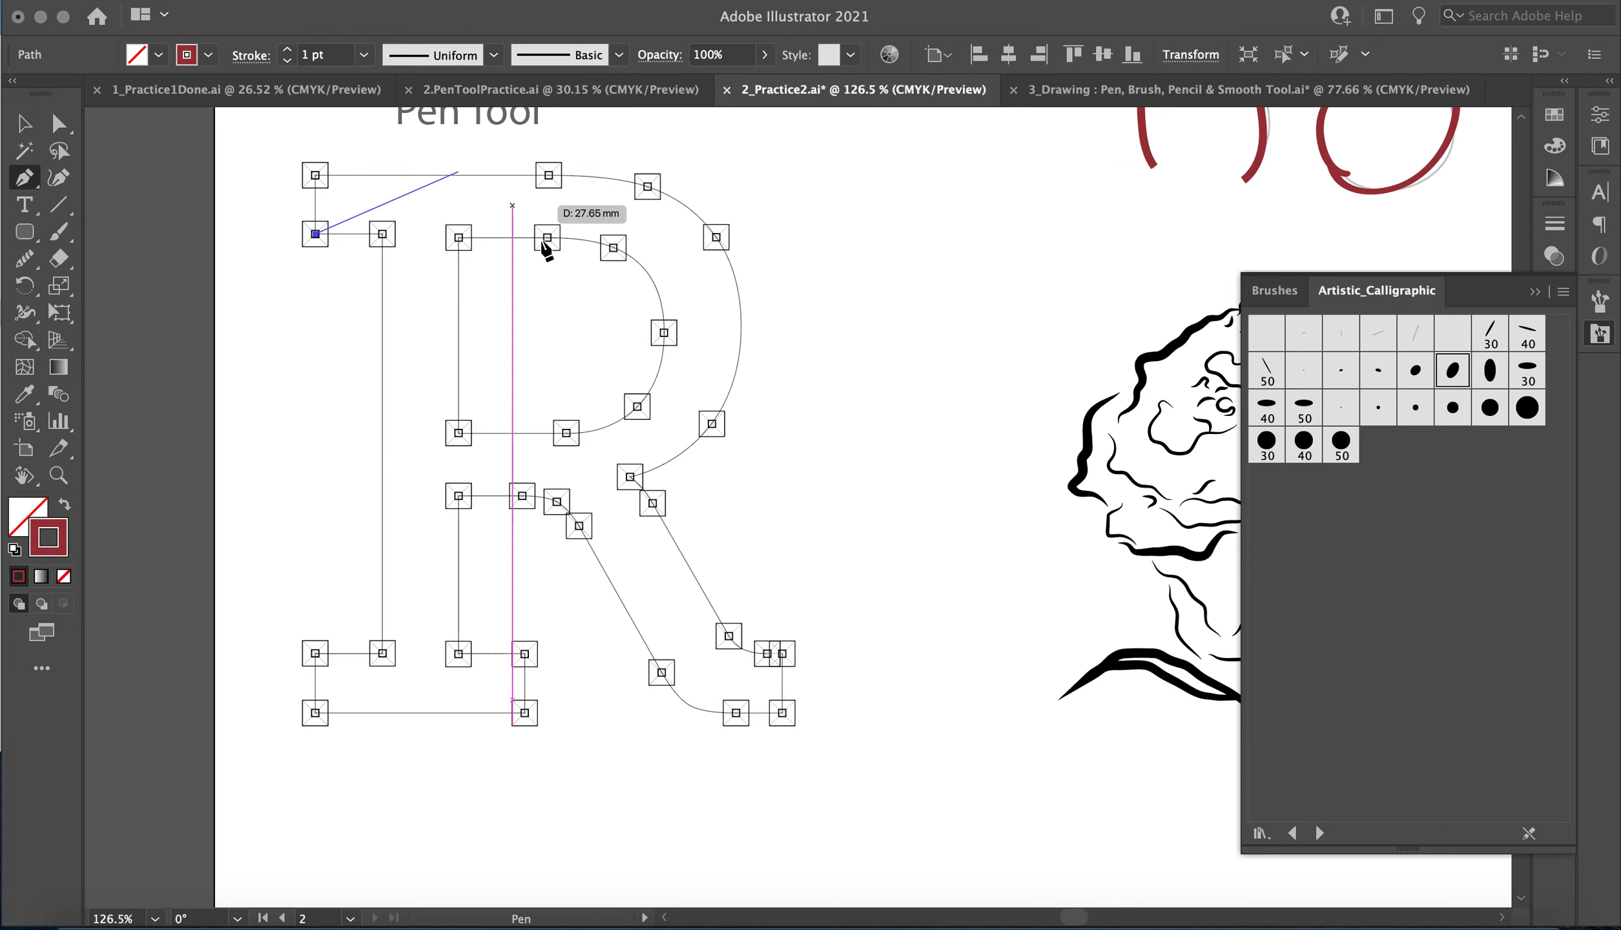
pyautogui.click(315, 175)
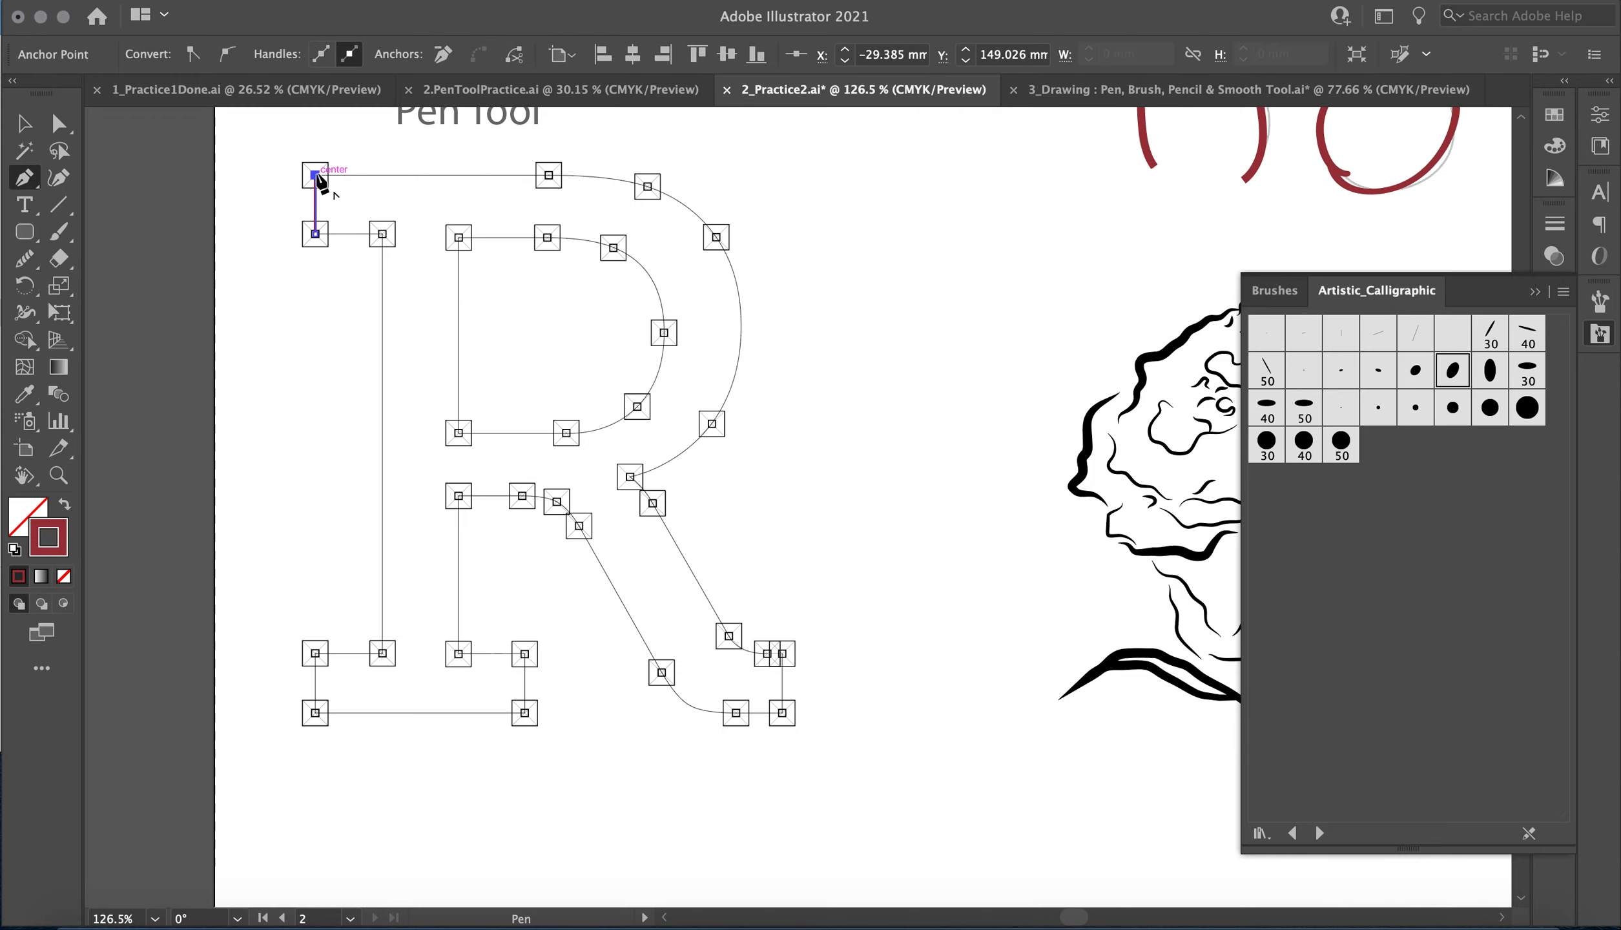
pyautogui.click(549, 175)
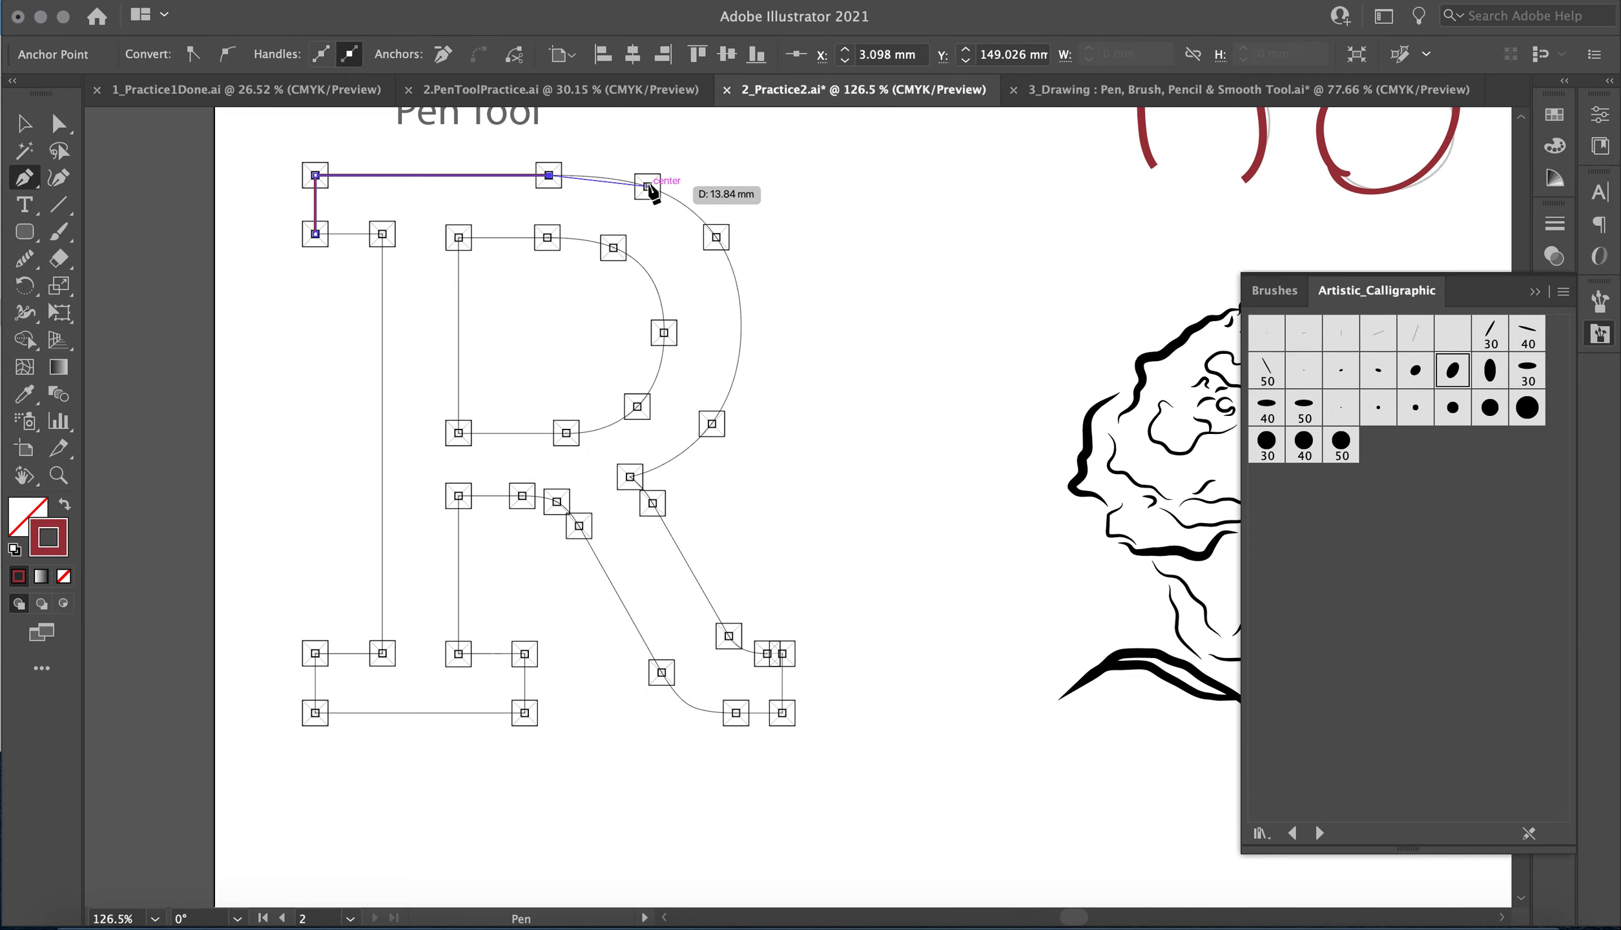
pyautogui.moveTo(648, 187); pyautogui.dragTo(719, 250)
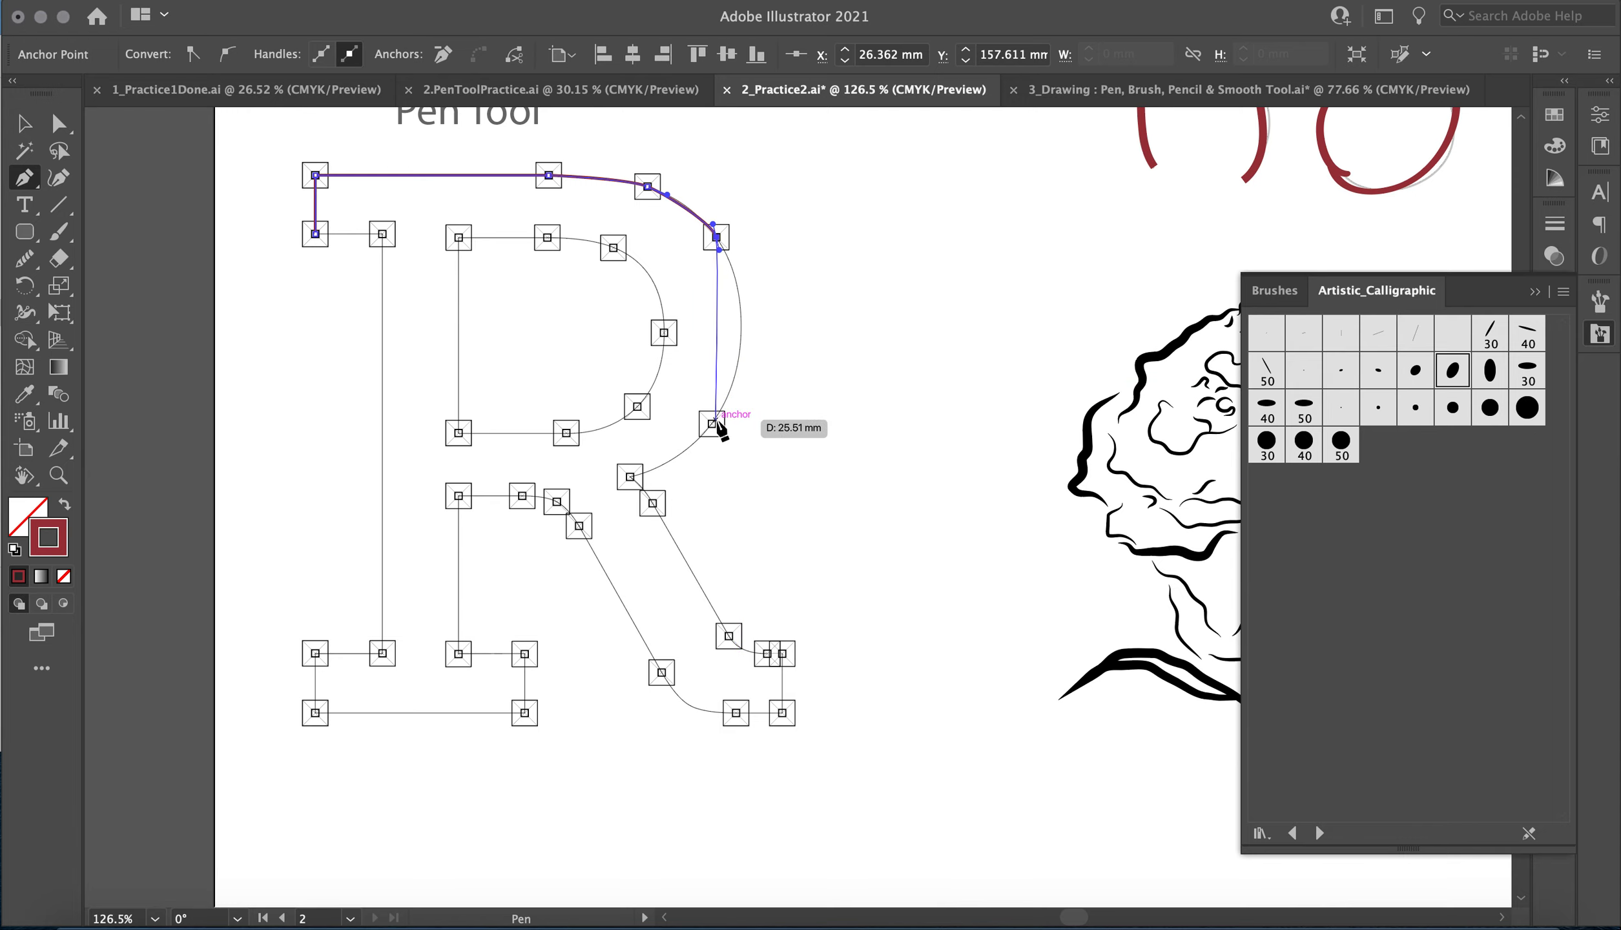
# Continue the R outline around the outer bowl to the notch and down the leg's outer edge to the foot.
pyautogui.moveTo(712, 424); pyautogui.dragTo(699, 438)
pyautogui.moveTo(629, 477); pyautogui.dragTo(653, 508)
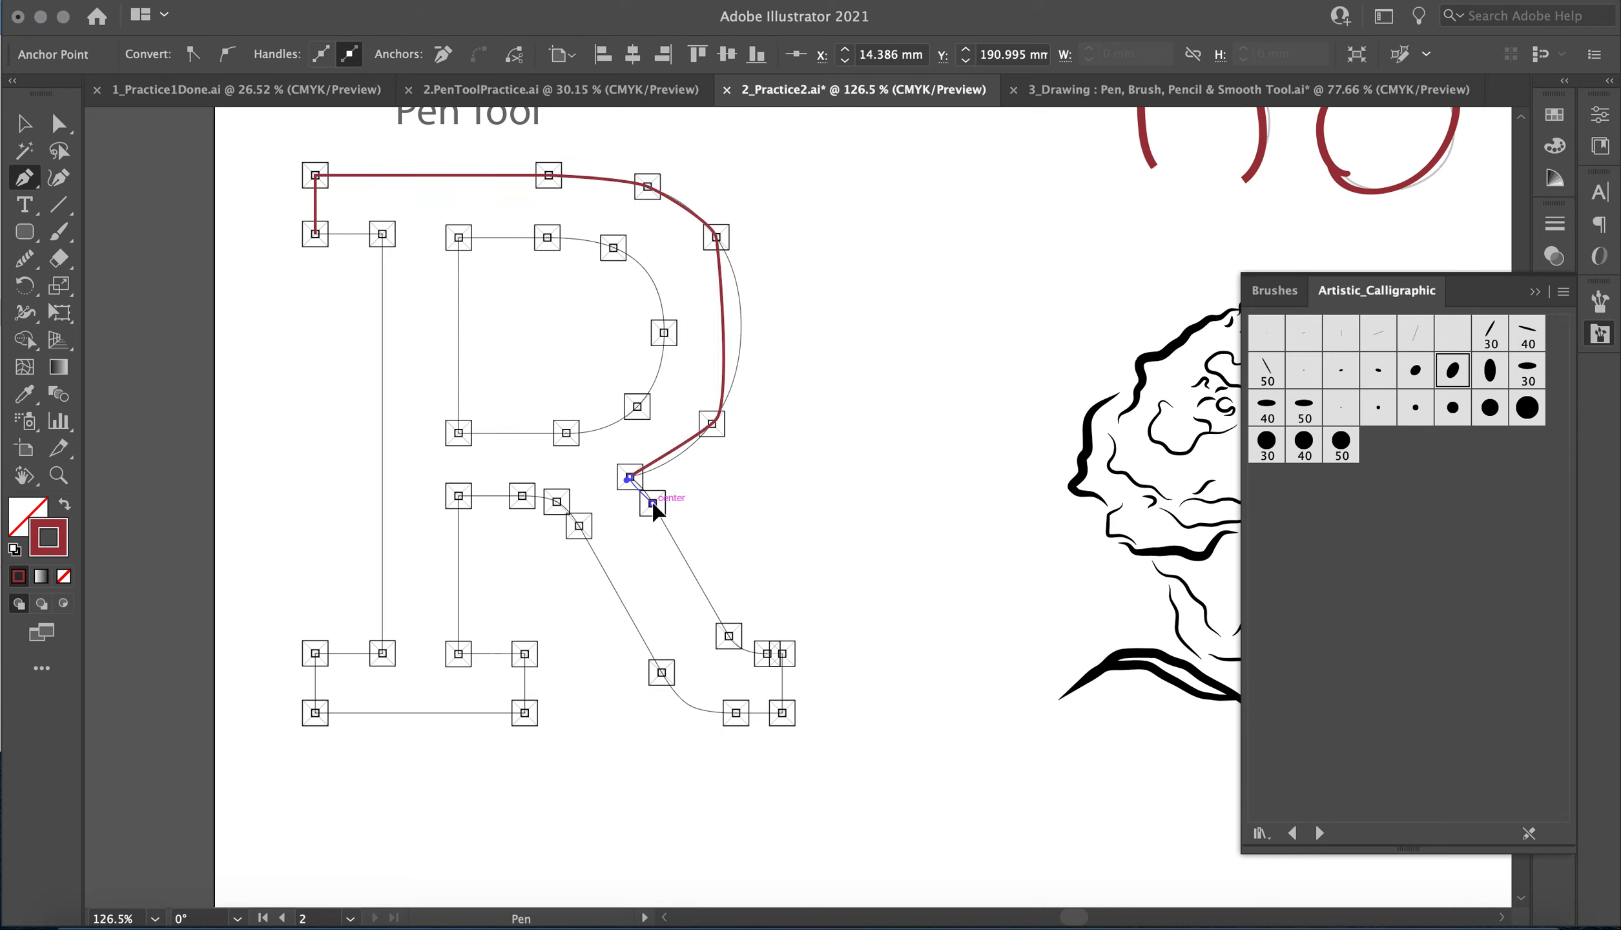
pyautogui.moveTo(729, 636)
pyautogui.mouseDown()
pyautogui.moveTo(795, 654)
pyautogui.moveTo(779, 650)
pyautogui.mouseUp()
pyautogui.press('super+z')
pyautogui.press('super+z')
pyautogui.click(767, 653)
pyautogui.moveTo(776, 656); pyautogui.dragTo(784, 657)
pyautogui.click(782, 654)
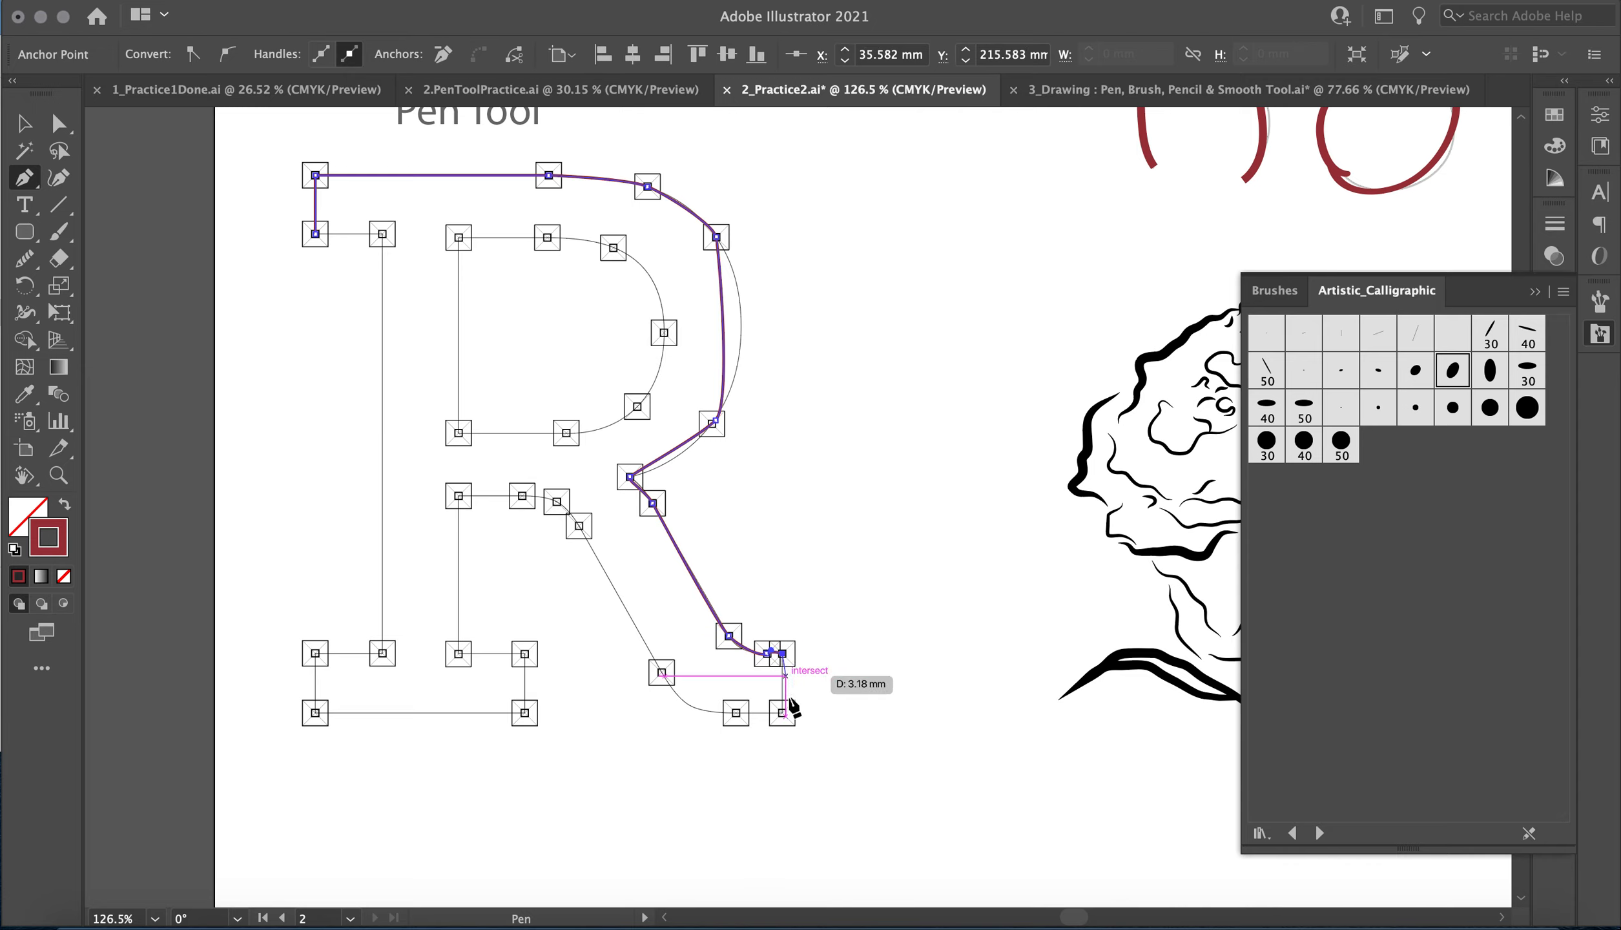
# Trace the R's foot and the leg's inner edge up and over the curve to the stem.
pyautogui.click(782, 710)
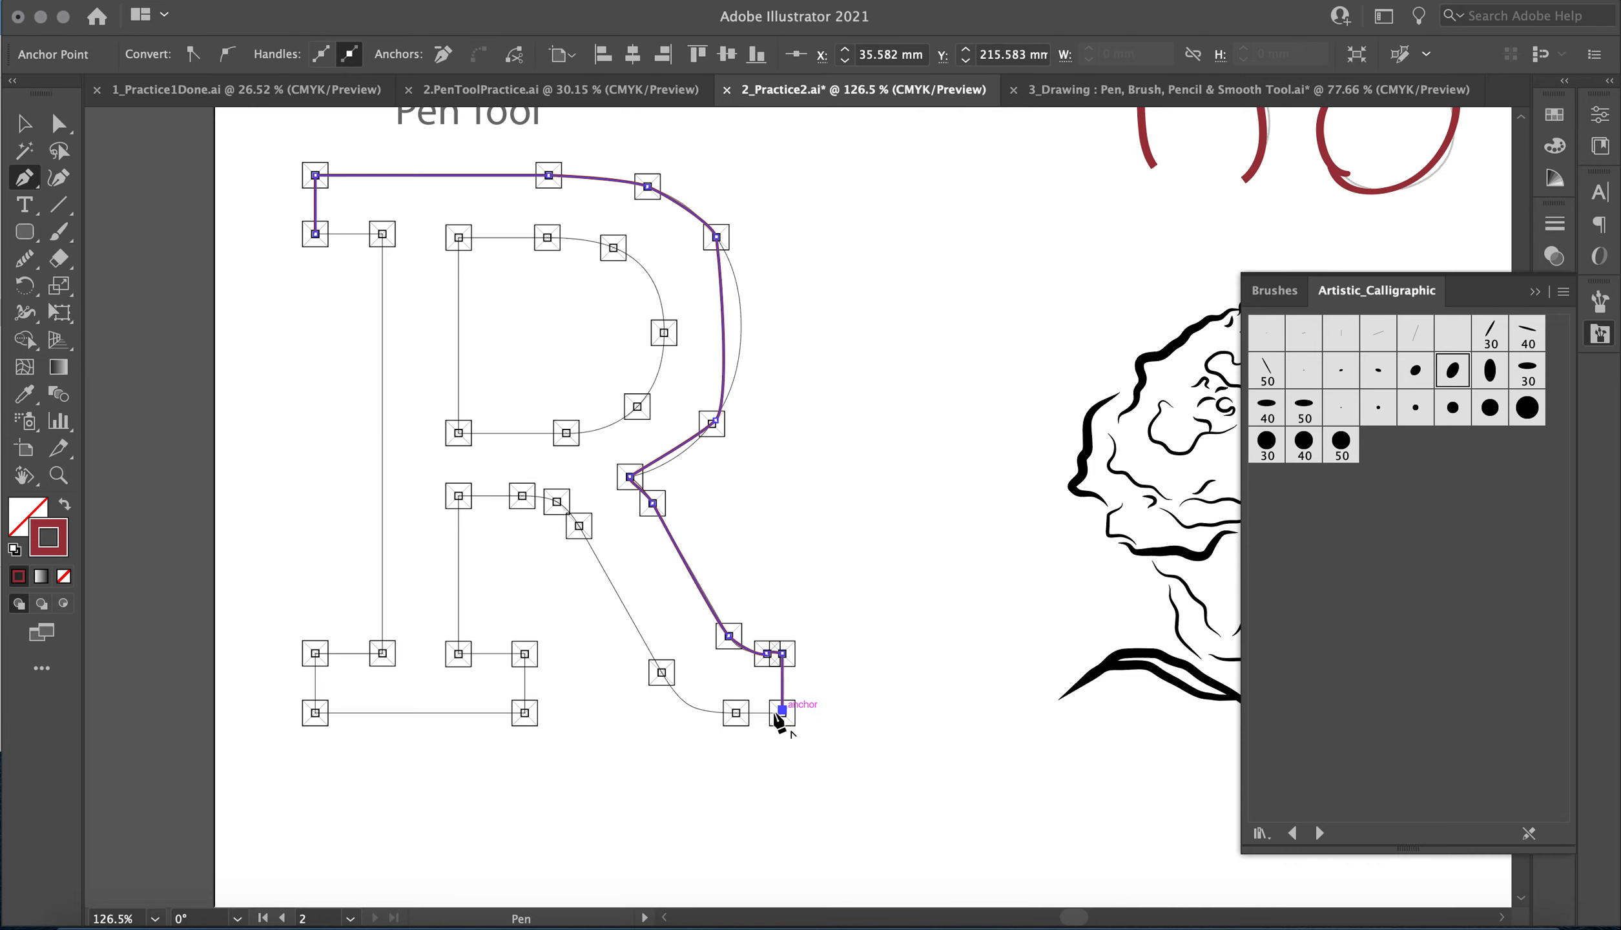
pyautogui.click(733, 710)
pyautogui.moveTo(658, 676); pyautogui.dragTo(639, 631)
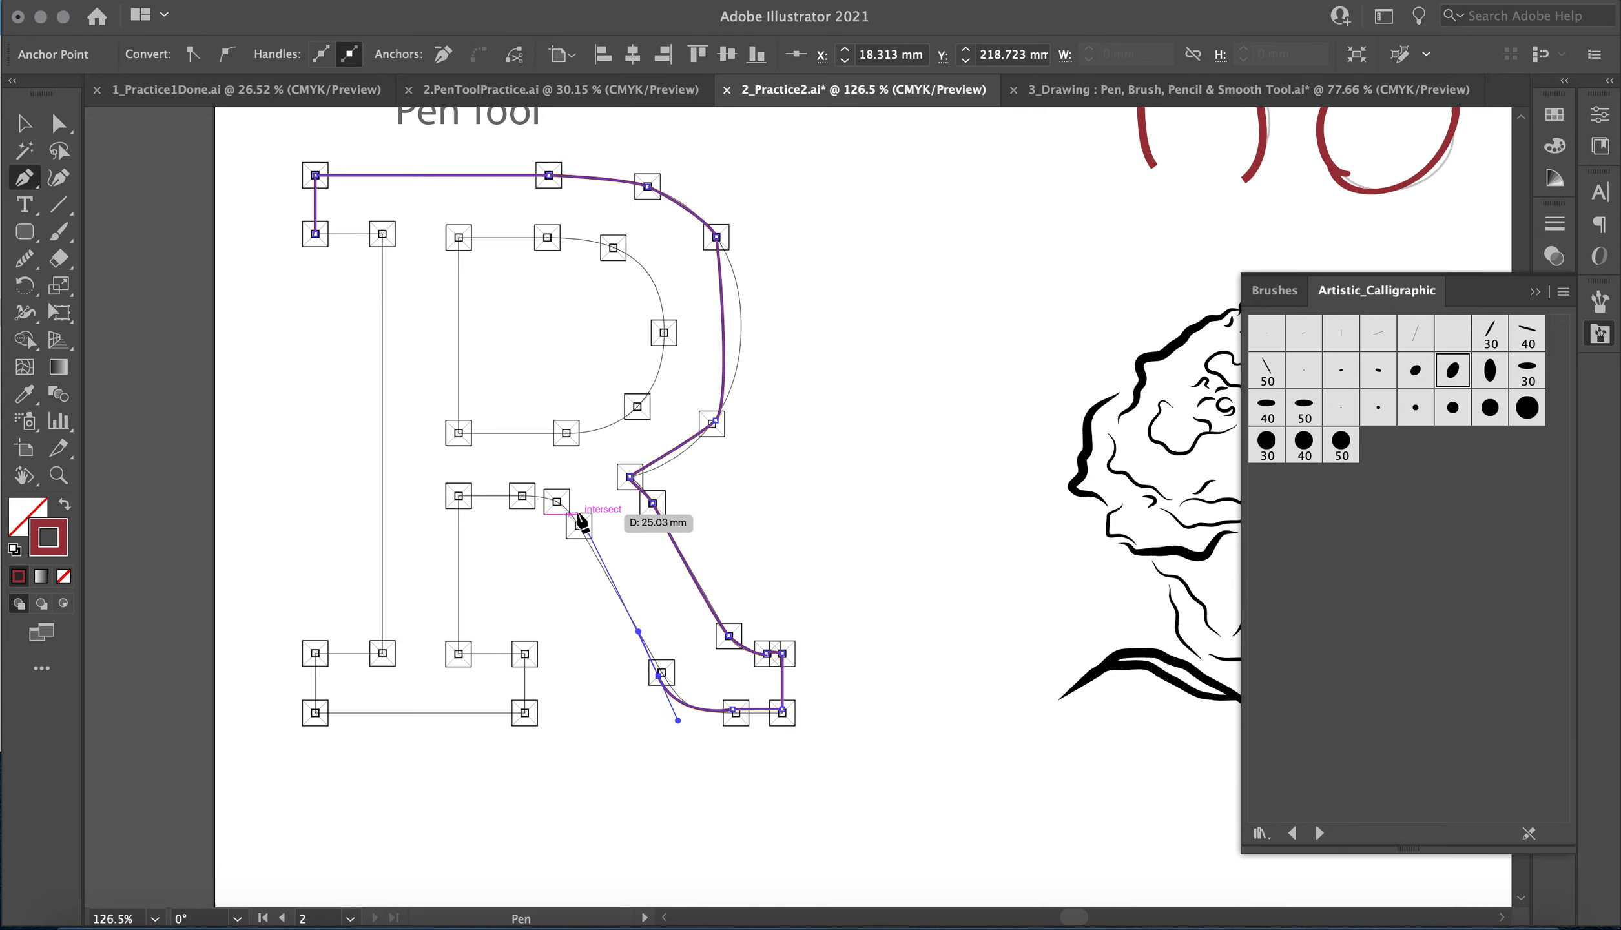
pyautogui.click(576, 522)
pyautogui.moveTo(557, 501); pyautogui.dragTo(451, 504)
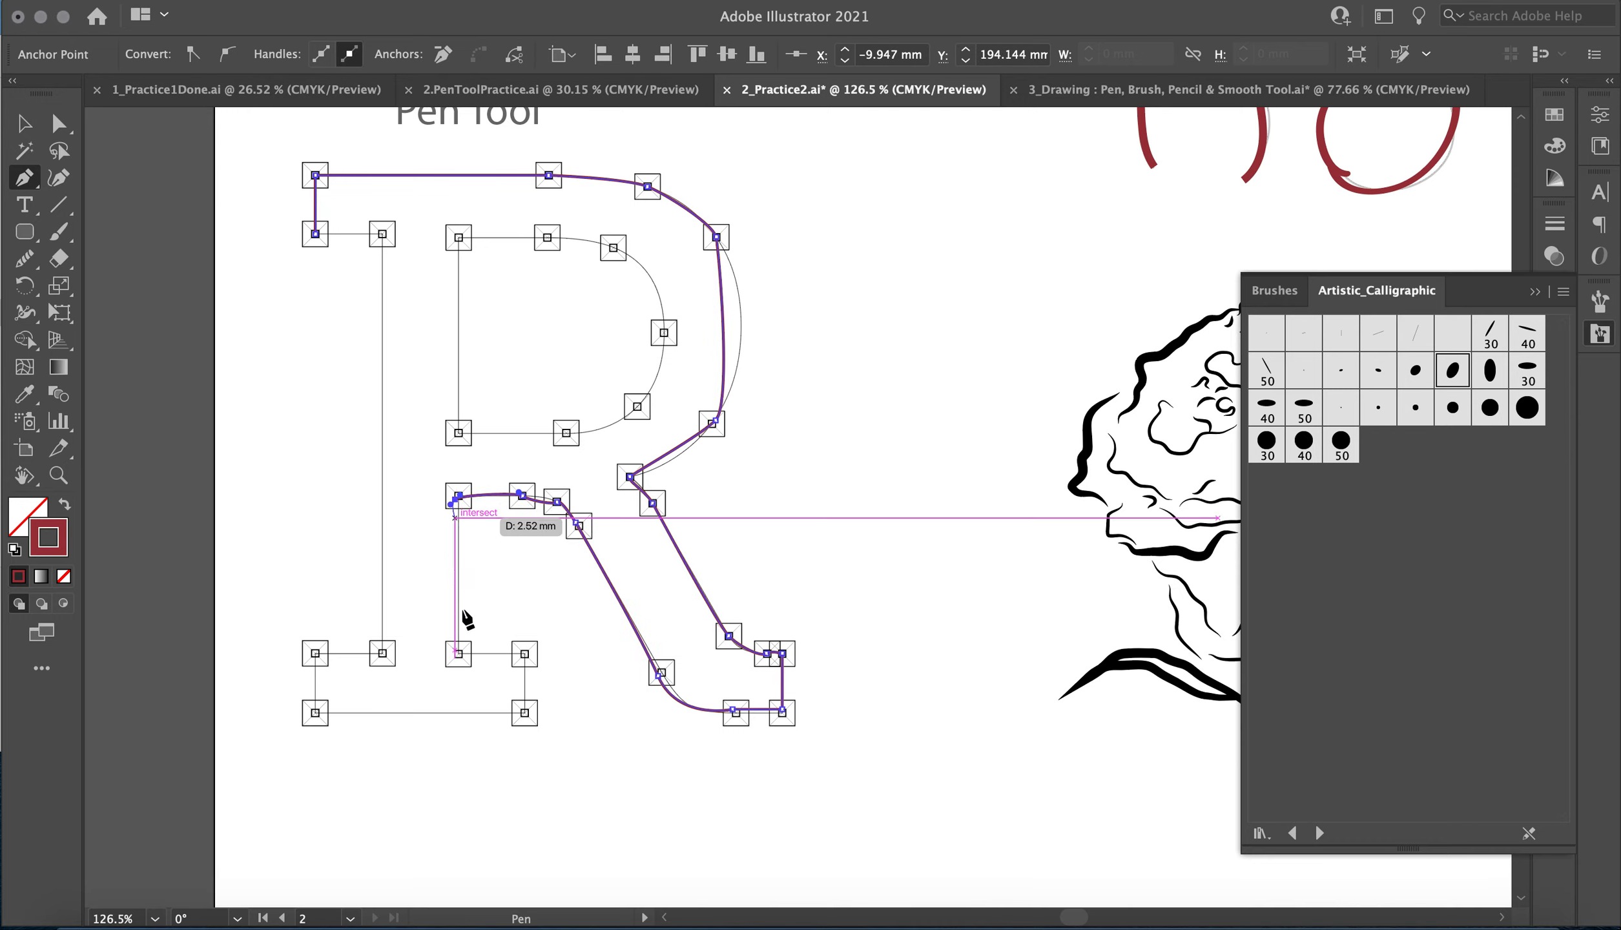
# Trace the R's stem and lower serif with straight segments and close the outline at its starting anchor.
pyautogui.click(459, 654)
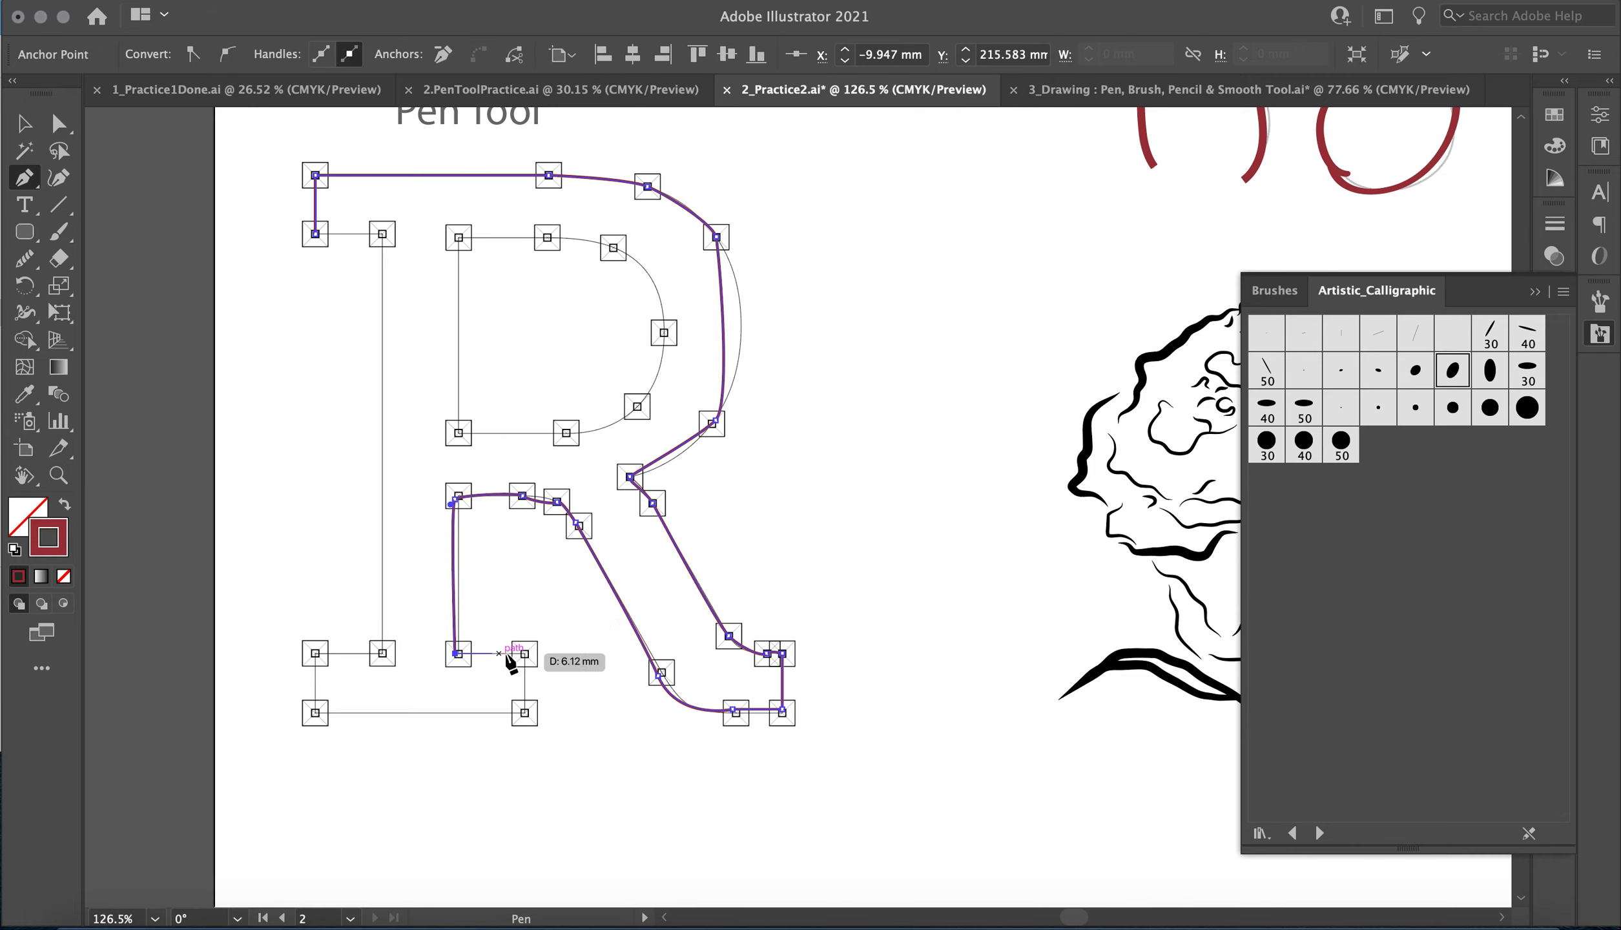
pyautogui.click(524, 654)
pyautogui.click(524, 712)
pyautogui.click(315, 712)
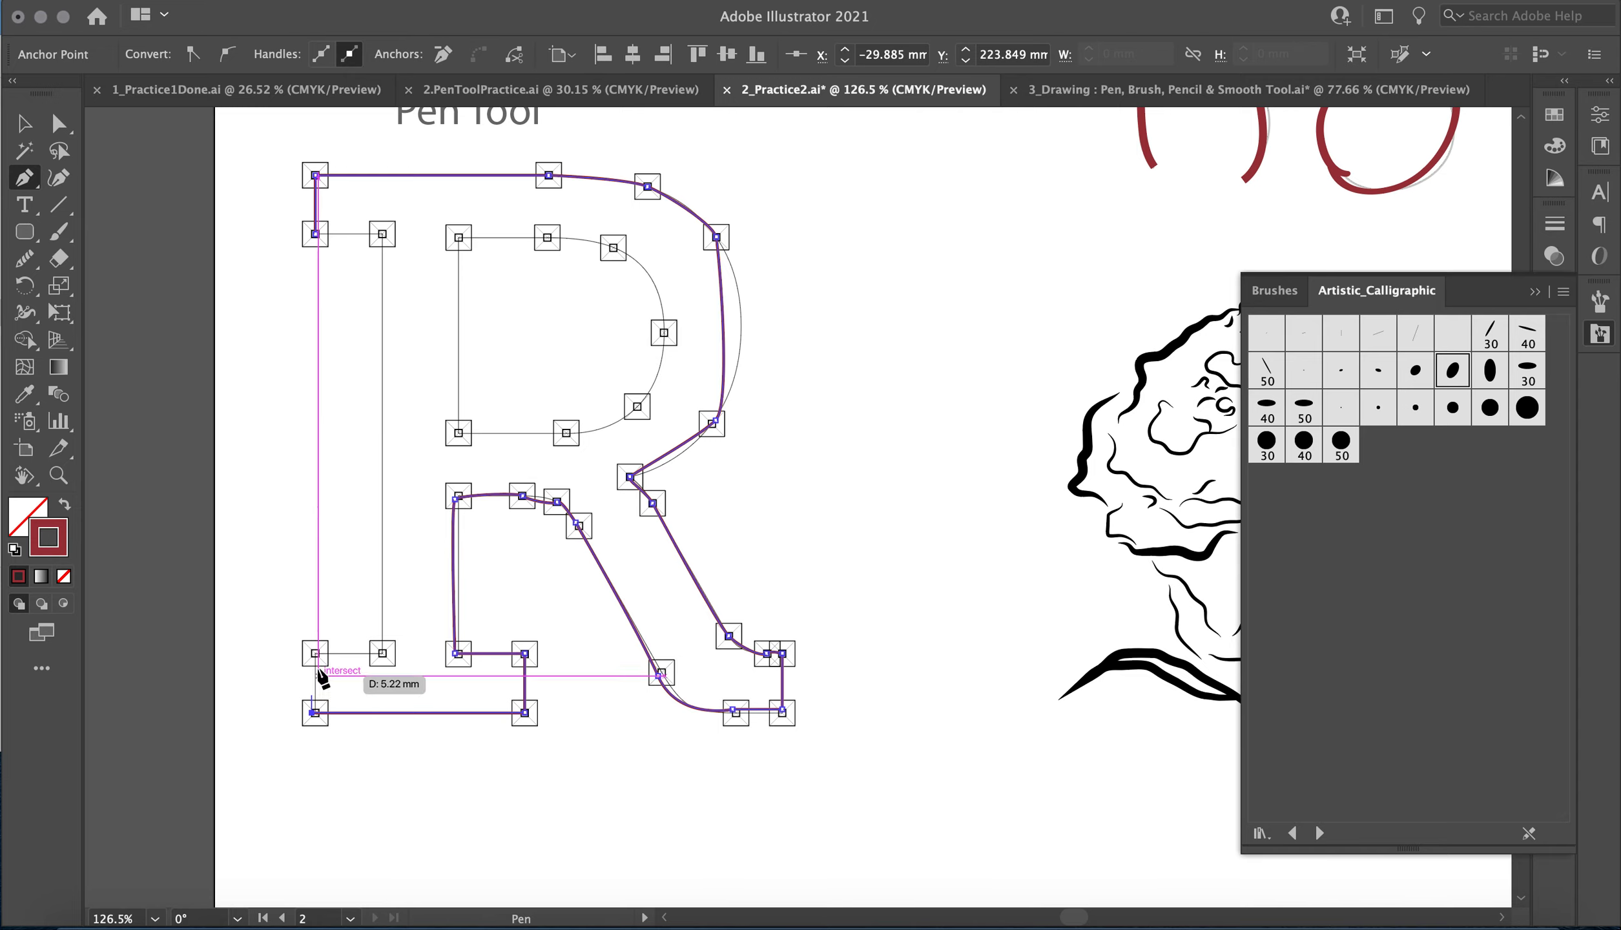
pyautogui.click(315, 653)
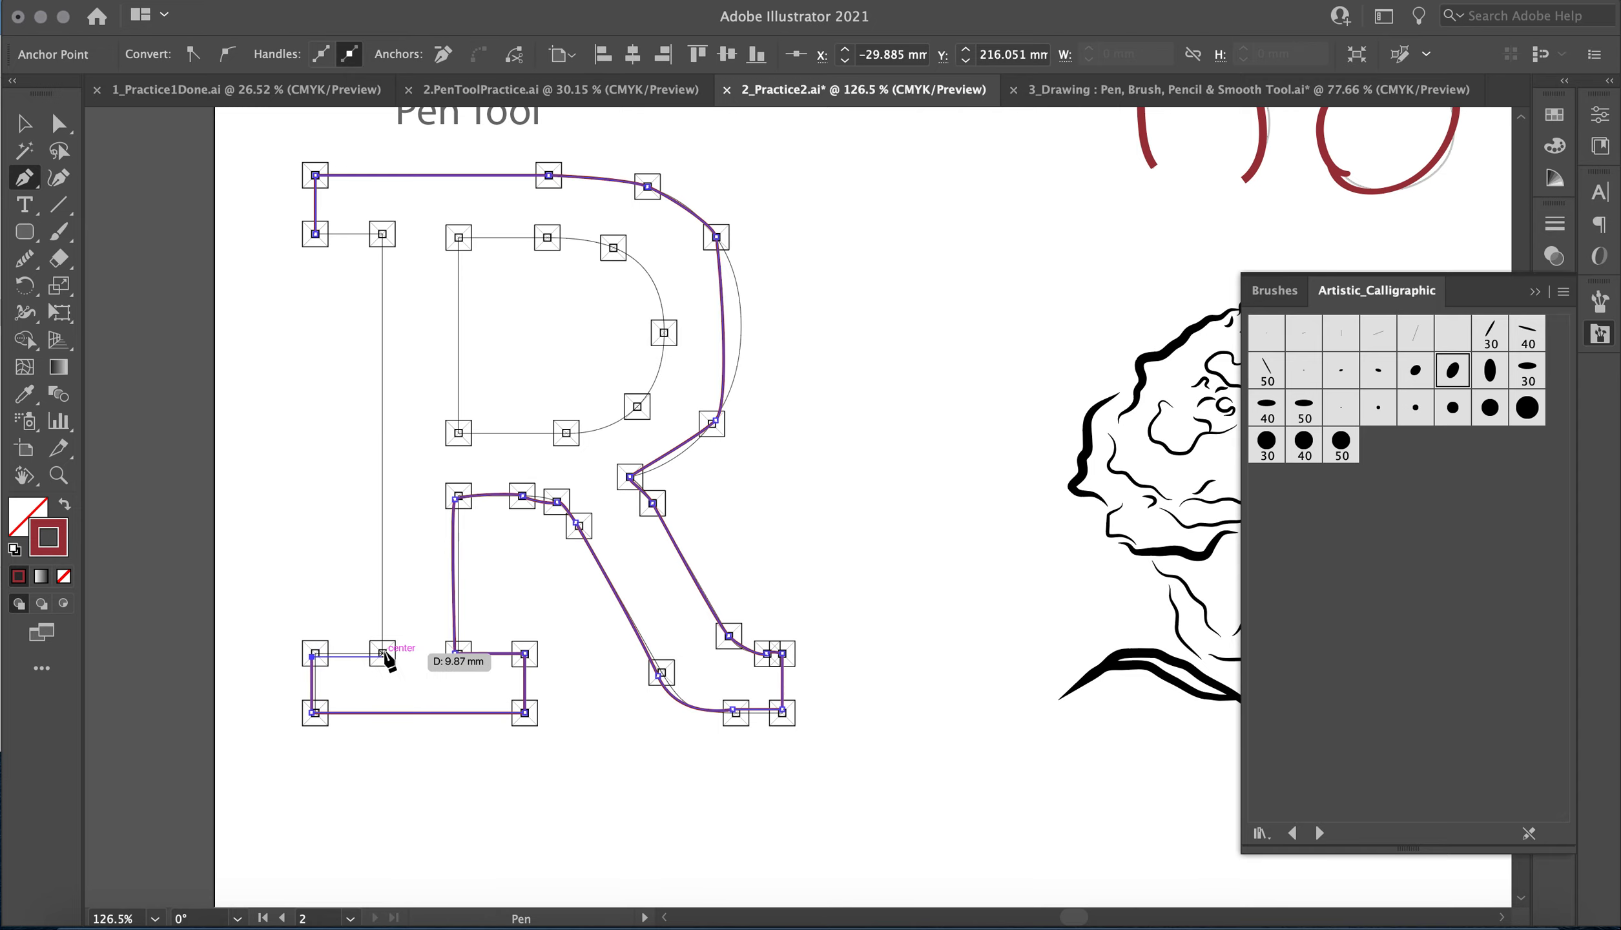
pyautogui.click(382, 653)
pyautogui.click(382, 234)
pyautogui.click(382, 234)
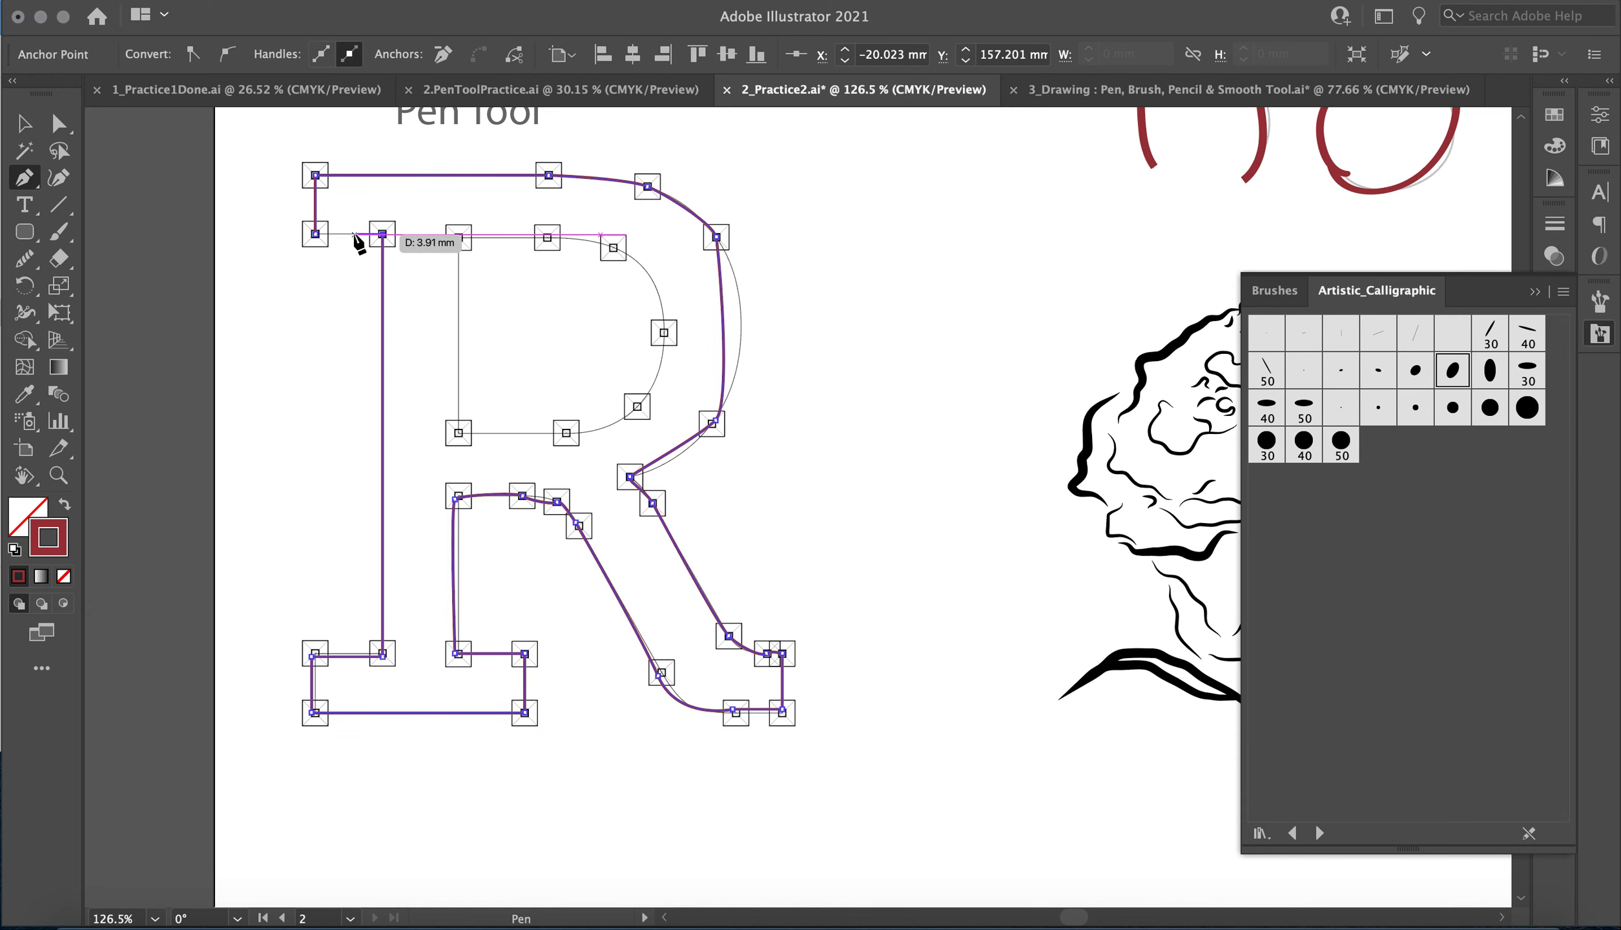
pyautogui.click(316, 234)
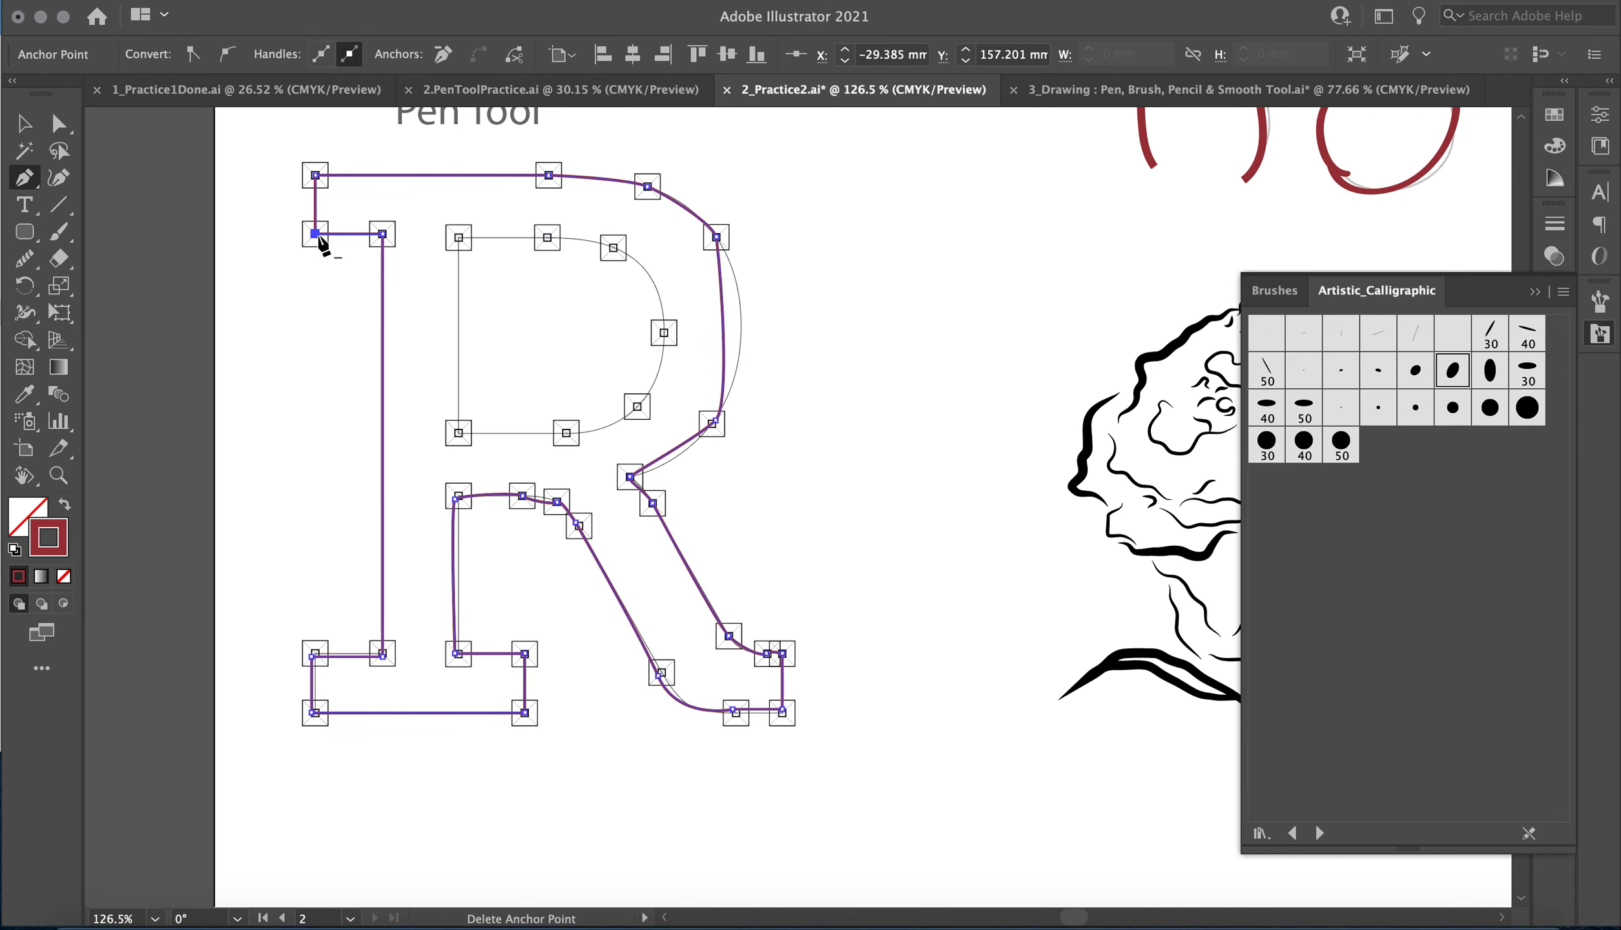
# Bend the right side of the R's outer bowl onto the template using the Anchor Point tool.
pyautogui.click(26, 183)
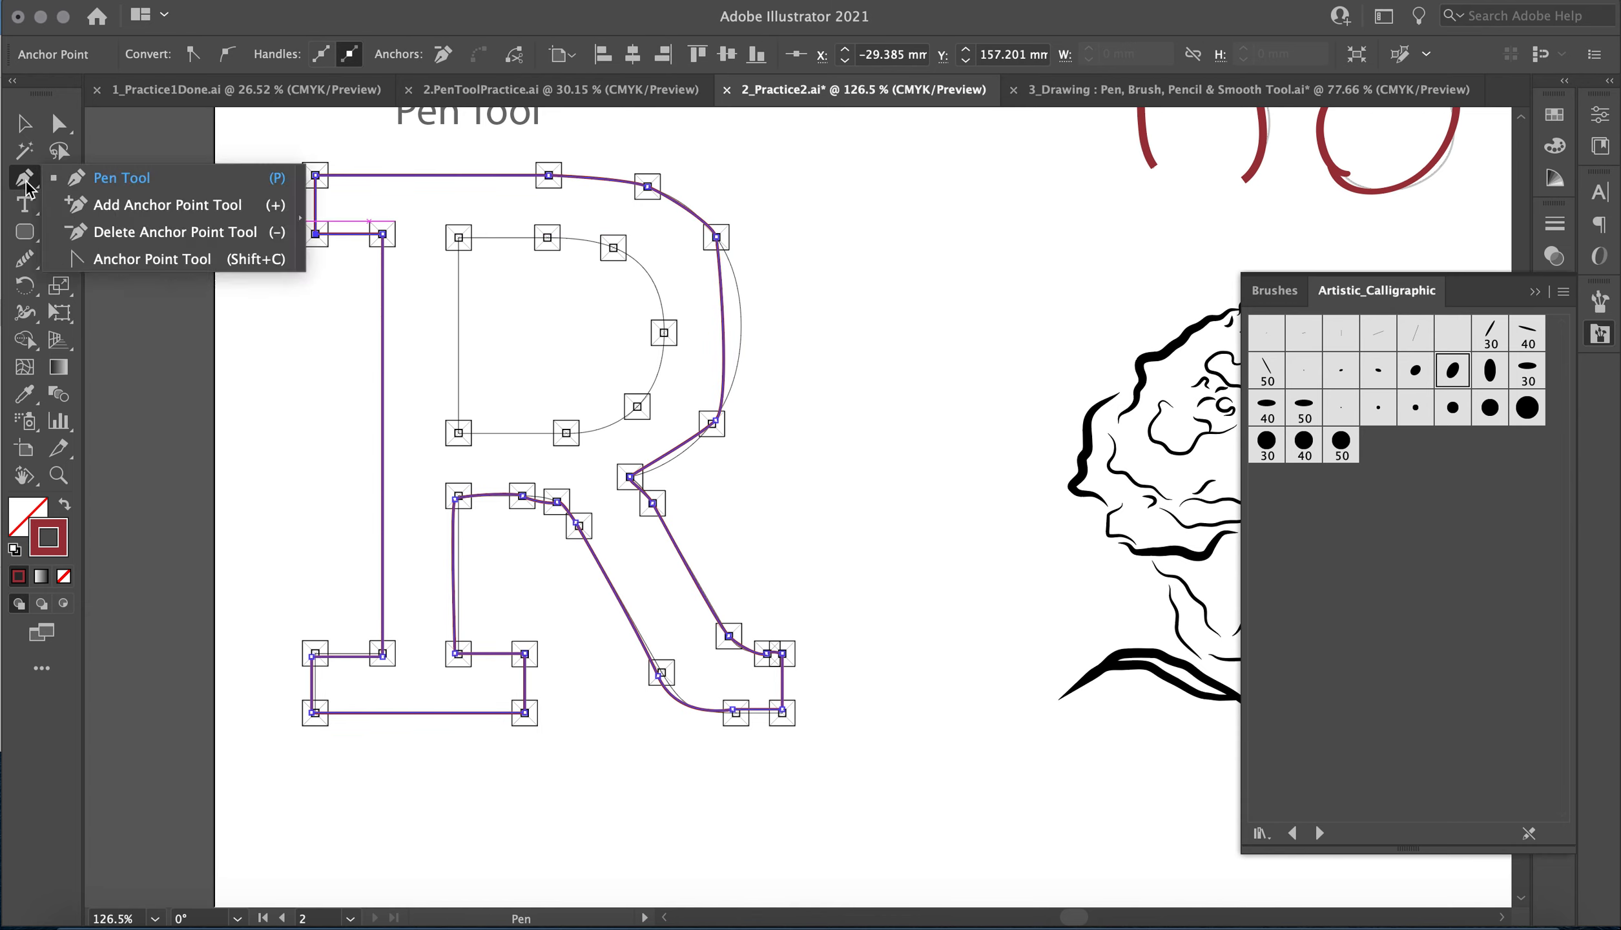
pyautogui.click(127, 258)
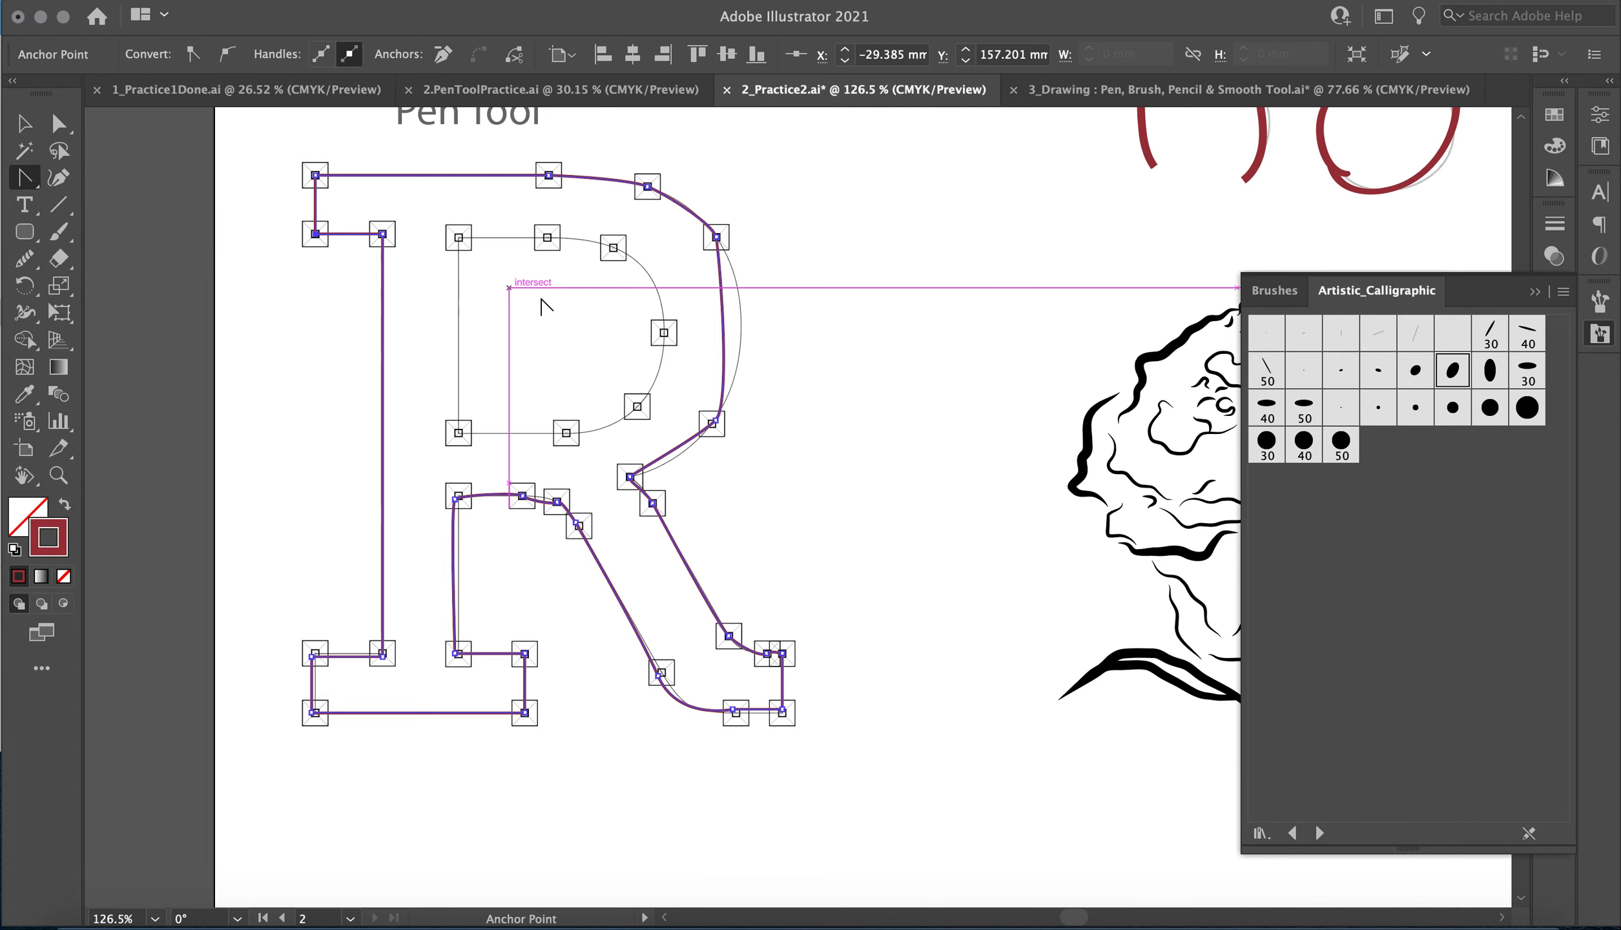
pyautogui.click(715, 238)
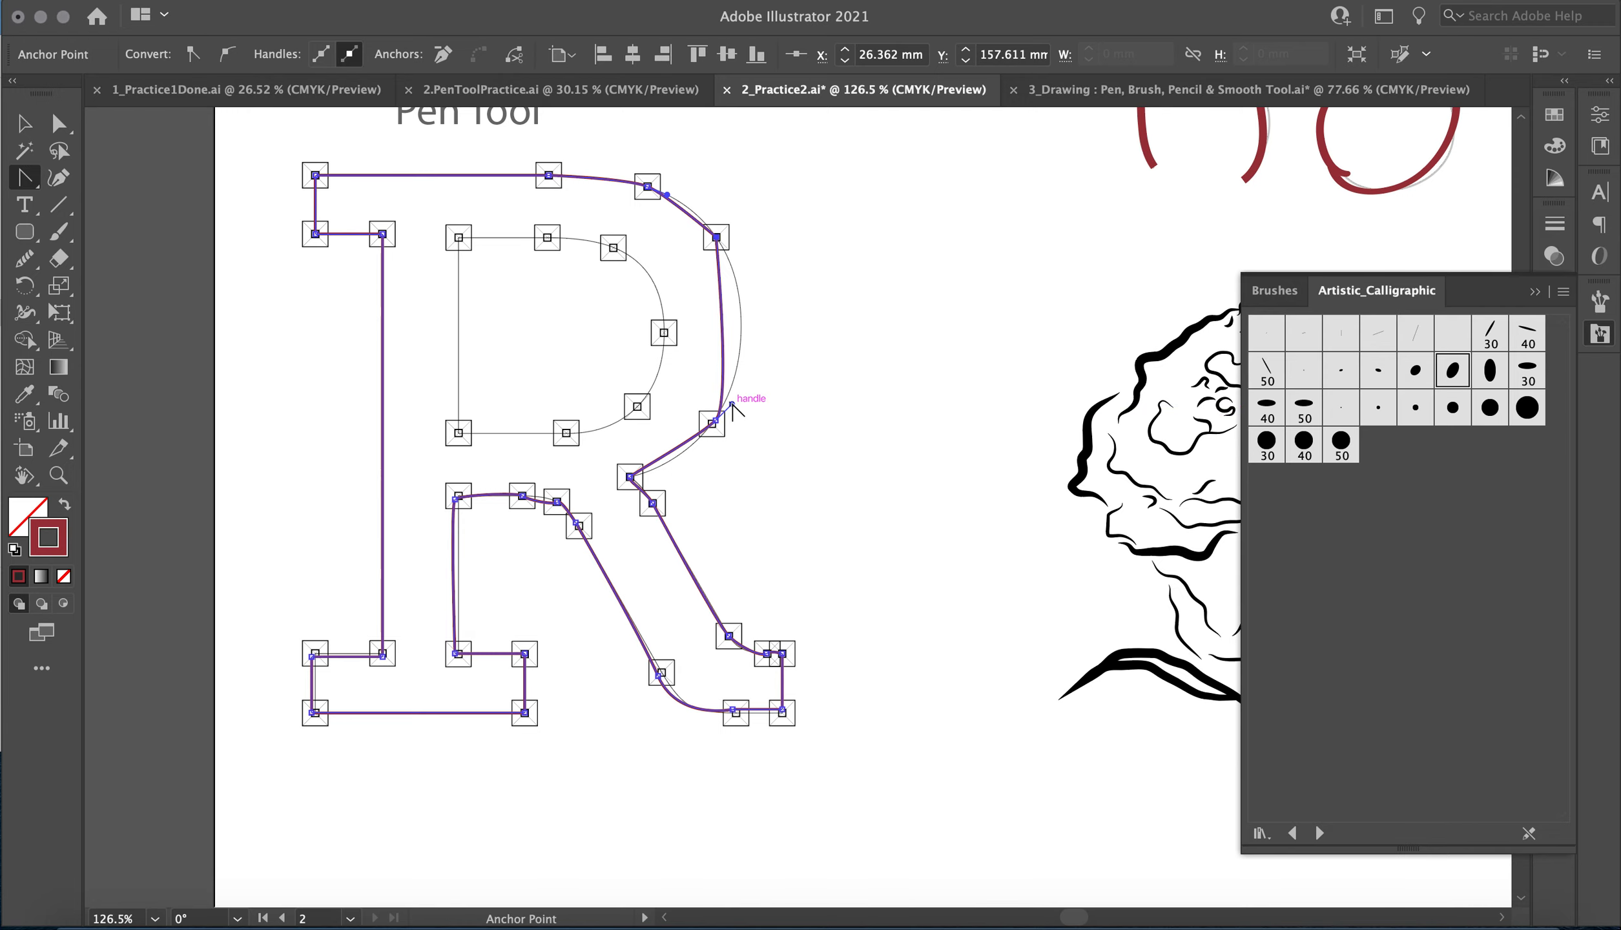
pyautogui.moveTo(732, 404); pyautogui.dragTo(770, 334)
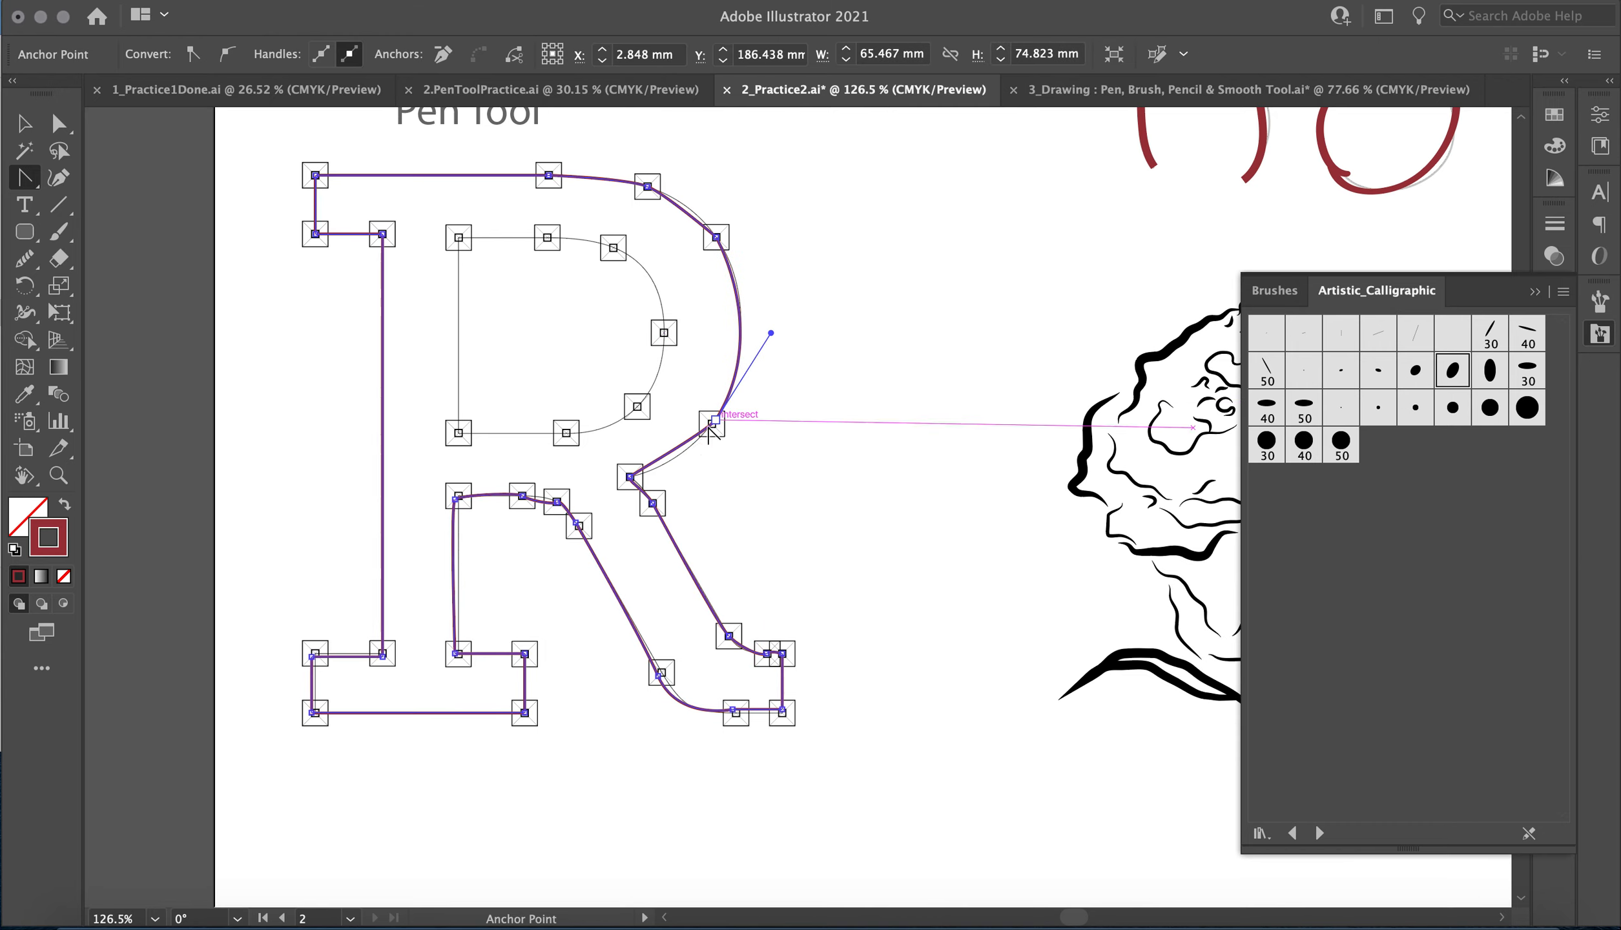
# Curve the outer bowl's lower segment down to the notch so it follows the template.
pyautogui.click(712, 423)
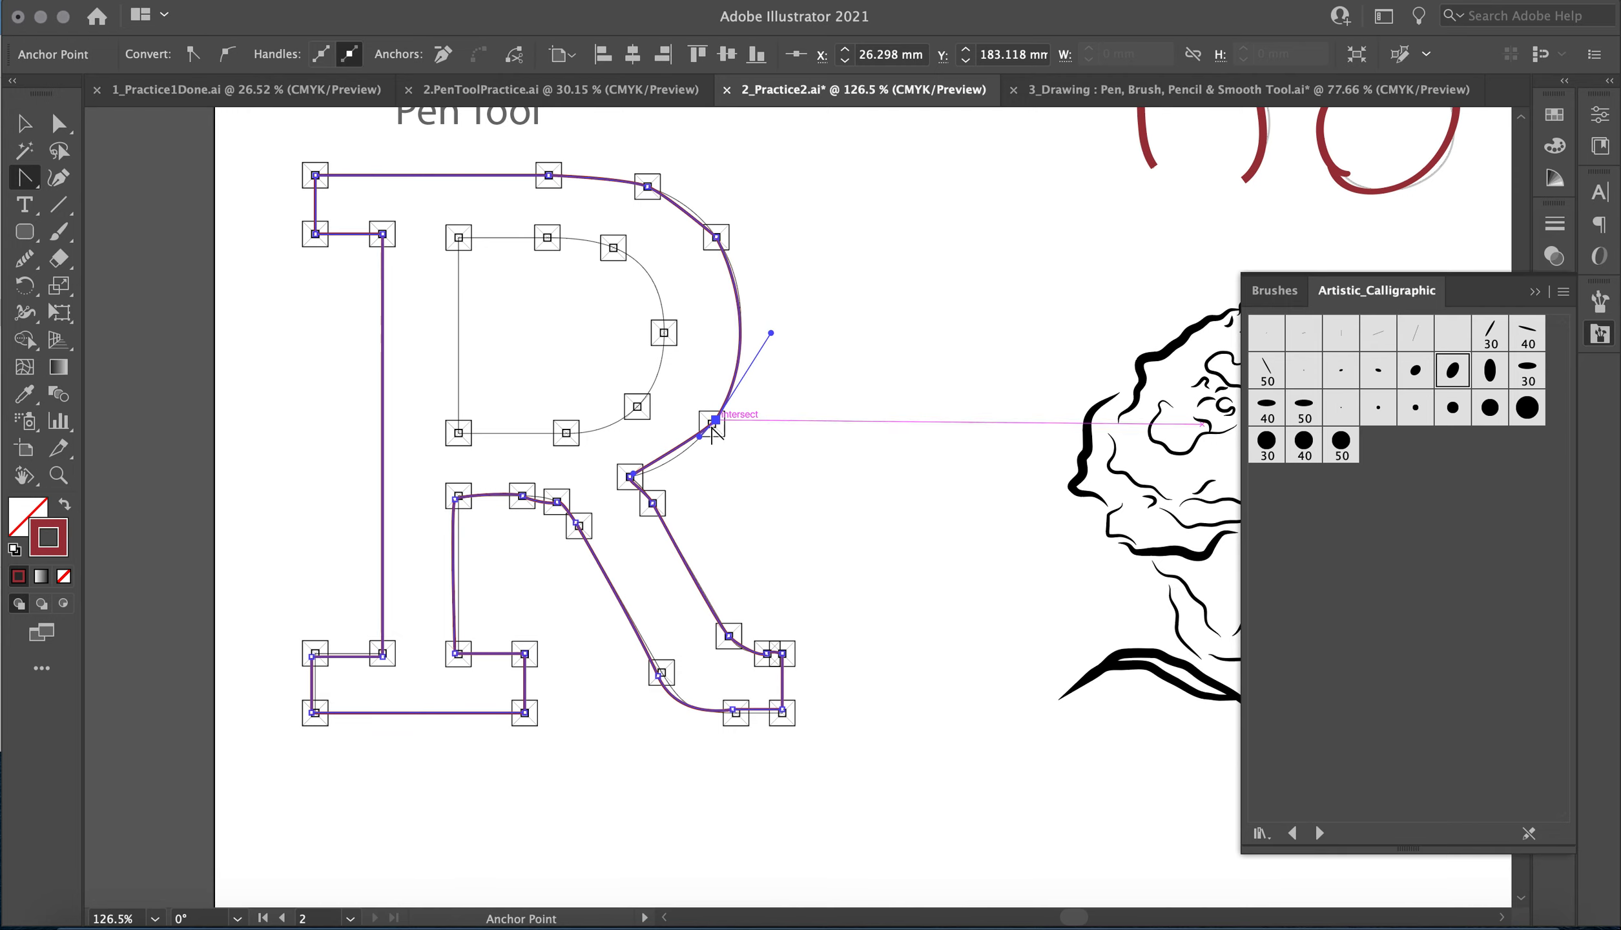
pyautogui.click(630, 477)
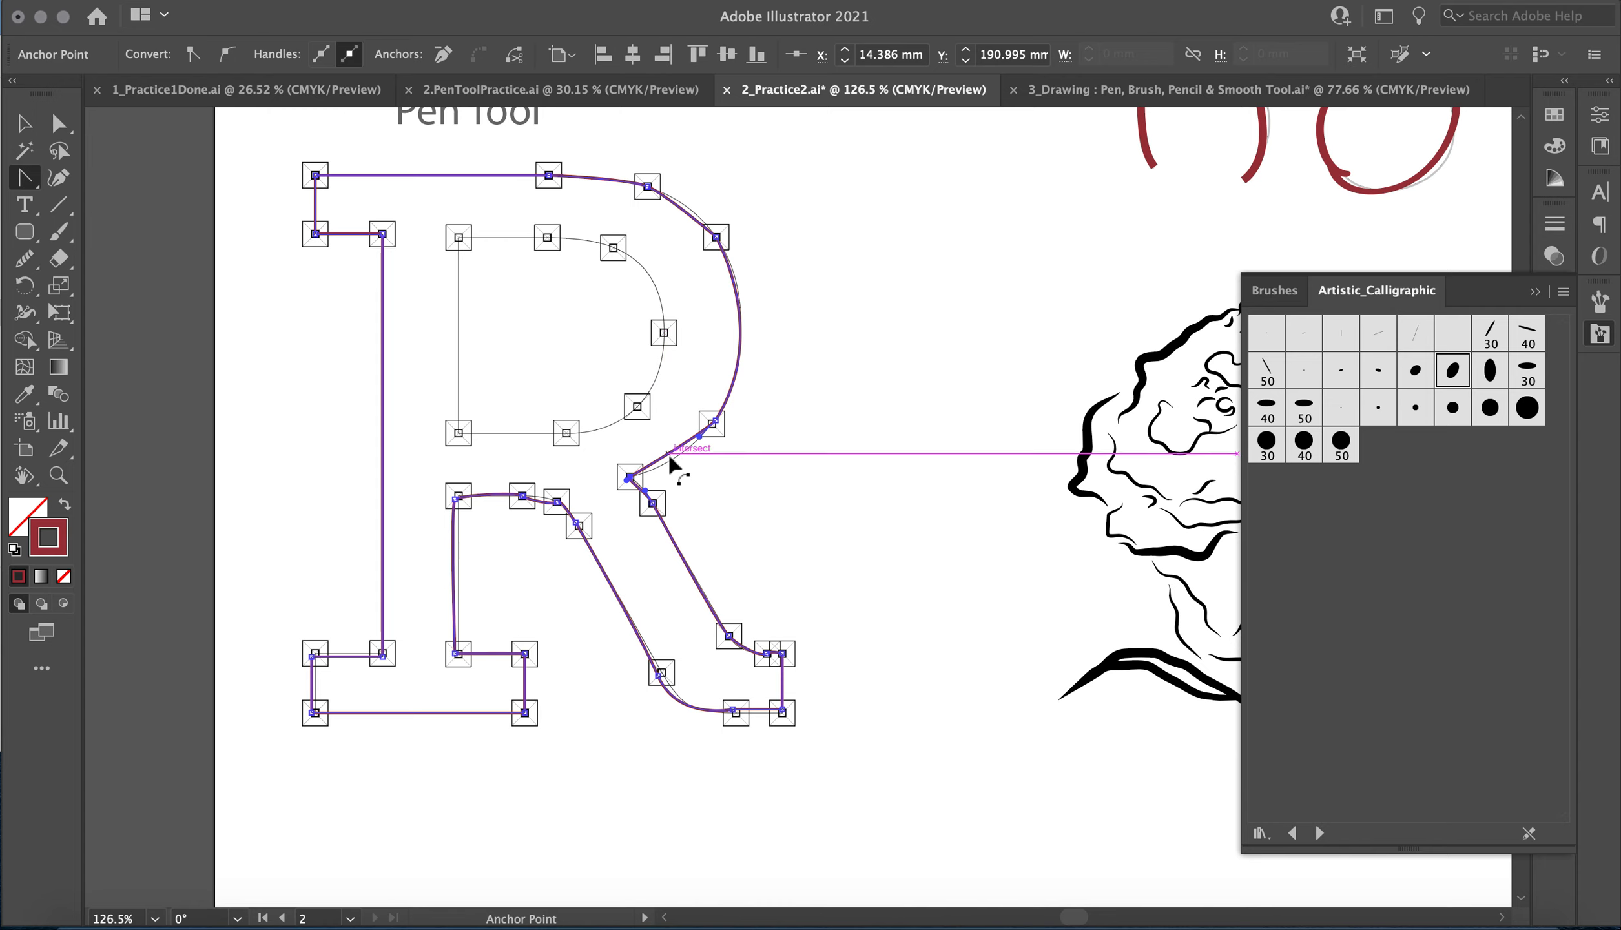
pyautogui.moveTo(669, 454); pyautogui.dragTo(675, 453)
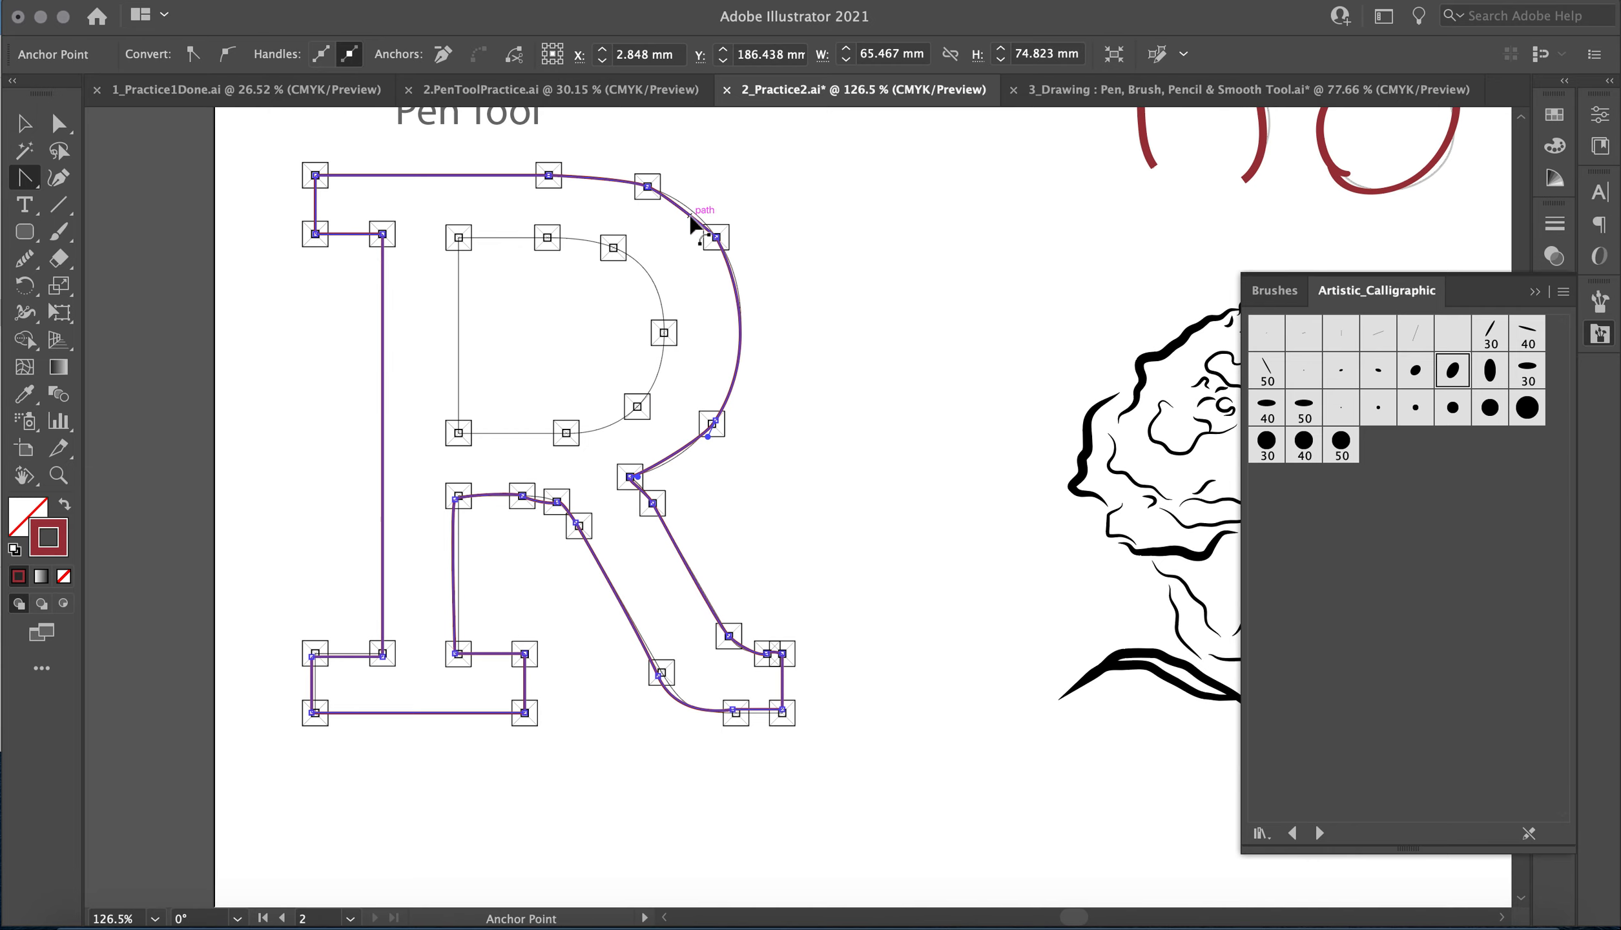
# Reshape the outer bowl's upper curve segments between the top edge and the right shoulder to follow the template.
pyautogui.moveTo(691, 222); pyautogui.dragTo(699, 220)
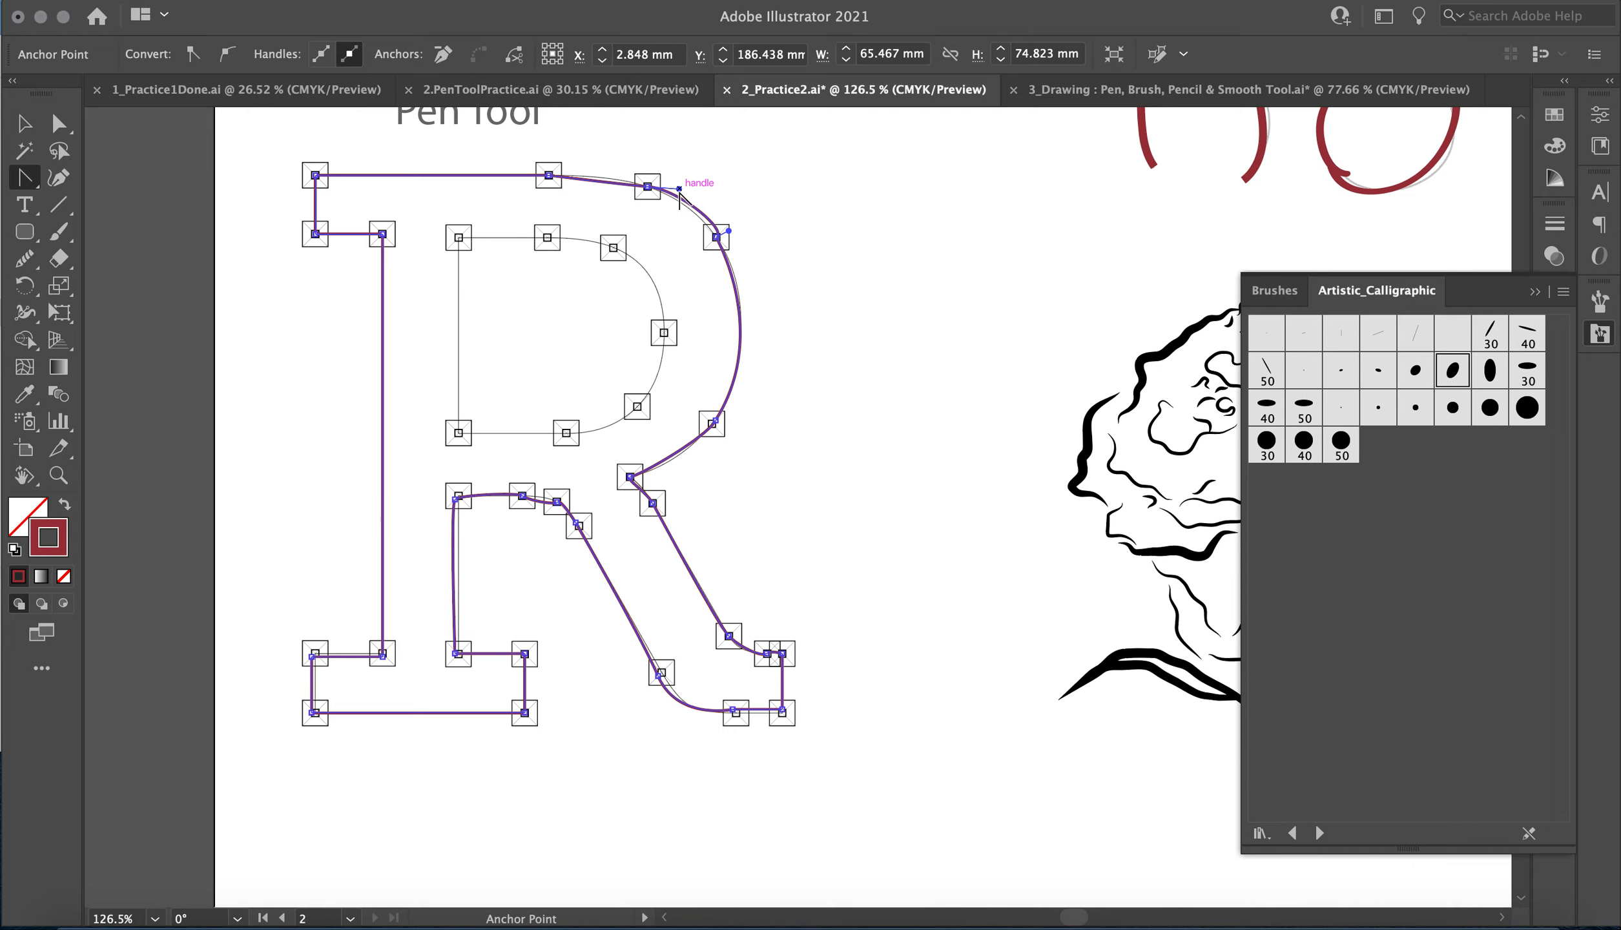
pyautogui.moveTo(678, 197); pyautogui.dragTo(678, 204)
pyautogui.moveTo(675, 198); pyautogui.dragTo(675, 199)
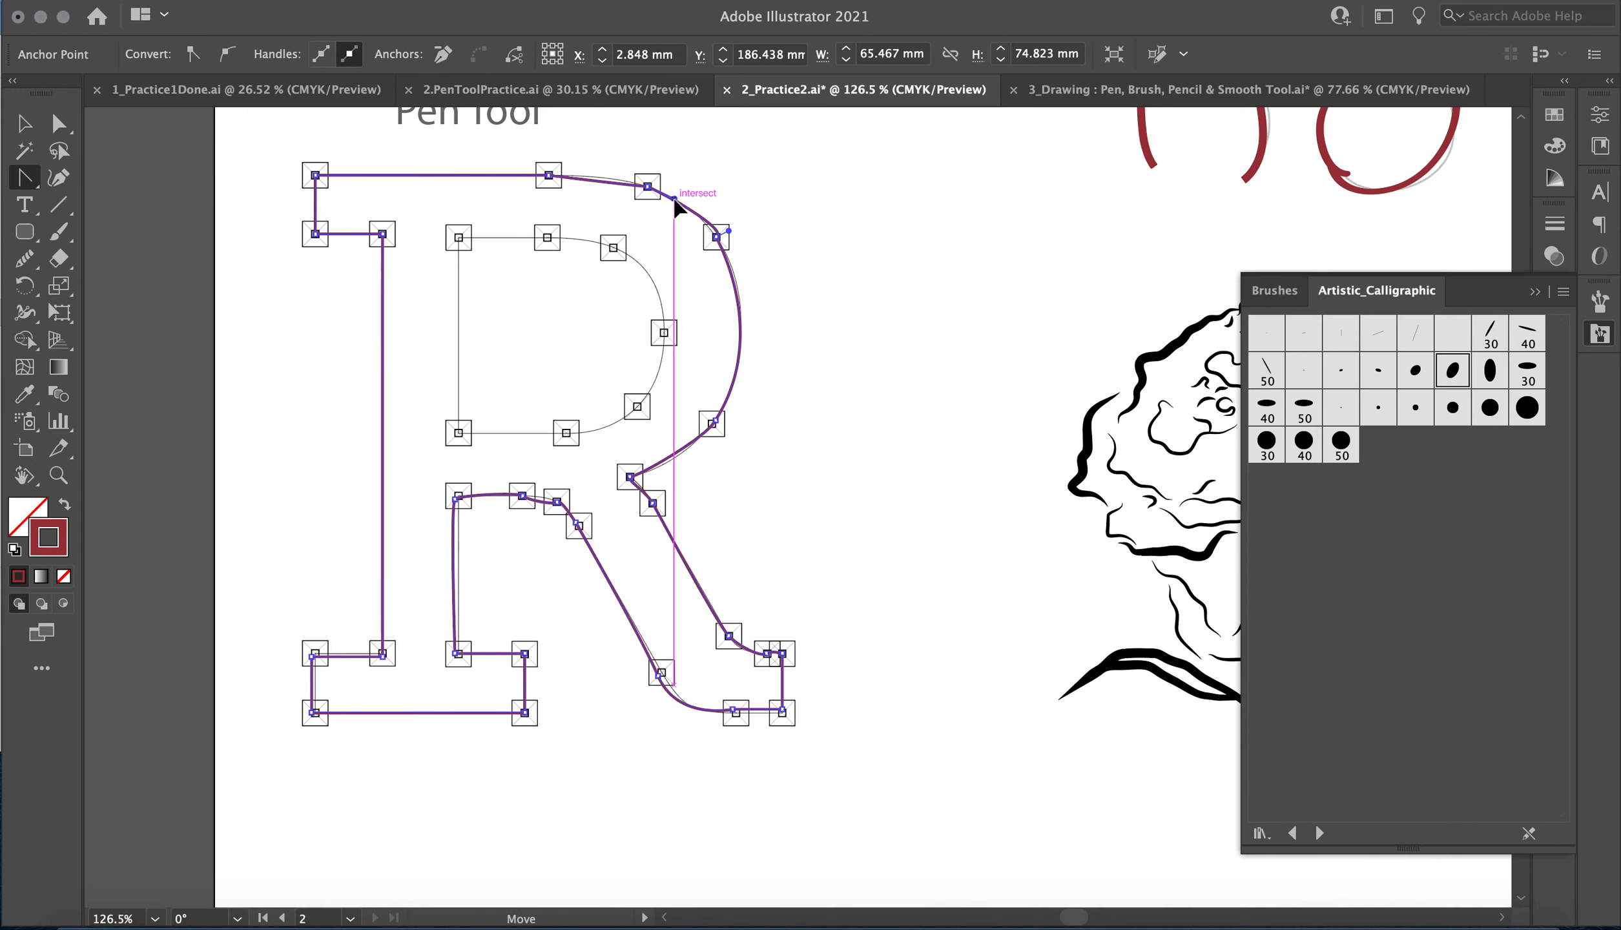
pyautogui.click(626, 186)
pyautogui.click(595, 184)
pyautogui.moveTo(597, 178); pyautogui.dragTo(597, 179)
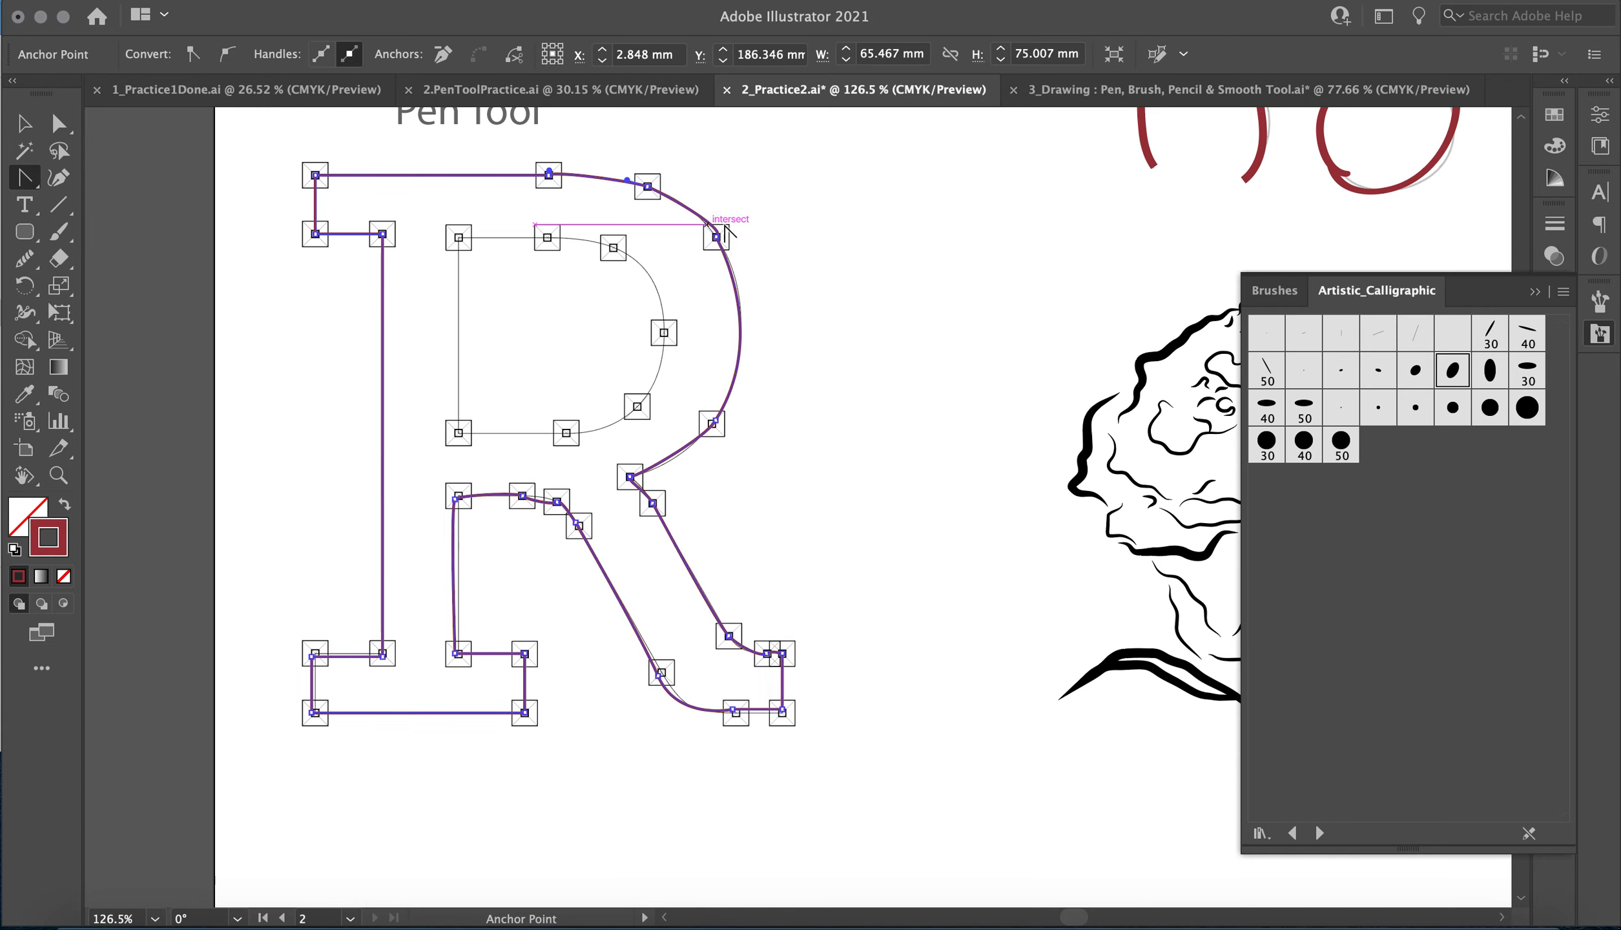
# Refine the arch inside the R's leg with the Anchor Point tool and smooth the outer bowl's curve with the Smooth tool.
pyautogui.click(543, 499)
pyautogui.click(545, 507)
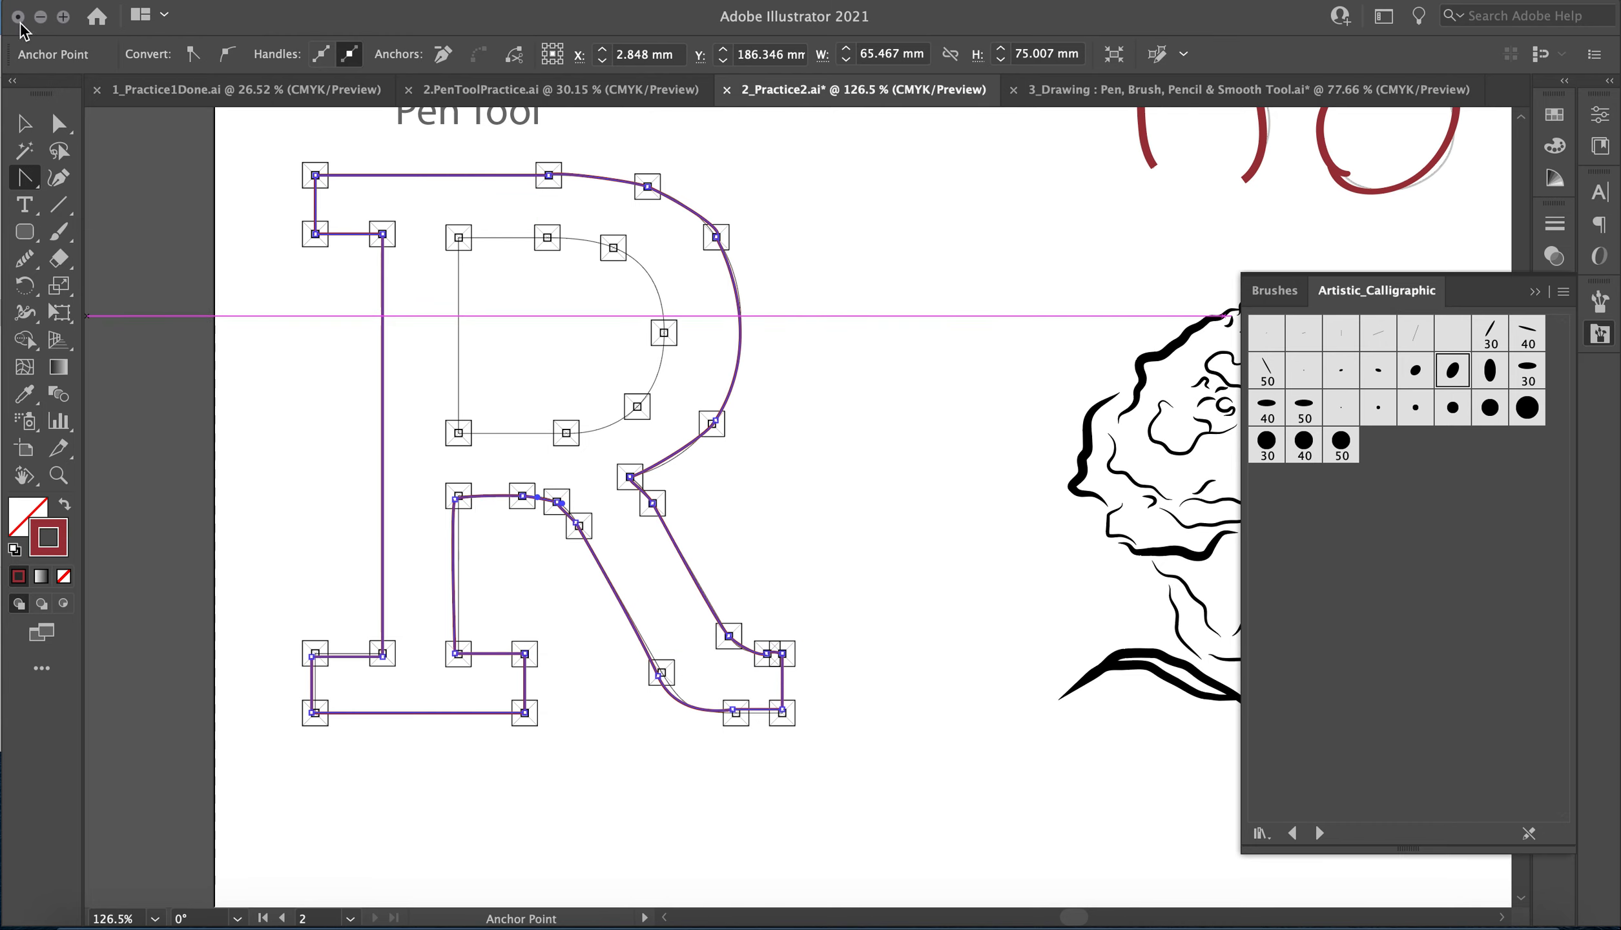
pyautogui.click(20, 128)
pyautogui.click(24, 258)
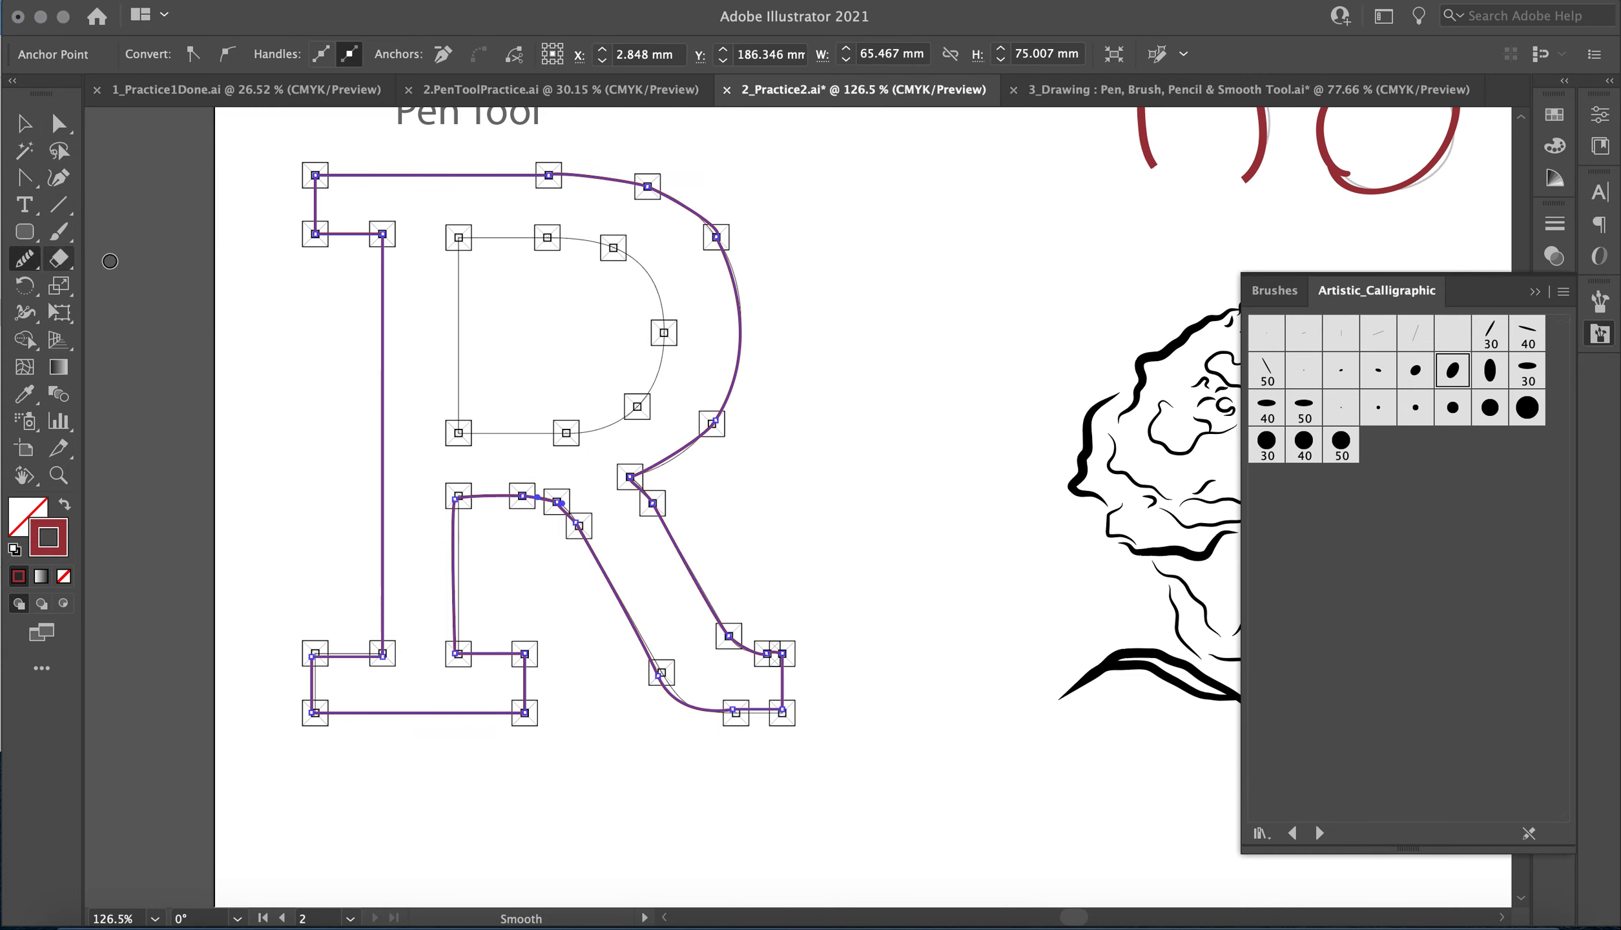
pyautogui.moveTo(654, 184); pyautogui.dragTo(720, 240)
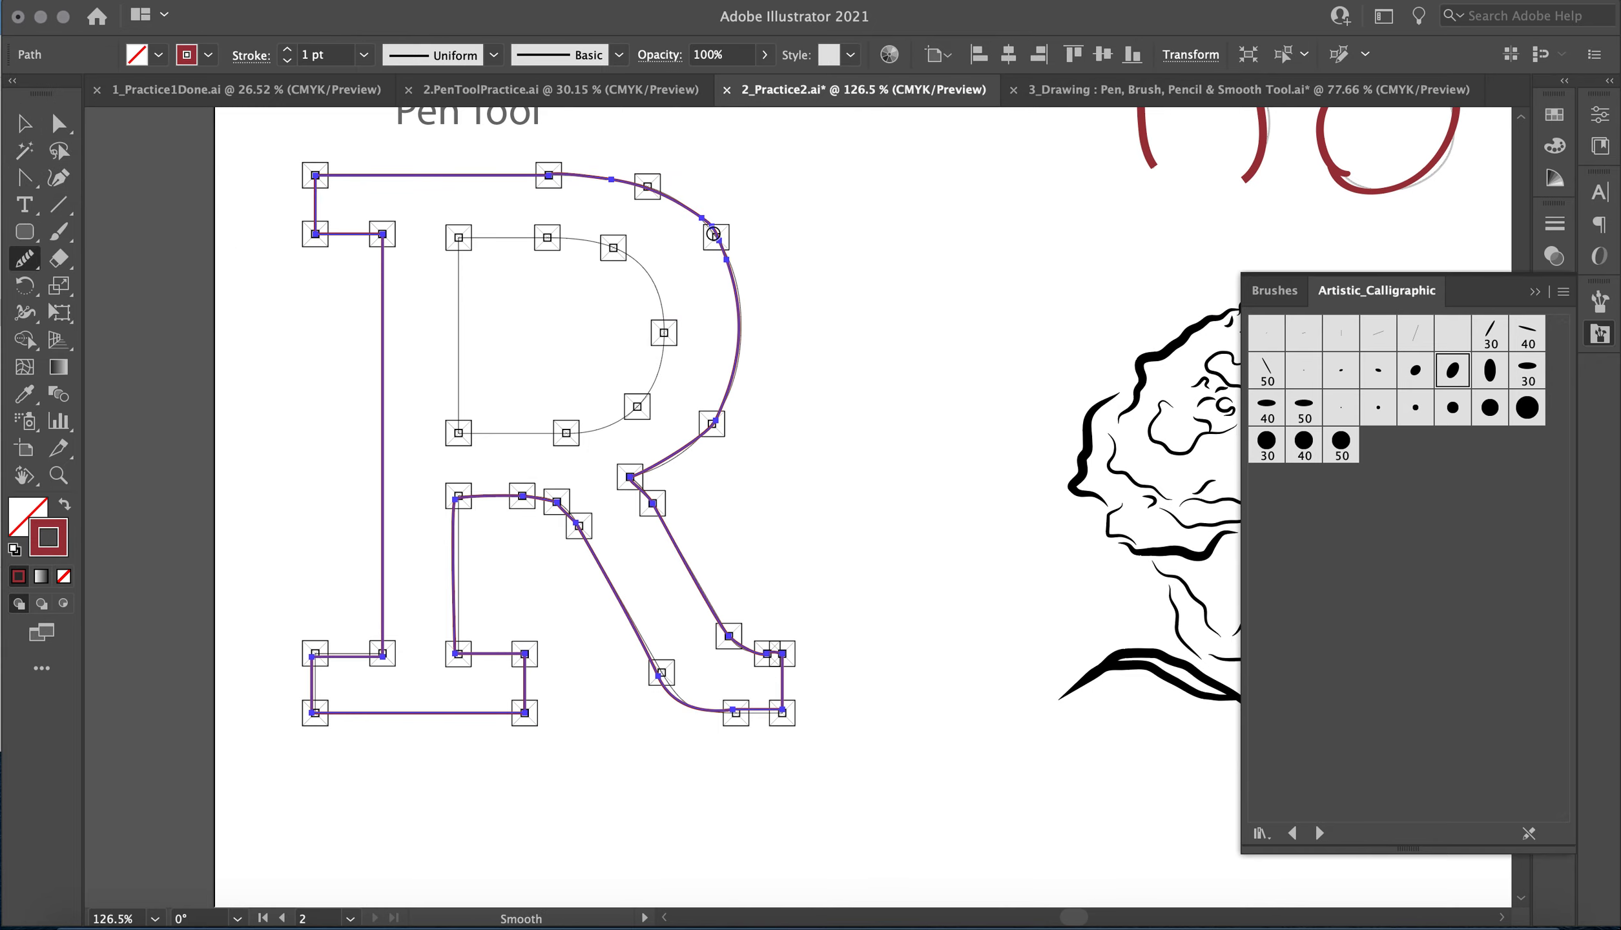
pyautogui.moveTo(737, 298)
pyautogui.mouseDown()
pyautogui.moveTo(672, 405)
pyautogui.moveTo(734, 367)
pyautogui.moveTo(665, 431)
pyautogui.mouseUp()
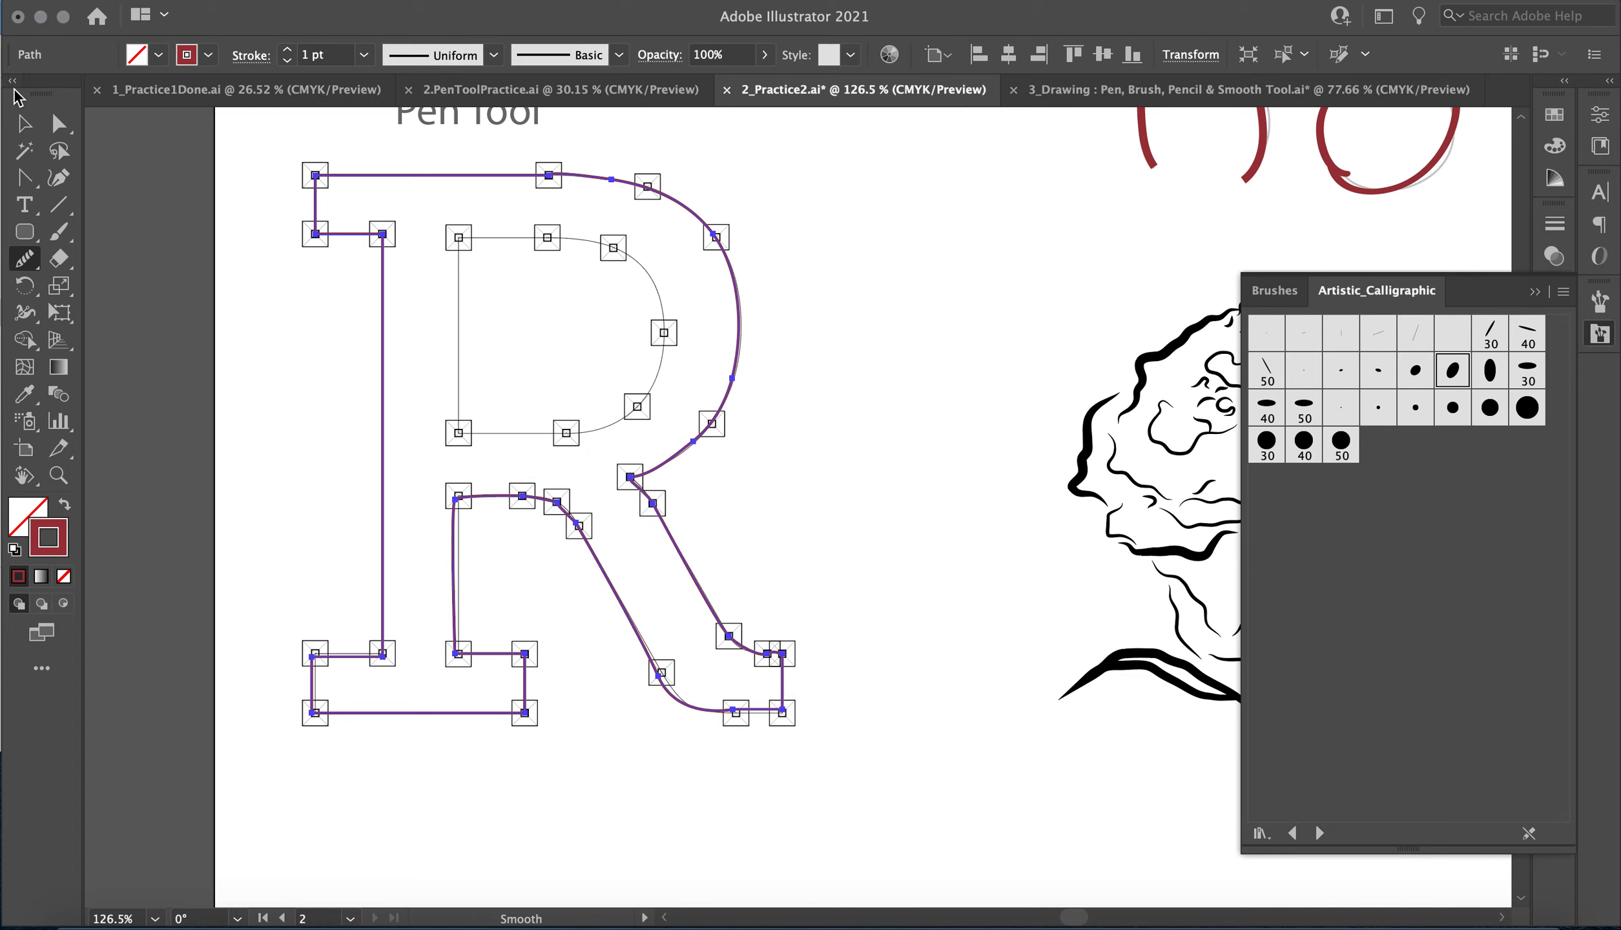
pyautogui.click(24, 122)
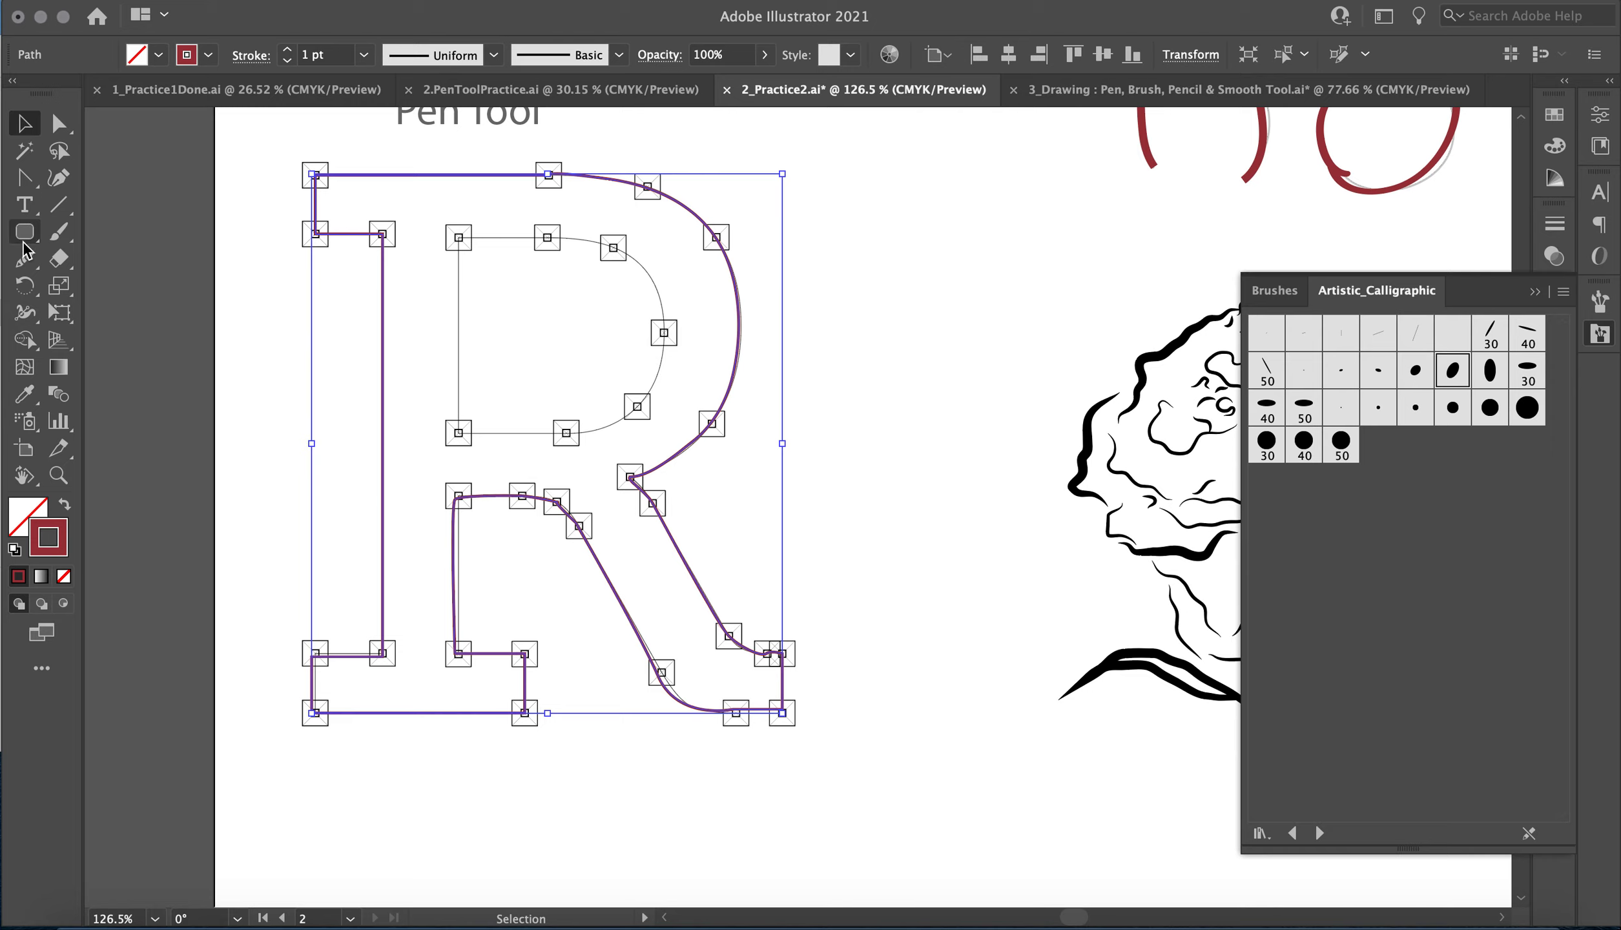
# Trace the R's inner counter with the Pen tool, curving around its bowl, and close the path at its starting anchor.
pyautogui.click(24, 181)
pyautogui.moveTo(24, 184); pyautogui.dragTo(129, 171)
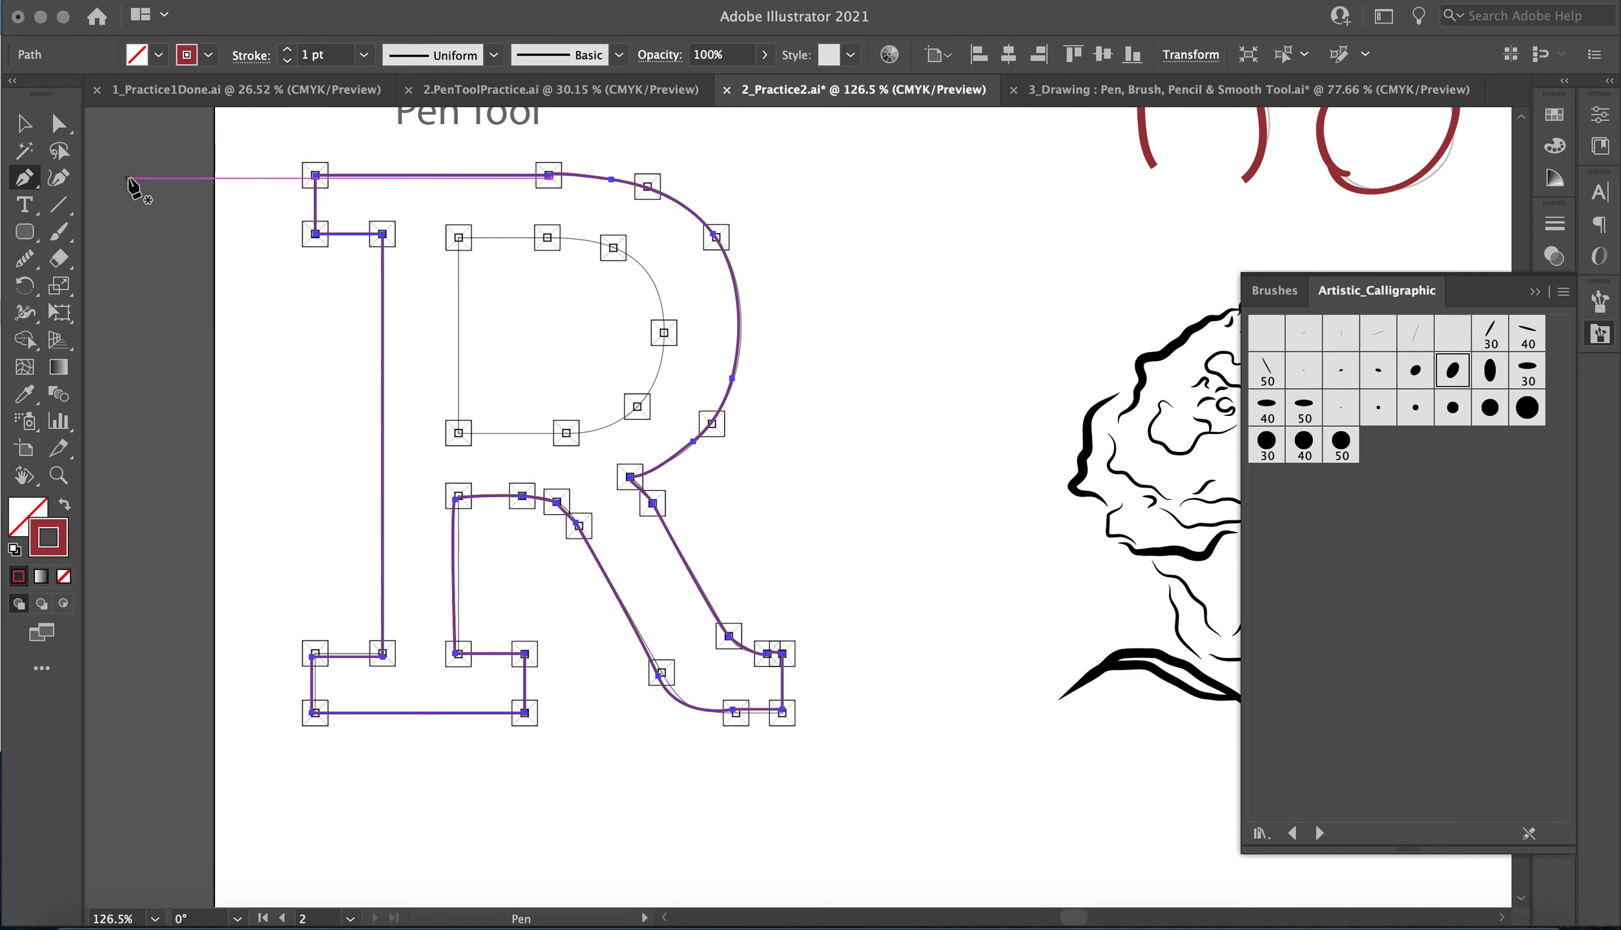
pyautogui.click(458, 237)
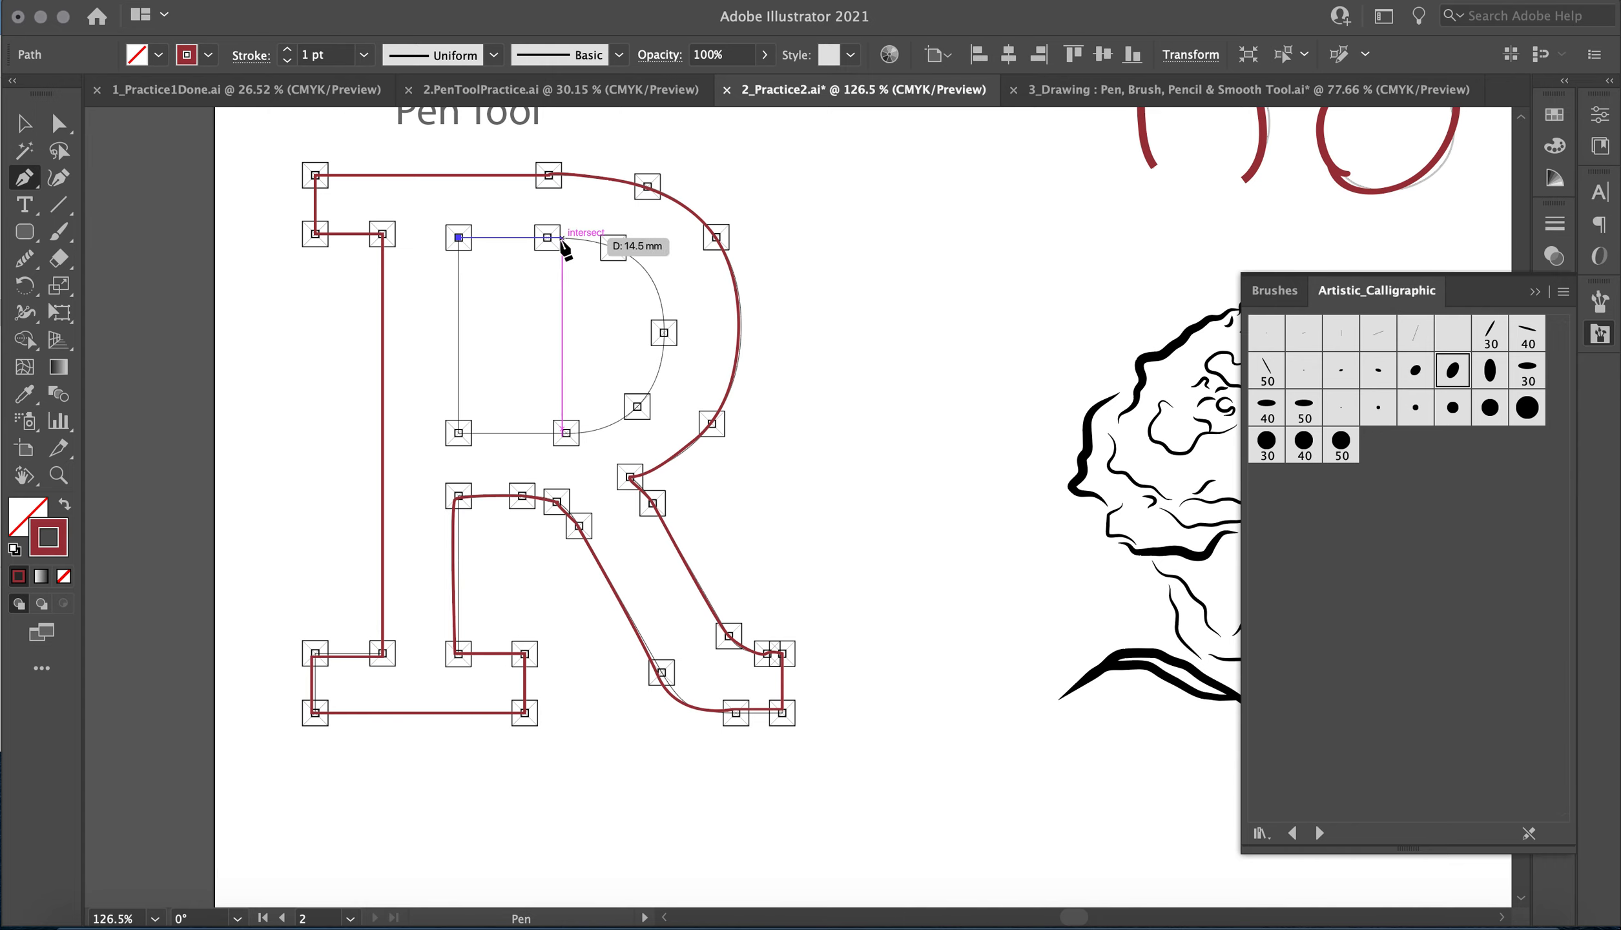
pyautogui.click(547, 237)
pyautogui.moveTo(613, 247); pyautogui.dragTo(626, 260)
pyautogui.moveTo(663, 332); pyautogui.dragTo(553, 439)
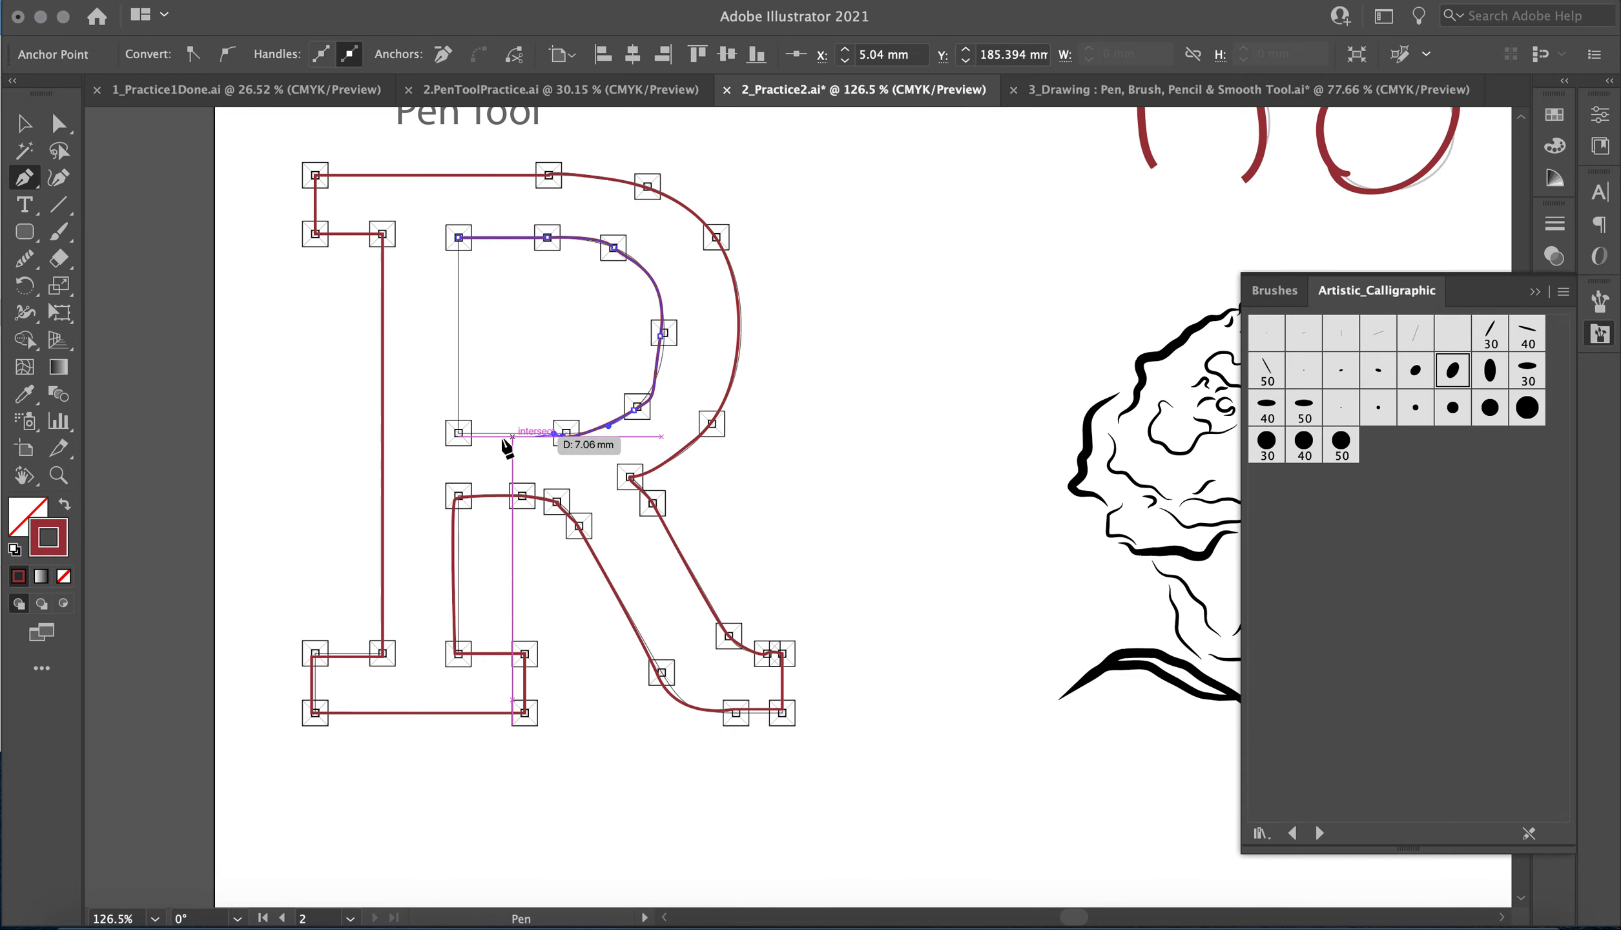
pyautogui.click(459, 433)
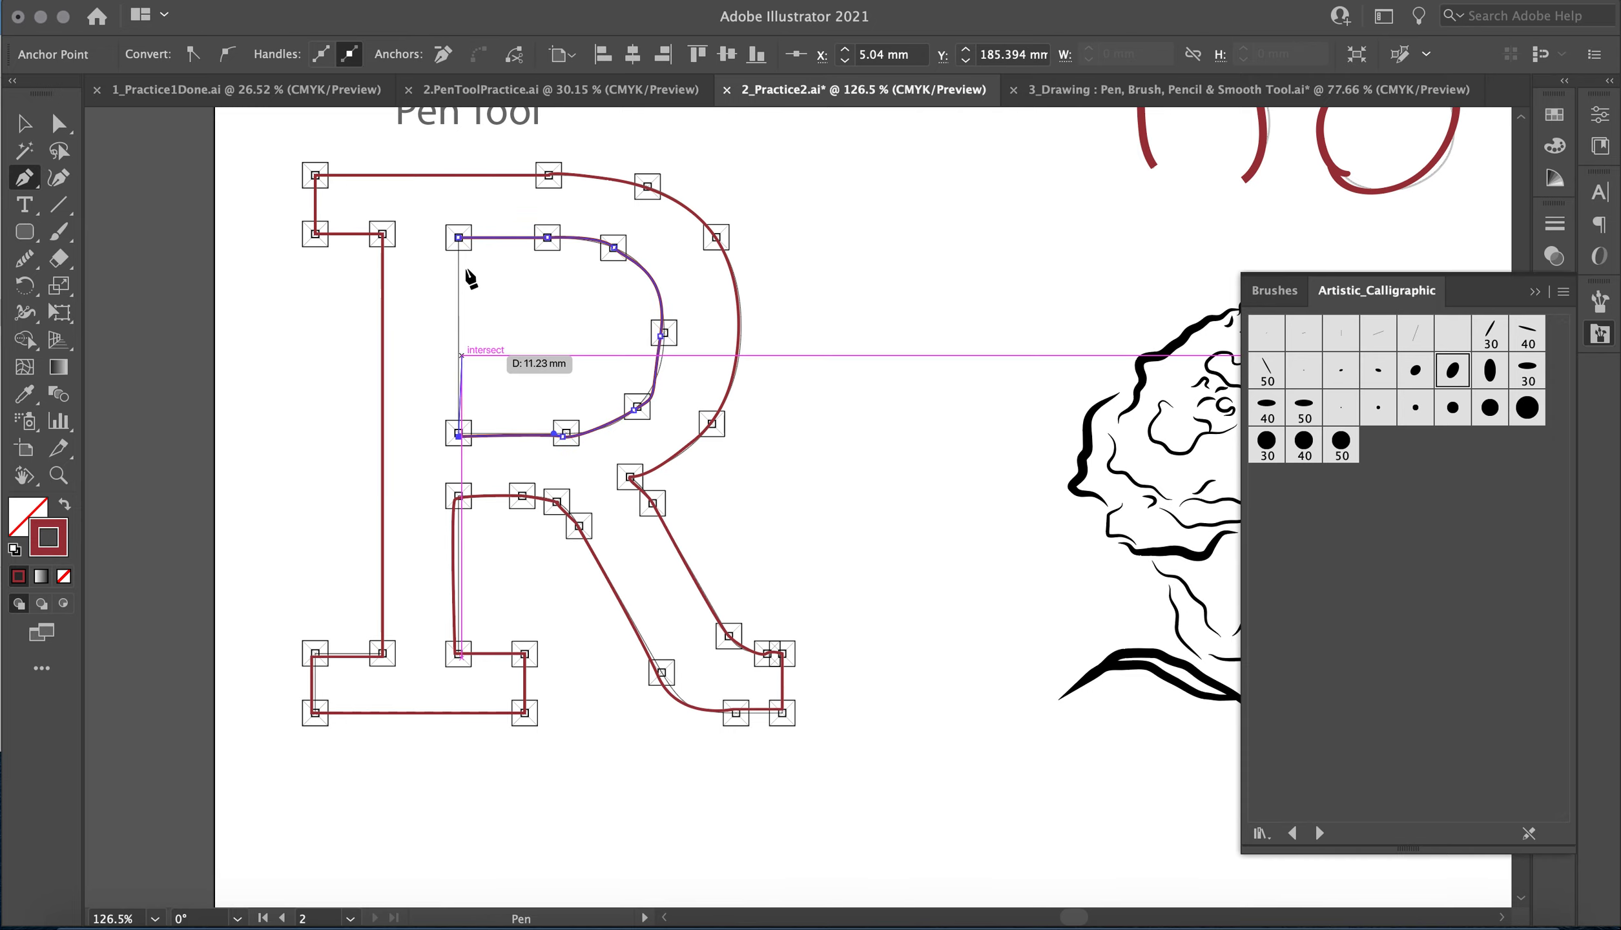
pyautogui.click(459, 238)
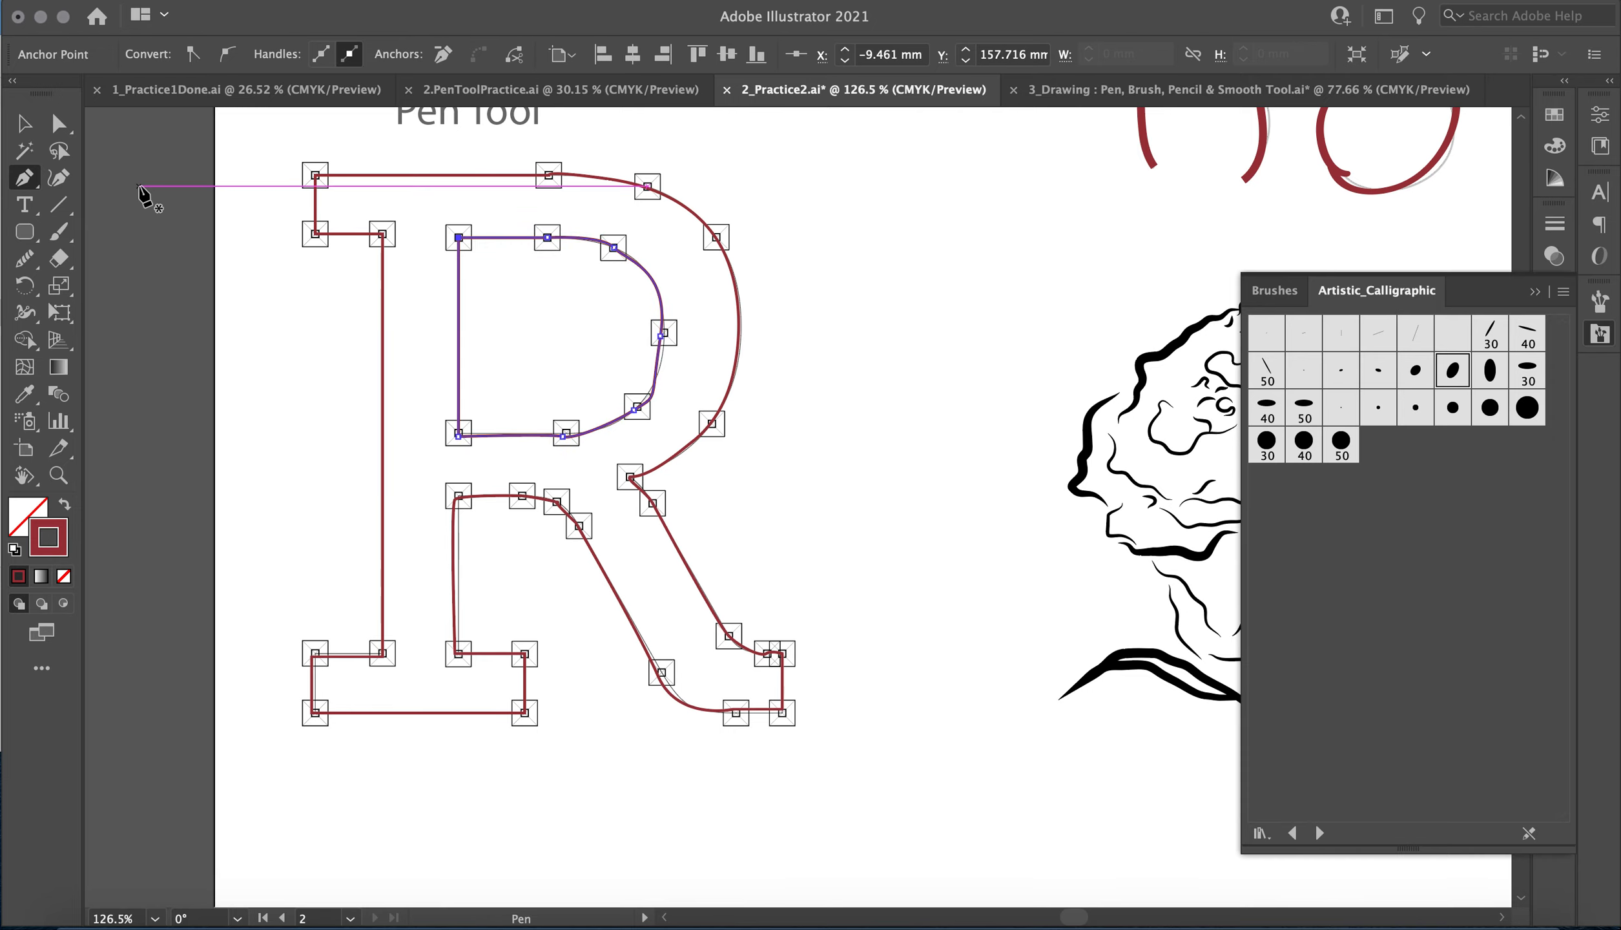
# Smooth the curved side of the R's inner counter with the Smooth tool so it follows the template.
pyautogui.click(21, 257)
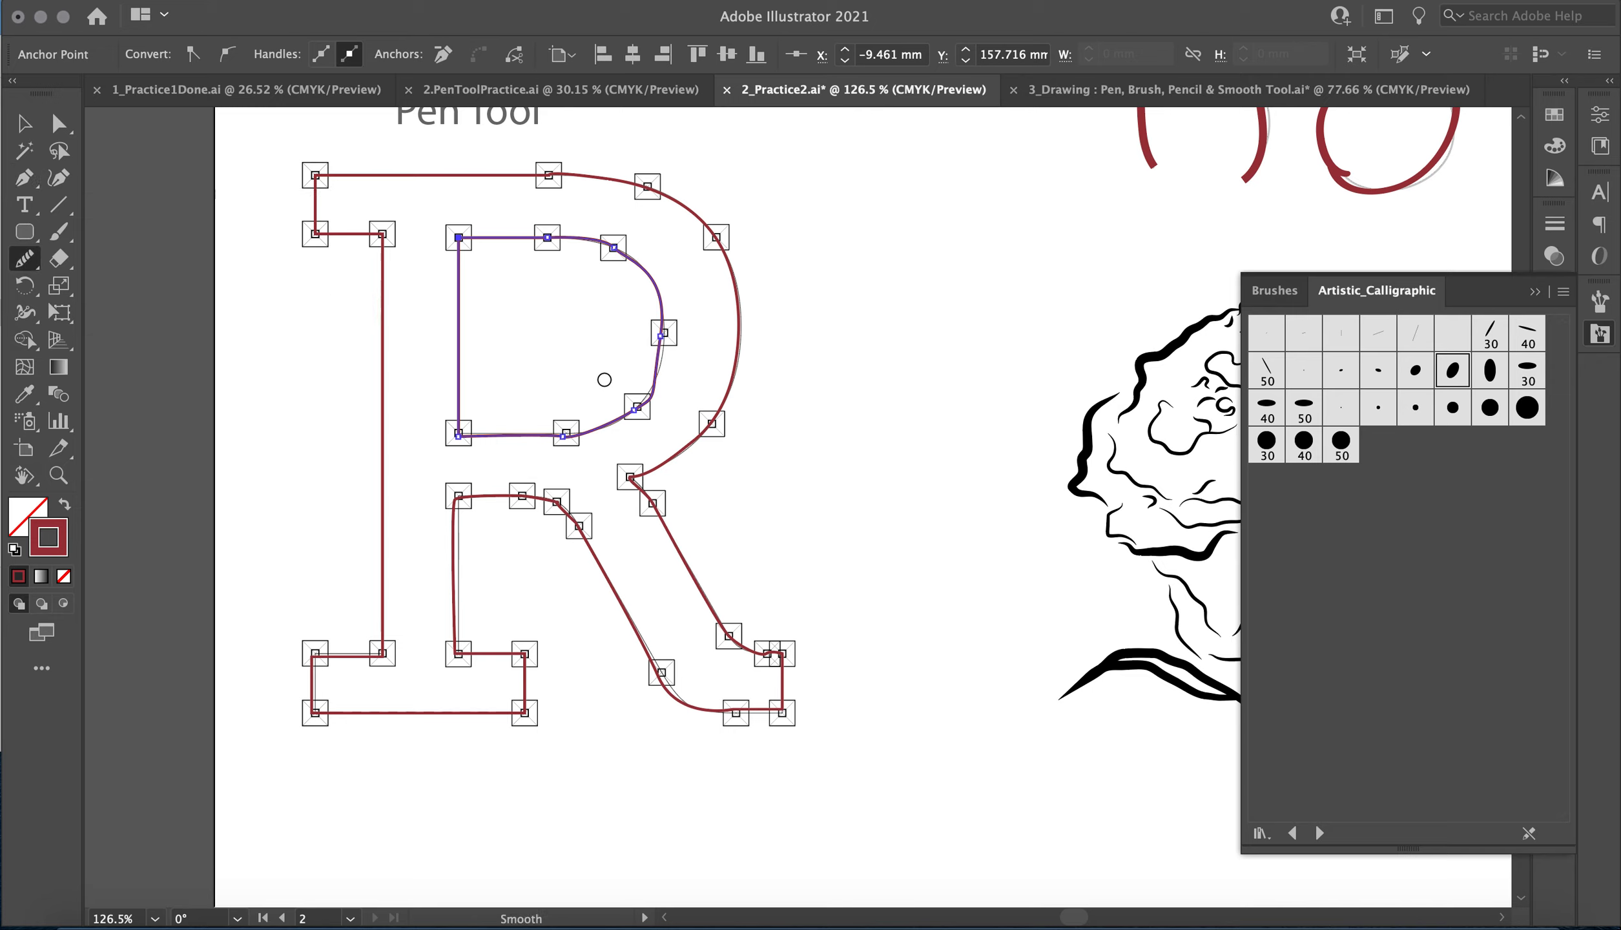
pyautogui.moveTo(661, 374)
pyautogui.mouseDown()
pyautogui.moveTo(571, 450)
pyautogui.moveTo(672, 357)
pyautogui.moveTo(657, 334)
pyautogui.moveTo(606, 437)
pyautogui.moveTo(552, 444)
pyautogui.moveTo(653, 400)
pyautogui.moveTo(660, 366)
pyautogui.moveTo(582, 465)
pyautogui.mouseUp()
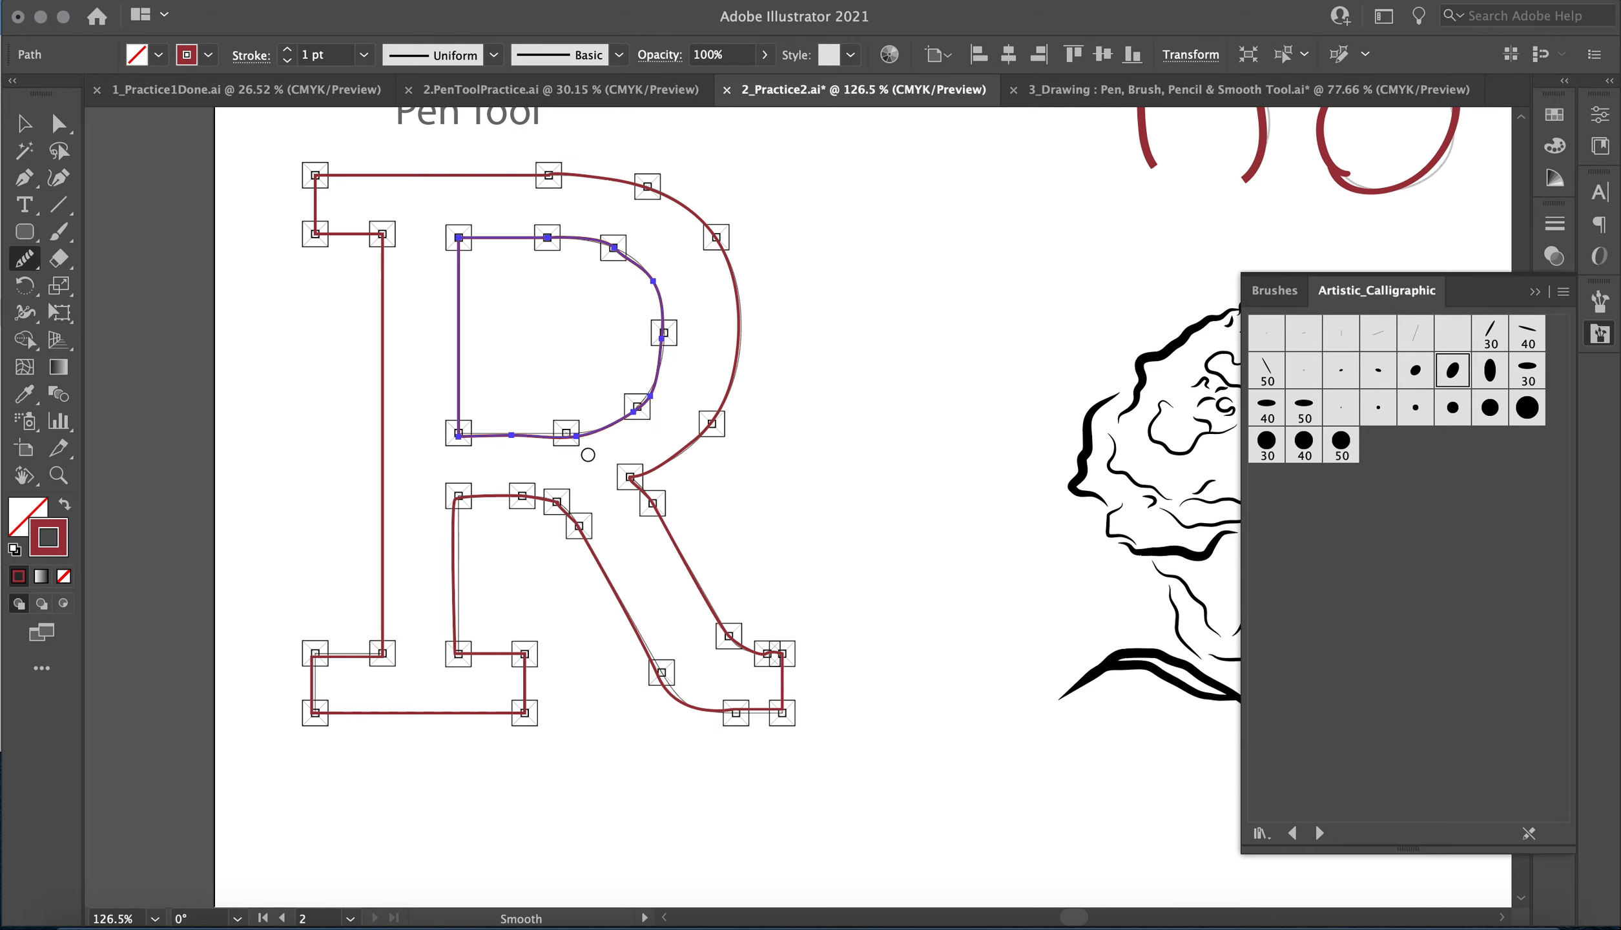
pyautogui.moveTo(672, 343)
pyautogui.mouseDown()
pyautogui.moveTo(639, 404)
pyautogui.moveTo(554, 423)
pyautogui.mouseUp()
pyautogui.moveTo(653, 337); pyautogui.dragTo(581, 243)
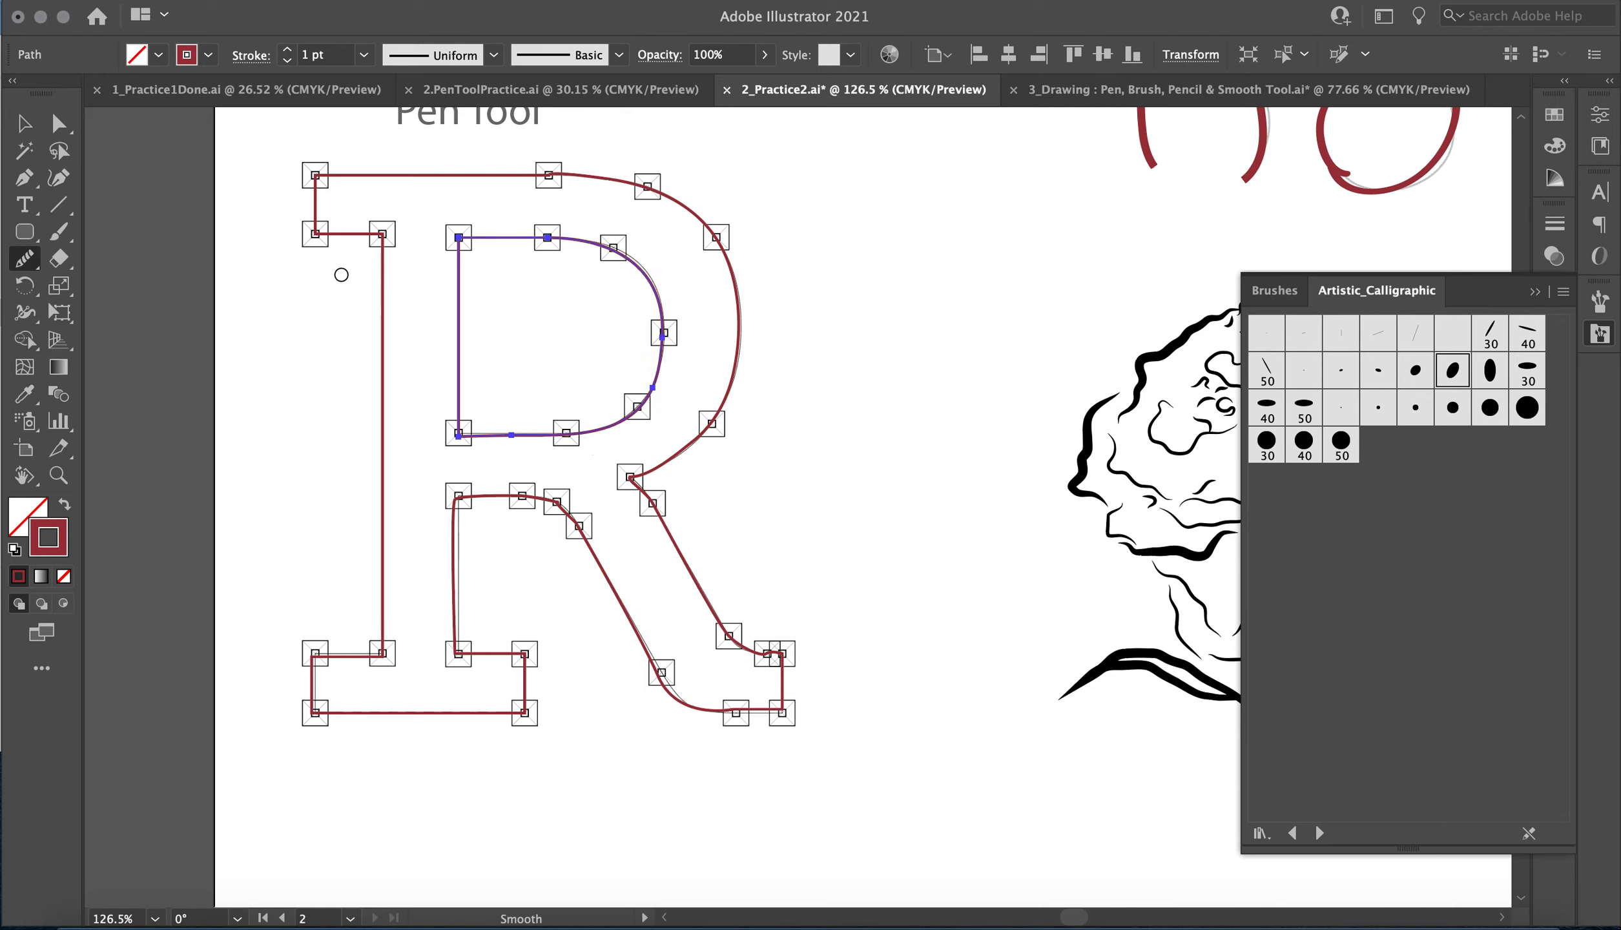
# Swap the fill and stroke of the R's outer outline and send the filled shape to the back.
pyautogui.click(24, 124)
pyautogui.click(529, 176)
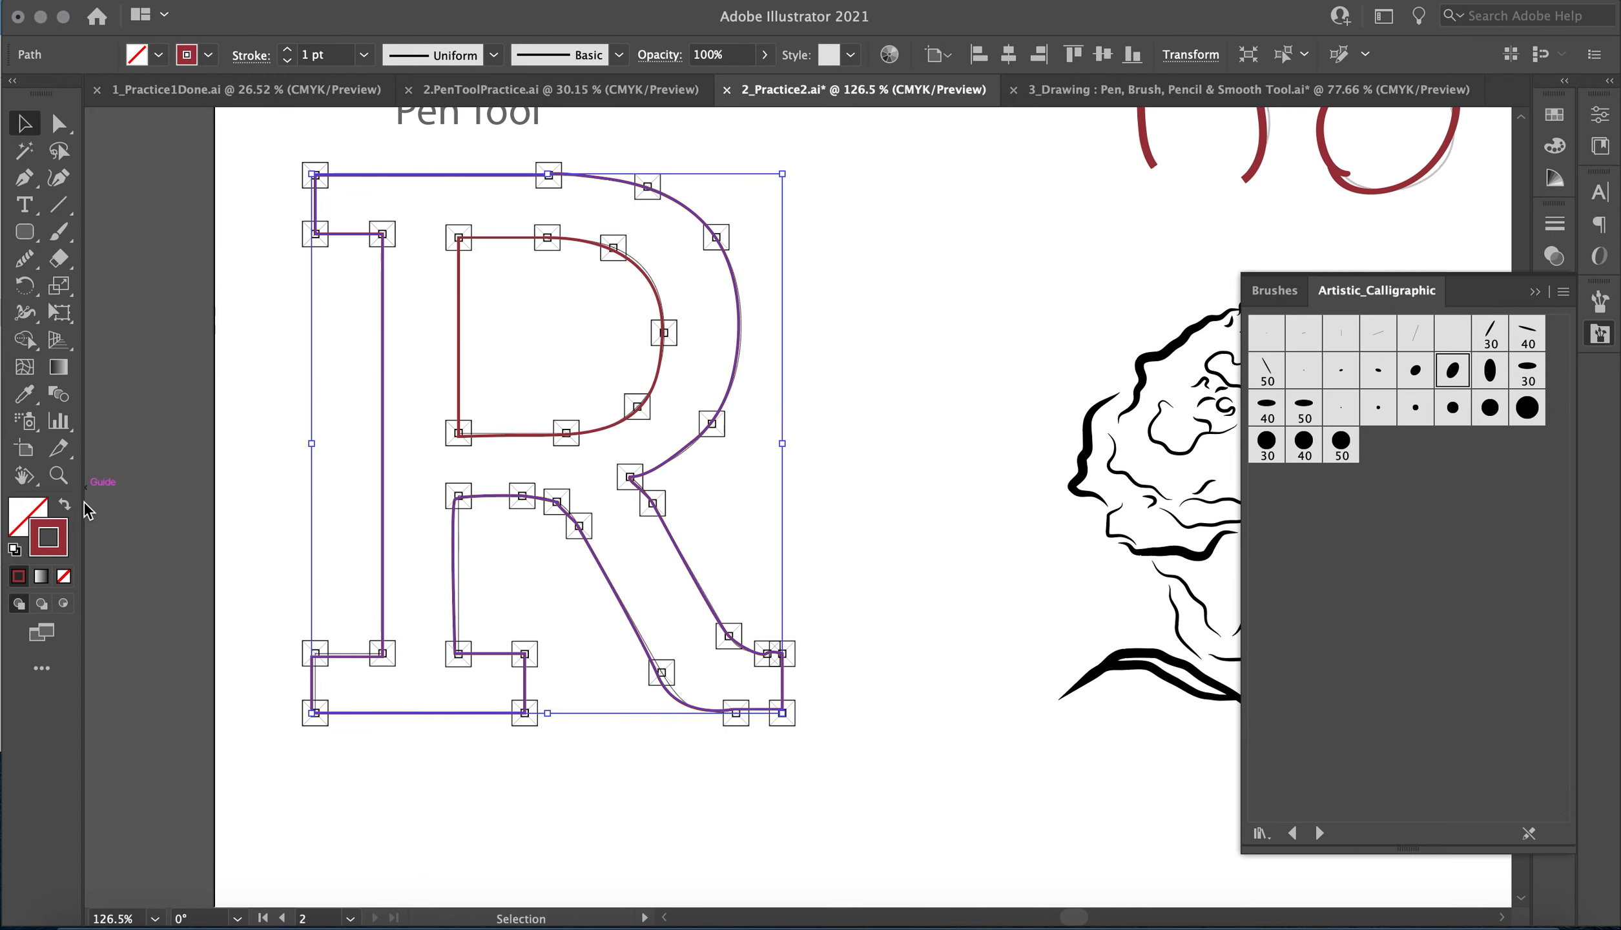
pyautogui.click(65, 509)
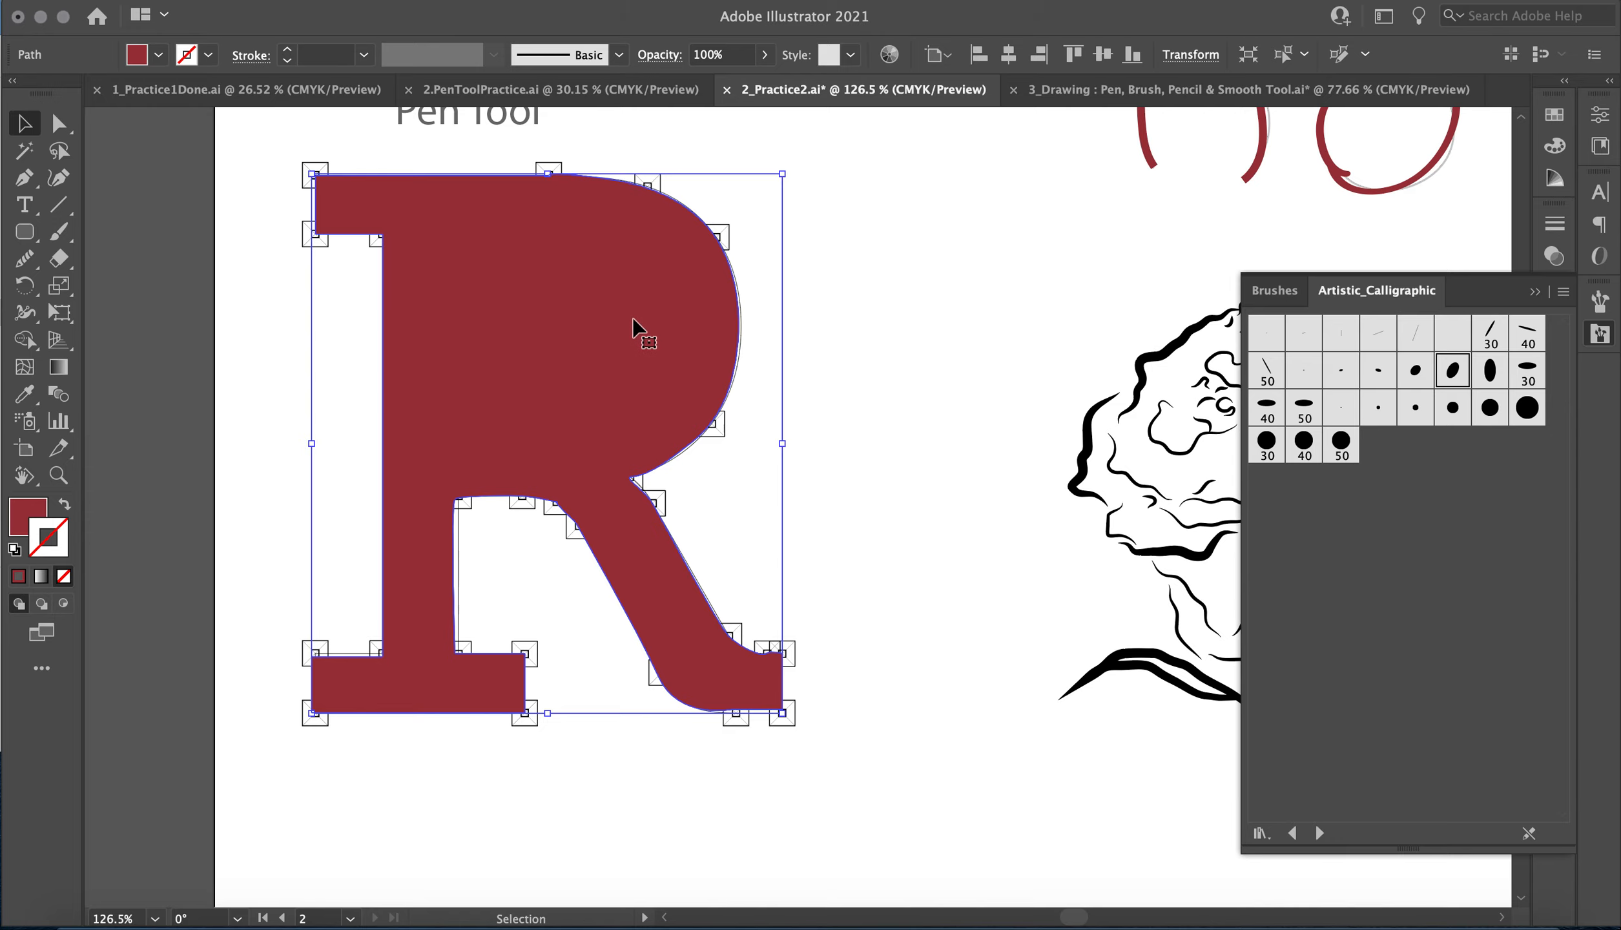
pyautogui.rightClick(684, 289)
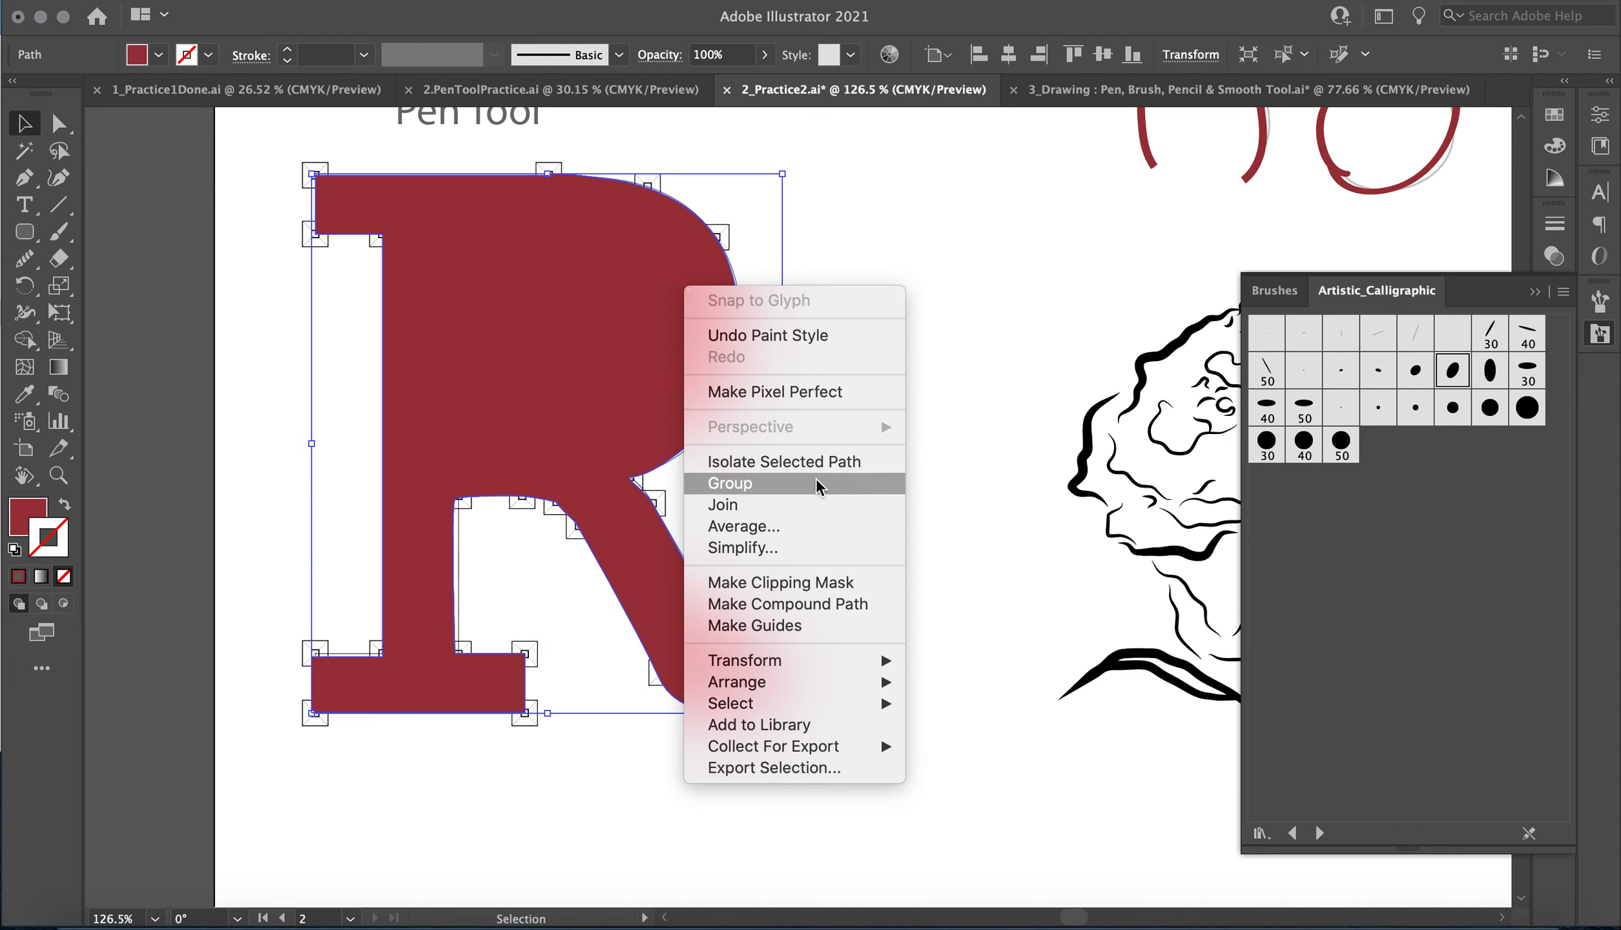
pyautogui.moveTo(821, 659)
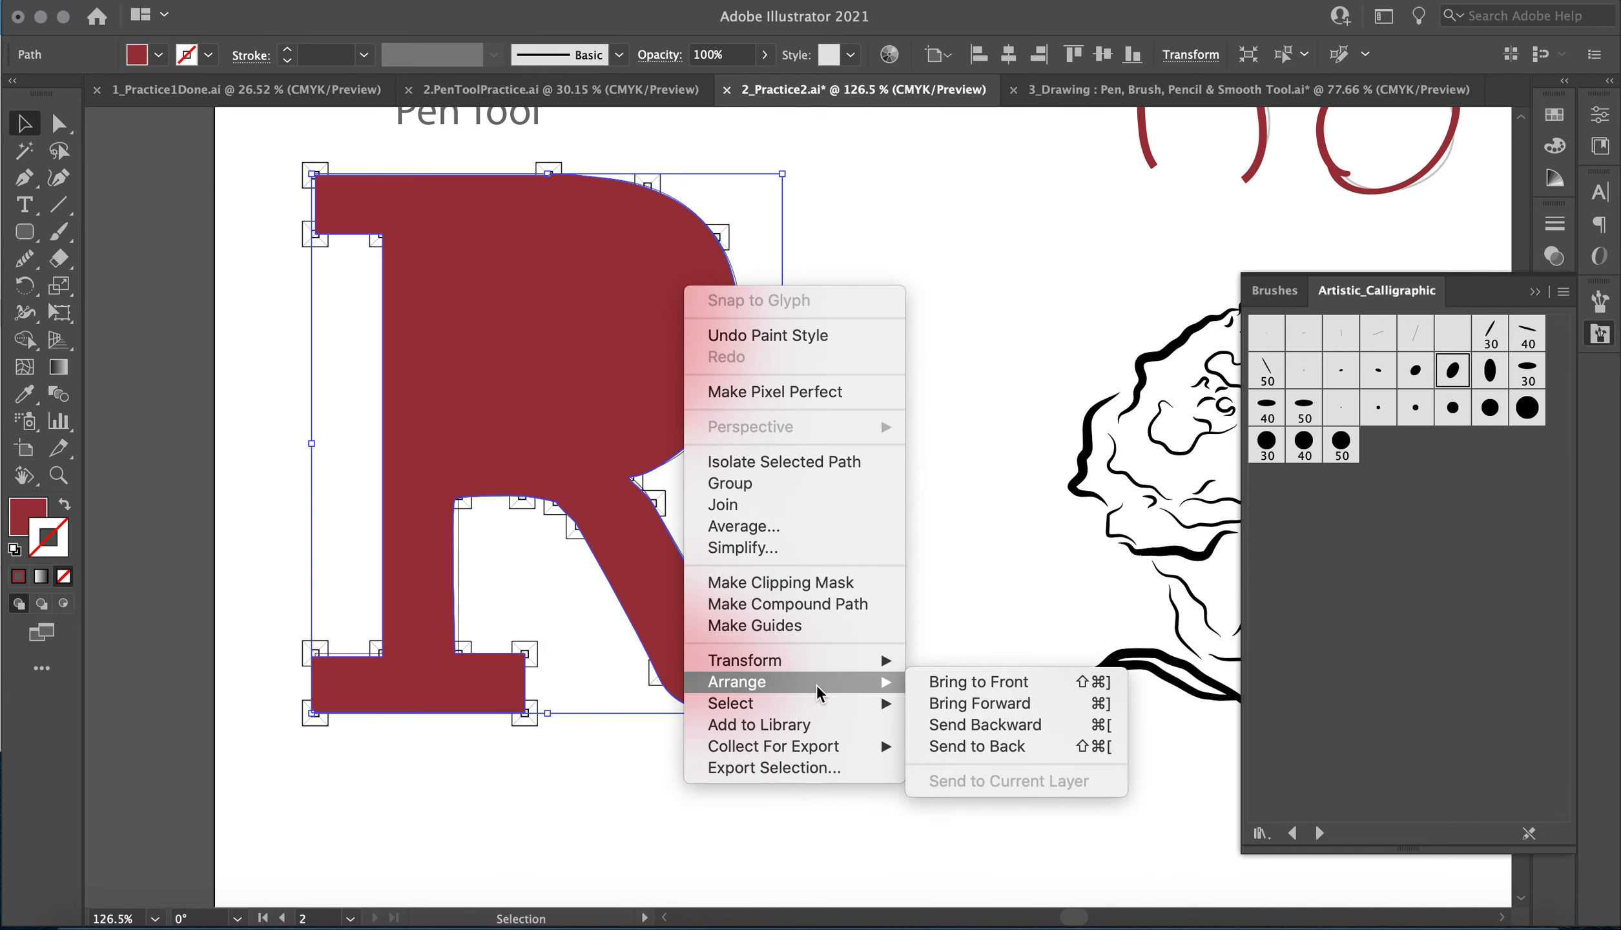
pyautogui.click(969, 747)
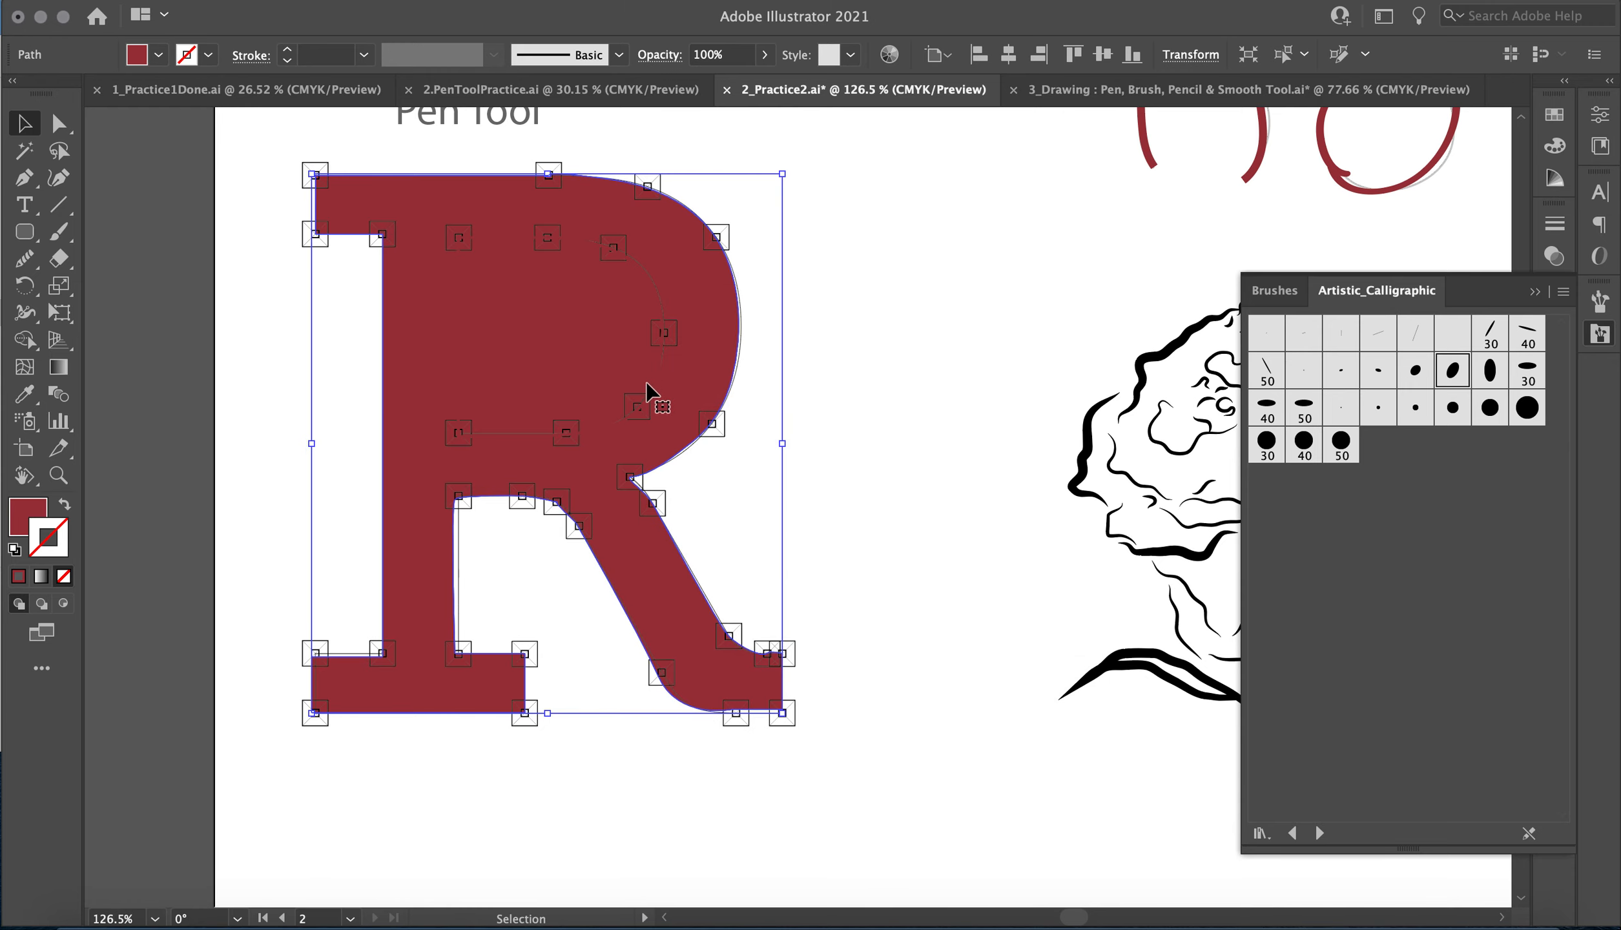
# Fill the R's inner counter shape with blue 2169F7 and remove its stroke.
pyautogui.click(647, 281)
pyautogui.click(51, 533)
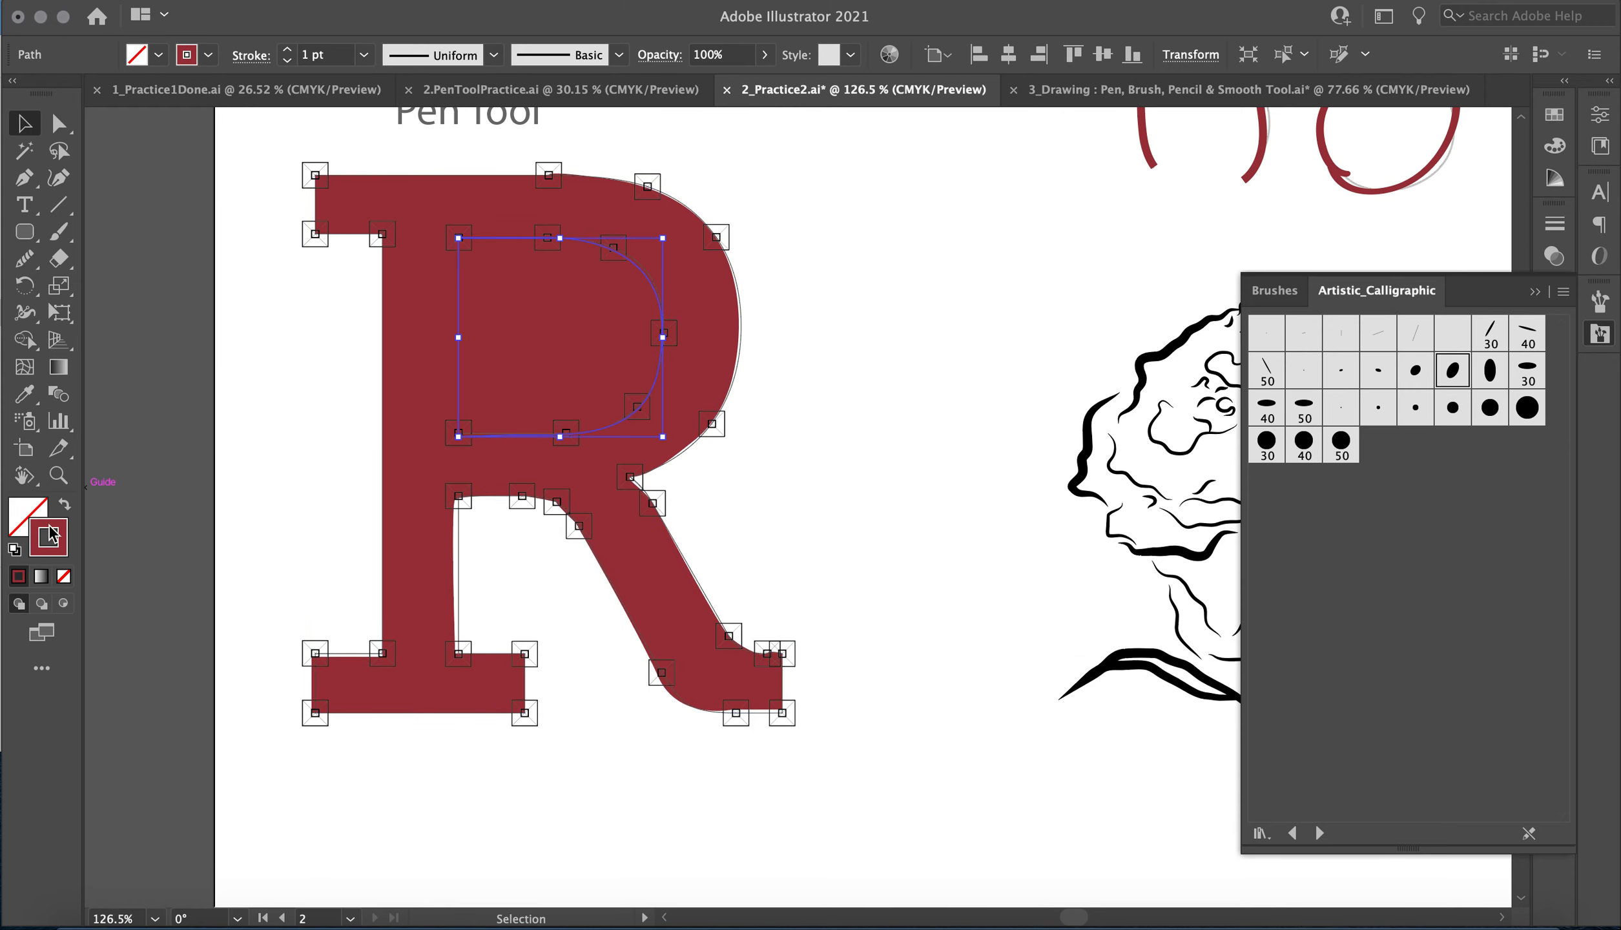
pyautogui.doubleClick(26, 516)
pyautogui.click(589, 167)
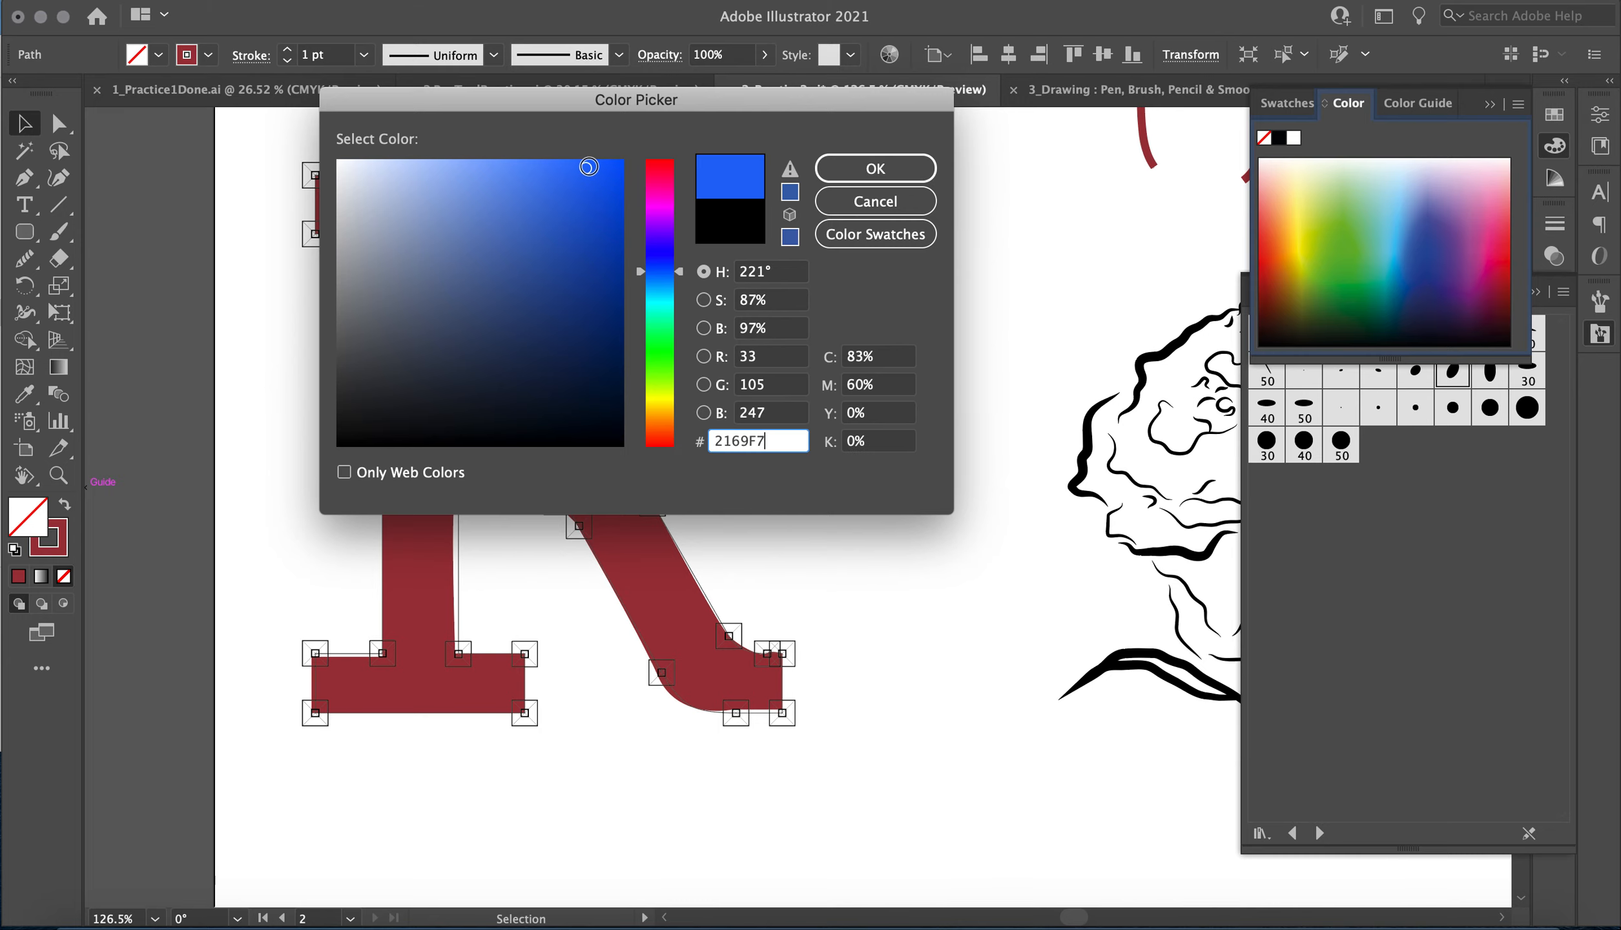
pyautogui.click(915, 168)
pyautogui.click(63, 545)
pyautogui.click(63, 577)
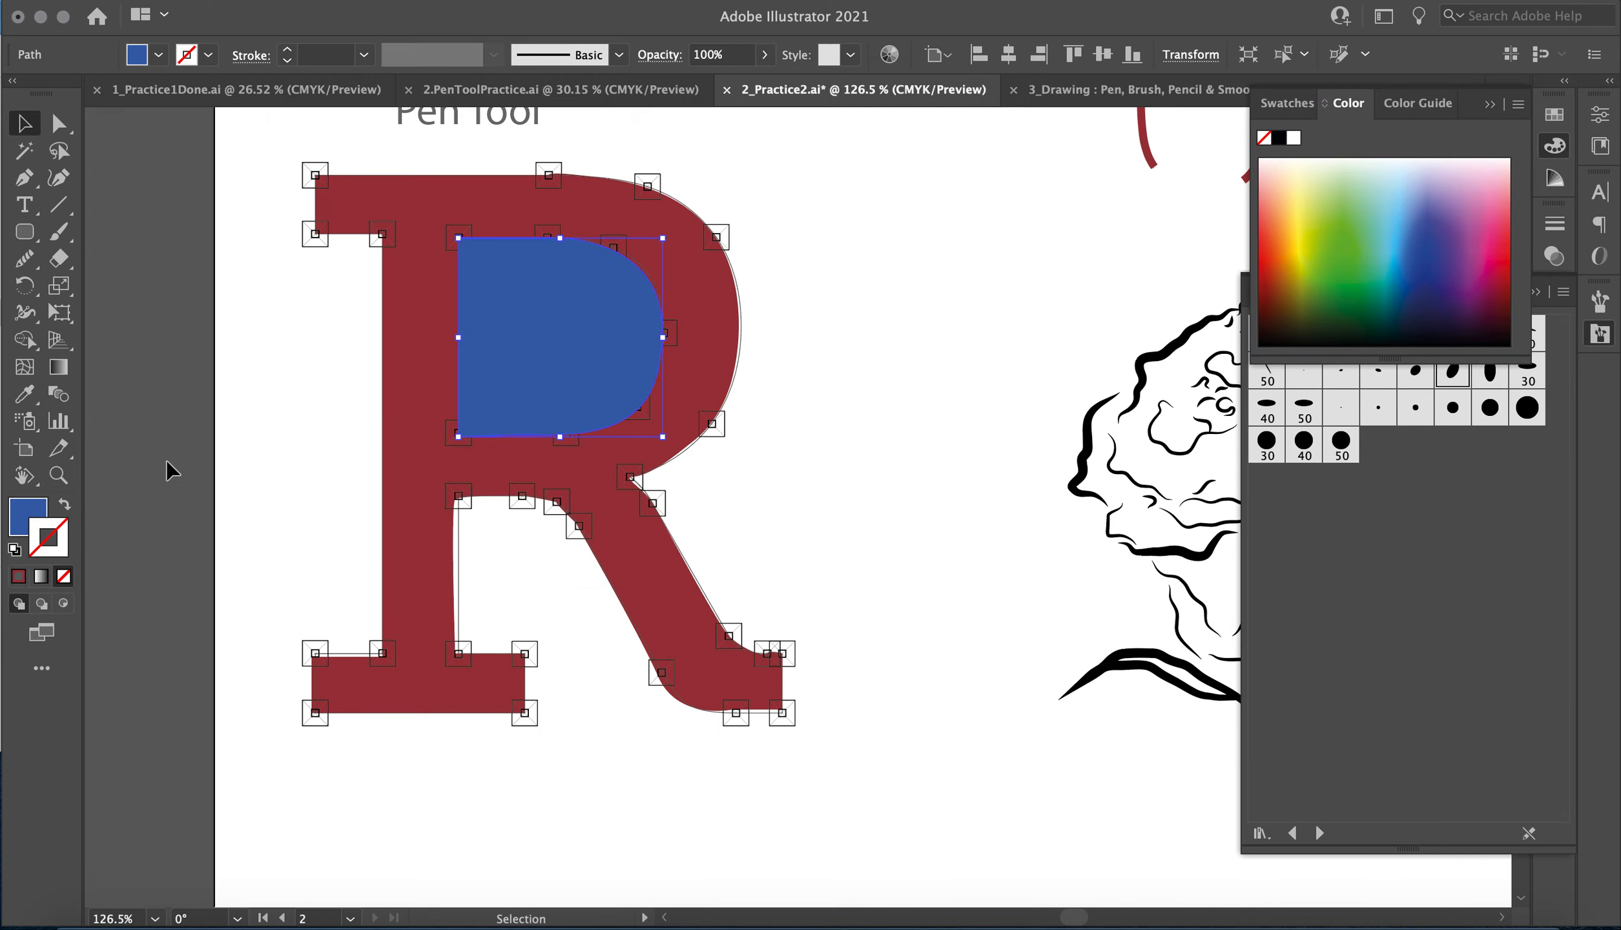
# Select the R's outer shape together with its counter and cut the counter out with Pathfinder's Minus Front.
pyautogui.keyDown('shift'); pyautogui.click(717, 290); pyautogui.keyUp('shift')
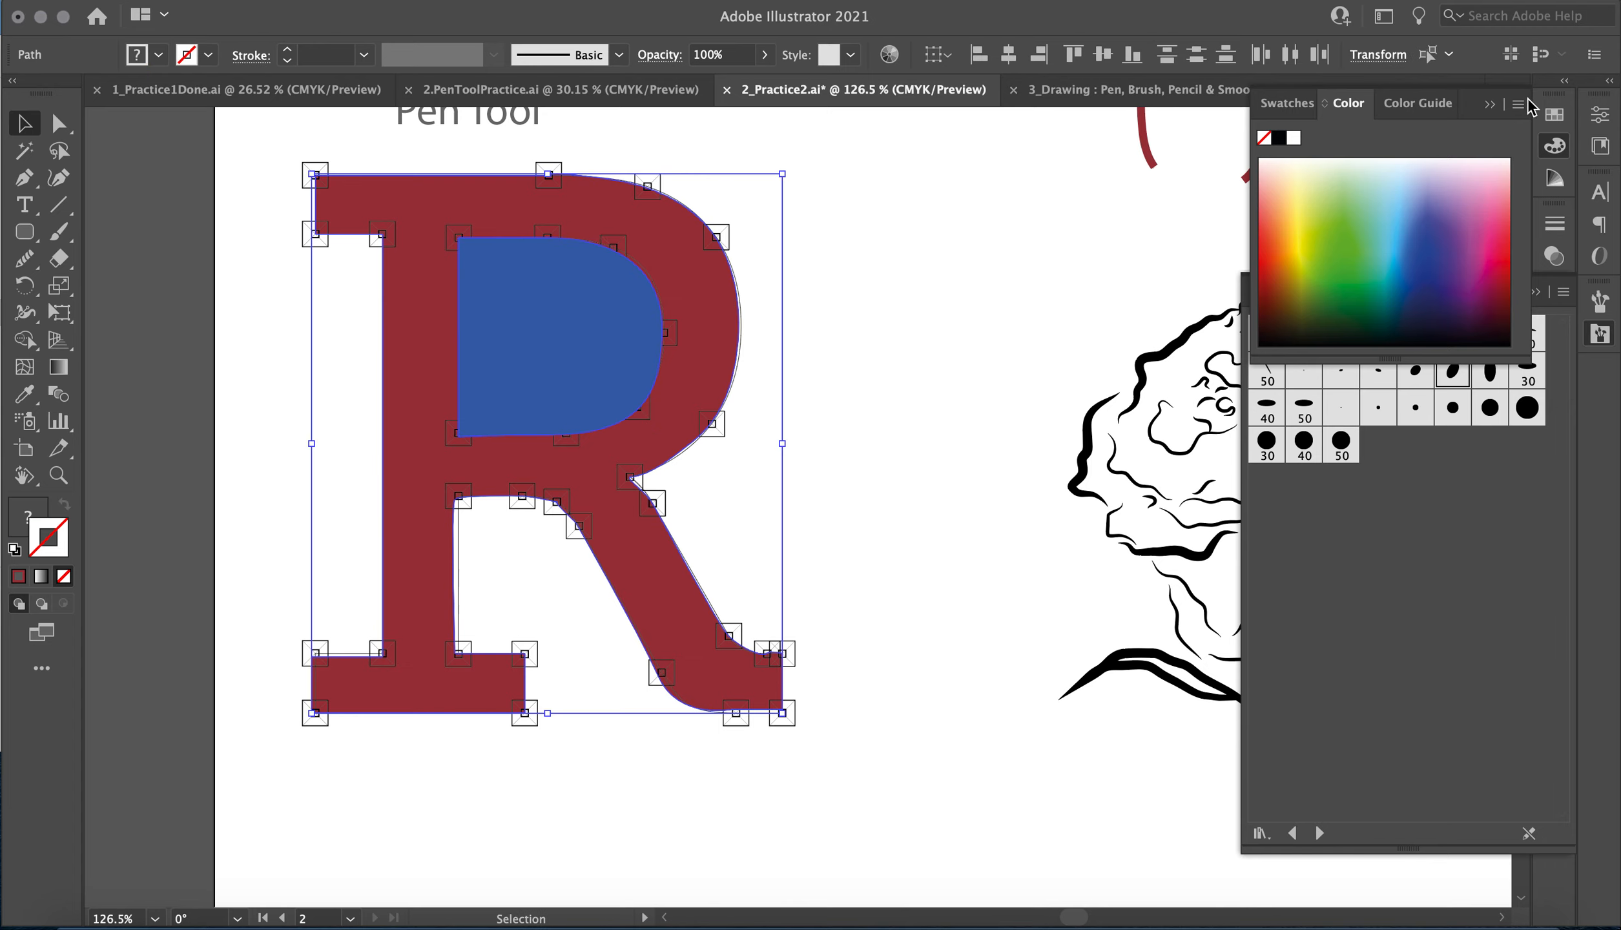
pyautogui.click(1489, 106)
pyautogui.click(1533, 293)
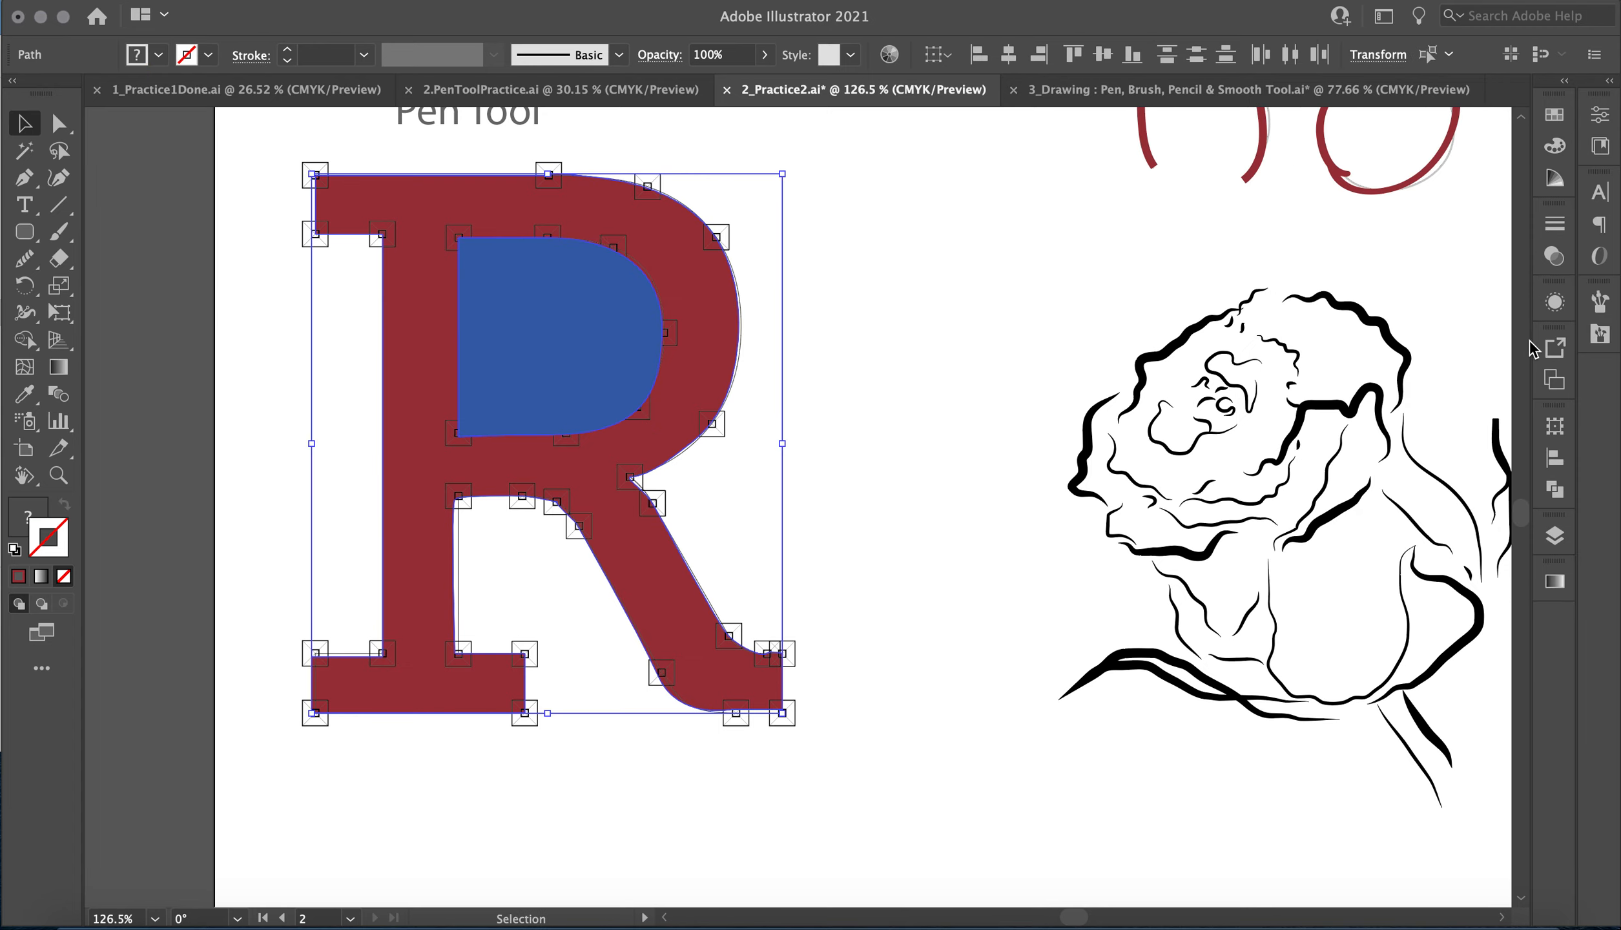
pyautogui.click(1557, 492)
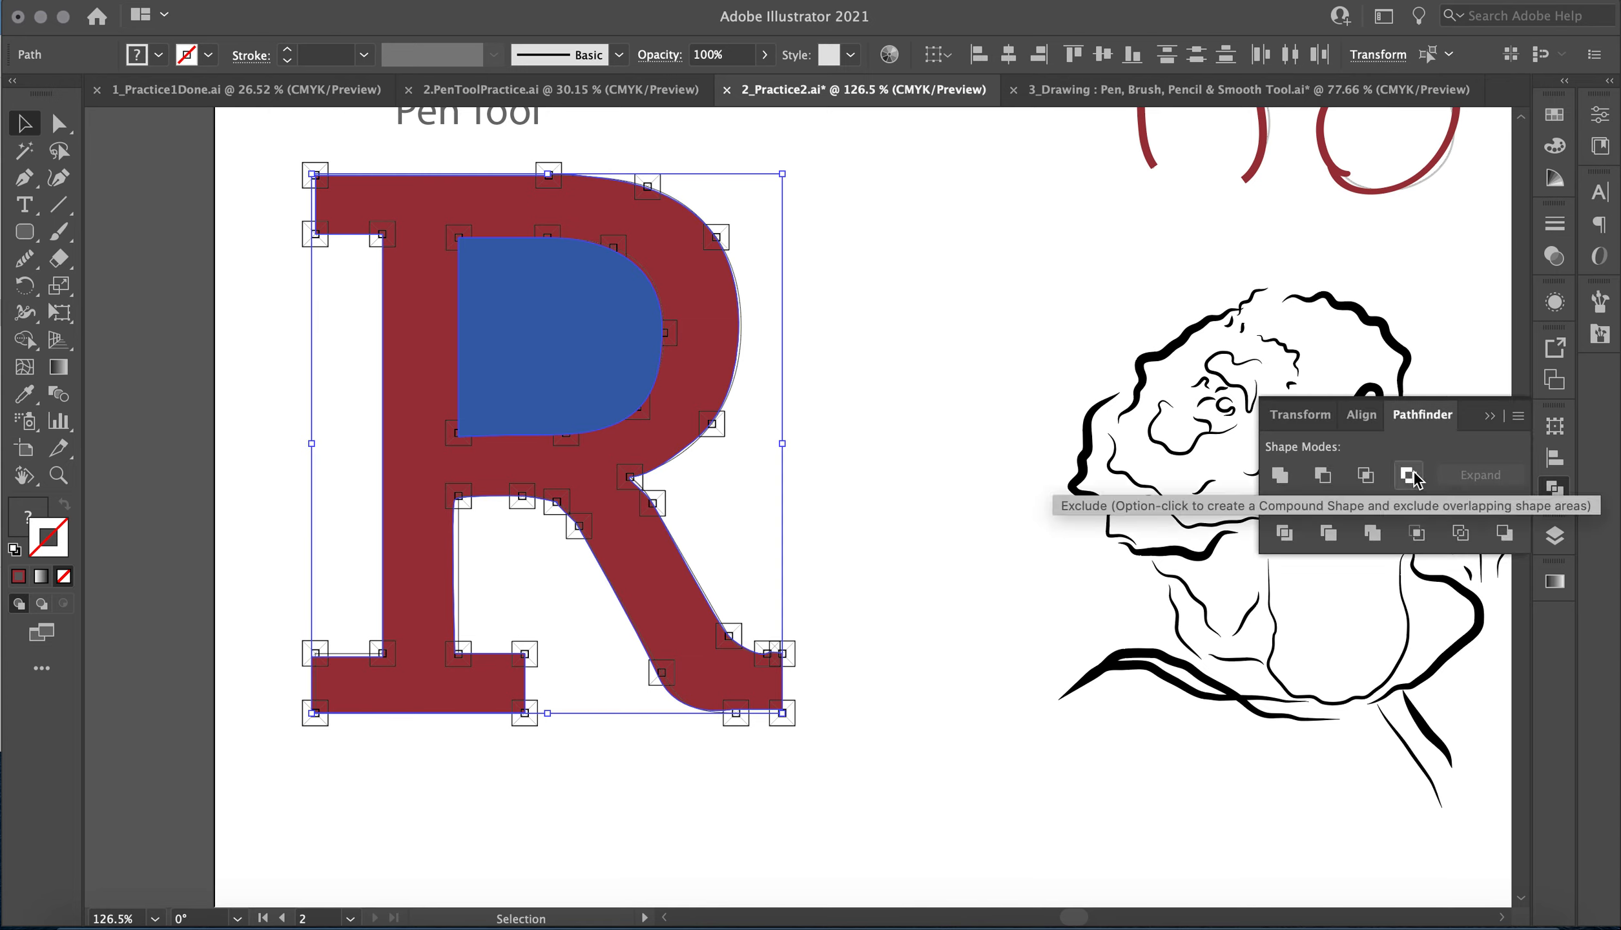
pyautogui.click(1322, 477)
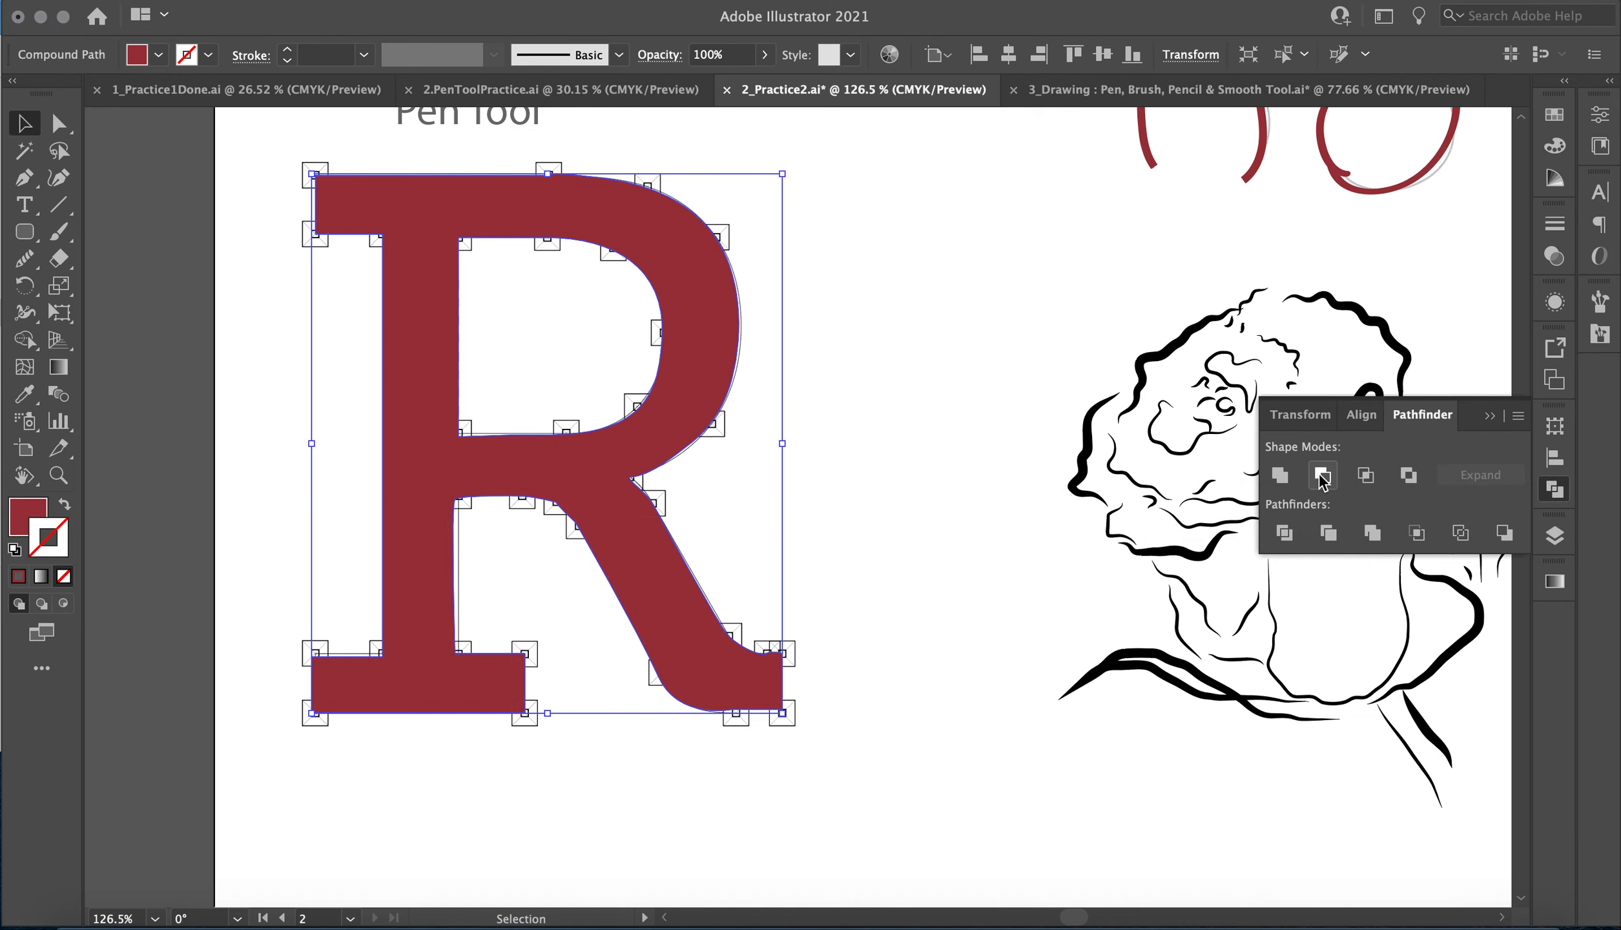
# Trace the outer and inner petal edges on the left side of the rose with the Pencil tool.
pyautogui.scroll(-5, 891, 456)
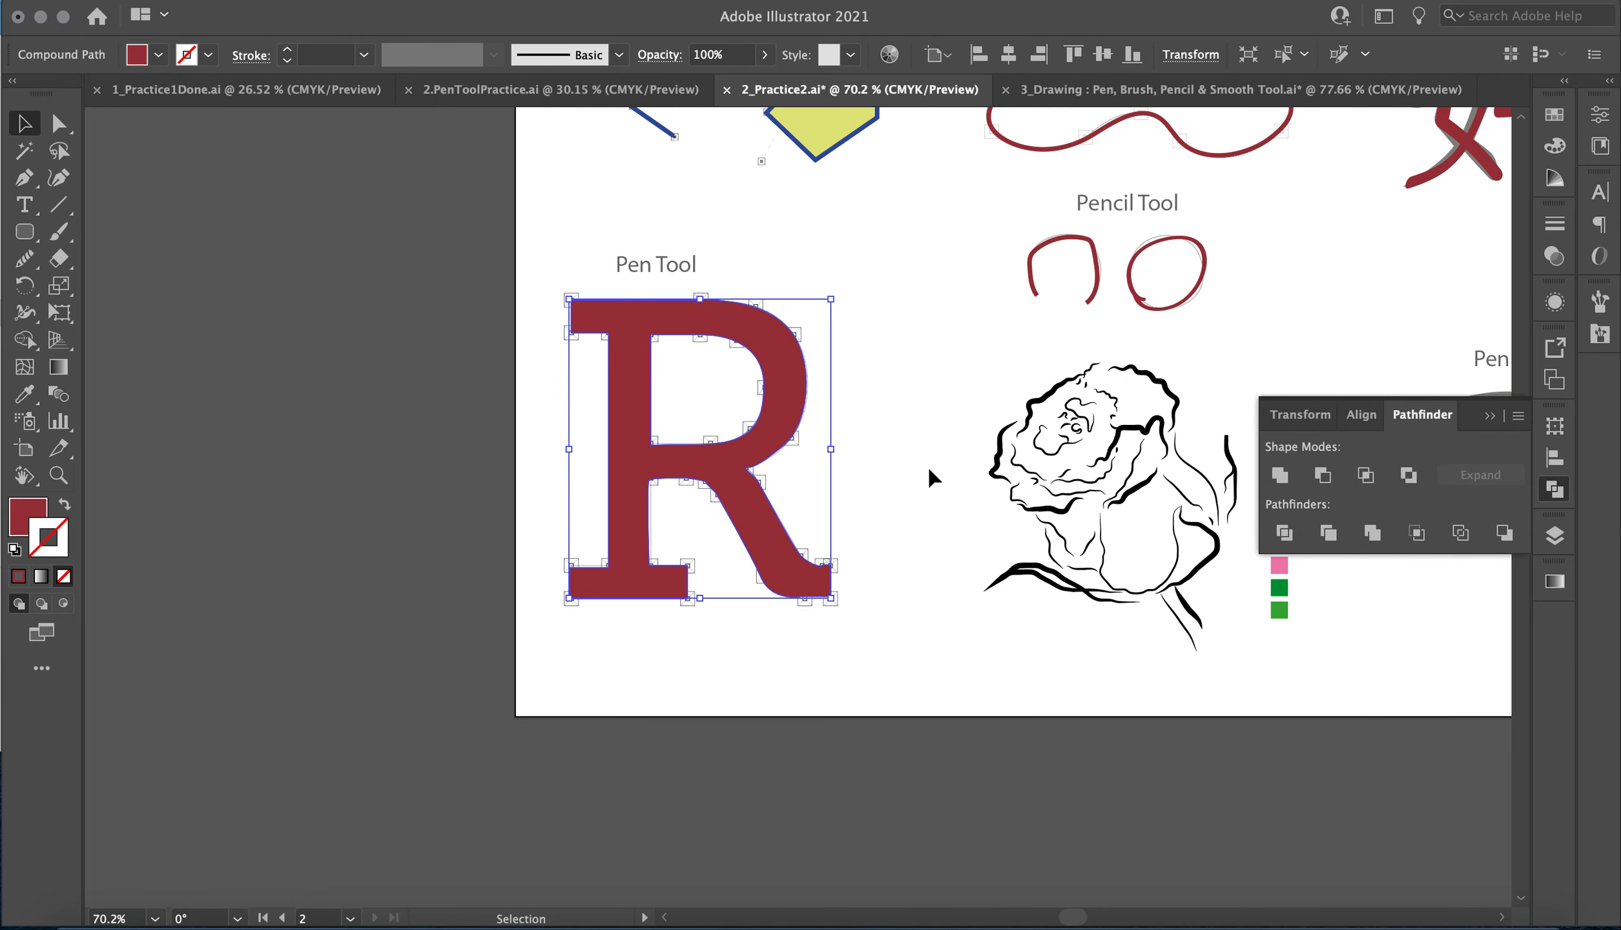
pyautogui.click(928, 470)
pyautogui.hscroll(6, 929, 470)
pyautogui.scroll(4, 930, 478)
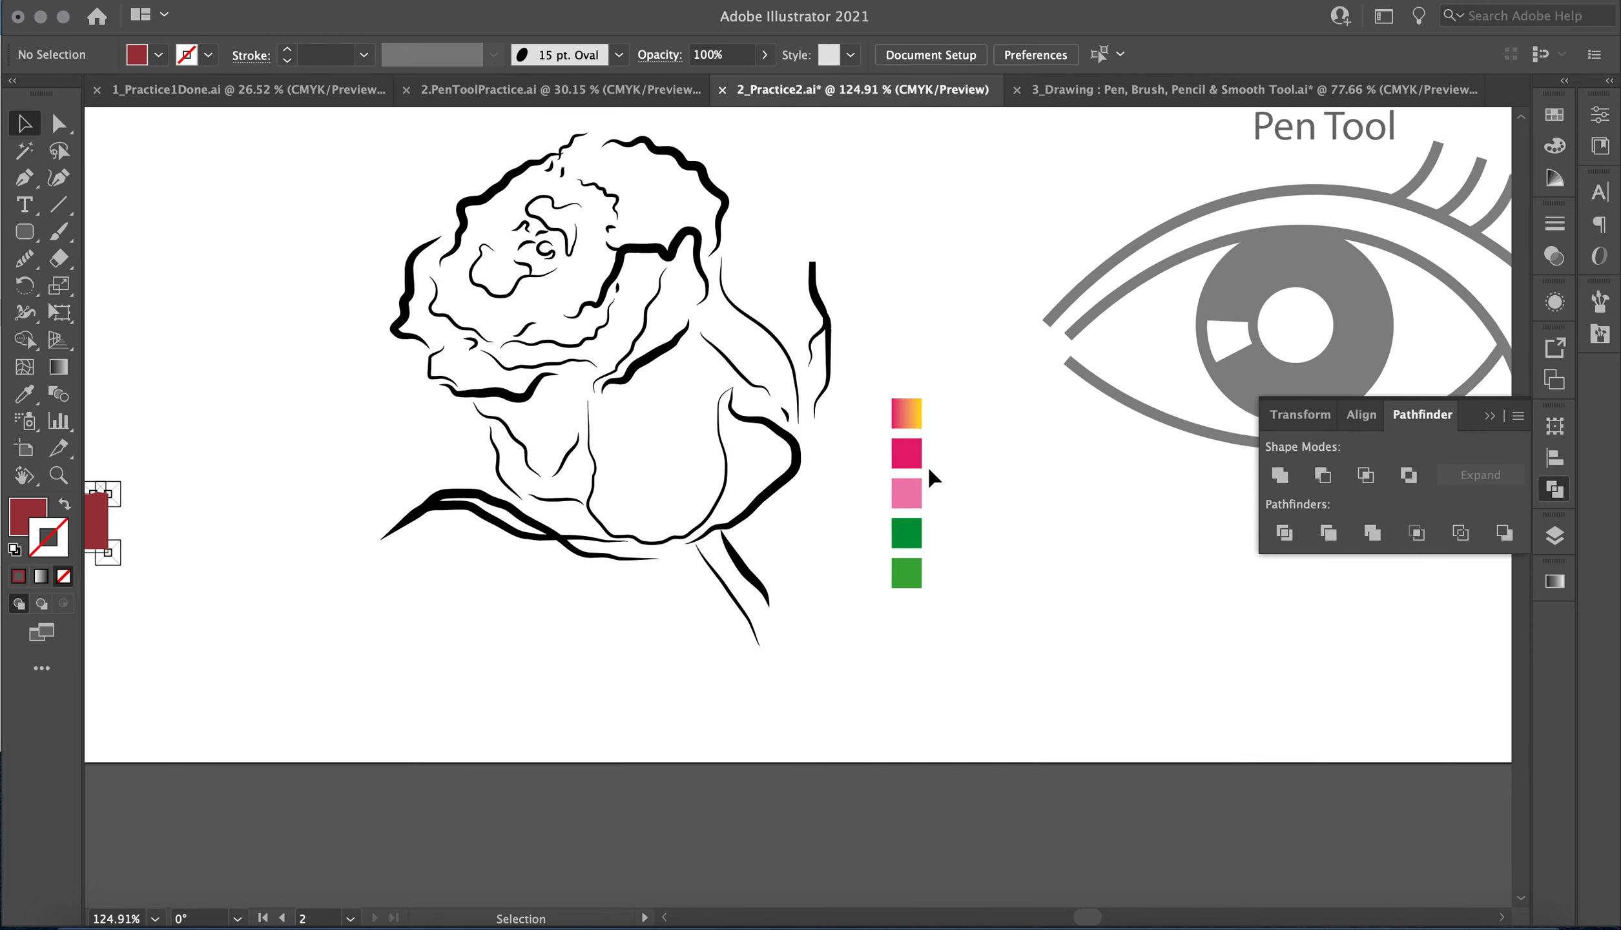
pyautogui.click(58, 231)
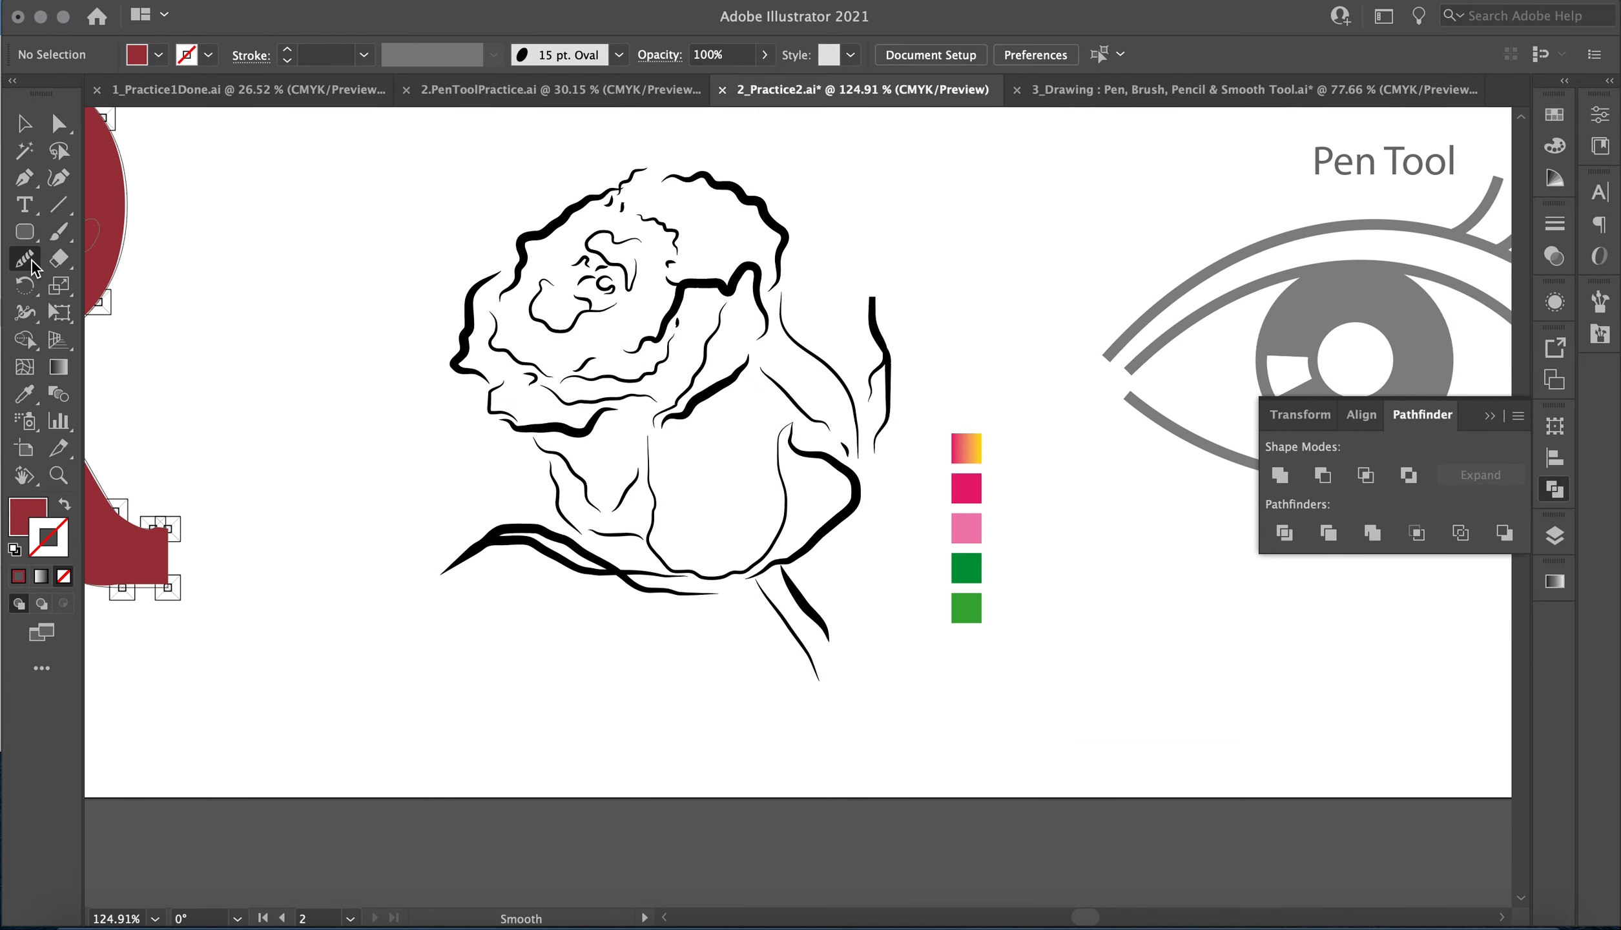
pyautogui.click(25, 258)
pyautogui.click(116, 286)
pyautogui.moveTo(471, 296); pyautogui.dragTo(473, 378)
pyautogui.moveTo(496, 321)
pyautogui.mouseDown()
pyautogui.moveTo(498, 357)
pyautogui.moveTo(539, 379)
pyautogui.moveTo(497, 414)
pyautogui.moveTo(594, 426)
pyautogui.mouseUp()
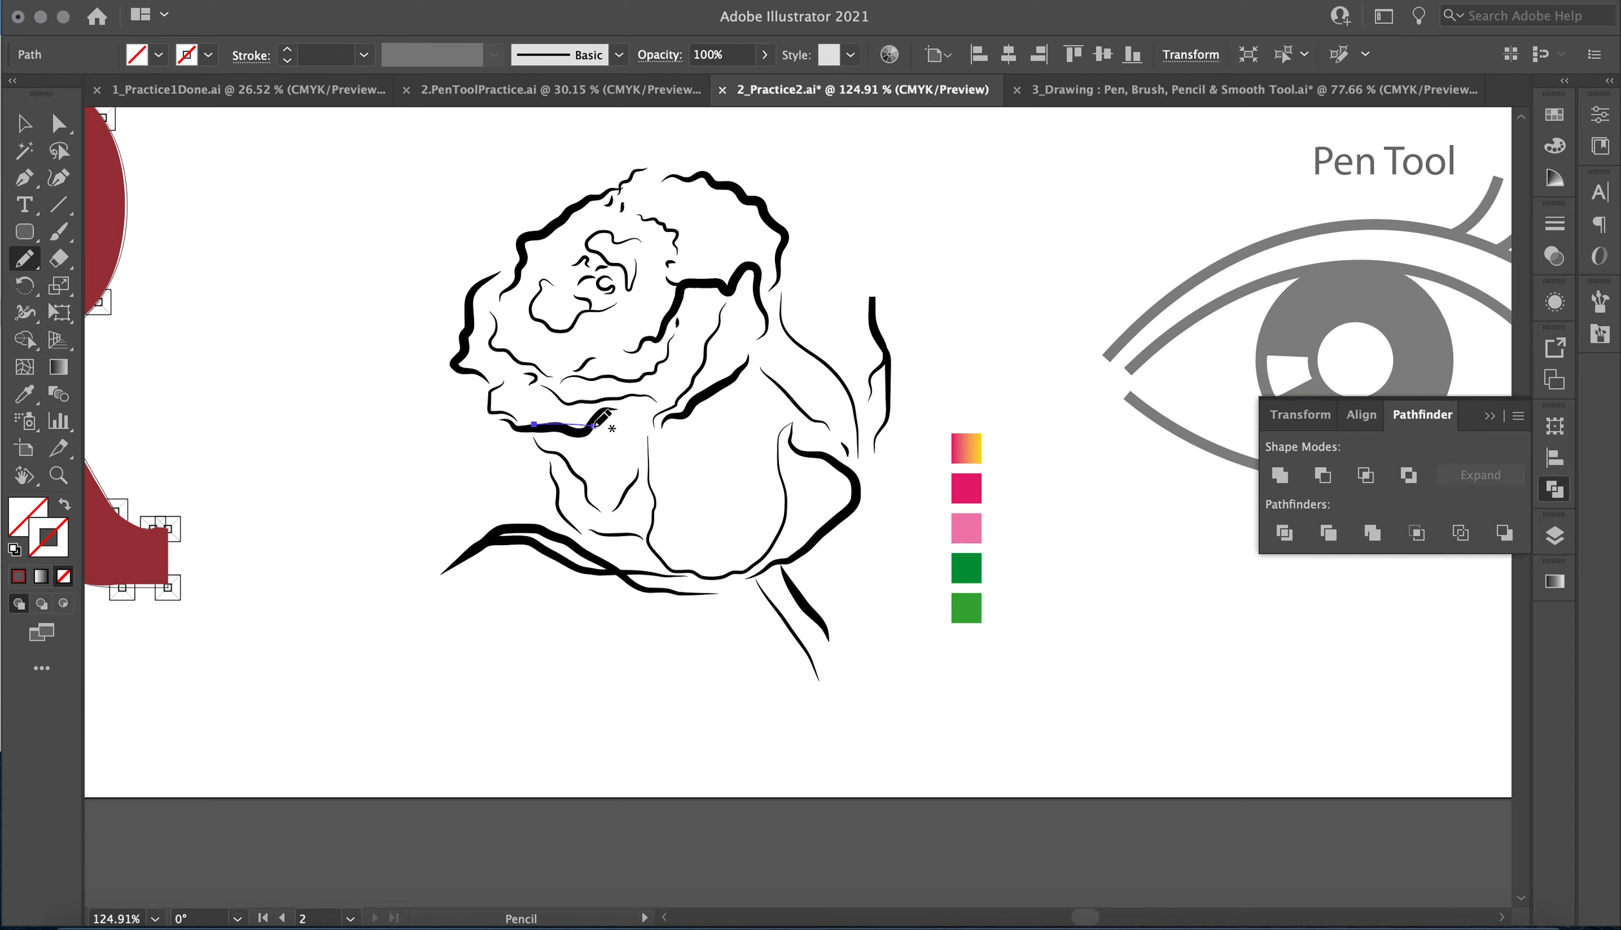
# Give the traced rose petal lines a dark red stroke with a weight of 2 pt.
pyautogui.click(24, 124)
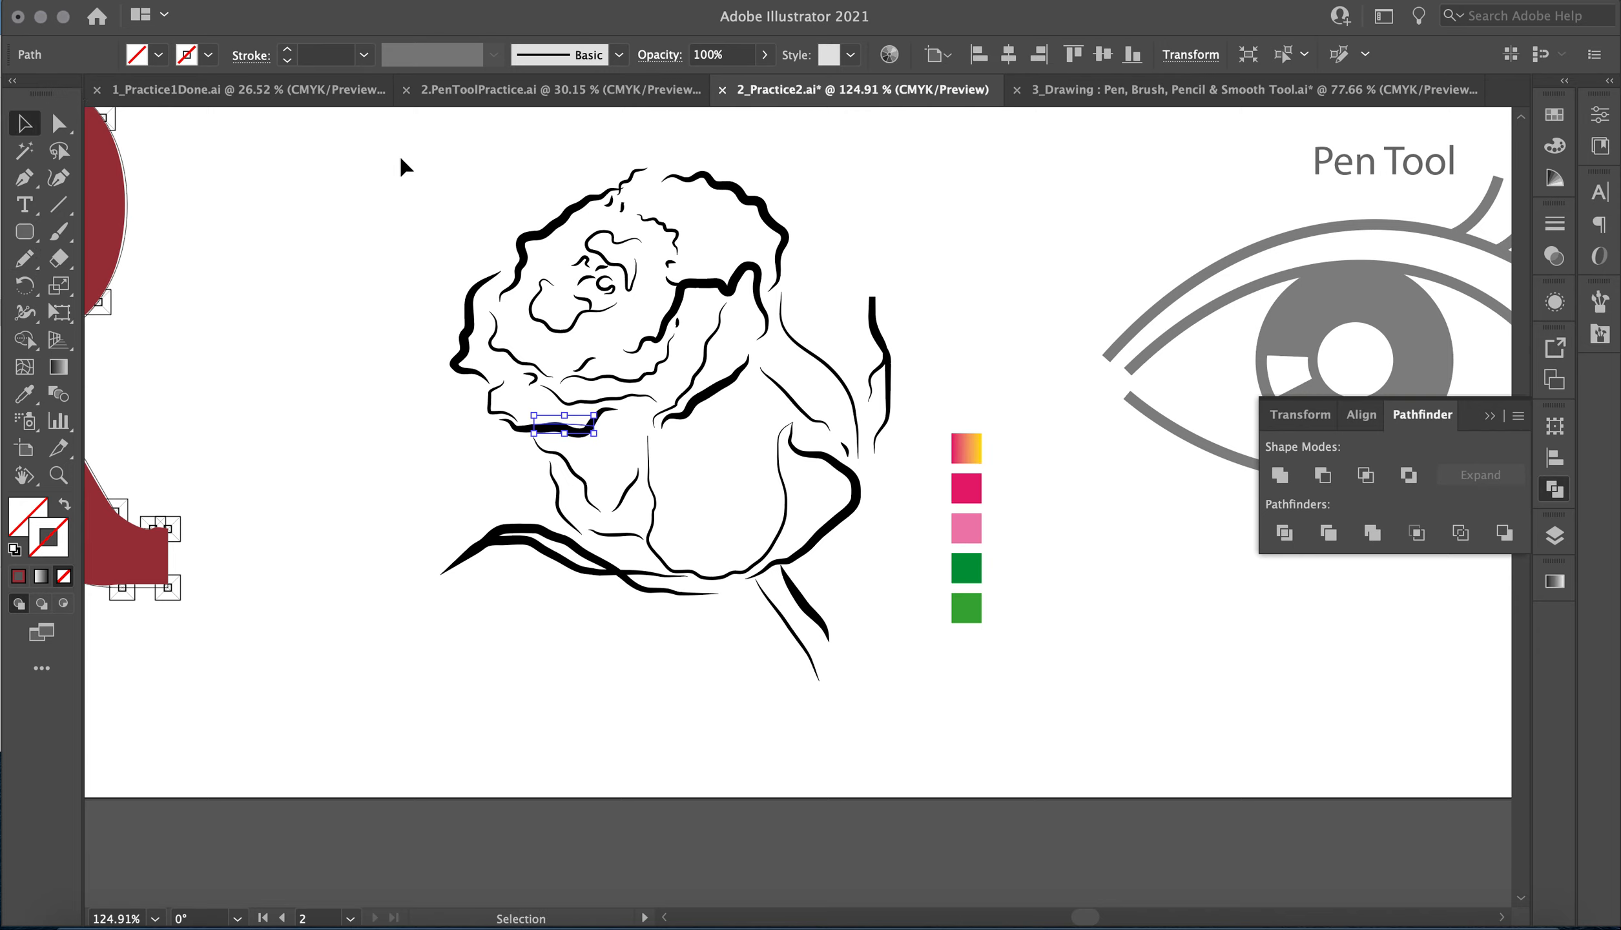
pyautogui.moveTo(400, 157); pyautogui.dragTo(774, 542)
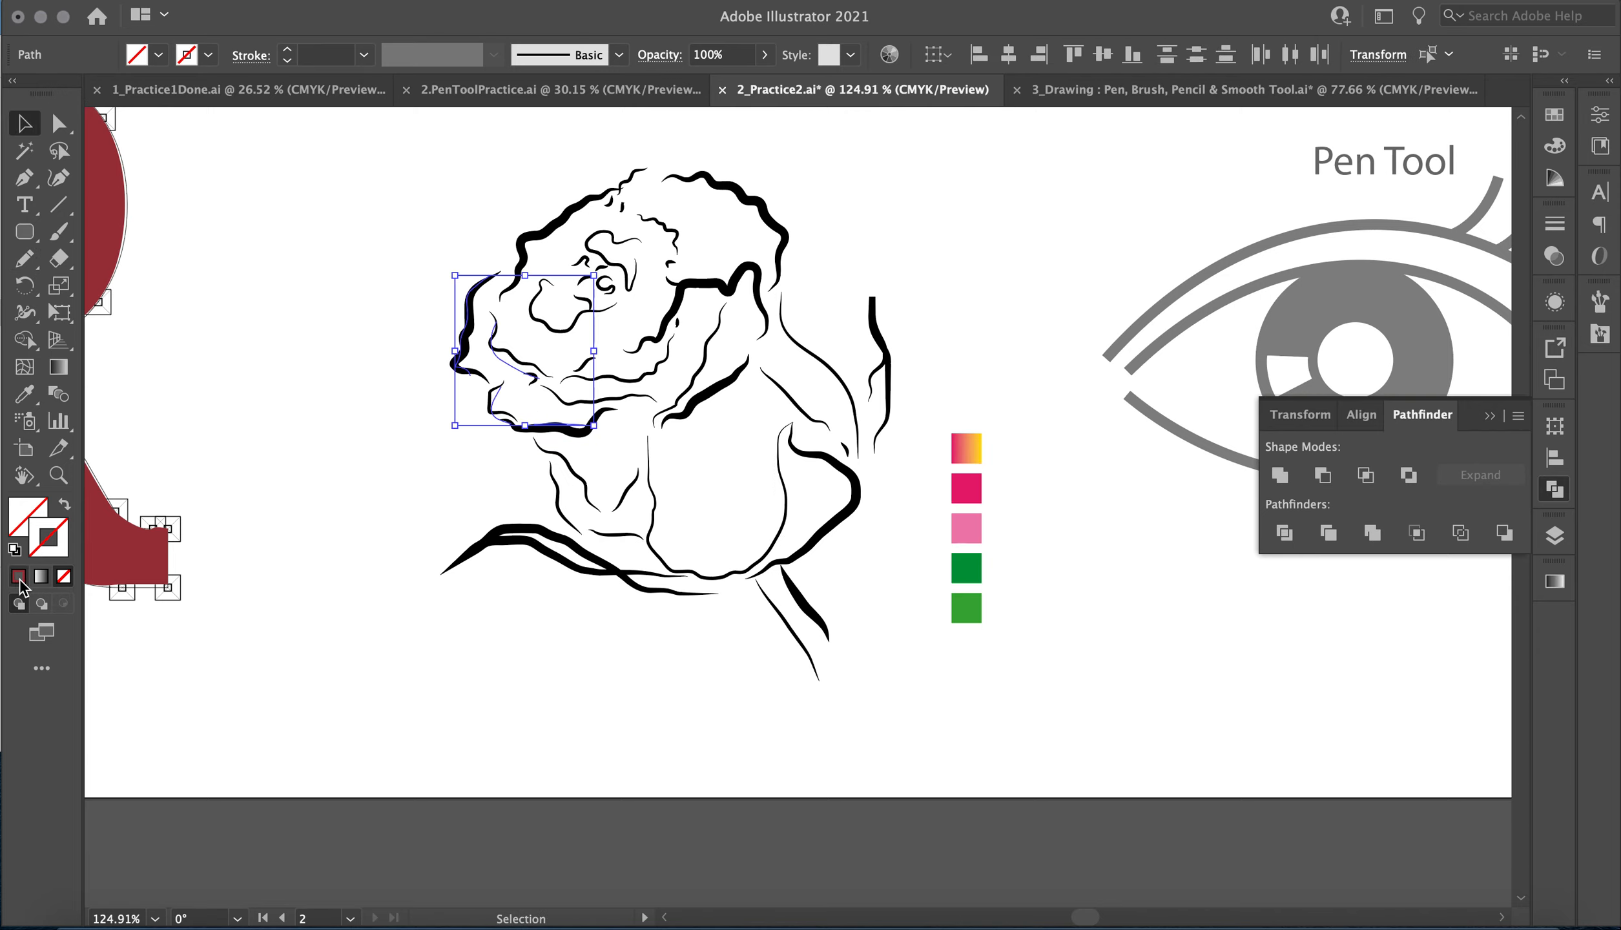
pyautogui.click(19, 580)
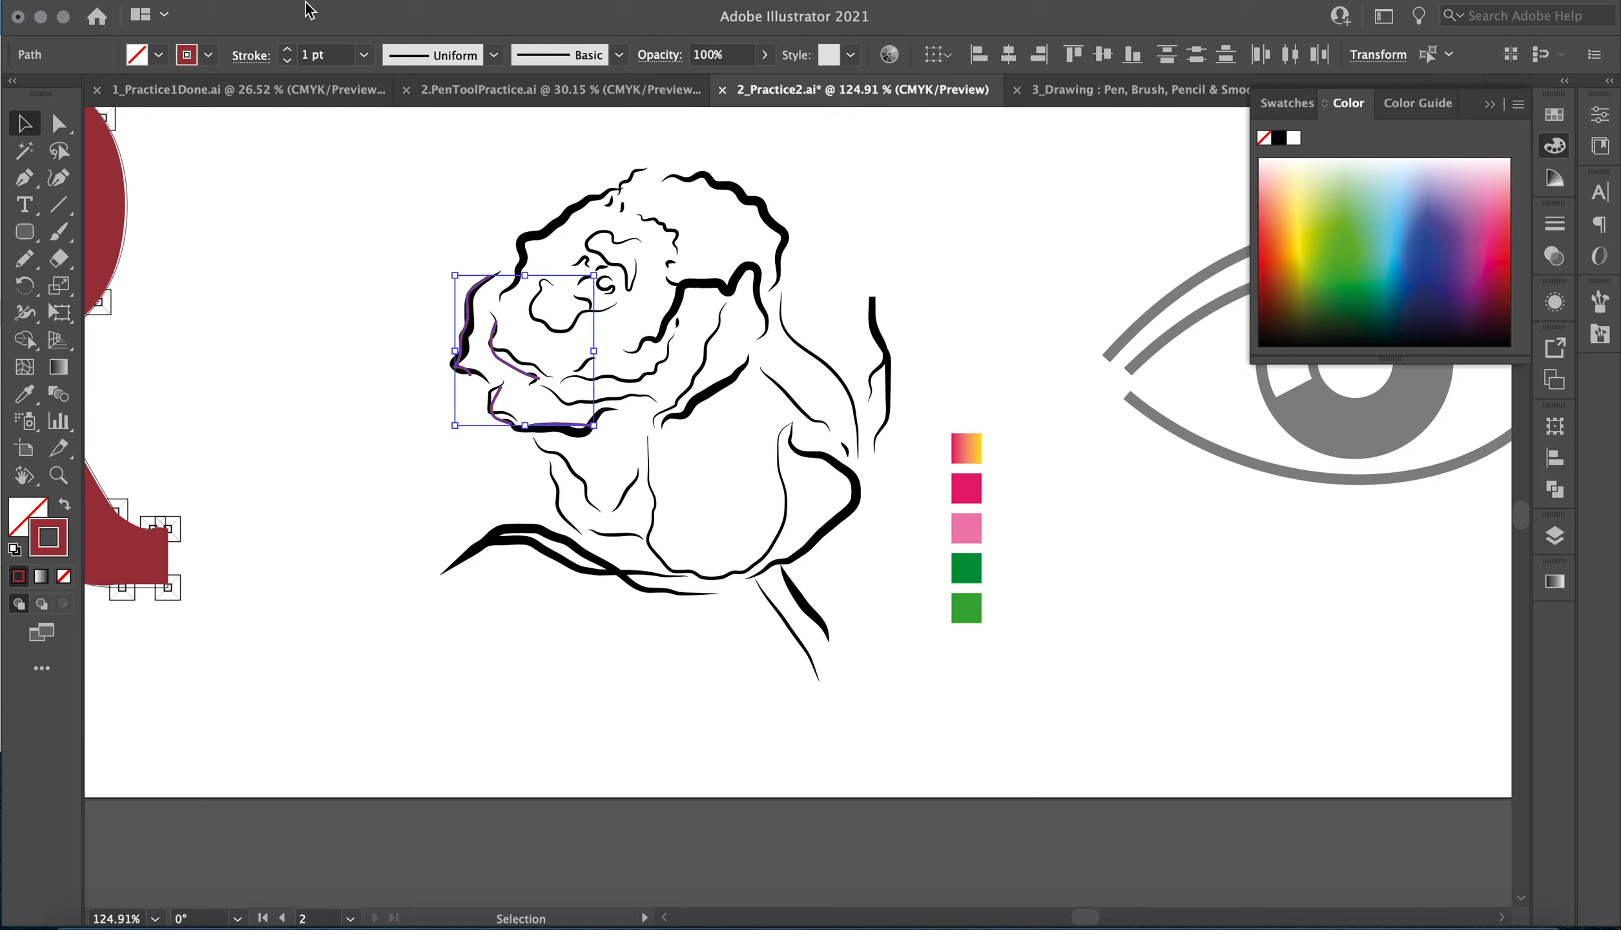
pyautogui.click(288, 49)
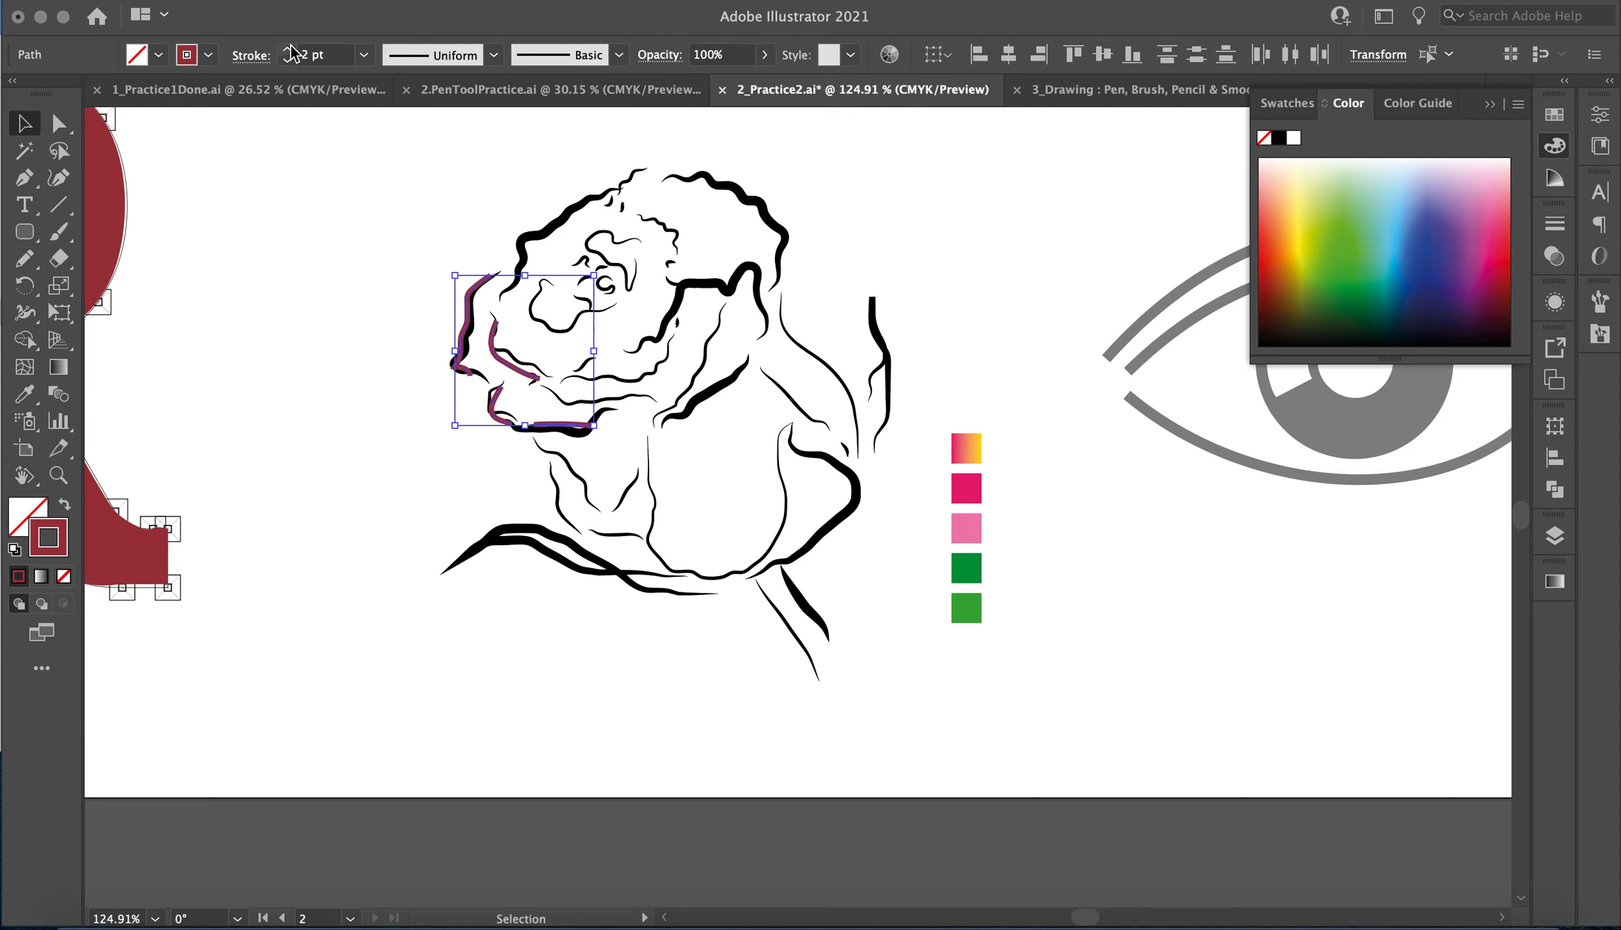
# Trace the rose bloom's upper outer edges, inner petal folds and centre swirls with the Pencil tool.
pyautogui.click(31, 260)
pyautogui.moveTo(508, 292)
pyautogui.mouseDown()
pyautogui.moveTo(525, 245)
pyautogui.moveTo(638, 174)
pyautogui.moveTo(711, 176)
pyautogui.moveTo(761, 201)
pyautogui.moveTo(778, 247)
pyautogui.moveTo(766, 278)
pyautogui.mouseUp()
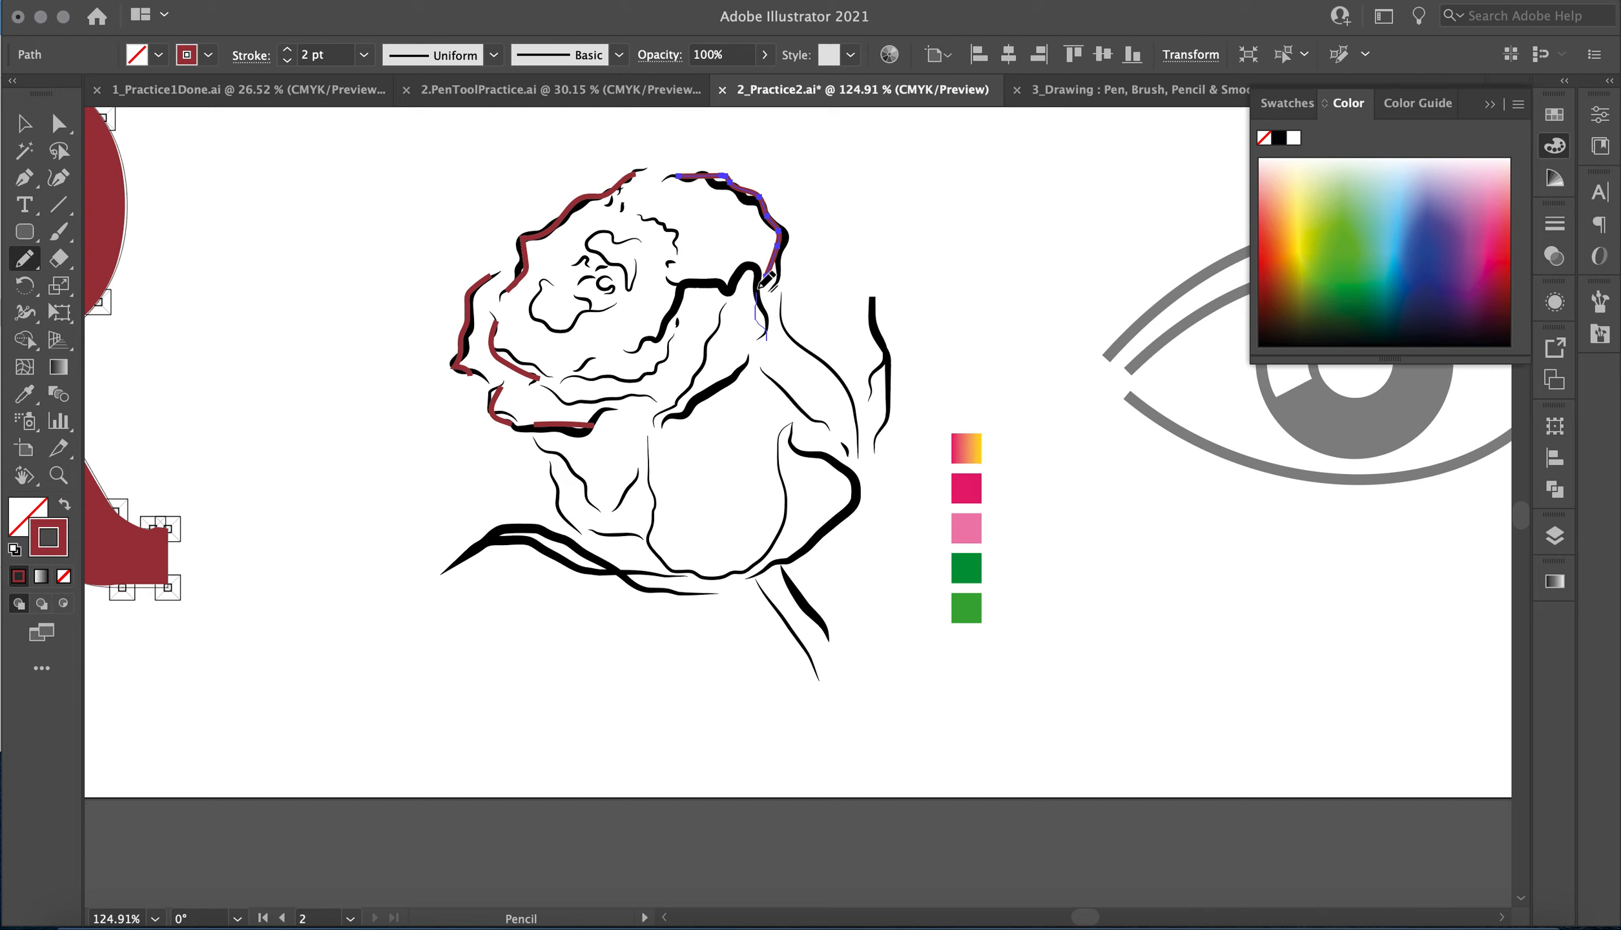
pyautogui.moveTo(730, 292)
pyautogui.mouseDown()
pyautogui.moveTo(687, 288)
pyautogui.moveTo(643, 342)
pyautogui.moveTo(667, 376)
pyautogui.moveTo(579, 376)
pyautogui.mouseUp()
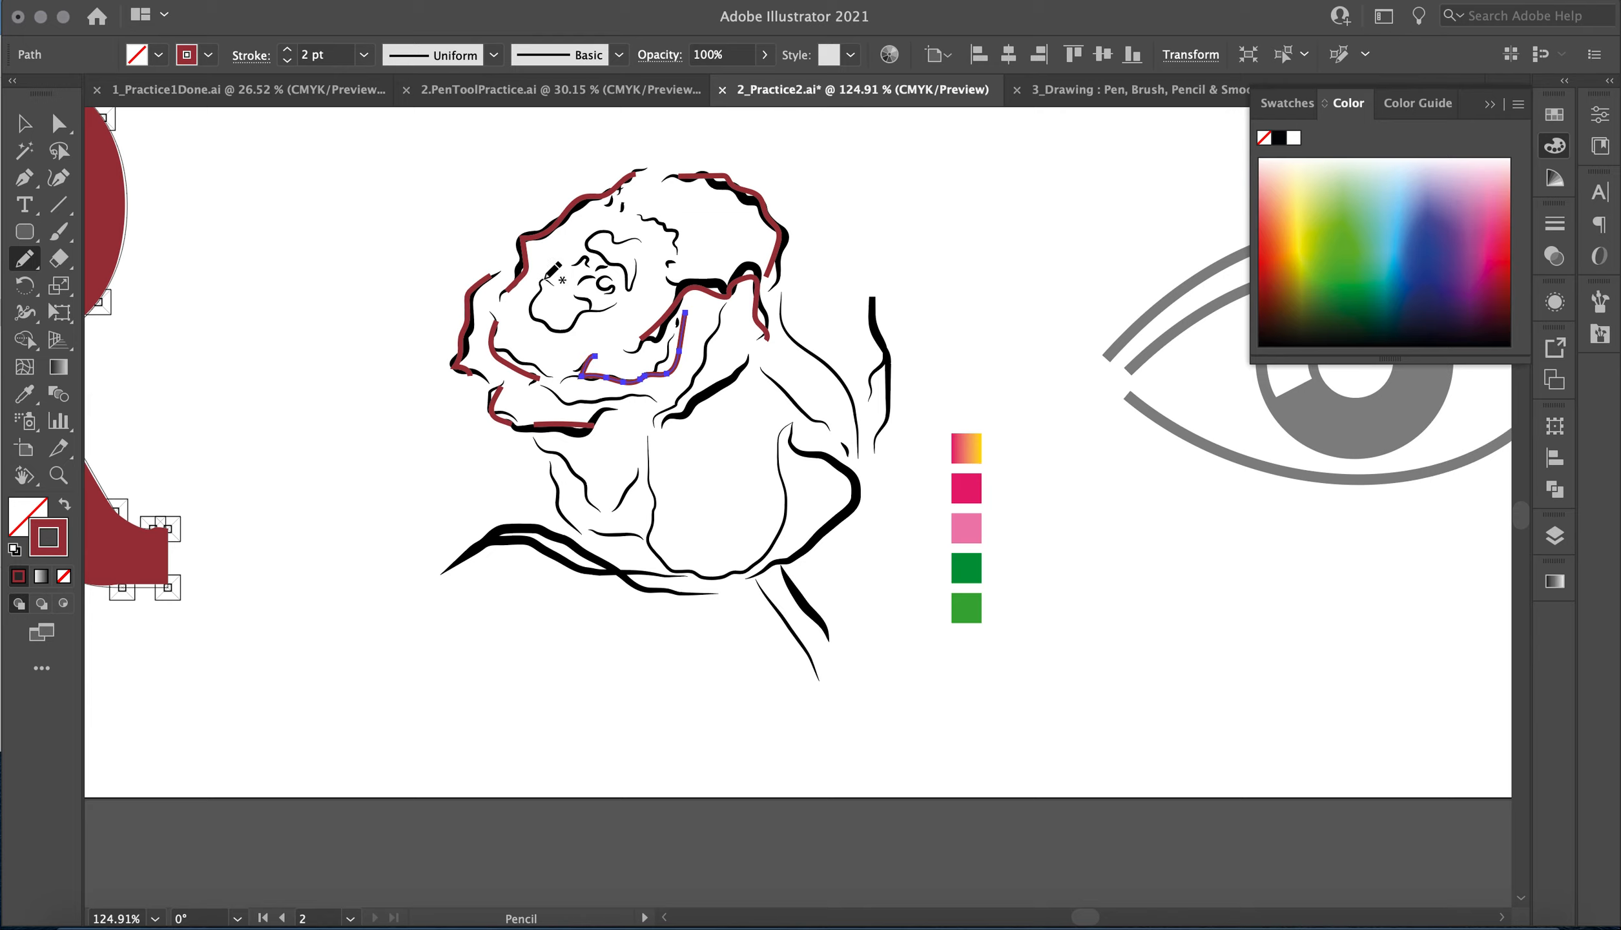
pyautogui.moveTo(541, 288)
pyautogui.mouseDown()
pyautogui.moveTo(556, 331)
pyautogui.moveTo(608, 313)
pyautogui.moveTo(585, 307)
pyautogui.mouseUp()
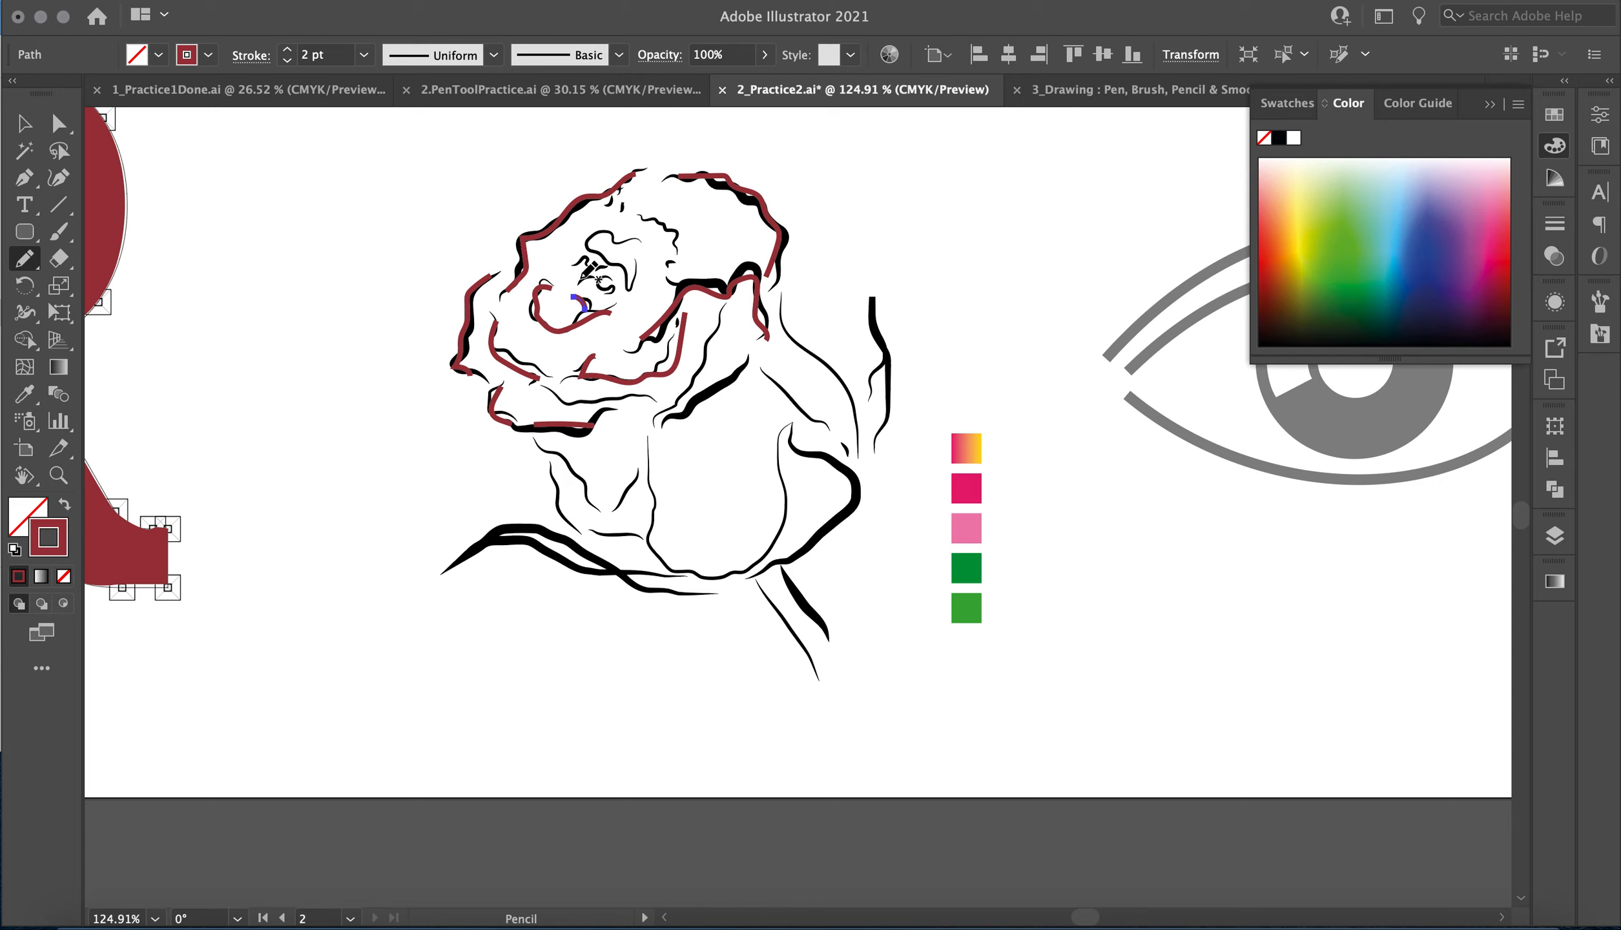
pyautogui.moveTo(580, 264)
pyautogui.mouseDown()
pyautogui.moveTo(615, 262)
pyautogui.moveTo(589, 236)
pyautogui.moveTo(629, 243)
pyautogui.moveTo(676, 244)
pyautogui.mouseUp()
# Trace the petal folds beneath the bloom, the U-shaped central petal and the short lines at its left with the Pencil tool.
pyautogui.moveTo(656, 420); pyautogui.dragTo(712, 320)
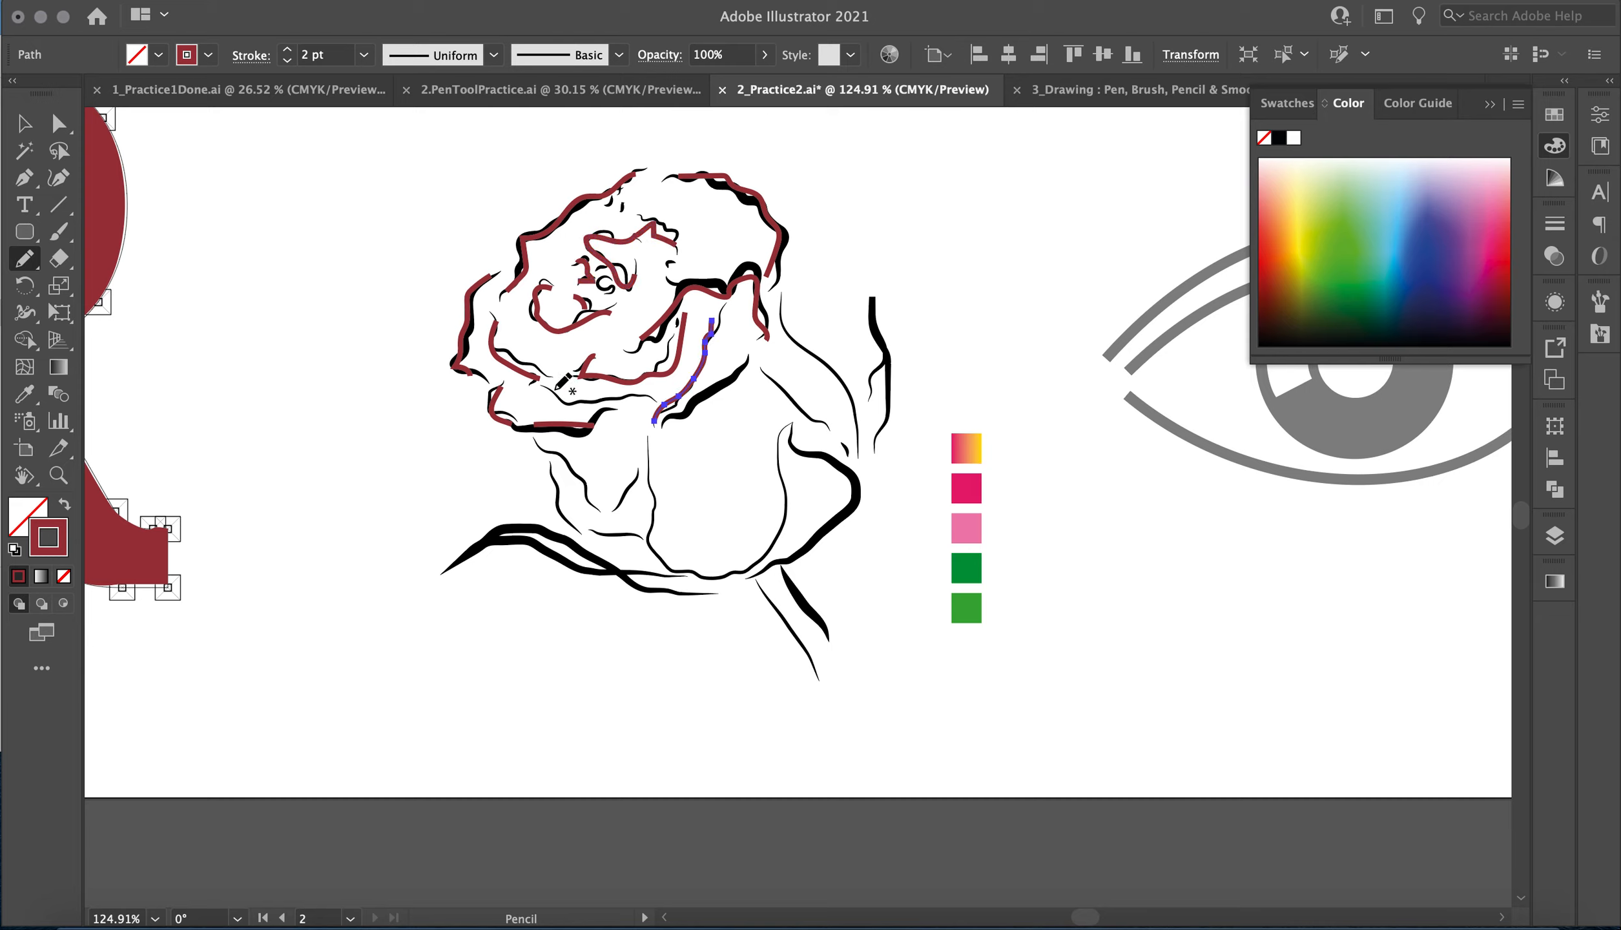
pyautogui.moveTo(561, 387)
pyautogui.mouseDown()
pyautogui.moveTo(646, 399)
pyautogui.moveTo(659, 556)
pyautogui.moveTo(717, 574)
pyautogui.moveTo(779, 539)
pyautogui.moveTo(779, 419)
pyautogui.mouseUp()
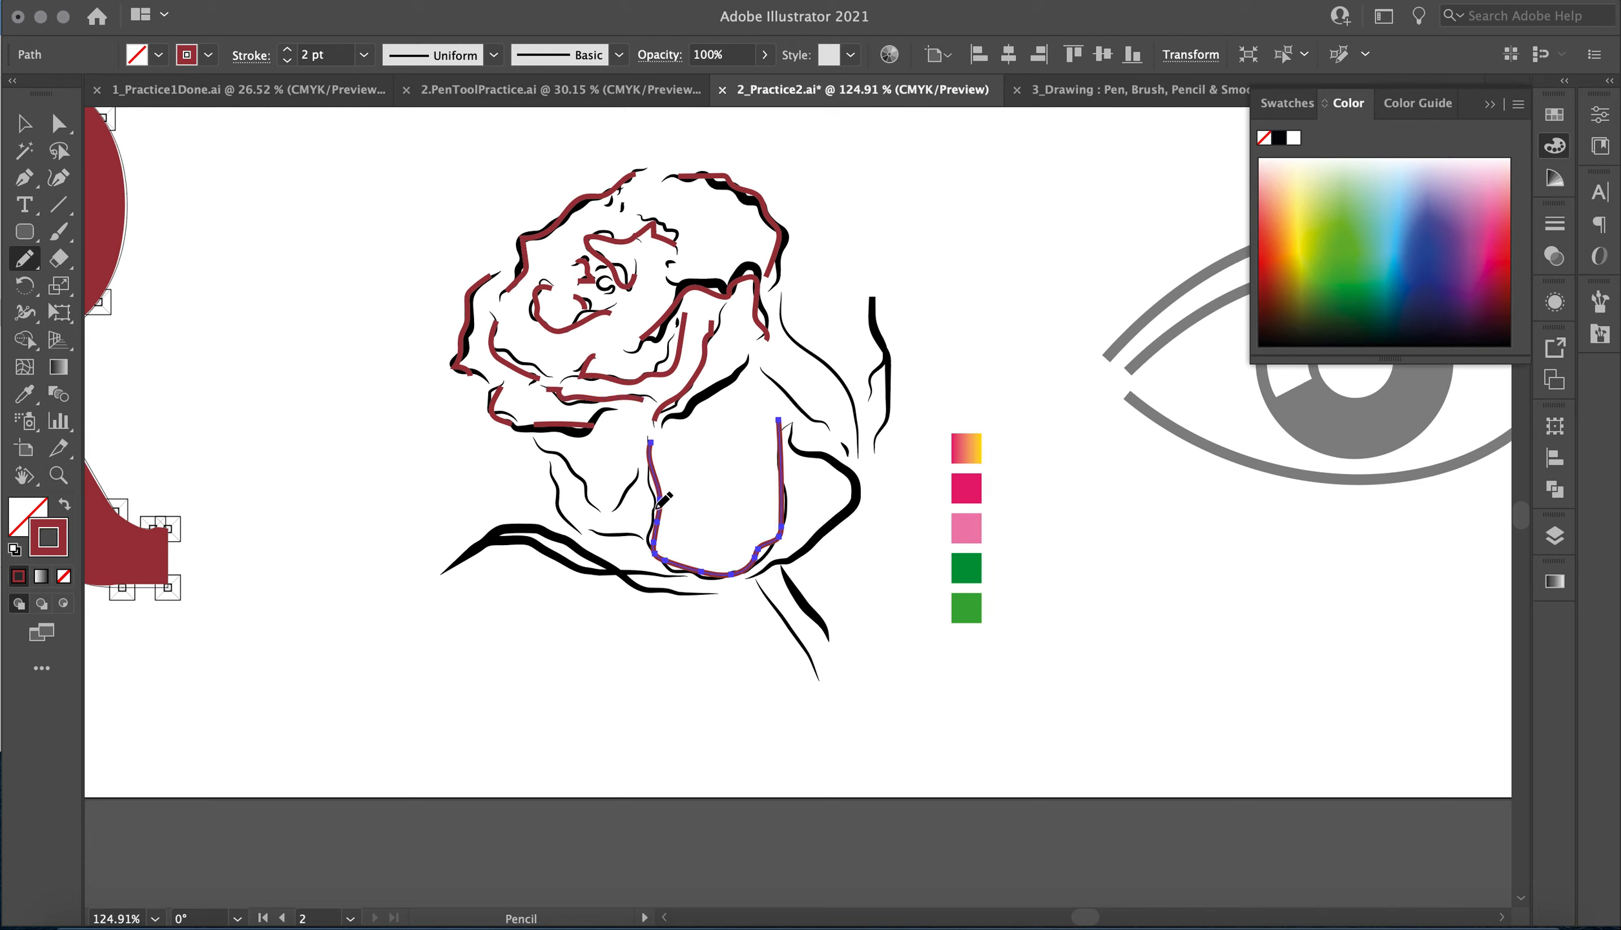
pyautogui.moveTo(541, 447)
pyautogui.mouseDown()
pyautogui.moveTo(587, 499)
pyautogui.moveTo(630, 484)
pyautogui.moveTo(566, 513)
pyautogui.mouseUp()
pyautogui.moveTo(639, 553); pyautogui.dragTo(597, 541)
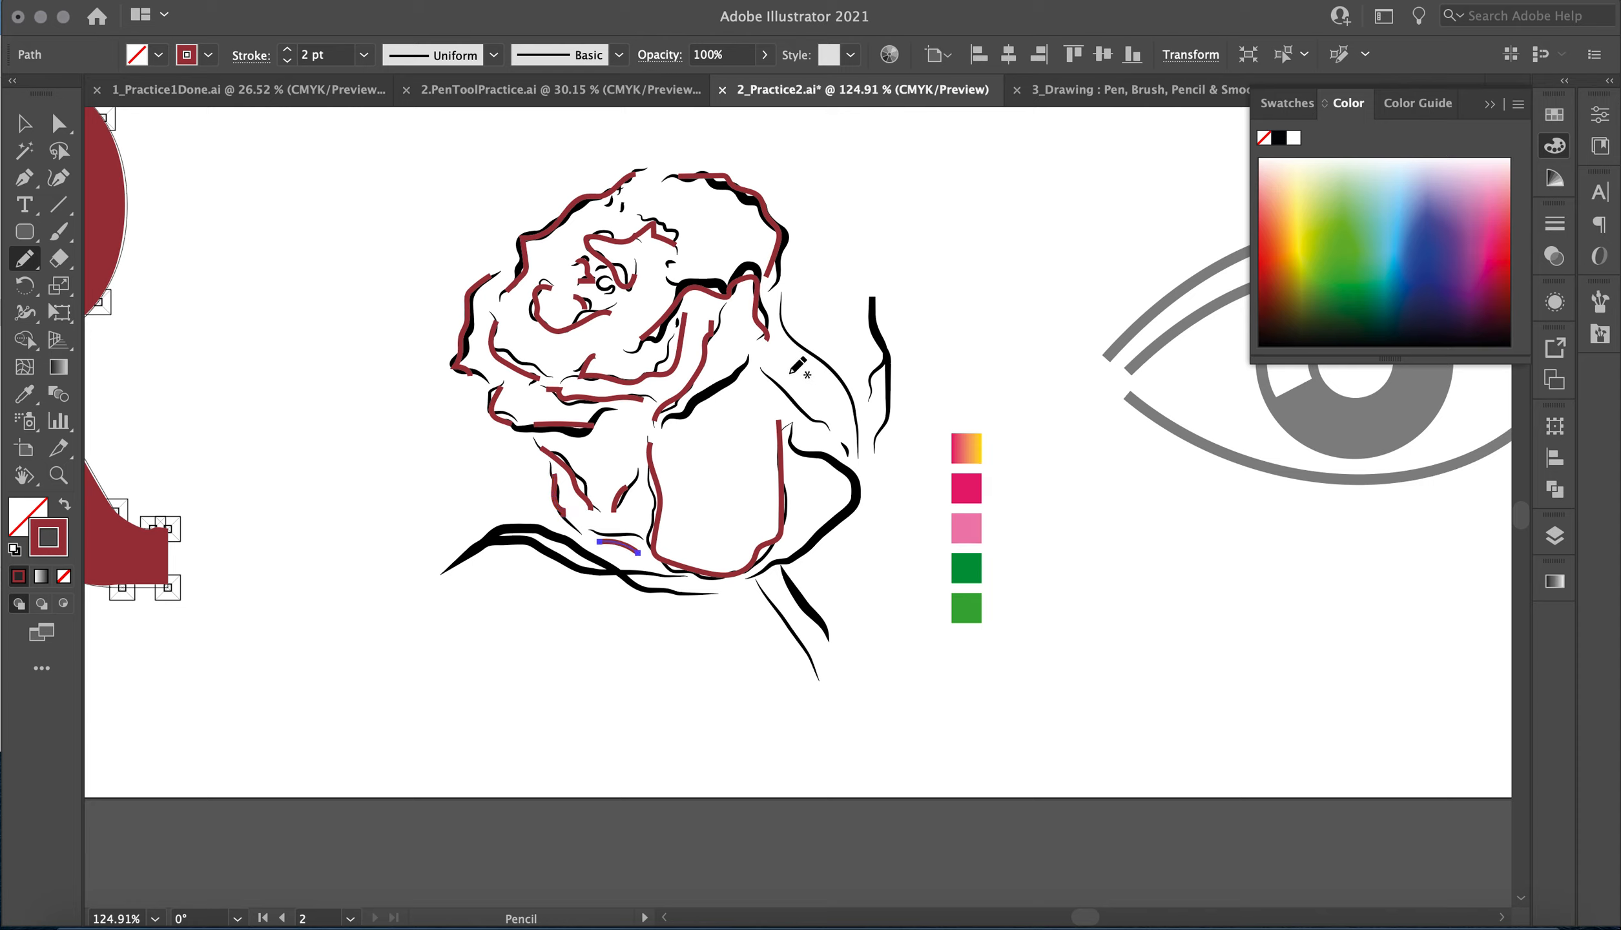
# Trace the pointed petal at the rose's right side and the narrow curled lines beyond it with the Pencil tool.
pyautogui.moveTo(764, 369)
pyautogui.mouseDown()
pyautogui.moveTo(809, 391)
pyautogui.moveTo(830, 431)
pyautogui.mouseUp()
pyautogui.moveTo(783, 306); pyautogui.dragTo(794, 339)
pyautogui.moveTo(839, 444); pyautogui.dragTo(837, 443)
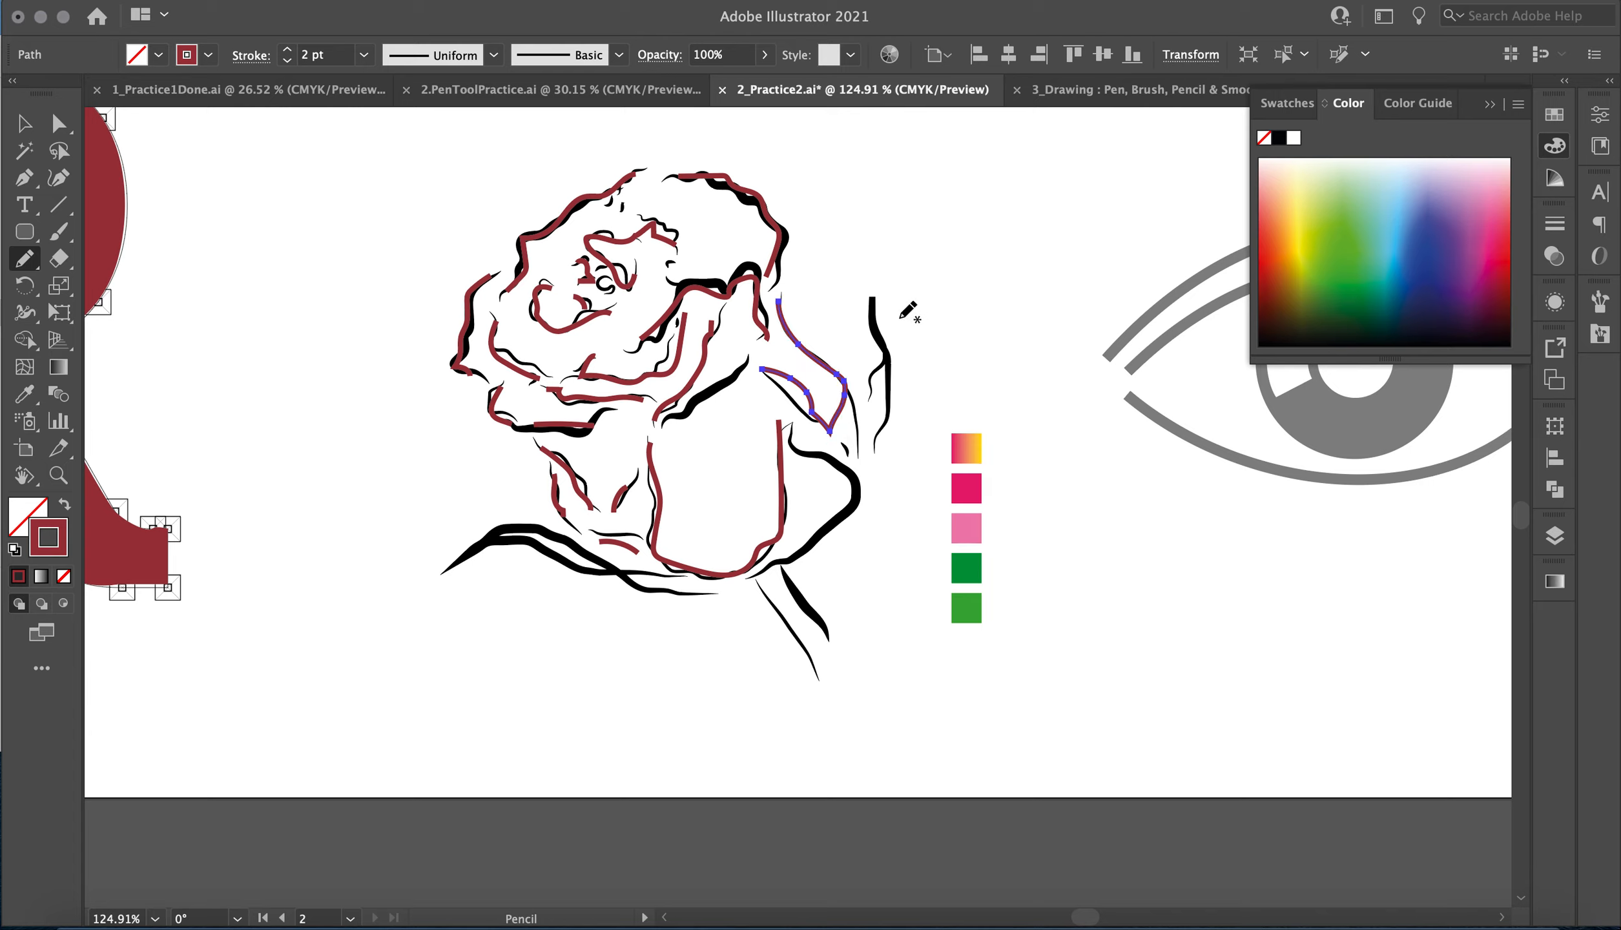
pyautogui.moveTo(871, 307)
pyautogui.mouseDown()
pyautogui.moveTo(892, 375)
pyautogui.moveTo(876, 454)
pyautogui.mouseUp()
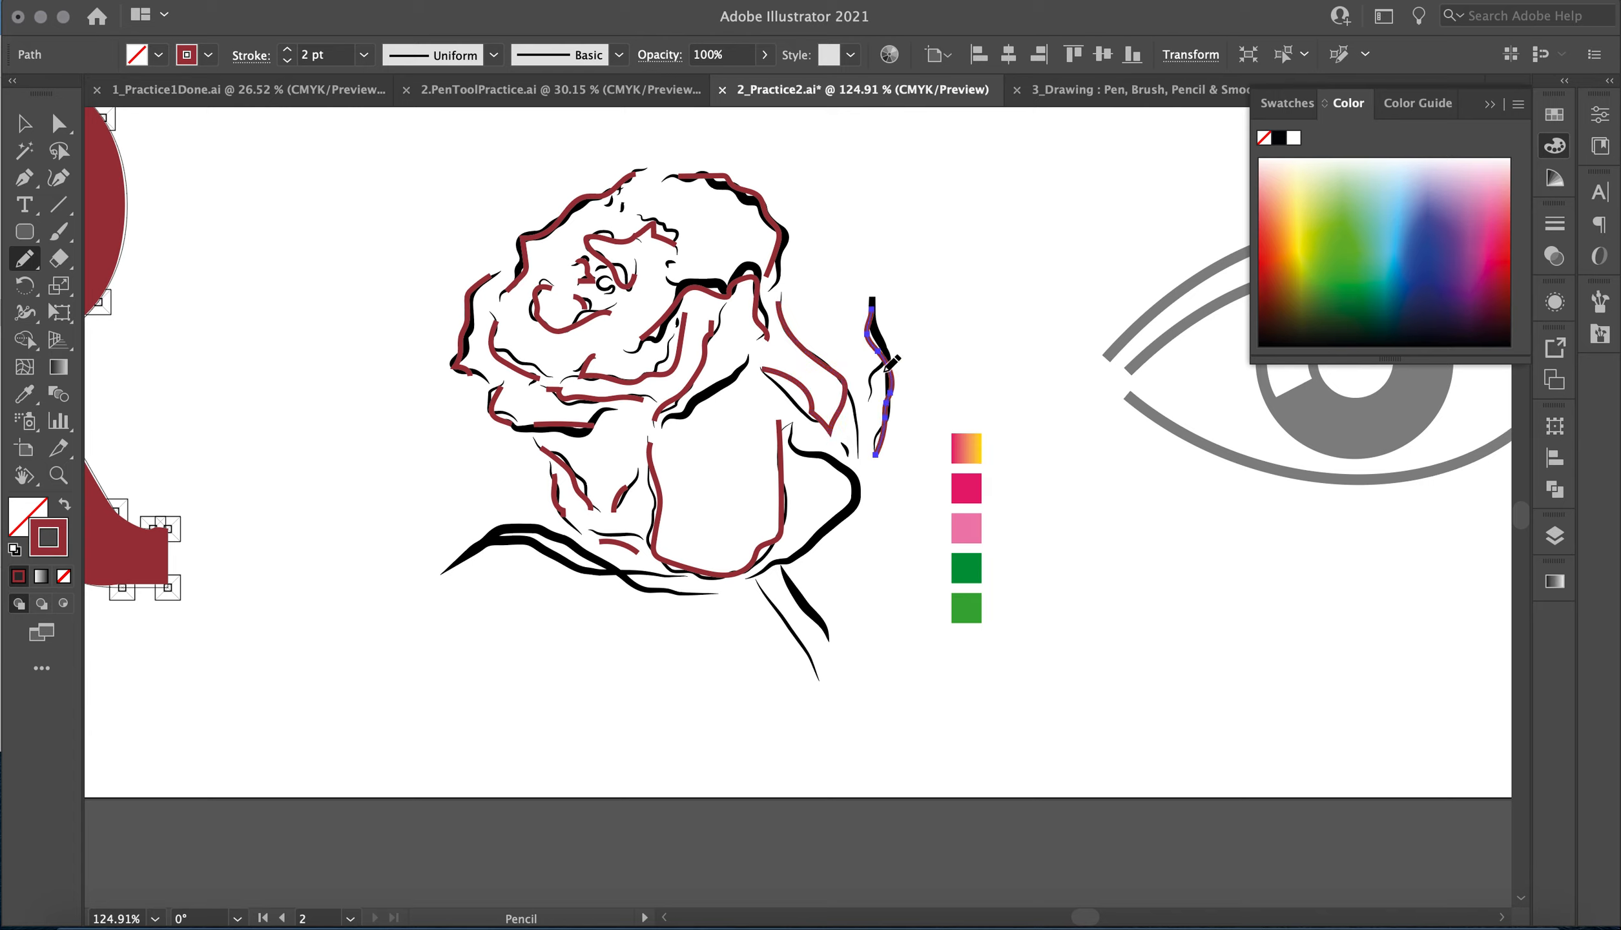
pyautogui.moveTo(881, 371); pyautogui.dragTo(873, 385)
# Trace the lower-right petal edge, the stem, the long sepal lines at the base and the fold below the bloom with the Pencil tool.
pyautogui.moveTo(789, 432)
pyautogui.mouseDown()
pyautogui.moveTo(854, 494)
pyautogui.moveTo(839, 528)
pyautogui.moveTo(775, 568)
pyautogui.moveTo(827, 623)
pyautogui.mouseUp()
pyautogui.moveTo(759, 579); pyautogui.dragTo(816, 678)
pyautogui.moveTo(704, 597)
pyautogui.mouseDown()
pyautogui.moveTo(548, 533)
pyautogui.moveTo(463, 553)
pyautogui.moveTo(557, 545)
pyautogui.moveTo(685, 578)
pyautogui.mouseUp()
pyautogui.moveTo(675, 418); pyautogui.dragTo(747, 379)
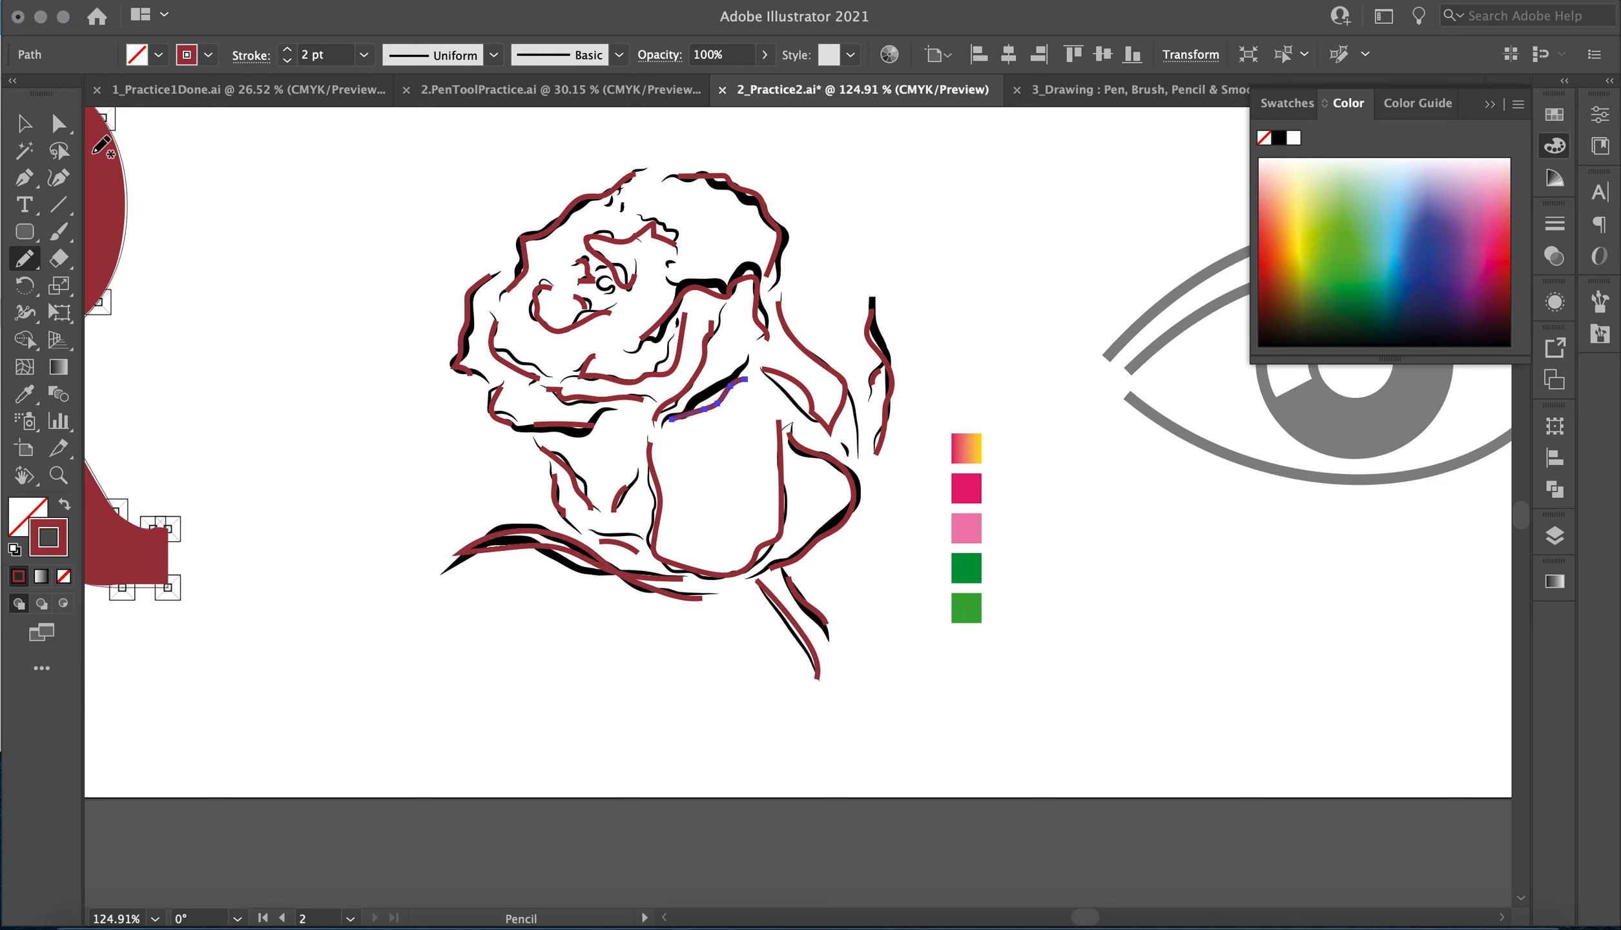
# Select all traced rose lines and give them the tapered elliptical width profile with a 4 pt stroke.
pyautogui.click(24, 124)
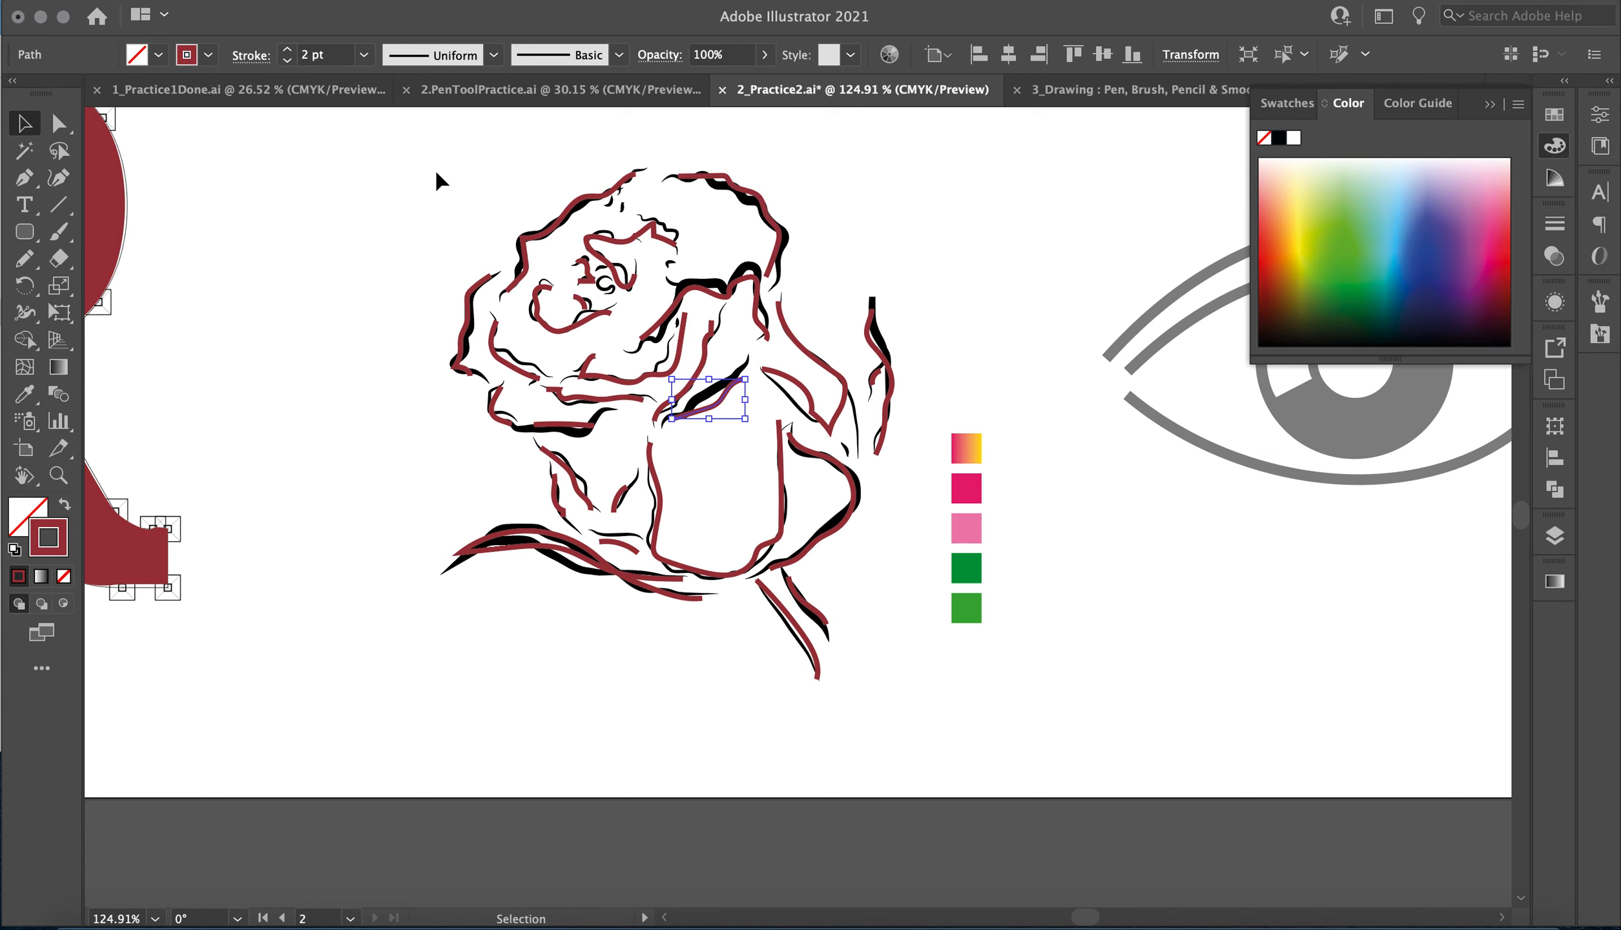
pyautogui.moveTo(381, 172)
pyautogui.mouseDown()
pyautogui.moveTo(843, 573)
pyautogui.moveTo(955, 765)
pyautogui.mouseUp()
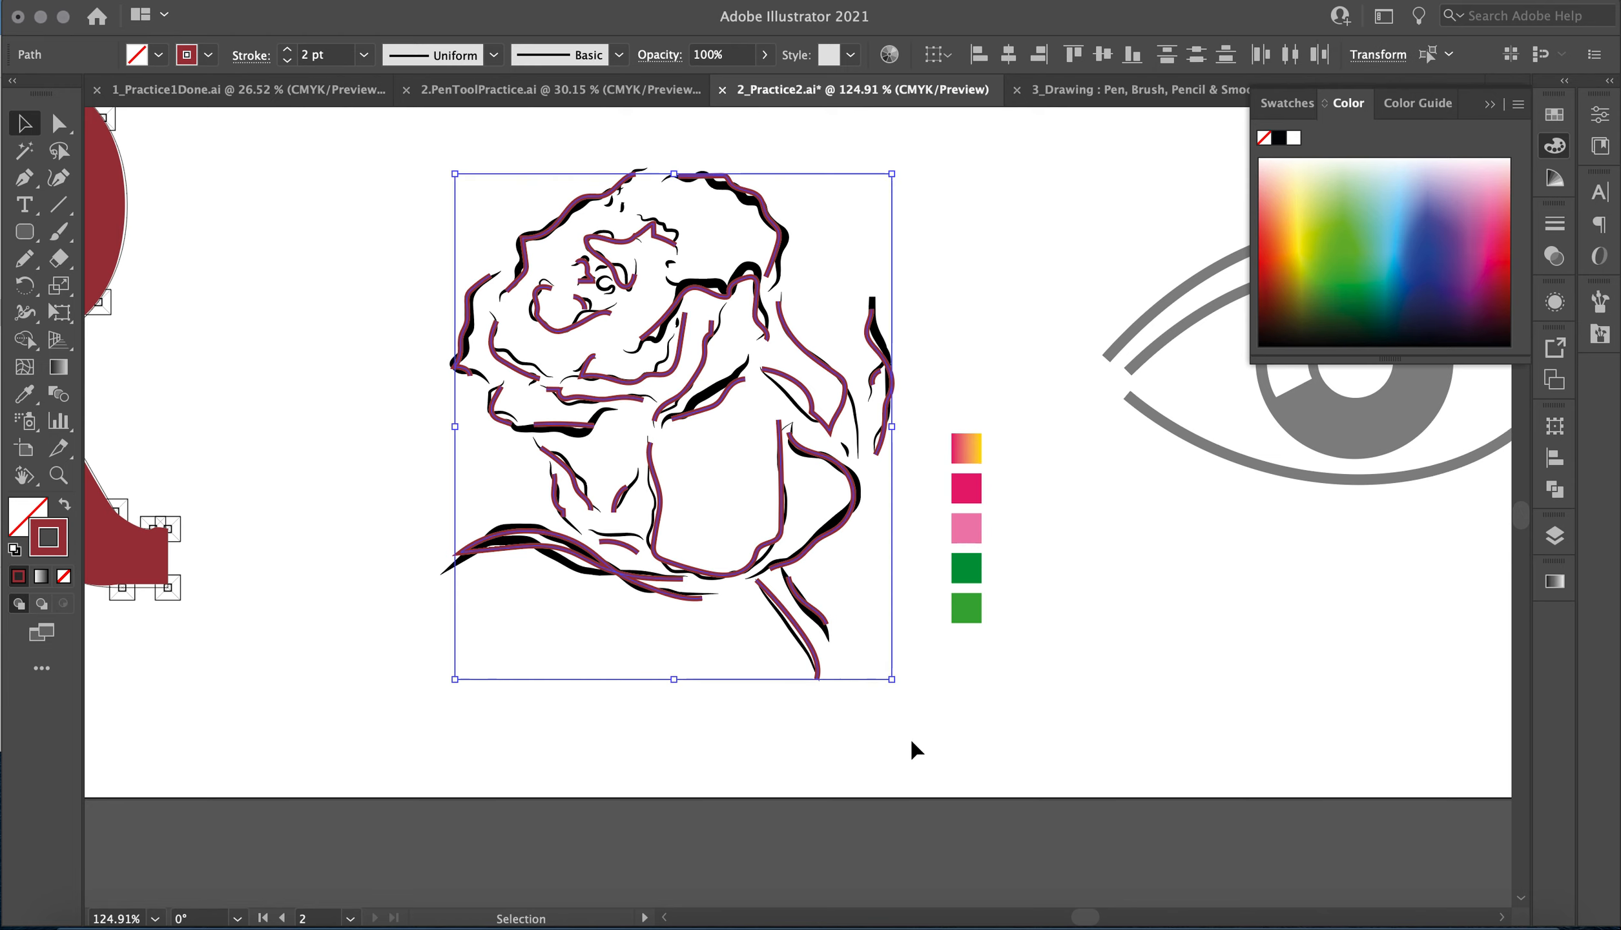
pyautogui.click(493, 55)
pyautogui.click(431, 128)
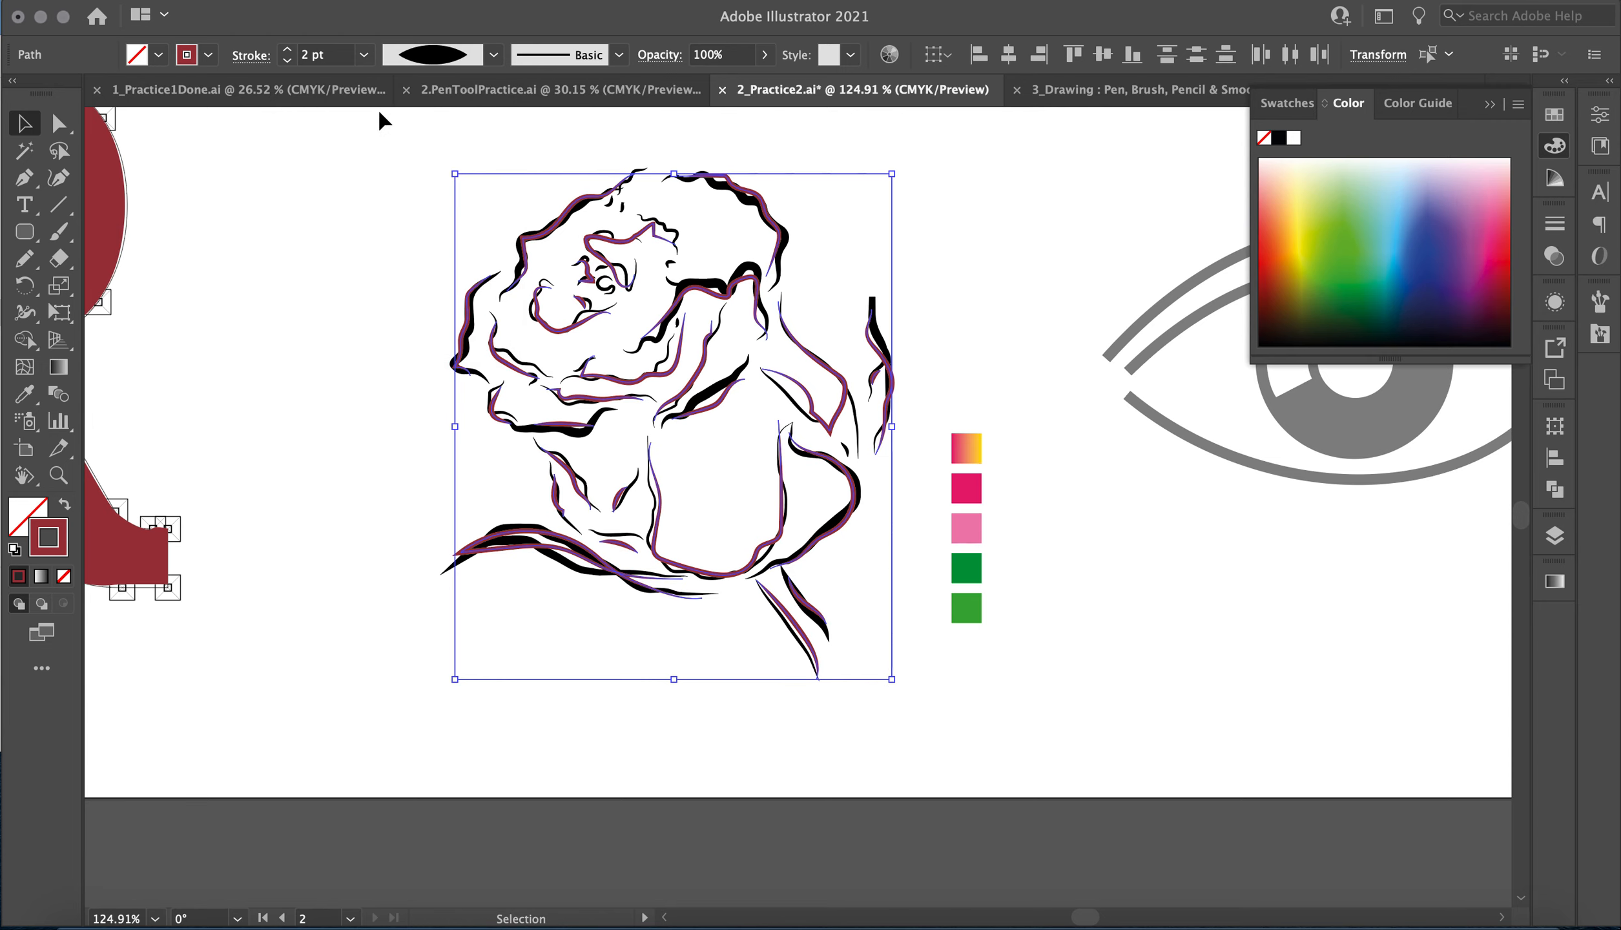
pyautogui.click(286, 51)
pyautogui.click(286, 51)
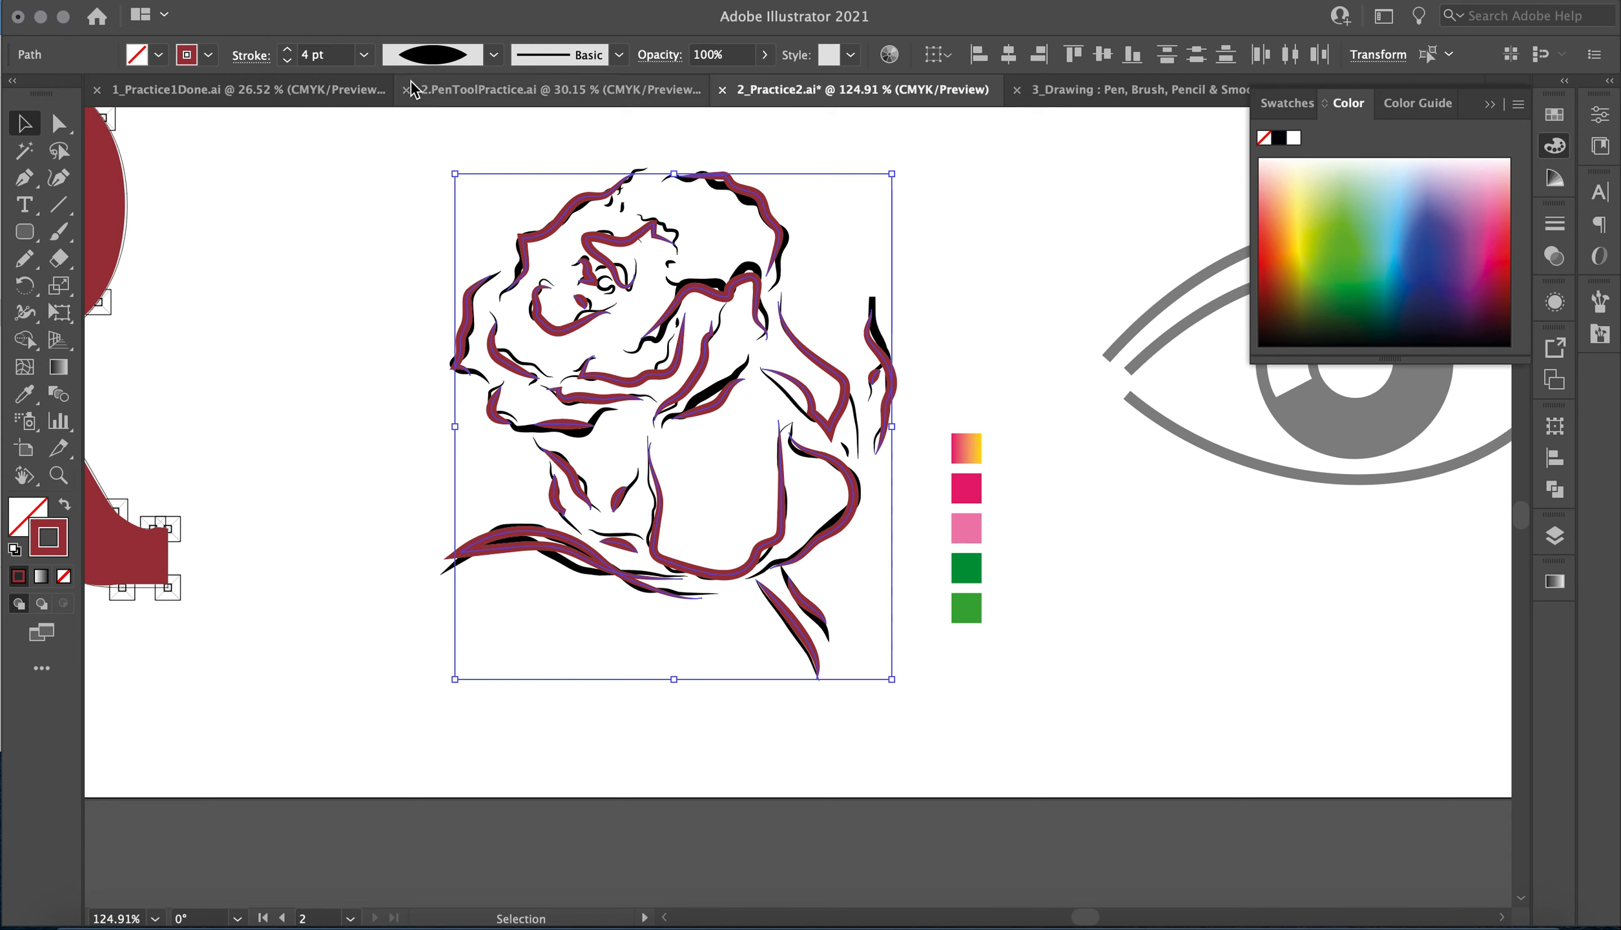
# Select the rose's two top outer edges, lower-left and lower-right petal edges and base sepal lines together.
pyautogui.click(972, 248)
pyautogui.click(780, 227)
pyautogui.keyDown('shift'); pyautogui.click(894, 386); pyautogui.keyUp('shift')
pyautogui.keyDown('shift'); pyautogui.click(818, 550); pyautogui.keyUp('shift')
pyautogui.doubleClick(812, 625)
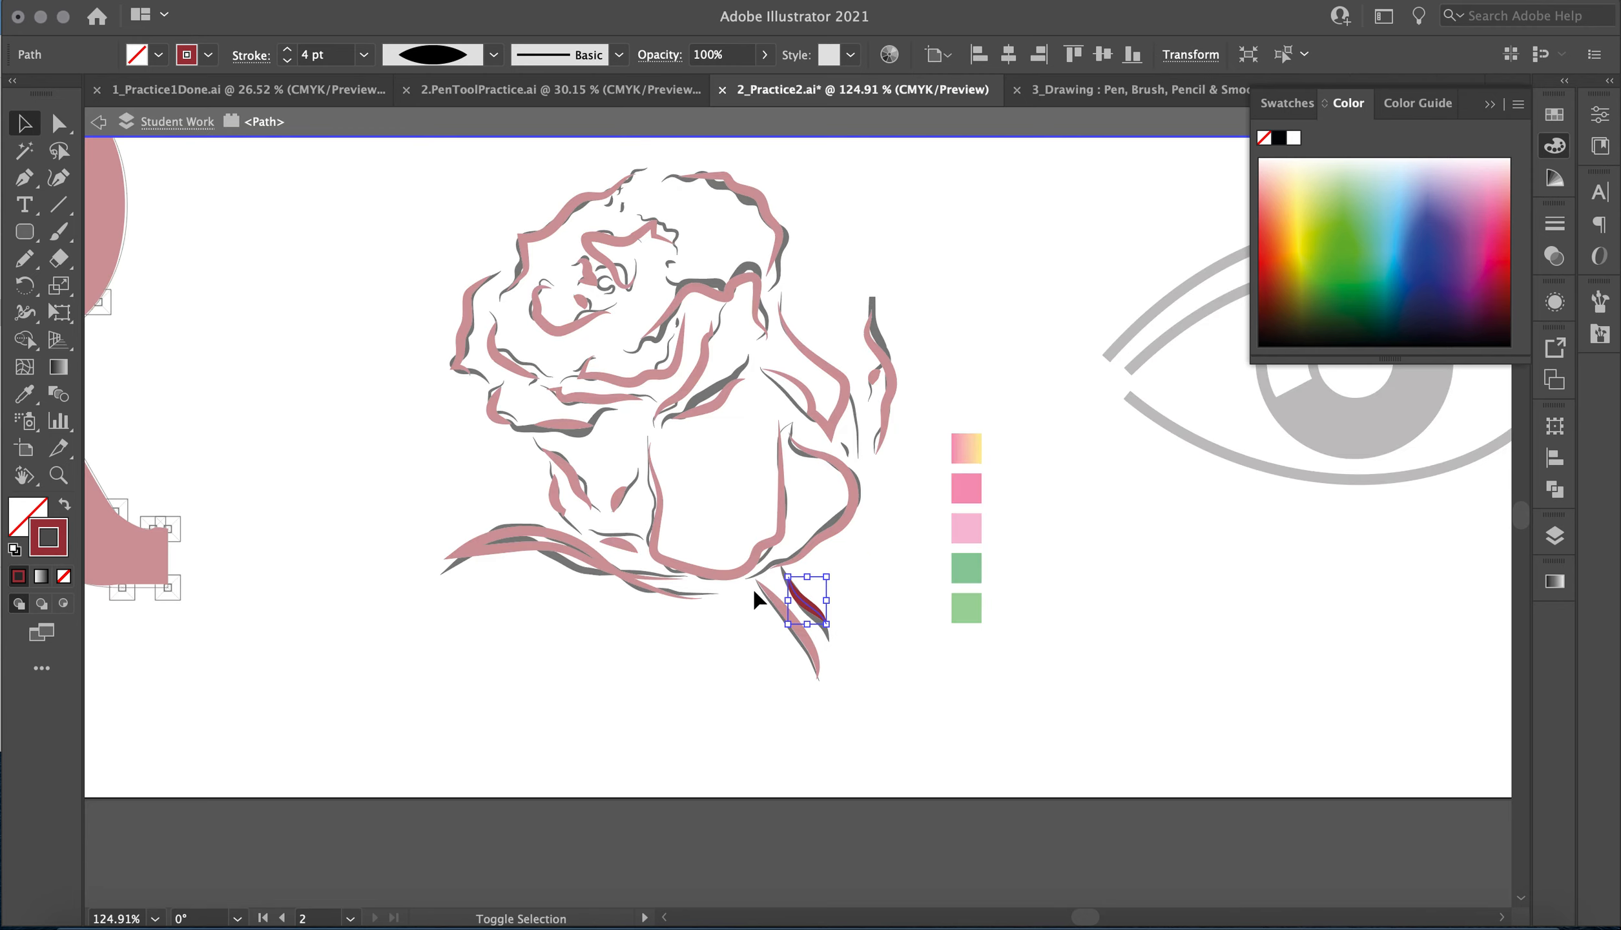
pyautogui.doubleClick(901, 517)
pyautogui.keyDown('shift'); pyautogui.click(851, 510); pyautogui.keyUp('shift')
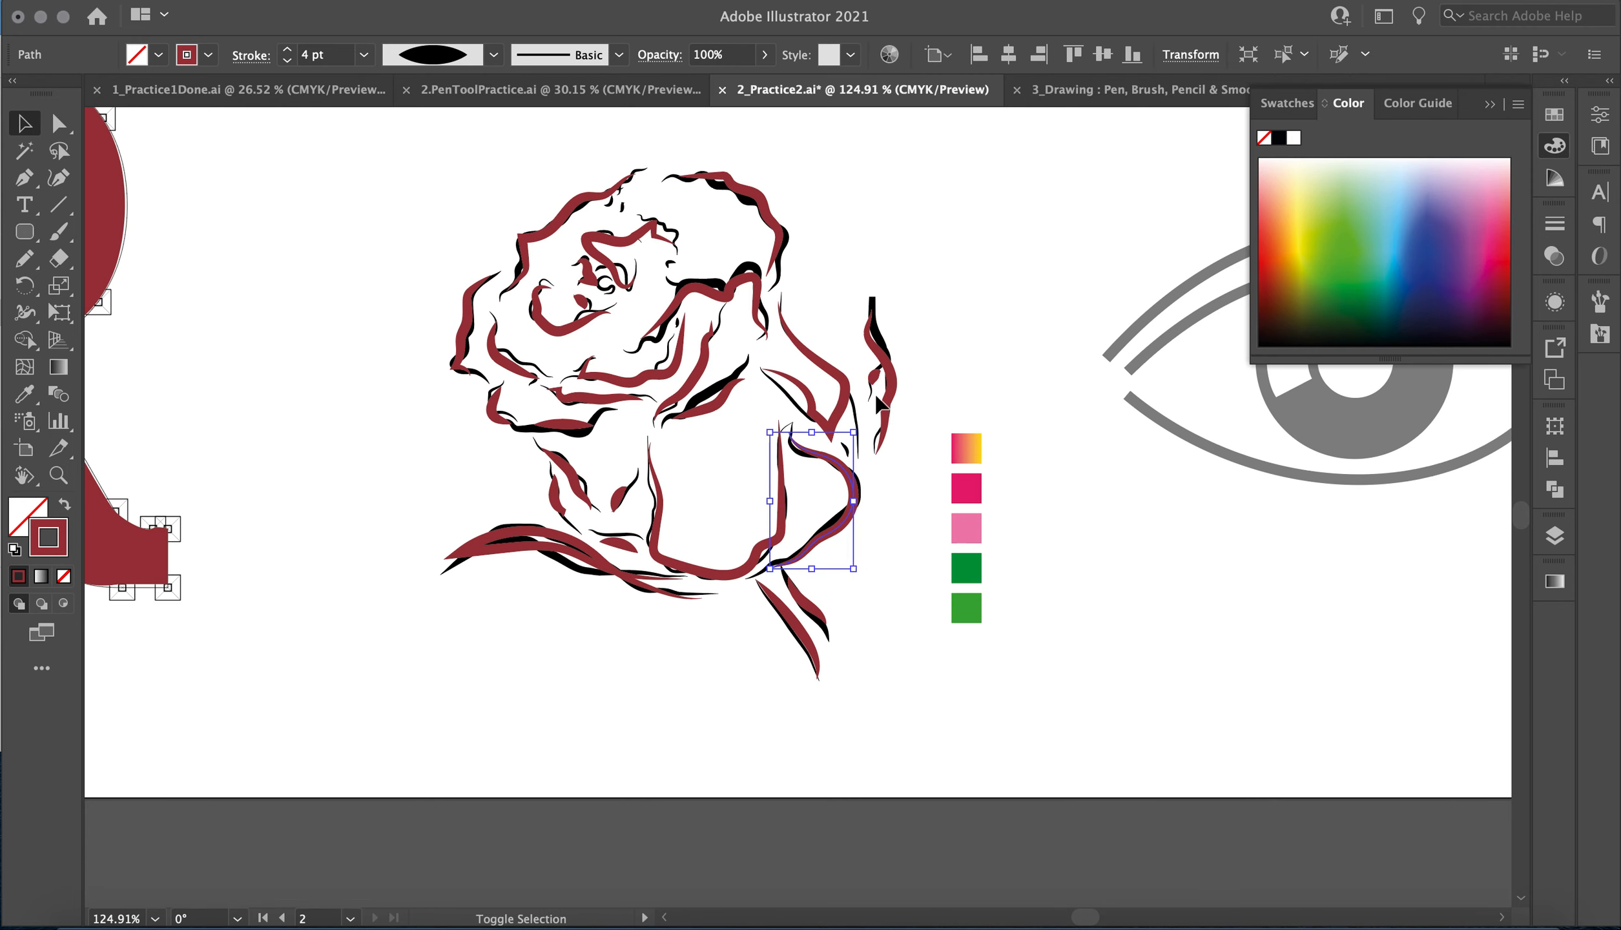
pyautogui.keyDown('shift'); pyautogui.click(762, 206); pyautogui.keyUp('shift')
pyautogui.keyDown('shift'); pyautogui.click(563, 220); pyautogui.keyUp('shift')
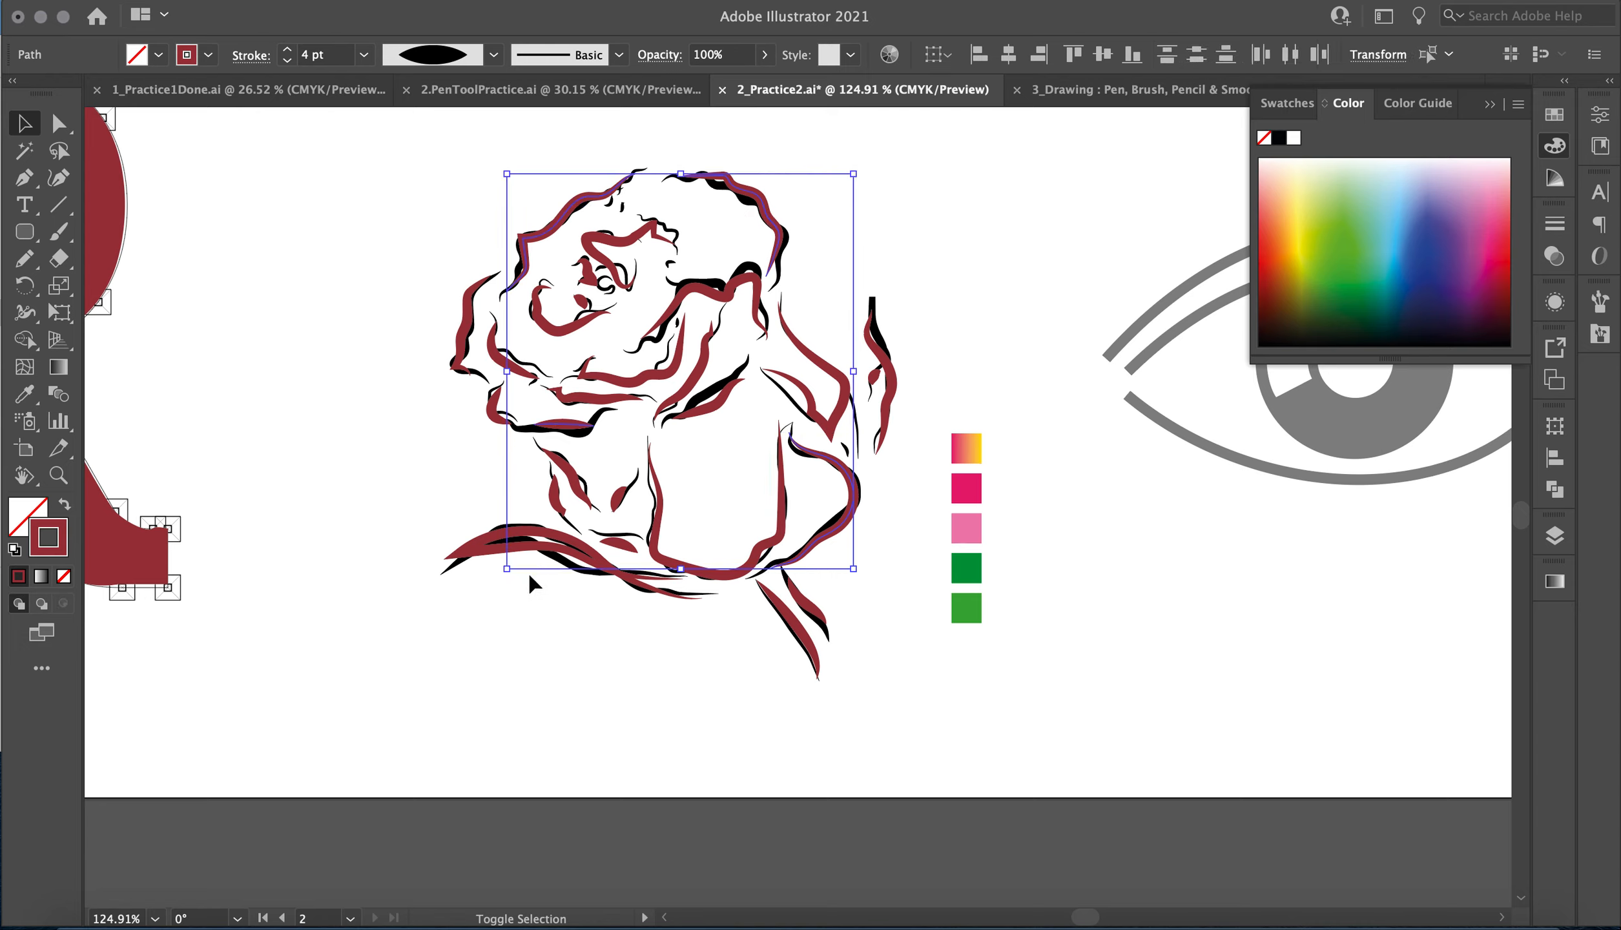
pyautogui.keyDown('shift'); pyautogui.click(478, 559); pyautogui.keyUp('shift')
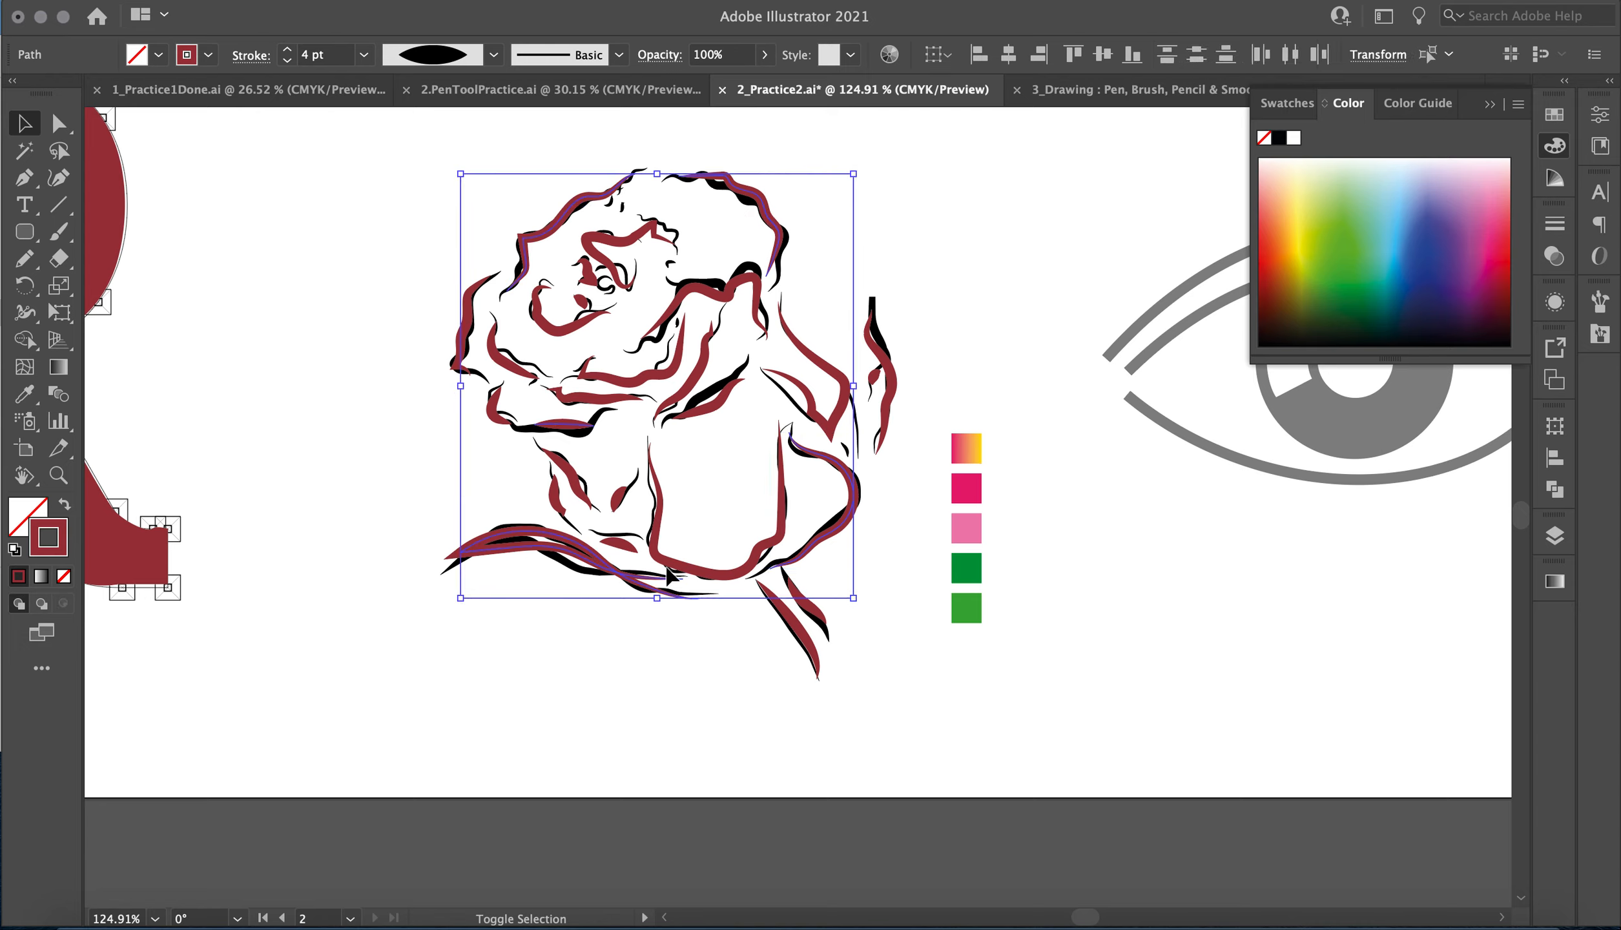
# Set the stroke weight of the selected outer rose lines to 5 pt.
pyautogui.click(494, 56)
pyautogui.click(494, 56)
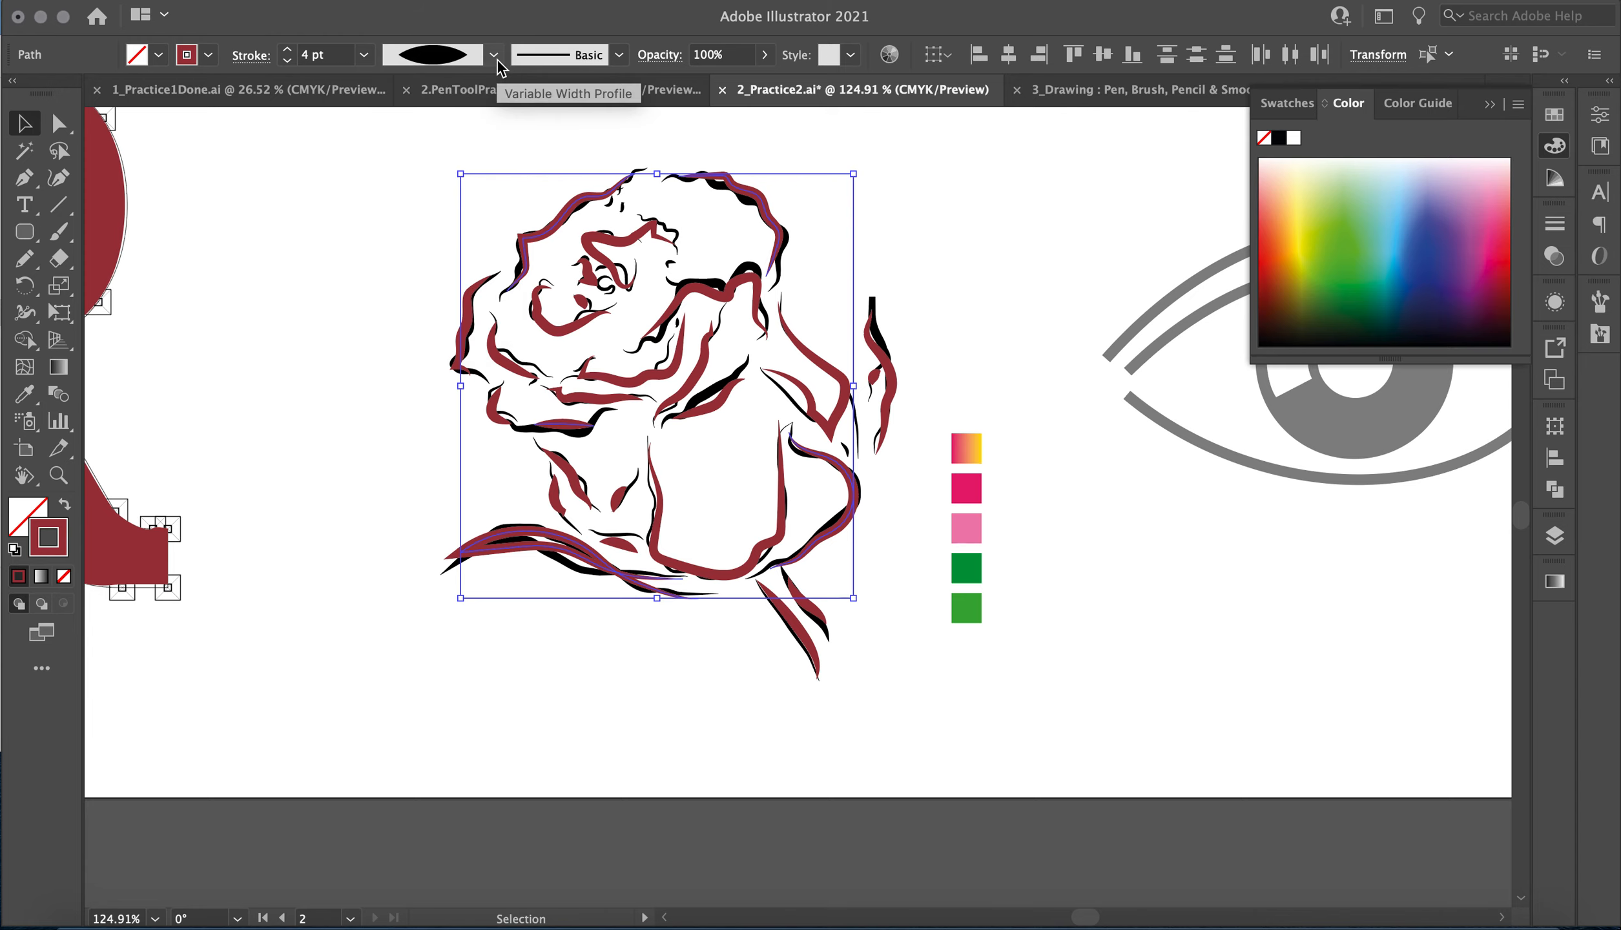
pyautogui.click(287, 50)
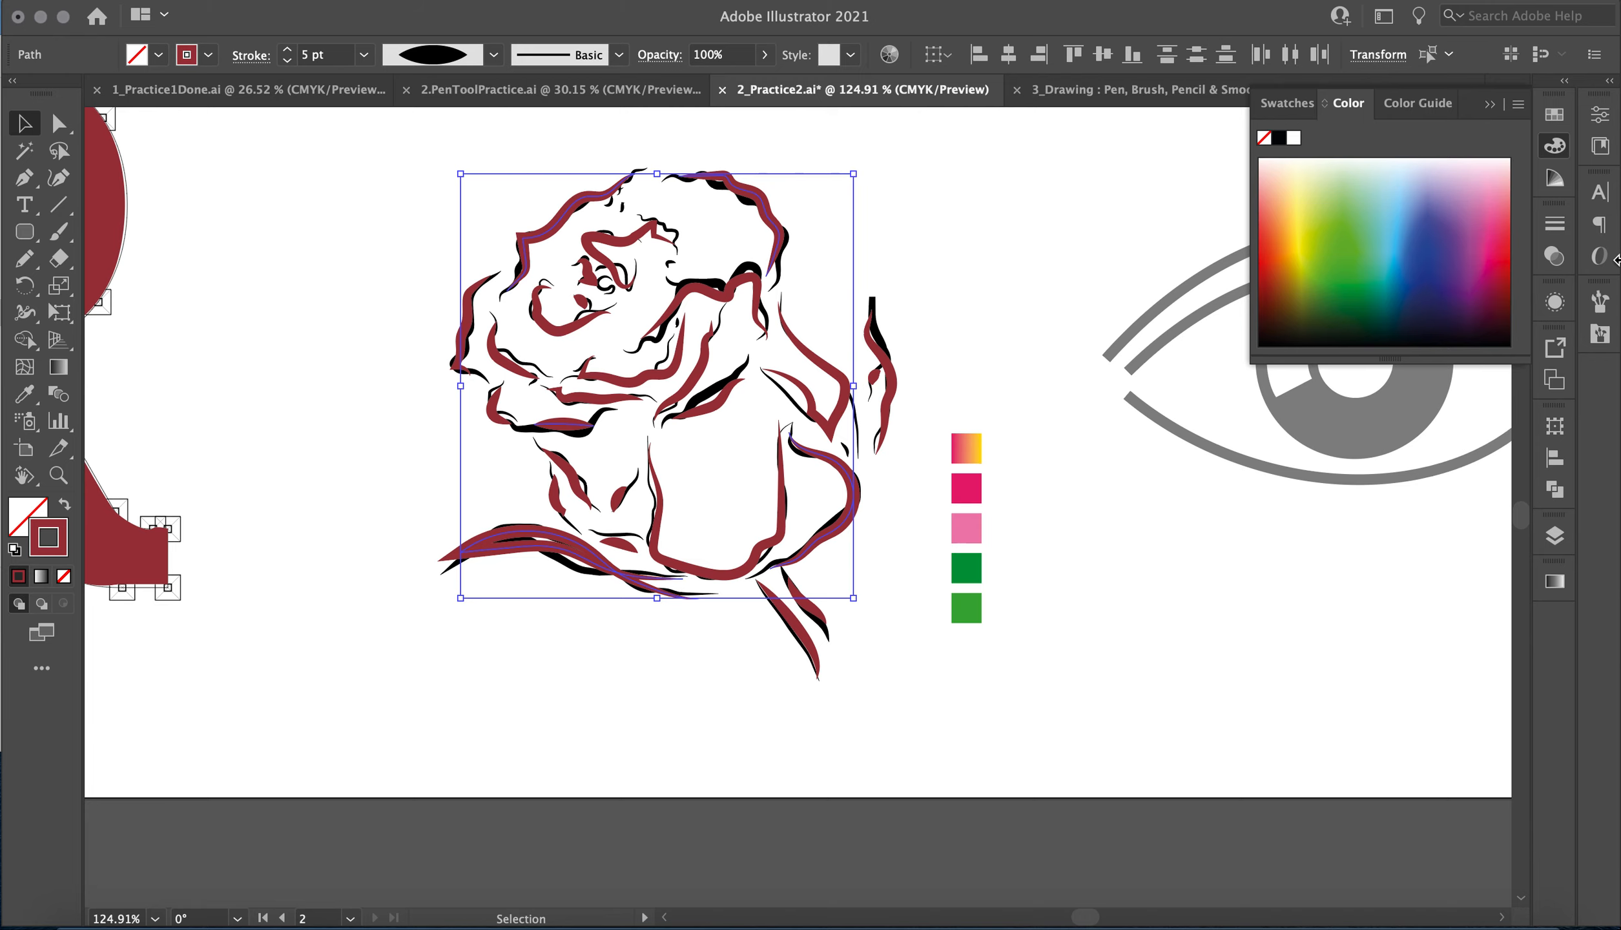
# Try the 15 pt., 5 pt. and 50 pt. Oval brushes and the rough charcoal-like brush on the selected outer rose lines.
pyautogui.click(1600, 301)
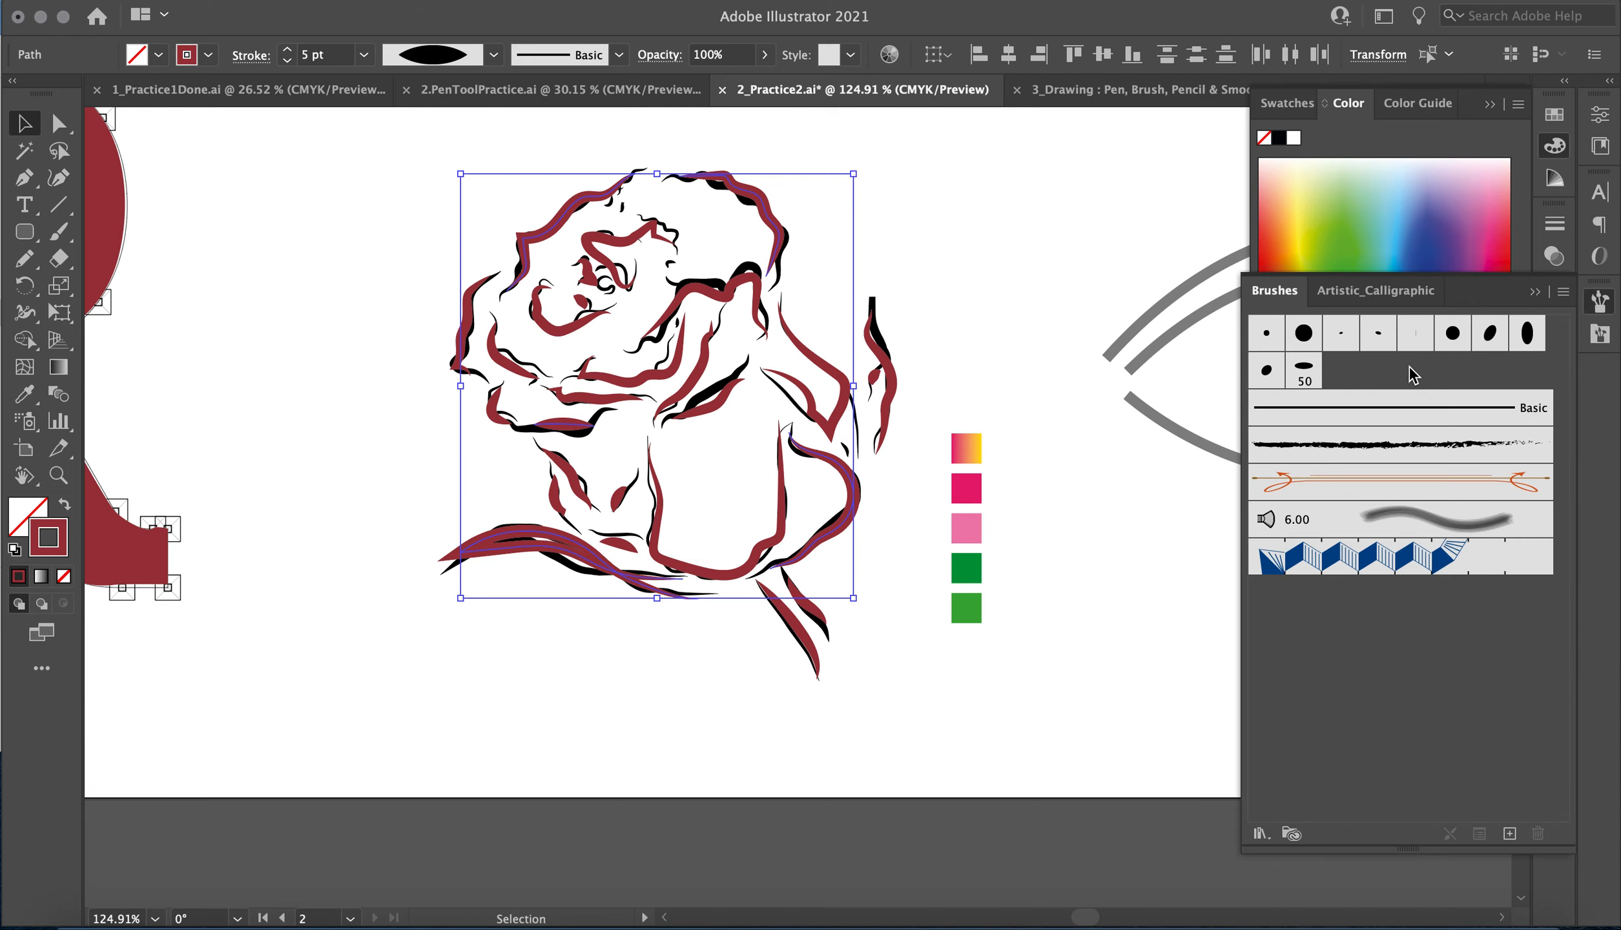
pyautogui.click(1489, 335)
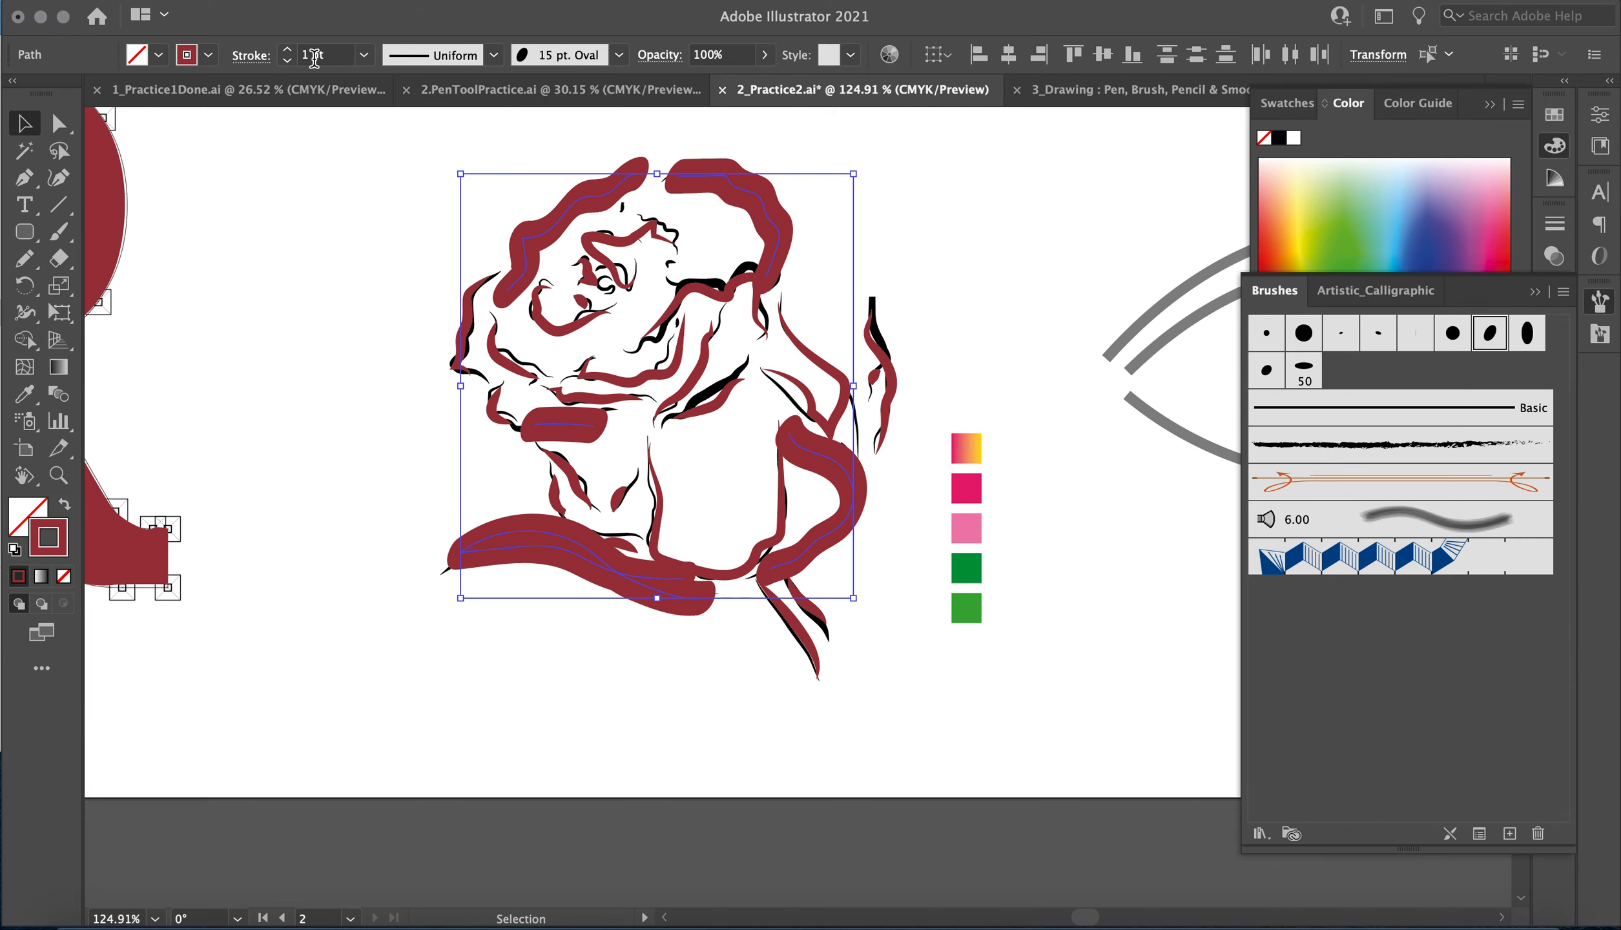
pyautogui.click(1412, 336)
pyautogui.click(1377, 336)
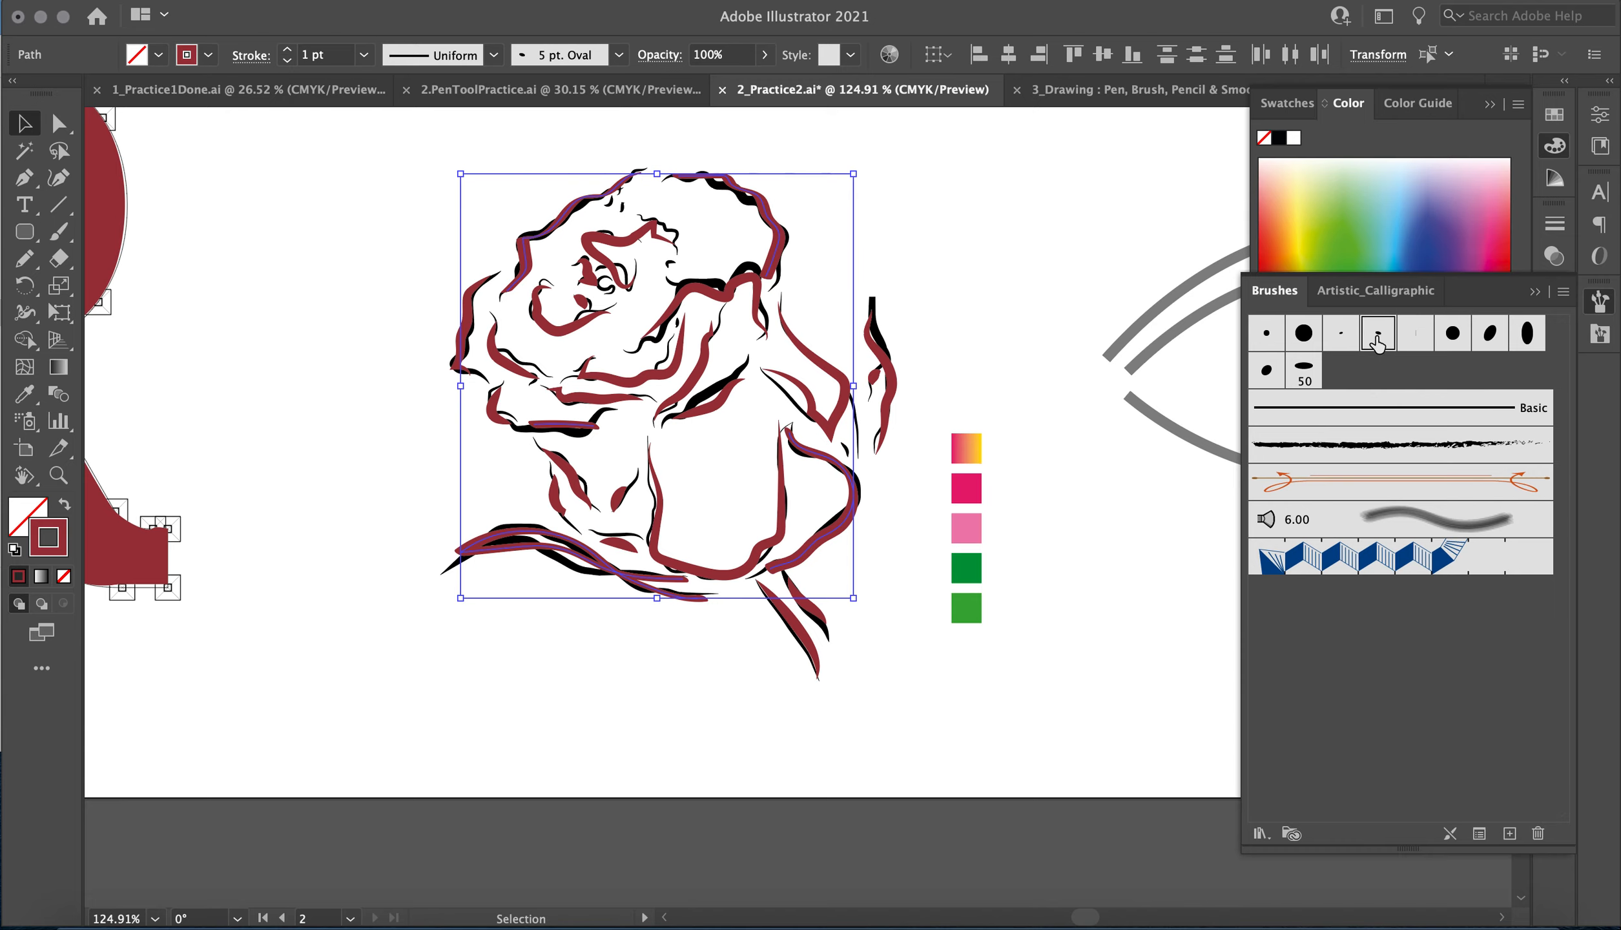
pyautogui.click(1311, 381)
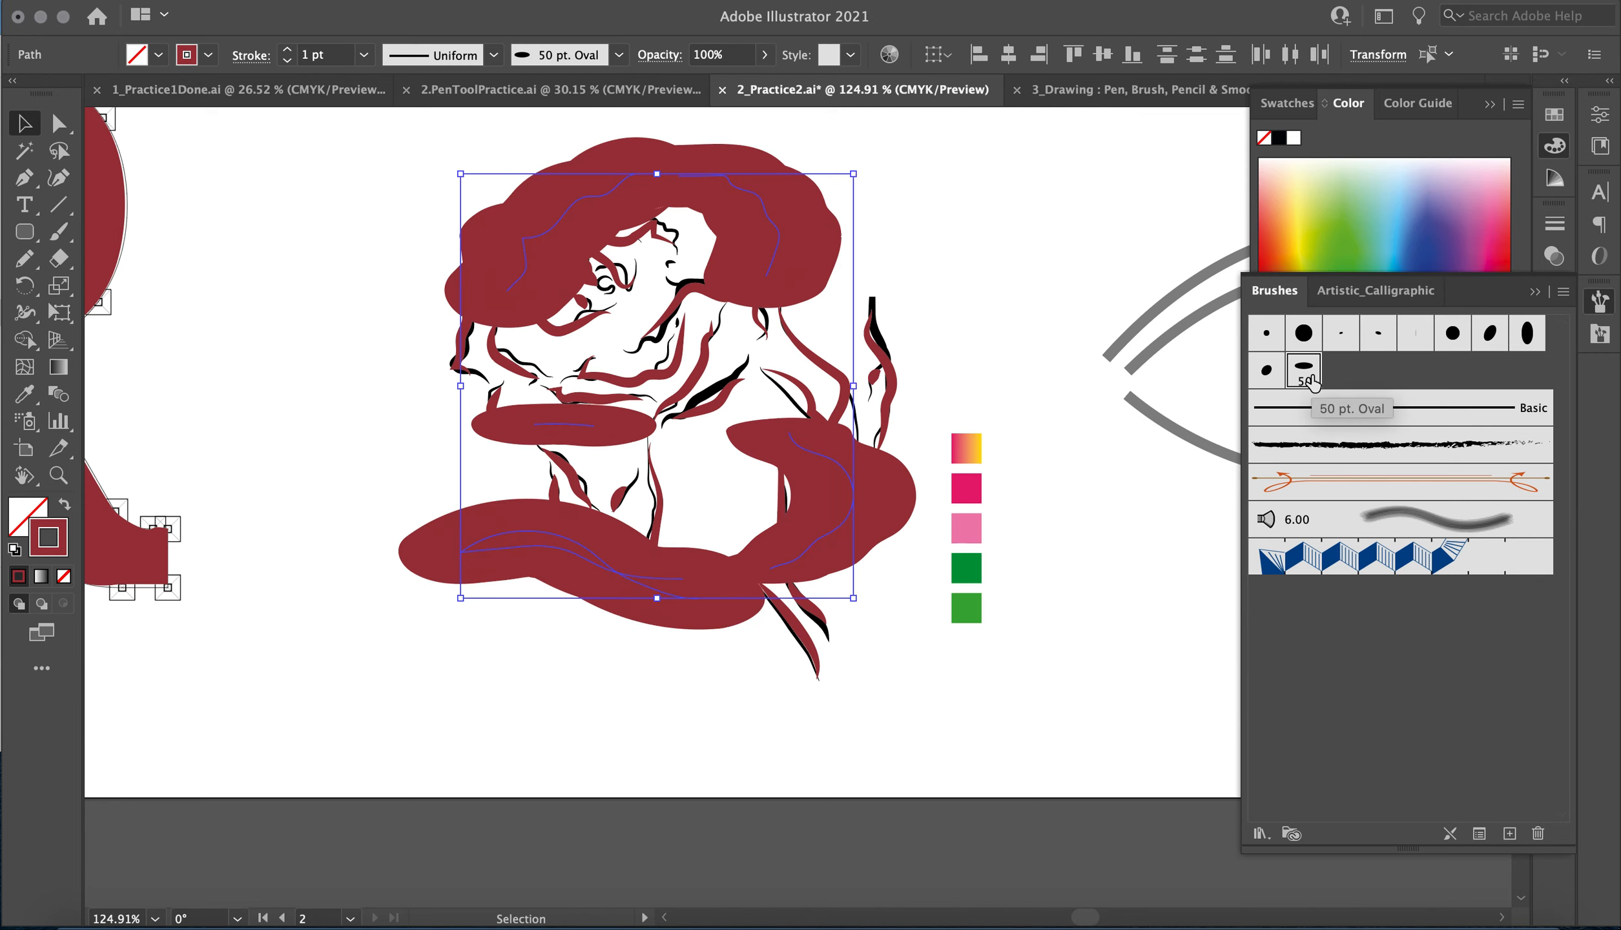
pyautogui.click(1378, 336)
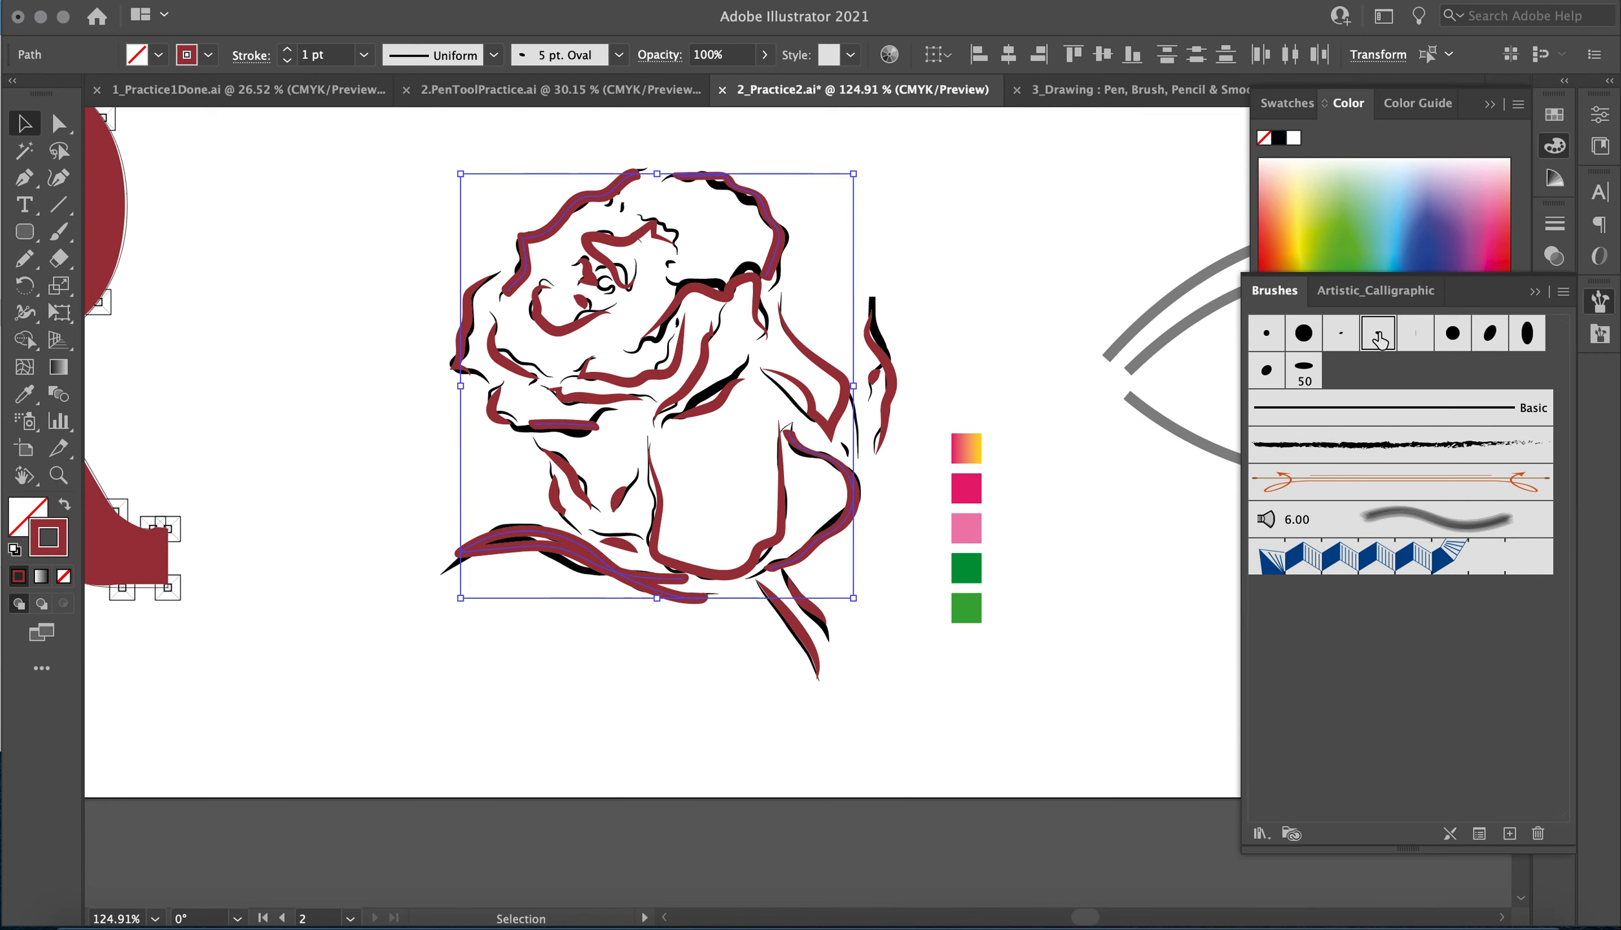
pyautogui.click(1386, 445)
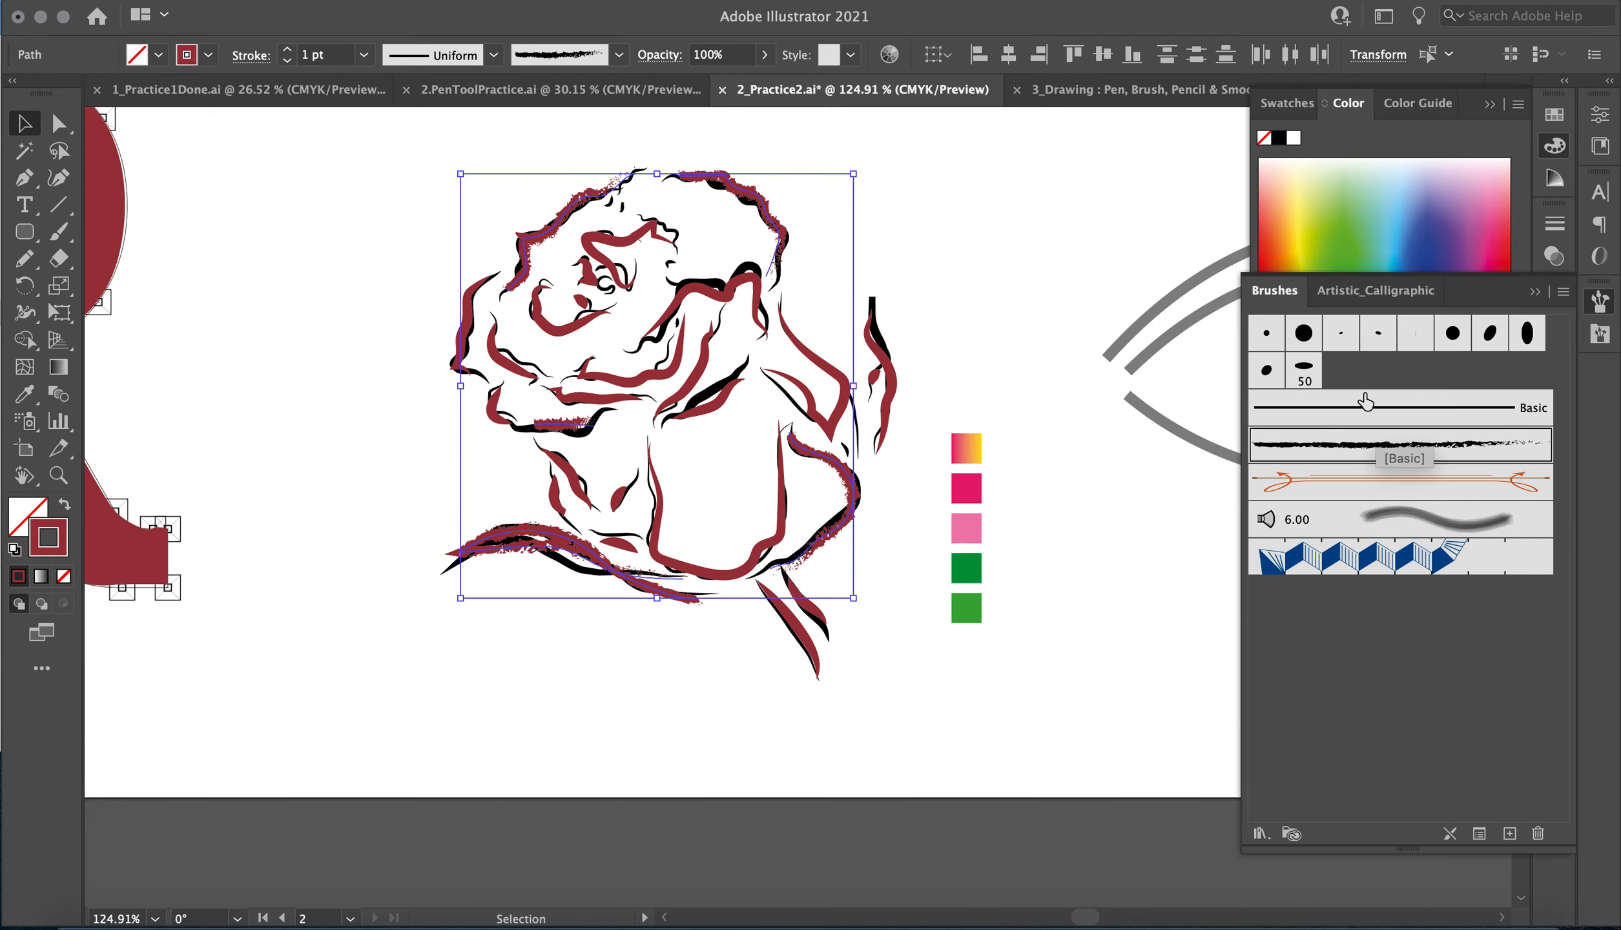
# Apply the 10 pt. Oval brush to the selected outer rose lines with a stroke weight of 0.5 pt.
pyautogui.click(1265, 371)
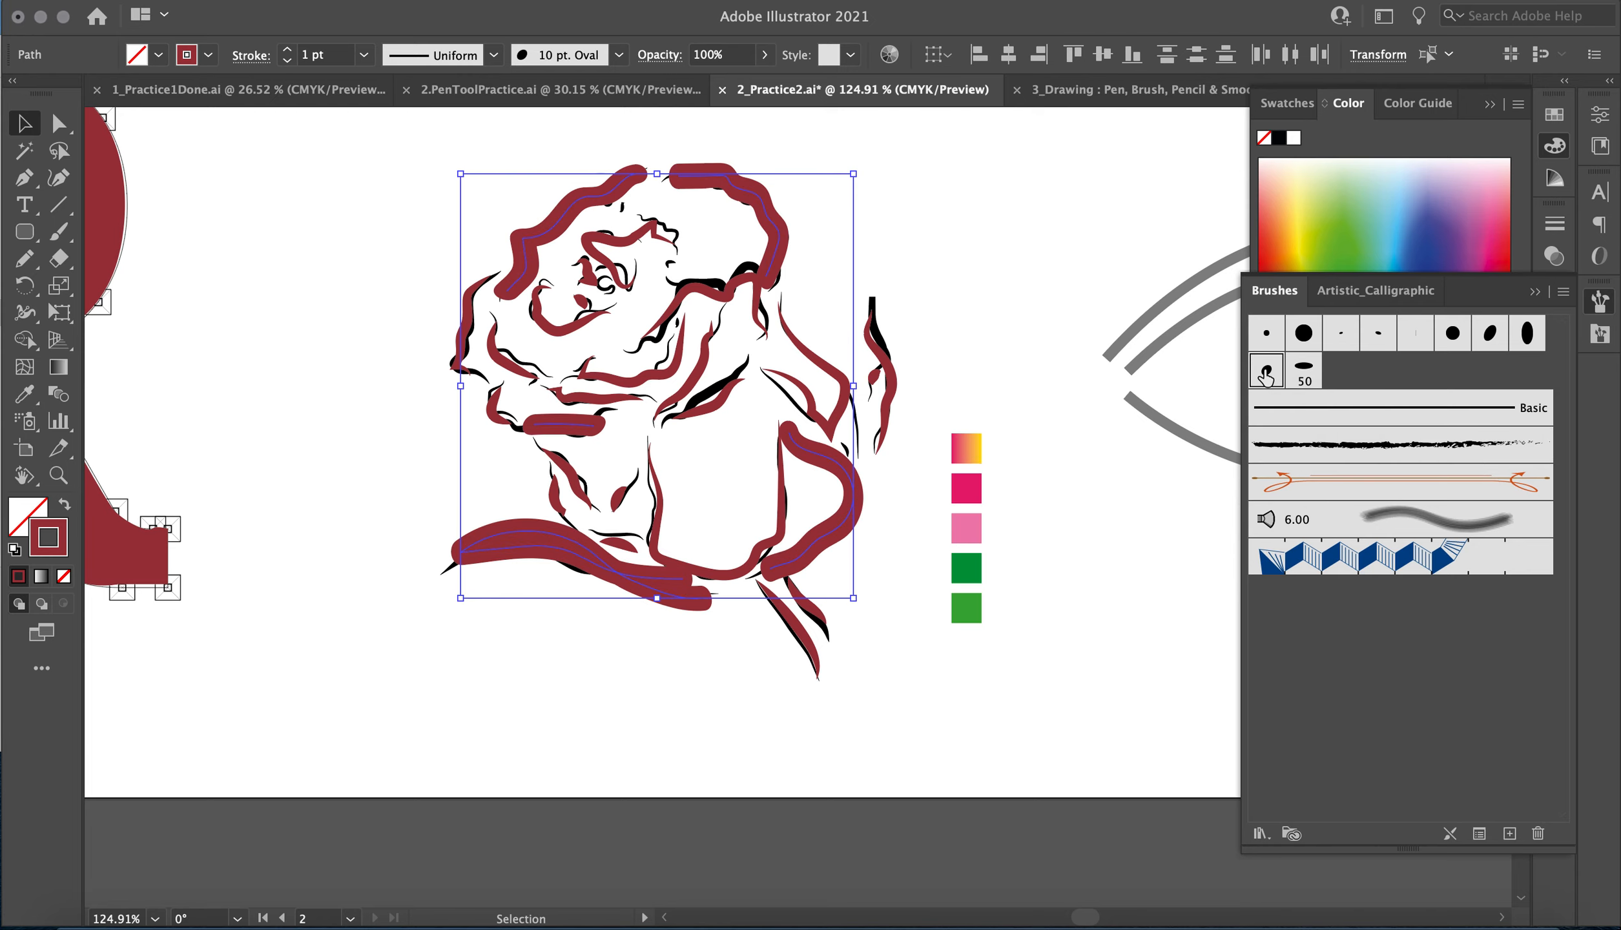
pyautogui.click(363, 55)
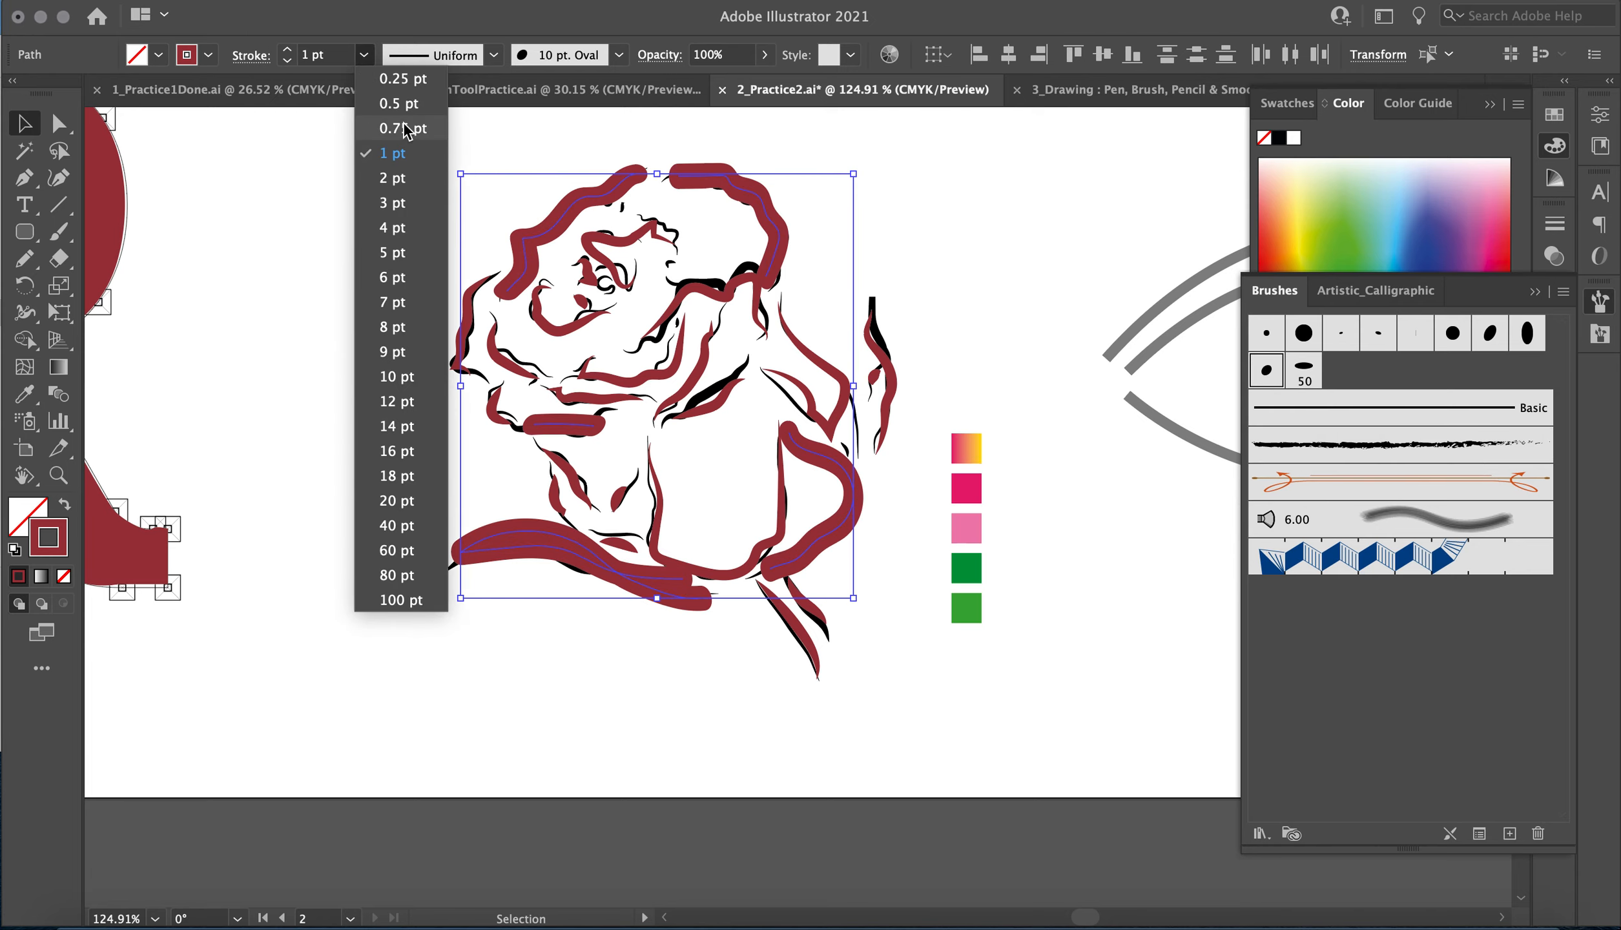
pyautogui.click(405, 102)
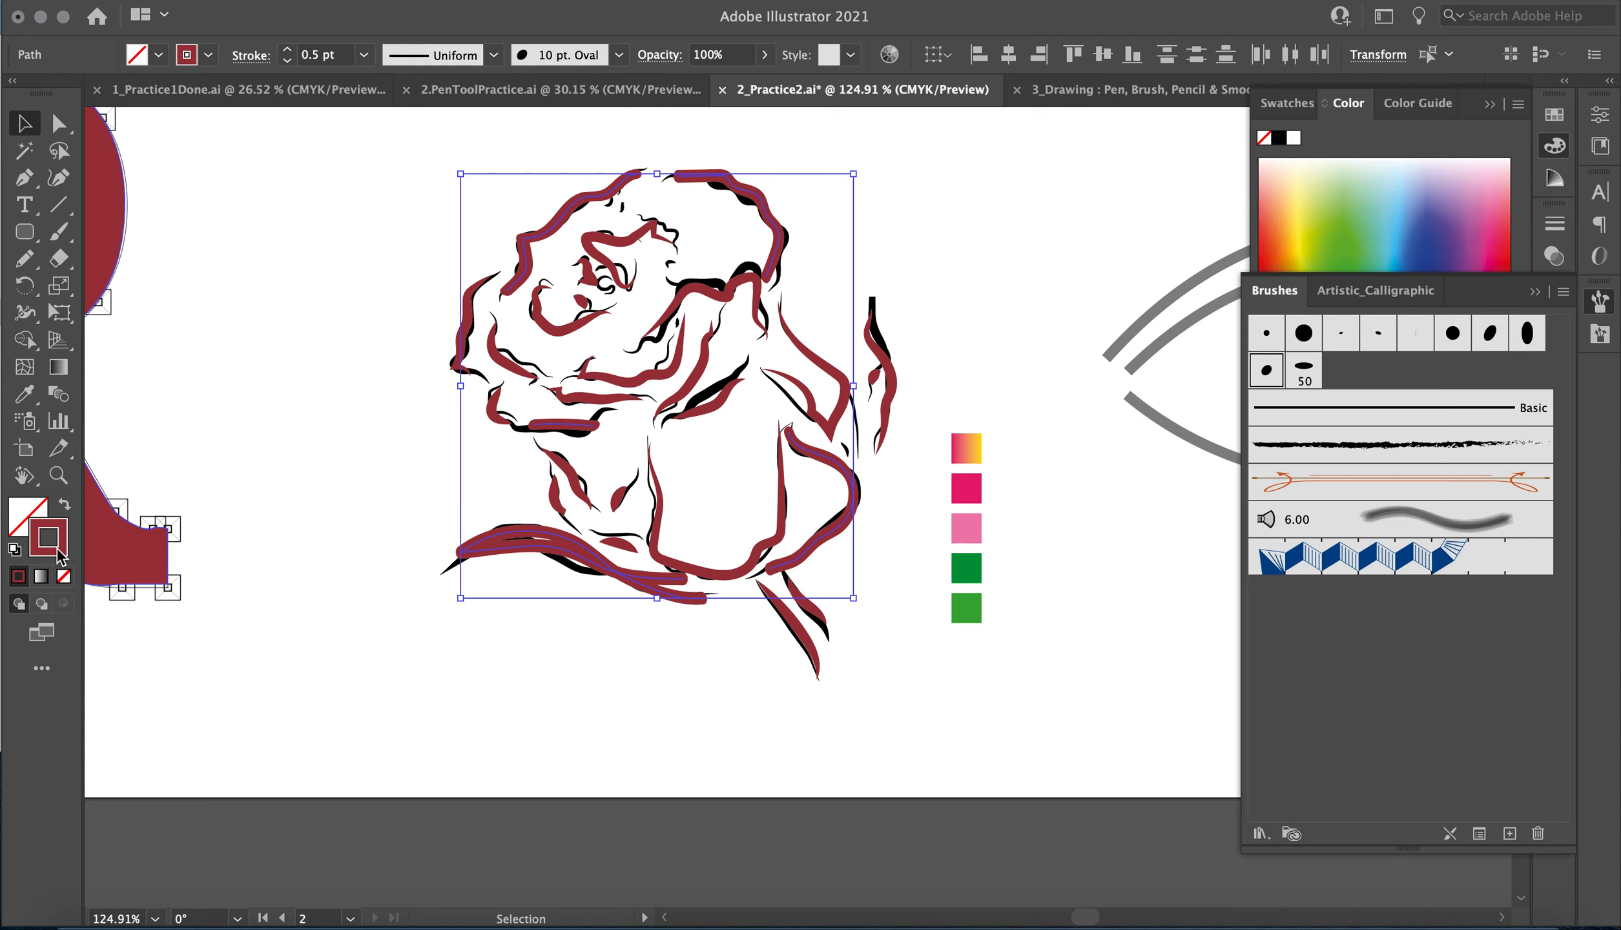
# Change the stroke of the selected outer rose lines to a much darker maroon and deselect them.
pyautogui.doubleClick(57, 551)
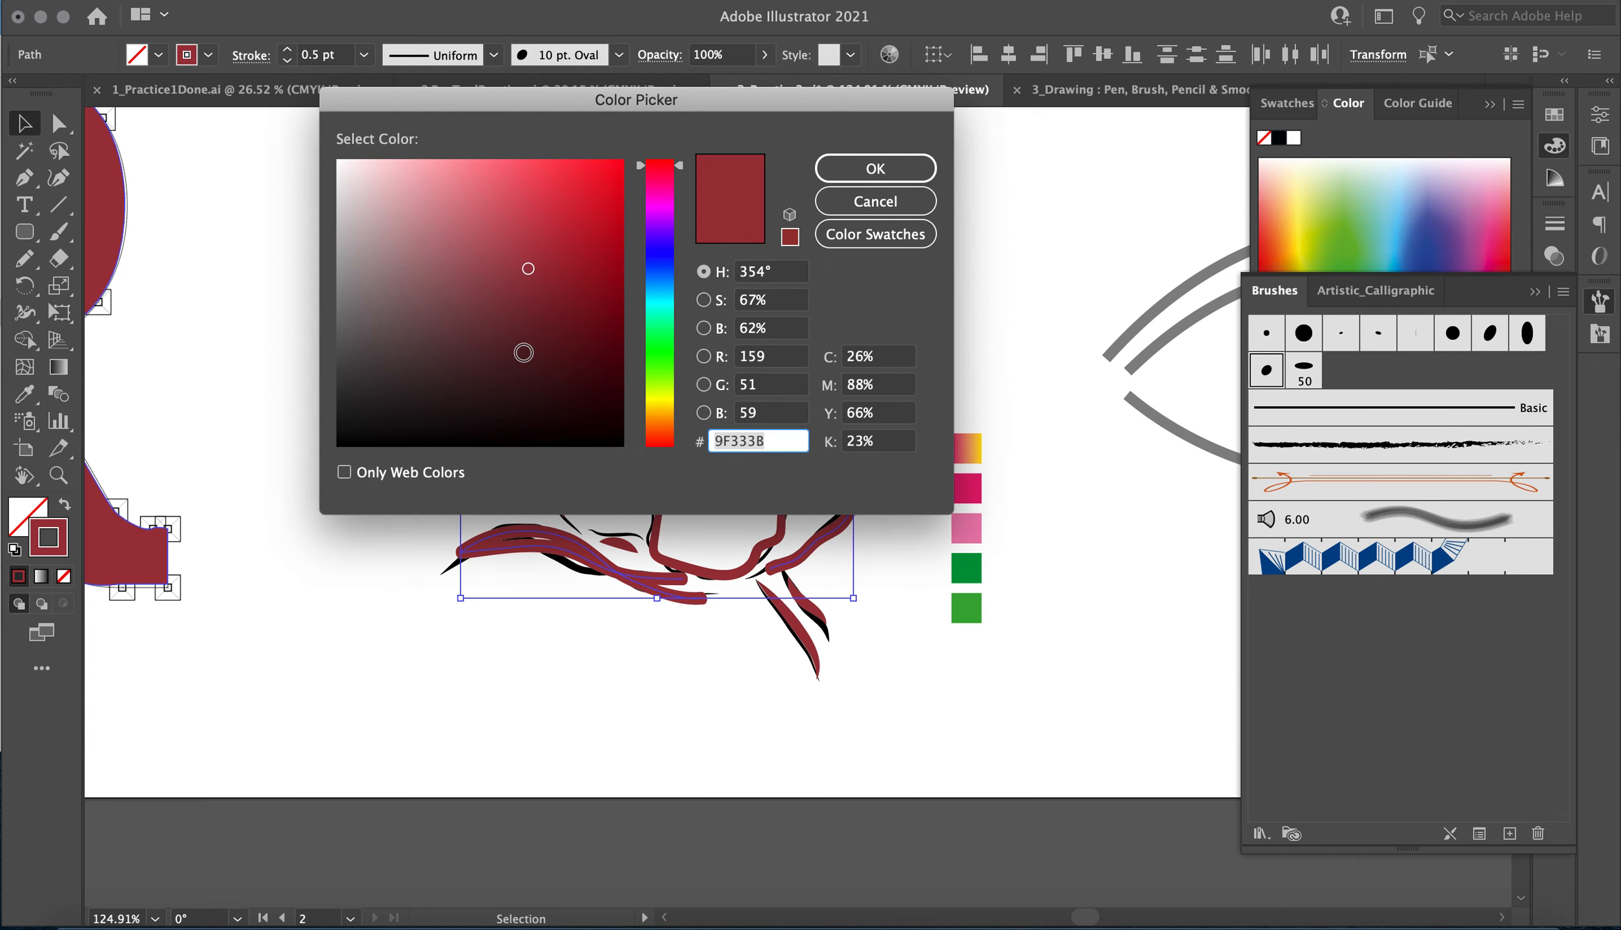
pyautogui.click(527, 335)
pyautogui.click(901, 167)
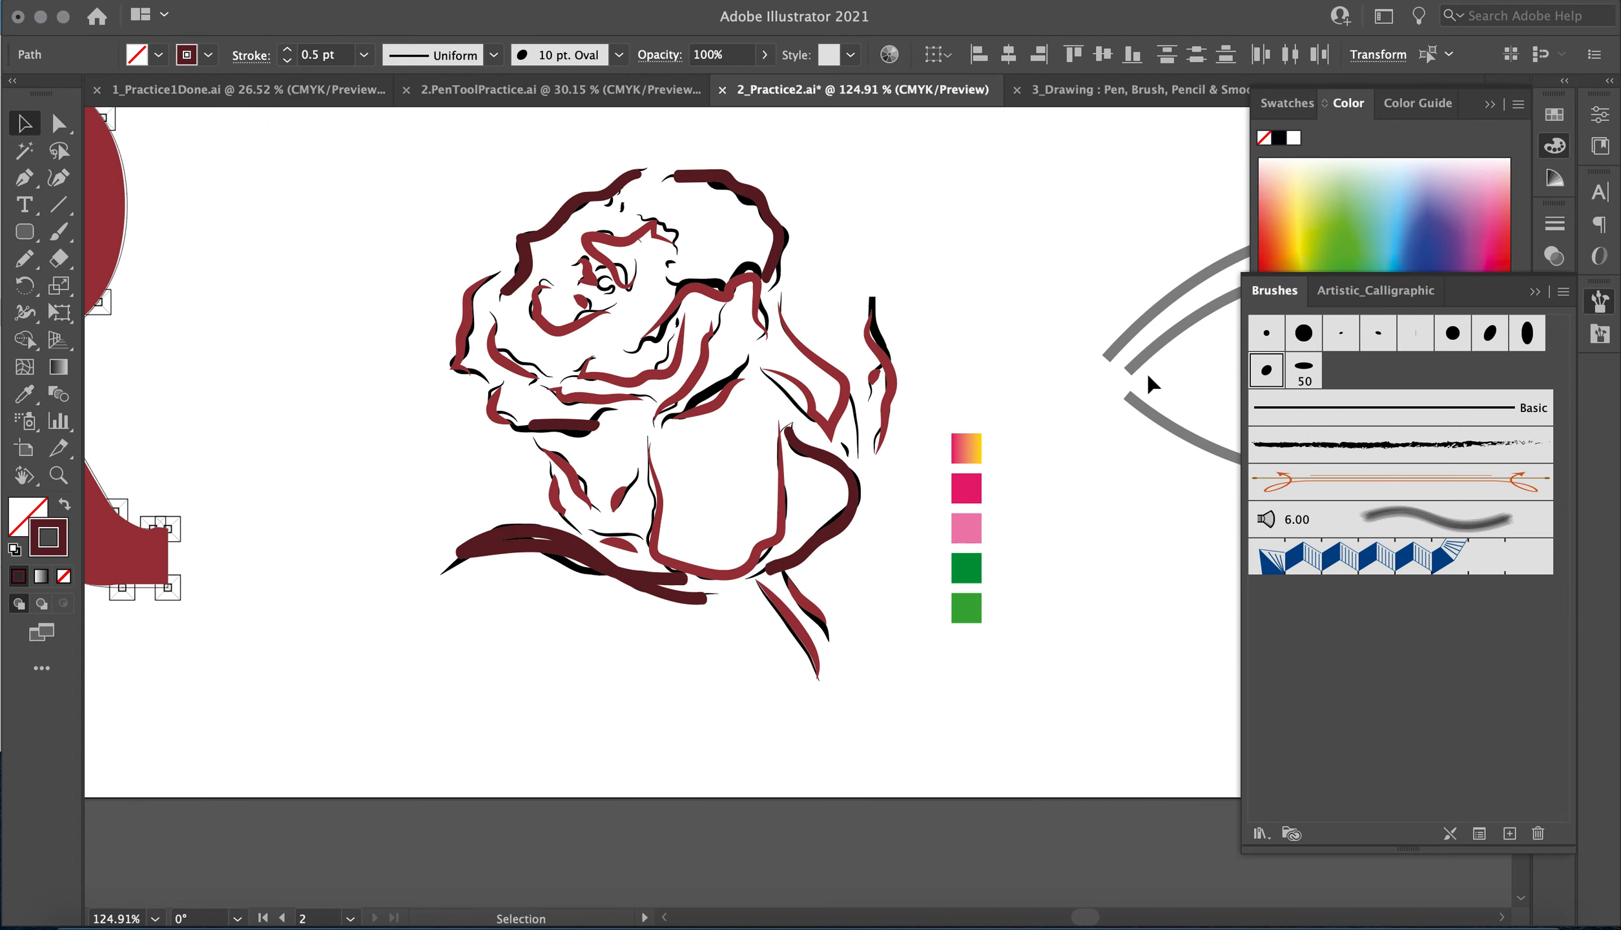
pyautogui.click(1148, 377)
# Trace the eye's uppermost lid curve with the Pen tool, from its left end through a smooth peak to its right end.
pyautogui.hscroll(12, 1149, 377)
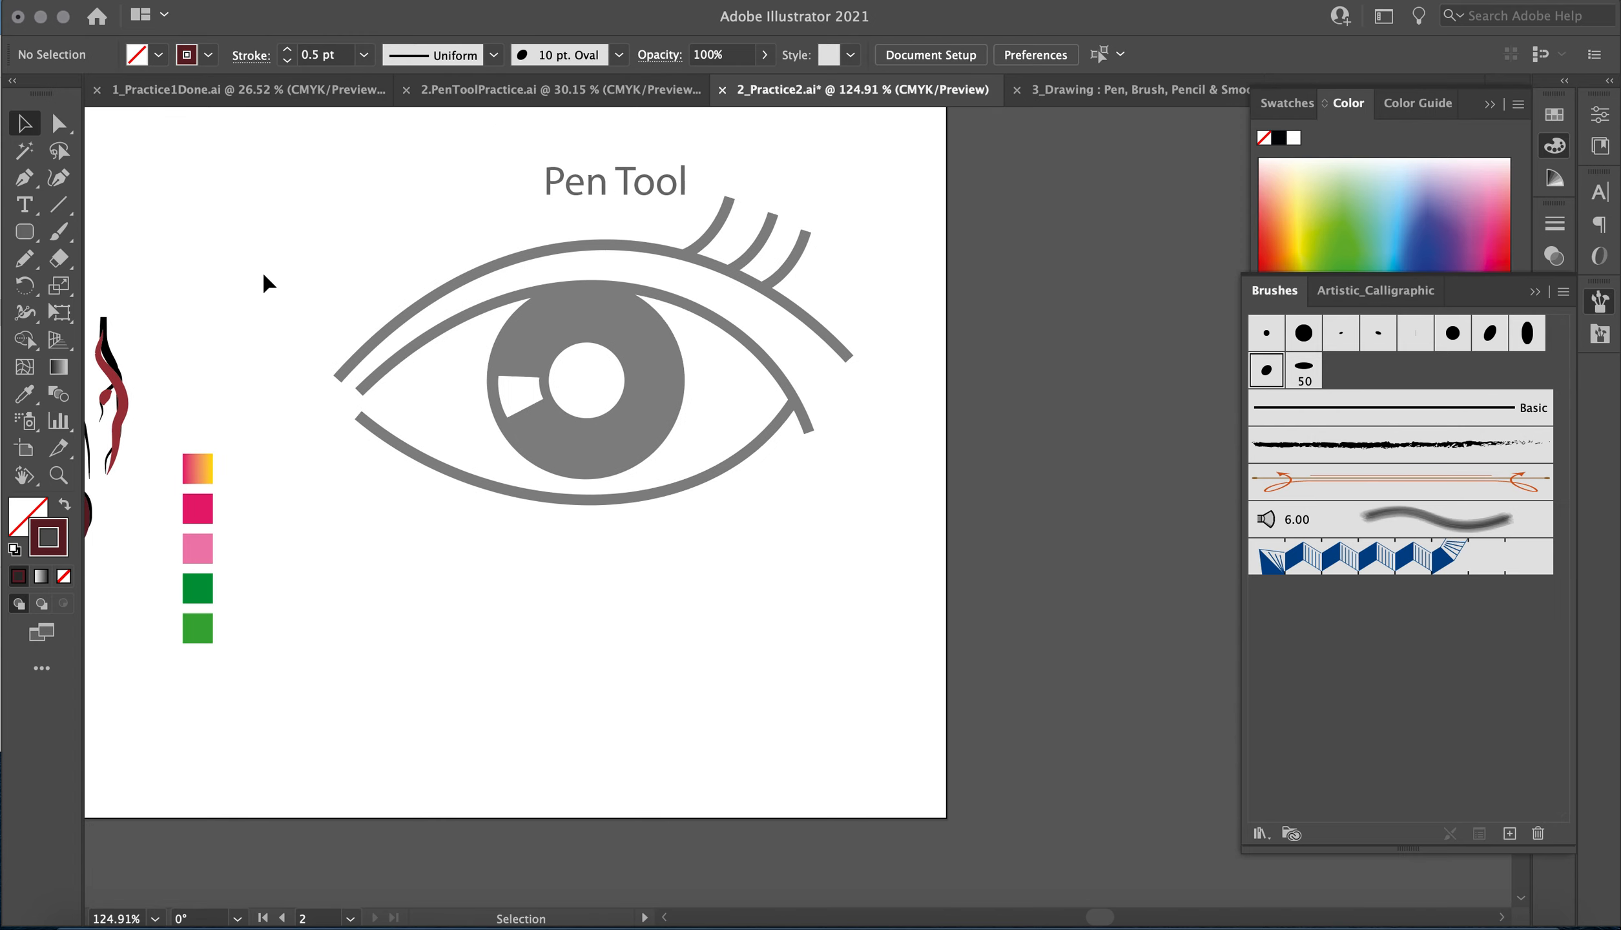
pyautogui.click(24, 178)
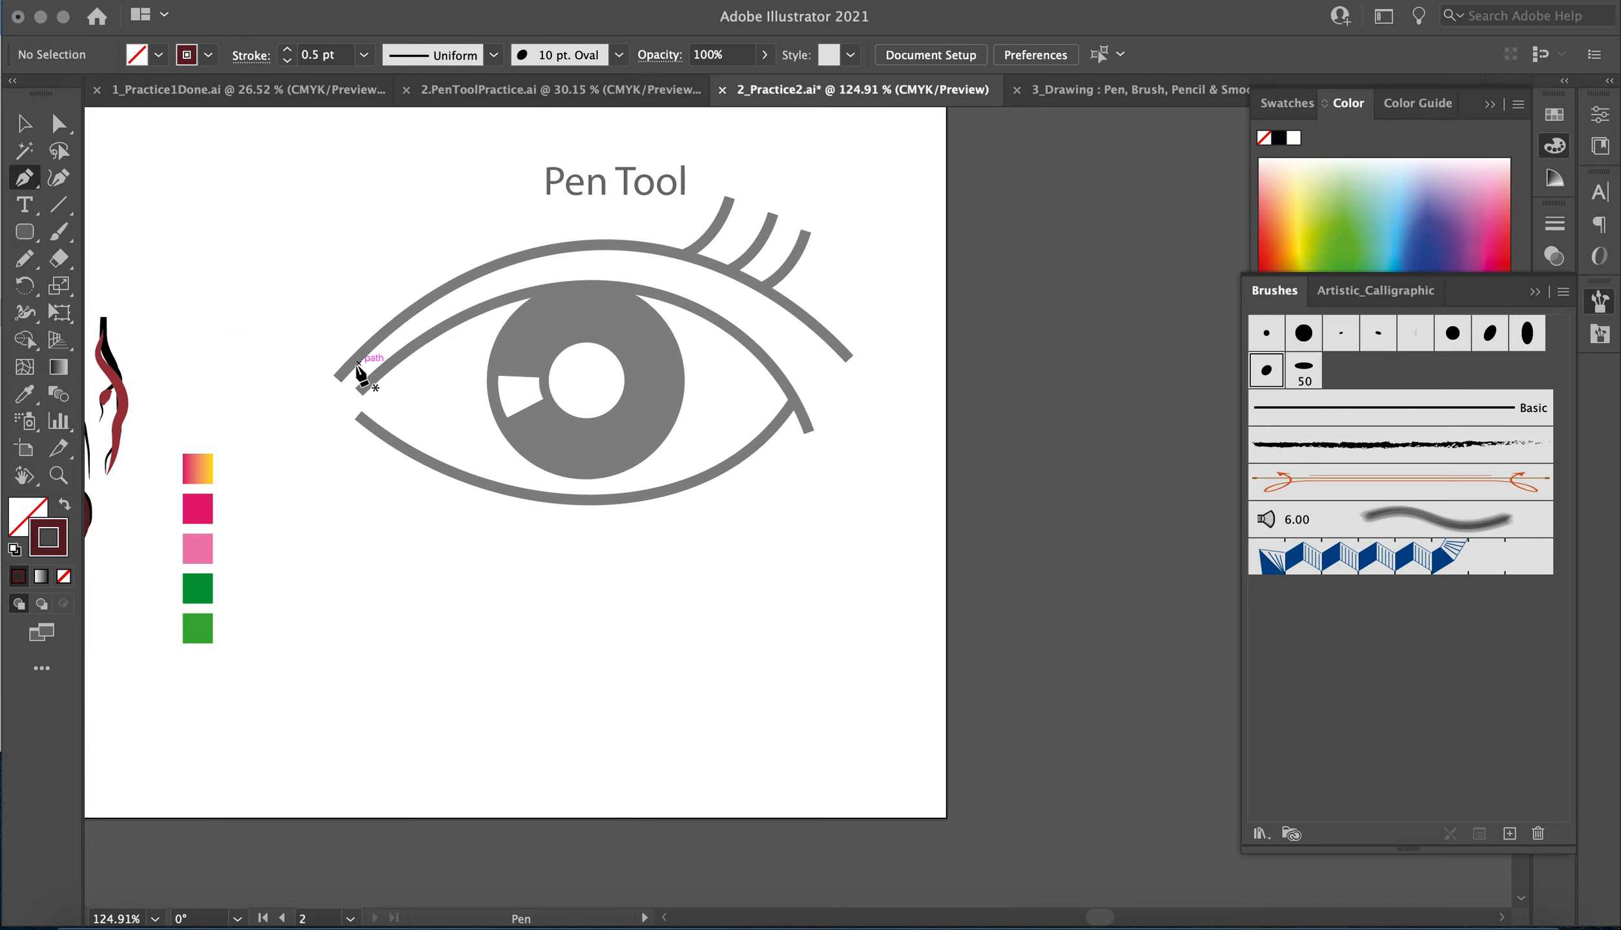
pyautogui.click(341, 375)
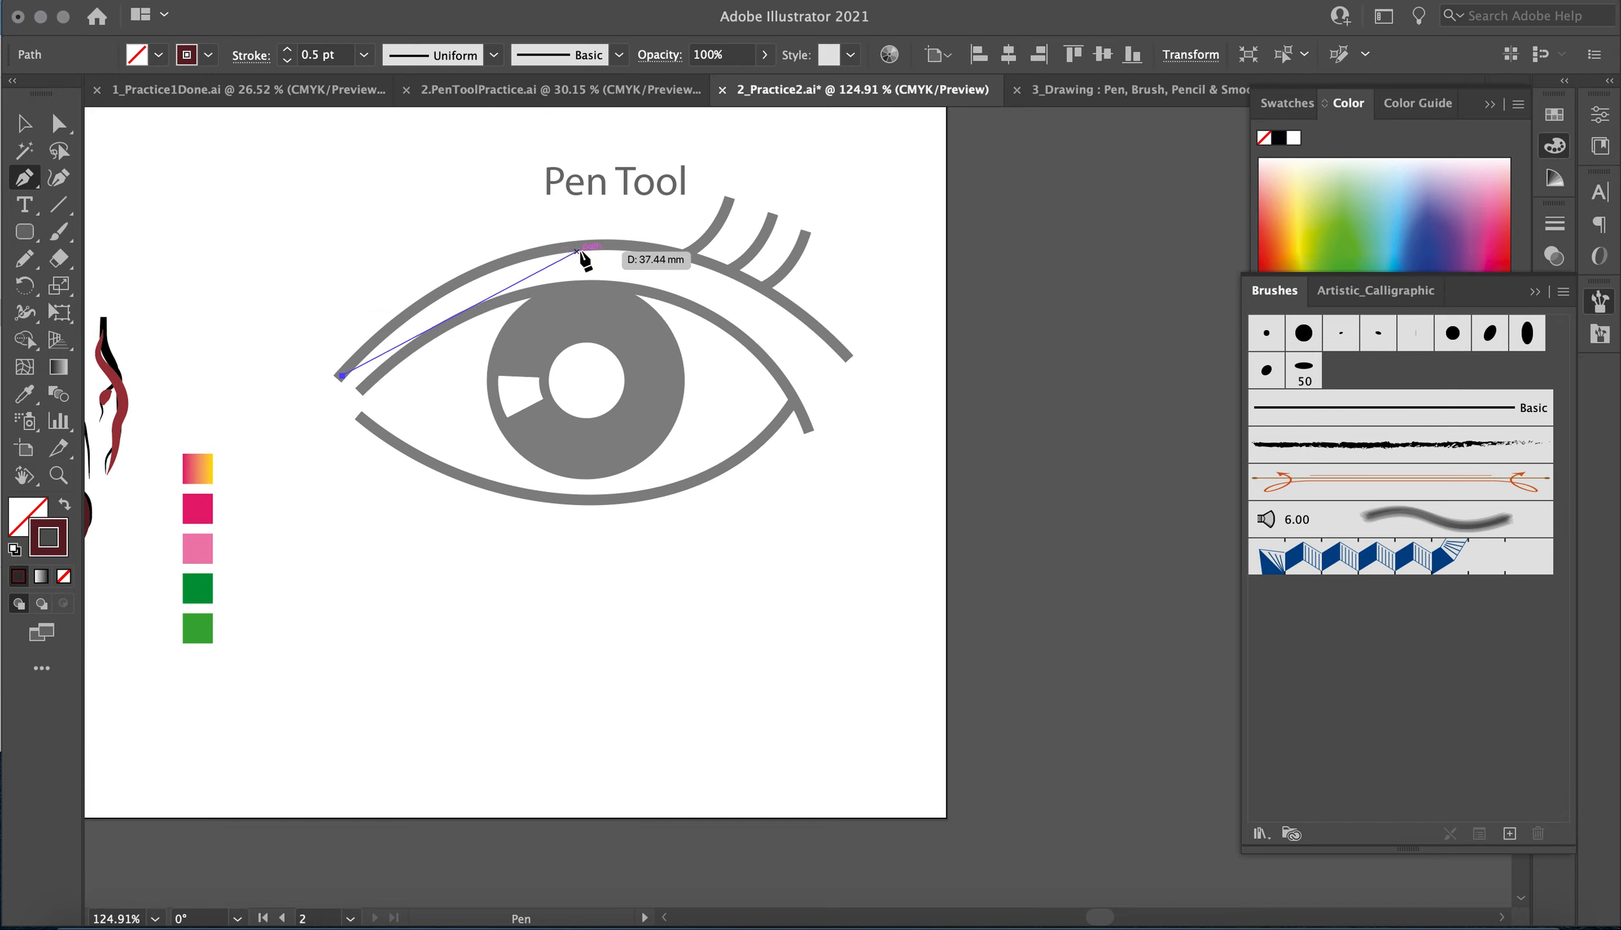
pyautogui.moveTo(594, 244); pyautogui.dragTo(756, 253)
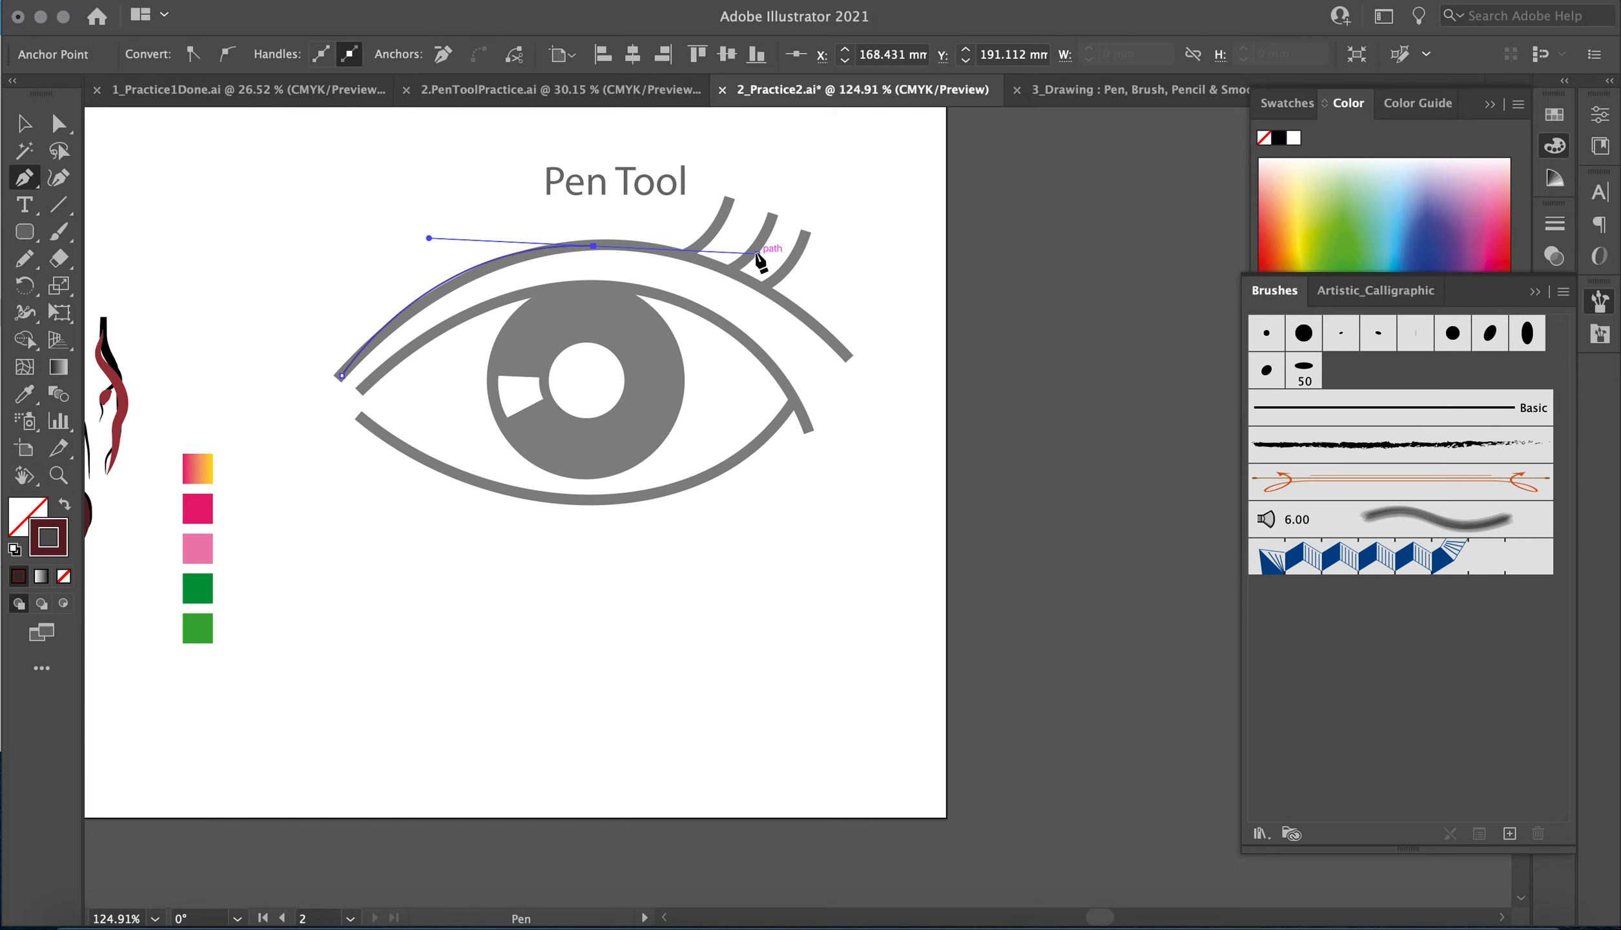
pyautogui.click(844, 348)
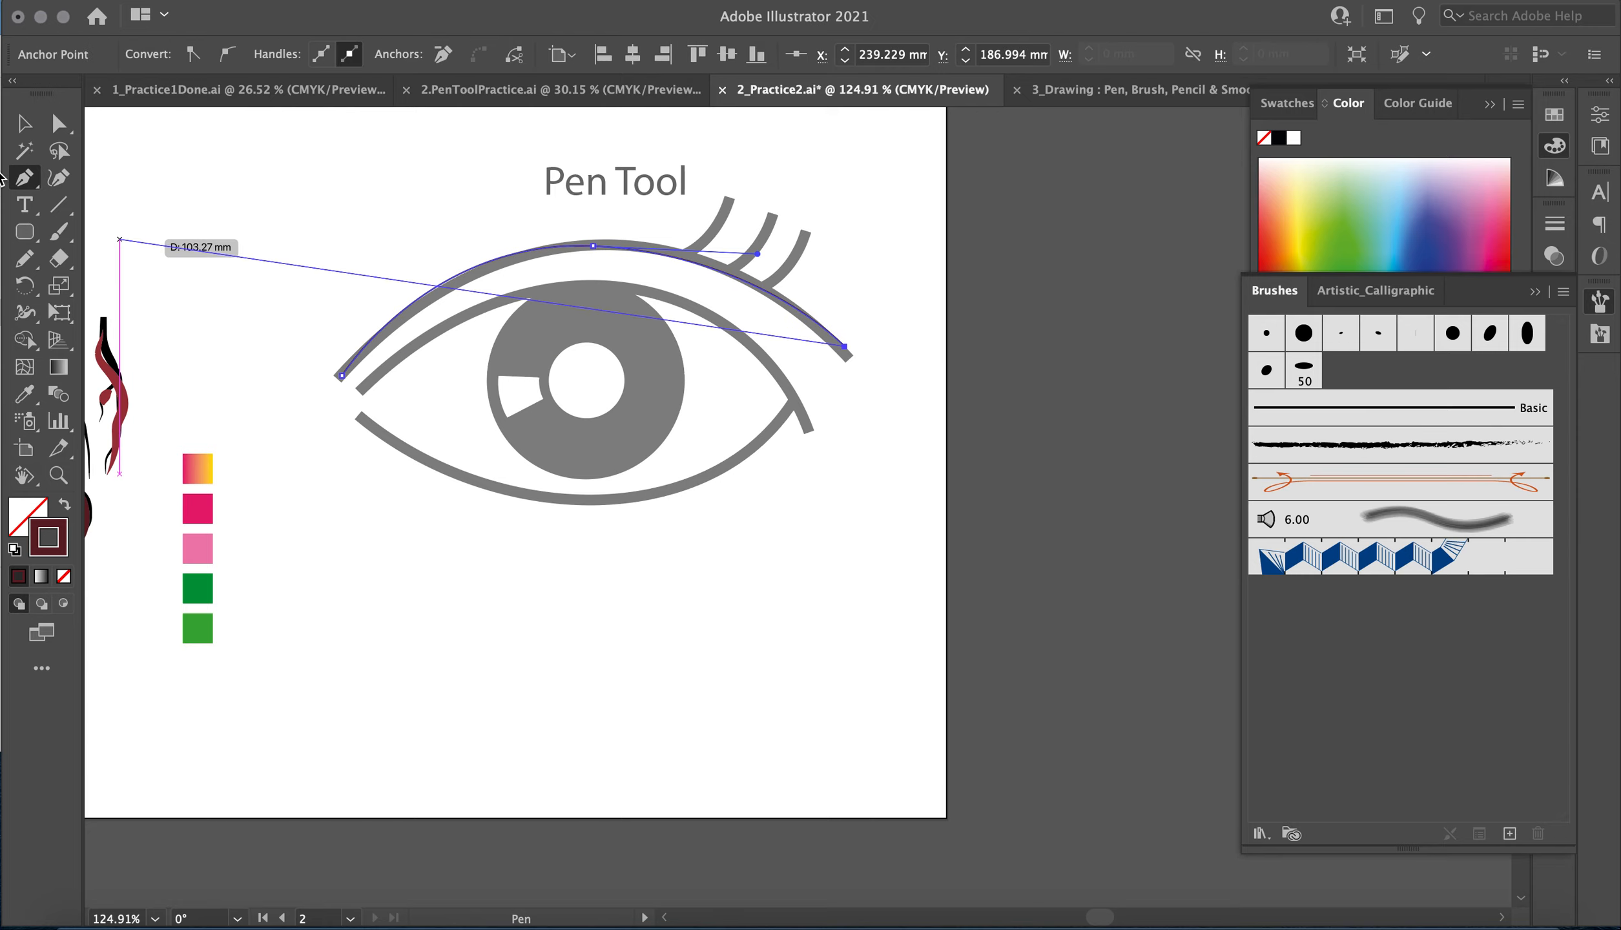
# Trace the eye's second upper lid curve with the Pen tool, from its left end over a smooth peak to its right tip, and deselect it.
pyautogui.click(25, 128)
pyautogui.click(387, 513)
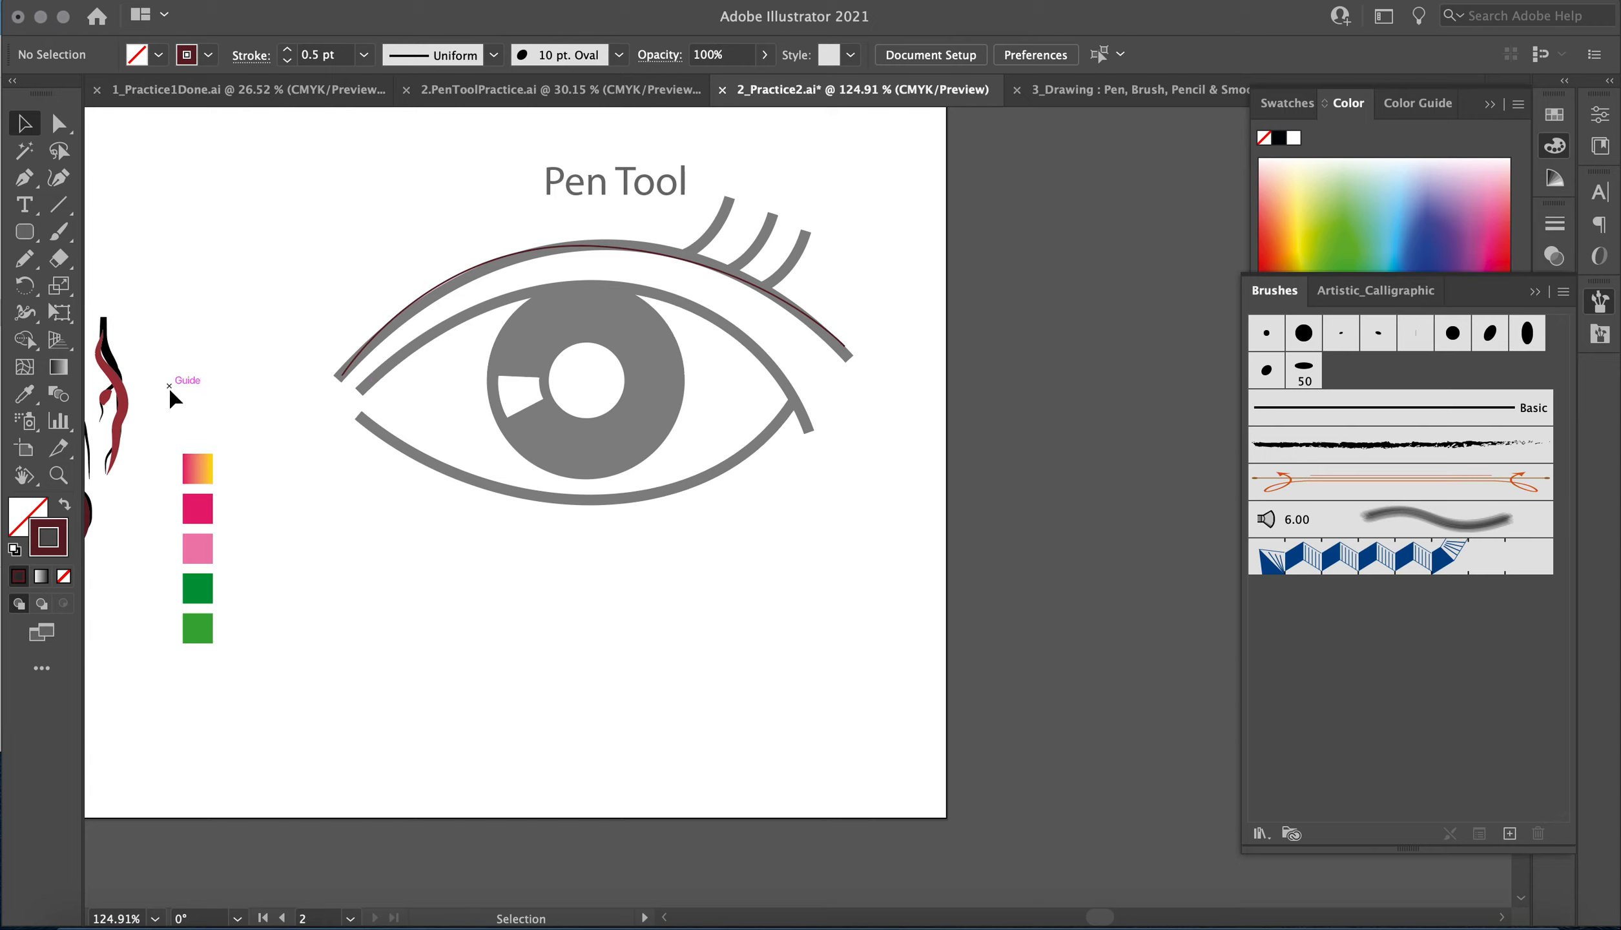
pyautogui.click(25, 178)
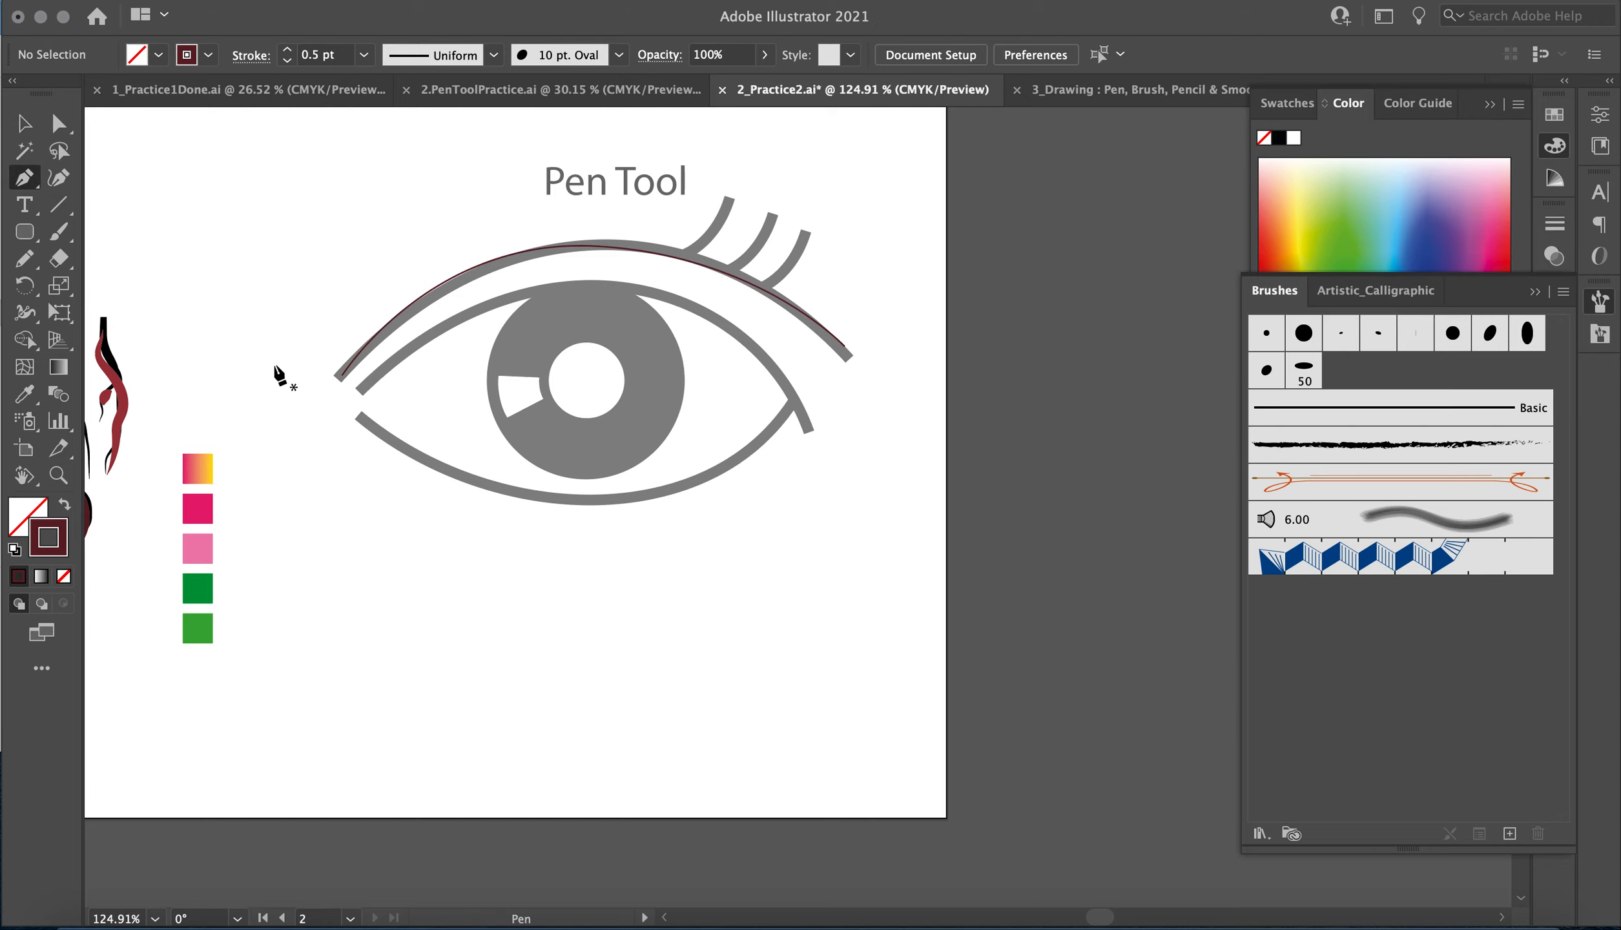
pyautogui.click(363, 396)
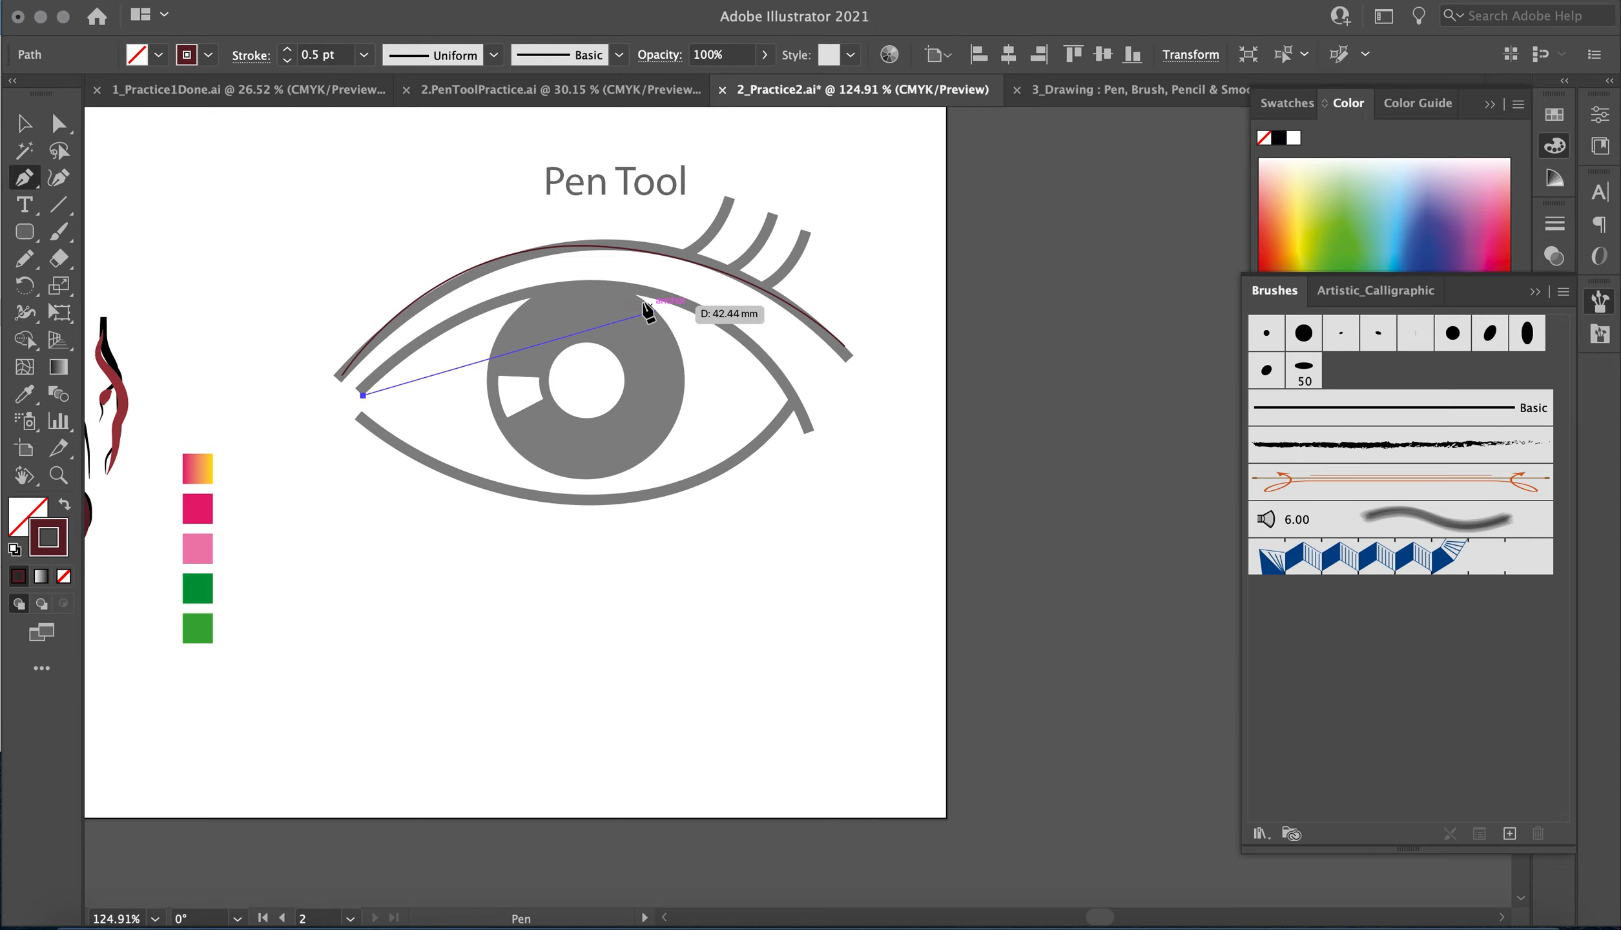
pyautogui.moveTo(586, 289); pyautogui.dragTo(713, 303)
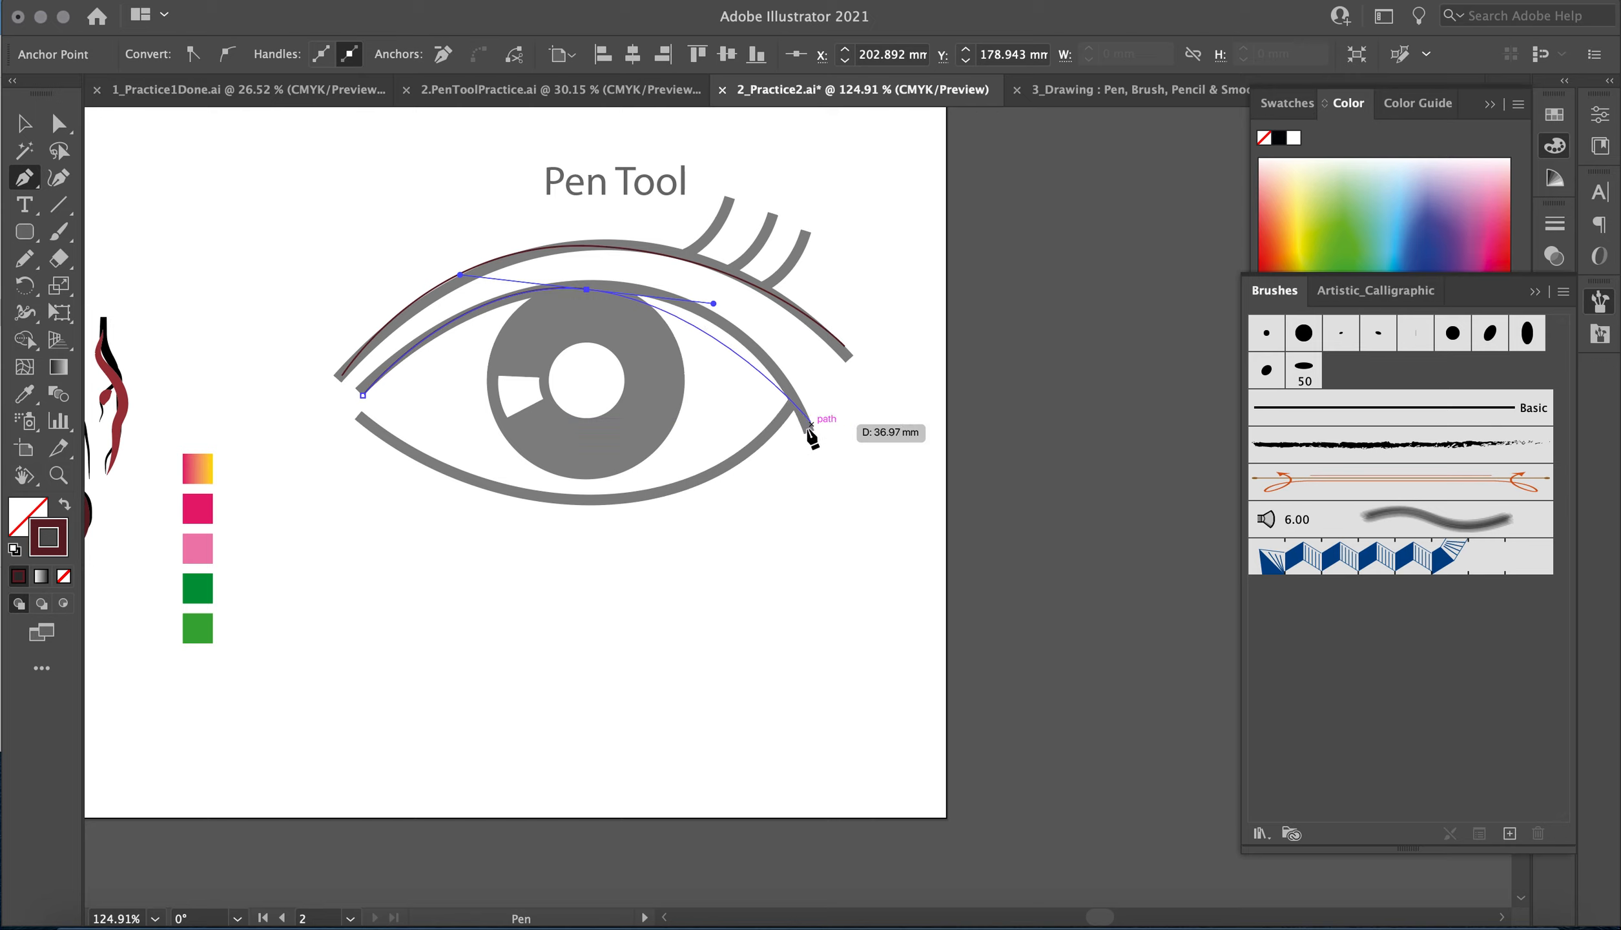
pyautogui.moveTo(803, 429); pyautogui.dragTo(867, 550)
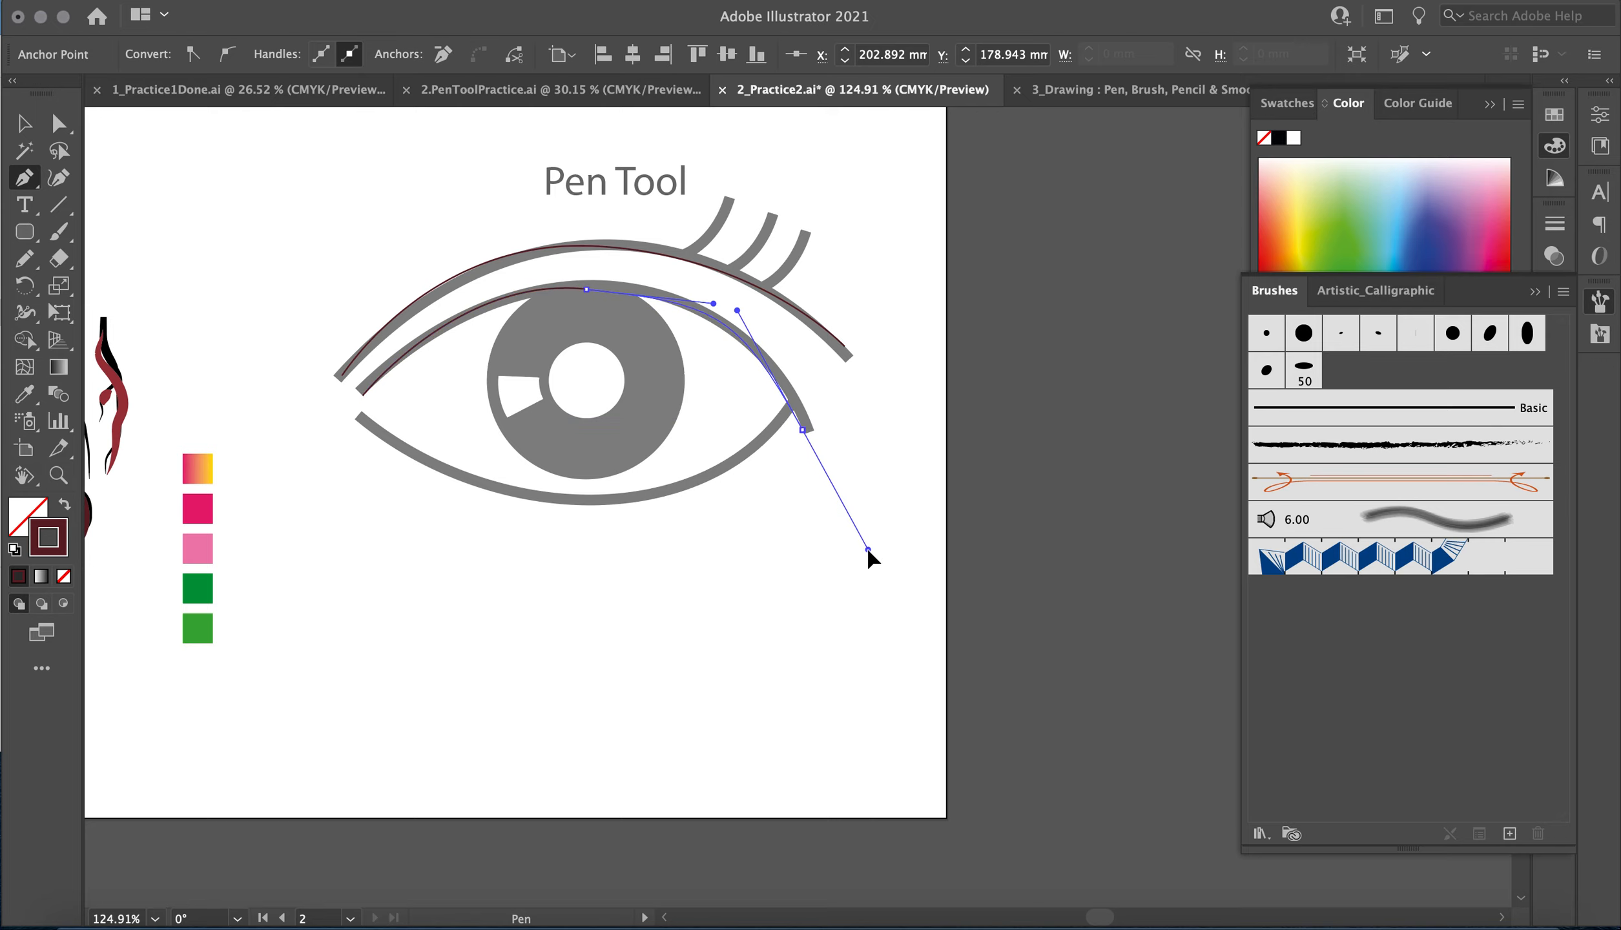
pyautogui.click(24, 125)
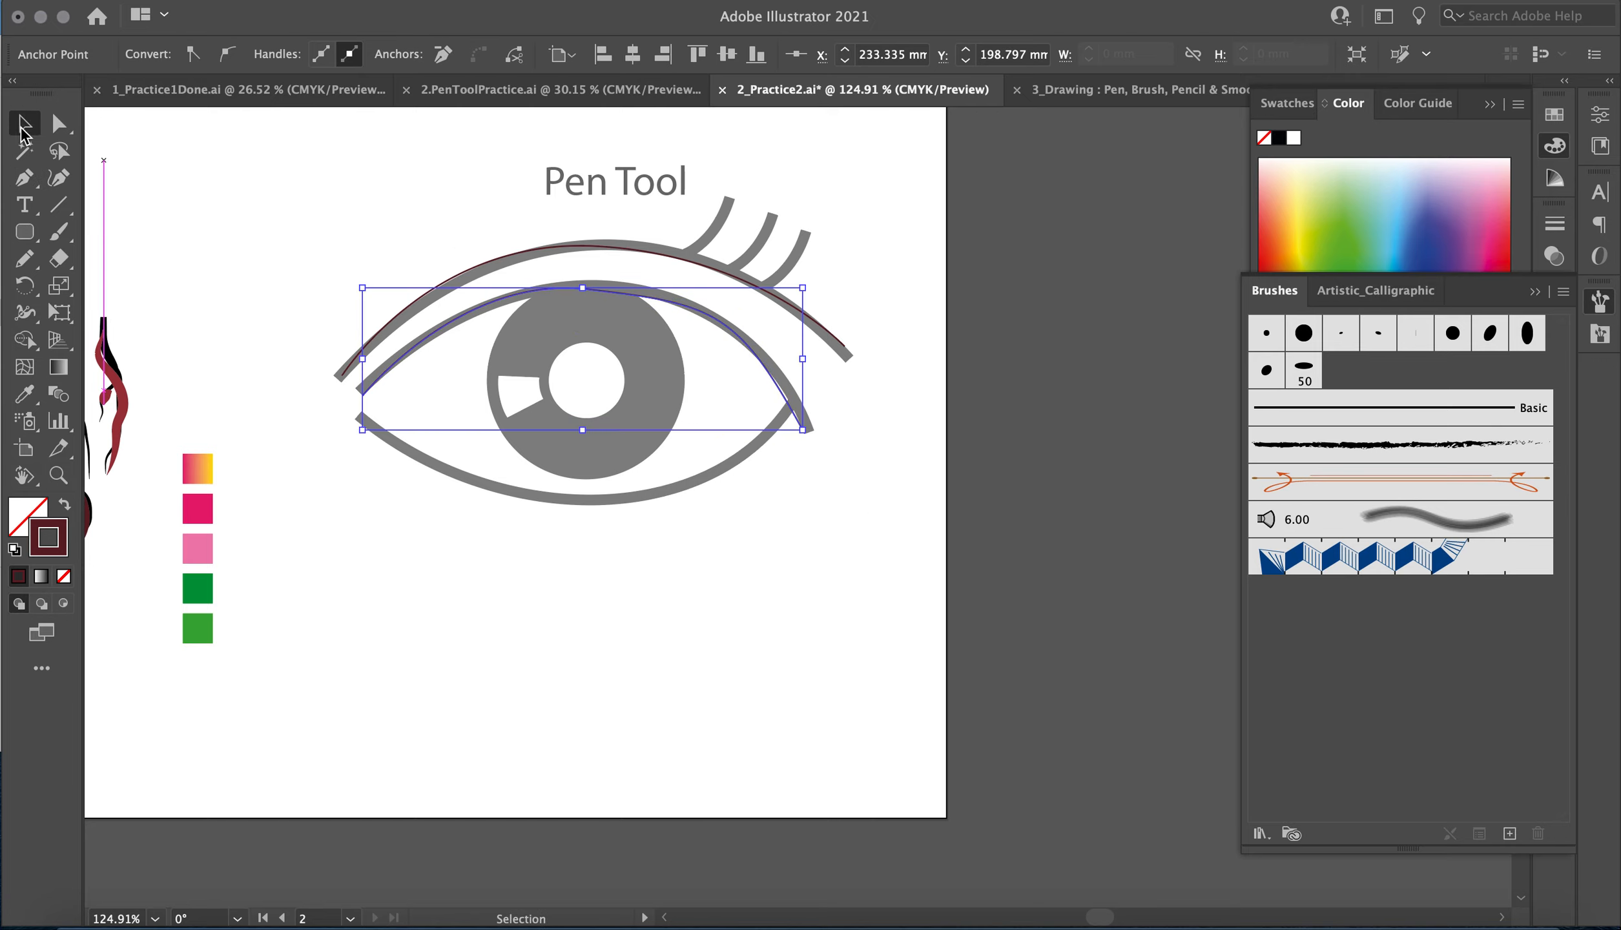
pyautogui.click(196, 355)
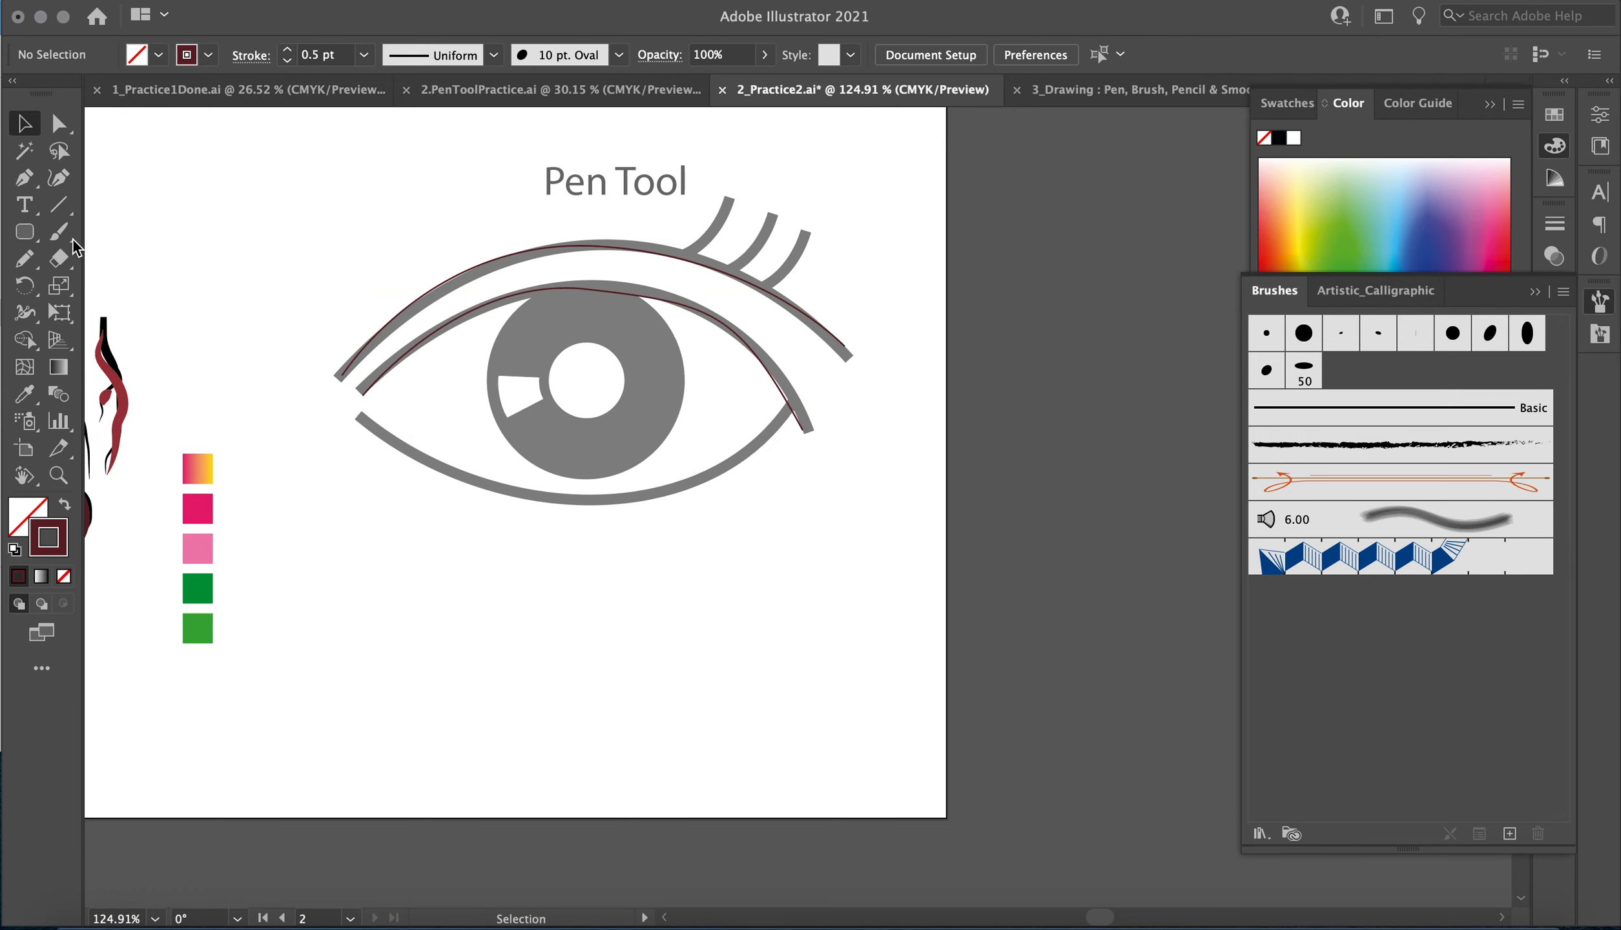
# Trace the lower lid with the Pen tool as one curved segment from its left end to the junction with the upper lid.
pyautogui.click(24, 177)
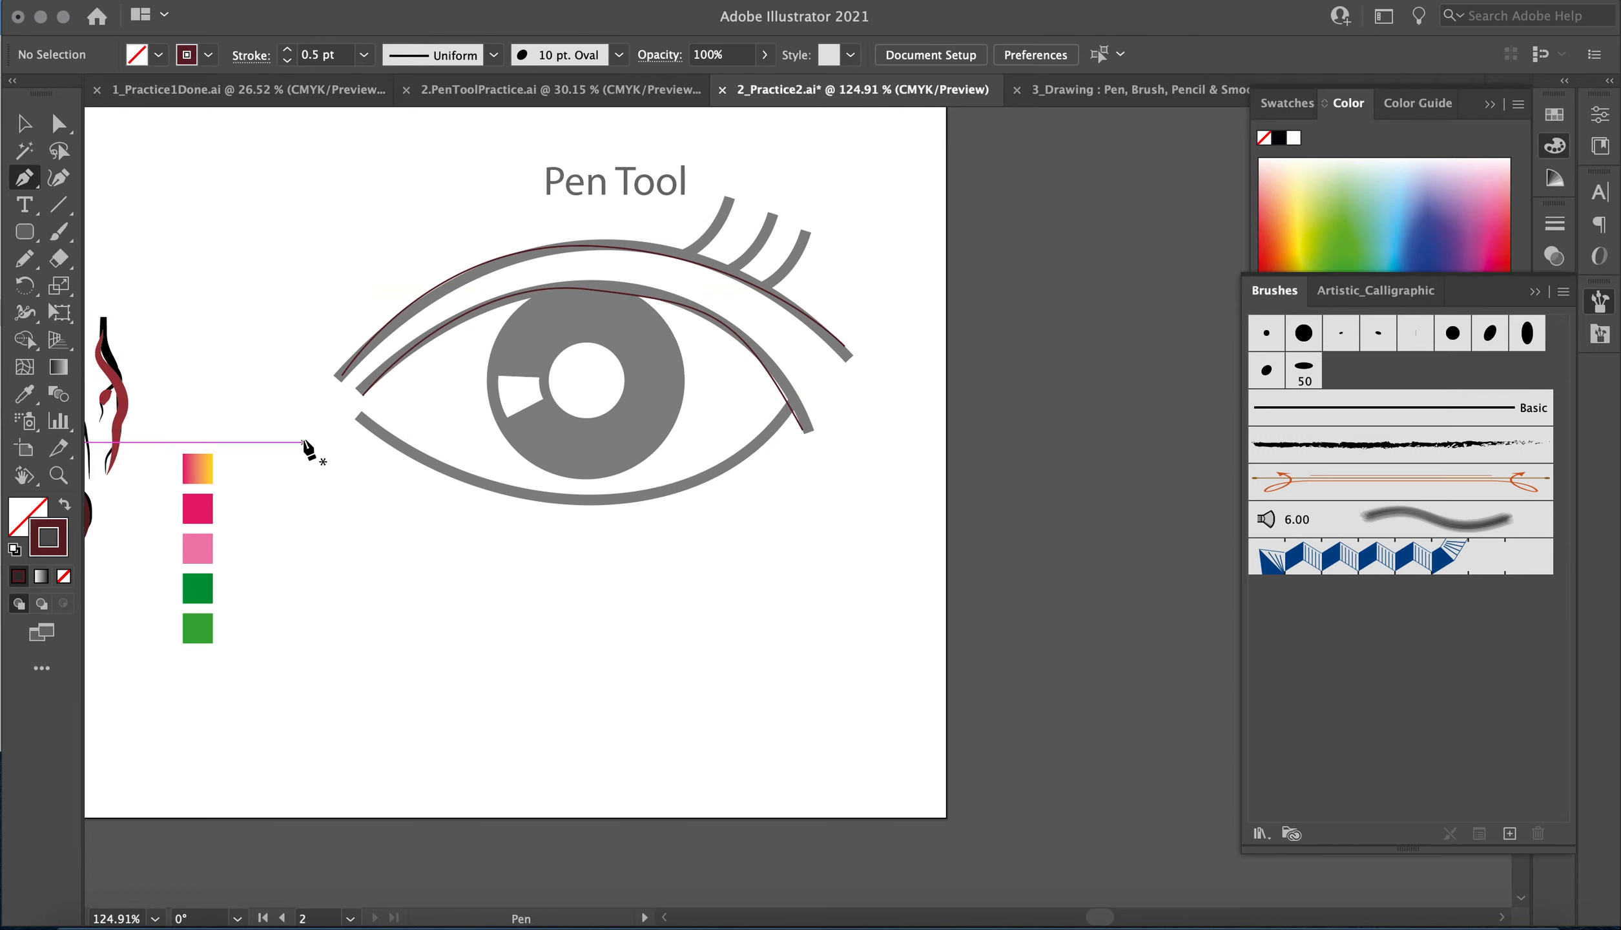
pyautogui.click(363, 418)
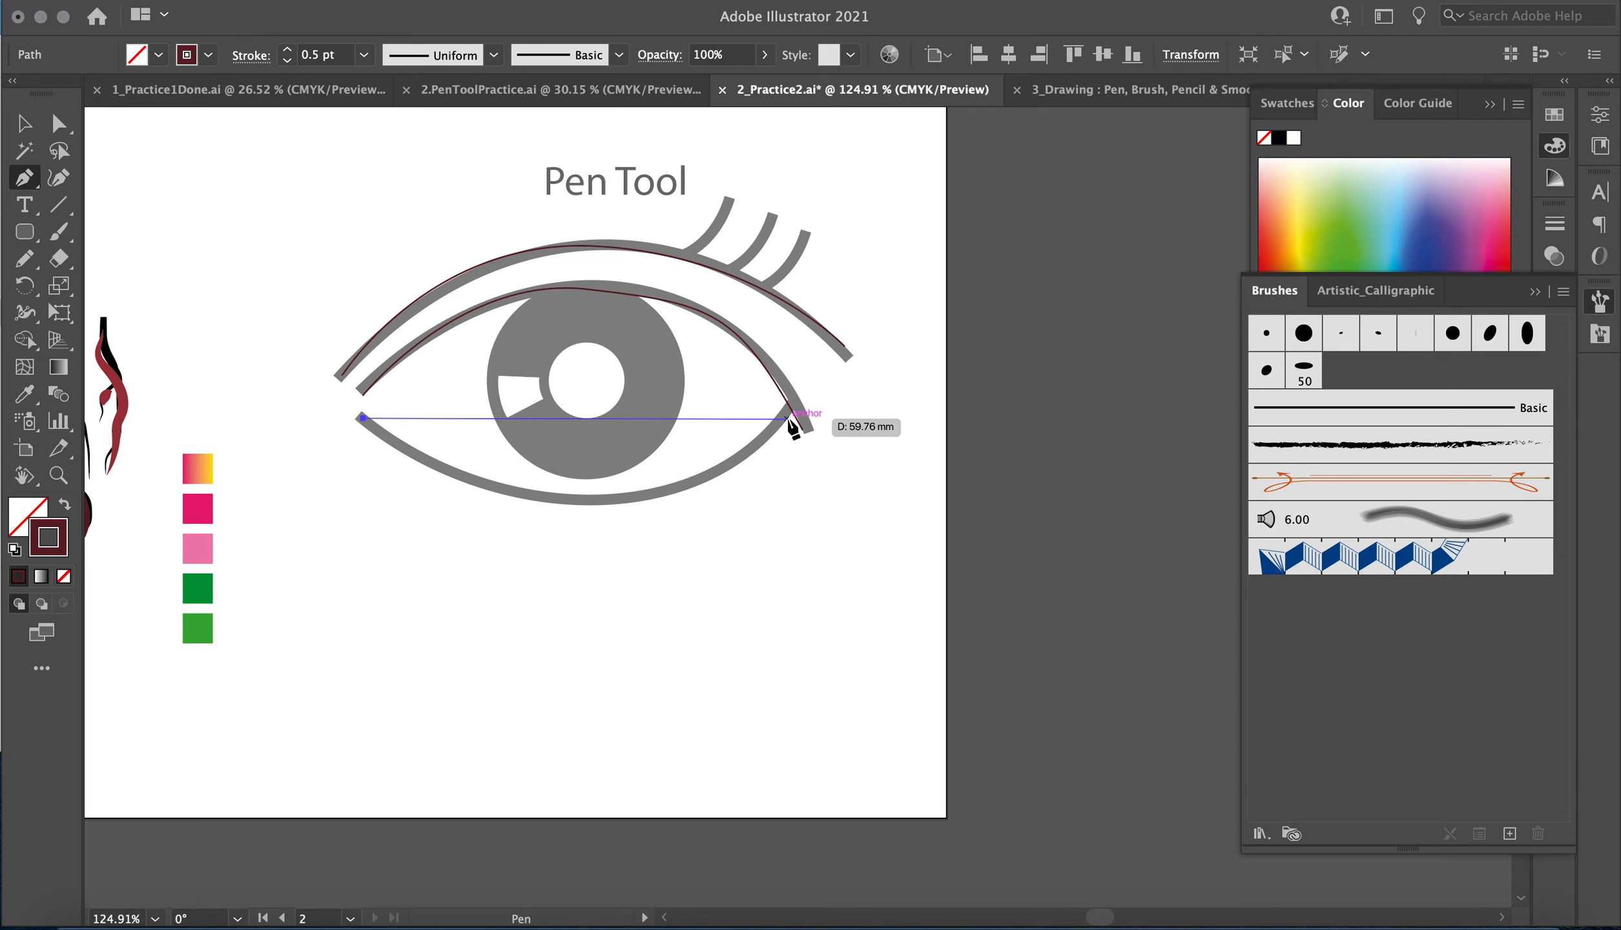
pyautogui.moveTo(783, 409); pyautogui.dragTo(980, 199)
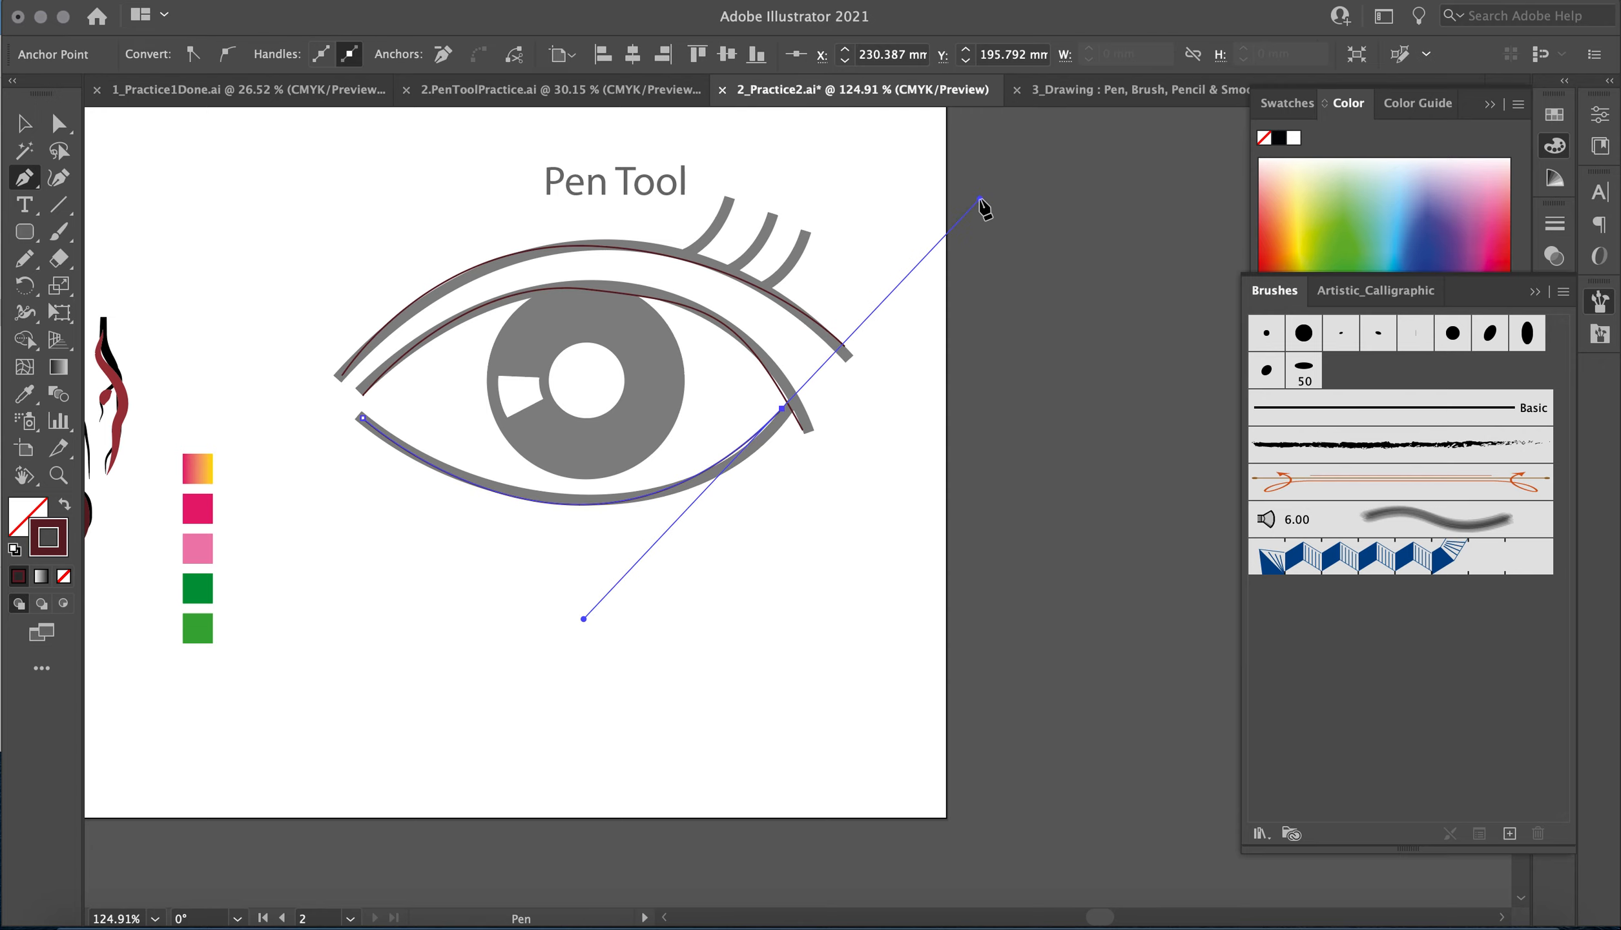
pyautogui.click(13, 119)
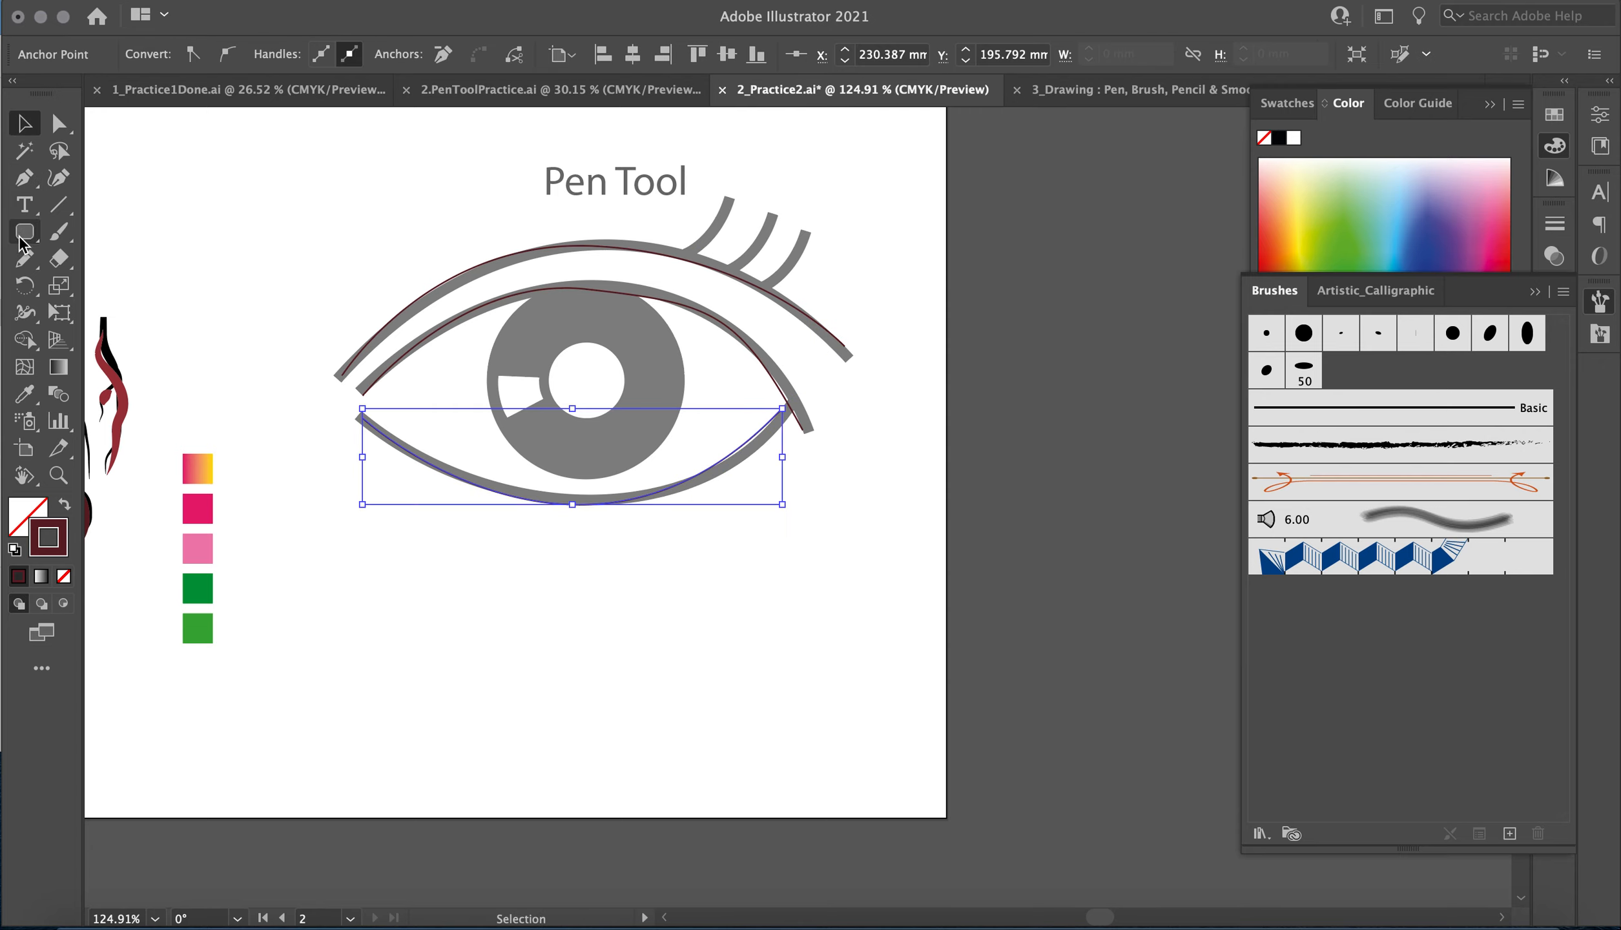
# Set the stroke weight of all three traced lid curves to 6 pt.
pyautogui.moveTo(24, 231); pyautogui.dragTo(135, 286)
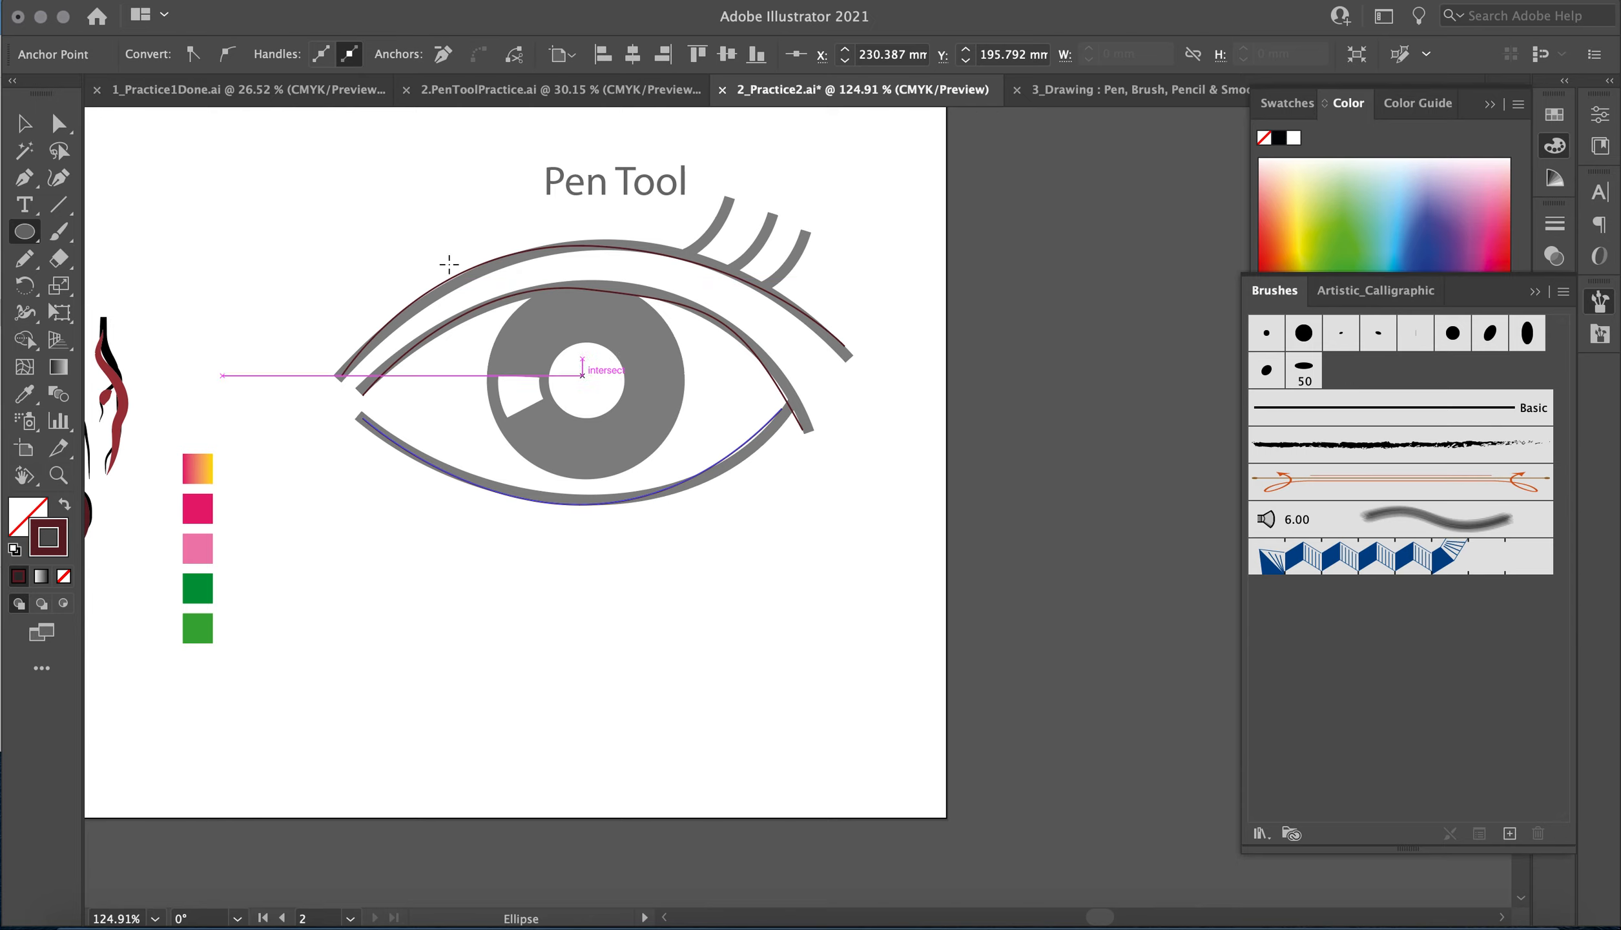
pyautogui.click(24, 123)
pyautogui.moveTo(349, 233); pyautogui.dragTo(549, 630)
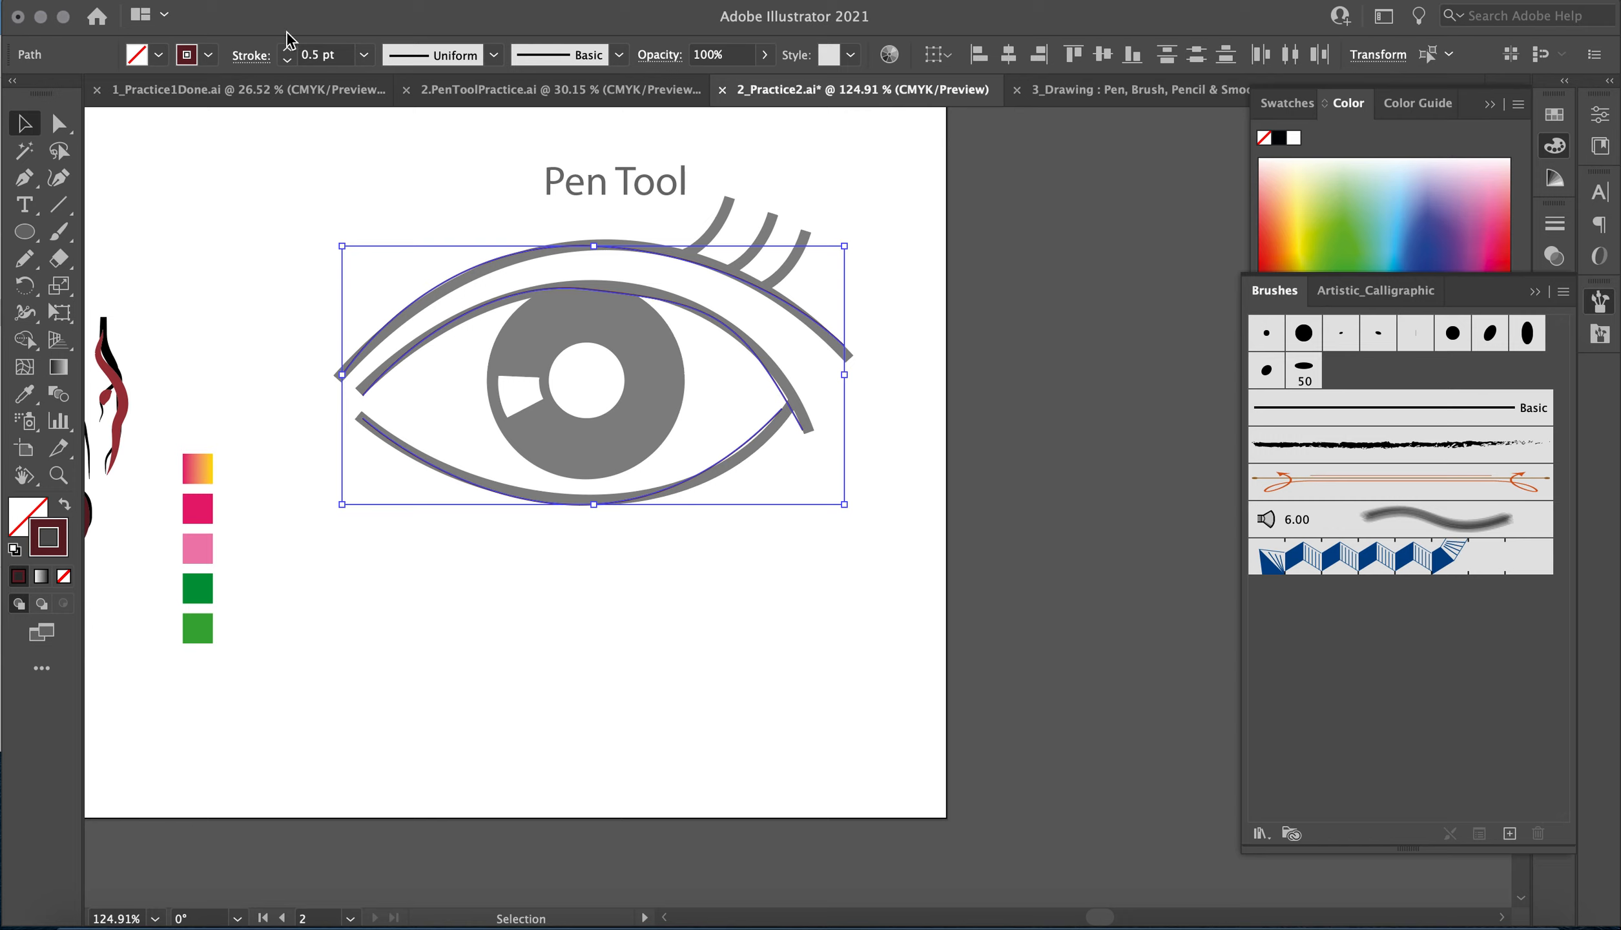
pyautogui.click(289, 50)
pyautogui.click(289, 51)
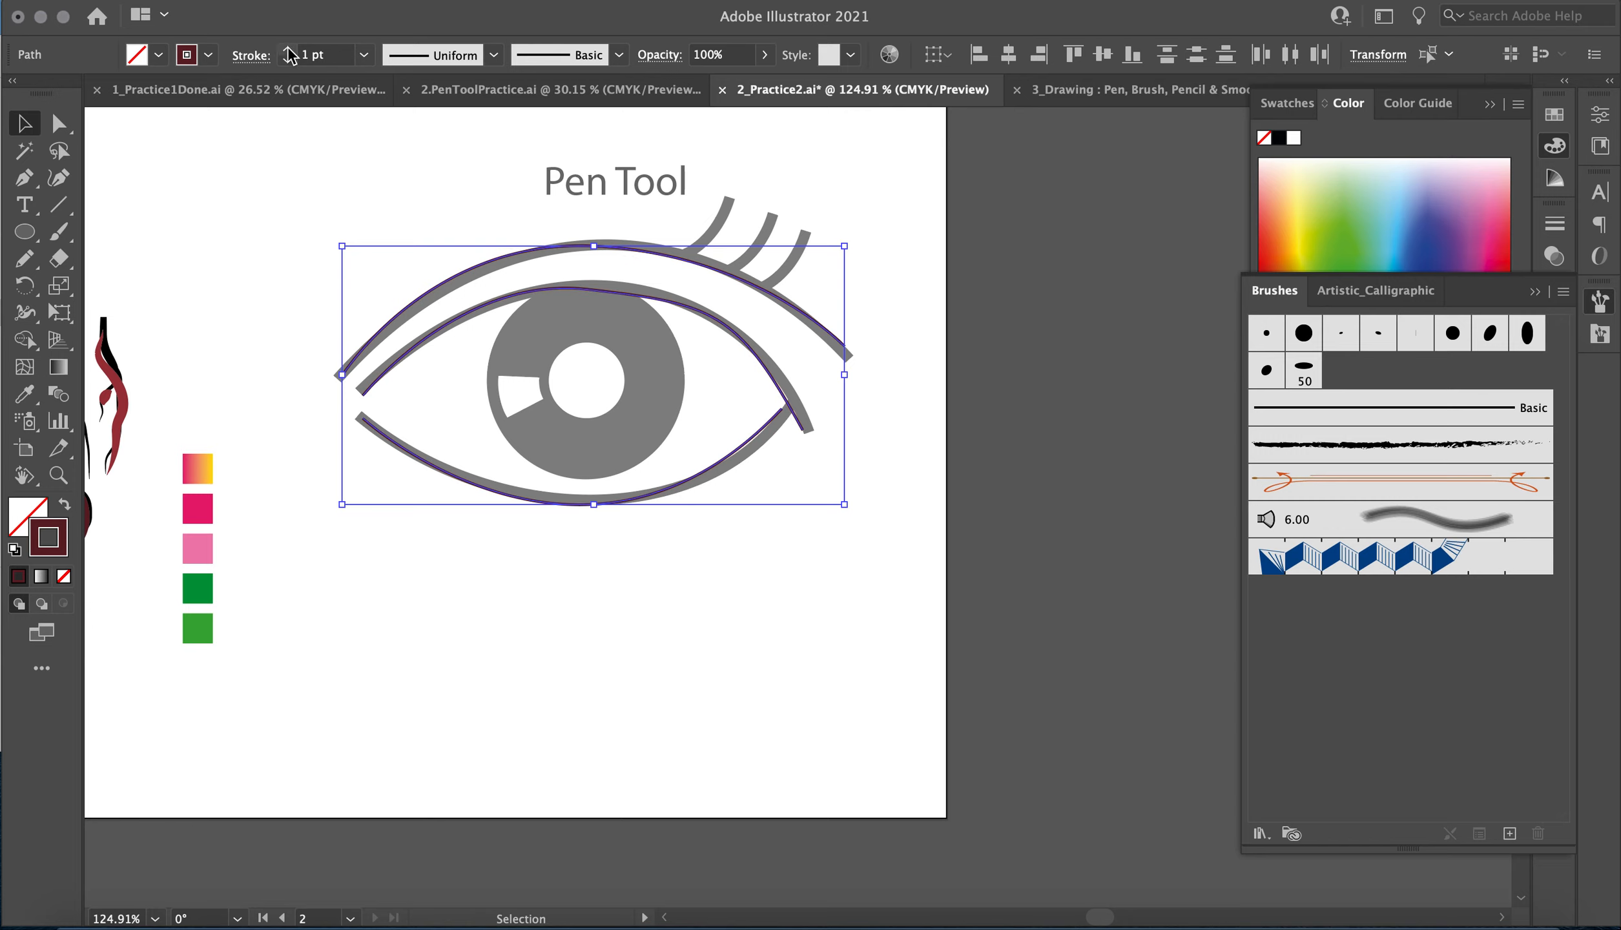
pyautogui.click(288, 50)
pyautogui.click(289, 50)
pyautogui.click(288, 50)
pyautogui.click(289, 50)
pyautogui.click(289, 51)
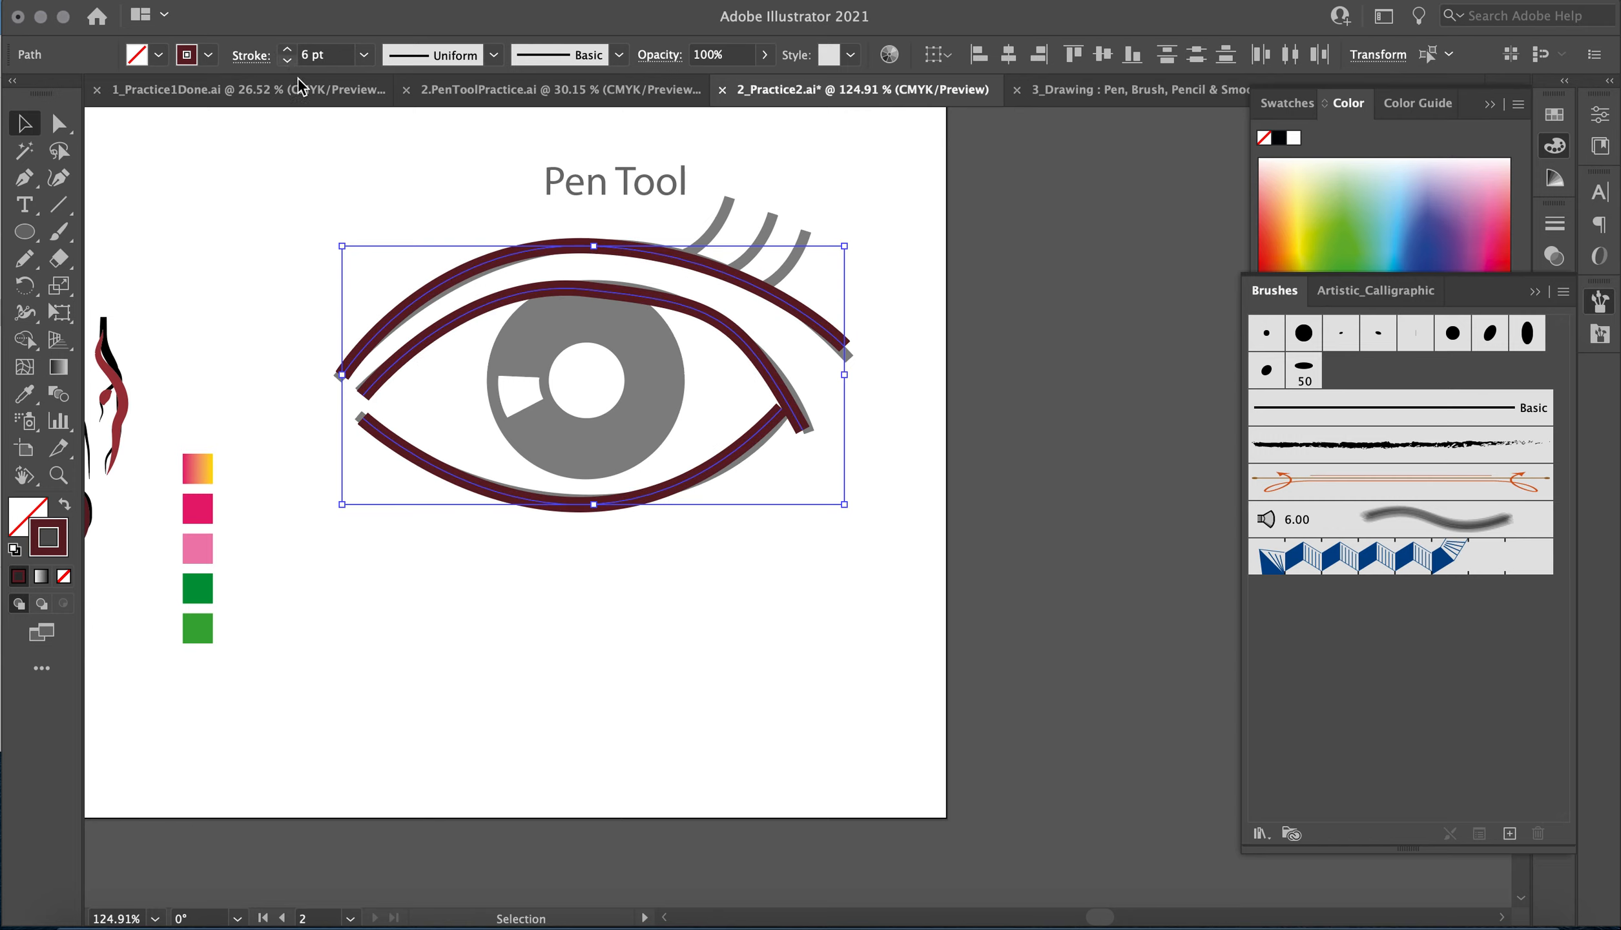
# Draw a circle over the iris from its centre, swap its fill and stroke for a solid maroon fill, and deselect it.
pyautogui.click(24, 232)
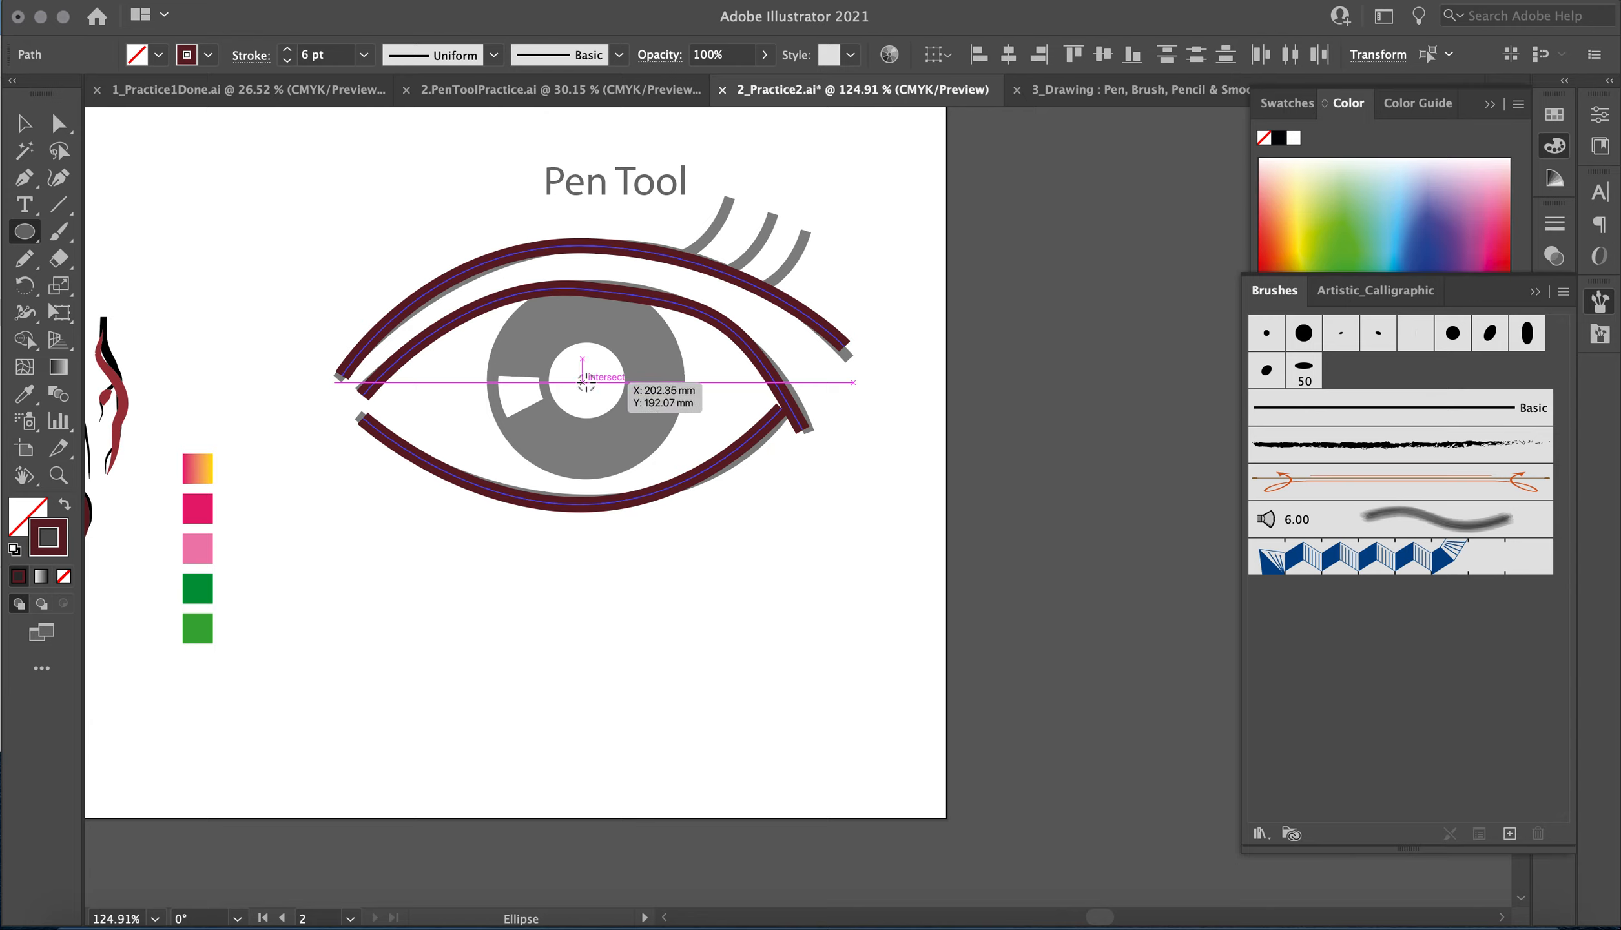
pyautogui.moveTo(586, 380); pyautogui.dragTo(510, 280)
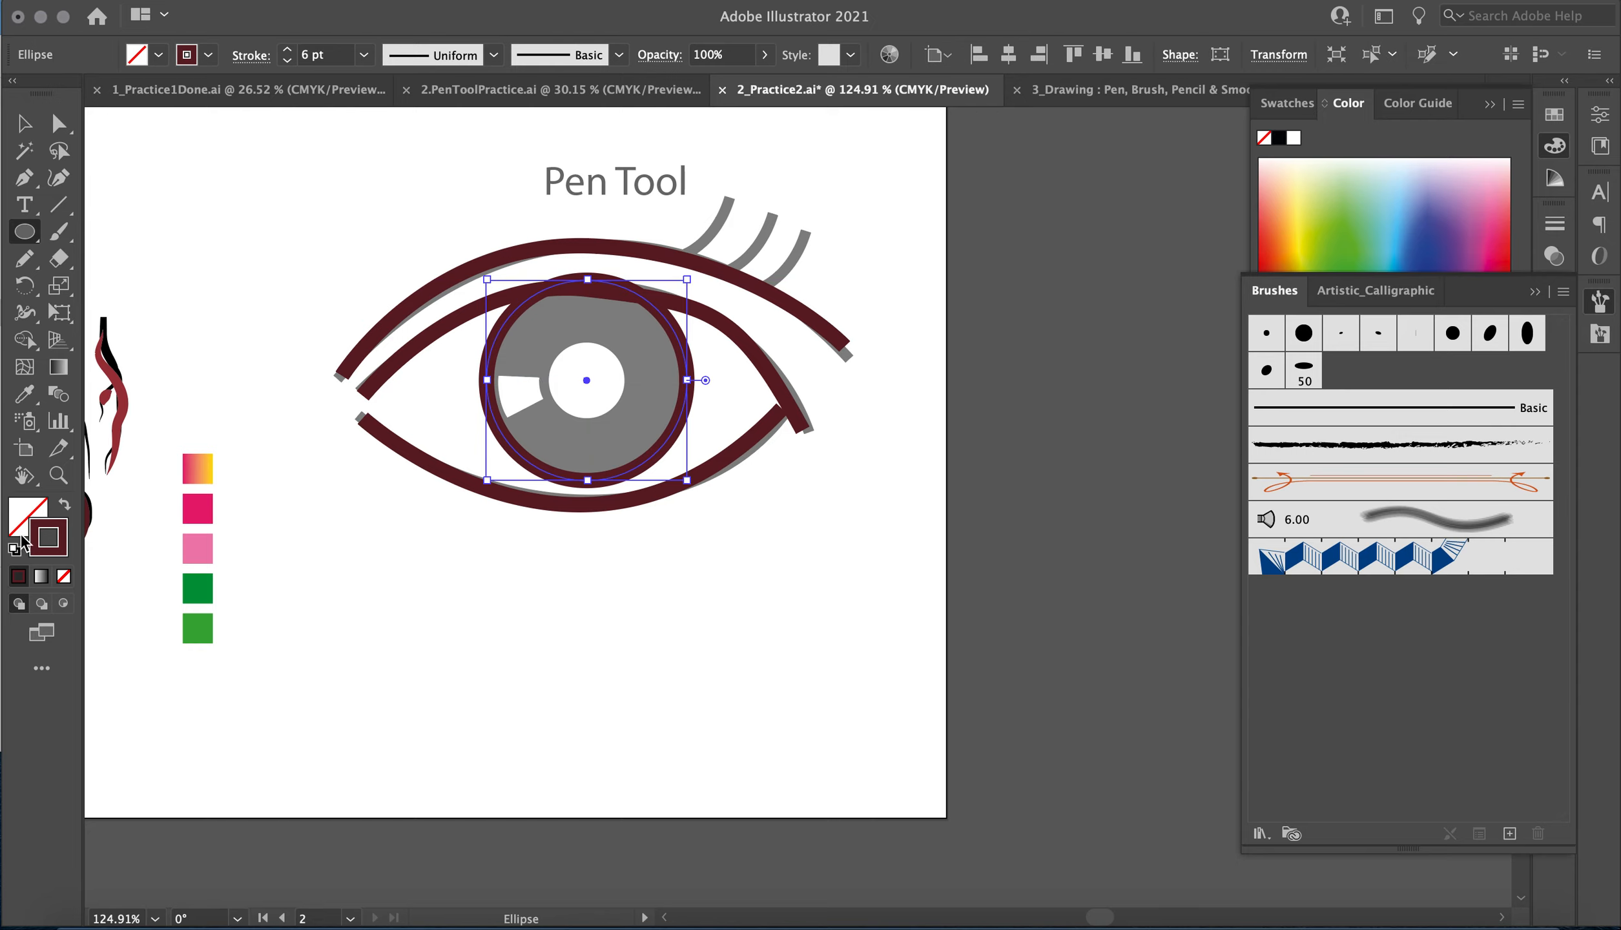
pyautogui.click(62, 509)
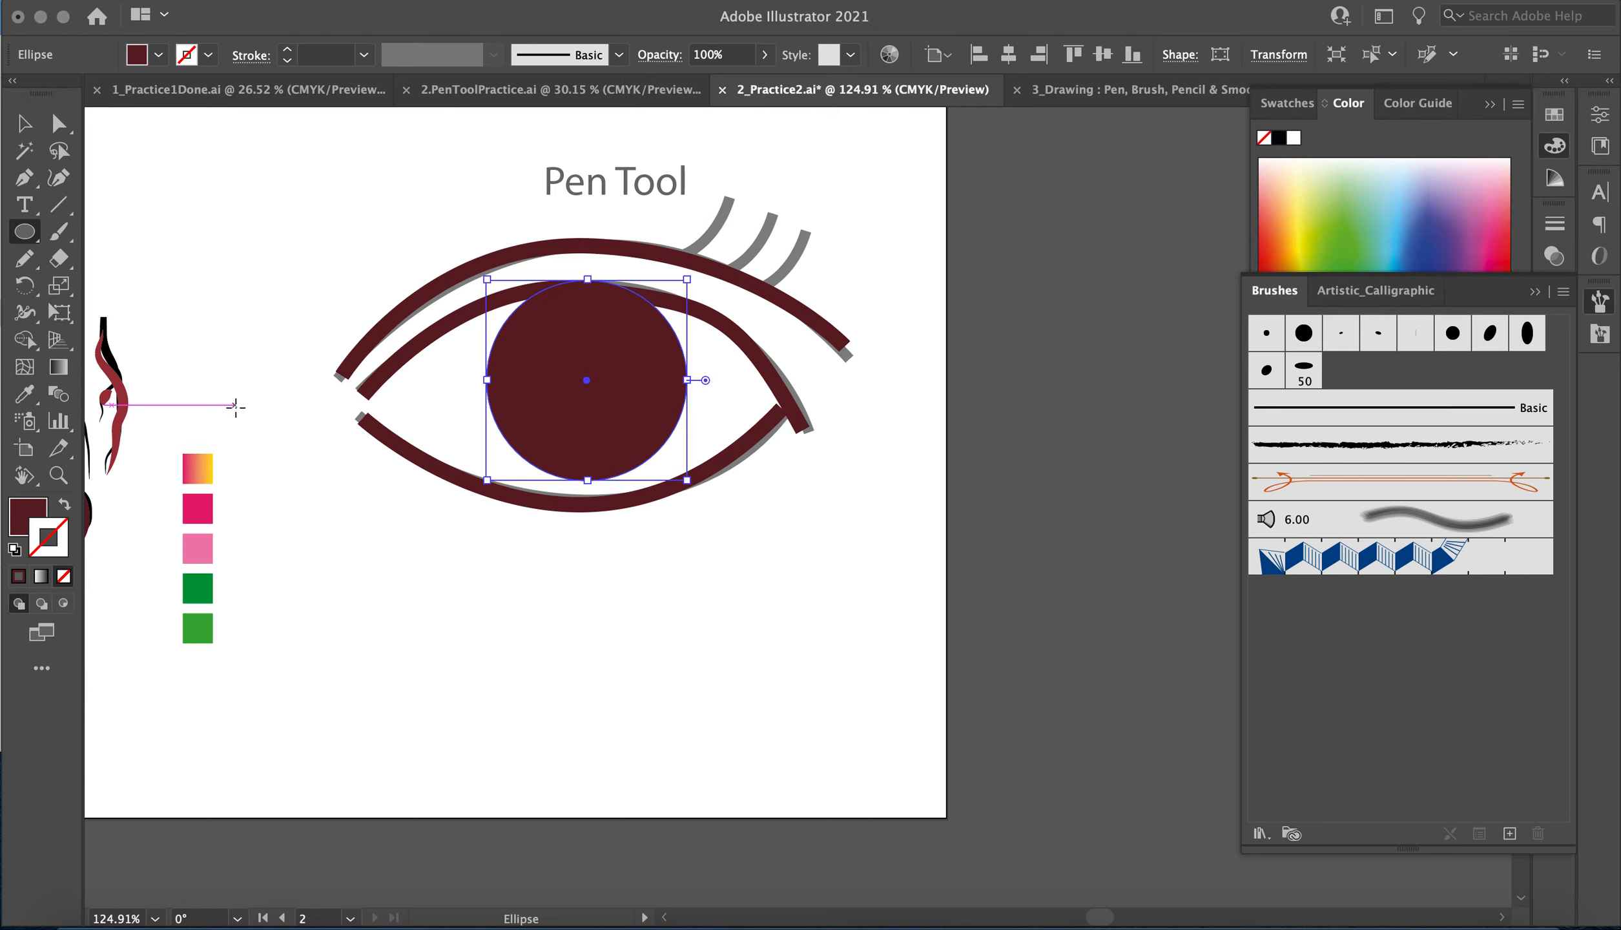
pyautogui.click(24, 123)
pyautogui.click(274, 323)
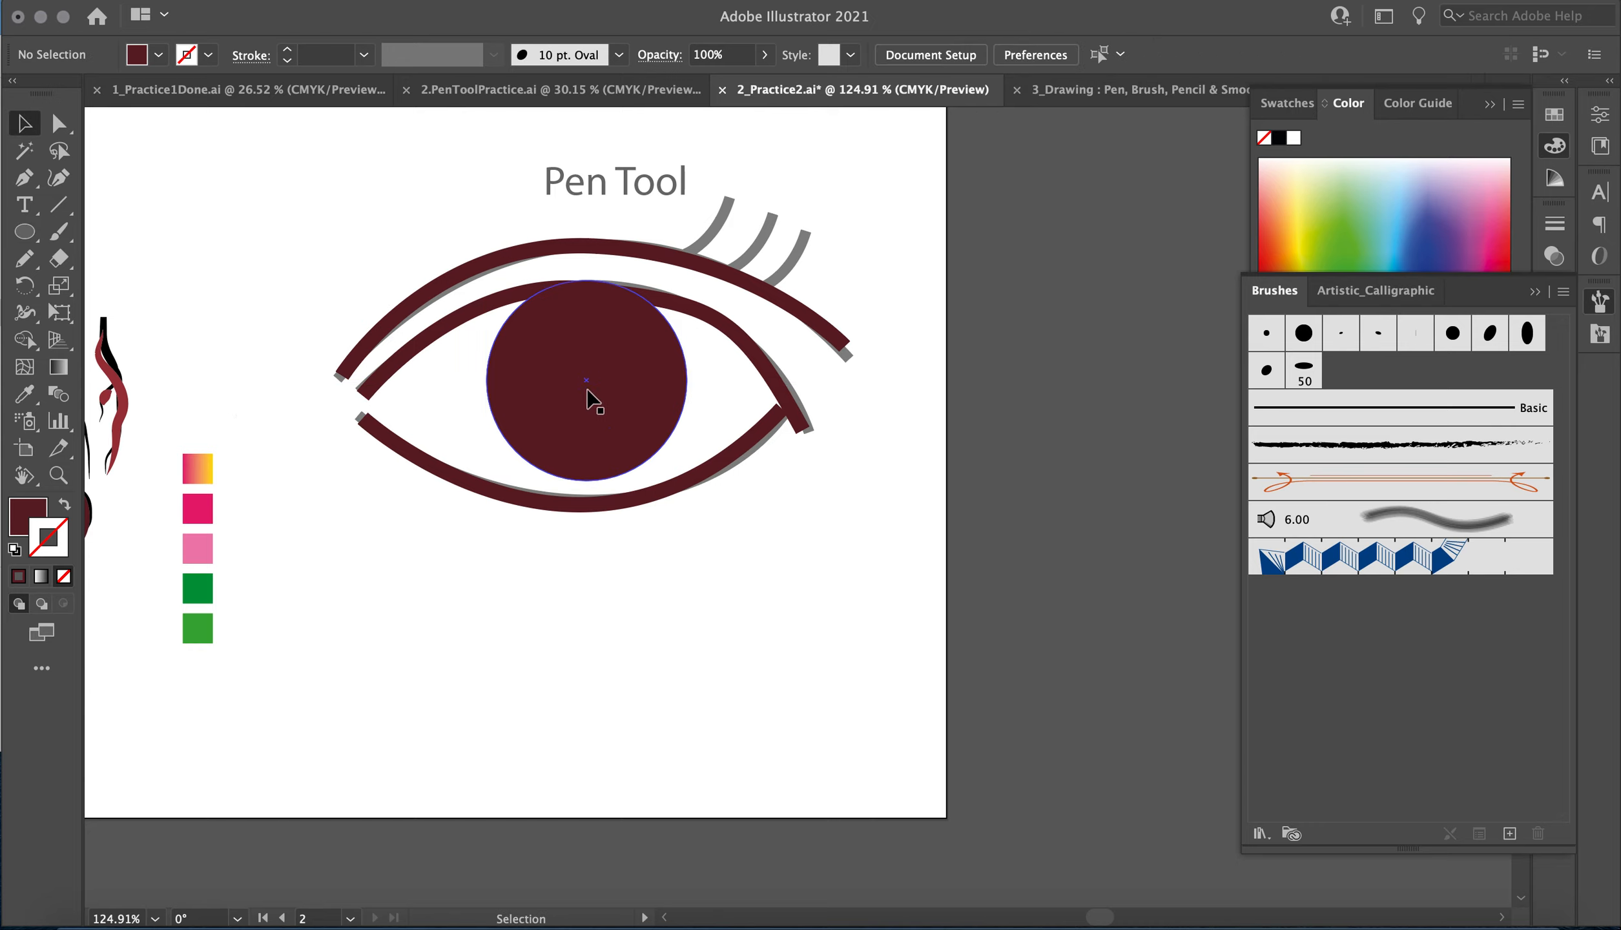
# Move the maroon iris circle aside and trace the wedge-shaped highlight underneath as a closed Pen shape.
pyautogui.moveTo(624, 439); pyautogui.dragTo(766, 440)
pyautogui.click(25, 178)
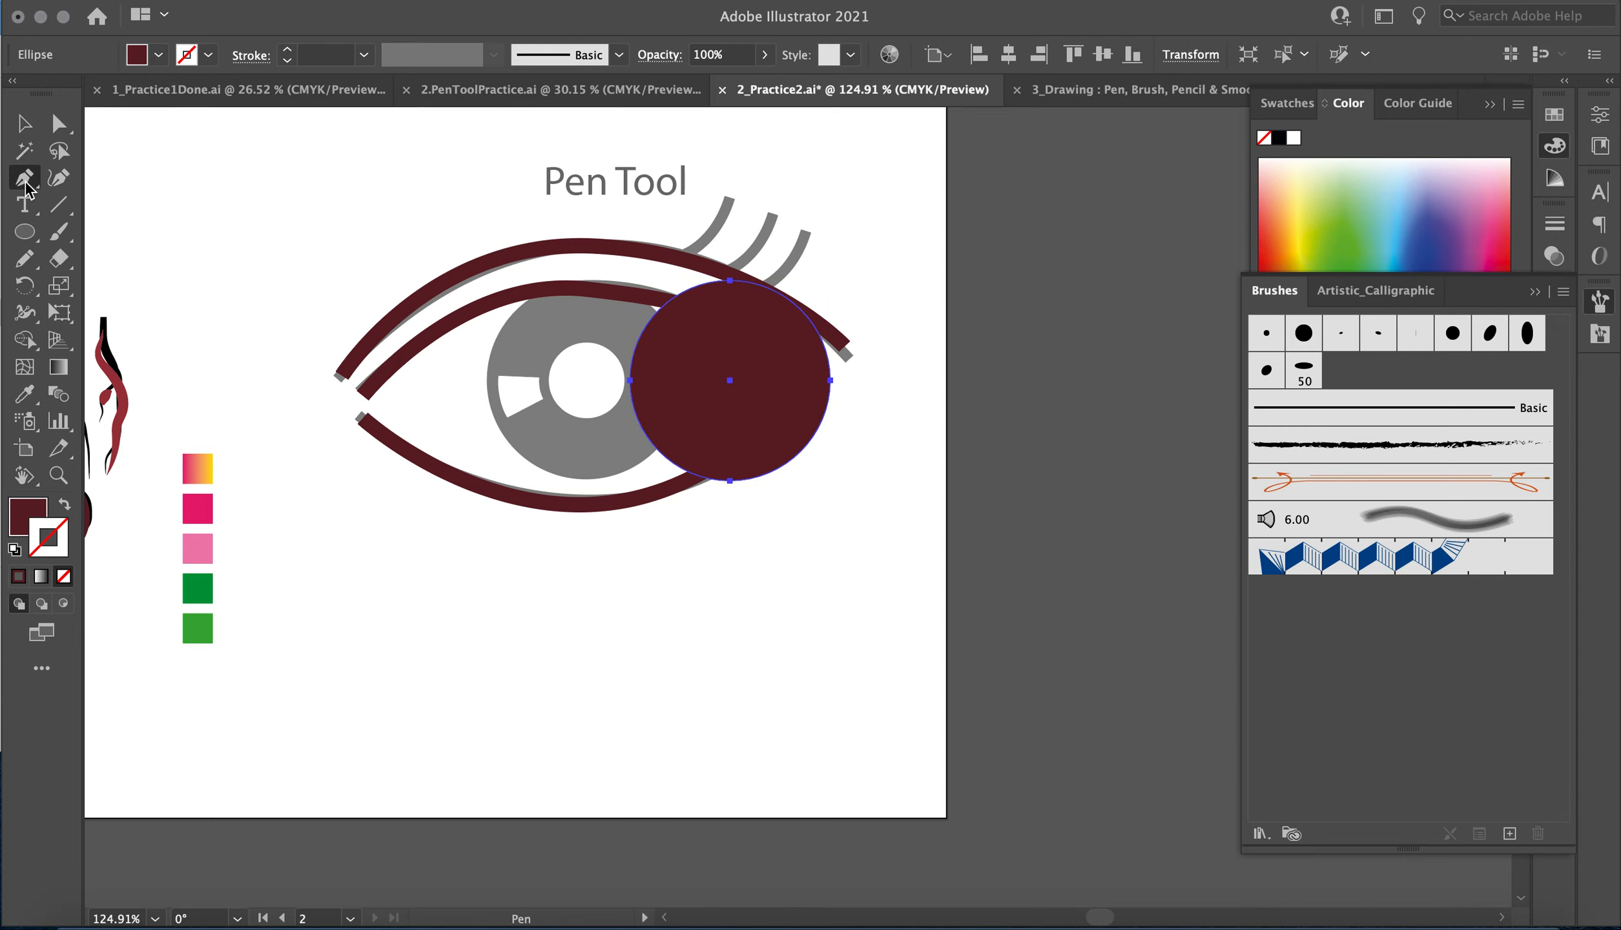
pyautogui.scroll(3, 323, 308)
pyautogui.click(589, 414)
pyautogui.click(652, 416)
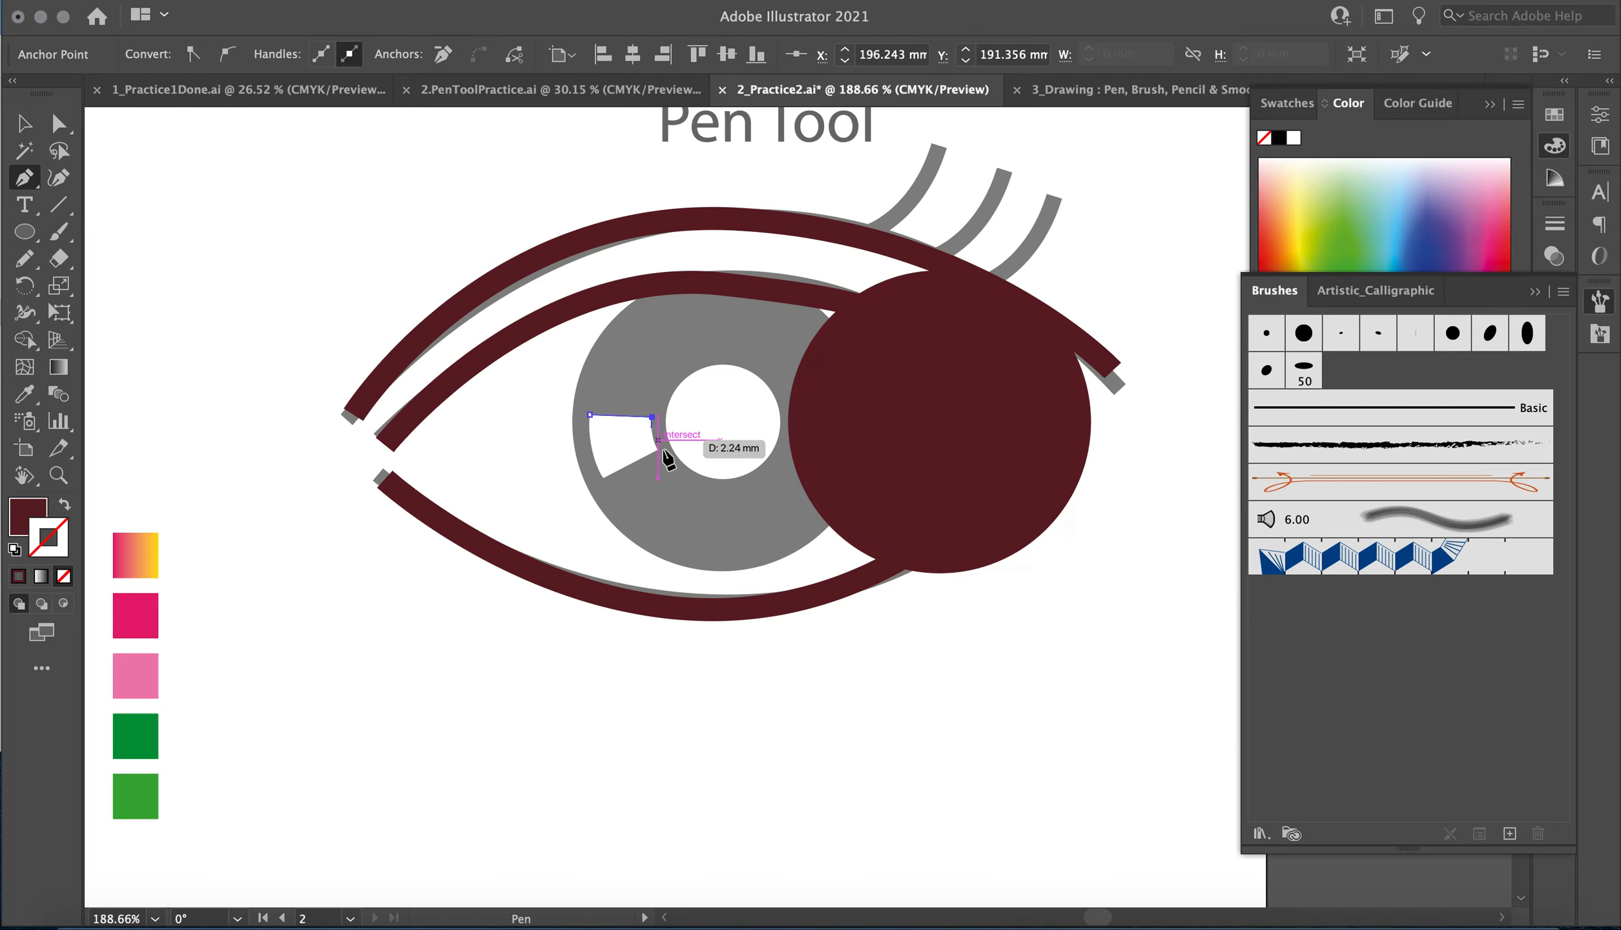
pyautogui.click(657, 449)
pyautogui.moveTo(664, 456); pyautogui.dragTo(665, 457)
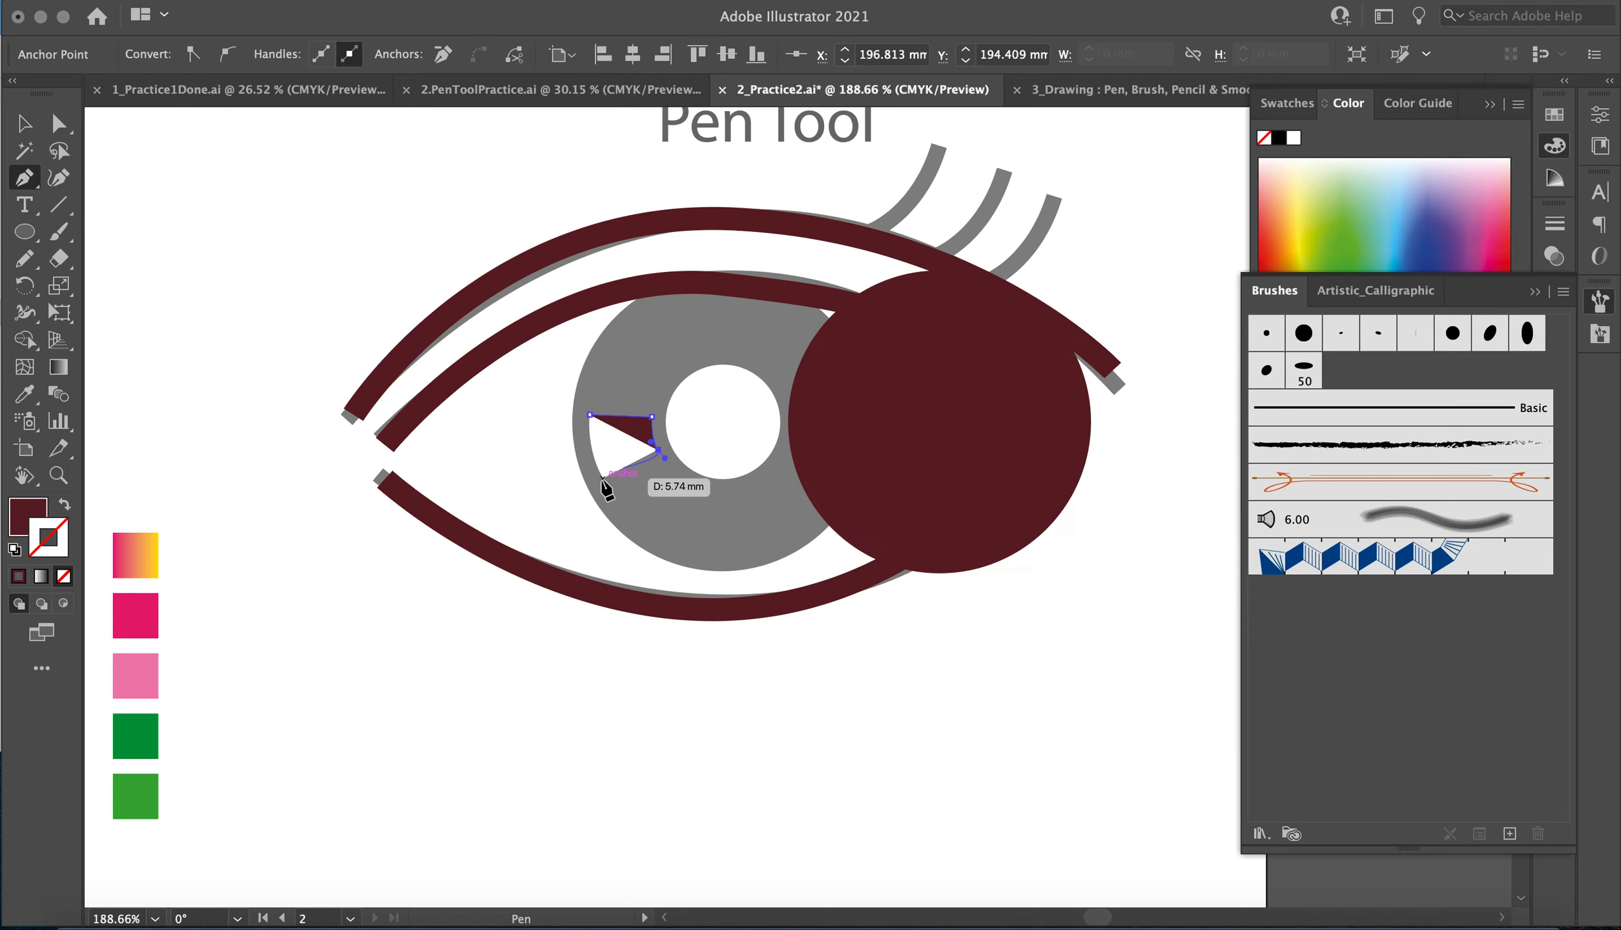
pyautogui.click(604, 477)
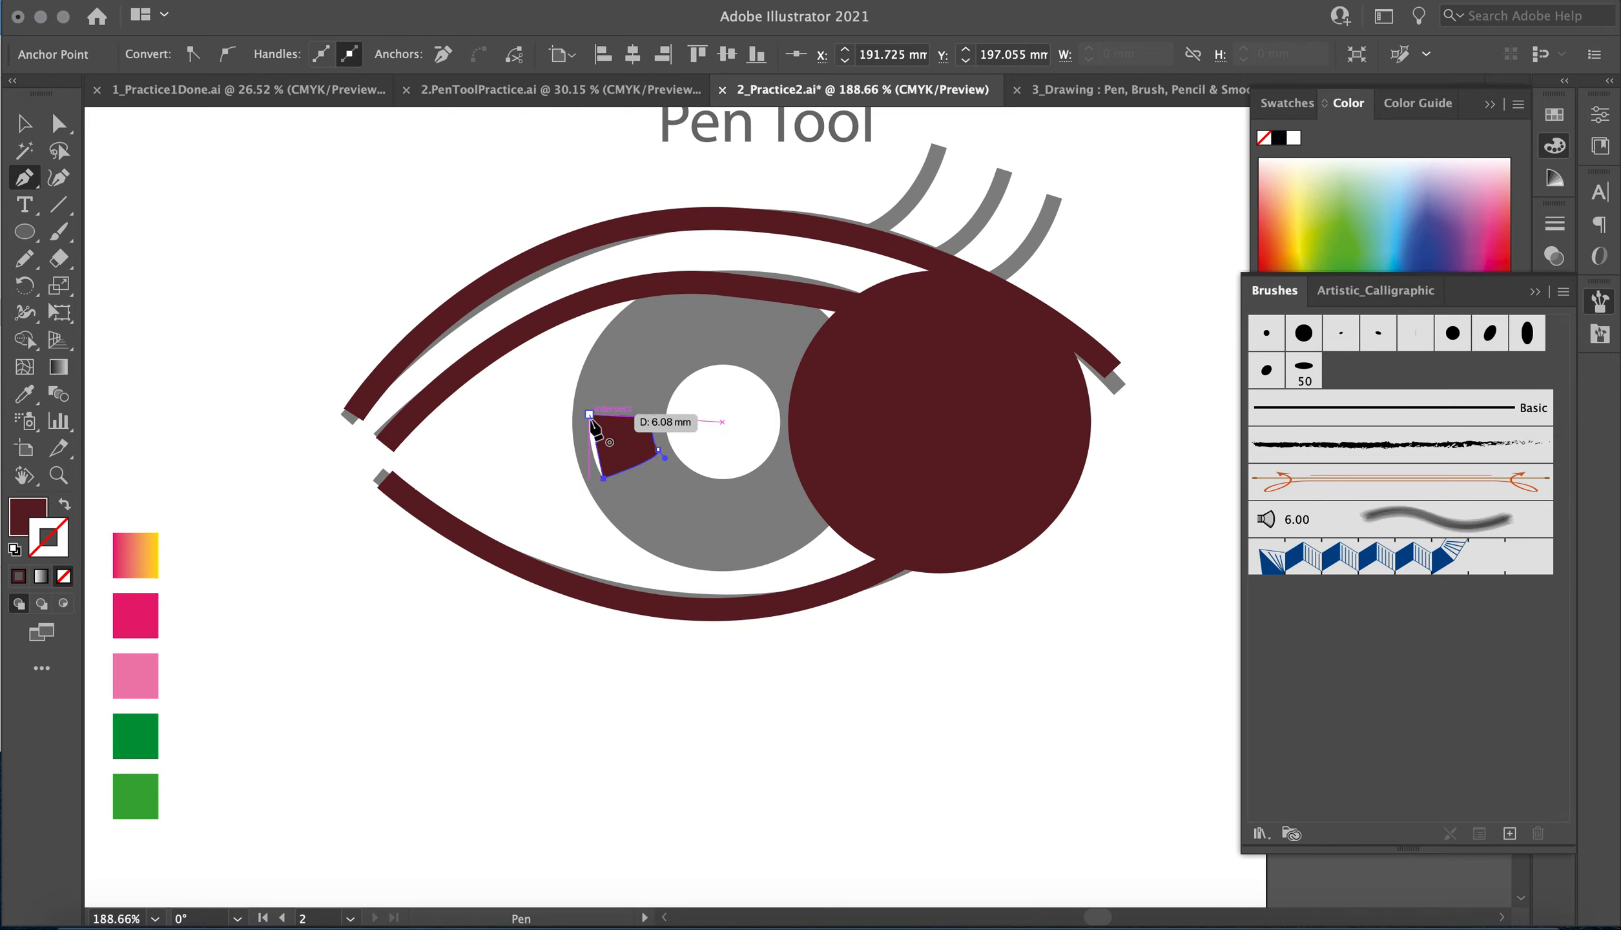
pyautogui.click(590, 414)
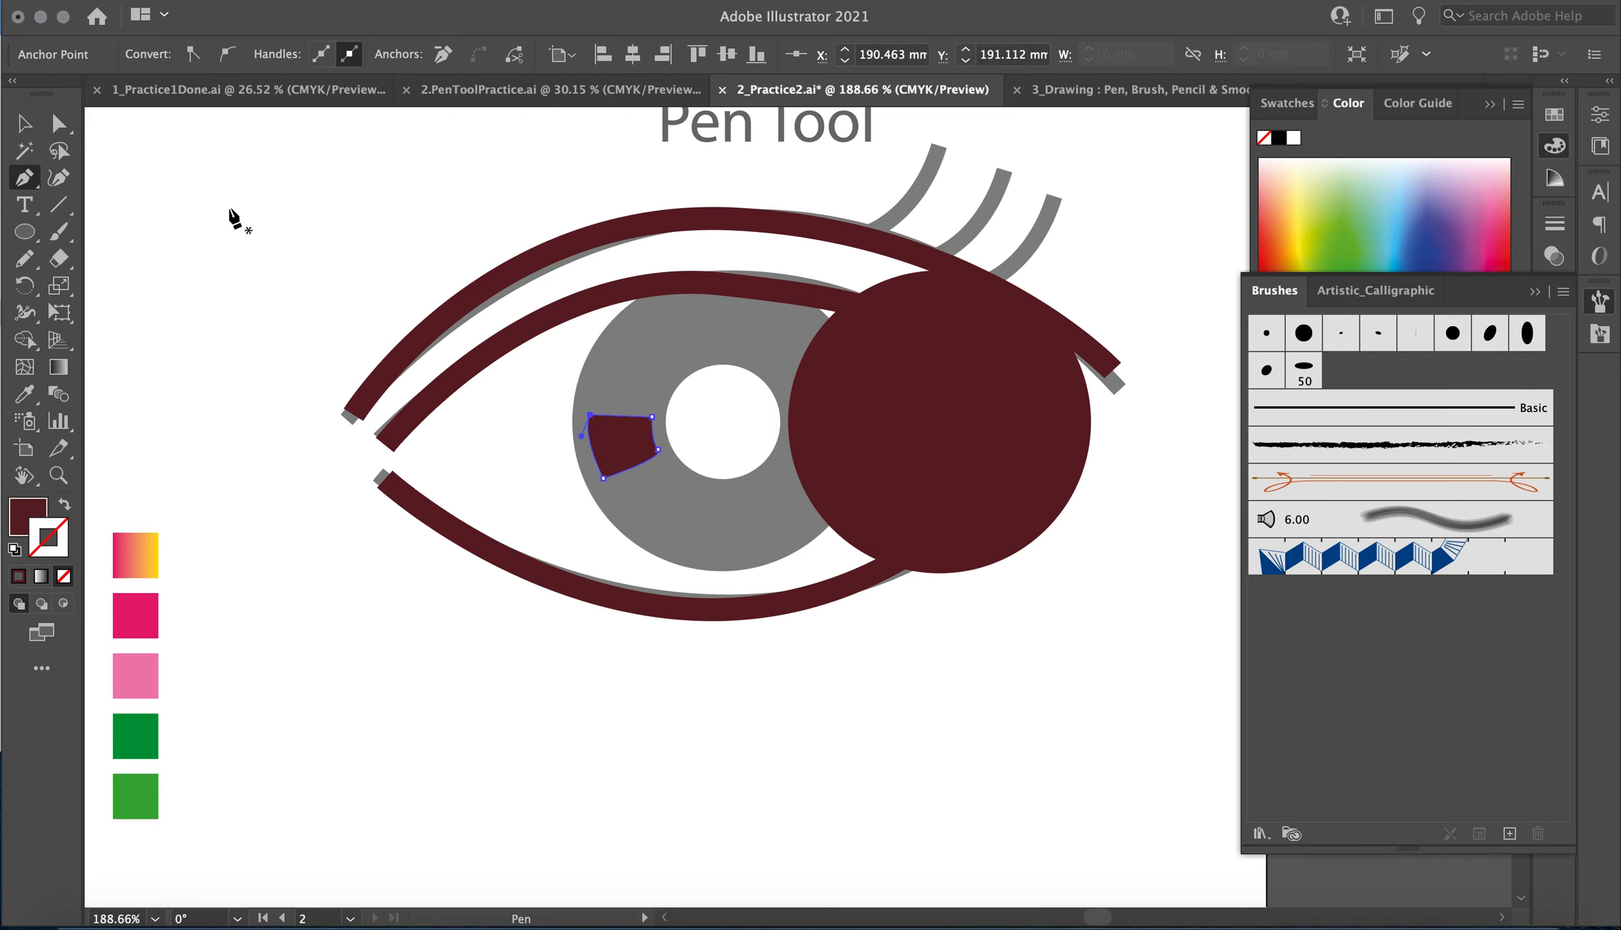
pyautogui.click(26, 125)
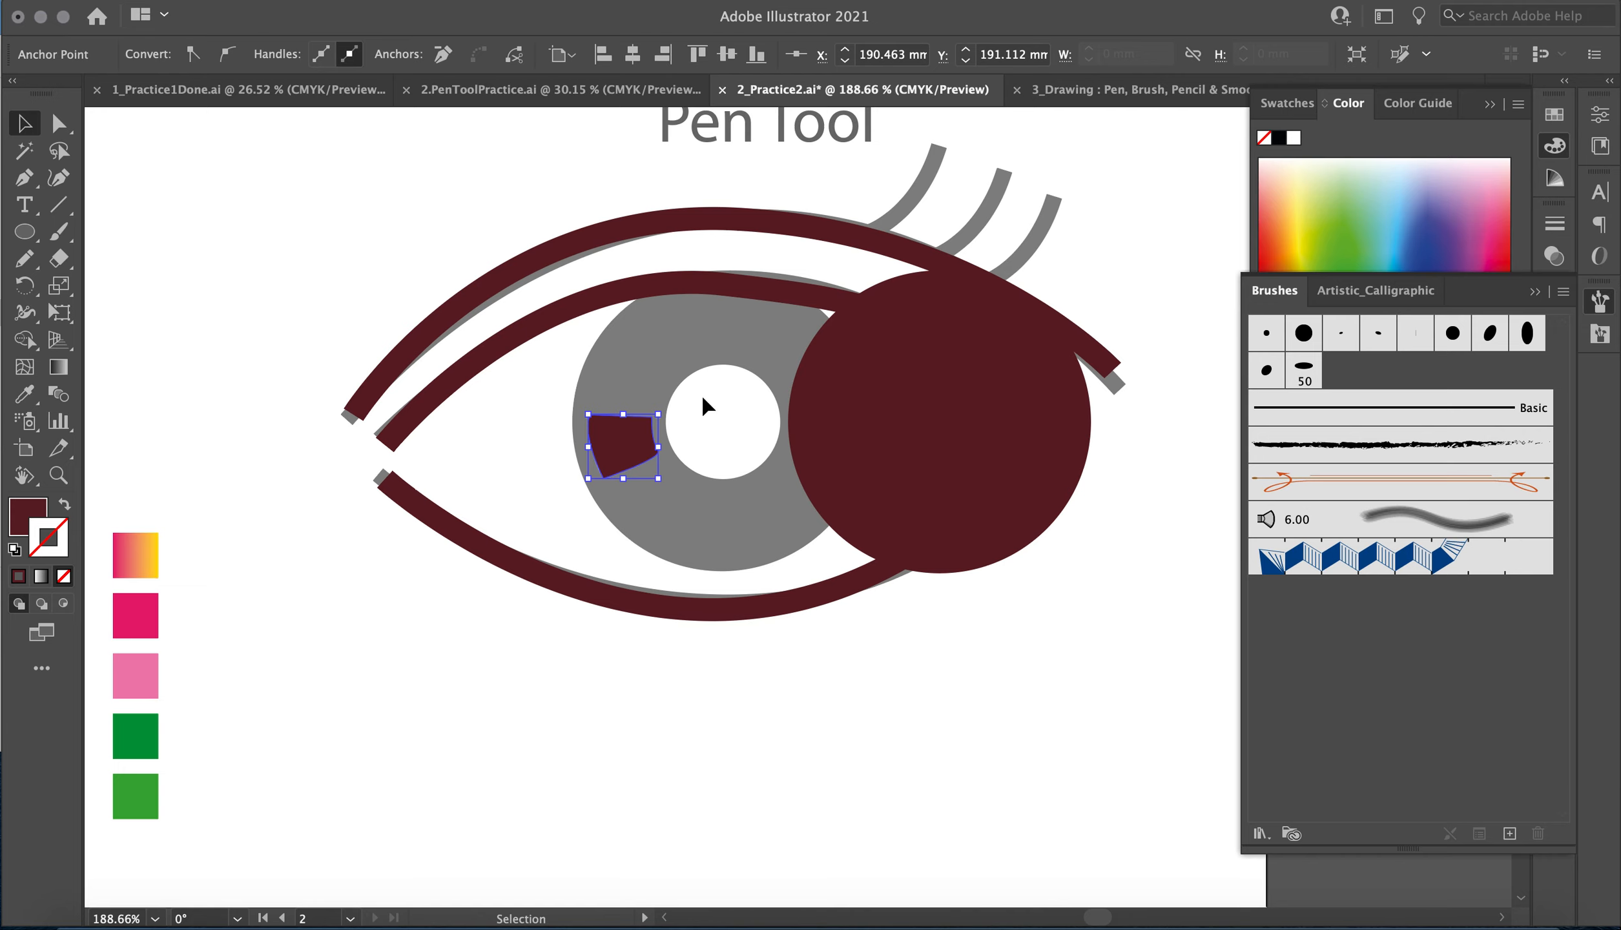
# Move the iris circle back onto its template and give the highlight shape the default white fill and black stroke.
pyautogui.moveTo(940, 445); pyautogui.dragTo(734, 442)
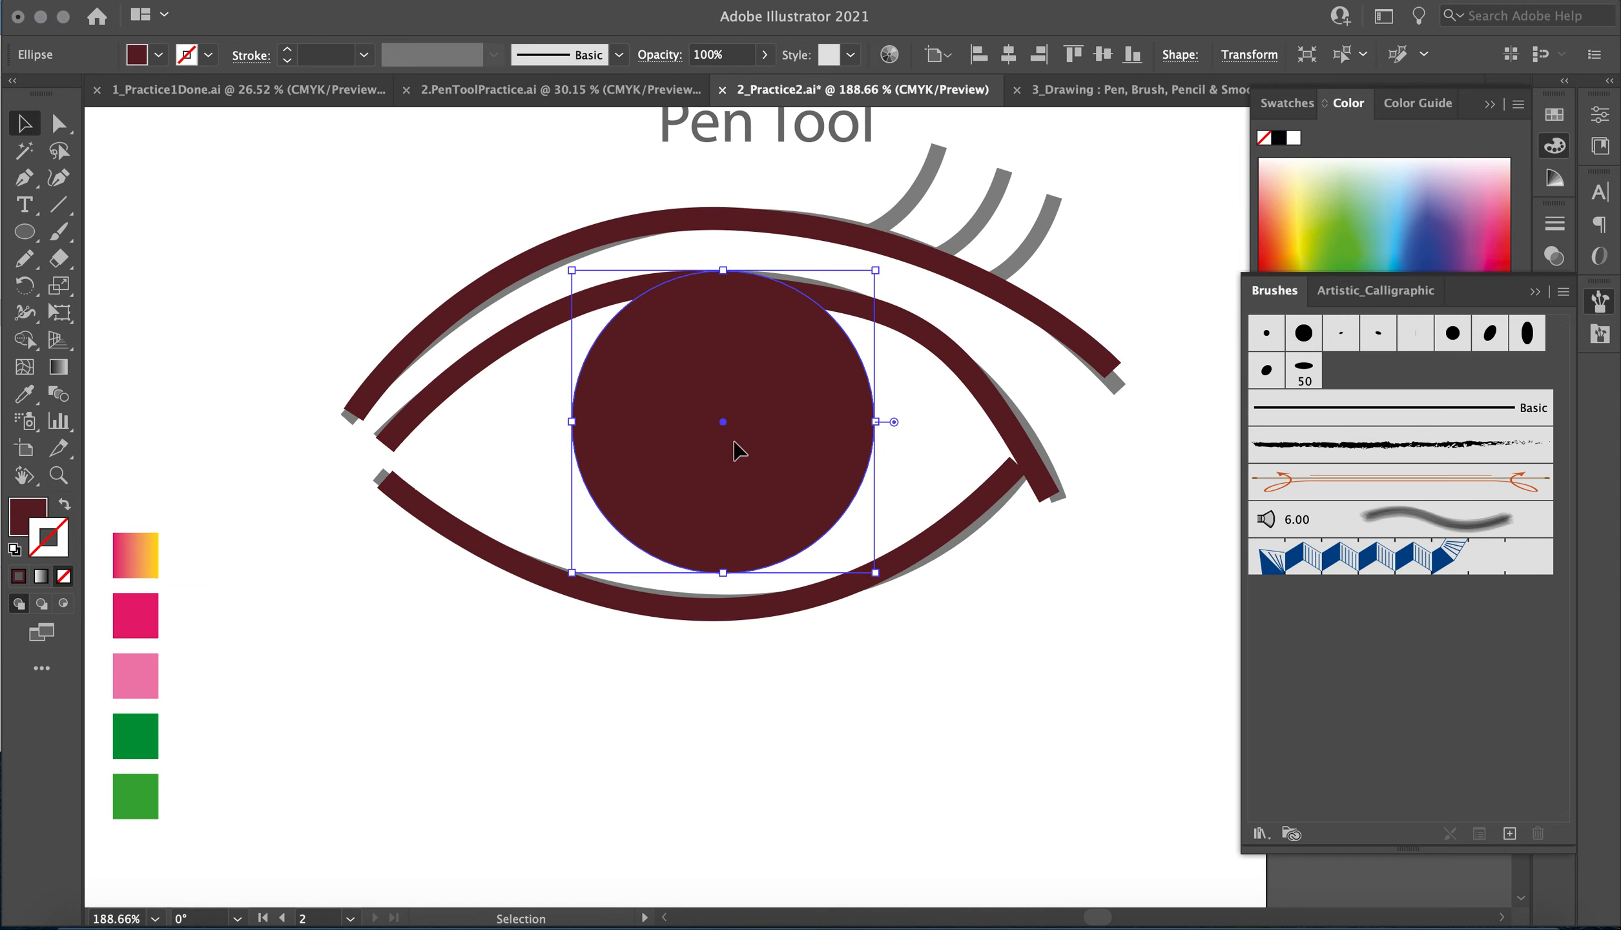
pyautogui.click(637, 445)
pyautogui.click(25, 513)
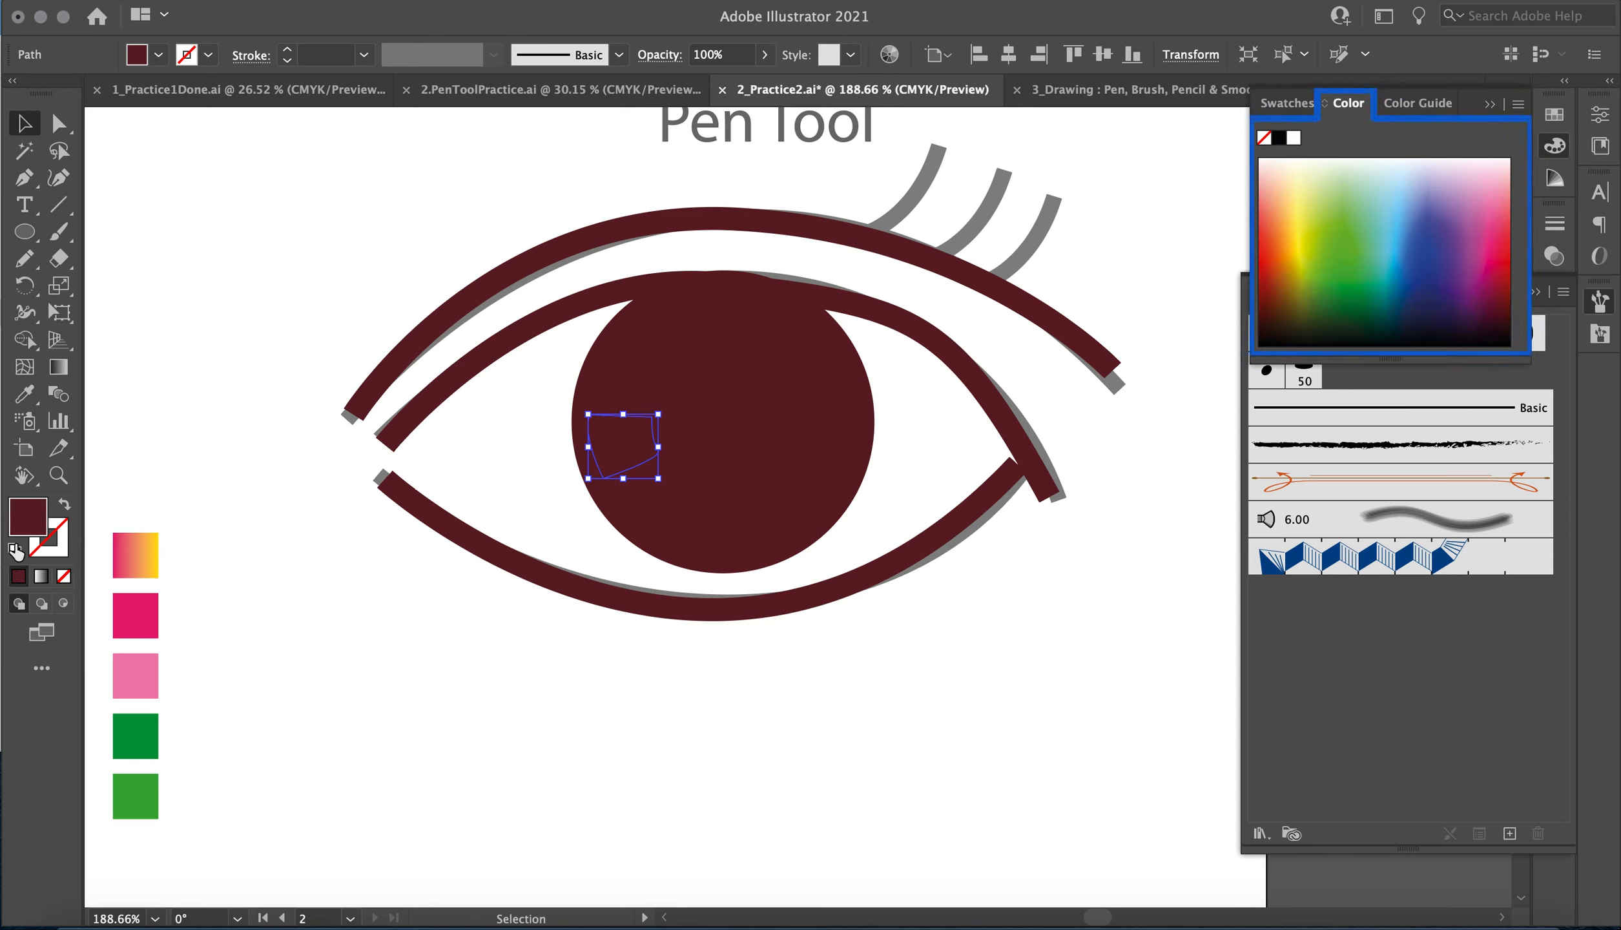
pyautogui.click(15, 549)
pyautogui.click(369, 633)
# Draw a white circle with a black outline for the pupil in the middle of the iris and deselect it.
pyautogui.click(26, 232)
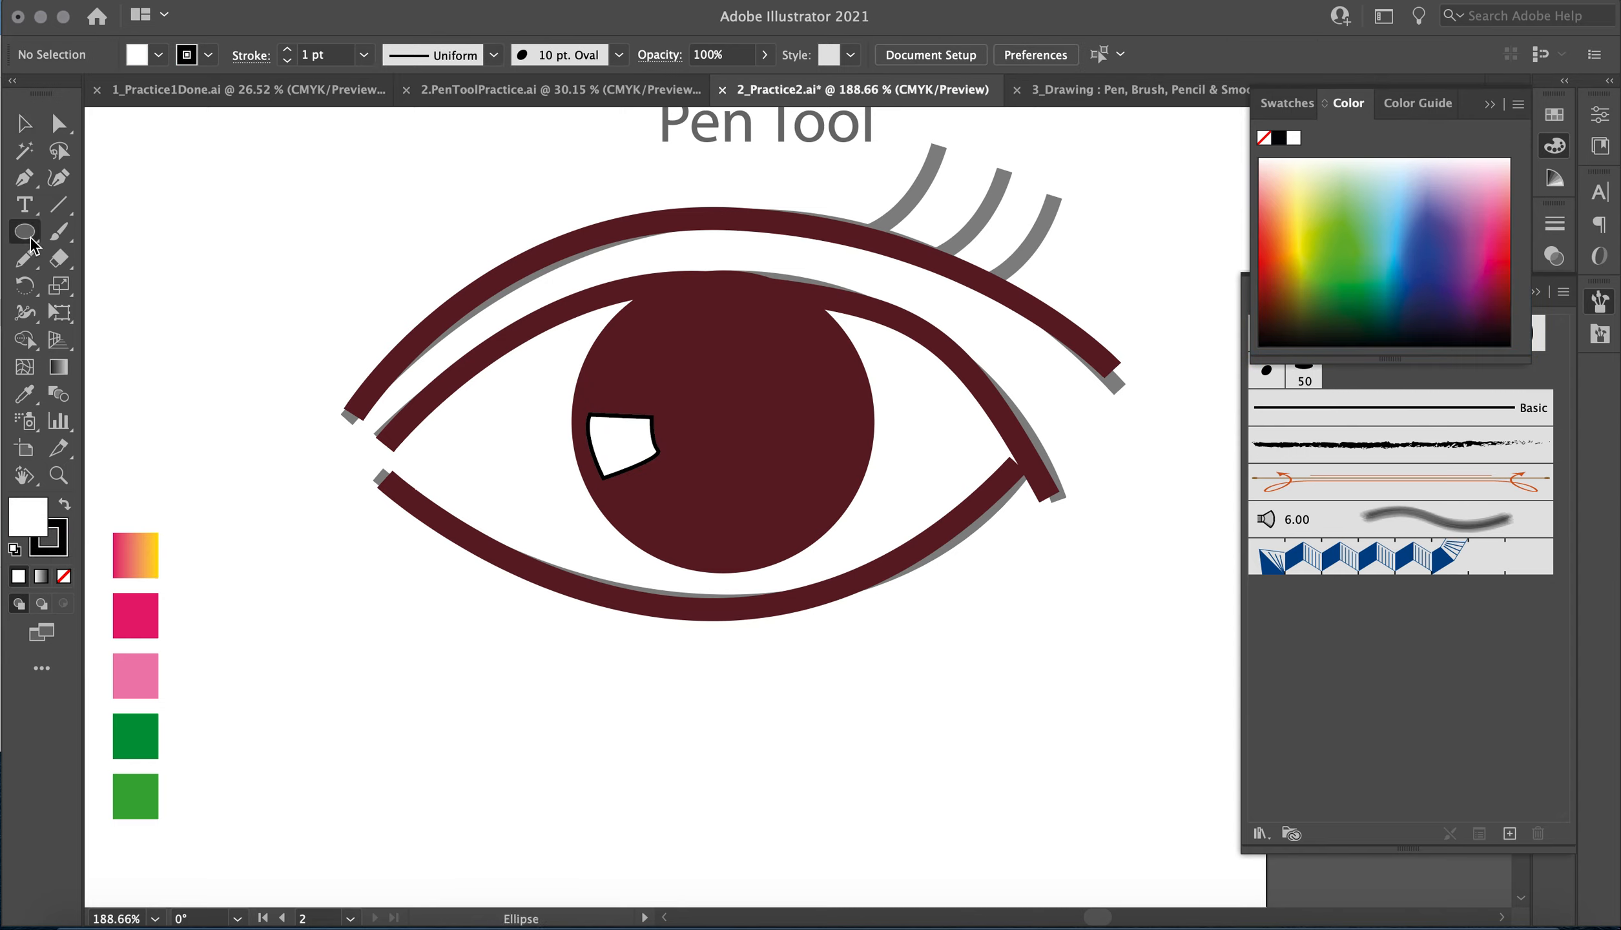
pyautogui.moveTo(720, 414); pyautogui.dragTo(794, 488)
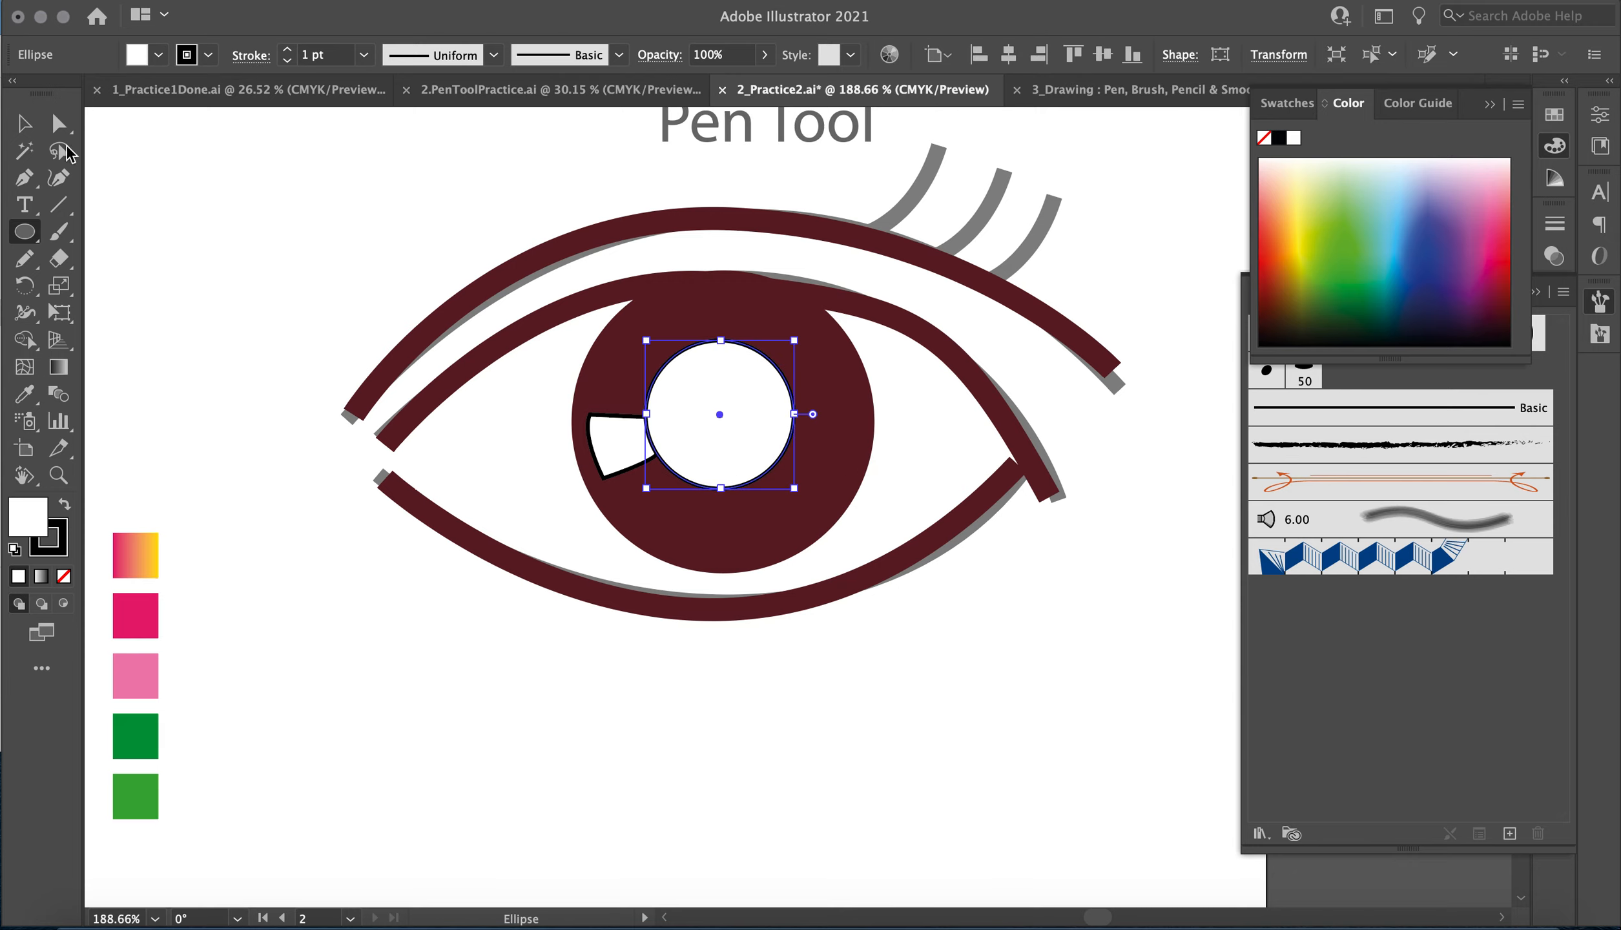
pyautogui.click(25, 123)
pyautogui.click(753, 762)
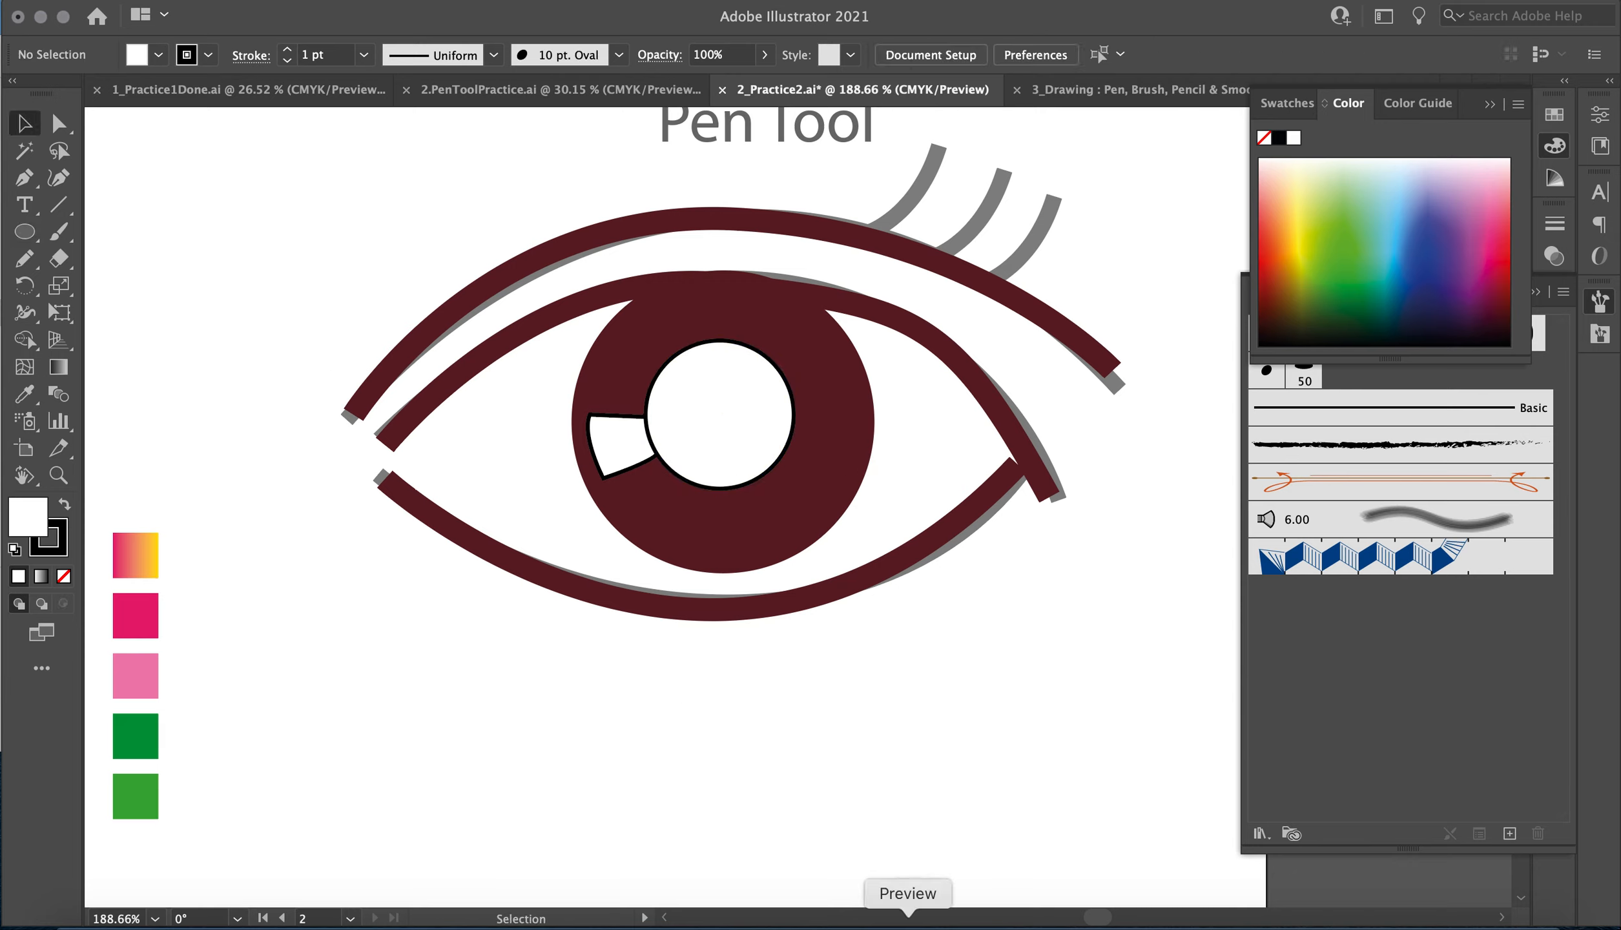